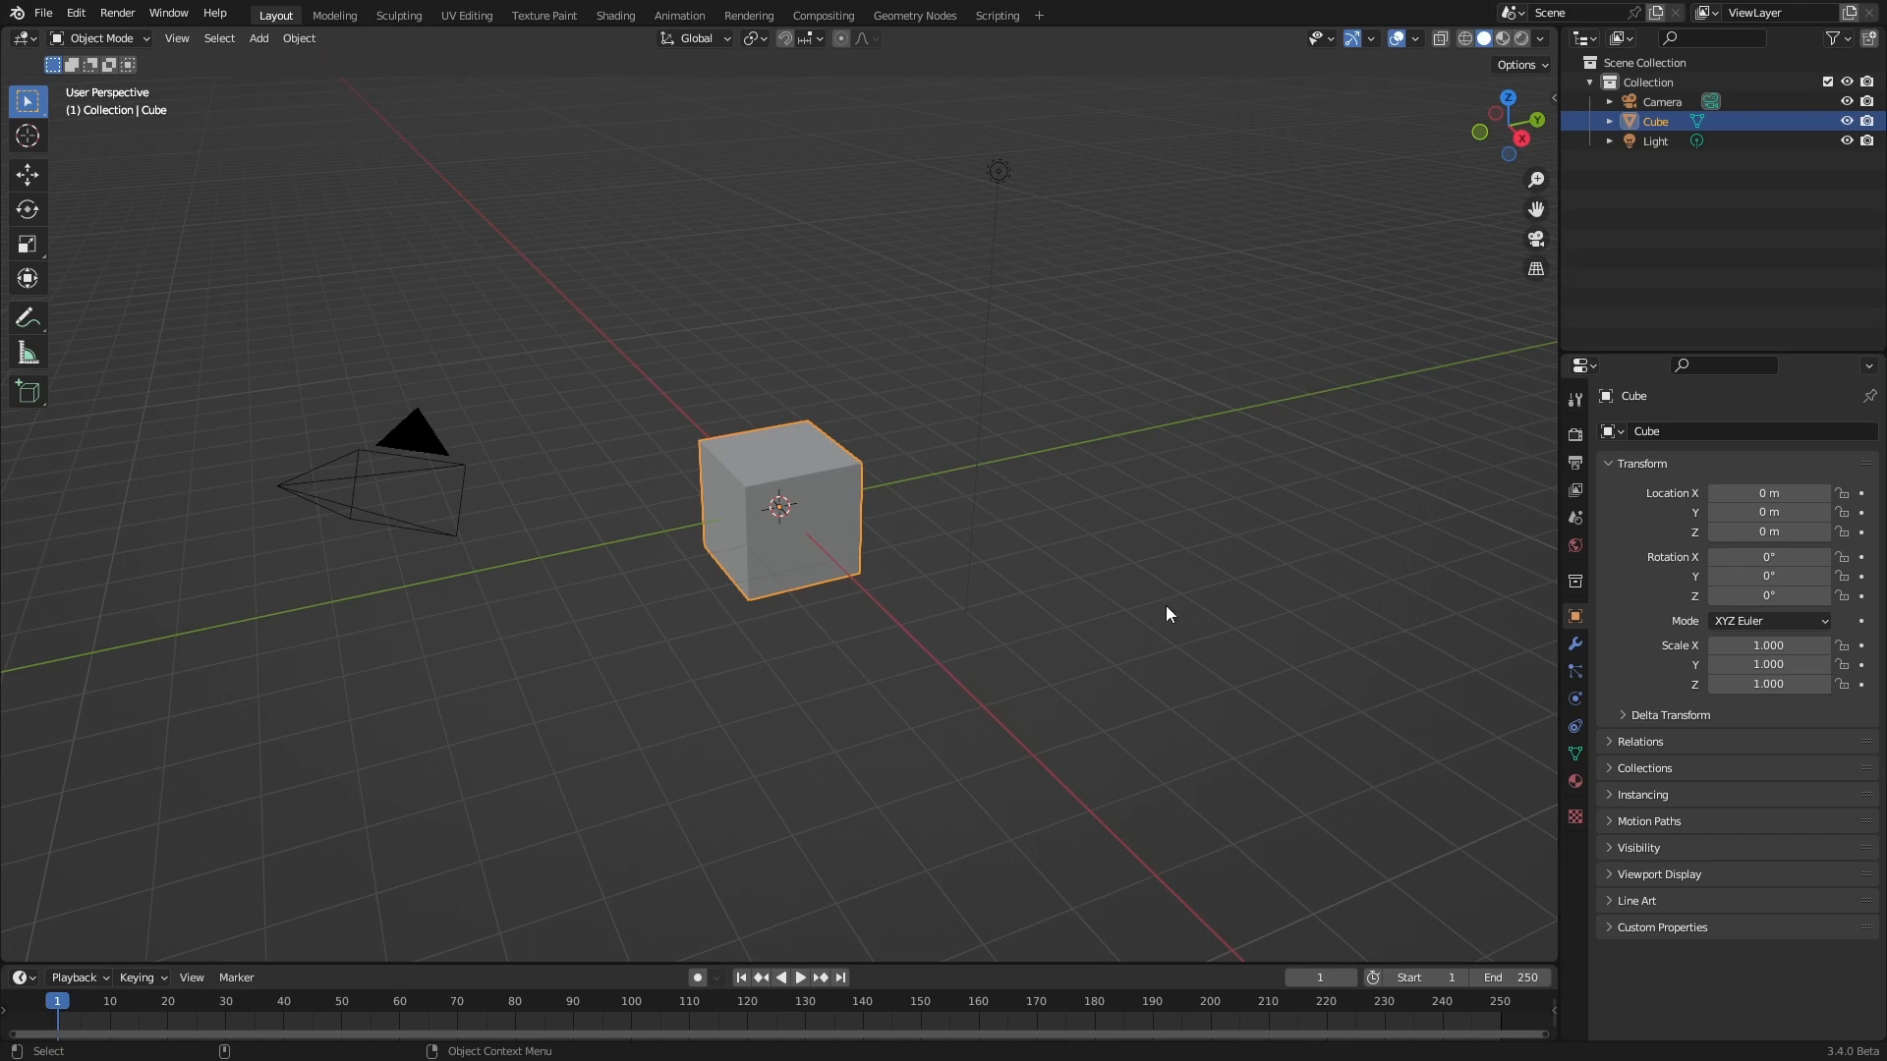
Delete all the default objects from the scene: the camera, cube and light
{"action": "left_click", "coordinate": [1107, 637]}
{"action": "key", "text": "a"}
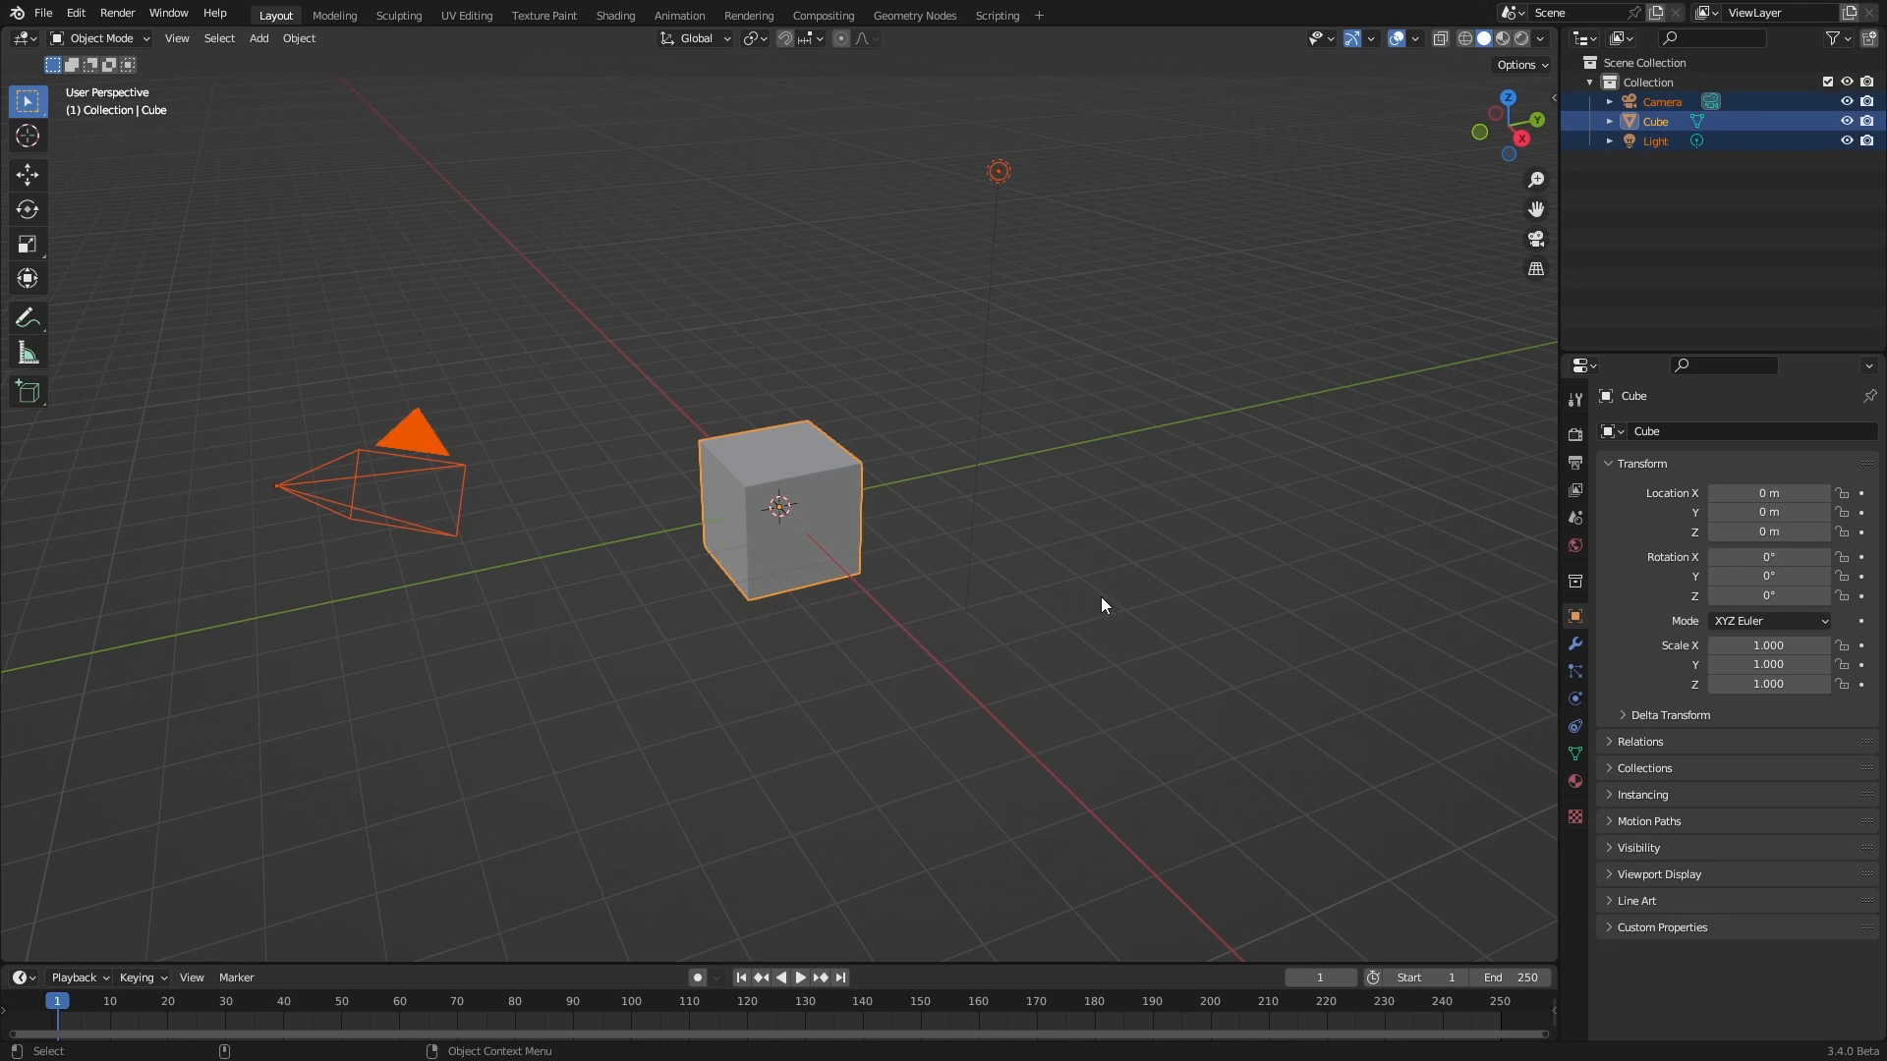
{"action": "key", "text": "x"}
{"action": "left_click", "coordinate": [1090, 598]}
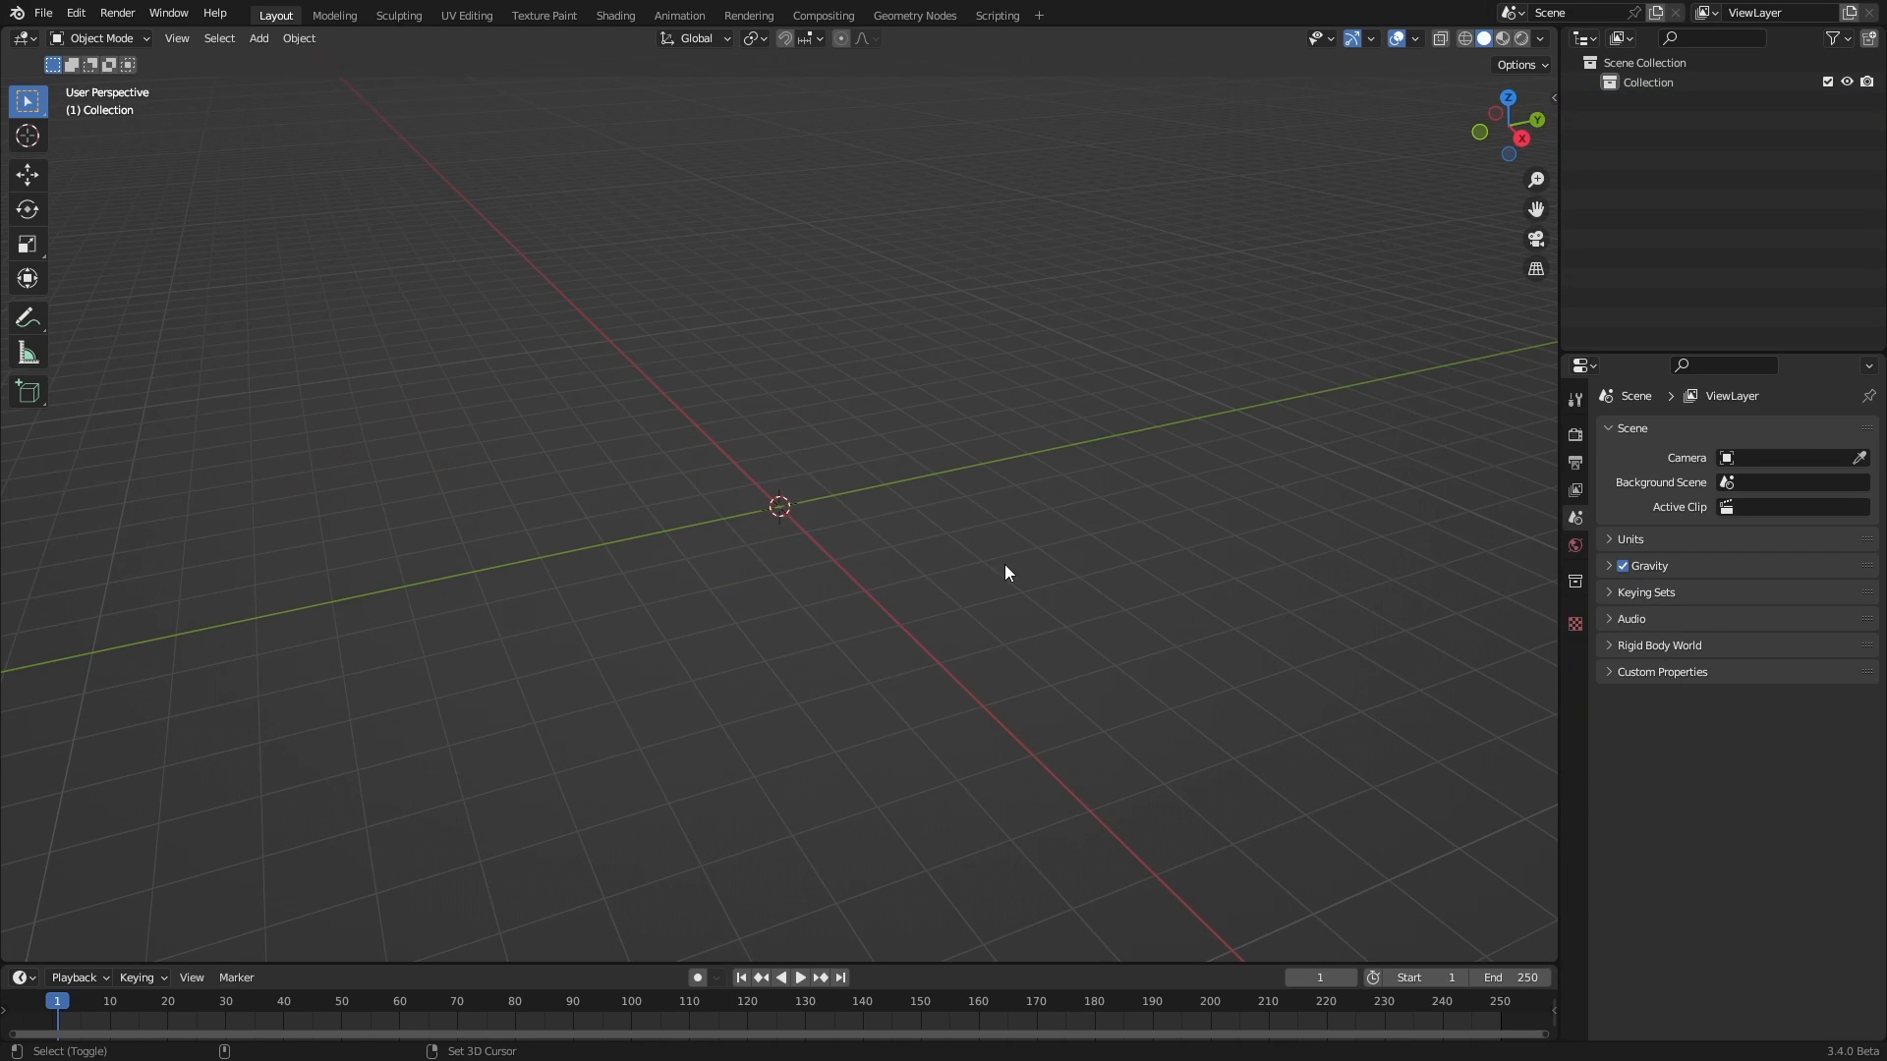
Add a mesh plane at the origin and rename it 01_GN_geo
{"action": "key", "text": "shift+a"}
{"action": "mouse_move", "coordinate": [951, 569]}
{"action": "left_click", "coordinate": [1063, 567]}
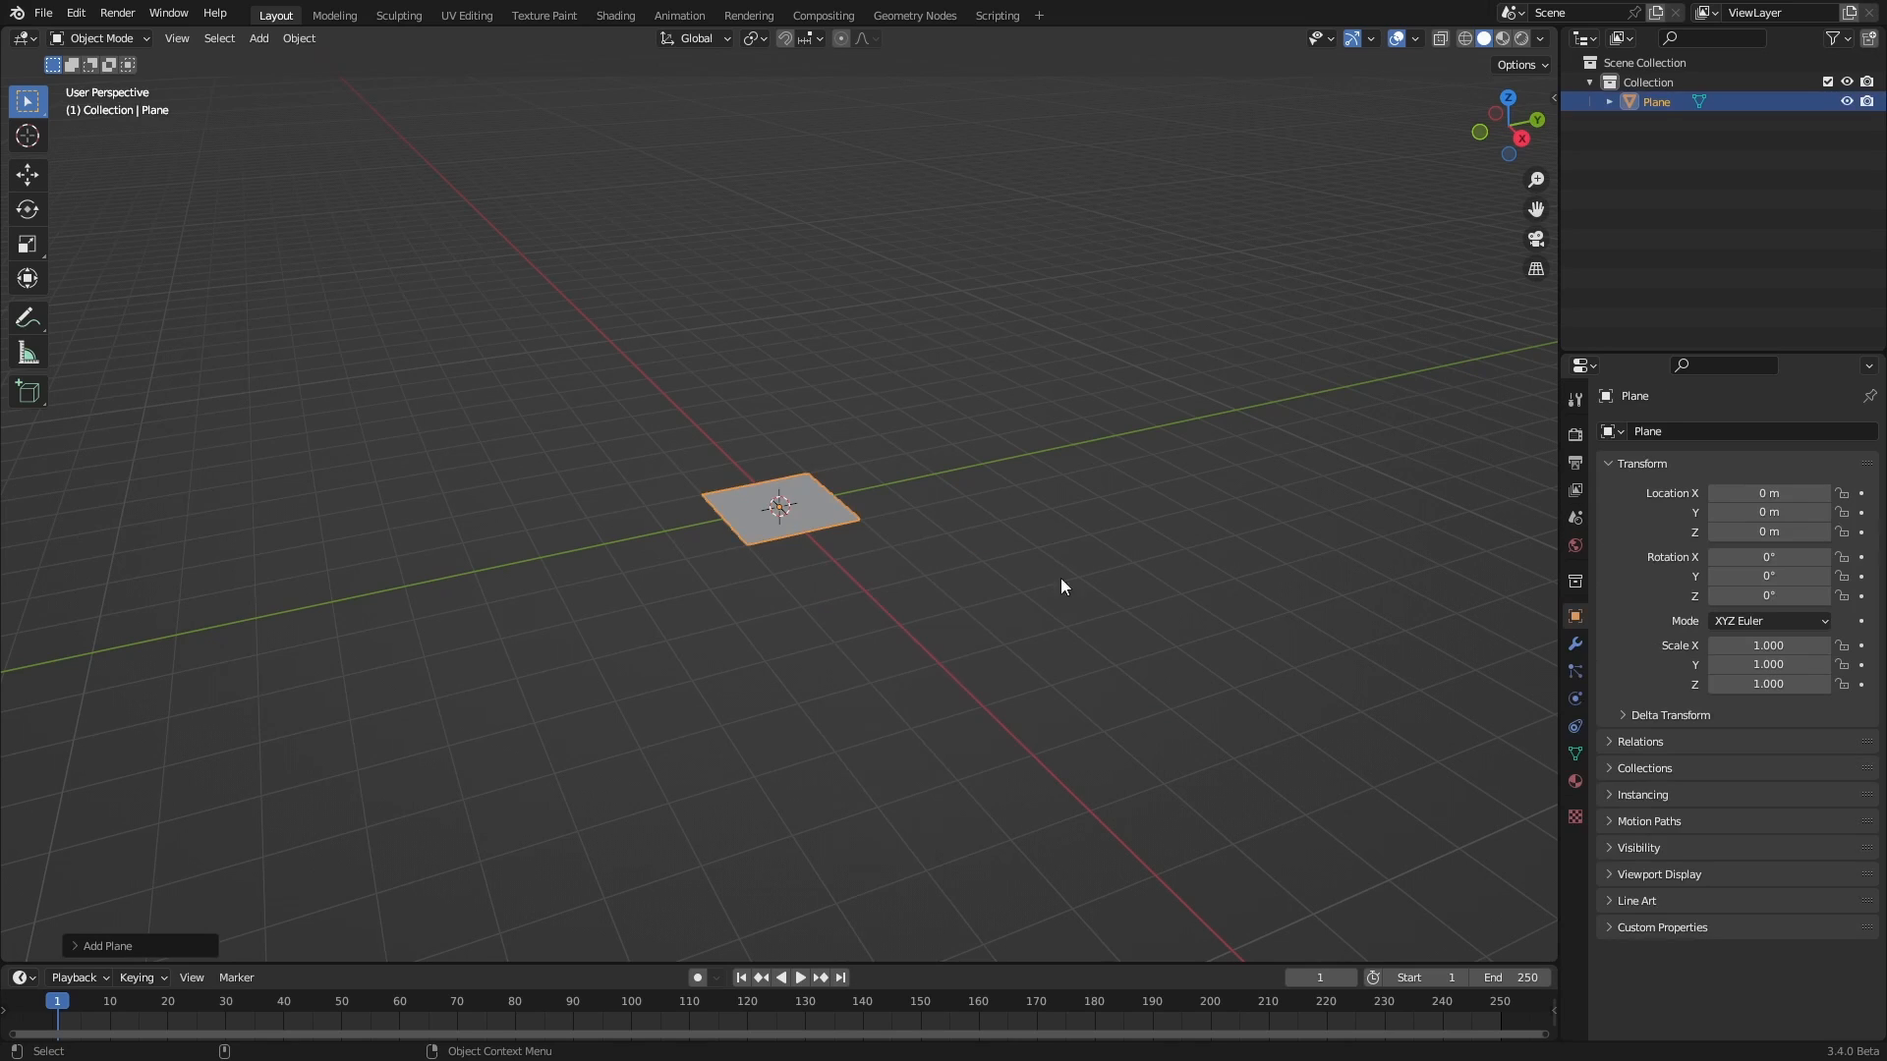
{"action": "double_click", "coordinate": [1655, 102]}
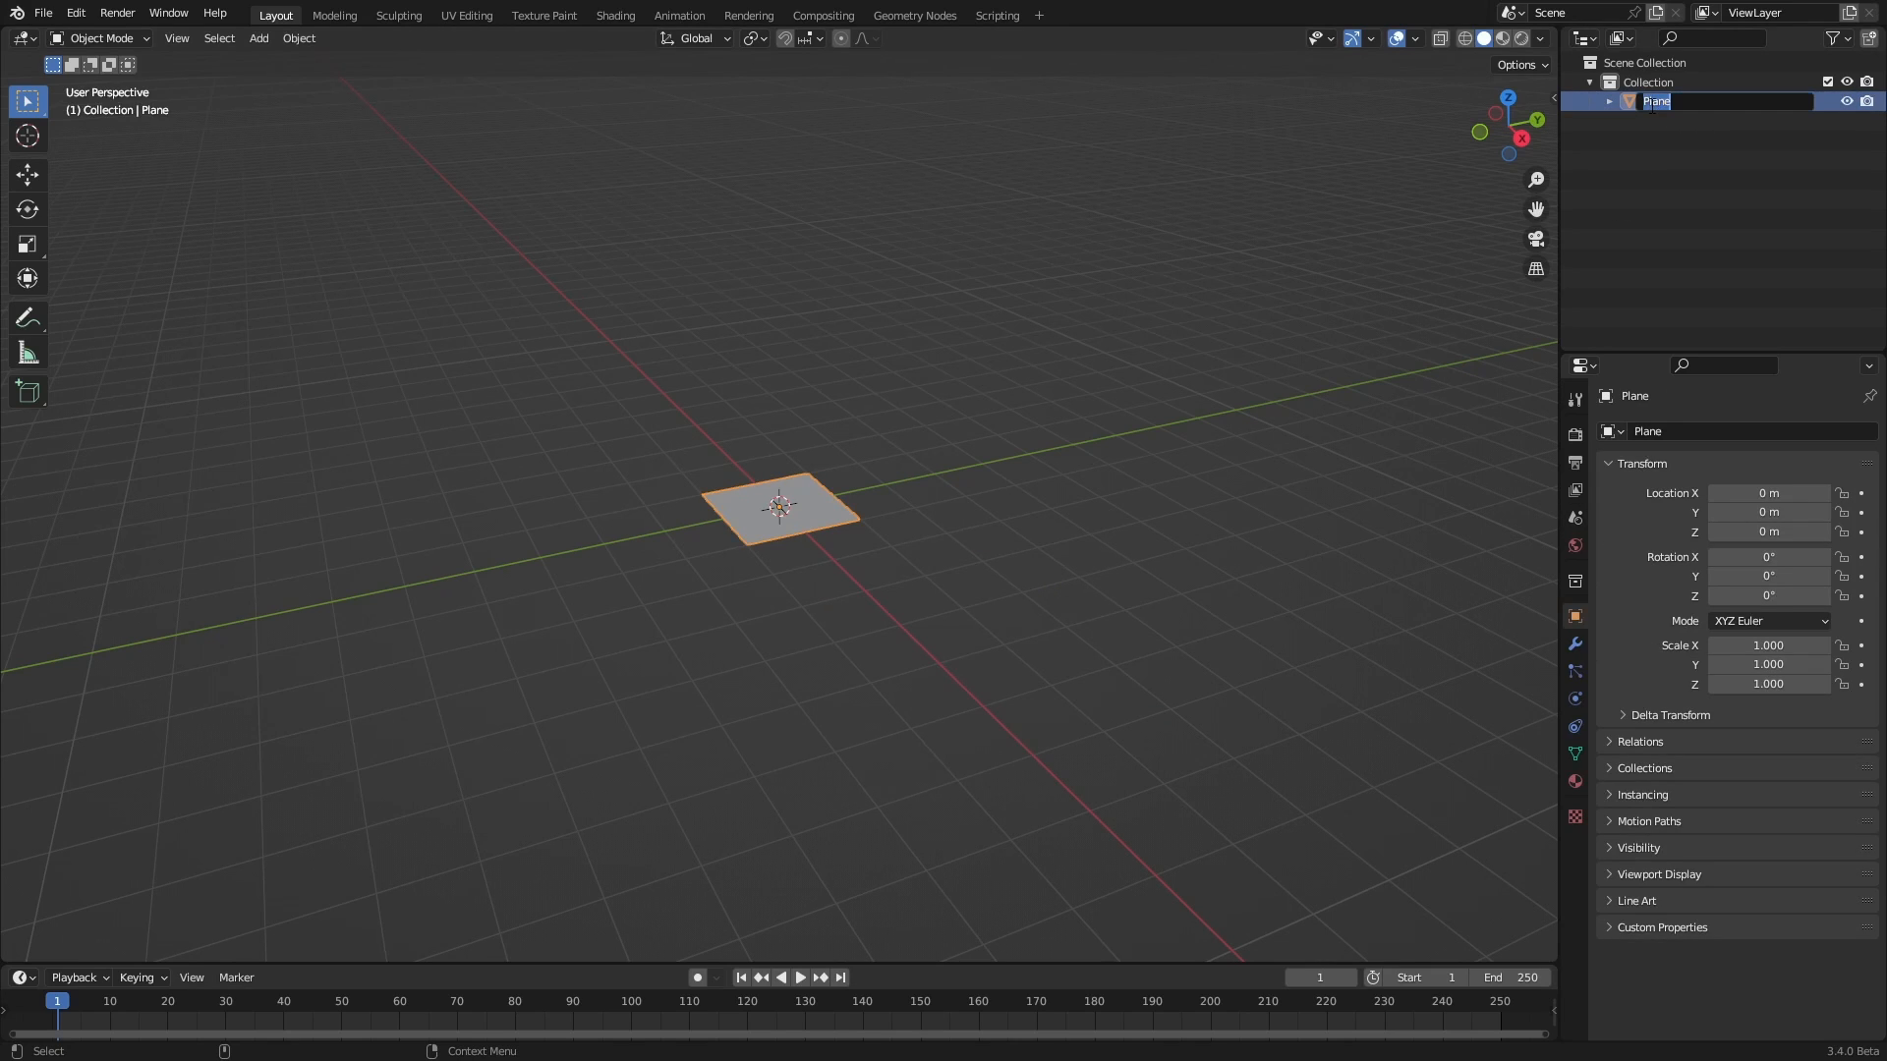
{"action": "type", "text": "01_GN_geo"}
{"action": "key", "text": "Return"}
Duplicate the 01_GN_geo plane in place and rename the copy 02_GN_buffer
{"action": "left_click", "coordinate": [817, 534]}
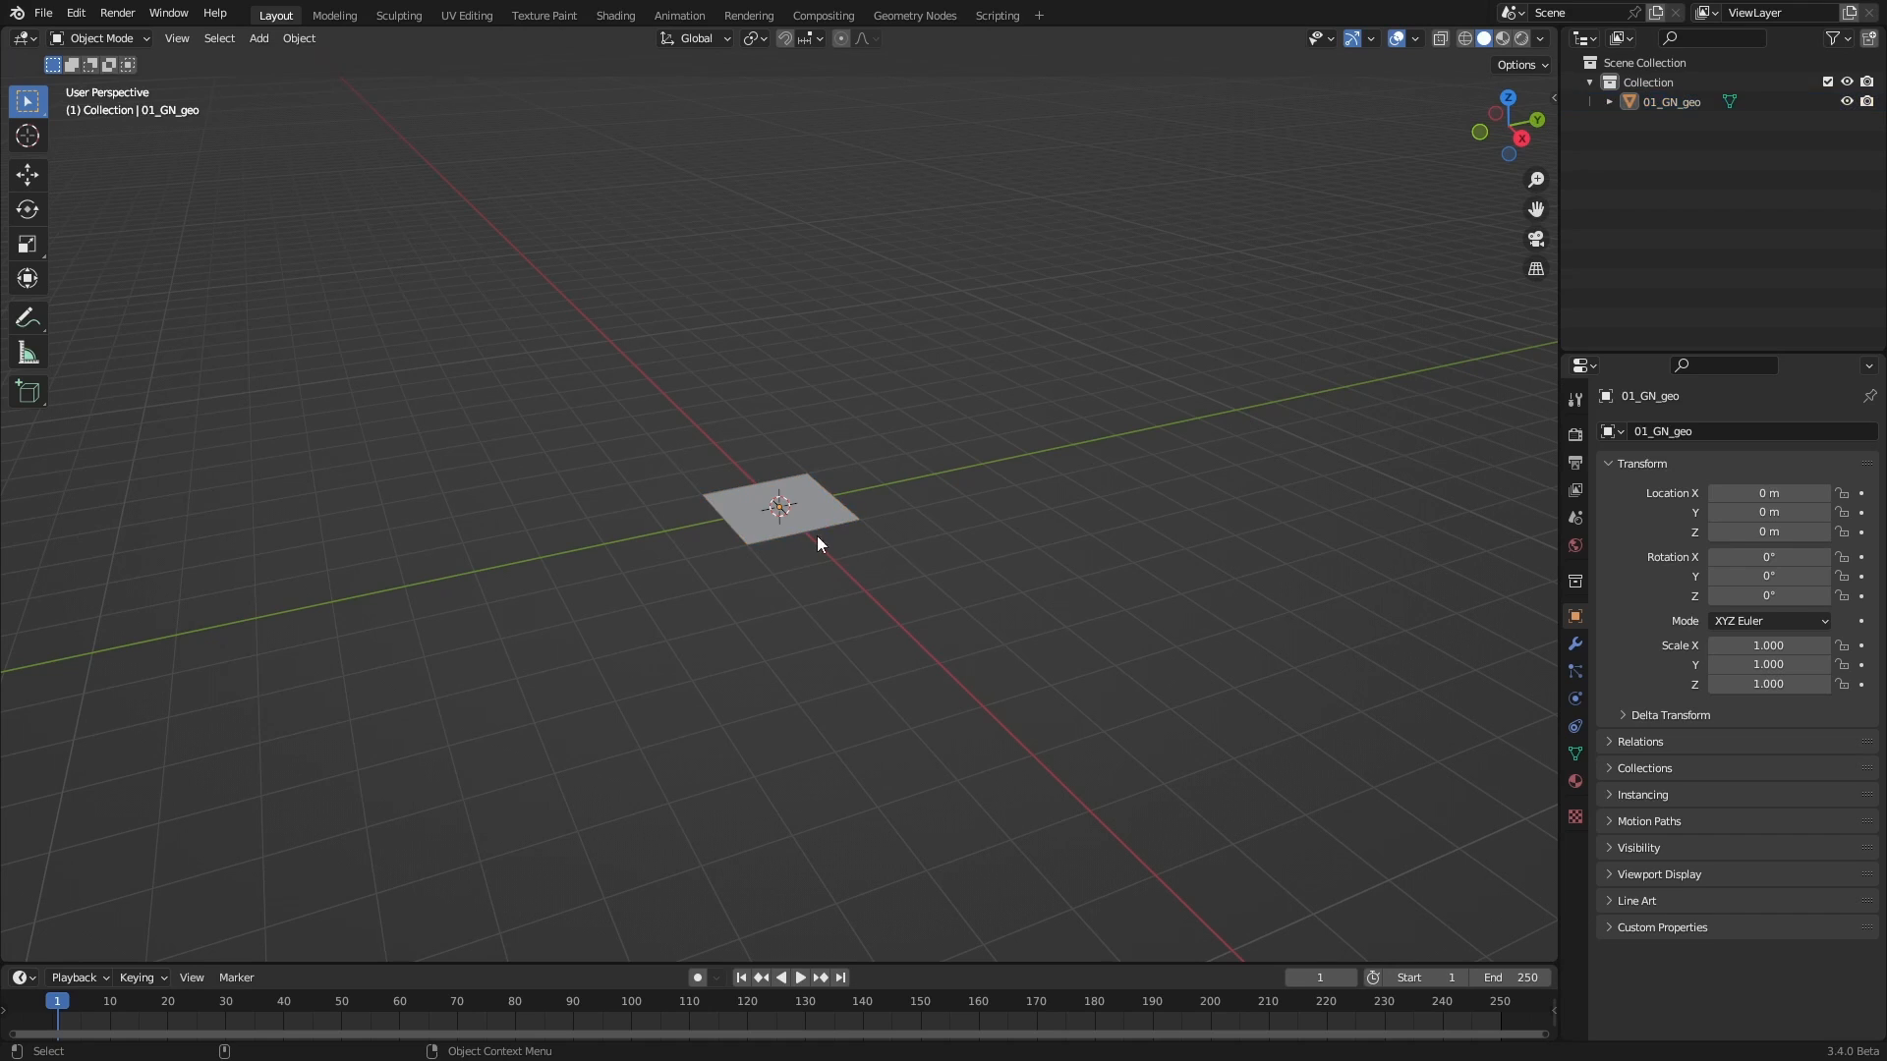
{"action": "left_click", "coordinate": [839, 522]}
{"action": "key", "text": "shift+d"}
{"action": "right_click", "coordinate": [1088, 556]}
{"action": "double_click", "coordinate": [1694, 124]}
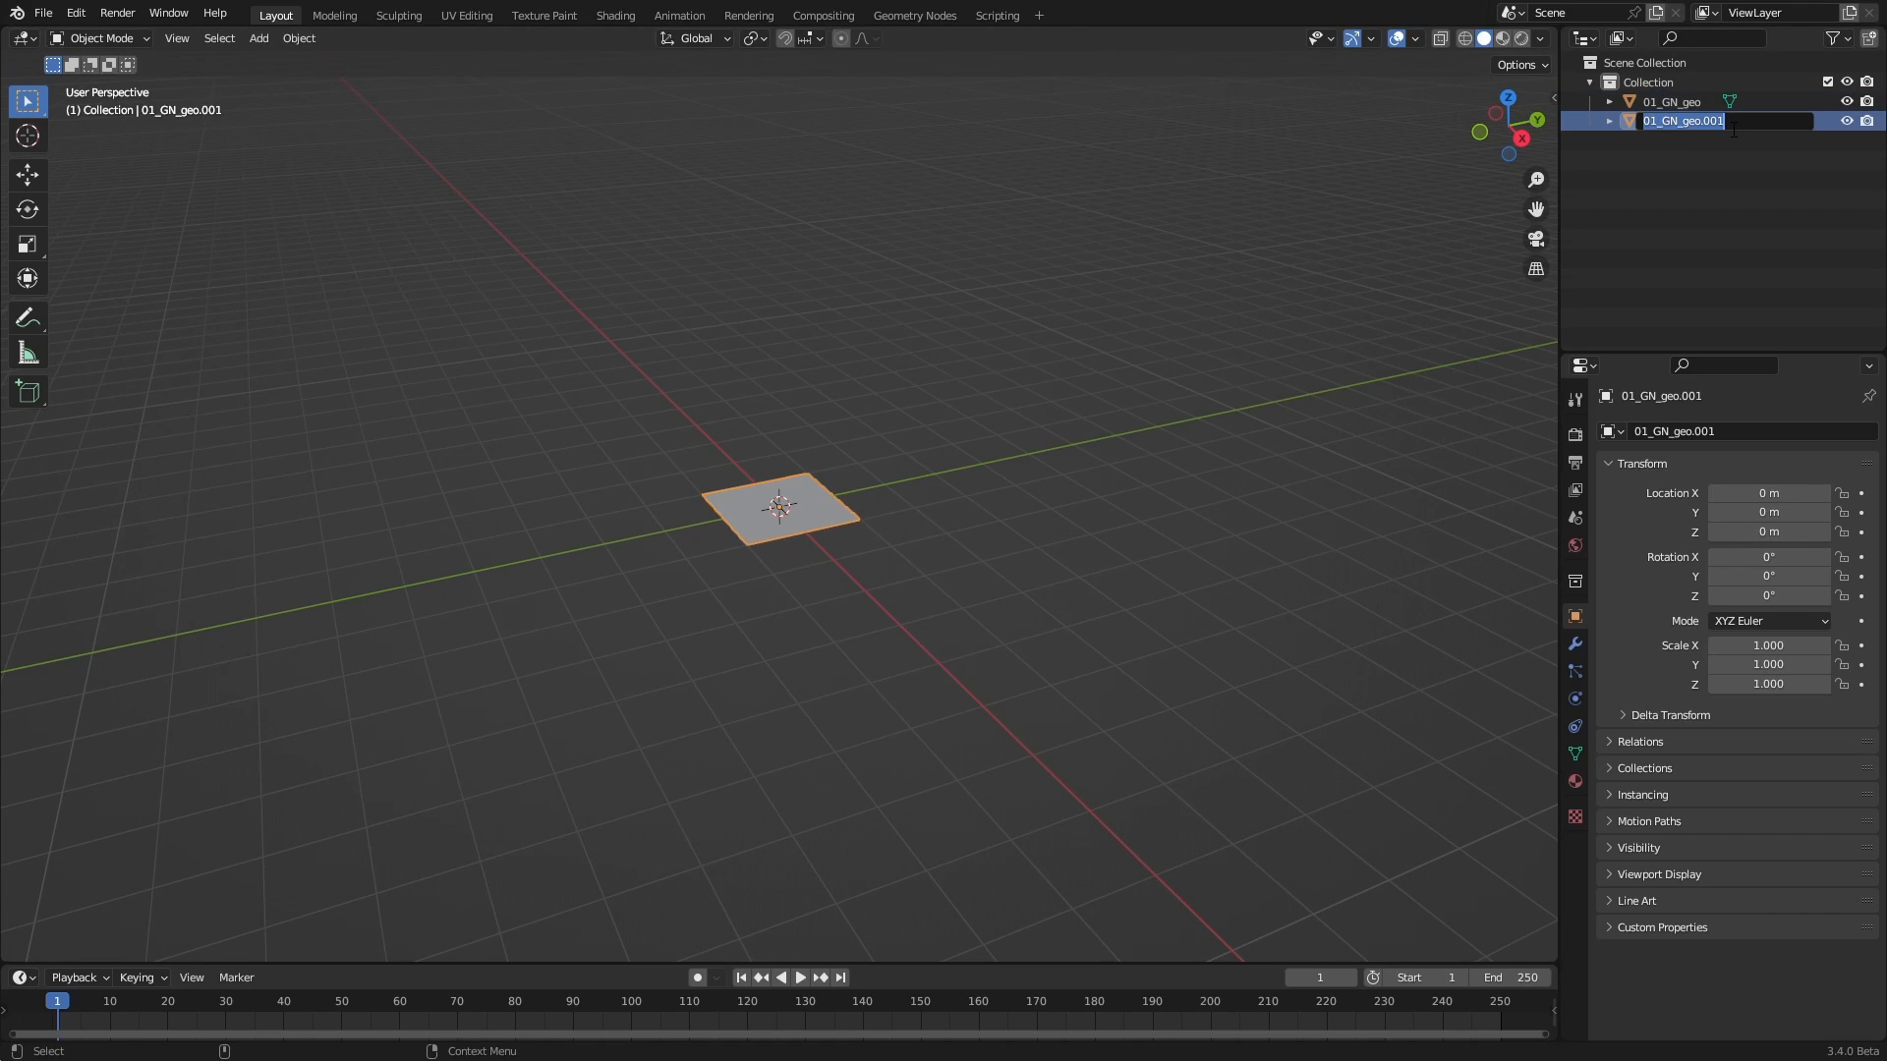
{"action": "type", "text": "02_GN_buffer"}
{"action": "key", "text": "Return"}
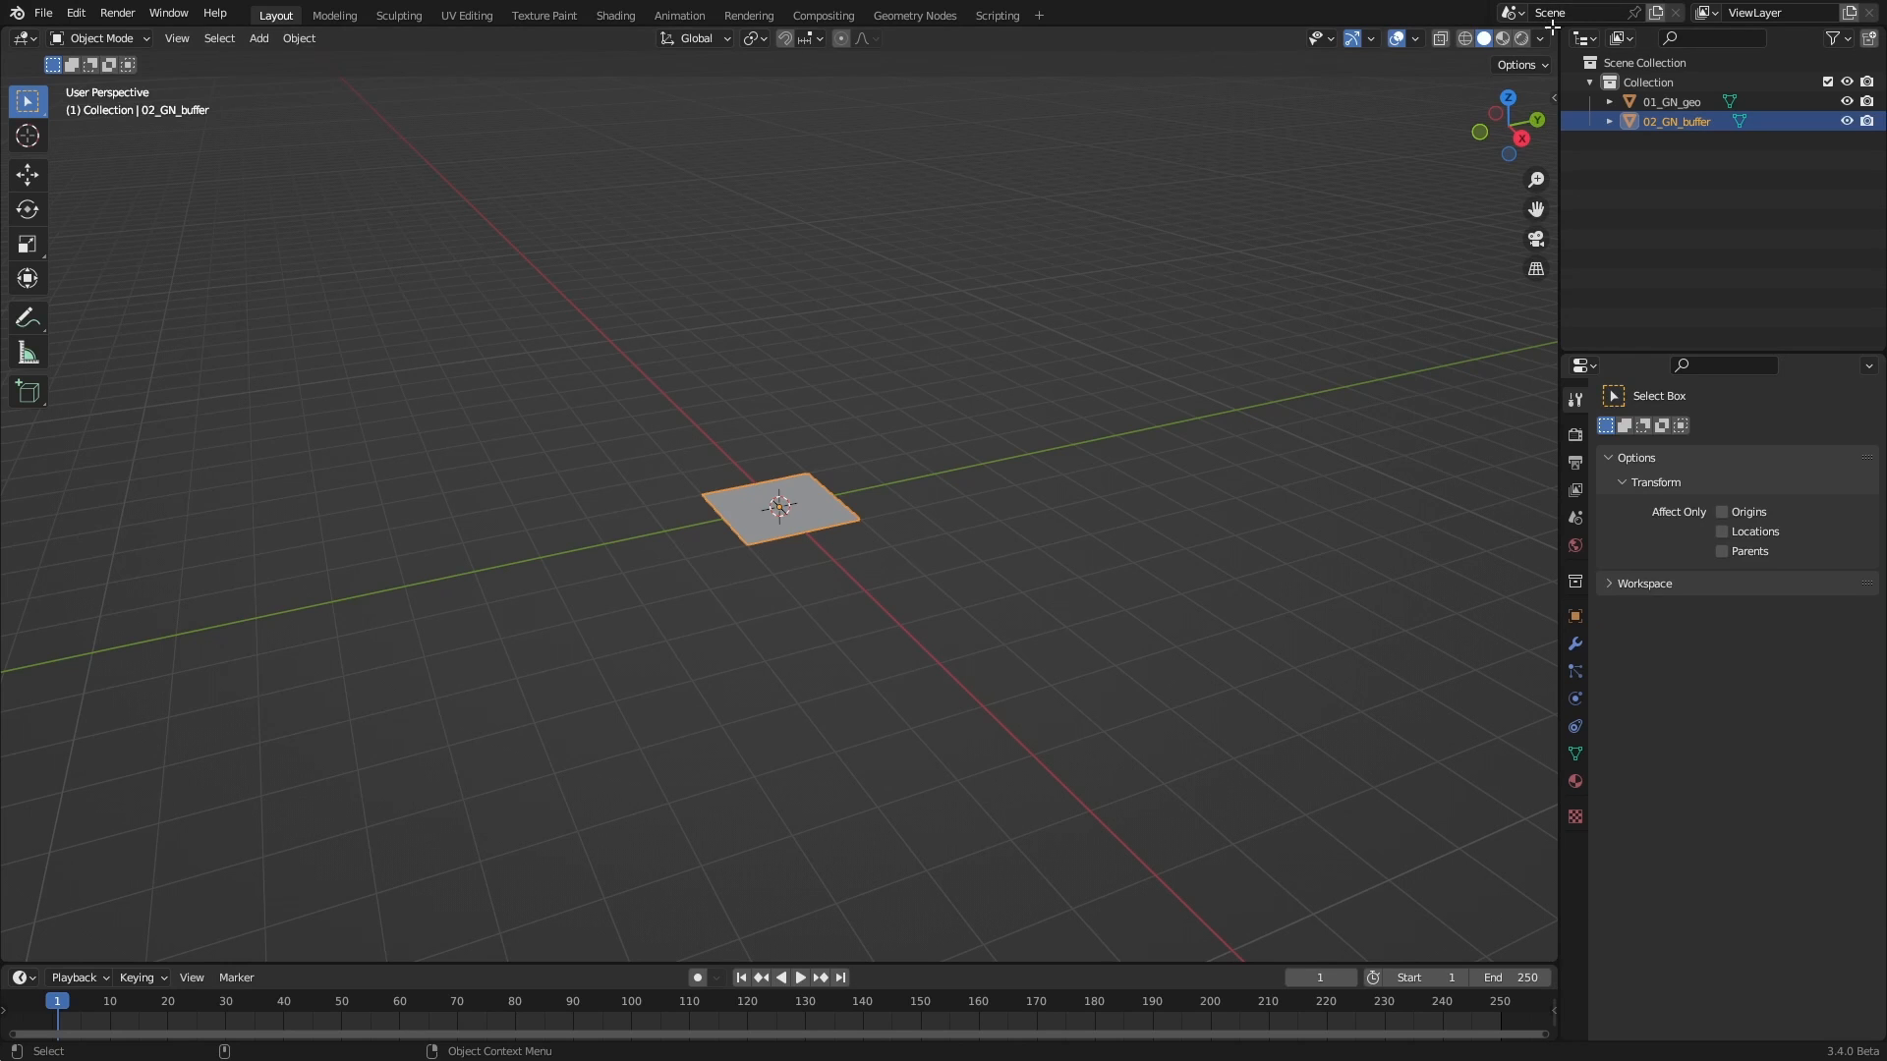
Split the 3D viewport vertically and make the larger area a Geometry Node Editor
{"action": "left_click_drag", "start_coordinate": [1551, 28], "coordinate": [380, 117]}
{"action": "left_click", "coordinate": [404, 37]}
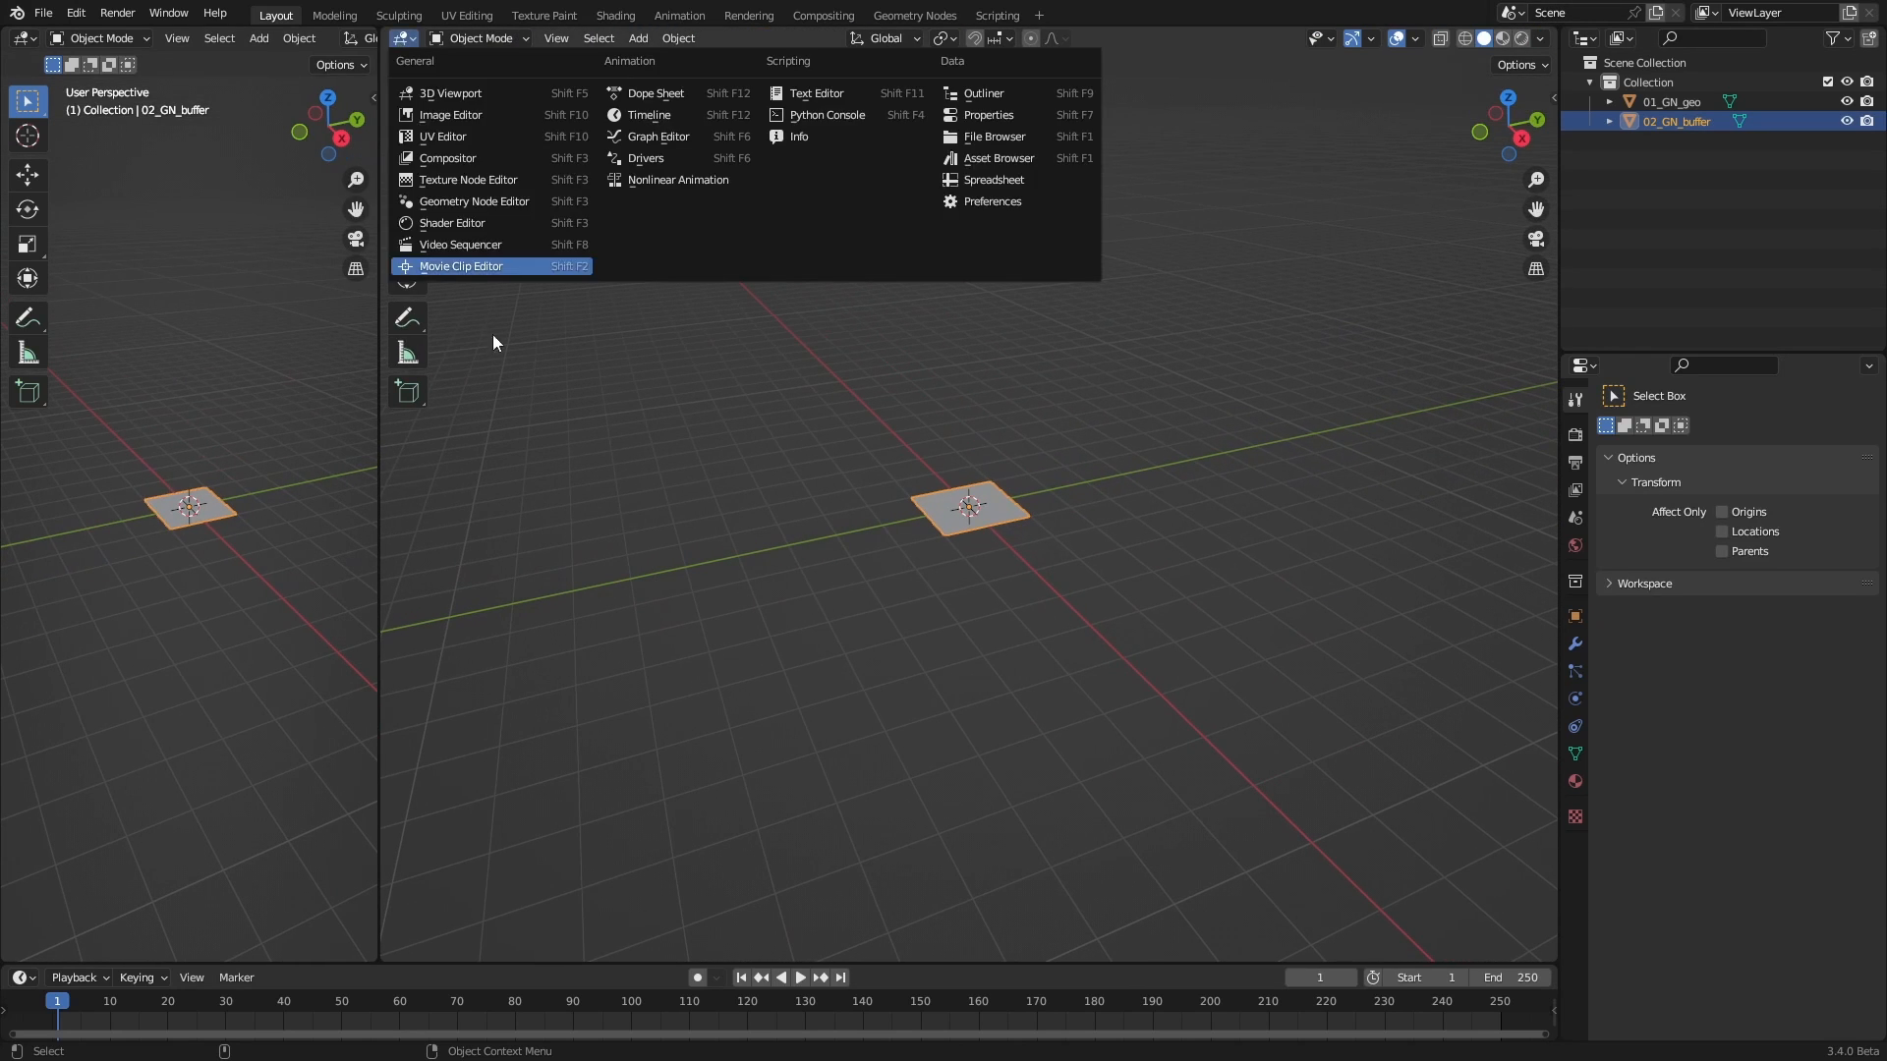
{"action": "left_click", "coordinate": [474, 202]}
Create a new geometry node tree on 01_GN_geo, name it GN_initialize, and hide the node editor's sidebar
{"action": "left_click", "coordinate": [1676, 102]}
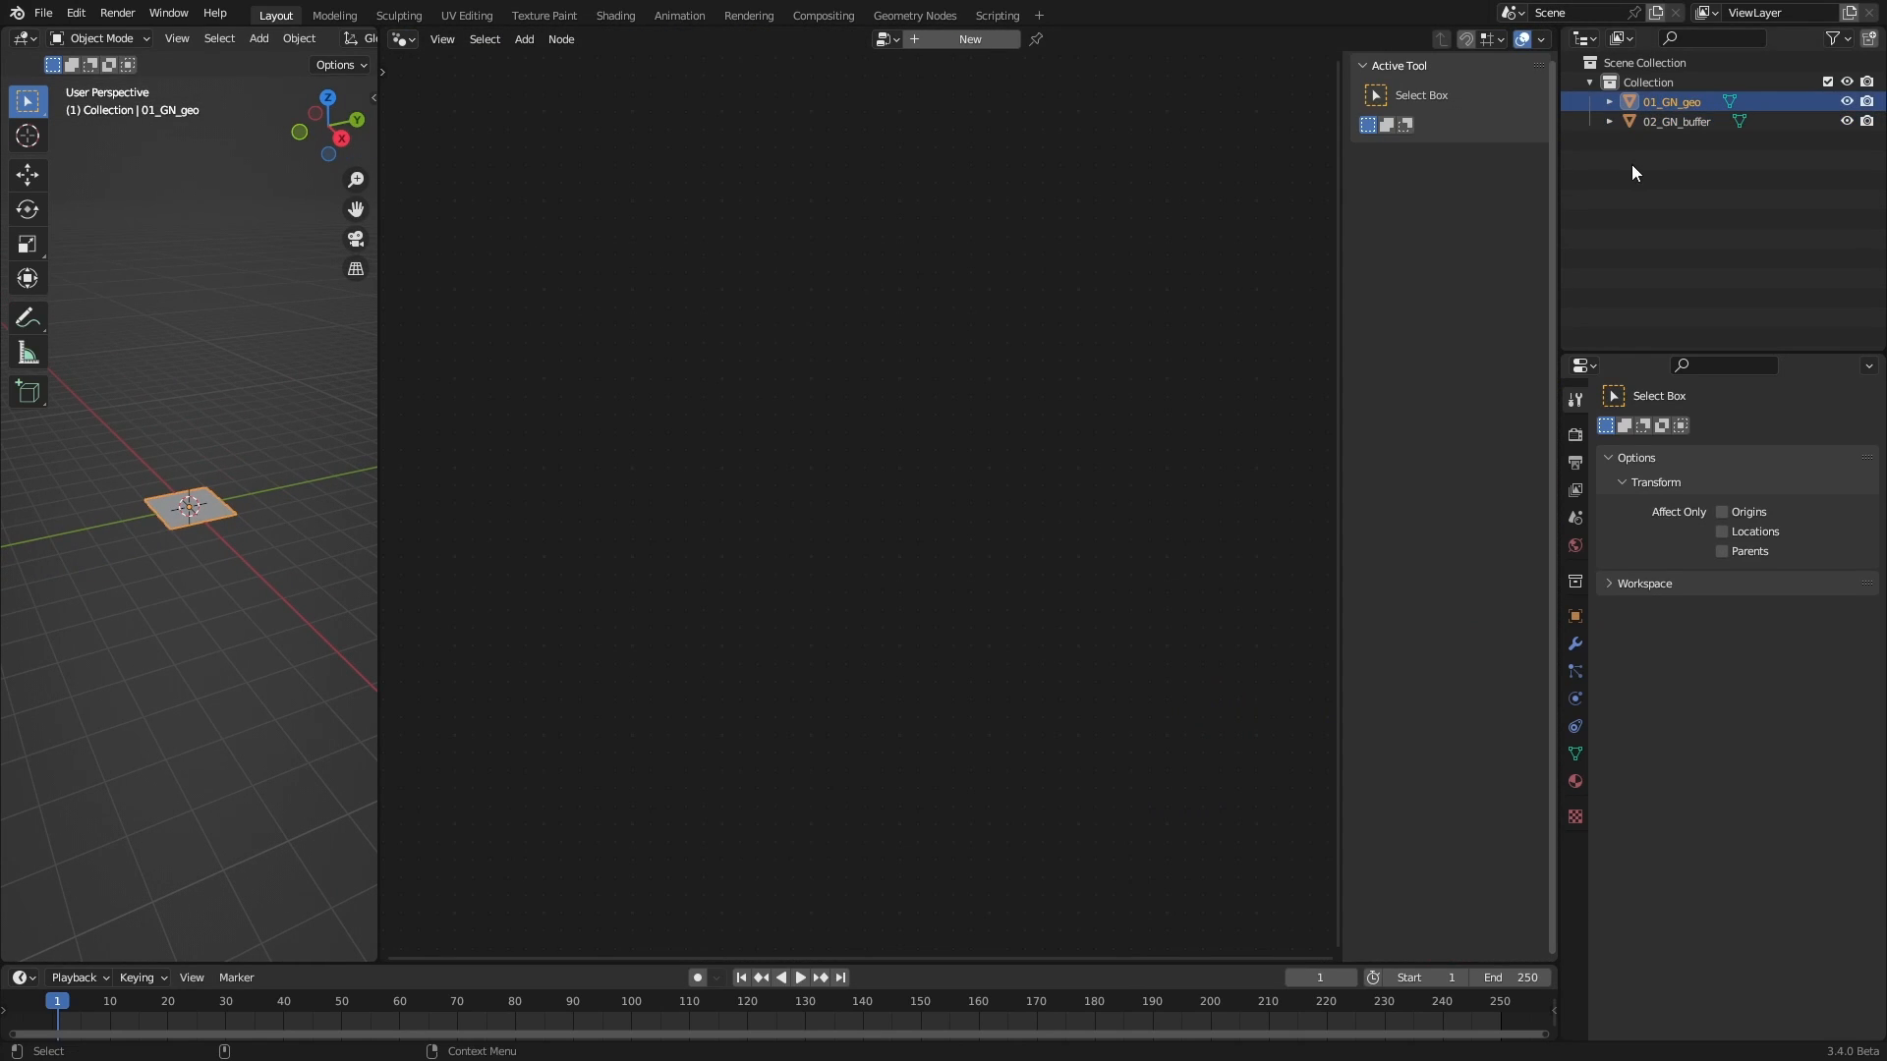
{"action": "key", "text": "n"}
{"action": "left_click", "coordinate": [982, 40]}
{"action": "double_click", "coordinate": [958, 39]}
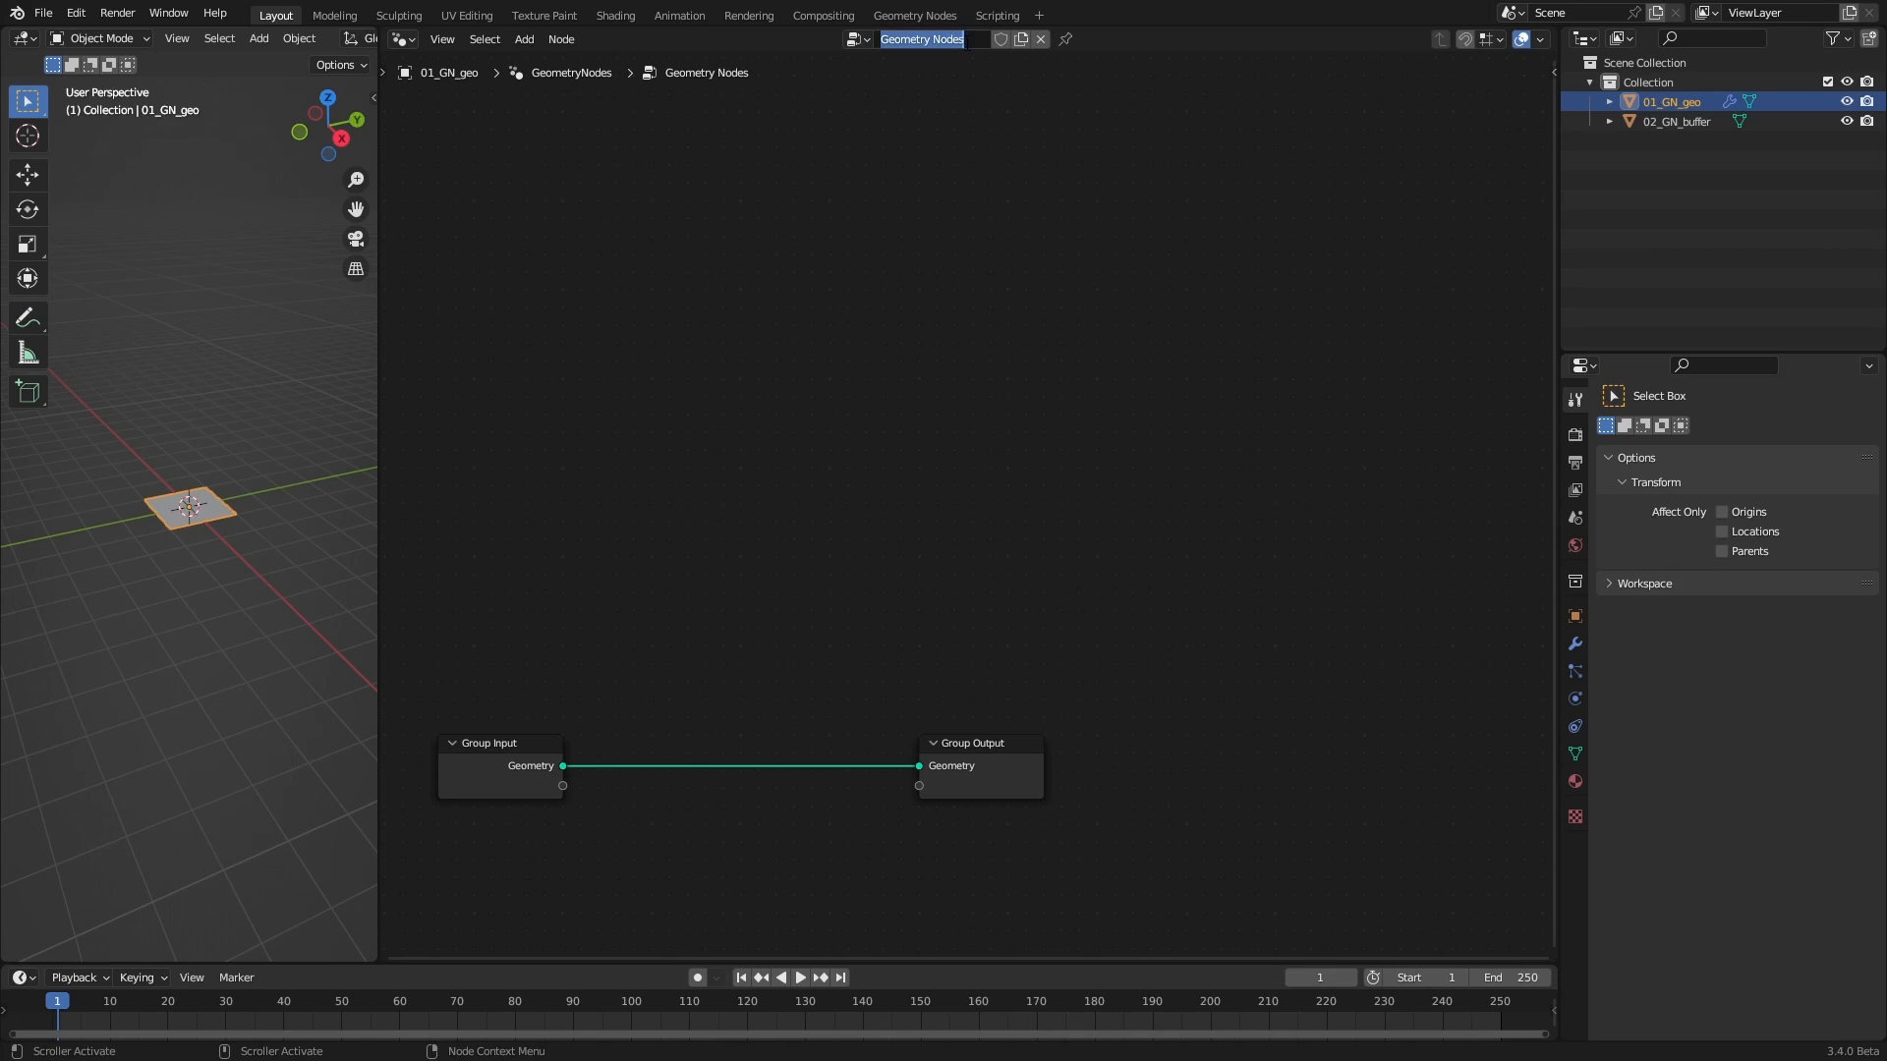
{"action": "type", "text": "GN_initialize"}
{"action": "key", "text": "Return"}
{"action": "key", "text": "Home"}
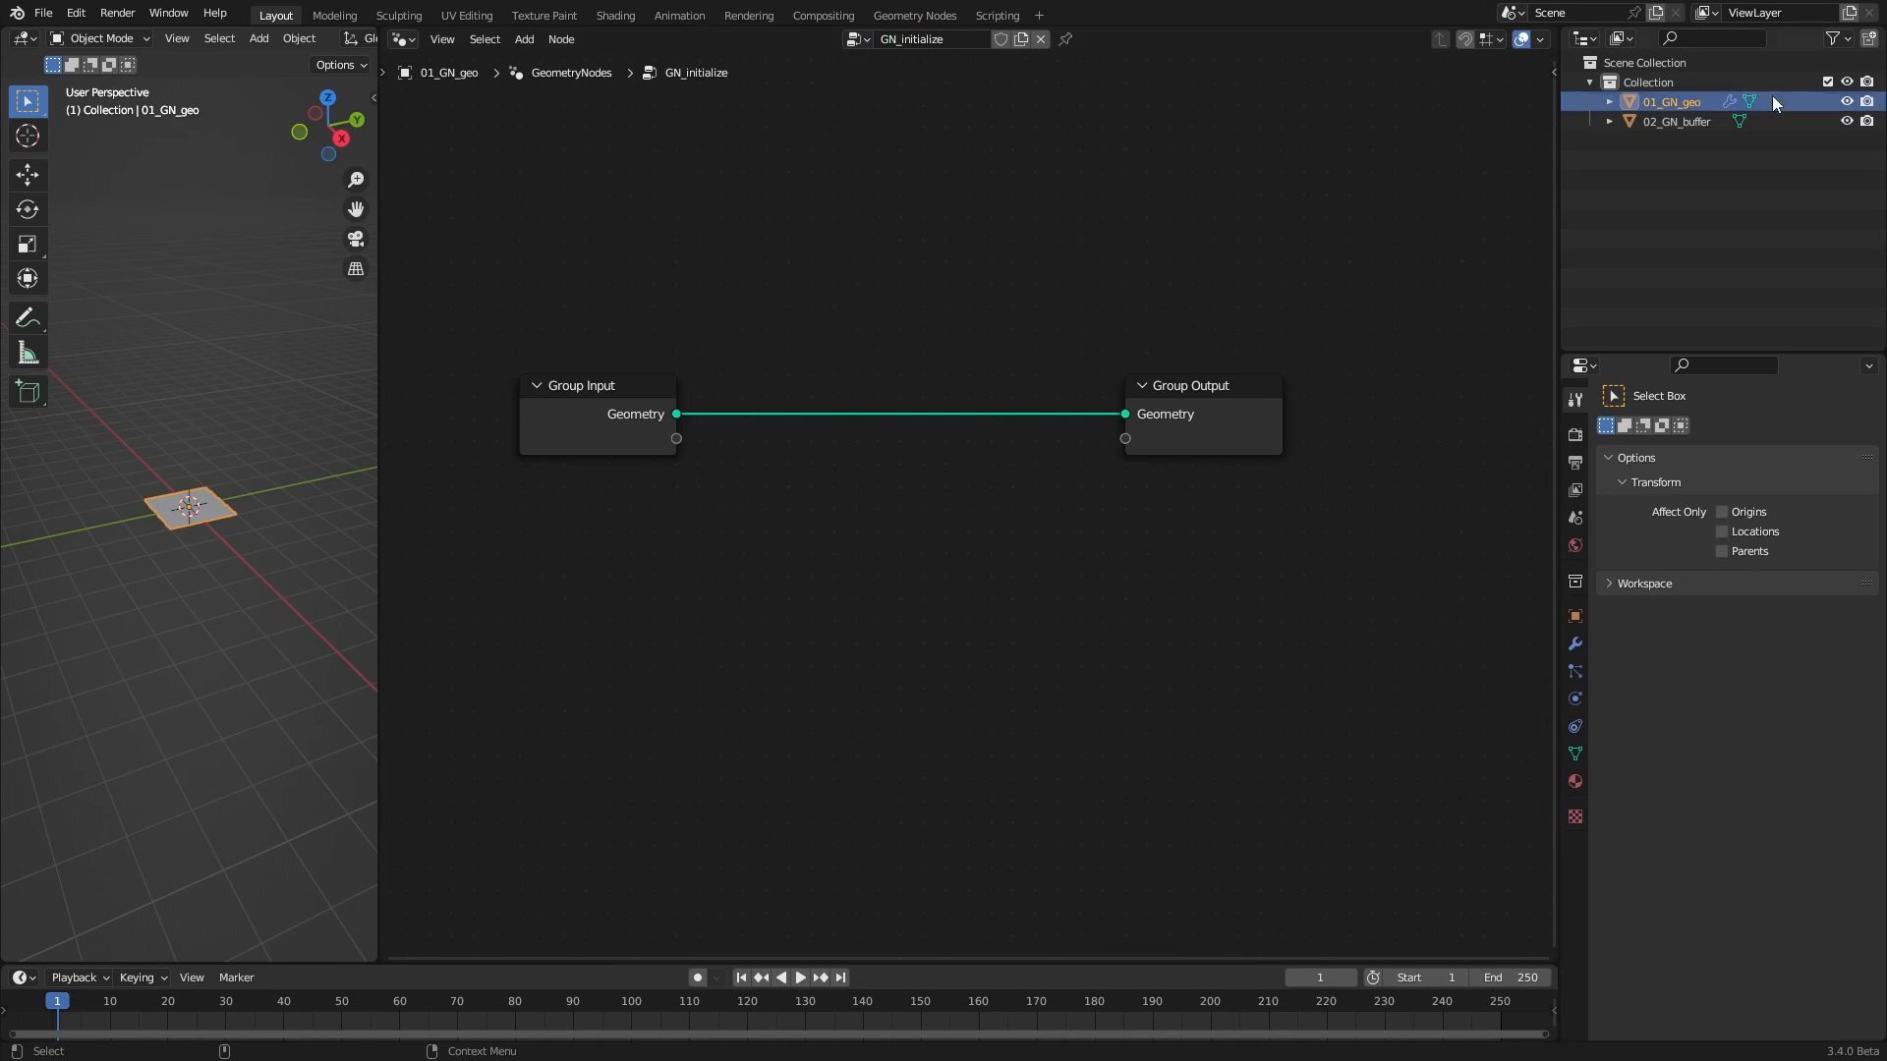
Create a new geometry node tree on 02_GN_buffer and name it GN_buffer
{"action": "left_click", "coordinate": [1723, 120]}
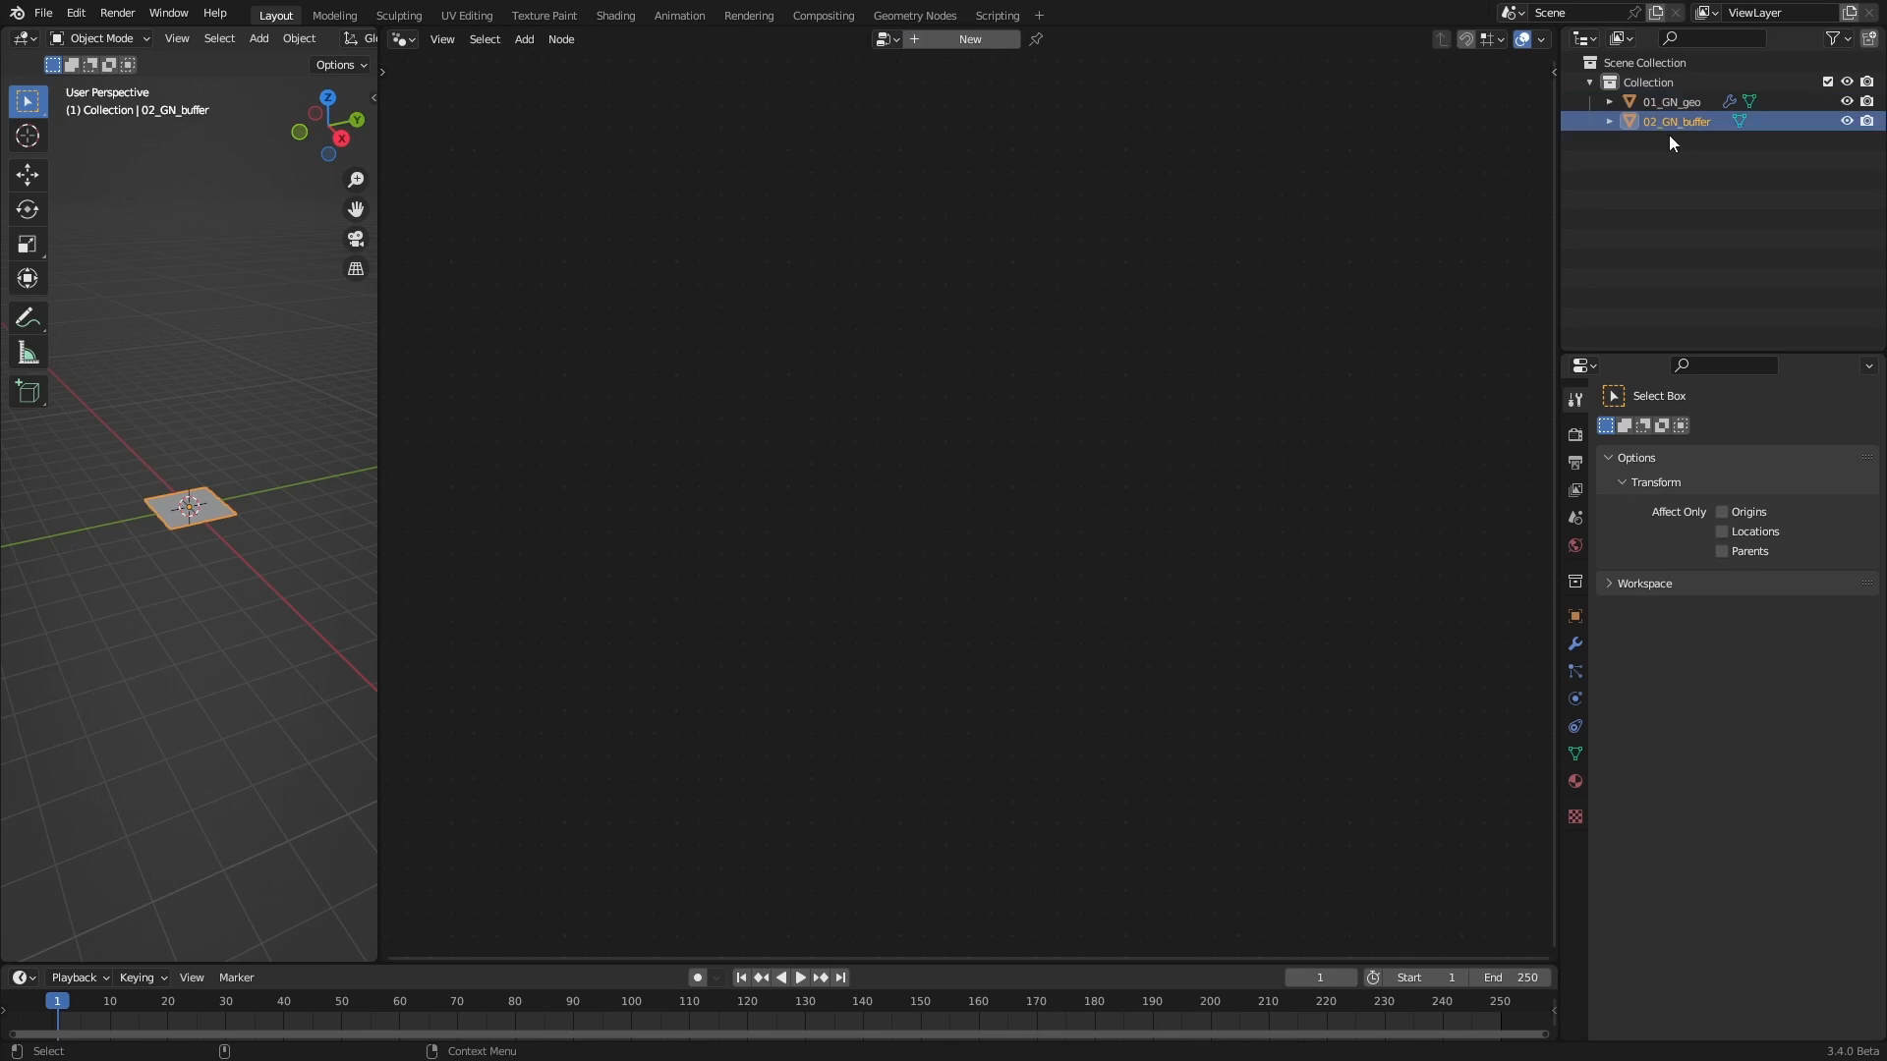
{"action": "left_click", "coordinate": [938, 40]}
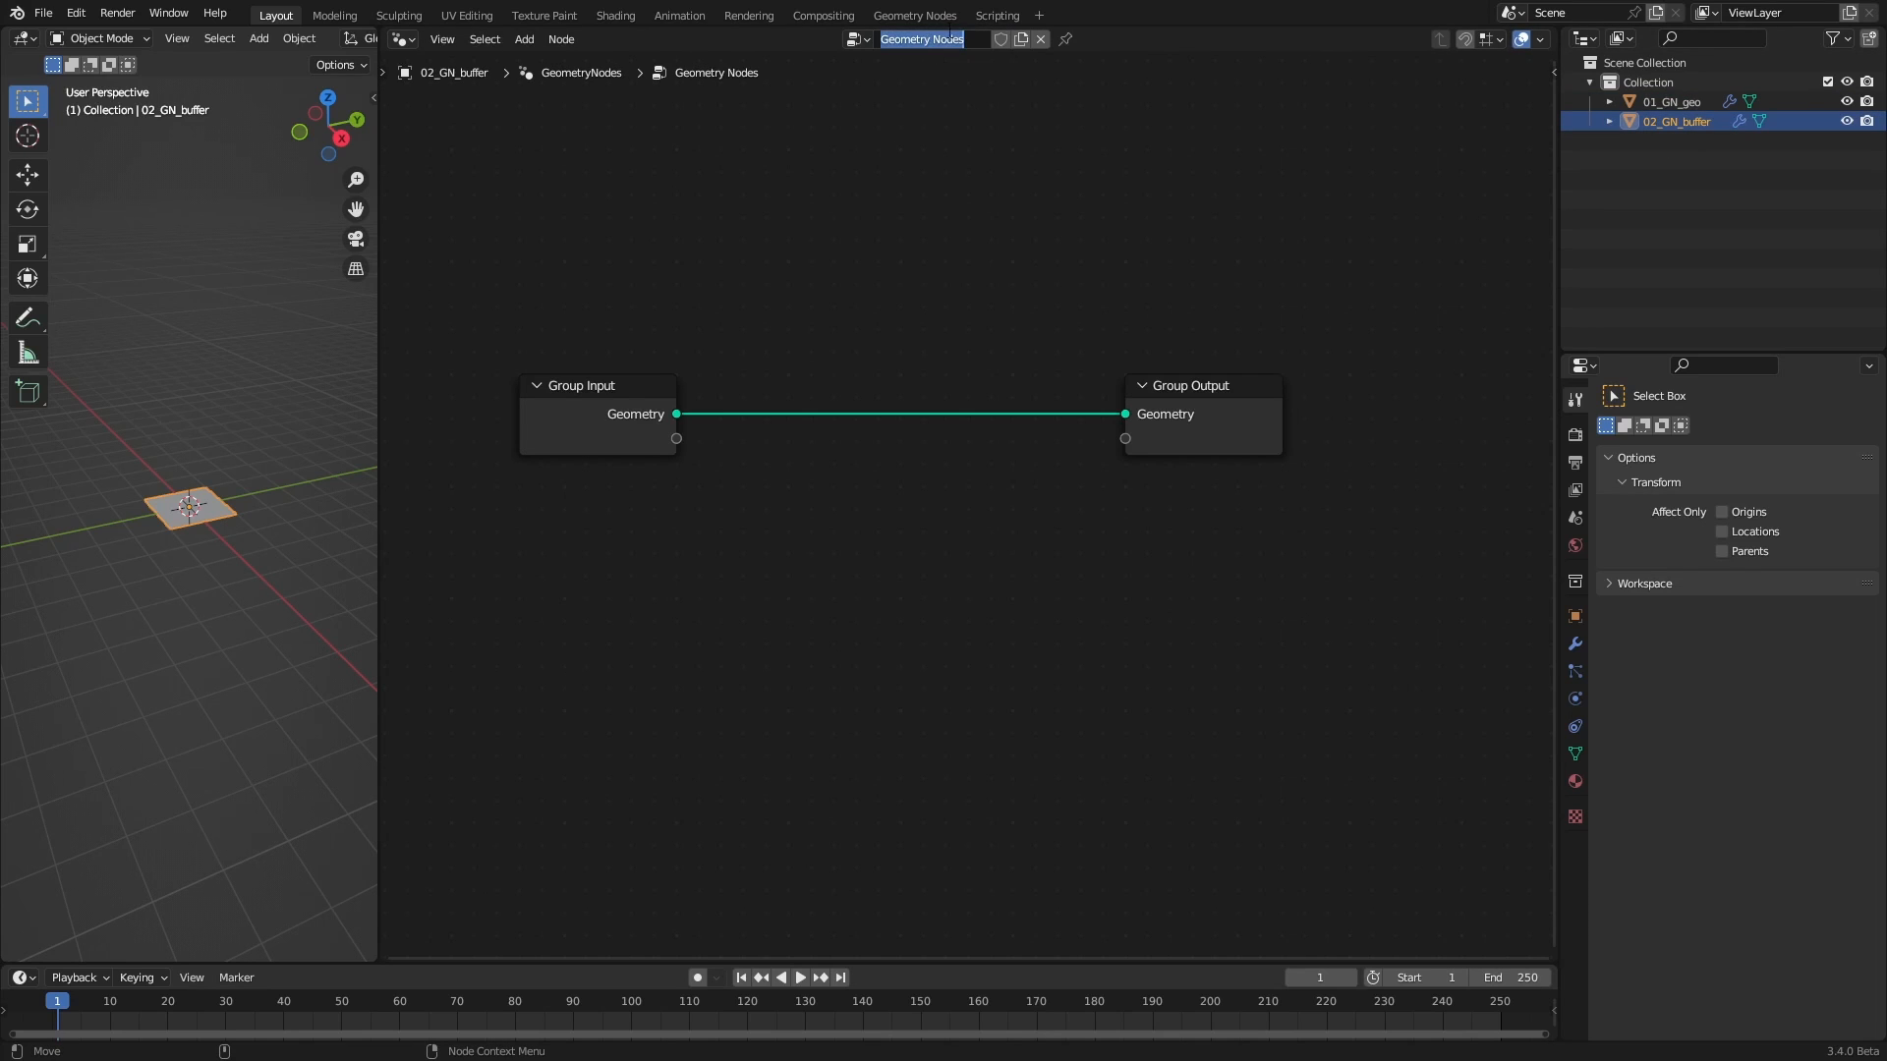
{"action": "type", "text": "GN_buffer"}
{"action": "key", "text": "Return"}
Add an Ico Sphere node below the Group Input in the GN_initialize tree of 01_GN_geo
{"action": "left_click", "coordinate": [1690, 105]}
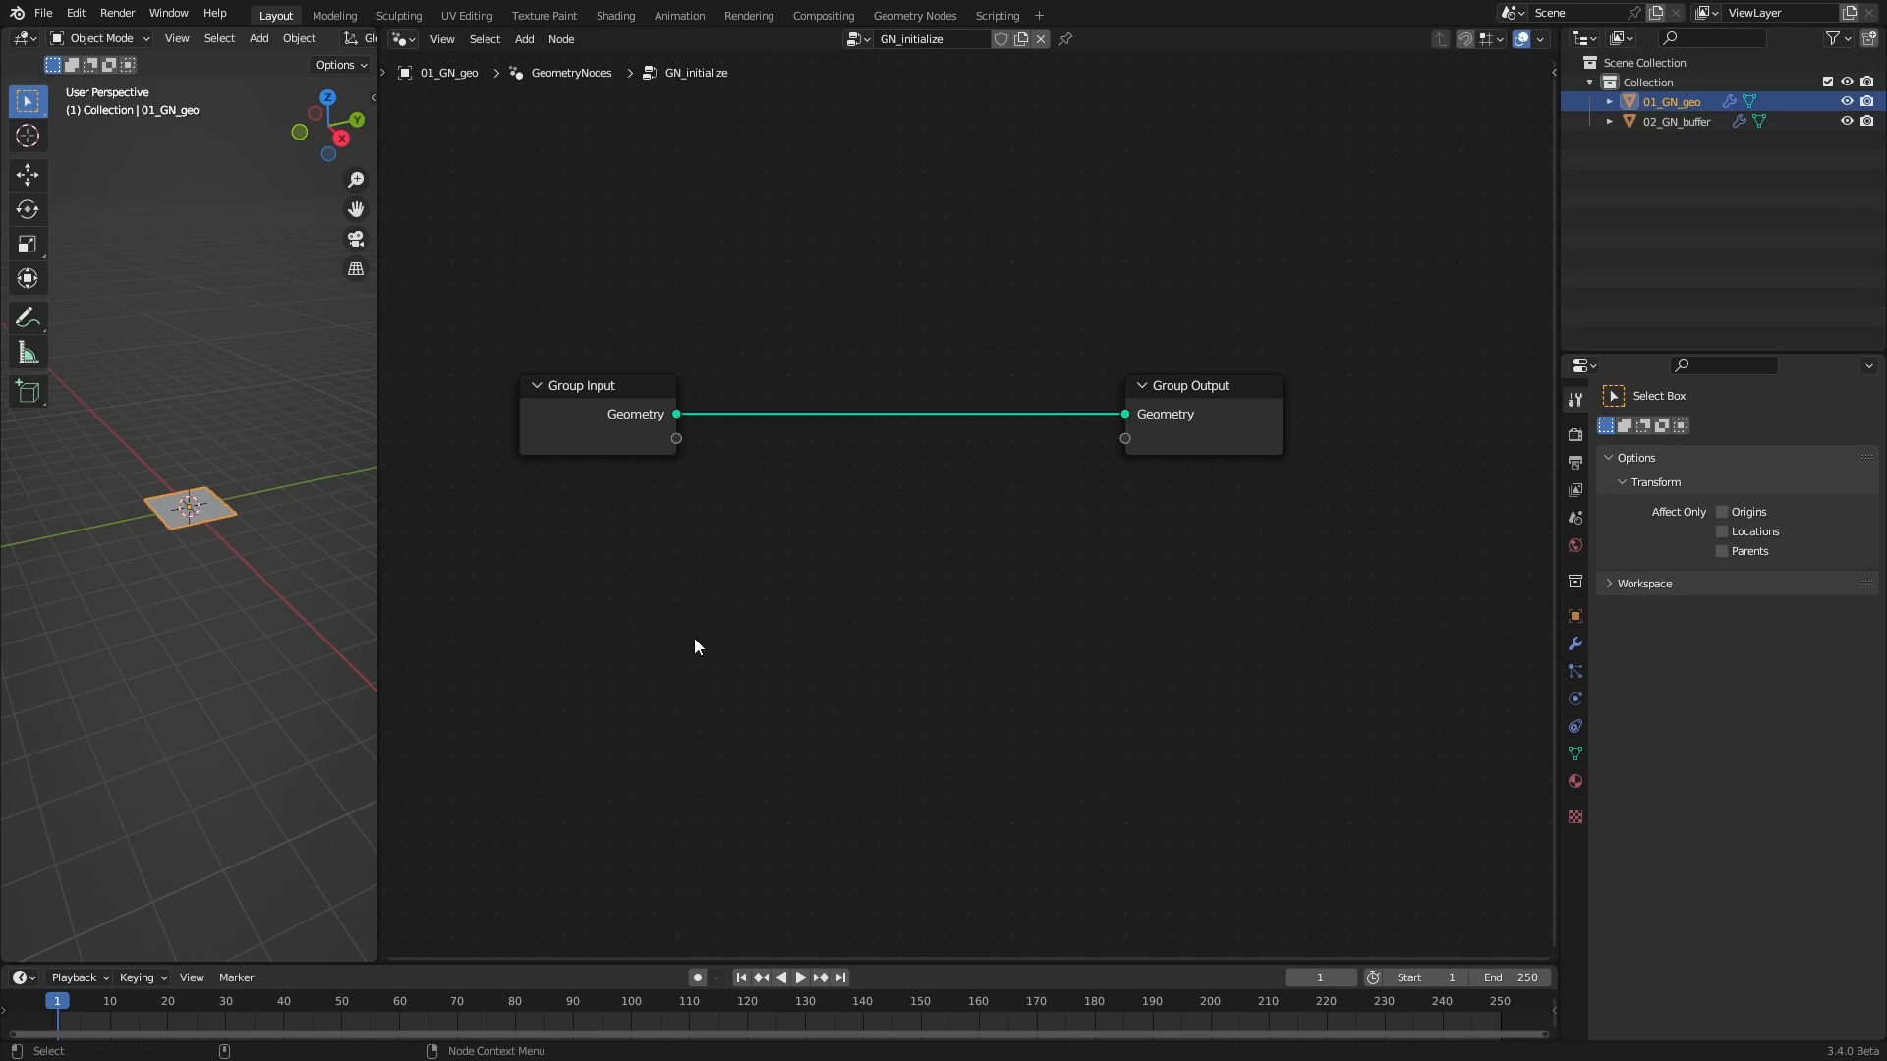
{"action": "key", "text": "shift+a"}
{"action": "left_click", "coordinate": [539, 440]}
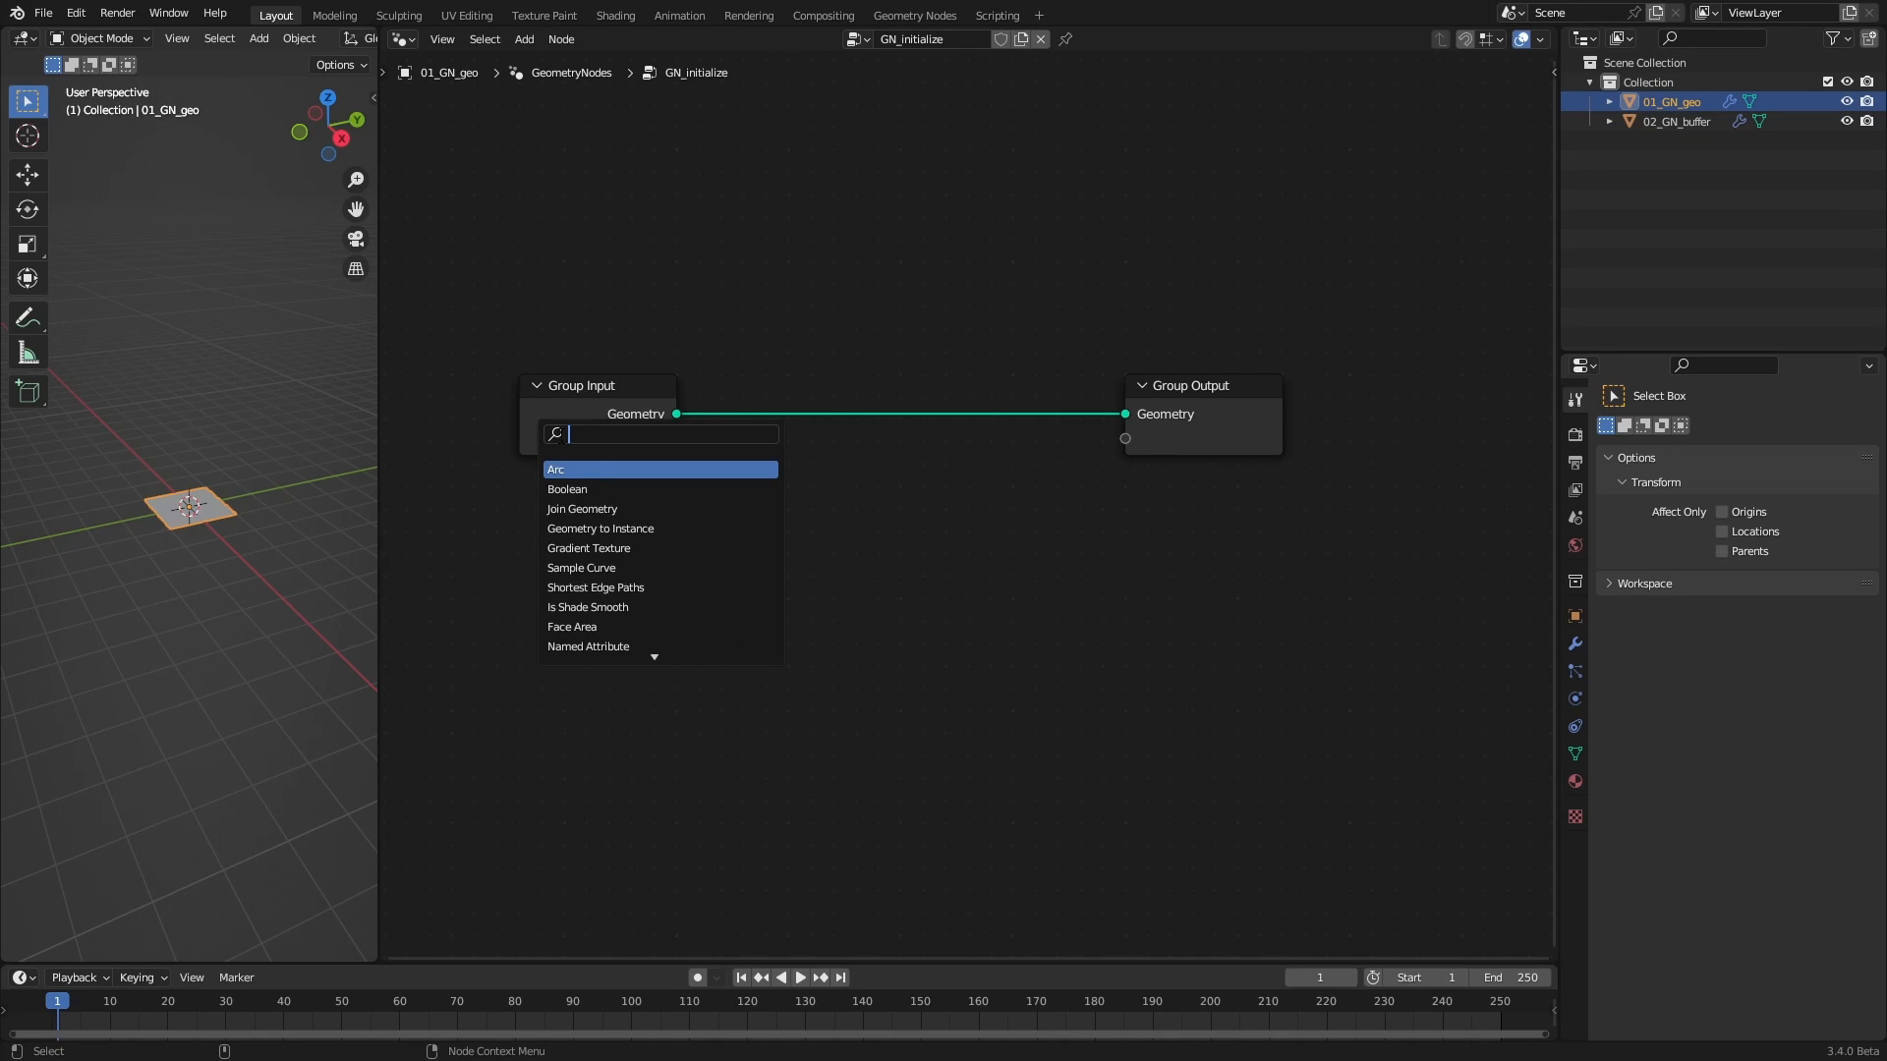
{"action": "type", "text": "ico"}
{"action": "key", "text": "Return"}
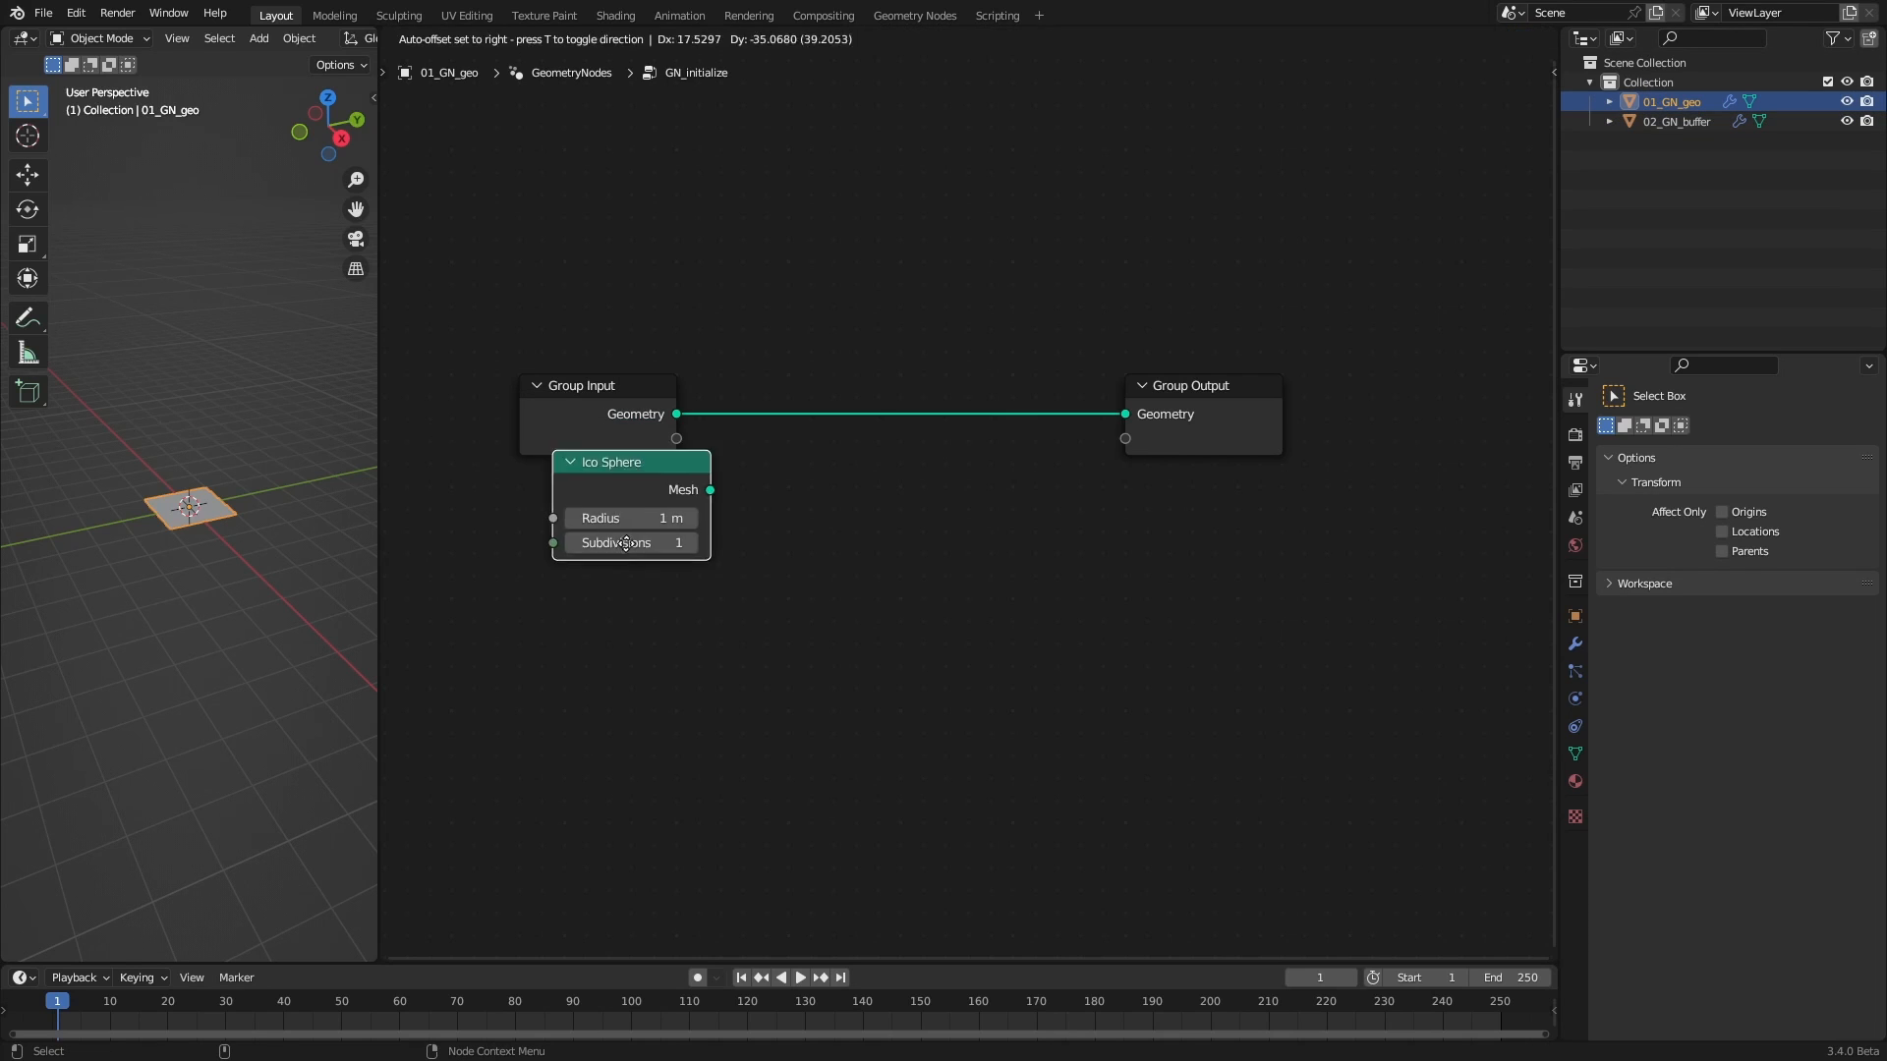
{"action": "left_click", "coordinate": [550, 752]}
Add a Mesh to Volume node beside the Ico Sphere and link the sphere's Mesh output to it
{"action": "key", "text": "shift+a"}
{"action": "left_click", "coordinate": [432, 596]}
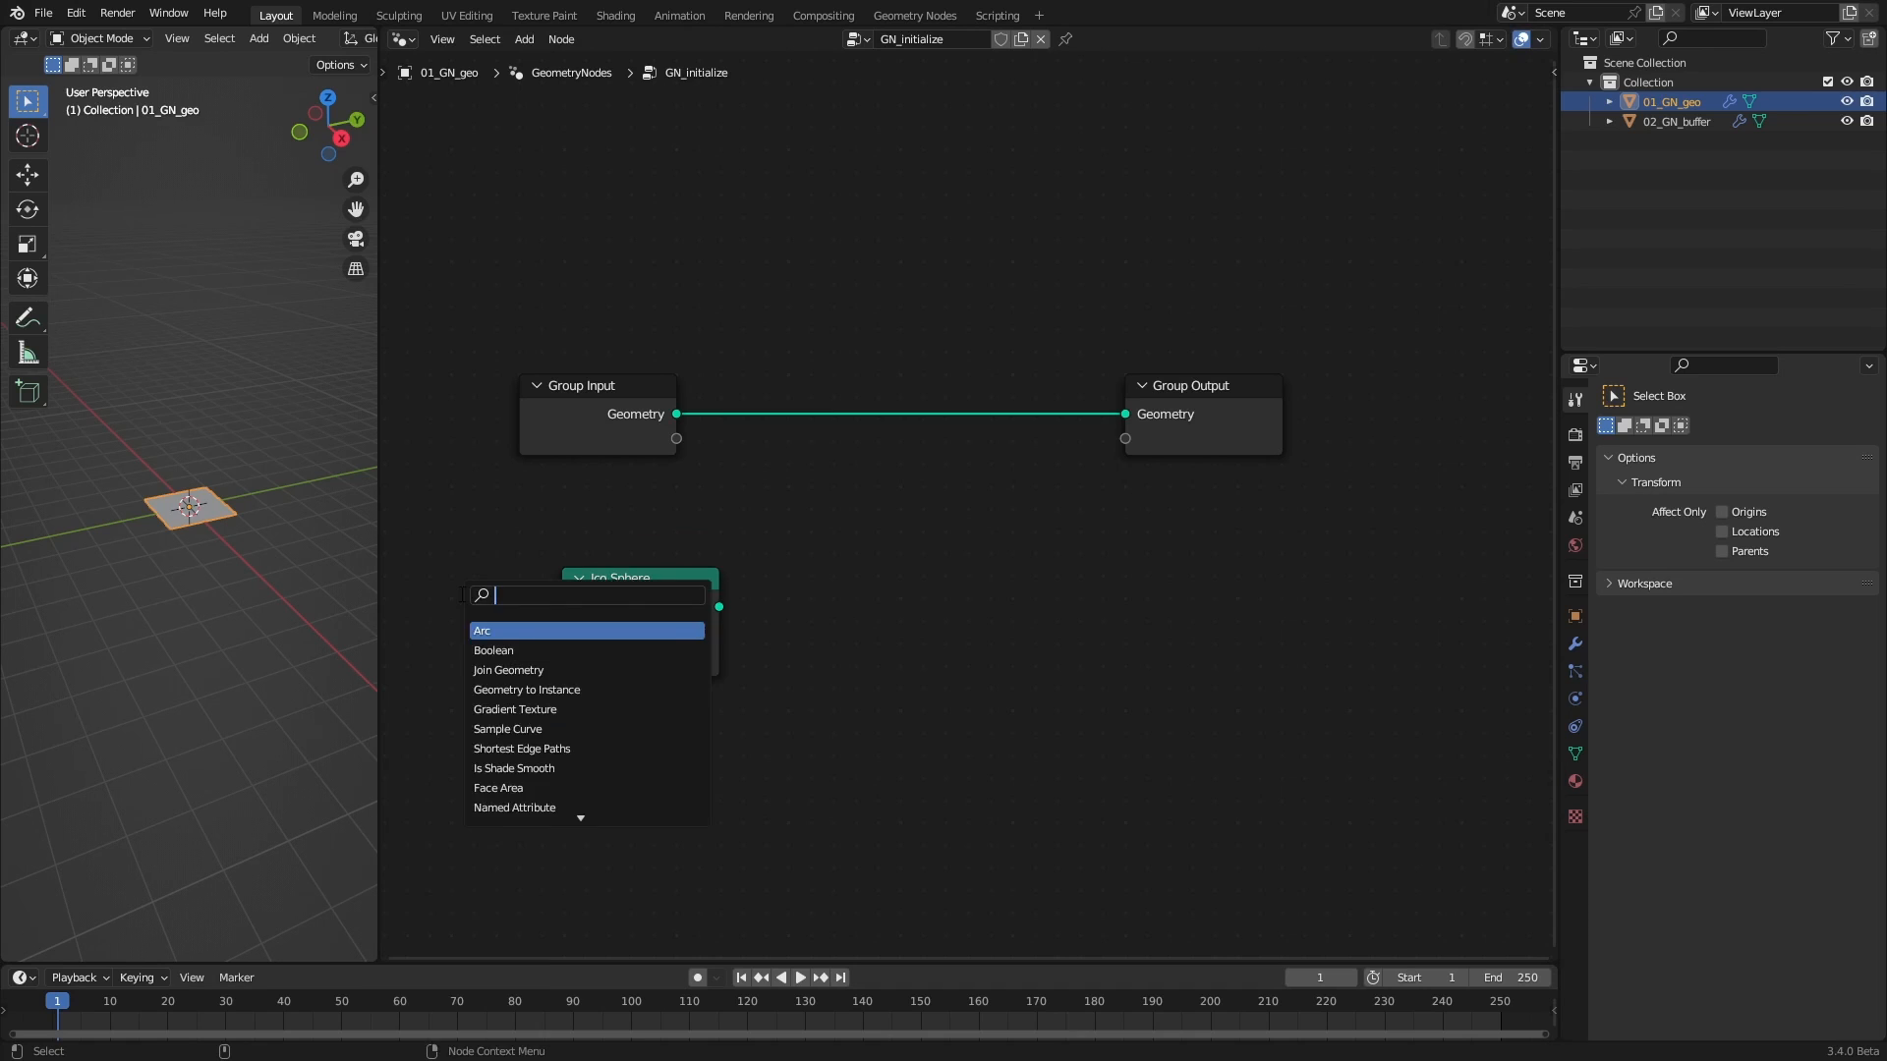
{"action": "type", "text": "volume"}
{"action": "left_click", "coordinate": [569, 652]}
{"action": "left_click", "coordinate": [874, 600]}
{"action": "left_click_drag", "start_coordinate": [720, 608], "coordinate": [786, 628]}
Add a Distribute Points in Volume node and feed it the Volume output of Mesh to Volume
{"action": "middle_click_drag", "start_coordinate": [1135, 624], "coordinate": [954, 572]}
{"action": "key", "text": "shift+a"}
{"action": "left_click", "coordinate": [959, 592]}
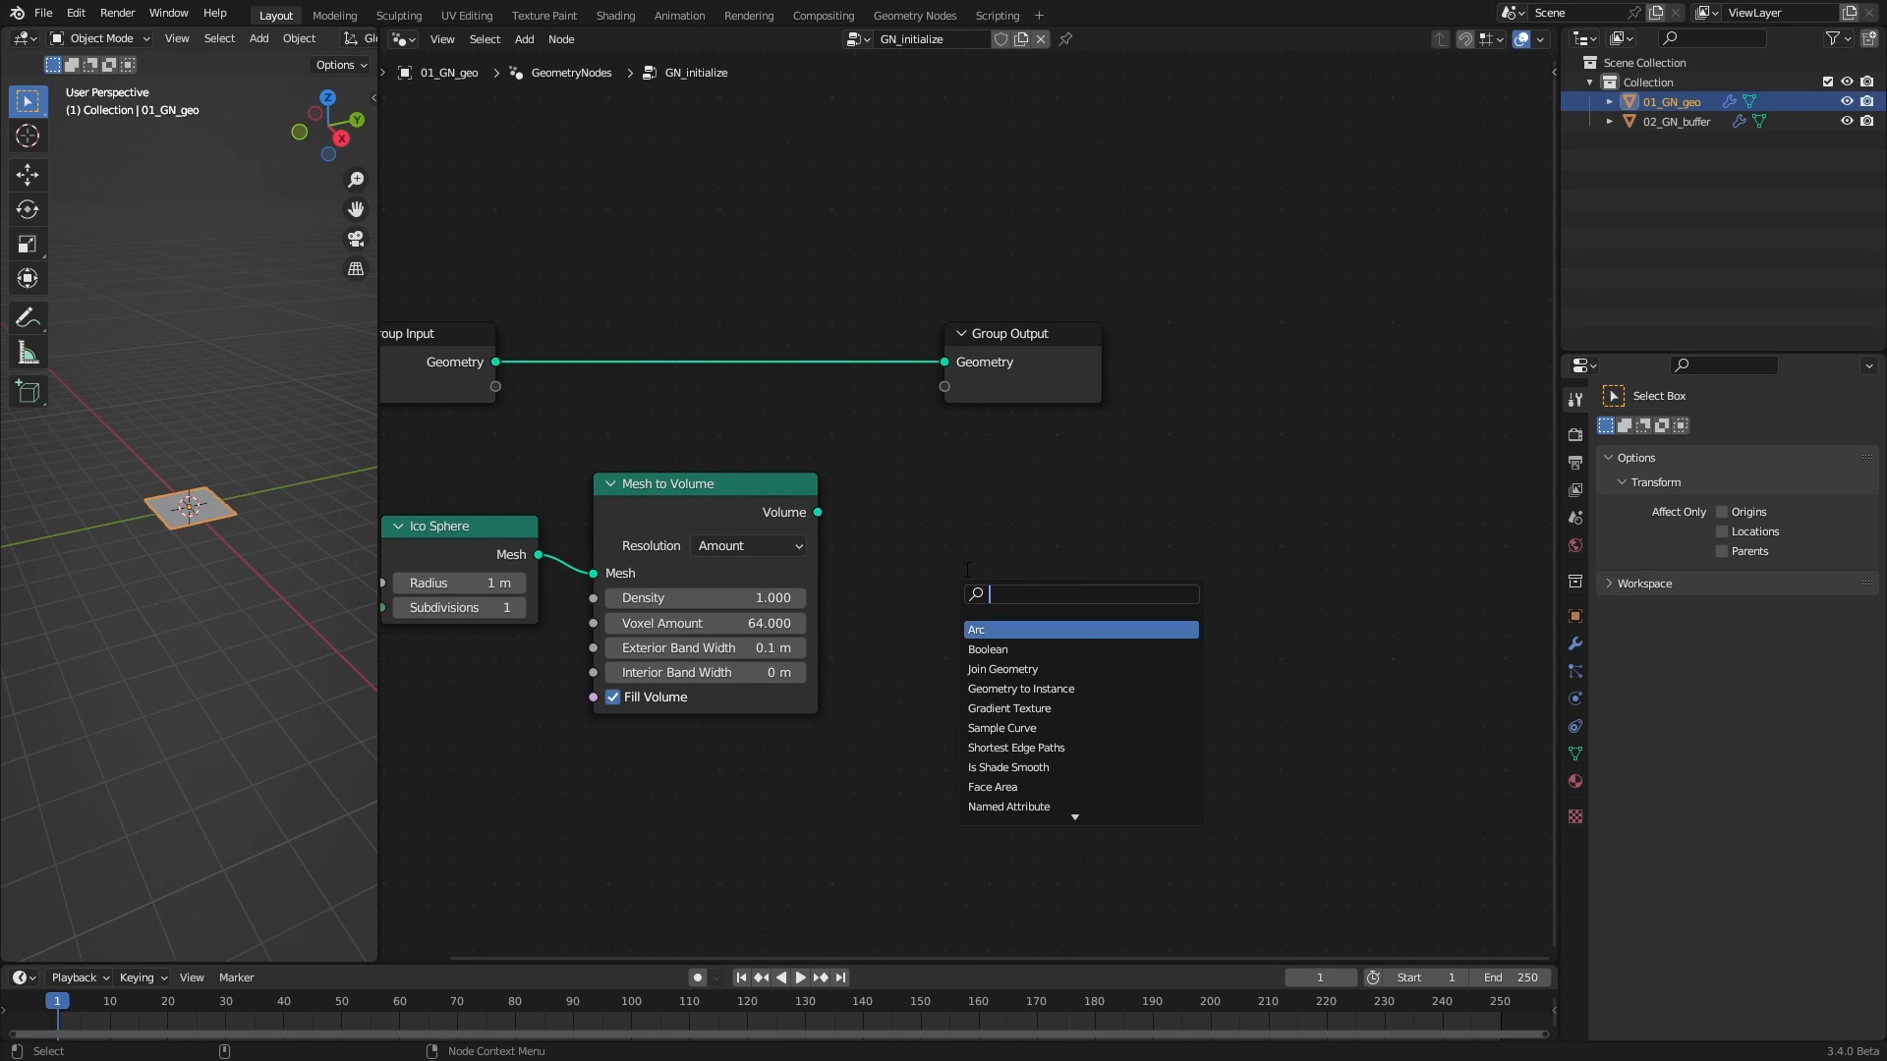
{"action": "type", "text": "distr"}
{"action": "left_click", "coordinate": [1099, 649]}
{"action": "left_click", "coordinate": [1034, 586]}
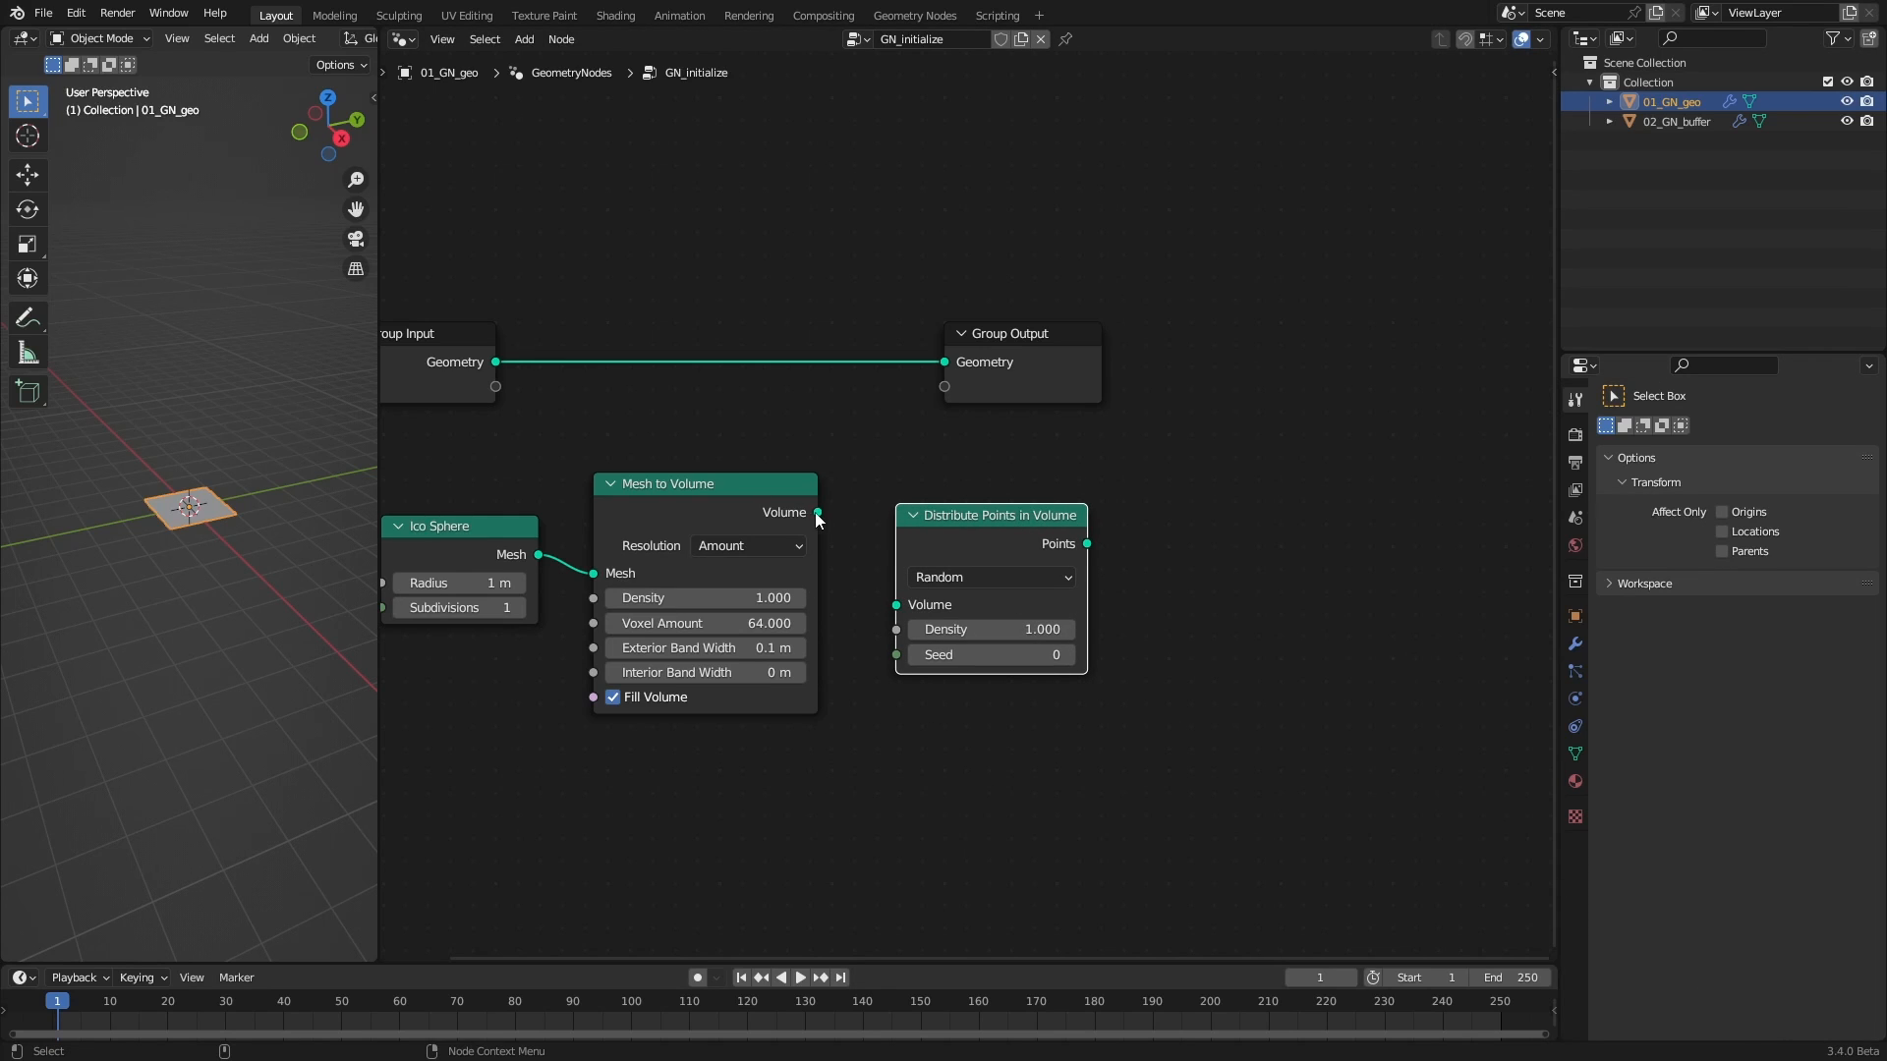
{"action": "left_click_drag", "start_coordinate": [817, 512], "coordinate": [899, 604]}
Link the distributed Points to the Group Output's Geometry, set the distribution mode to Grid, and shift the Group Output clear of the nodes
{"action": "left_click_drag", "start_coordinate": [1086, 543], "coordinate": [941, 364]}
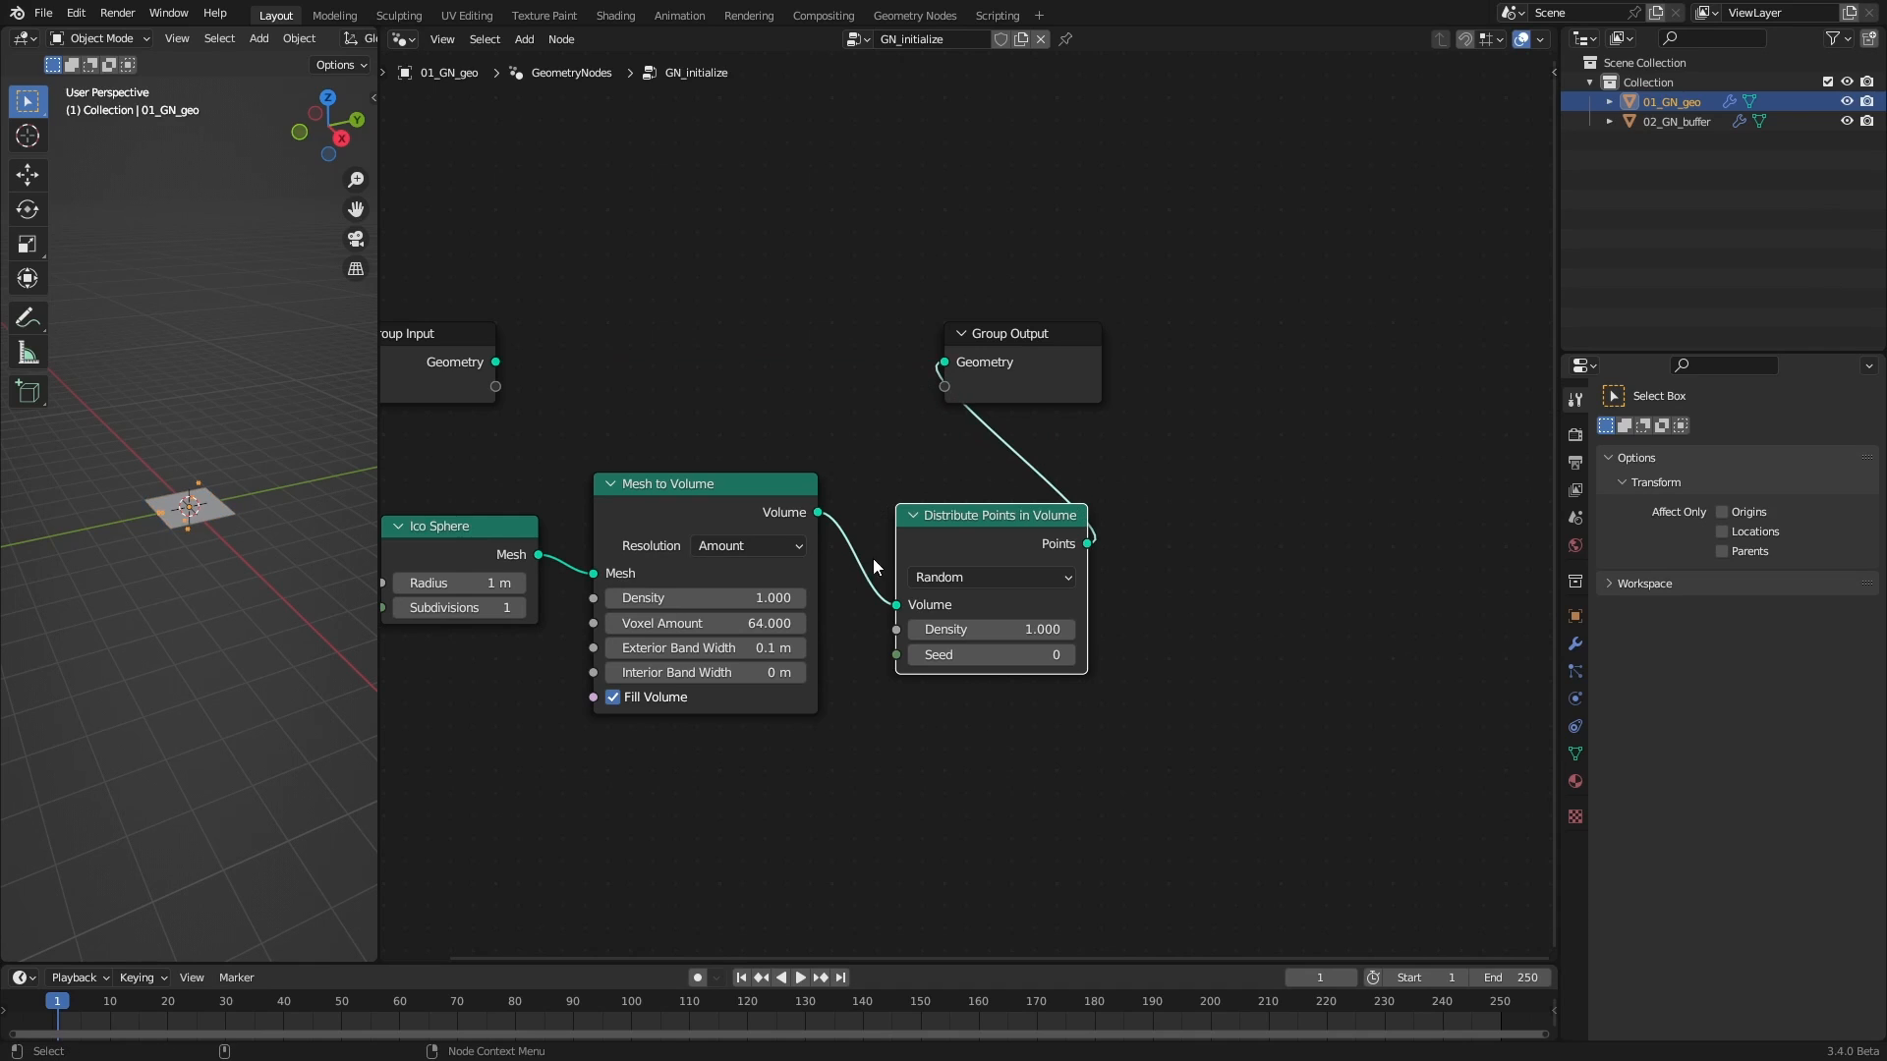
{"action": "left_click", "coordinate": [945, 580]}
{"action": "left_click", "coordinate": [946, 627]}
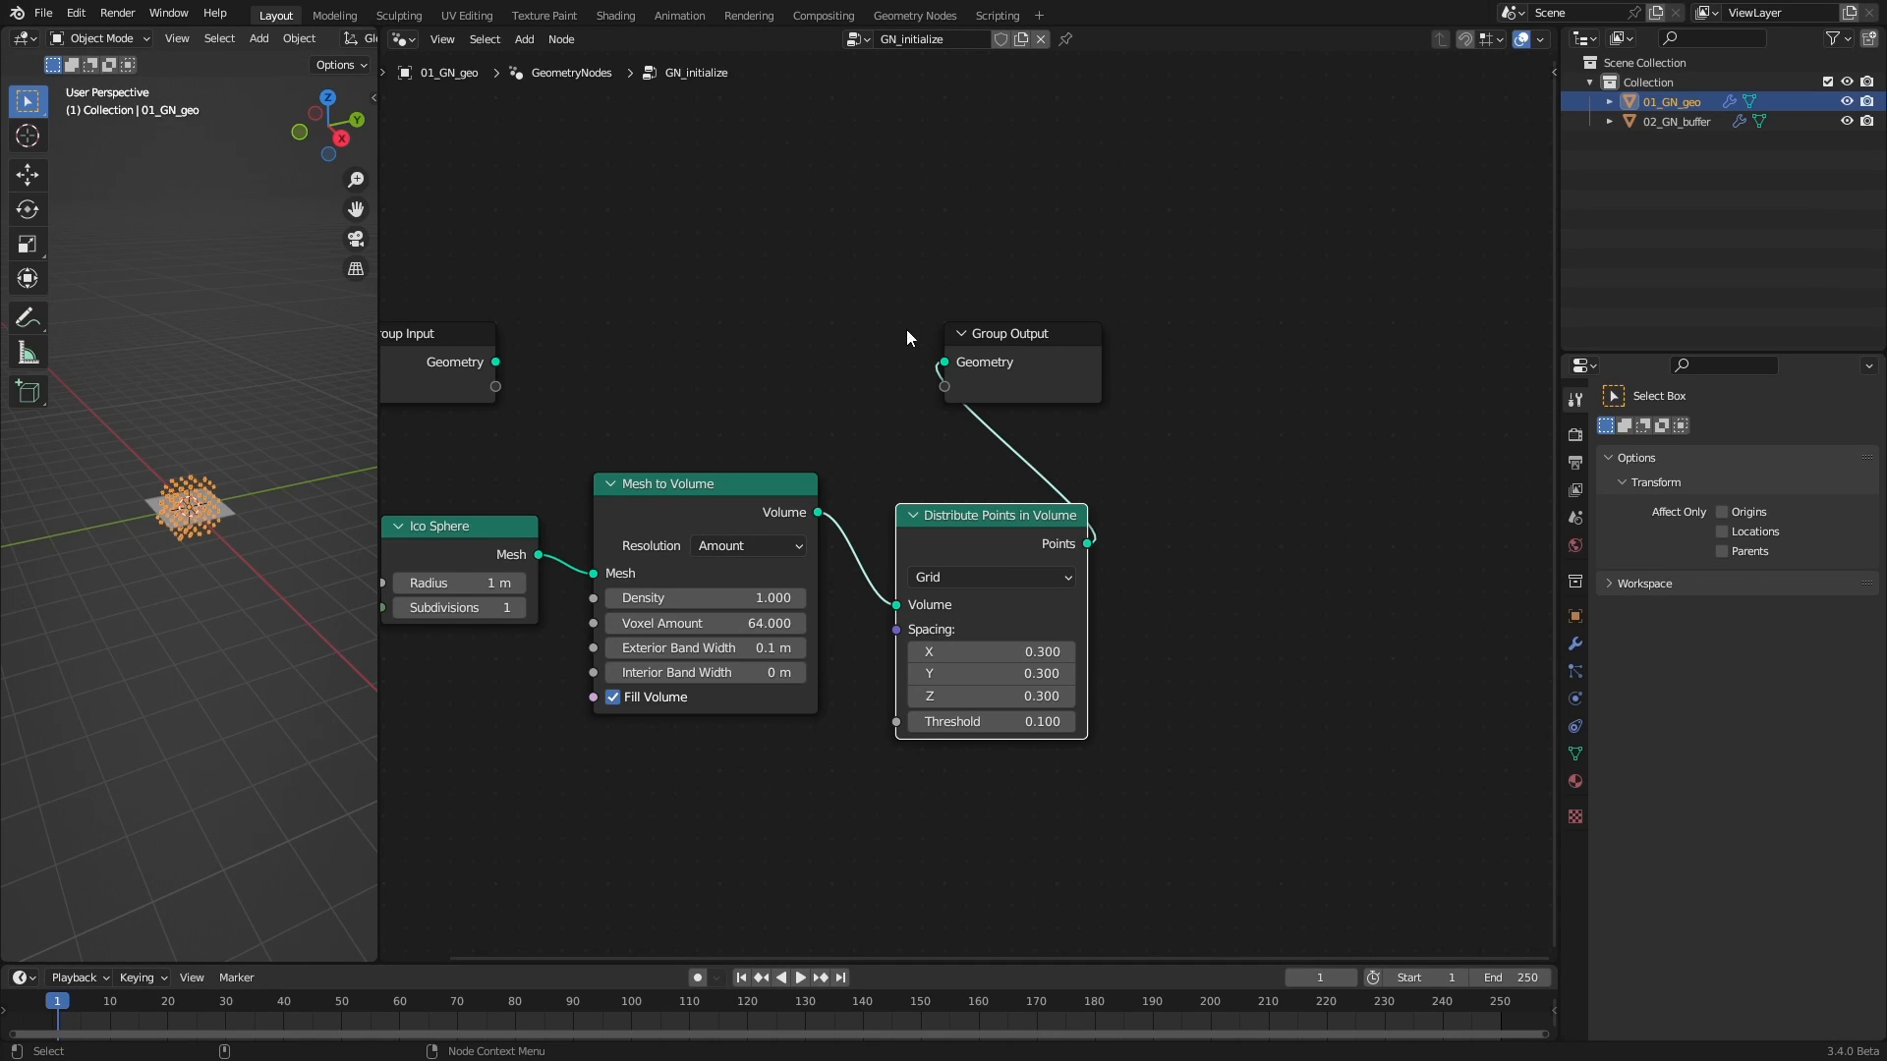
{"action": "left_click_drag", "start_coordinate": [983, 334], "coordinate": [1194, 344]}
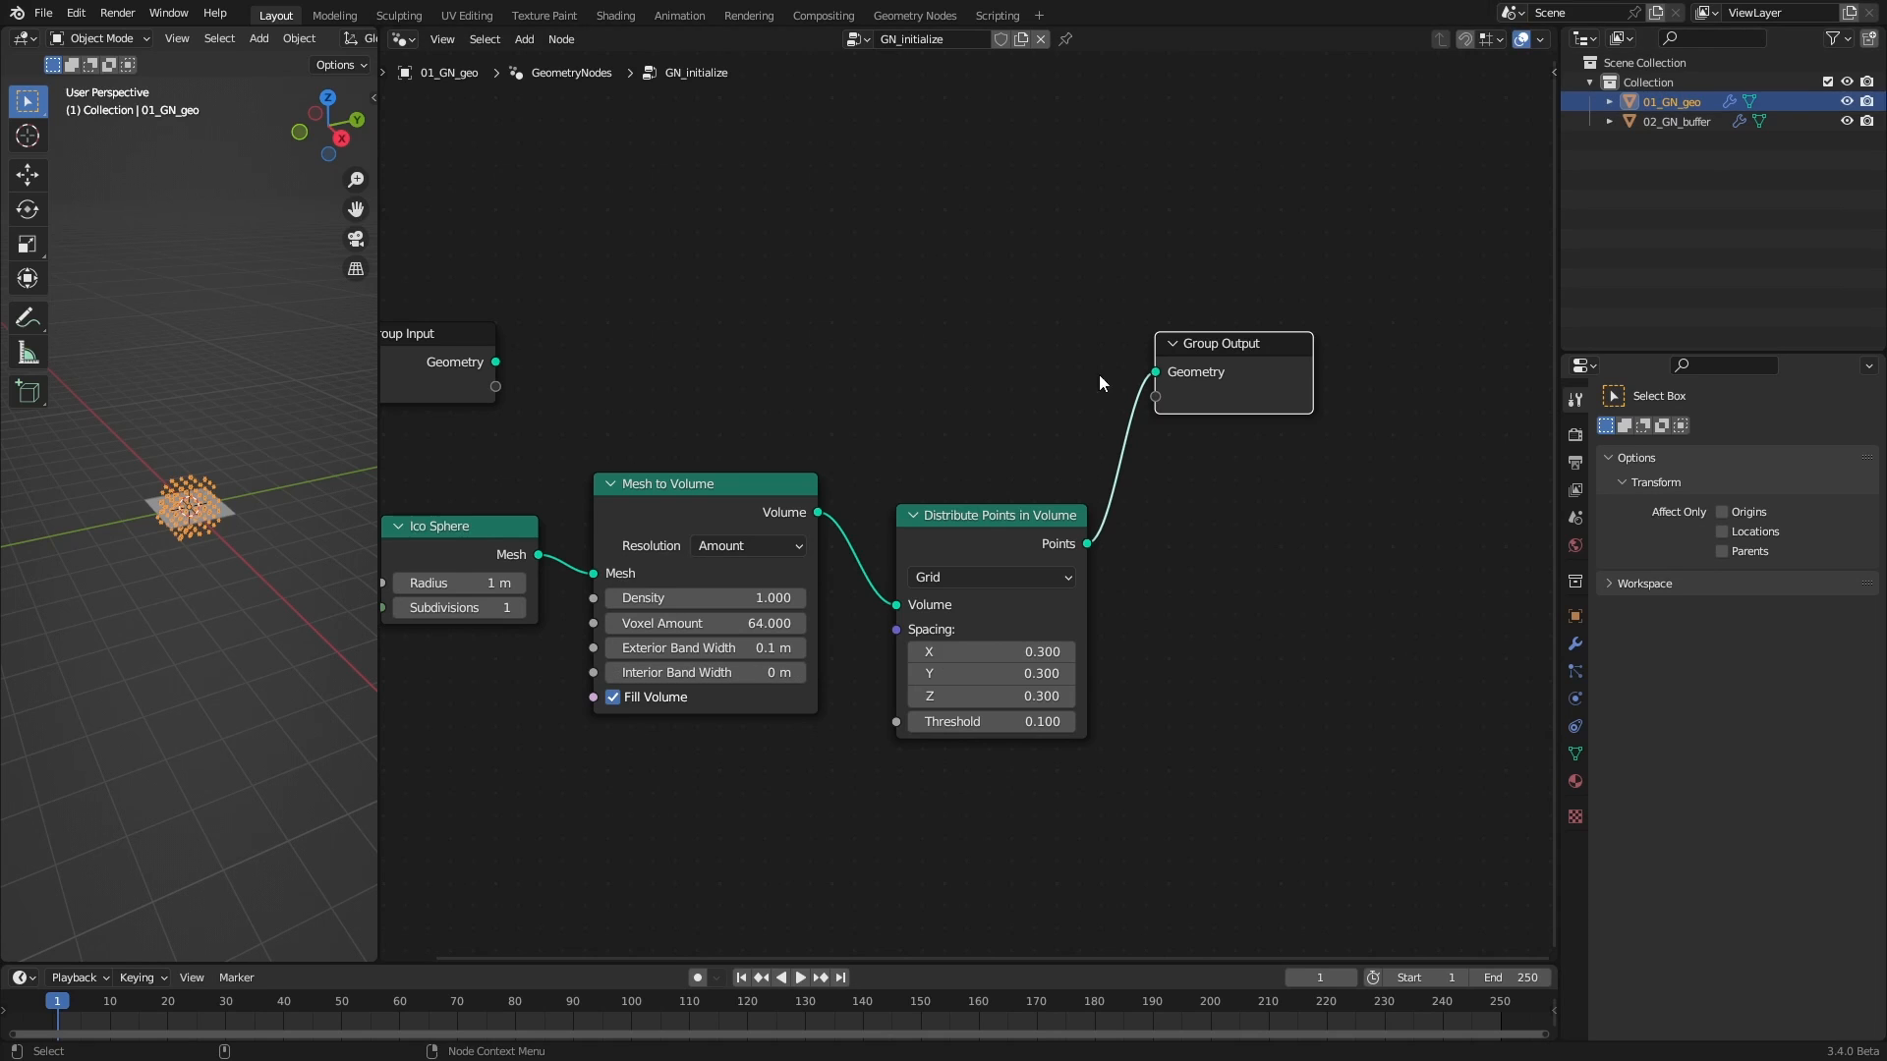
In GN_buffer, cut the Group Input link and connect an Object Info node for 01_GN_geo to the Group Output's Geometry
{"action": "left_click", "coordinate": [1681, 122]}
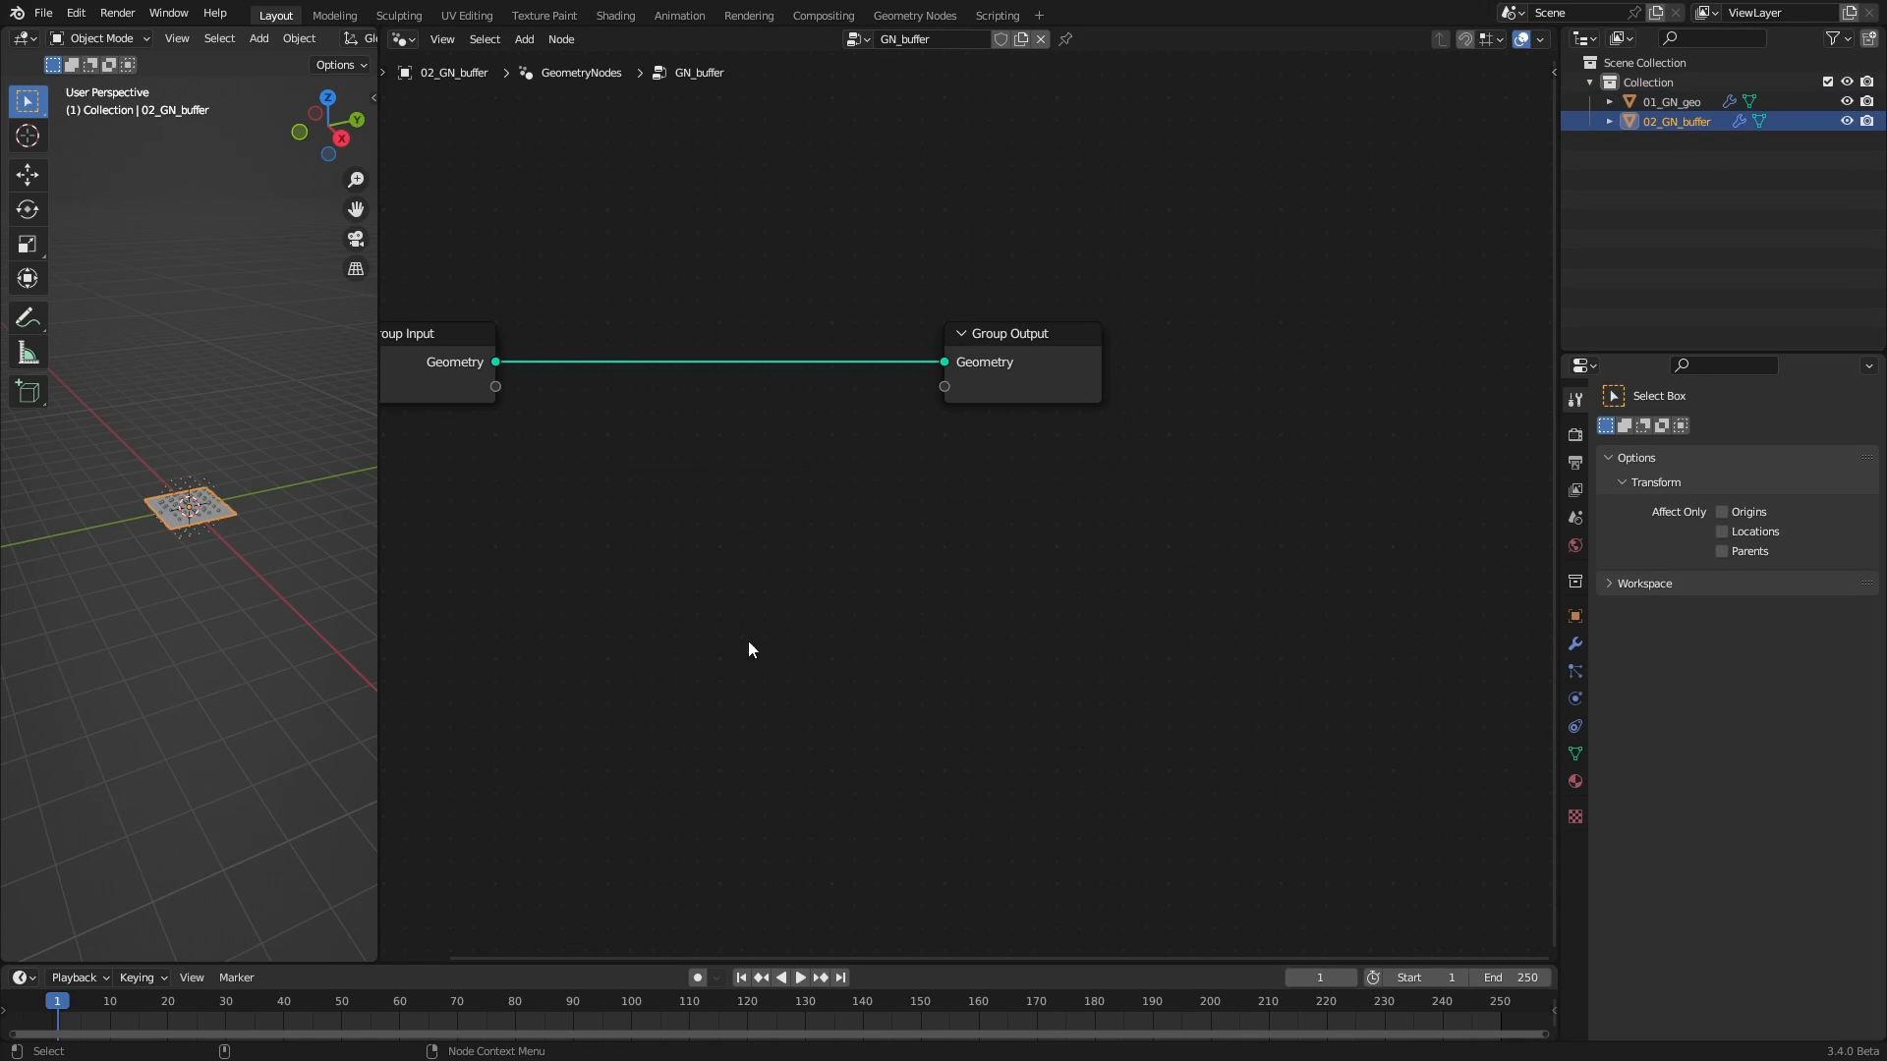
{"action": "key", "text": "Home"}
{"action": "right_click_drag", "start_coordinate": [801, 290], "coordinate": [755, 653], "text": "ctrl"}
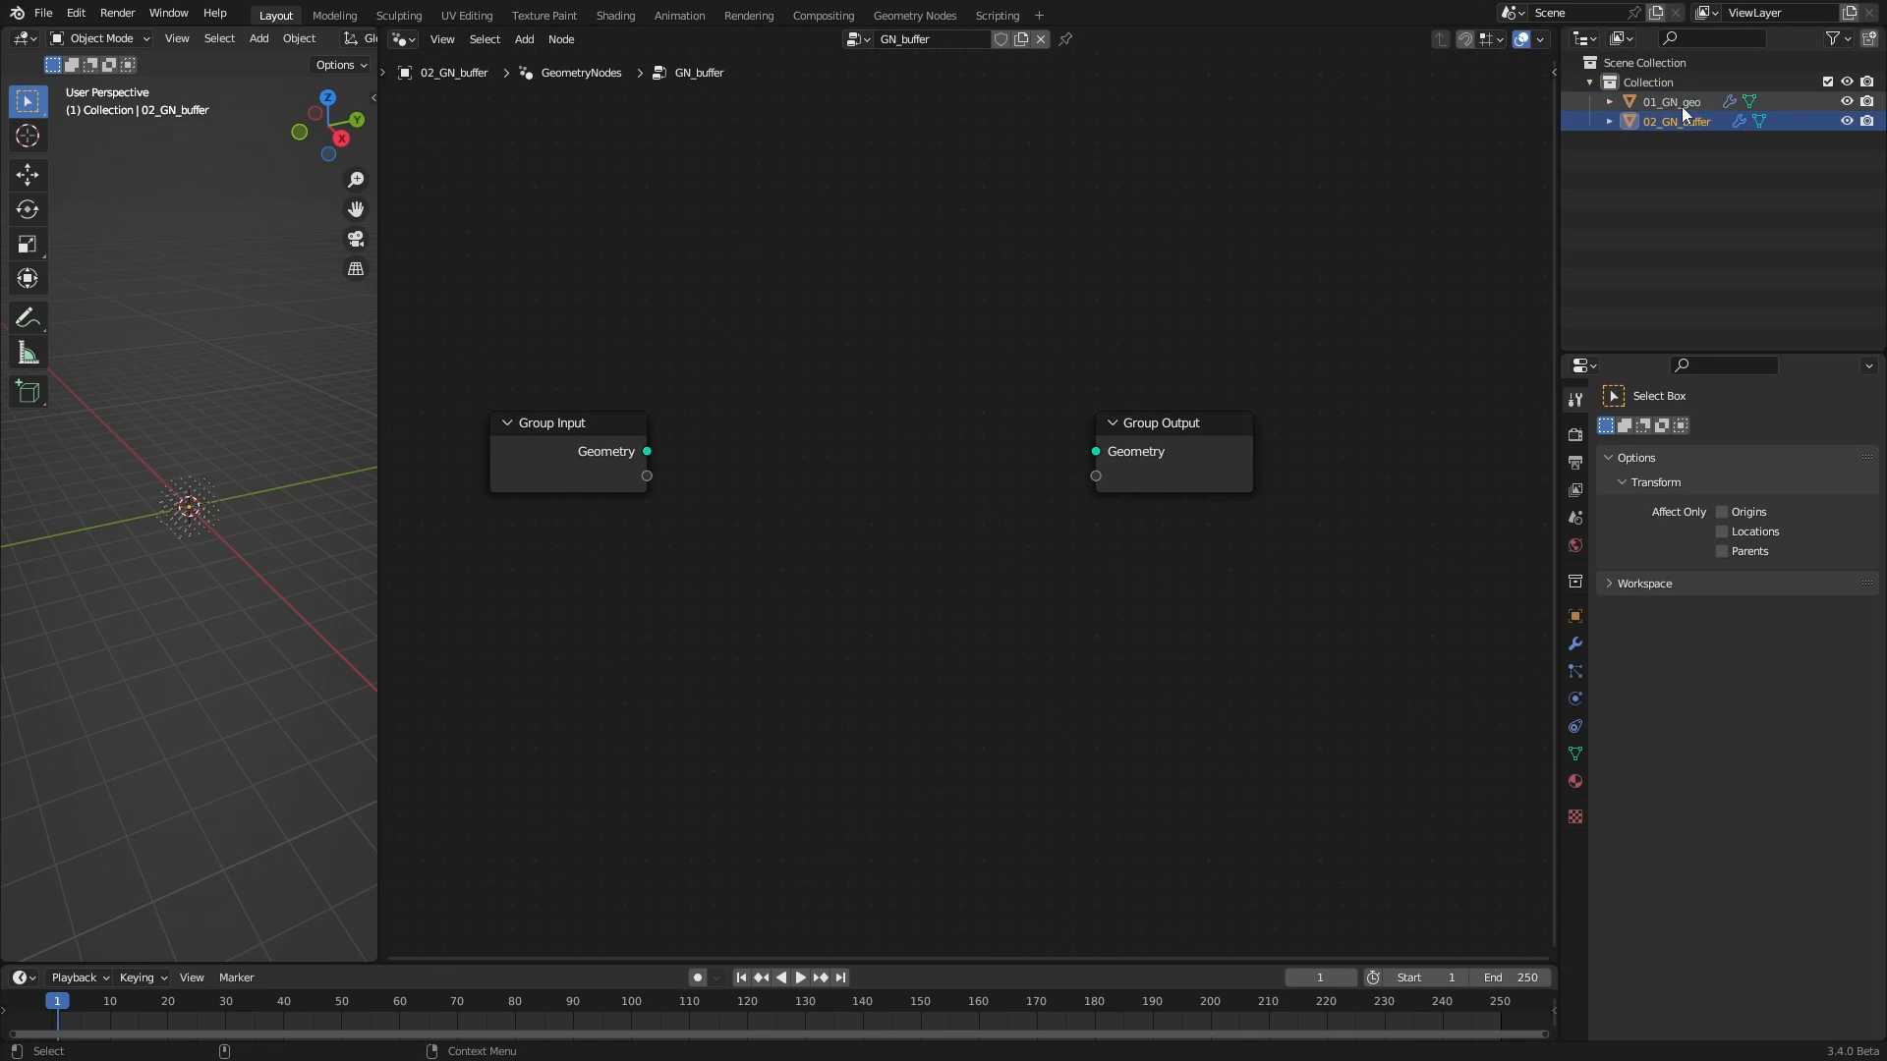
{"action": "left_click_drag", "start_coordinate": [1682, 106], "coordinate": [792, 233]}
{"action": "left_click_drag", "start_coordinate": [883, 336], "coordinate": [1169, 437]}
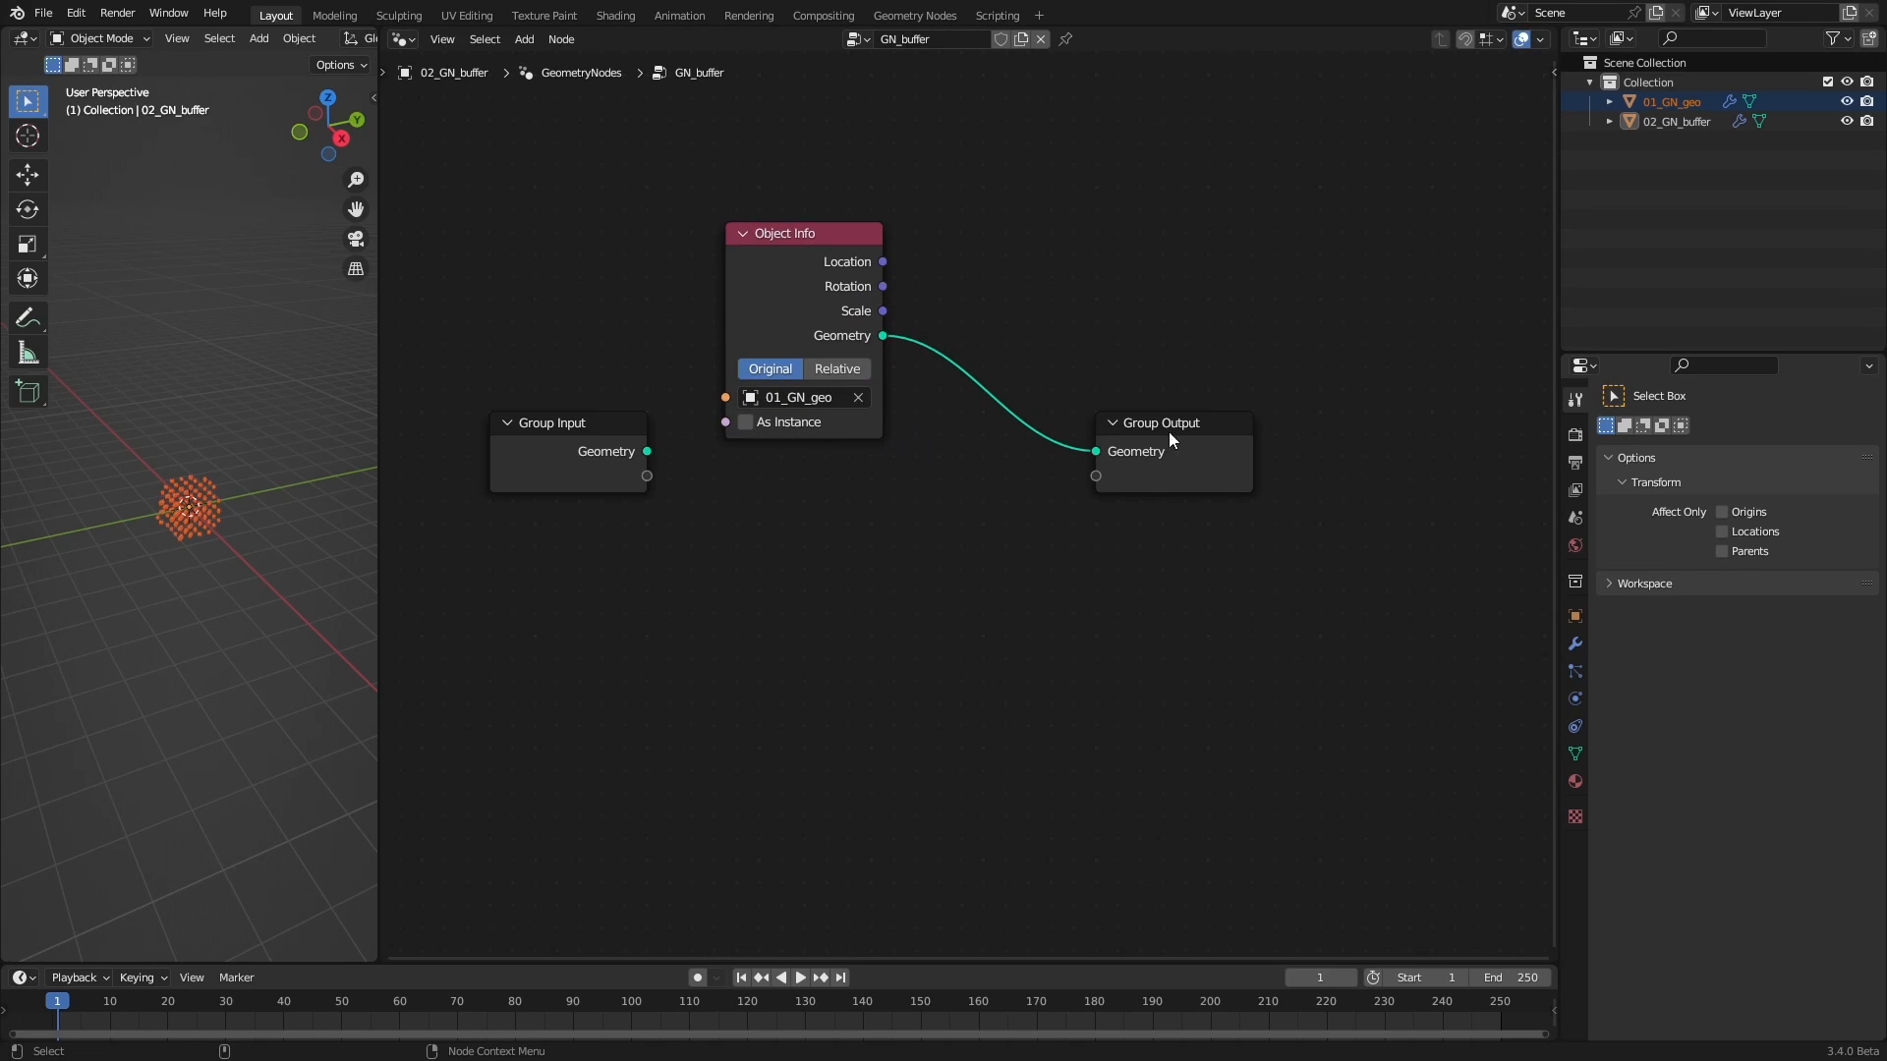
Temporarily hide 01_GN_geo in the viewport to check the buffer object's points, and show it again
{"action": "left_click", "coordinate": [1847, 102]}
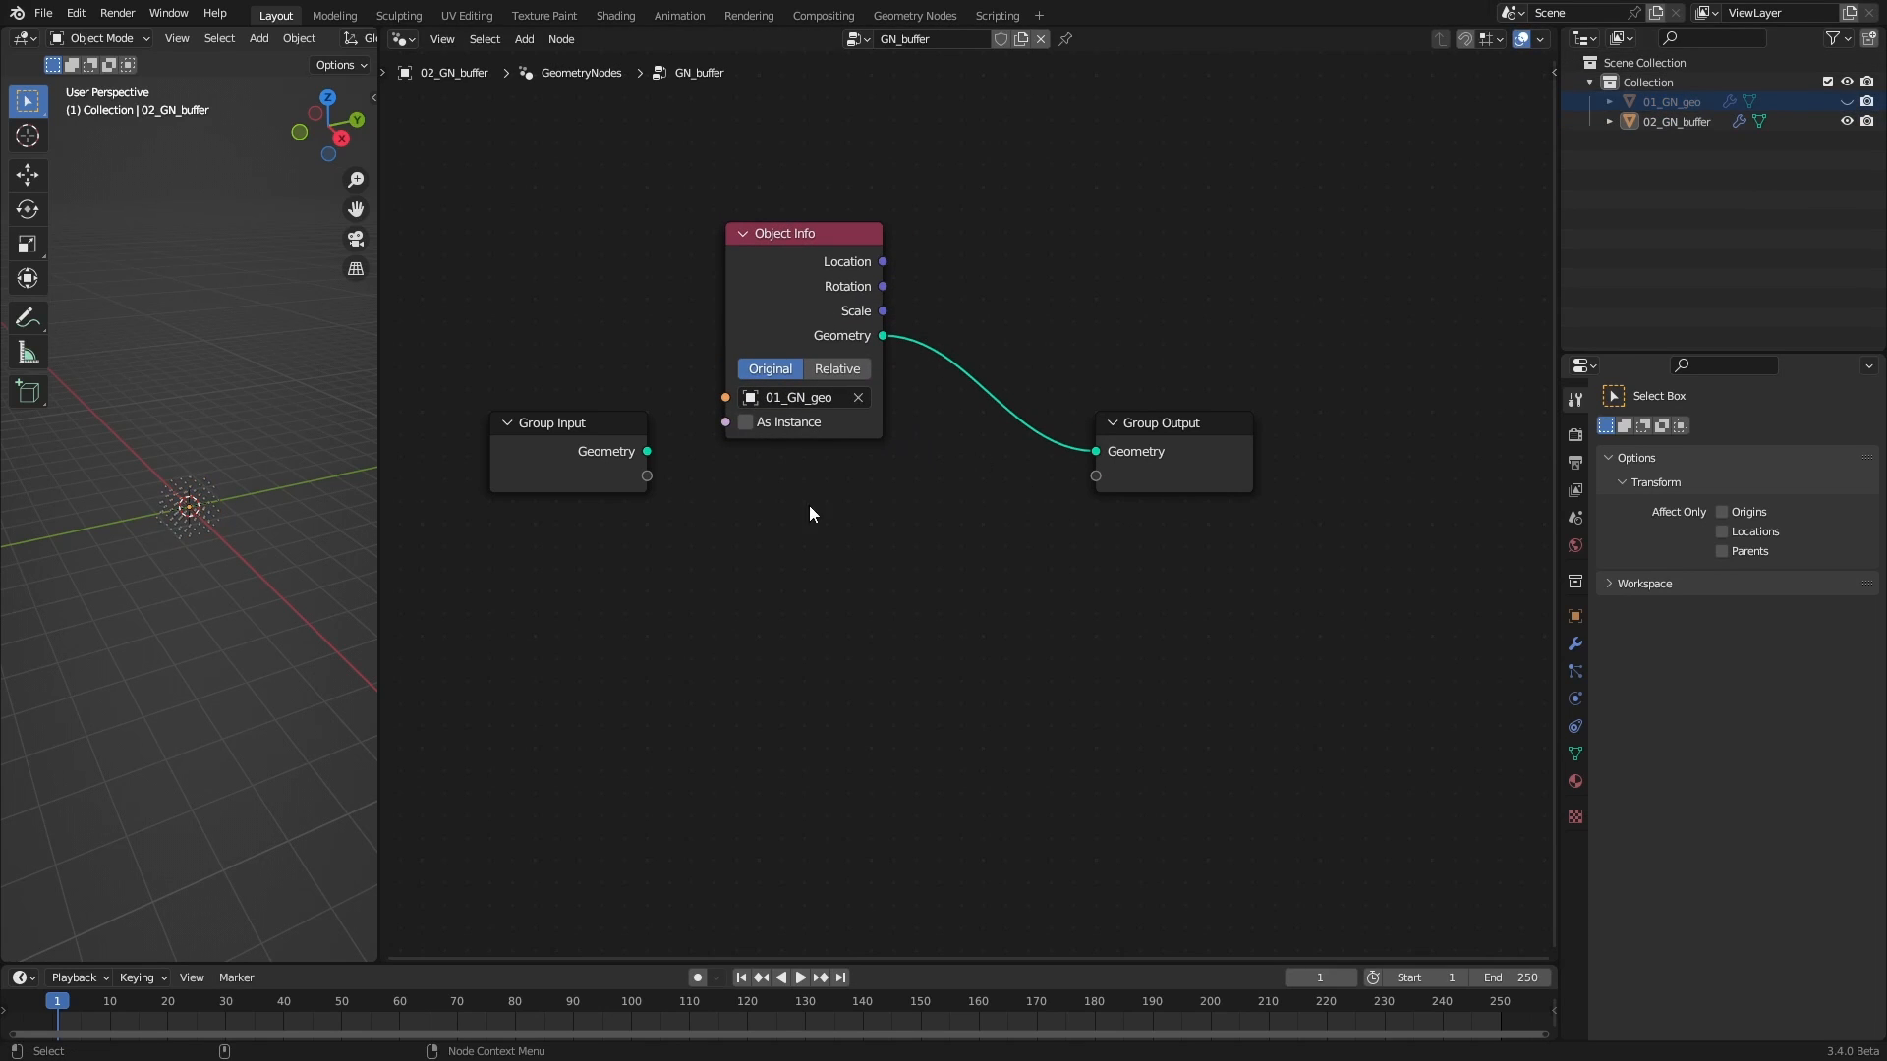
{"action": "left_click", "coordinate": [1846, 101]}
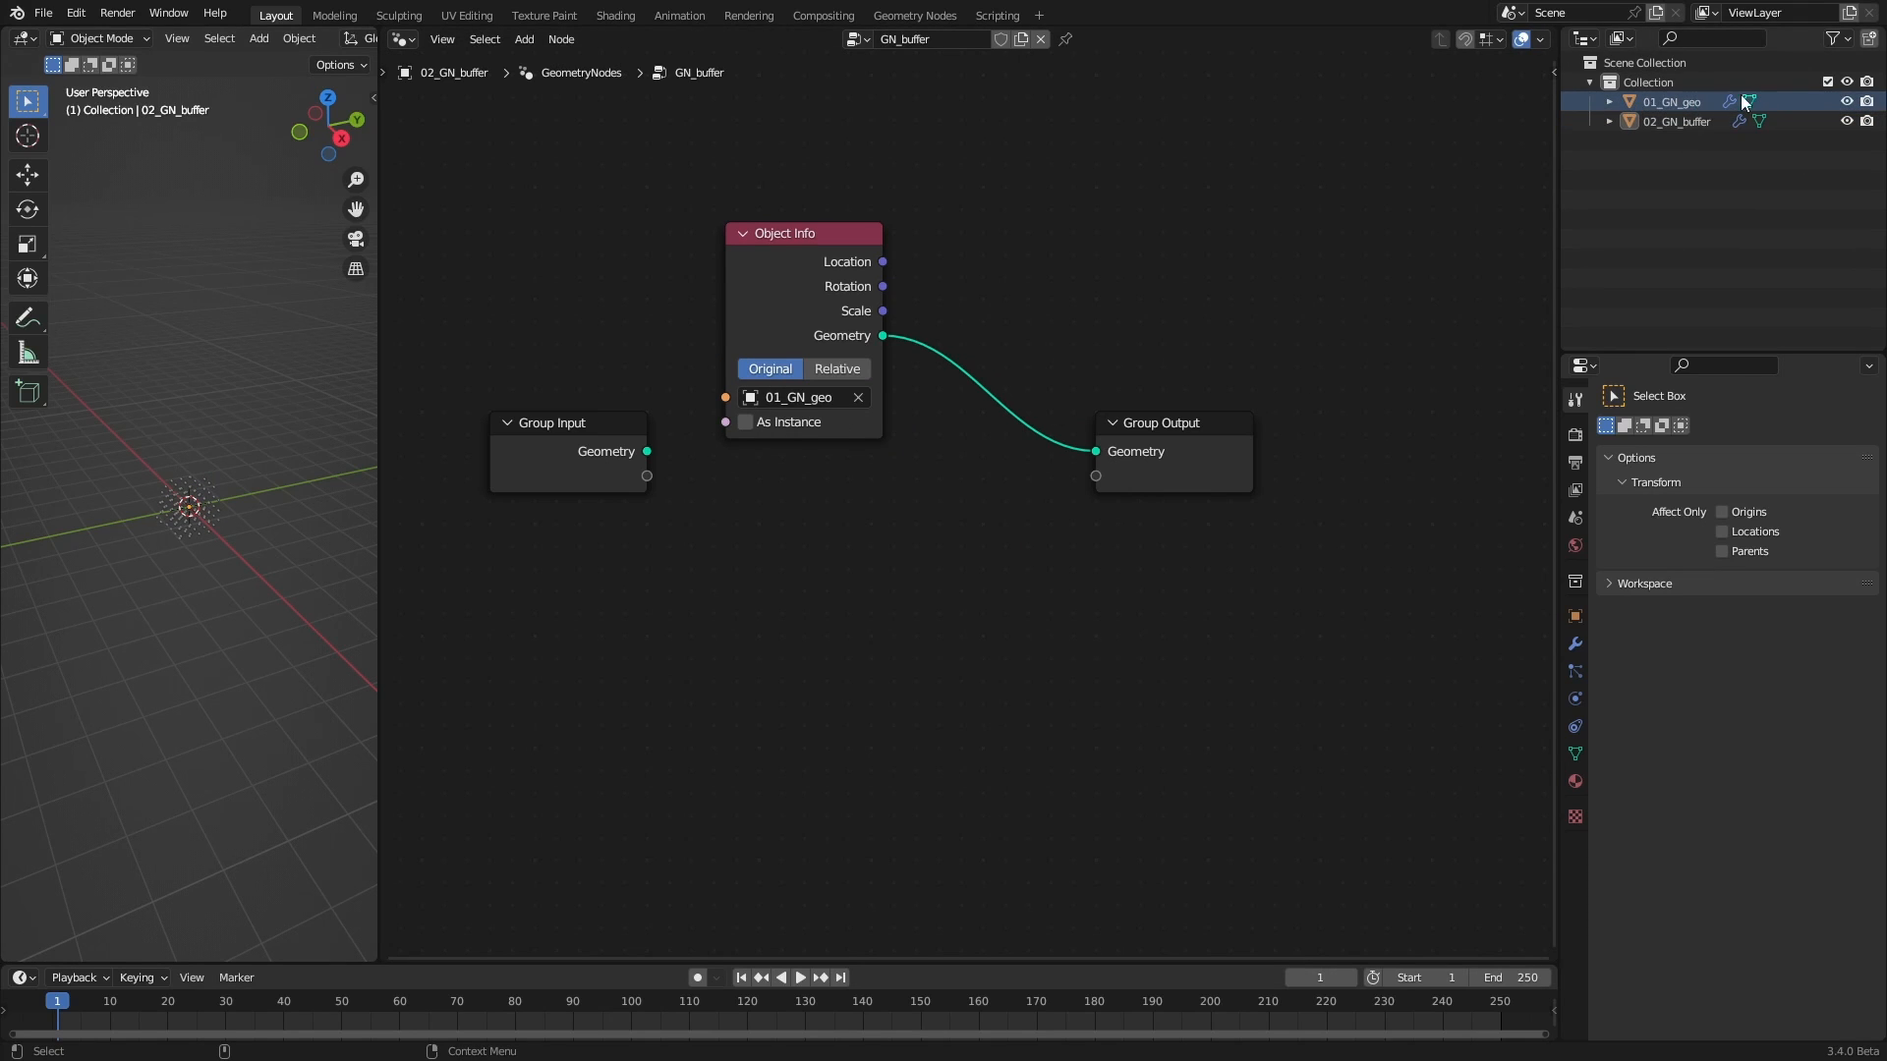
Add a Geometry Switch node to the GN_initialize tree of 01_GN_geo, above the Group Output
{"action": "left_click", "coordinate": [1686, 105]}
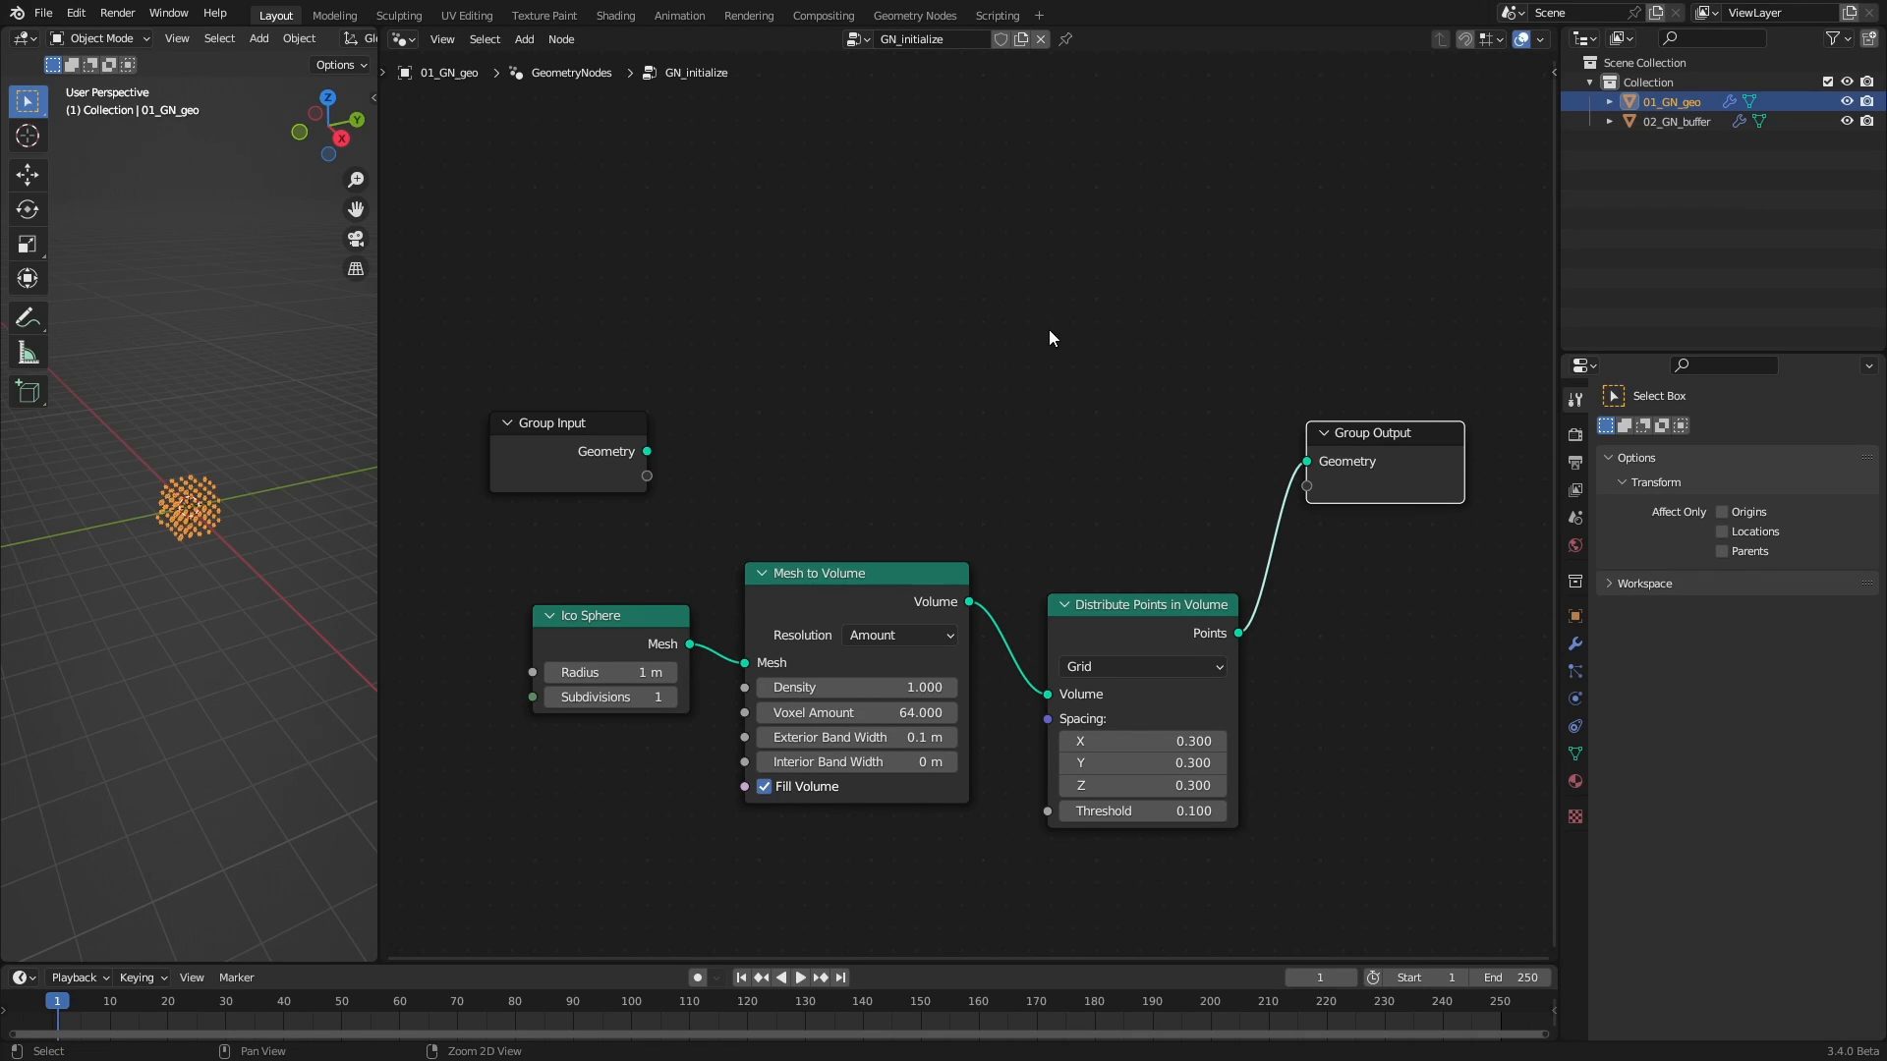
{"action": "scroll", "coordinate": [1042, 344], "scroll_direction": "down", "scroll_amount": 3}
{"action": "key", "text": "shift+a"}
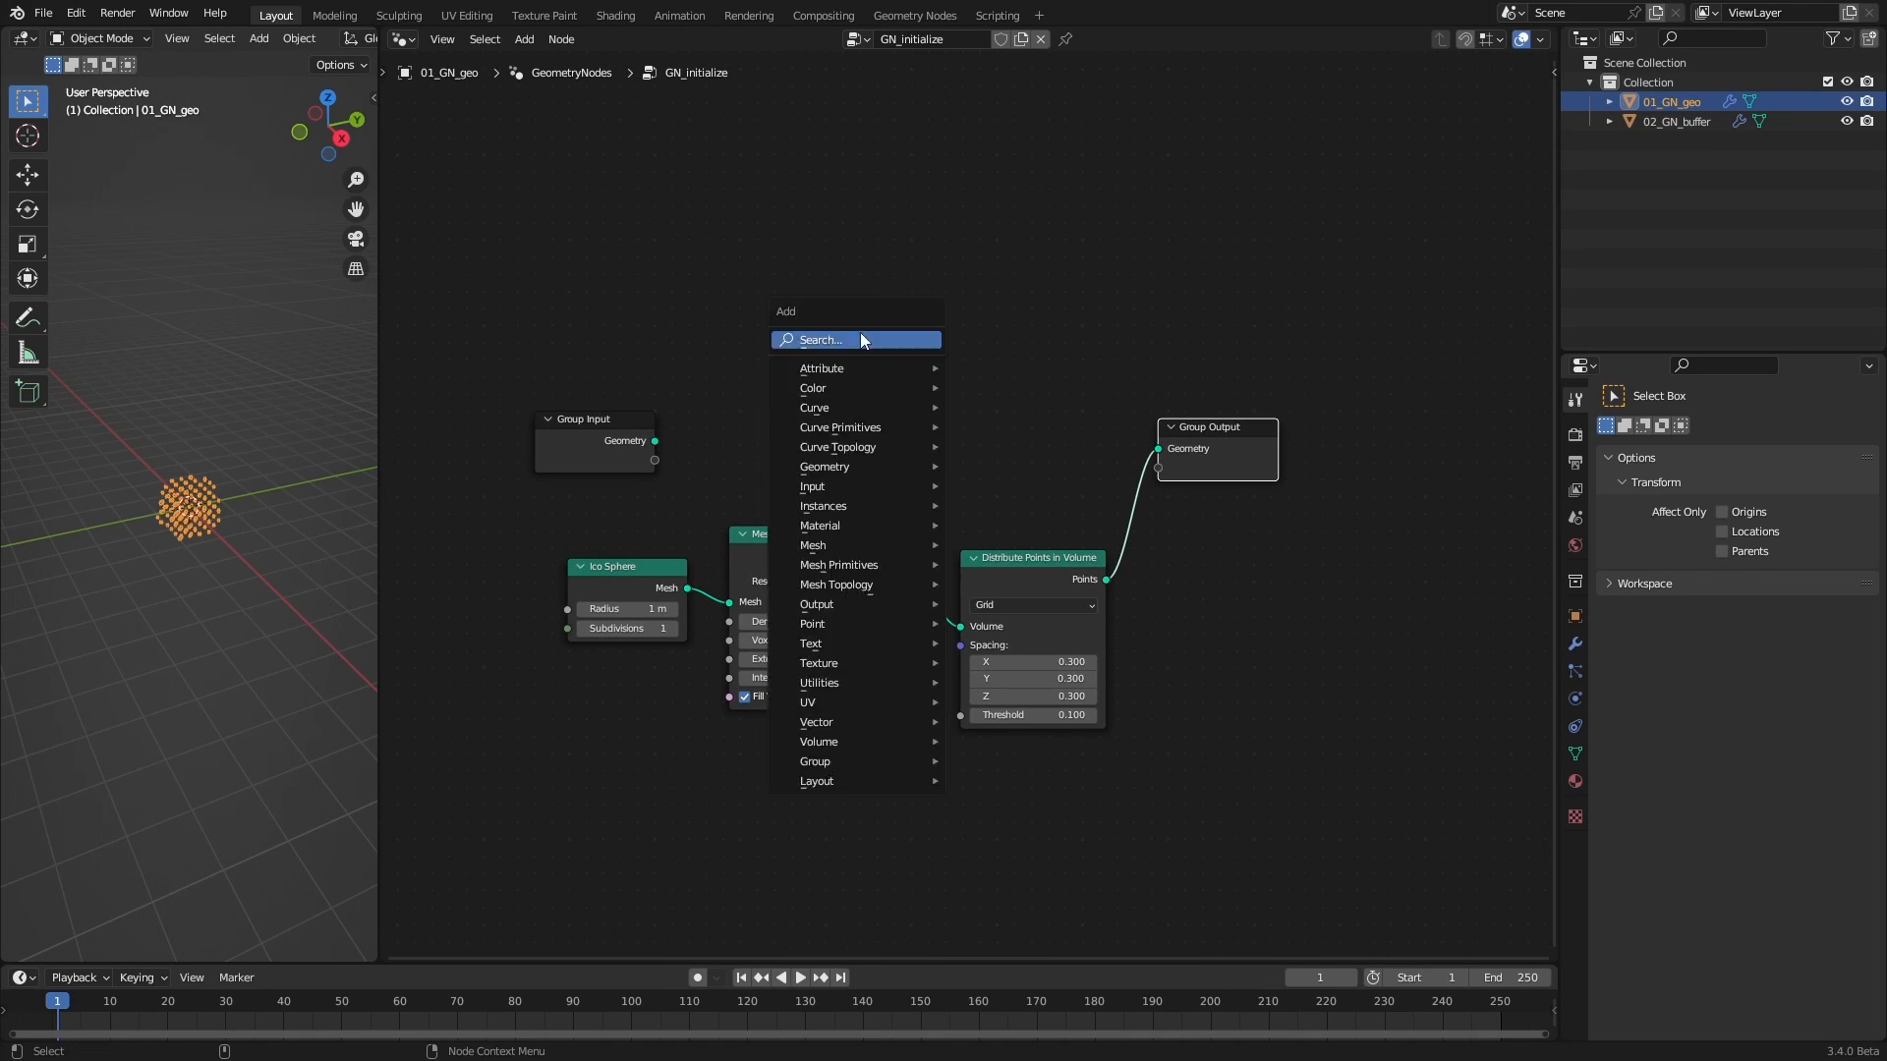
{"action": "left_click", "coordinate": [859, 332]}
{"action": "type", "text": "swit"}
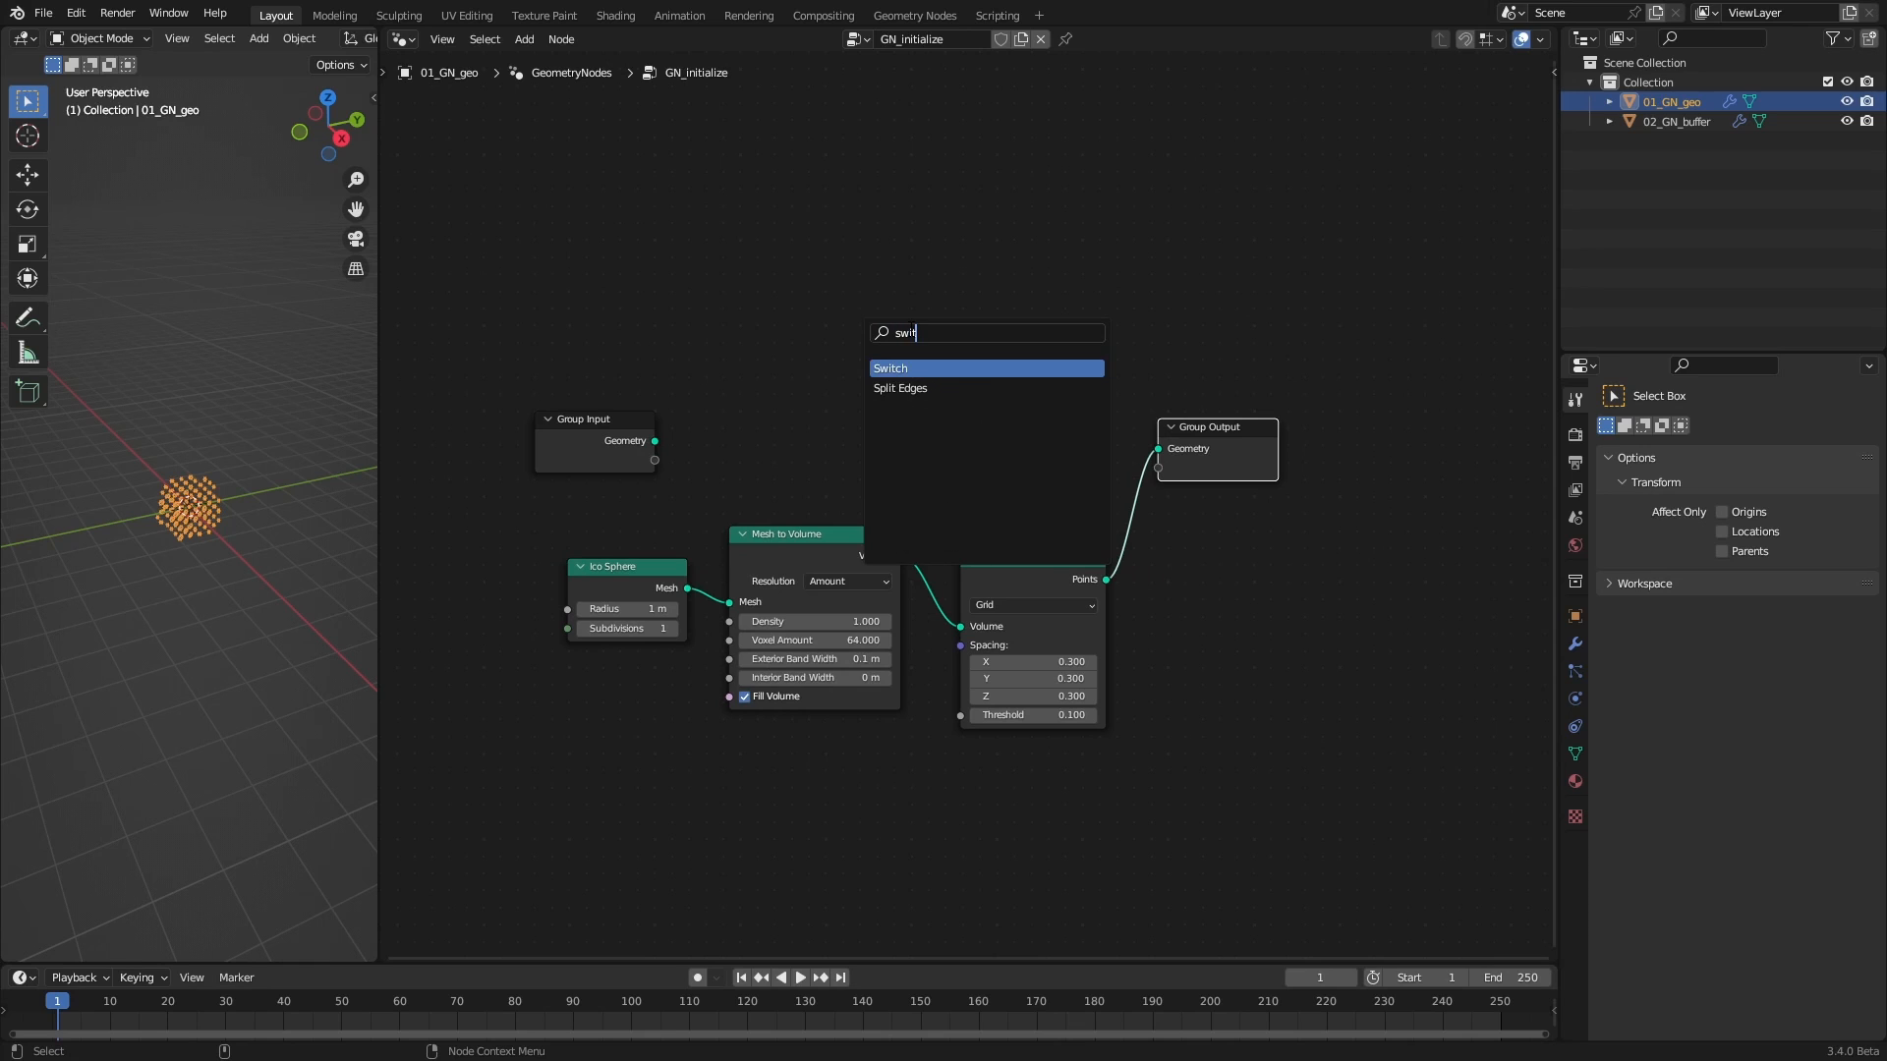
{"action": "key", "text": "Return"}
{"action": "left_click", "coordinate": [1039, 324]}
Add a Compare node in front of the Switch node
{"action": "left_click", "coordinate": [832, 325]}
{"action": "key", "text": "shift+a"}
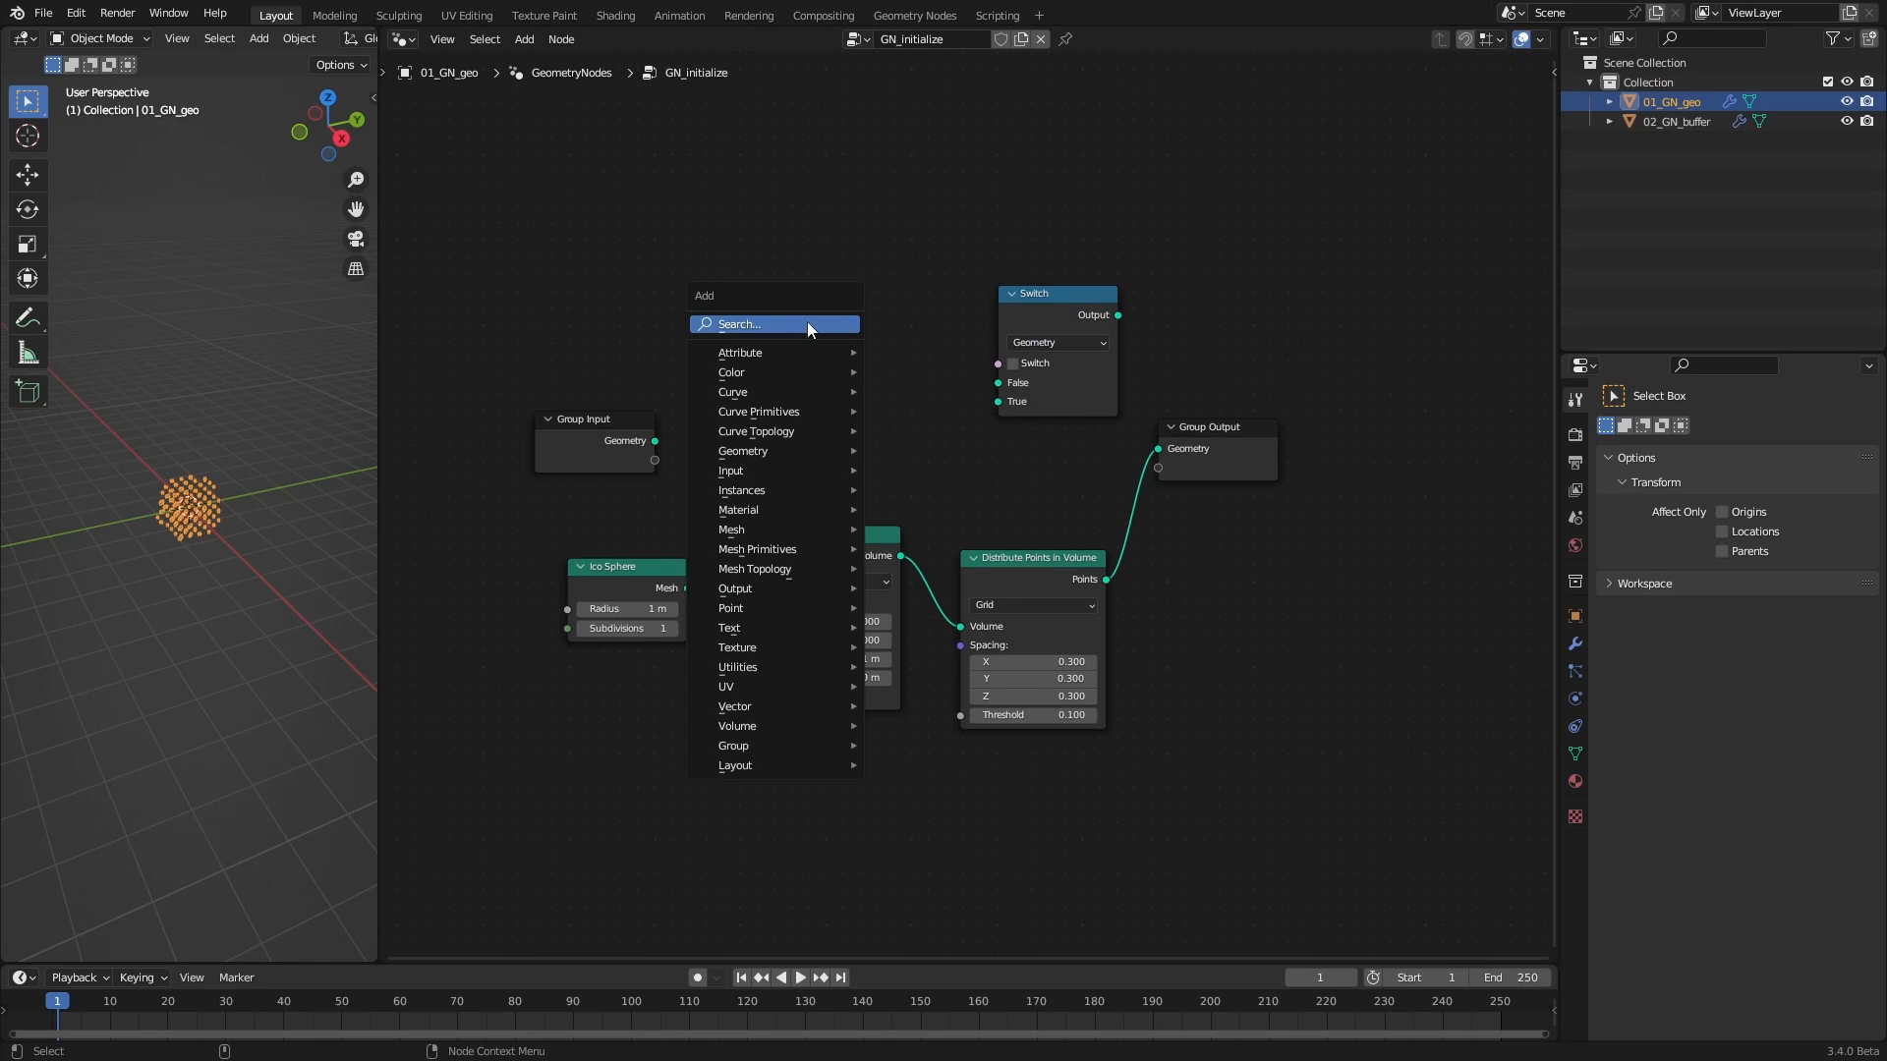
{"action": "left_click", "coordinate": [809, 328]}
{"action": "type", "text": "compare"}
{"action": "key", "text": "Return"}
{"action": "left_click", "coordinate": [872, 325]}
Add a Scene Time node in front of the Compare node
{"action": "left_click", "coordinate": [683, 315]}
{"action": "key", "text": "shift+a"}
{"action": "left_click", "coordinate": [661, 312]}
{"action": "type", "text": "scene"}
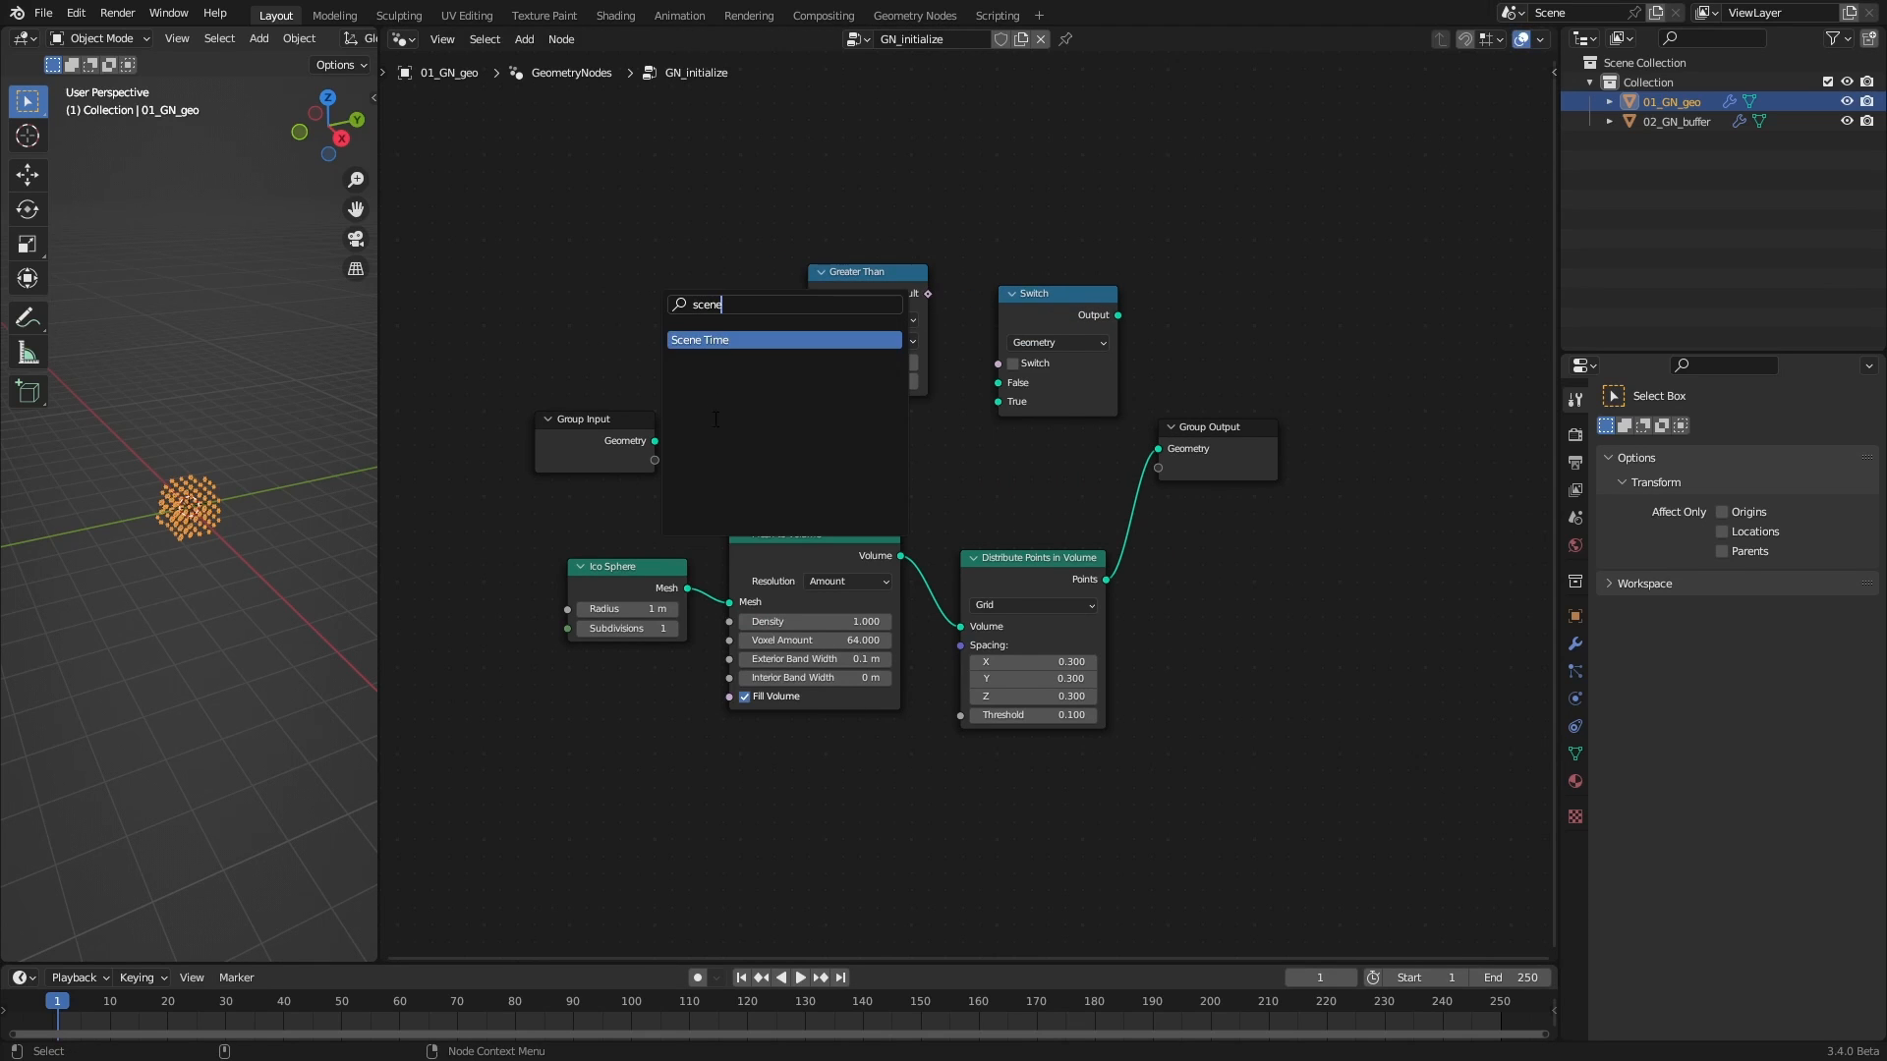
{"action": "key", "text": "Return"}
{"action": "left_click", "coordinate": [681, 292]}
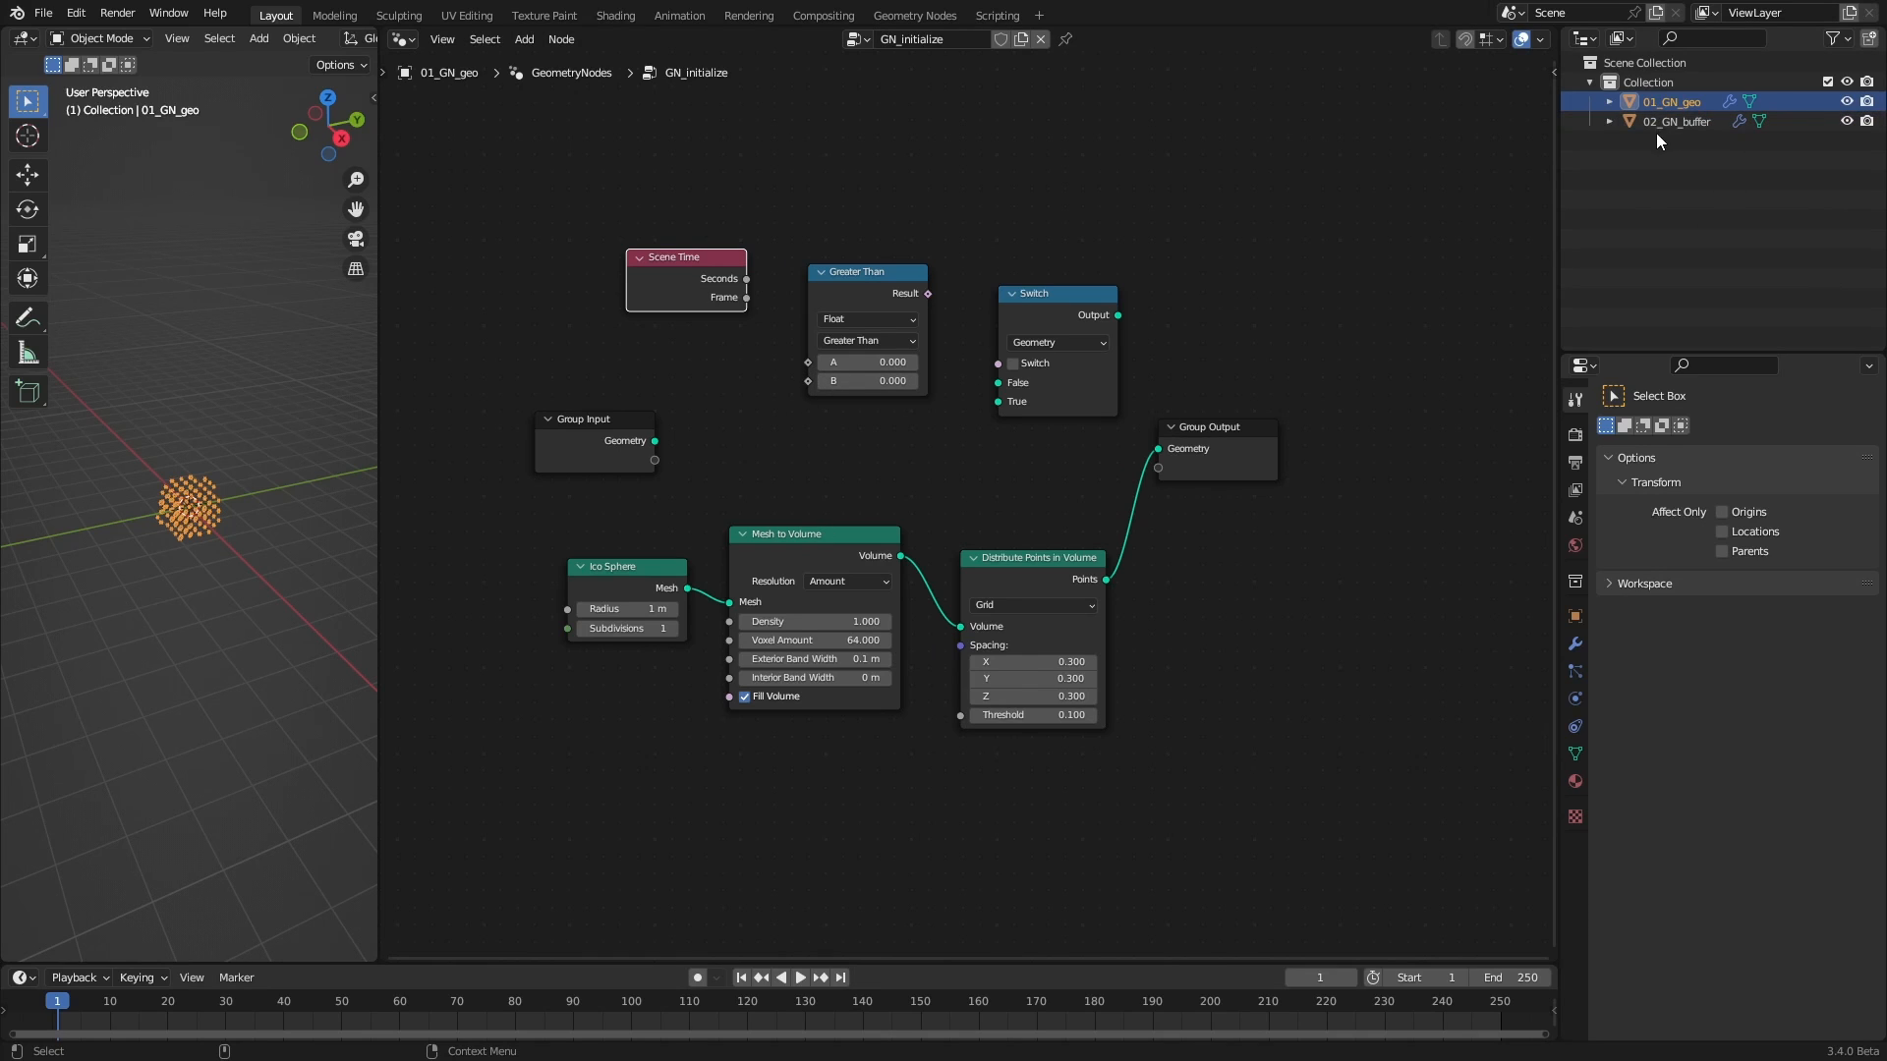
Space out the Switch node and connect the Compare node's Result to its Switch input
{"action": "left_click_drag", "start_coordinate": [1026, 294], "coordinate": [1050, 279]}
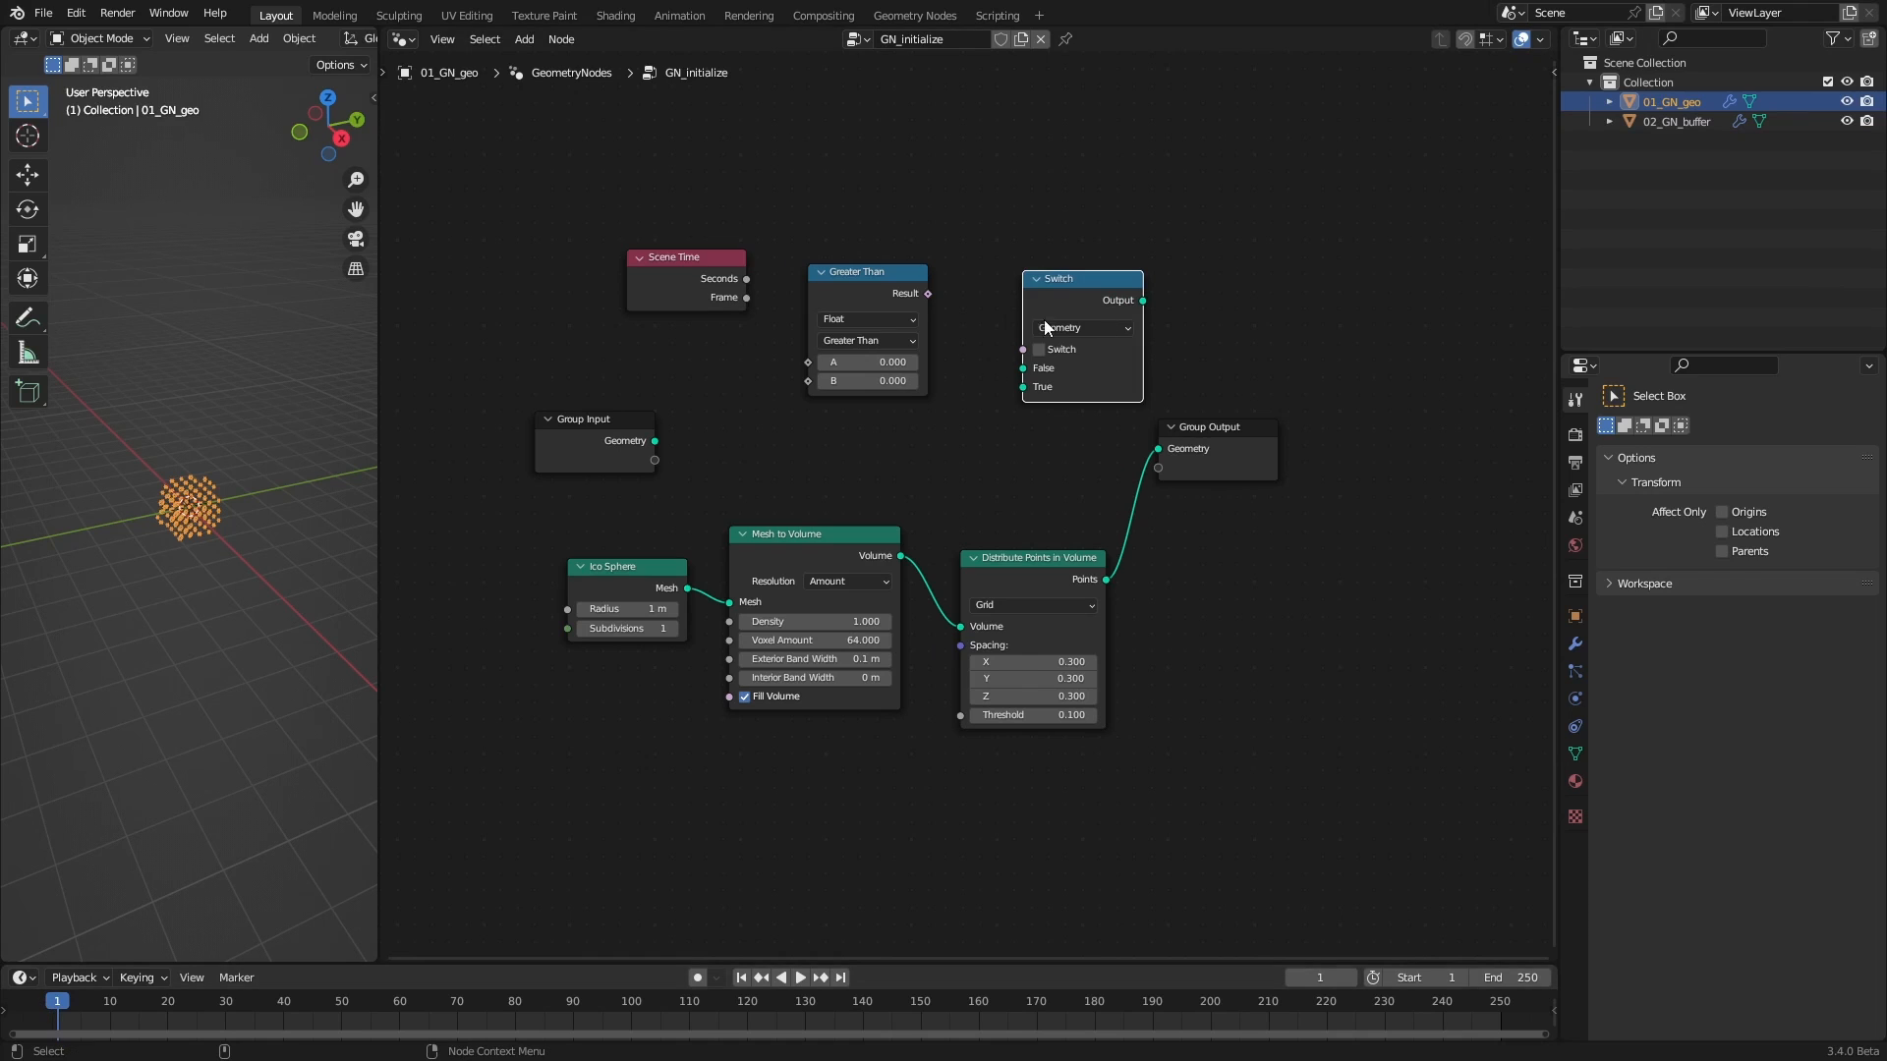
{"action": "left_click_drag", "start_coordinate": [869, 283], "coordinate": [1023, 349]}
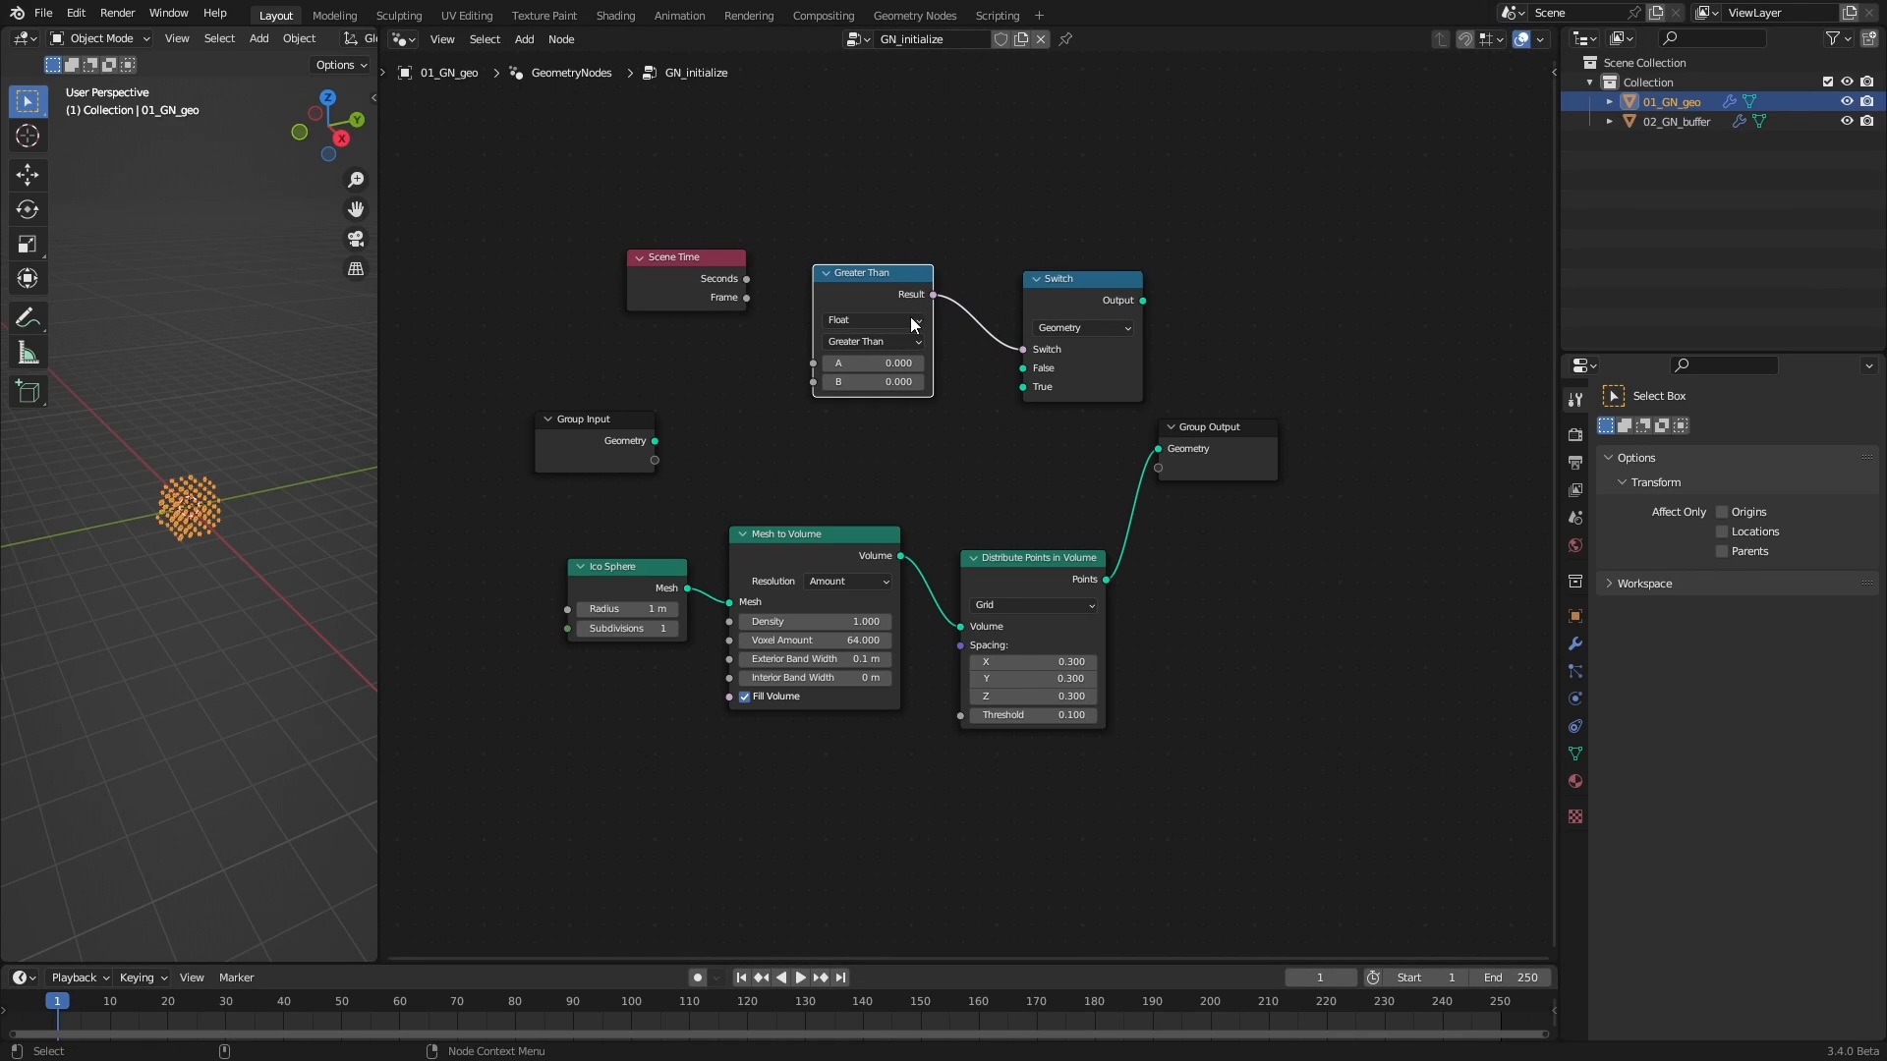
Connect the Scene Time Frame output to the Compare node's A input and make it test Equal to 1.000
{"action": "left_click_drag", "start_coordinate": [747, 297], "coordinate": [813, 362]}
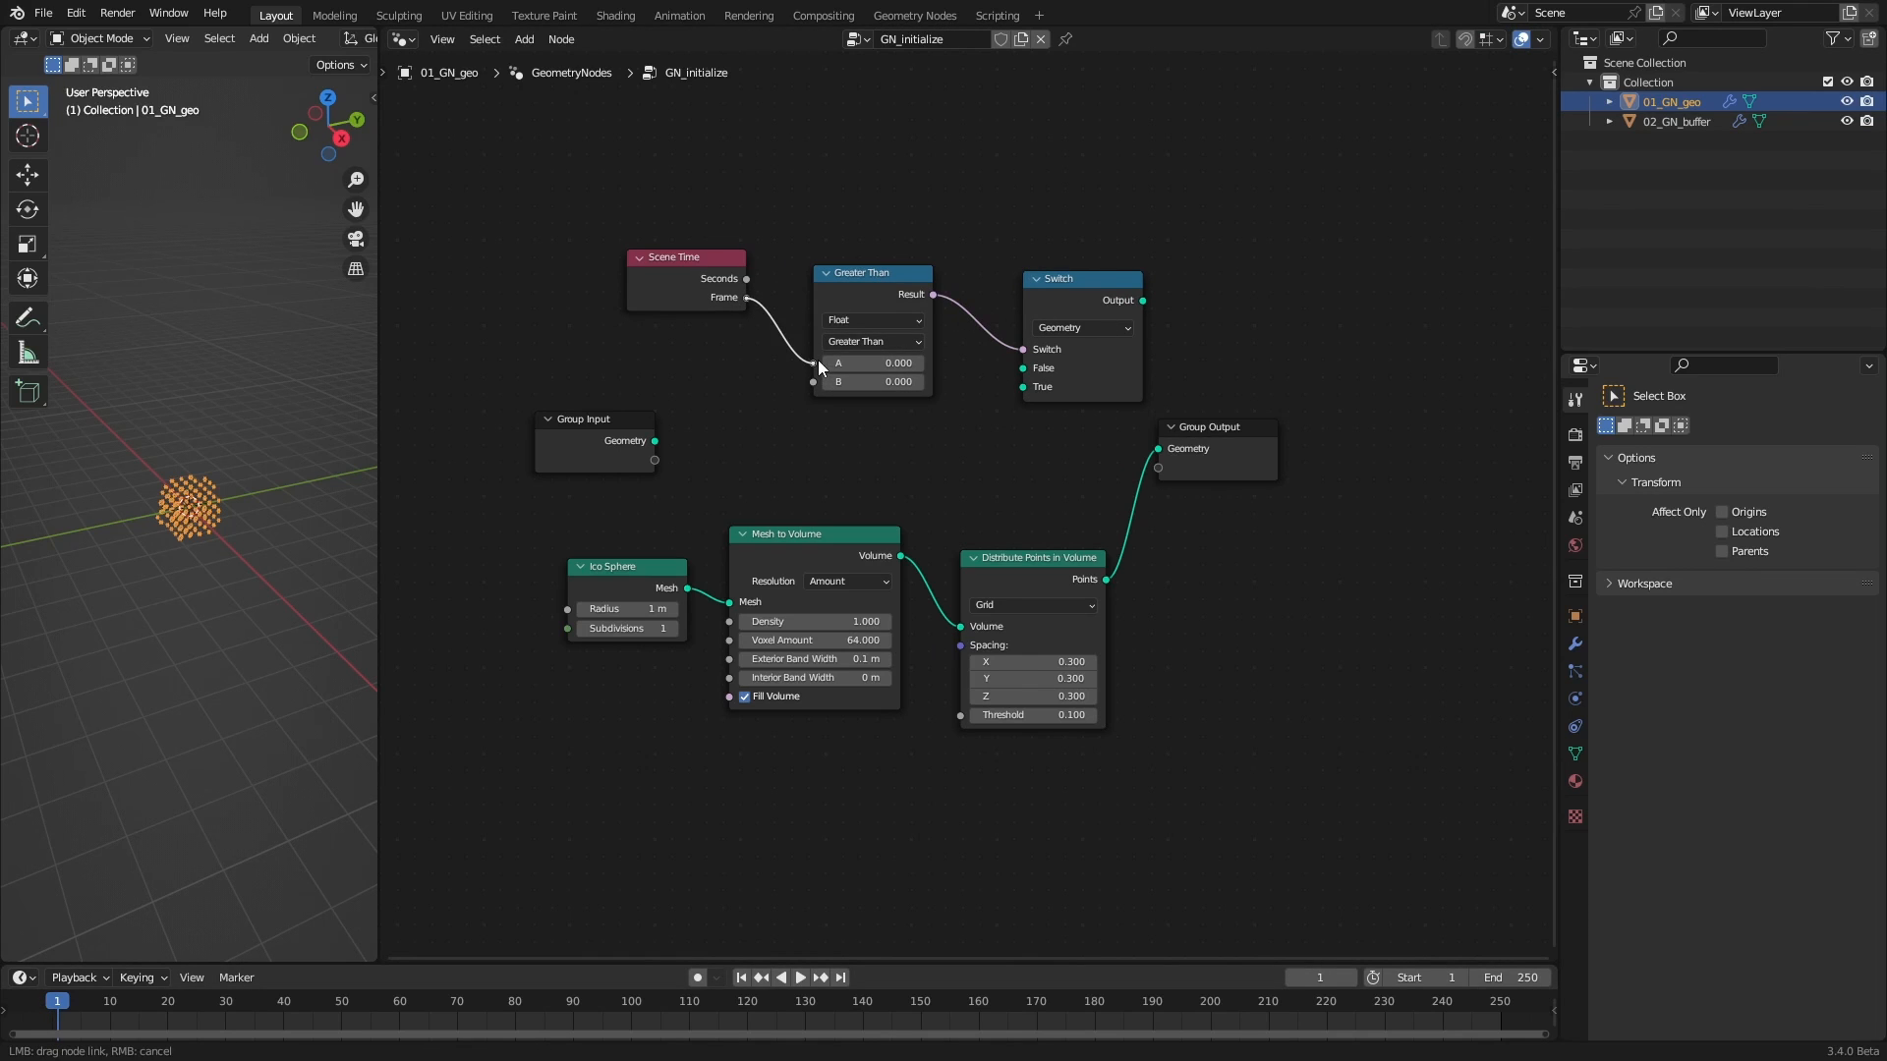
{"action": "left_click", "coordinate": [872, 341]}
{"action": "left_click", "coordinate": [859, 435]}
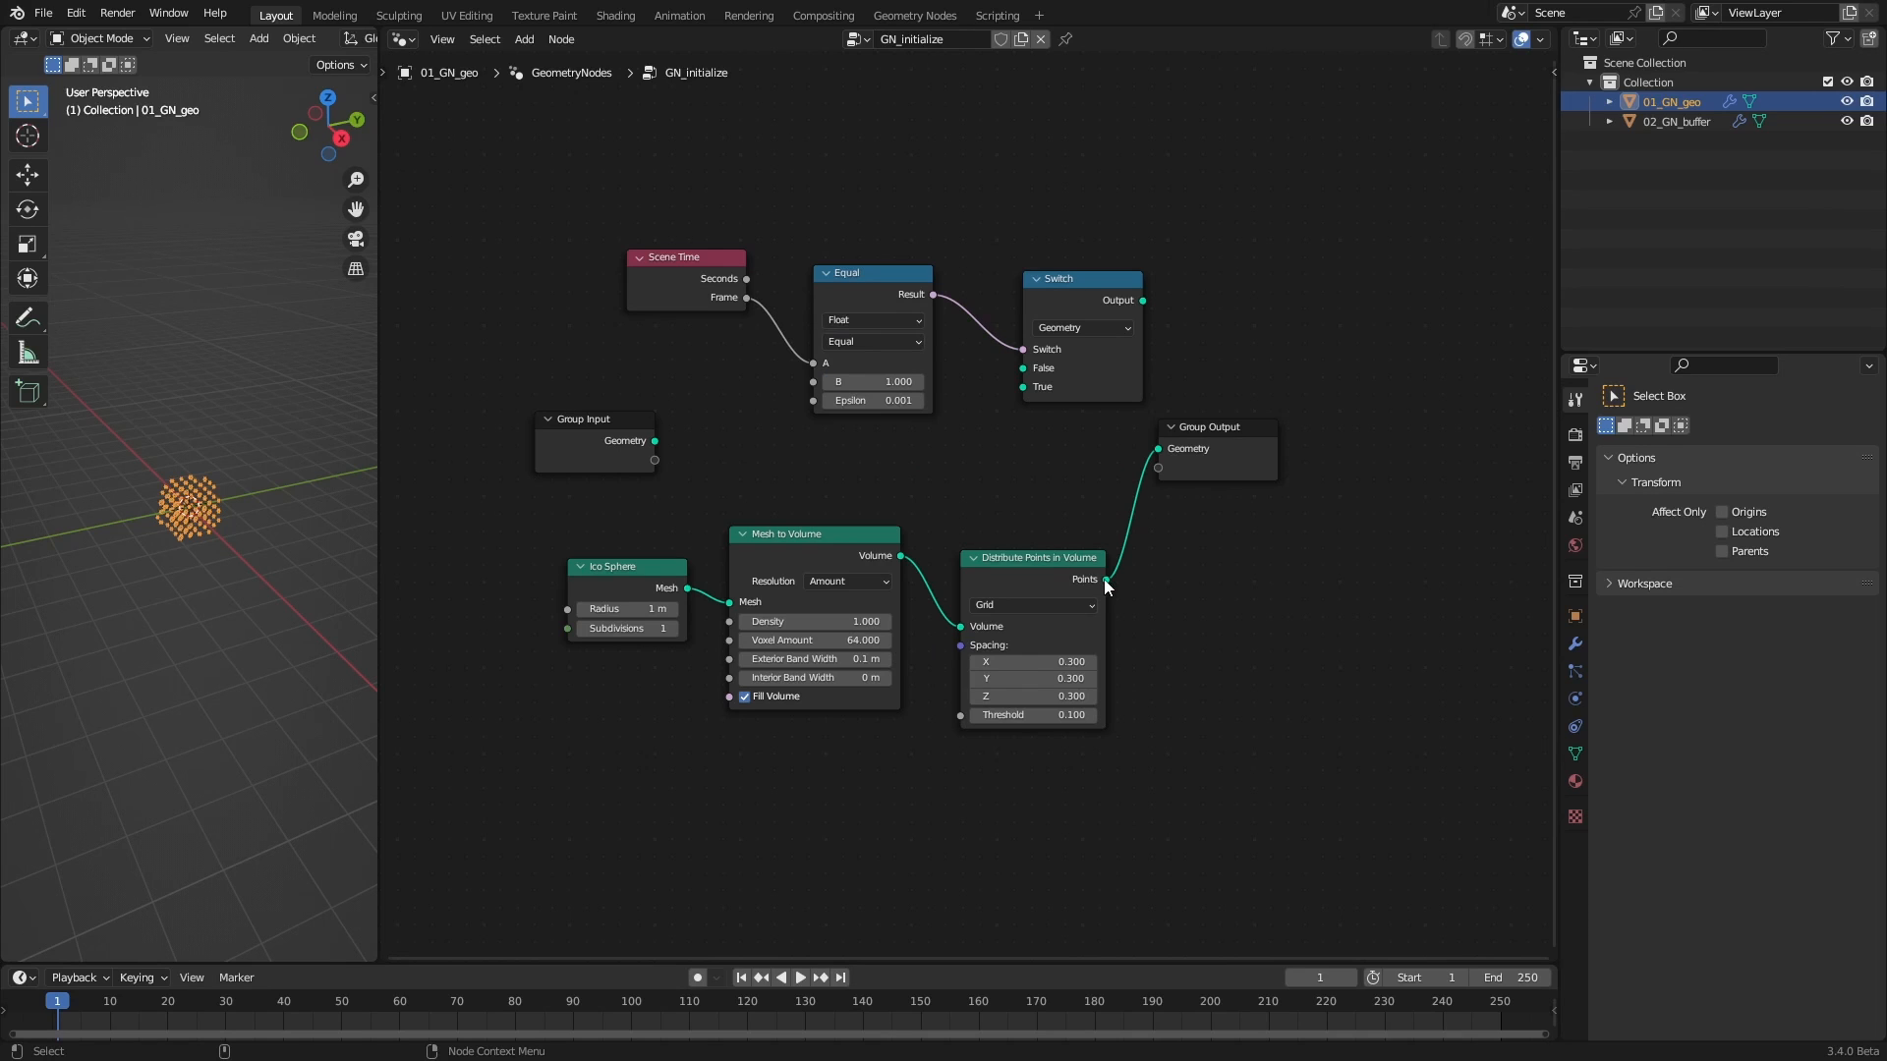
Feed the distributed points into the Switch node's True input and connect the Switch Output to the Group Output
{"action": "left_click_drag", "start_coordinate": [1105, 579], "coordinate": [1023, 389]}
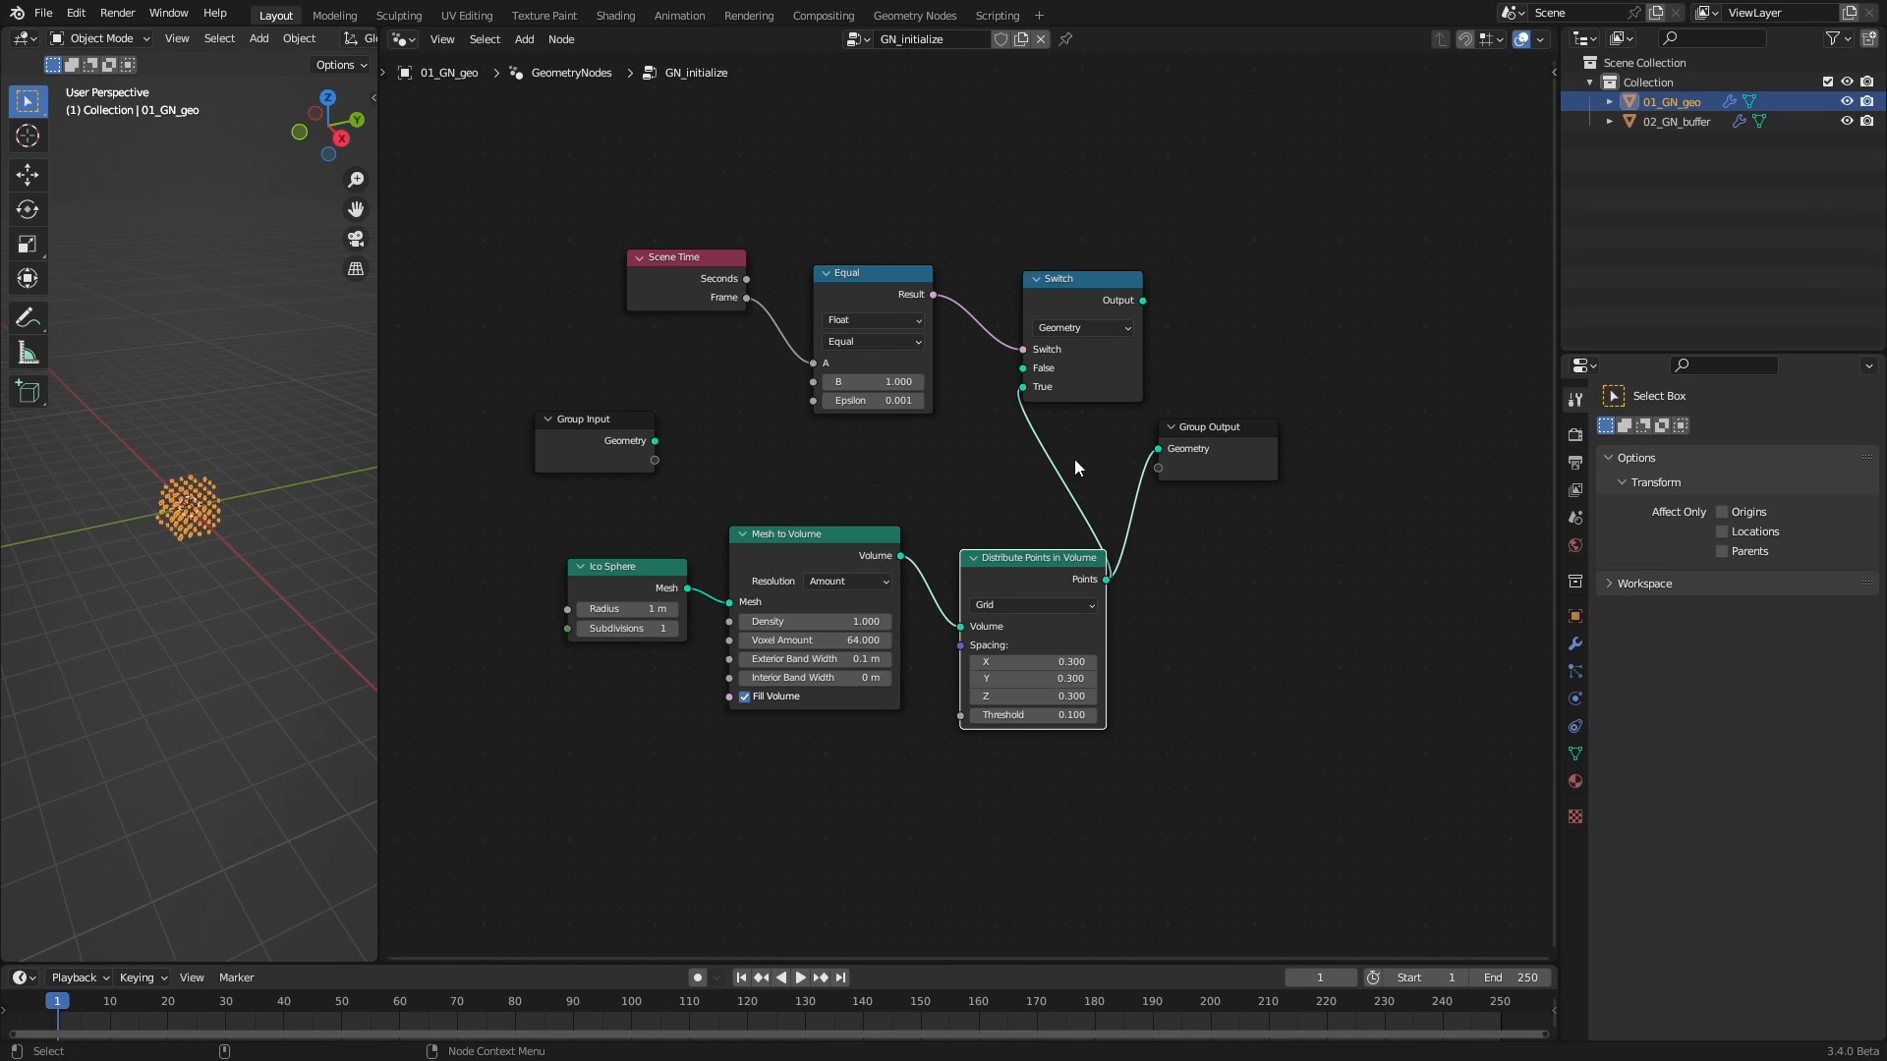
{"action": "left_click_drag", "start_coordinate": [1141, 300], "coordinate": [1353, 476]}
{"action": "left_click_drag", "start_coordinate": [1083, 281], "coordinate": [1127, 321]}
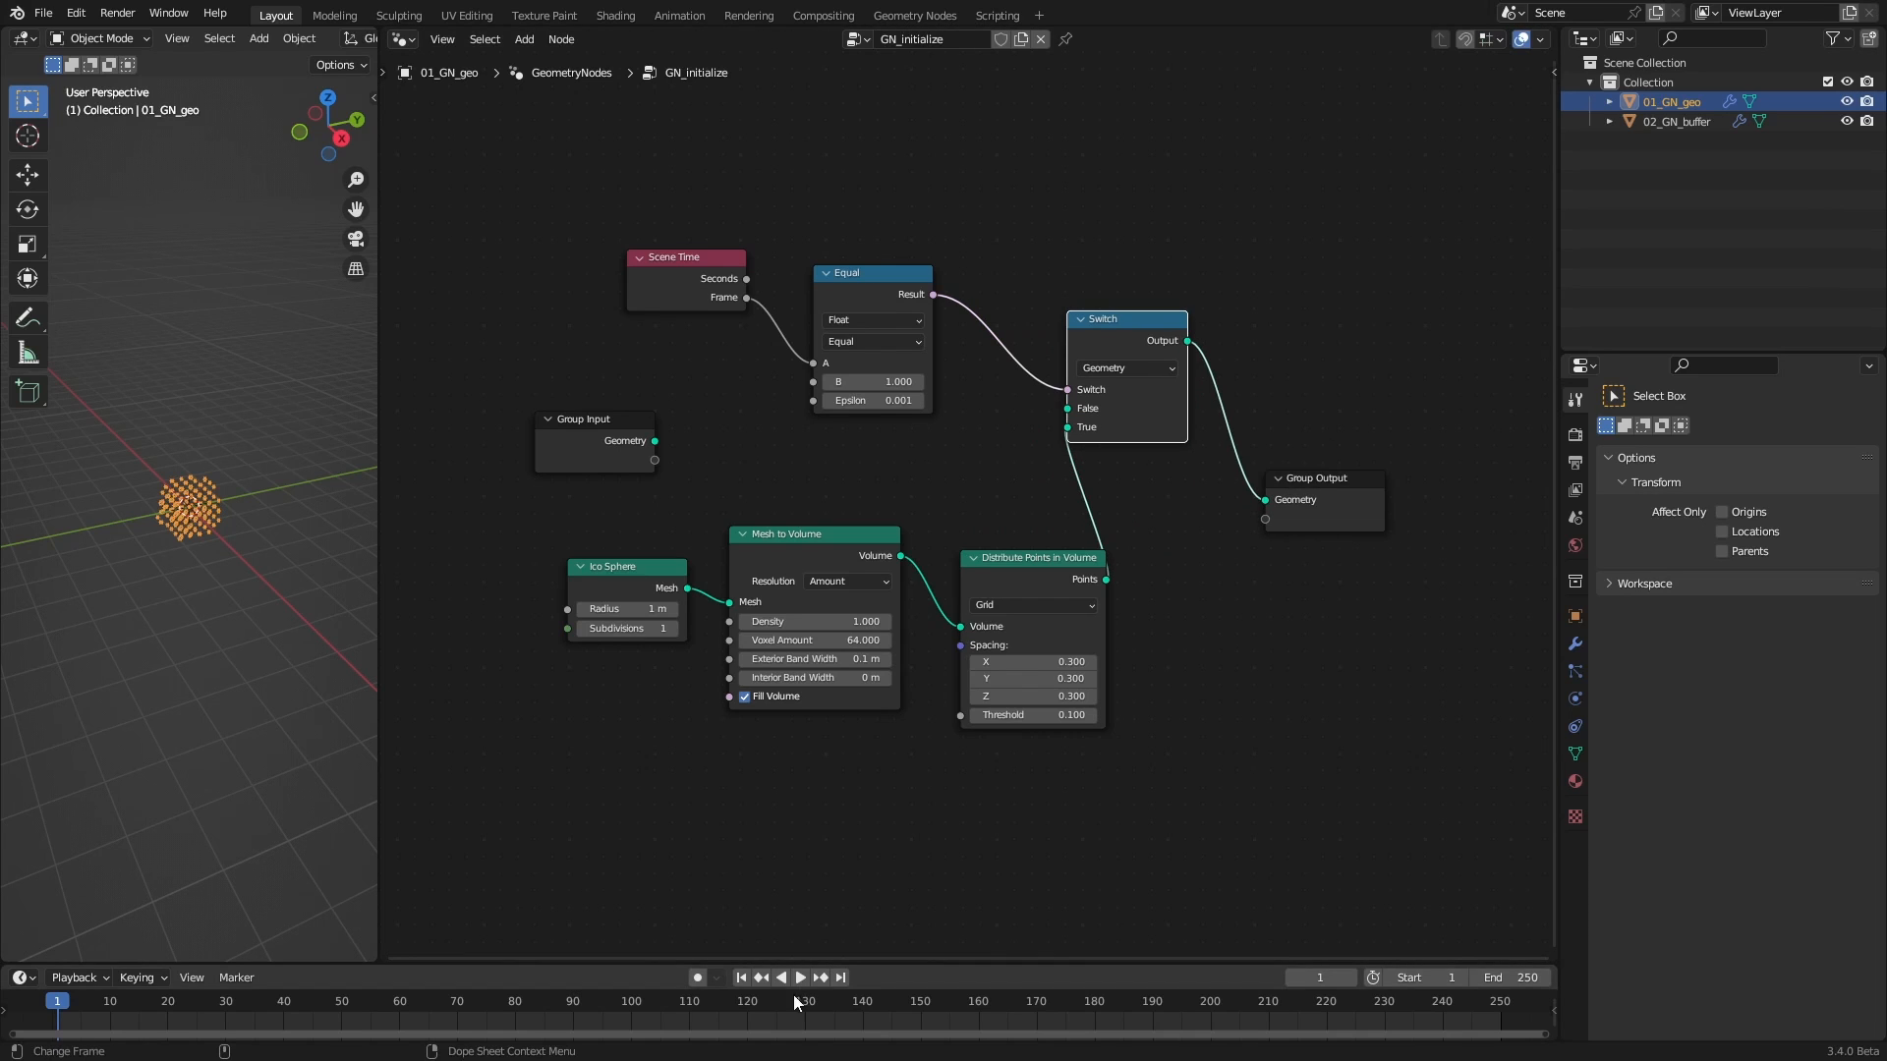
Play the animation briefly to test the frame switch, and return to frame 1
{"action": "left_click", "coordinate": [796, 981]}
{"action": "left_click", "coordinate": [798, 979]}
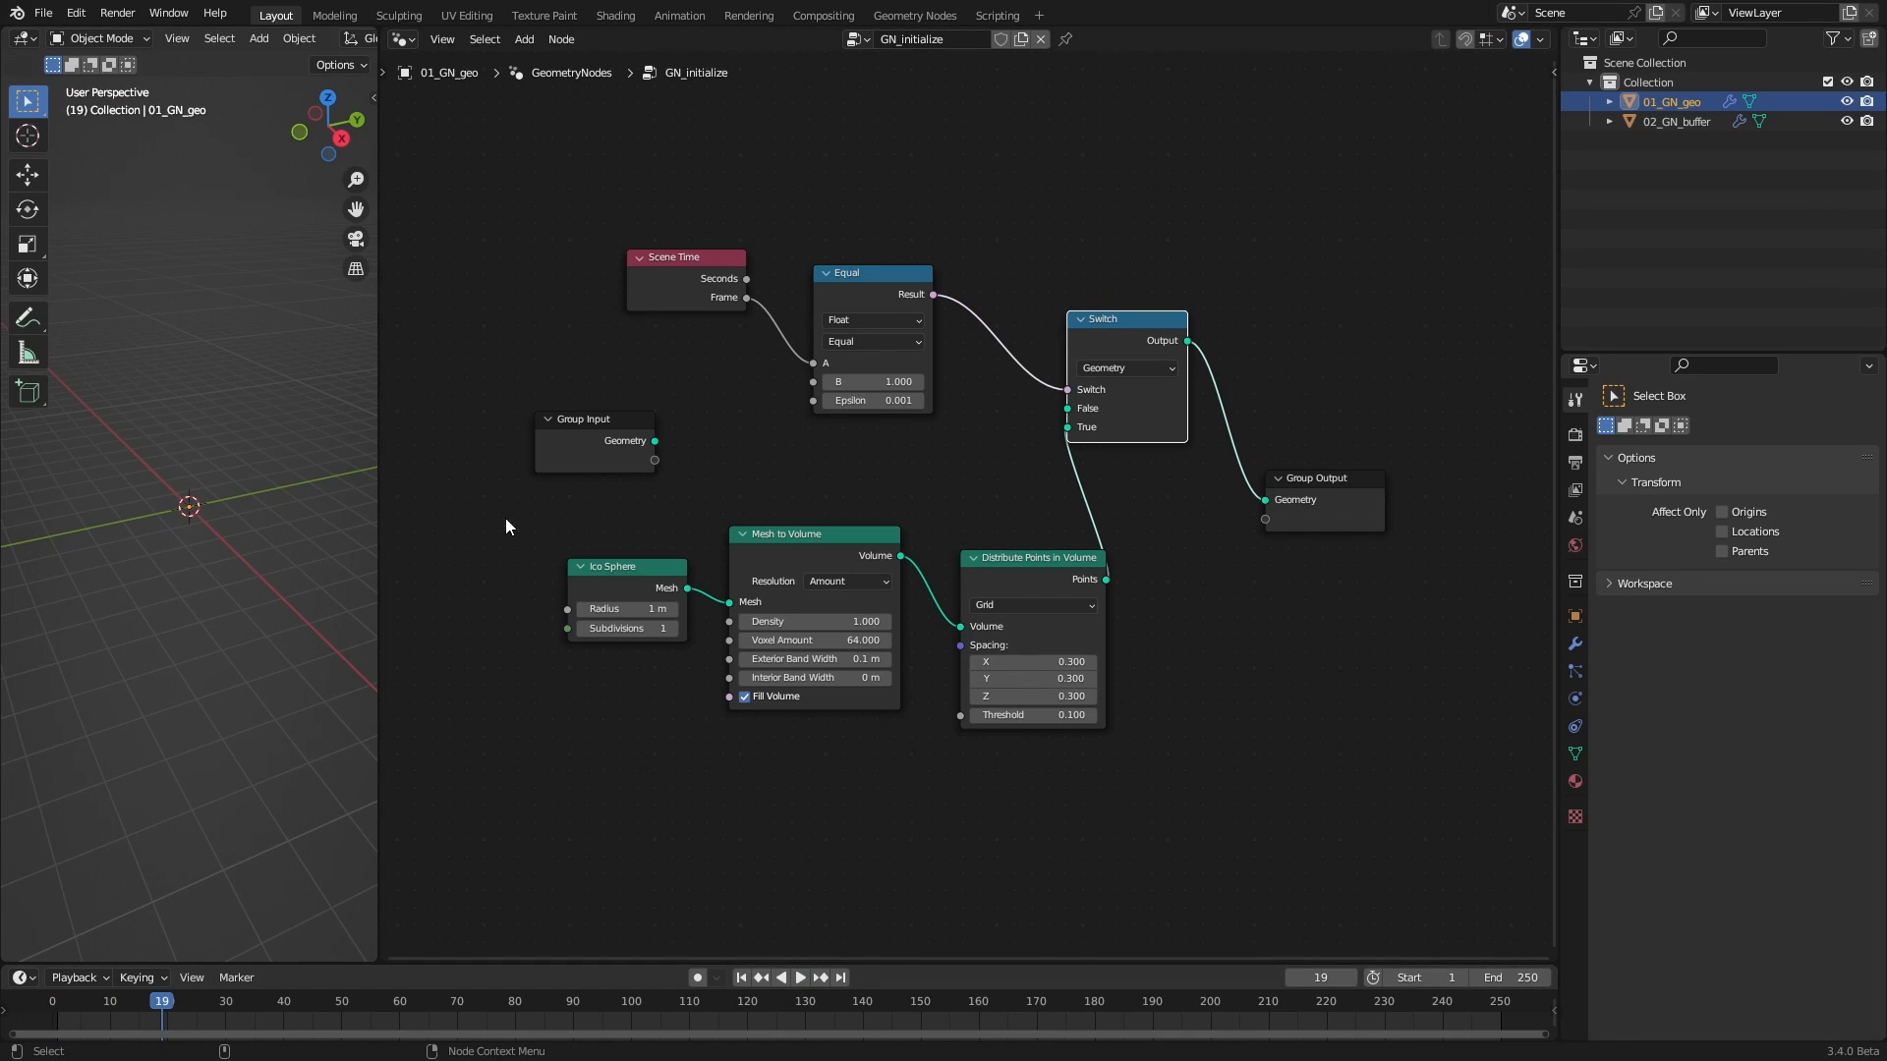
{"action": "left_click", "coordinate": [741, 977]}
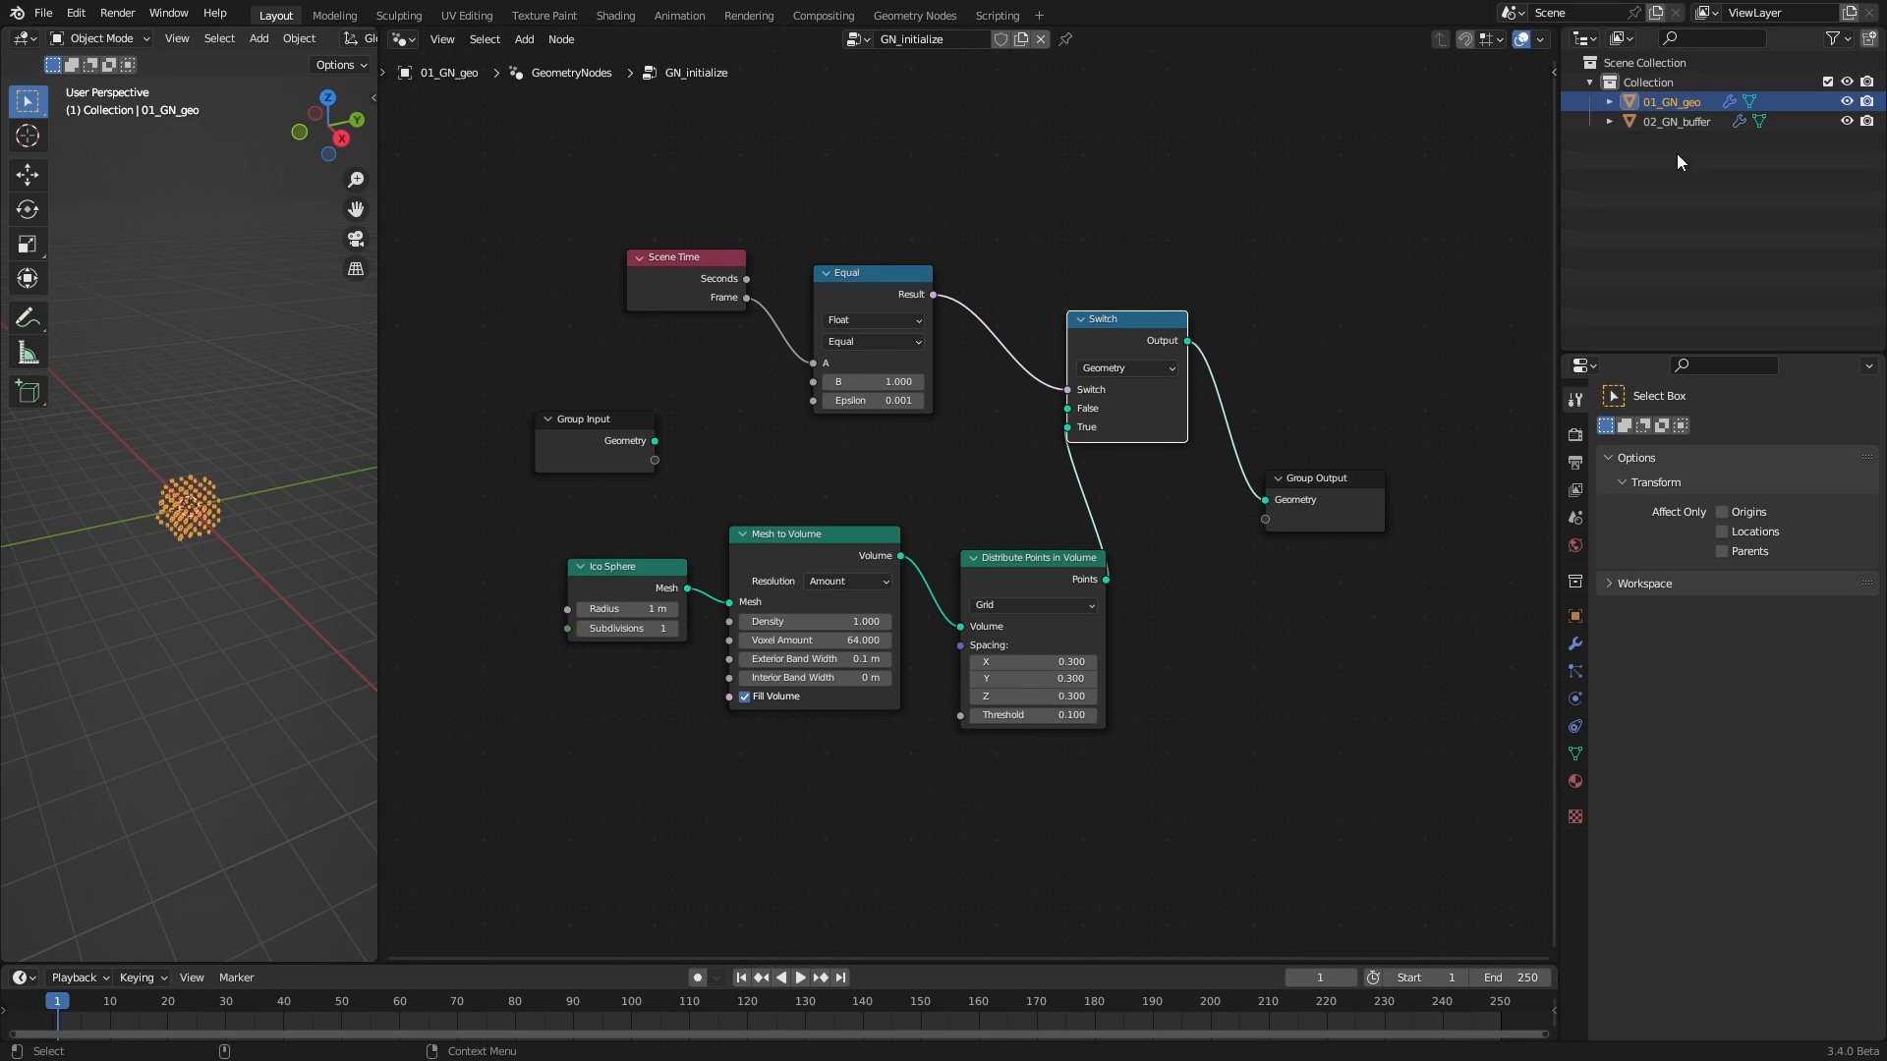
Add 02_GN_buffer as an Object Info node, rearrange the nodes around it, and connect its Geometry to the Switch node's False input
{"action": "left_click_drag", "start_coordinate": [1706, 120], "coordinate": [1052, 215]}
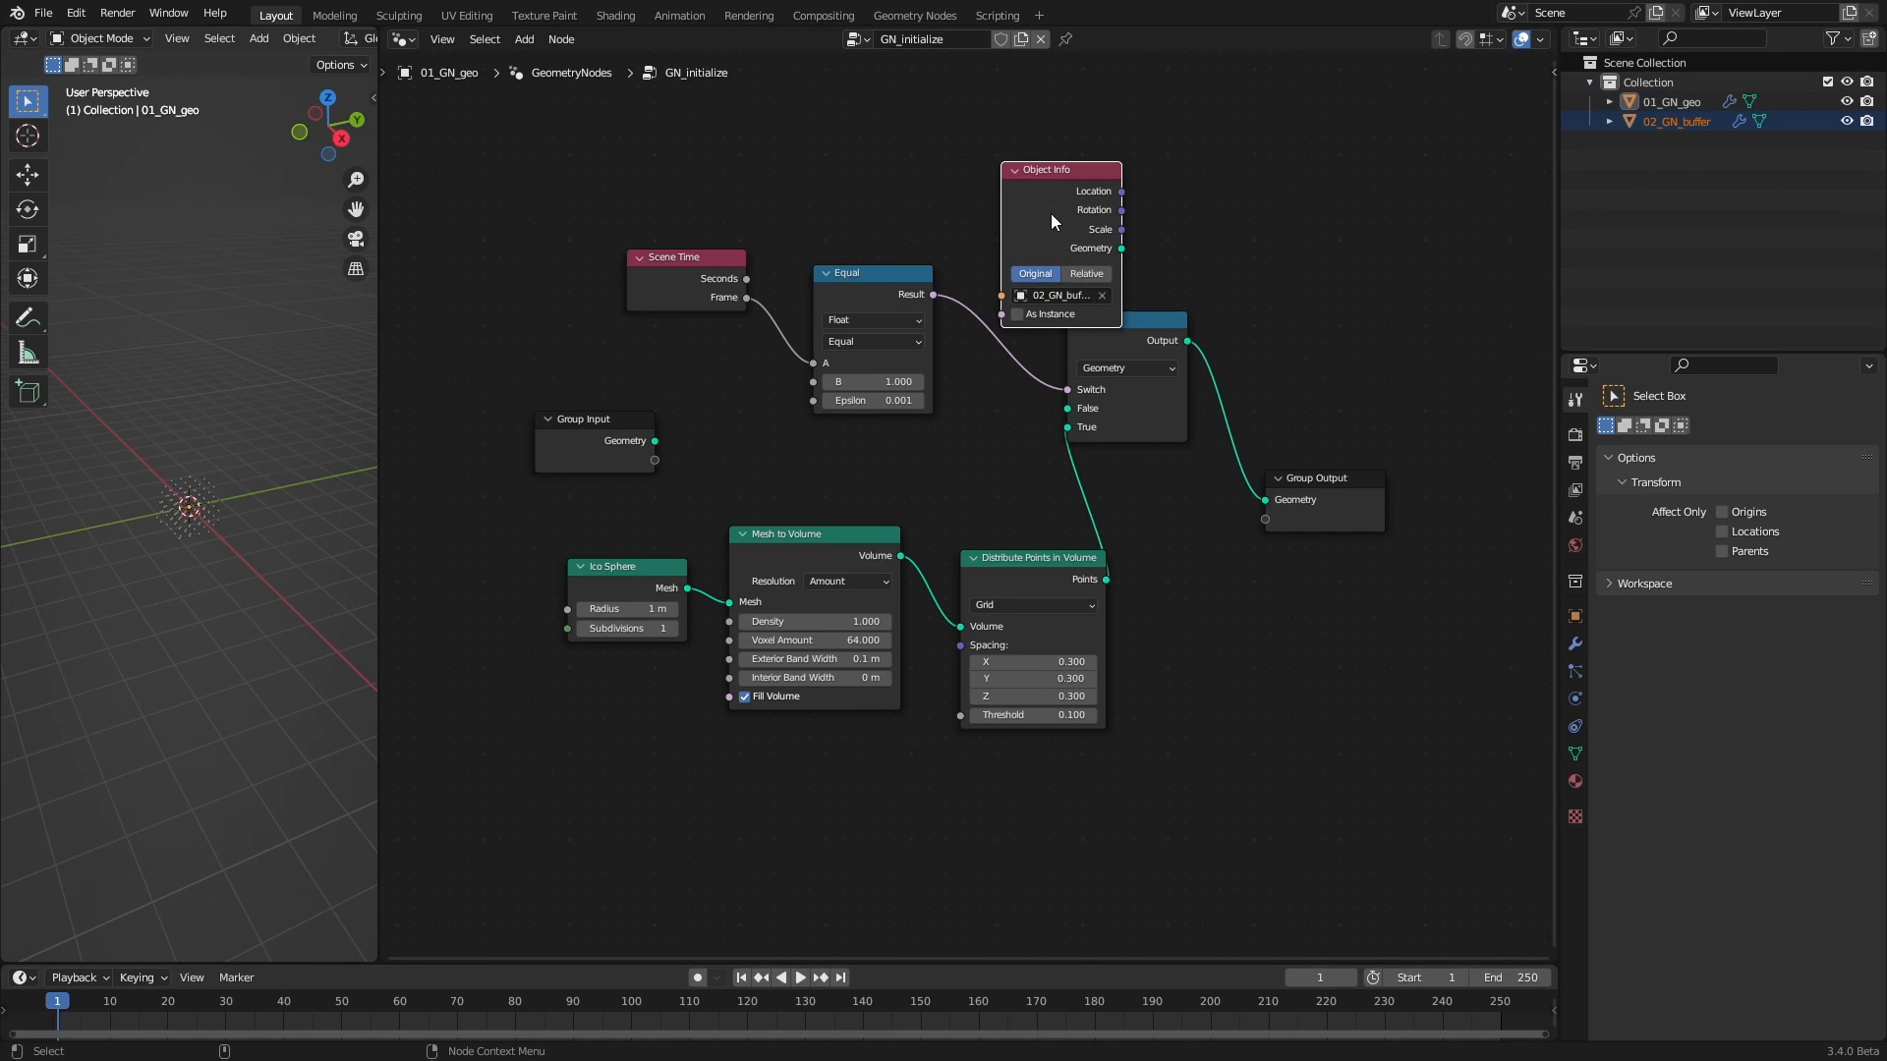
{"action": "middle_click_drag", "start_coordinate": [903, 276], "coordinate": [979, 298]}
{"action": "left_click", "coordinate": [757, 278]}
{"action": "left_click", "coordinate": [944, 293], "text": "shift"}
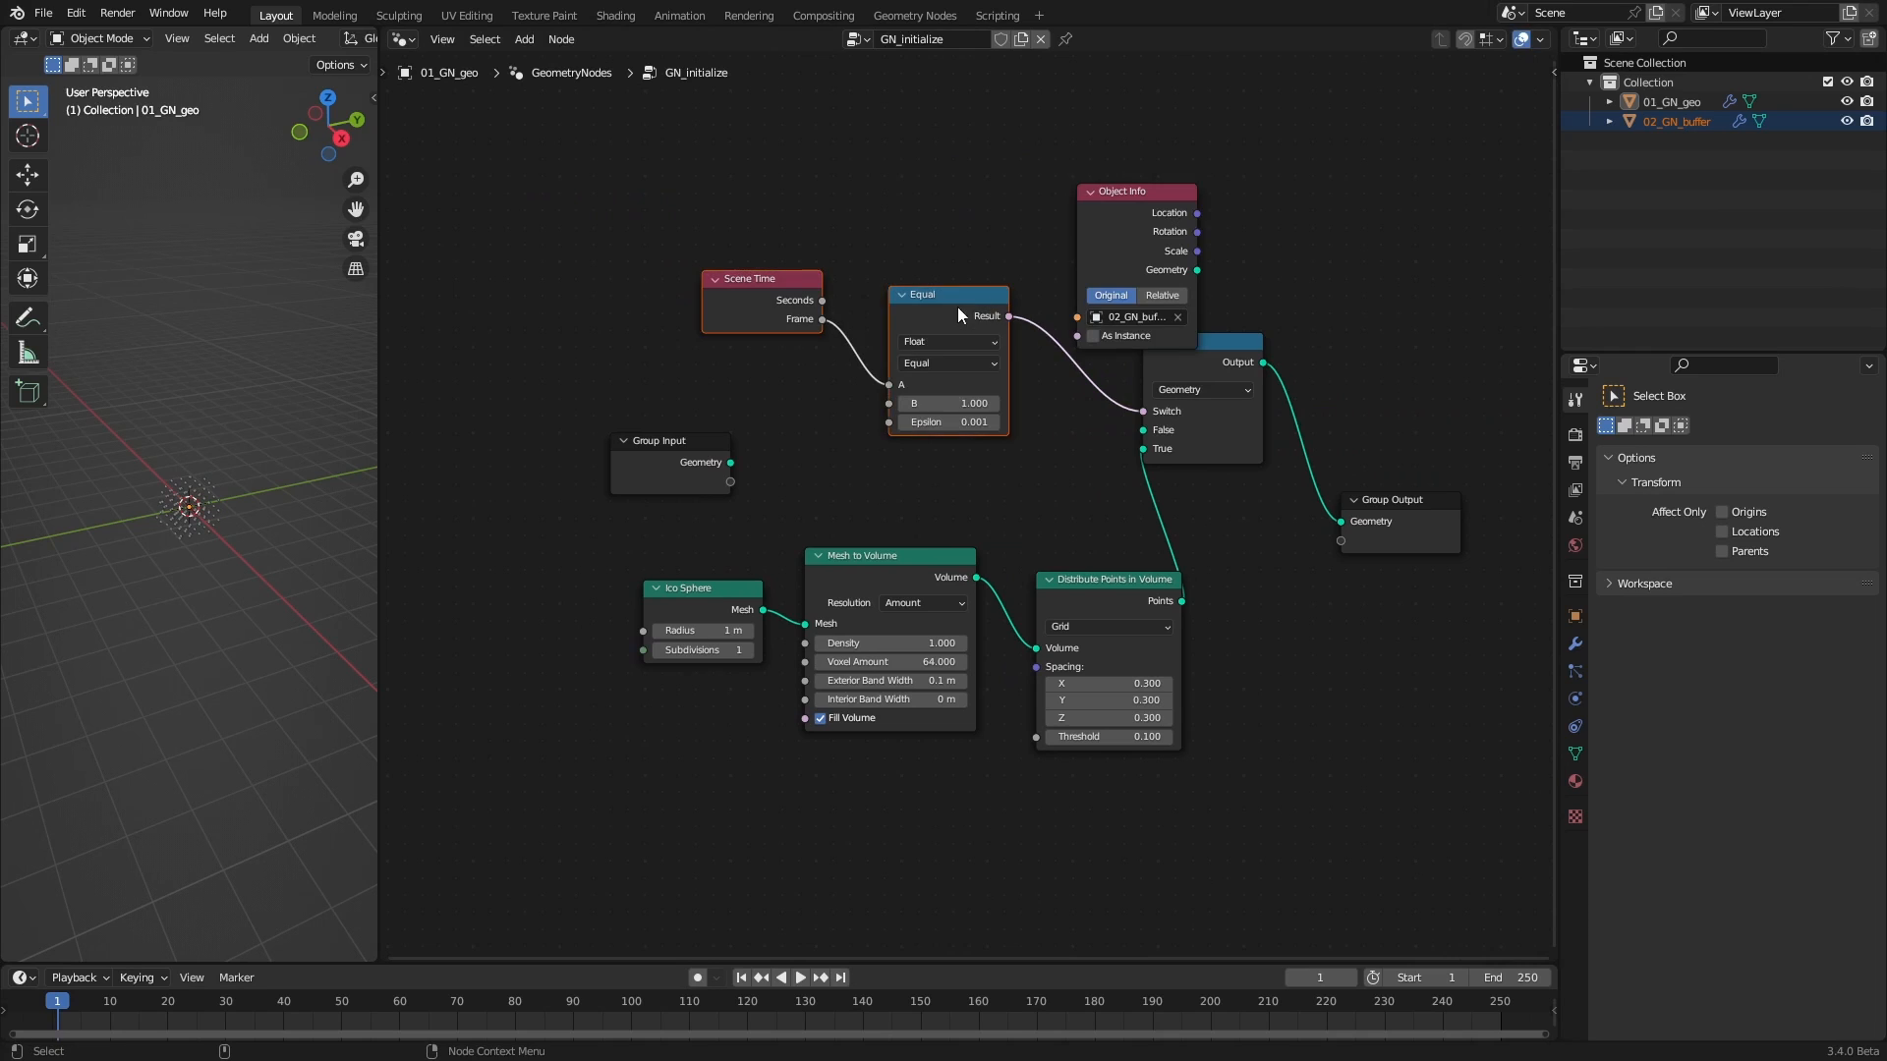
{"action": "left_click_drag", "start_coordinate": [958, 294], "coordinate": [983, 141]}
{"action": "left_click_drag", "start_coordinate": [1130, 191], "coordinate": [983, 340]}
{"action": "left_click_drag", "start_coordinate": [1048, 420], "coordinate": [1141, 431]}
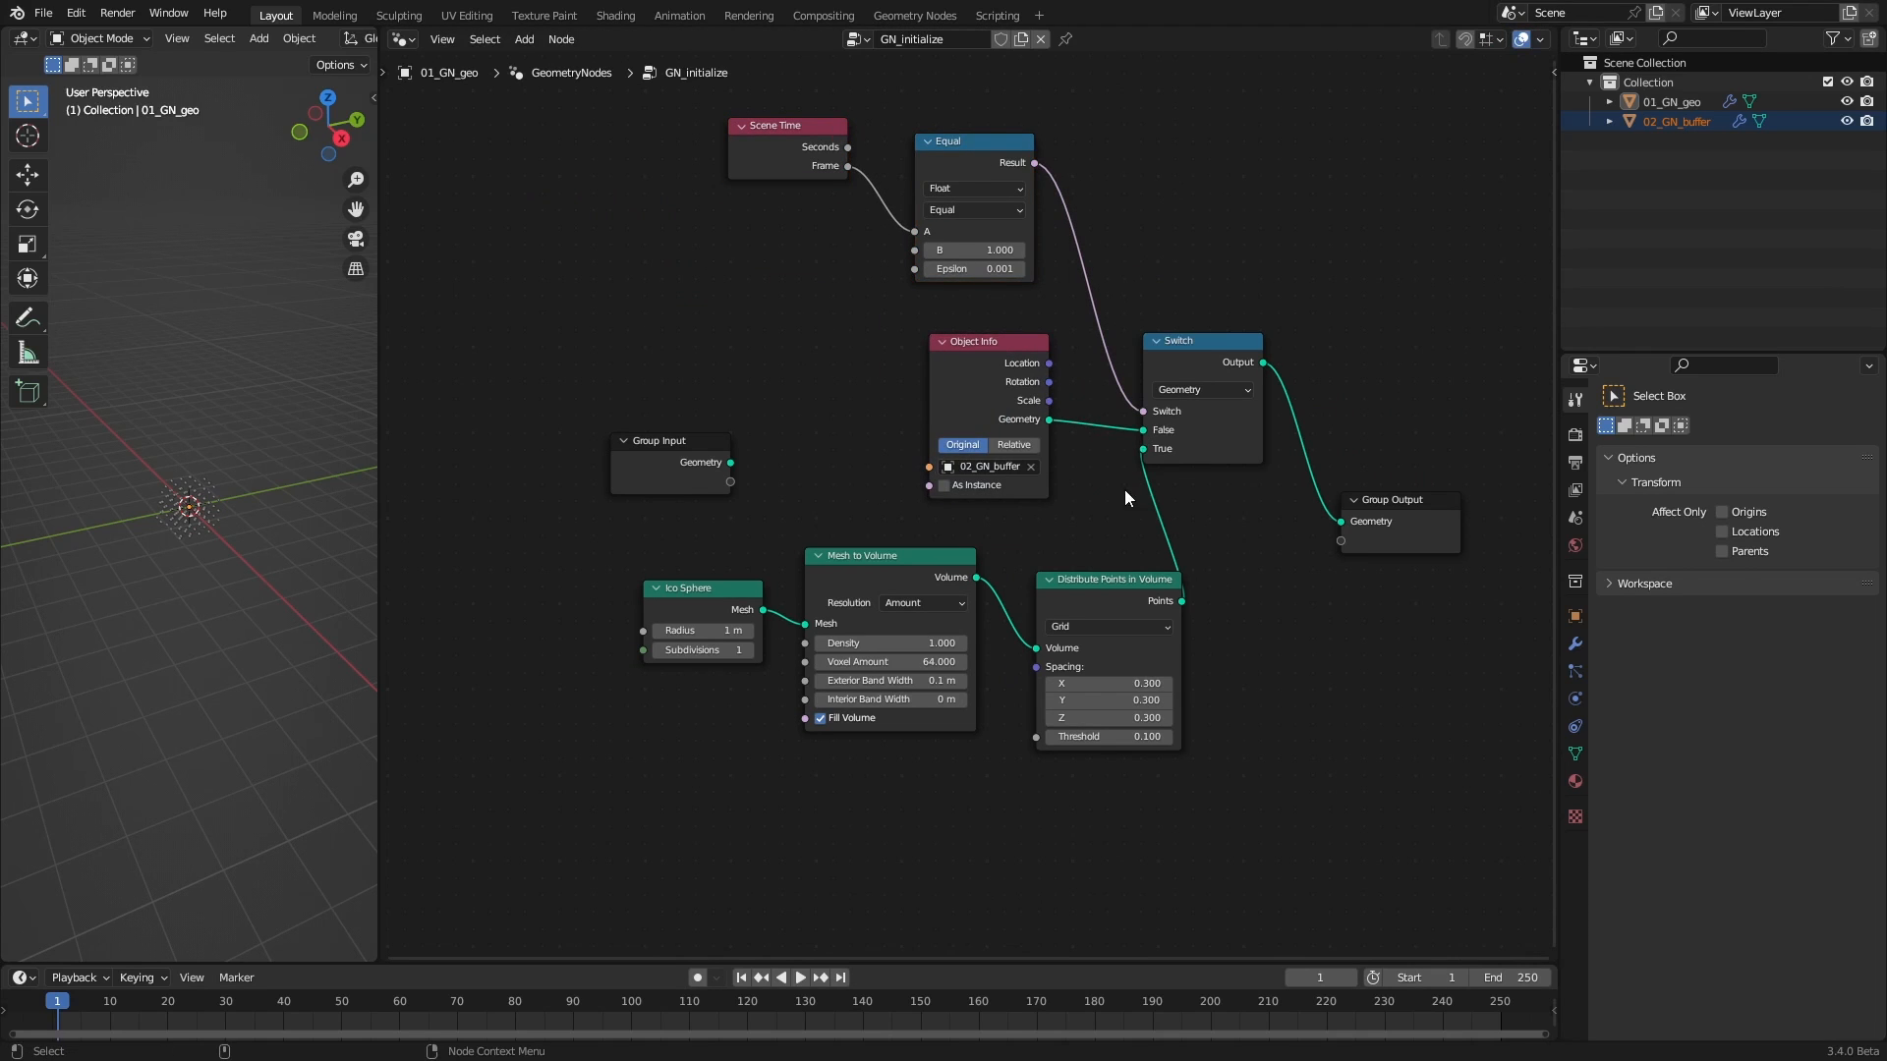
Play the animation to check the buffered points, and go back to the first frame
{"action": "left_click", "coordinate": [796, 978]}
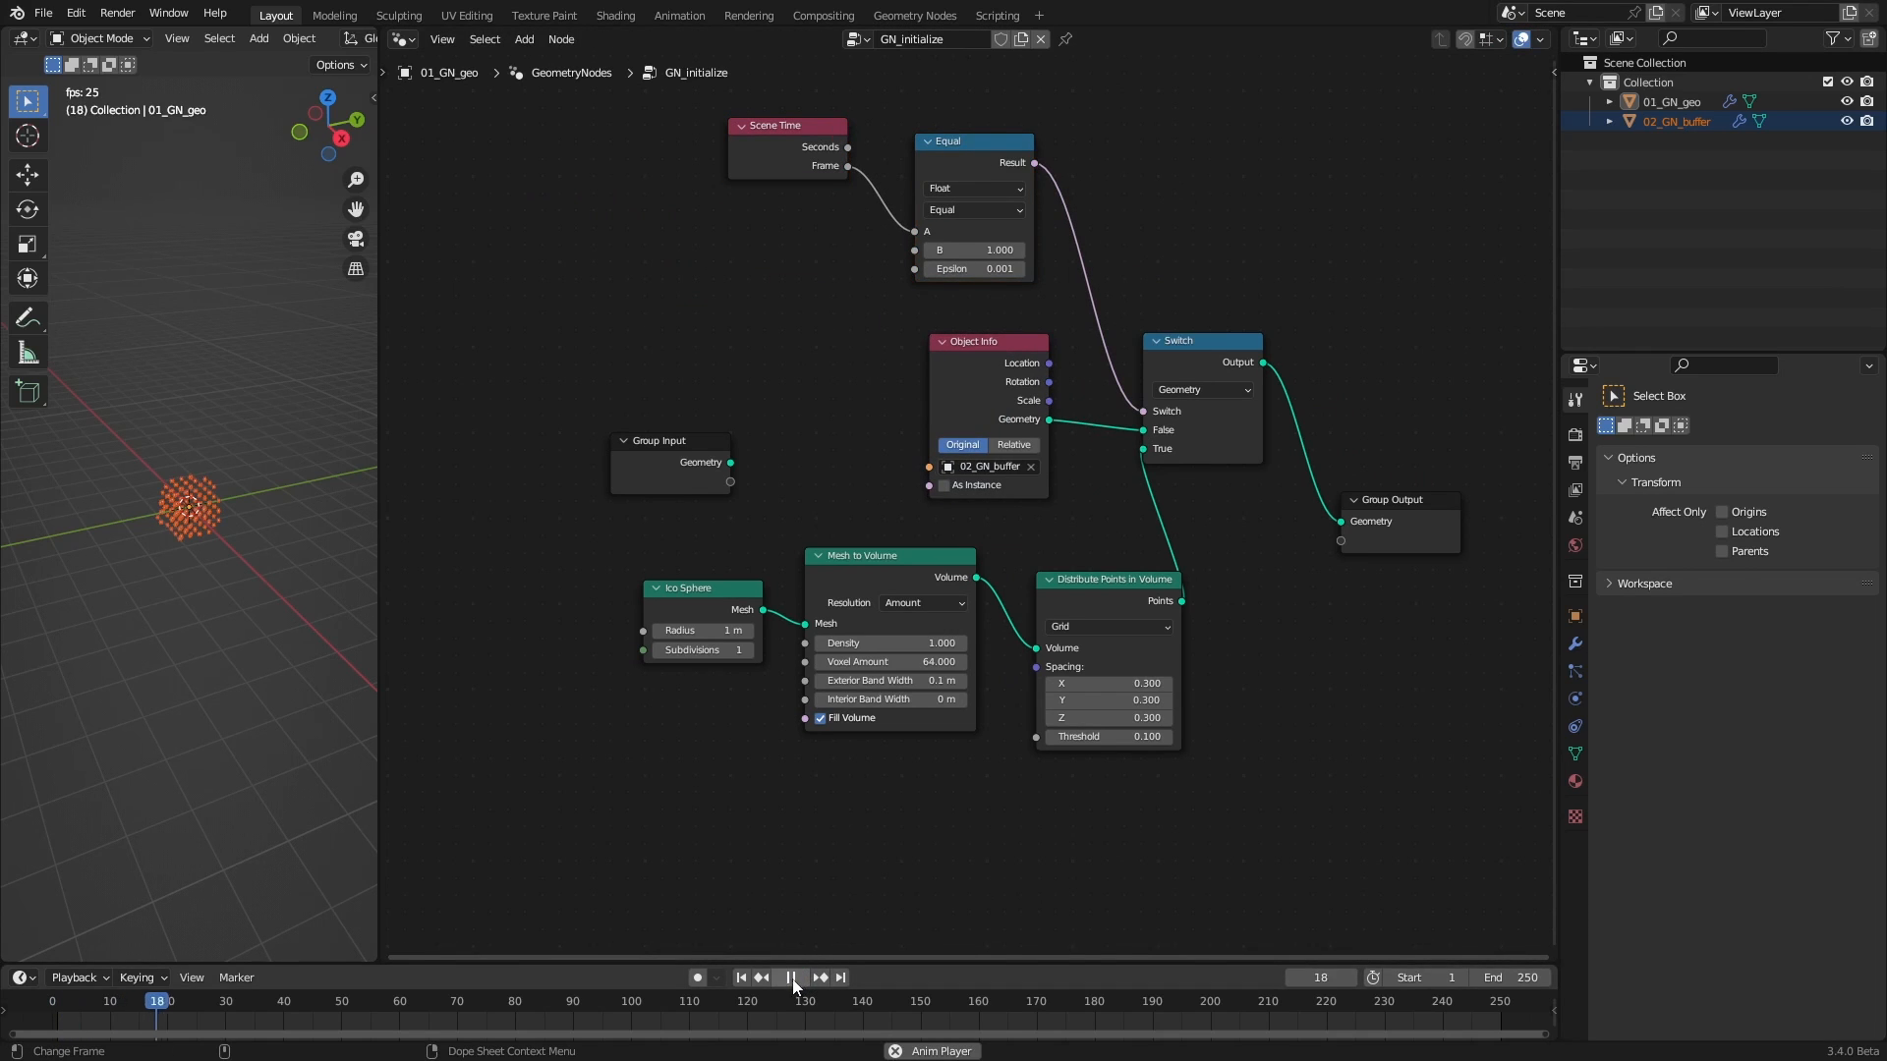
{"action": "left_click", "coordinate": [791, 978]}
{"action": "key", "text": "shift+Left"}
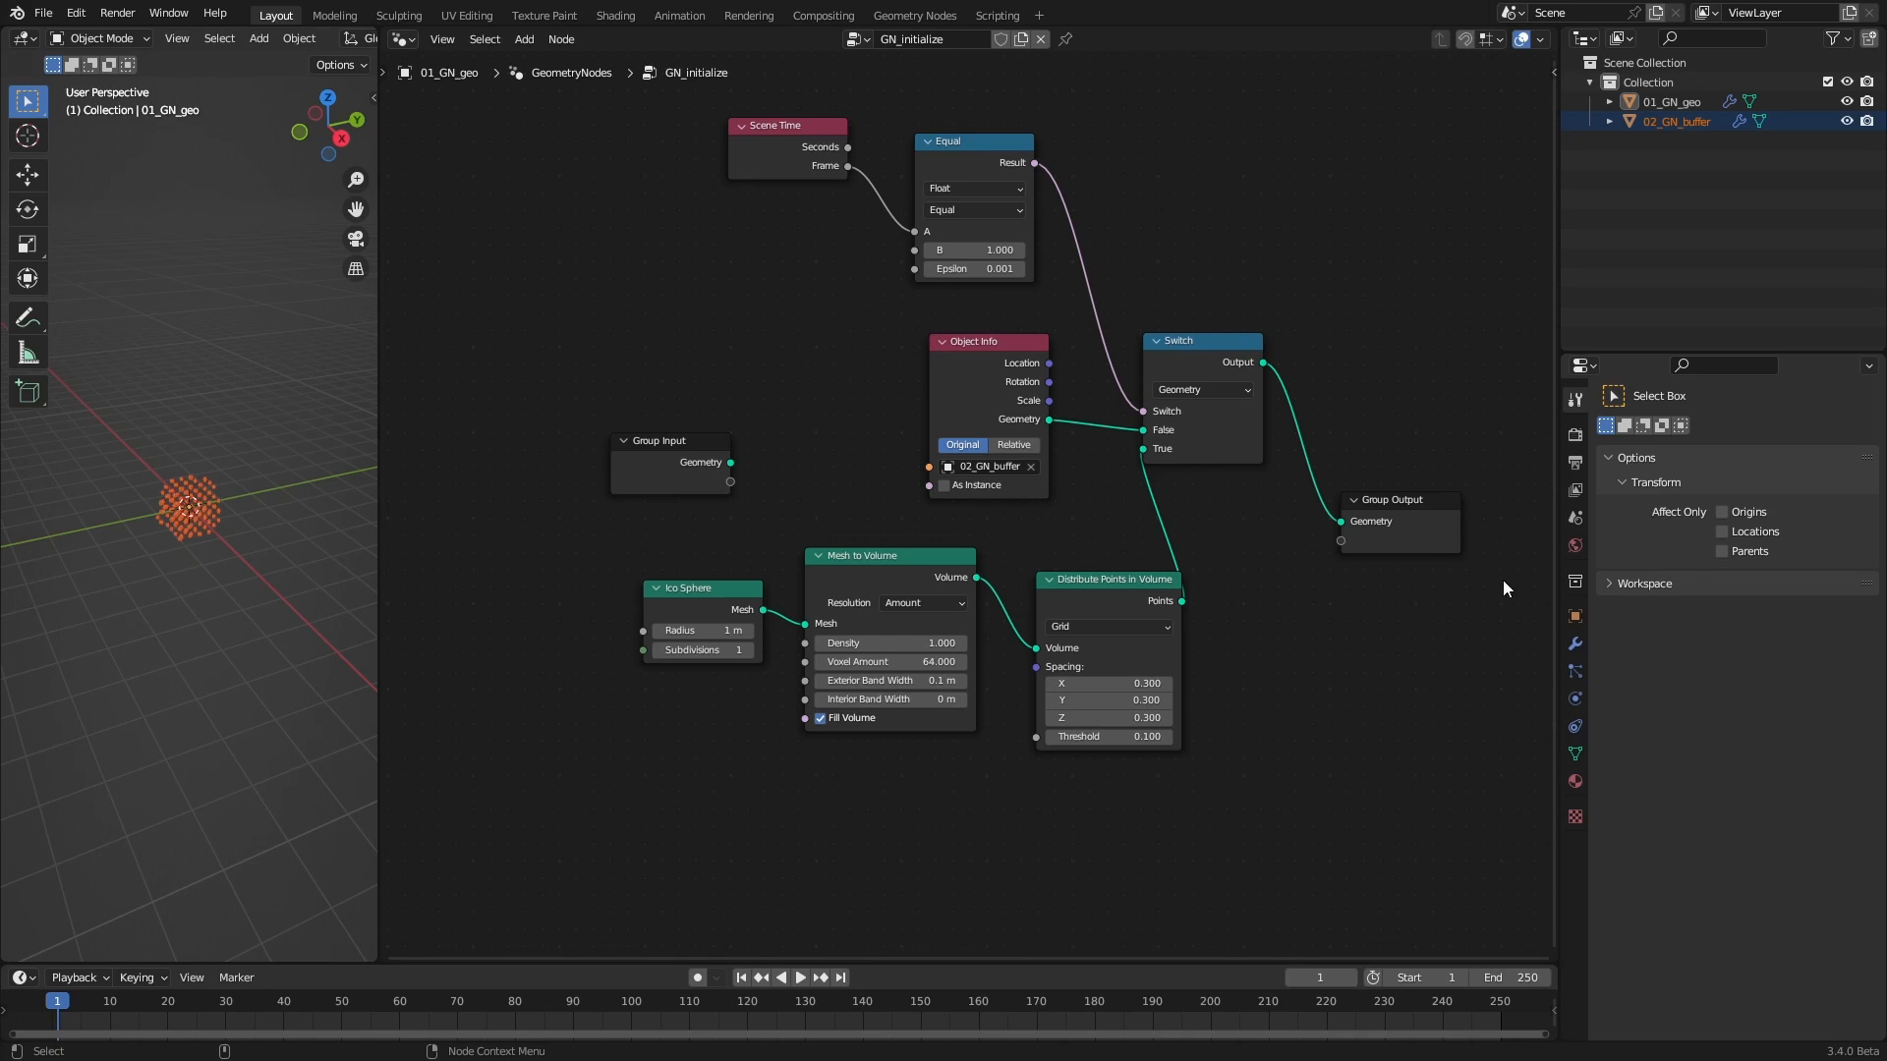
Add a second Geometry Nodes modifier to 01_GN_geo with a new node tree named GN_do
{"action": "left_click", "coordinate": [1575, 643]}
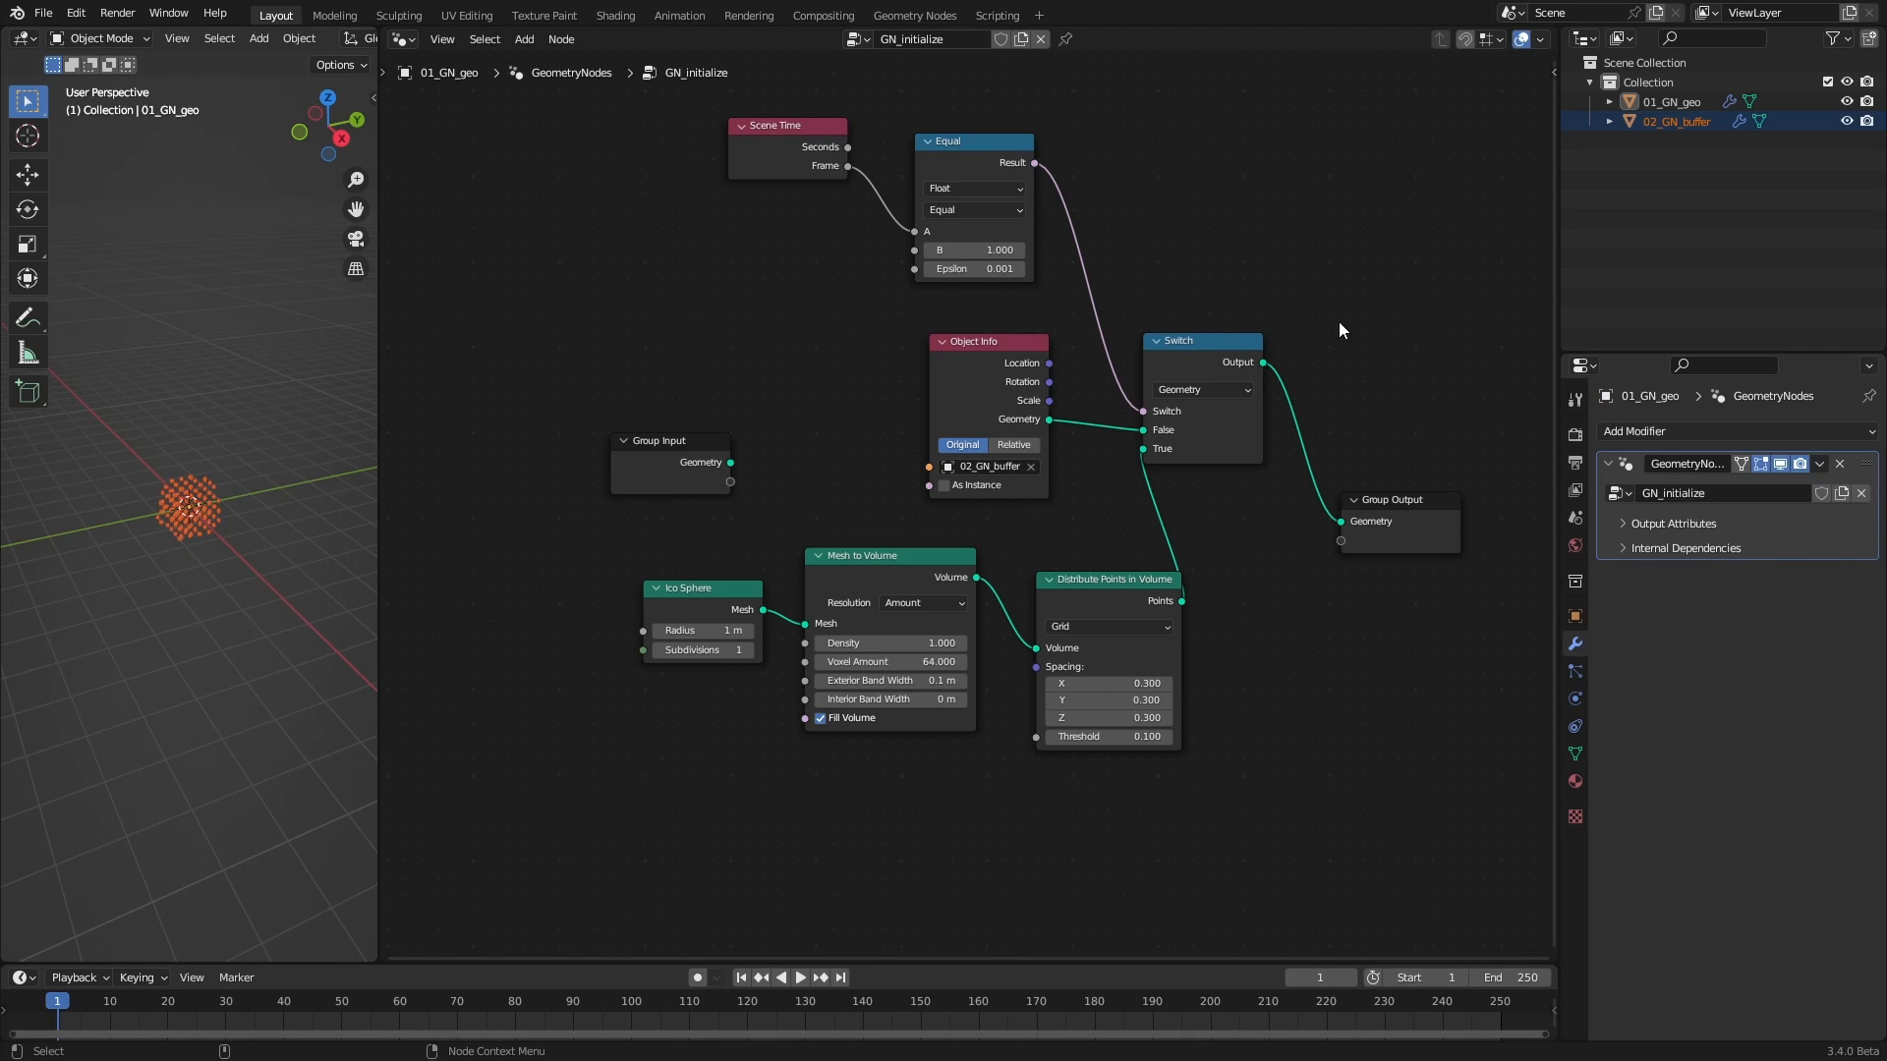
{"action": "left_click", "coordinate": [1658, 434]}
{"action": "left_click", "coordinate": [1499, 618]}
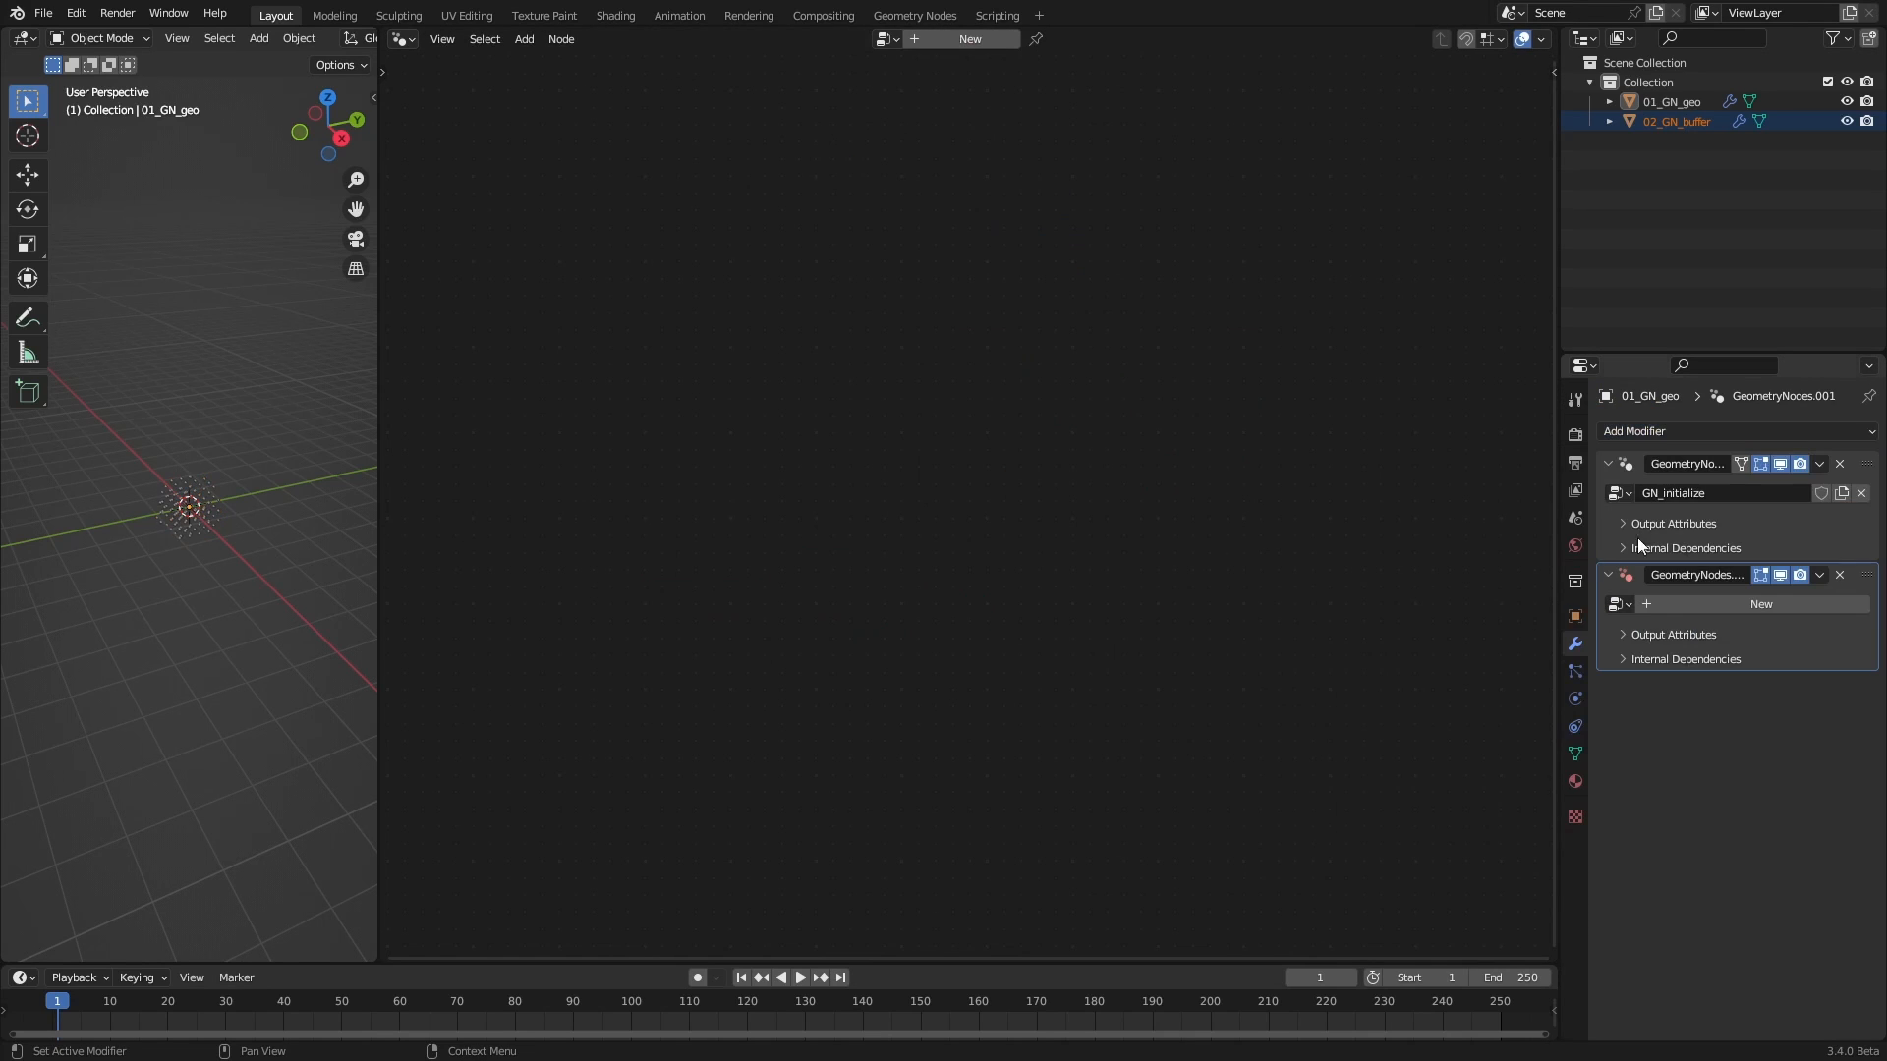
{"action": "left_click", "coordinate": [968, 40]}
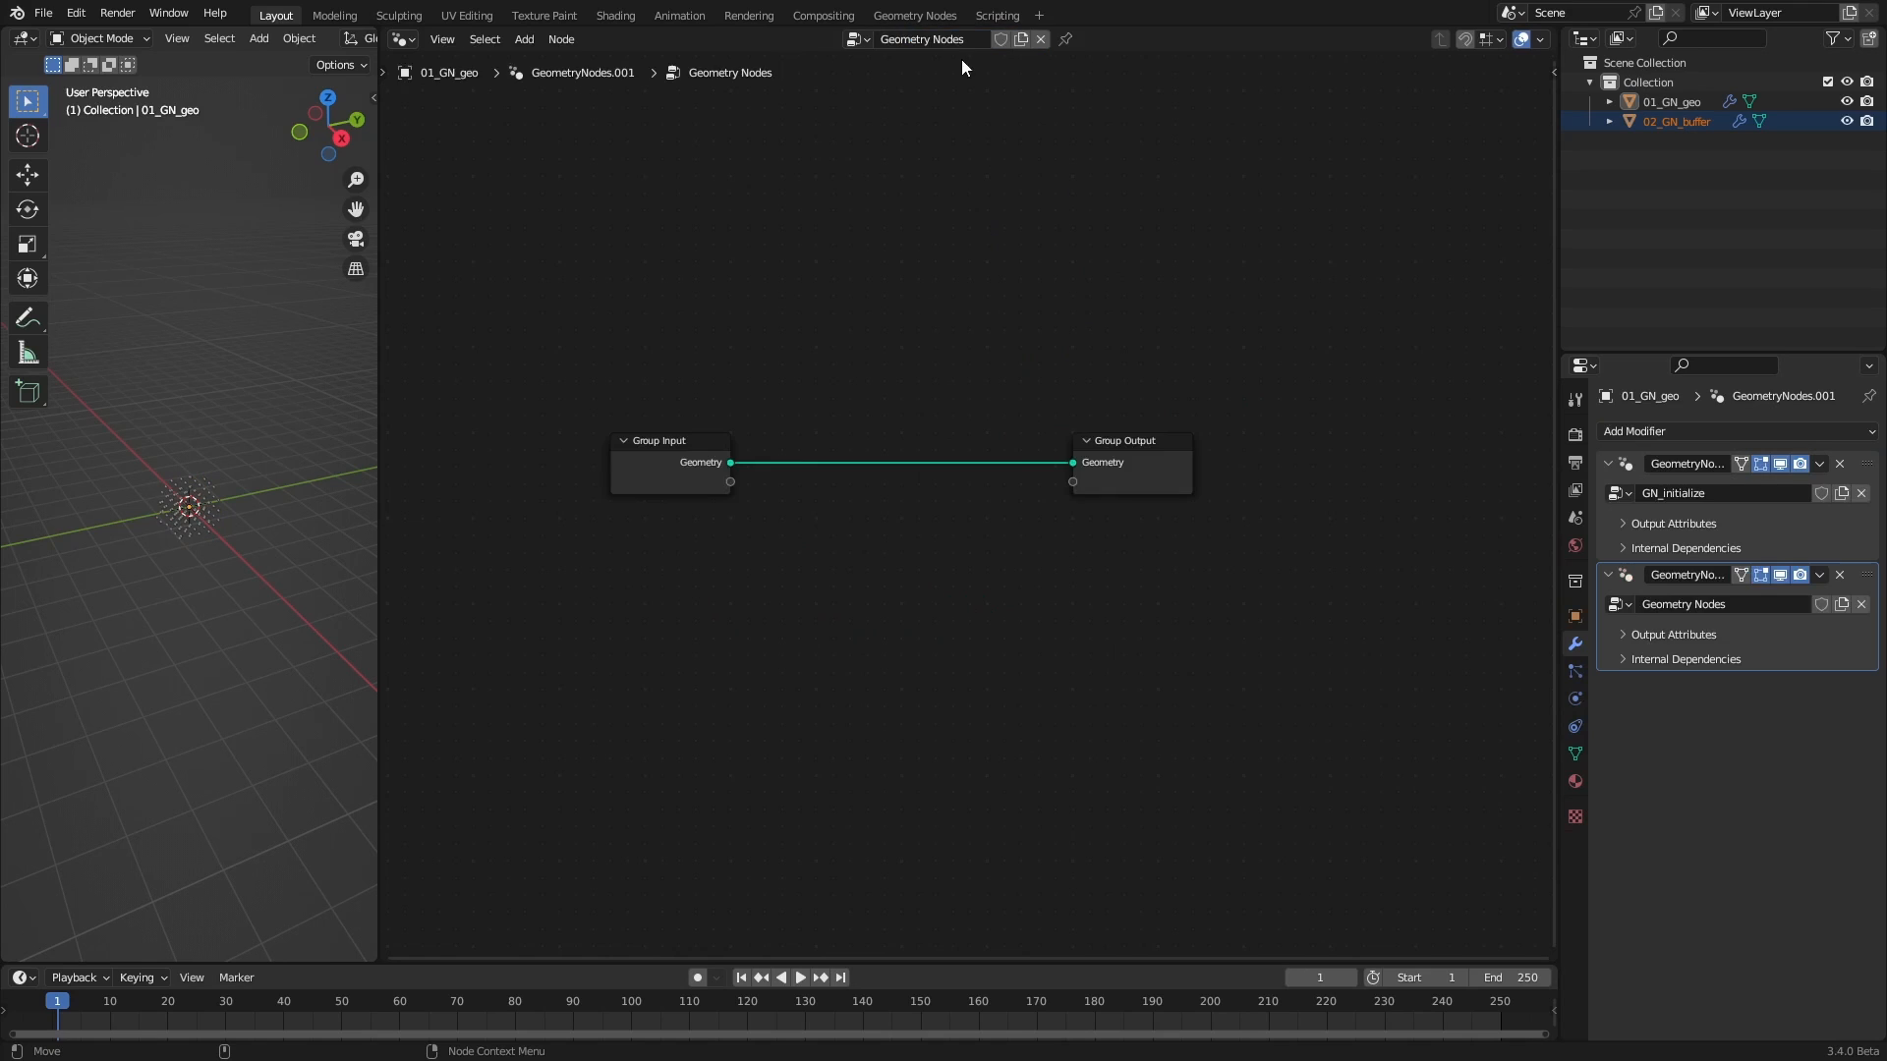
{"action": "left_click", "coordinate": [983, 41]}
{"action": "type", "text": "GN_do"}
{"action": "key", "text": "Return"}
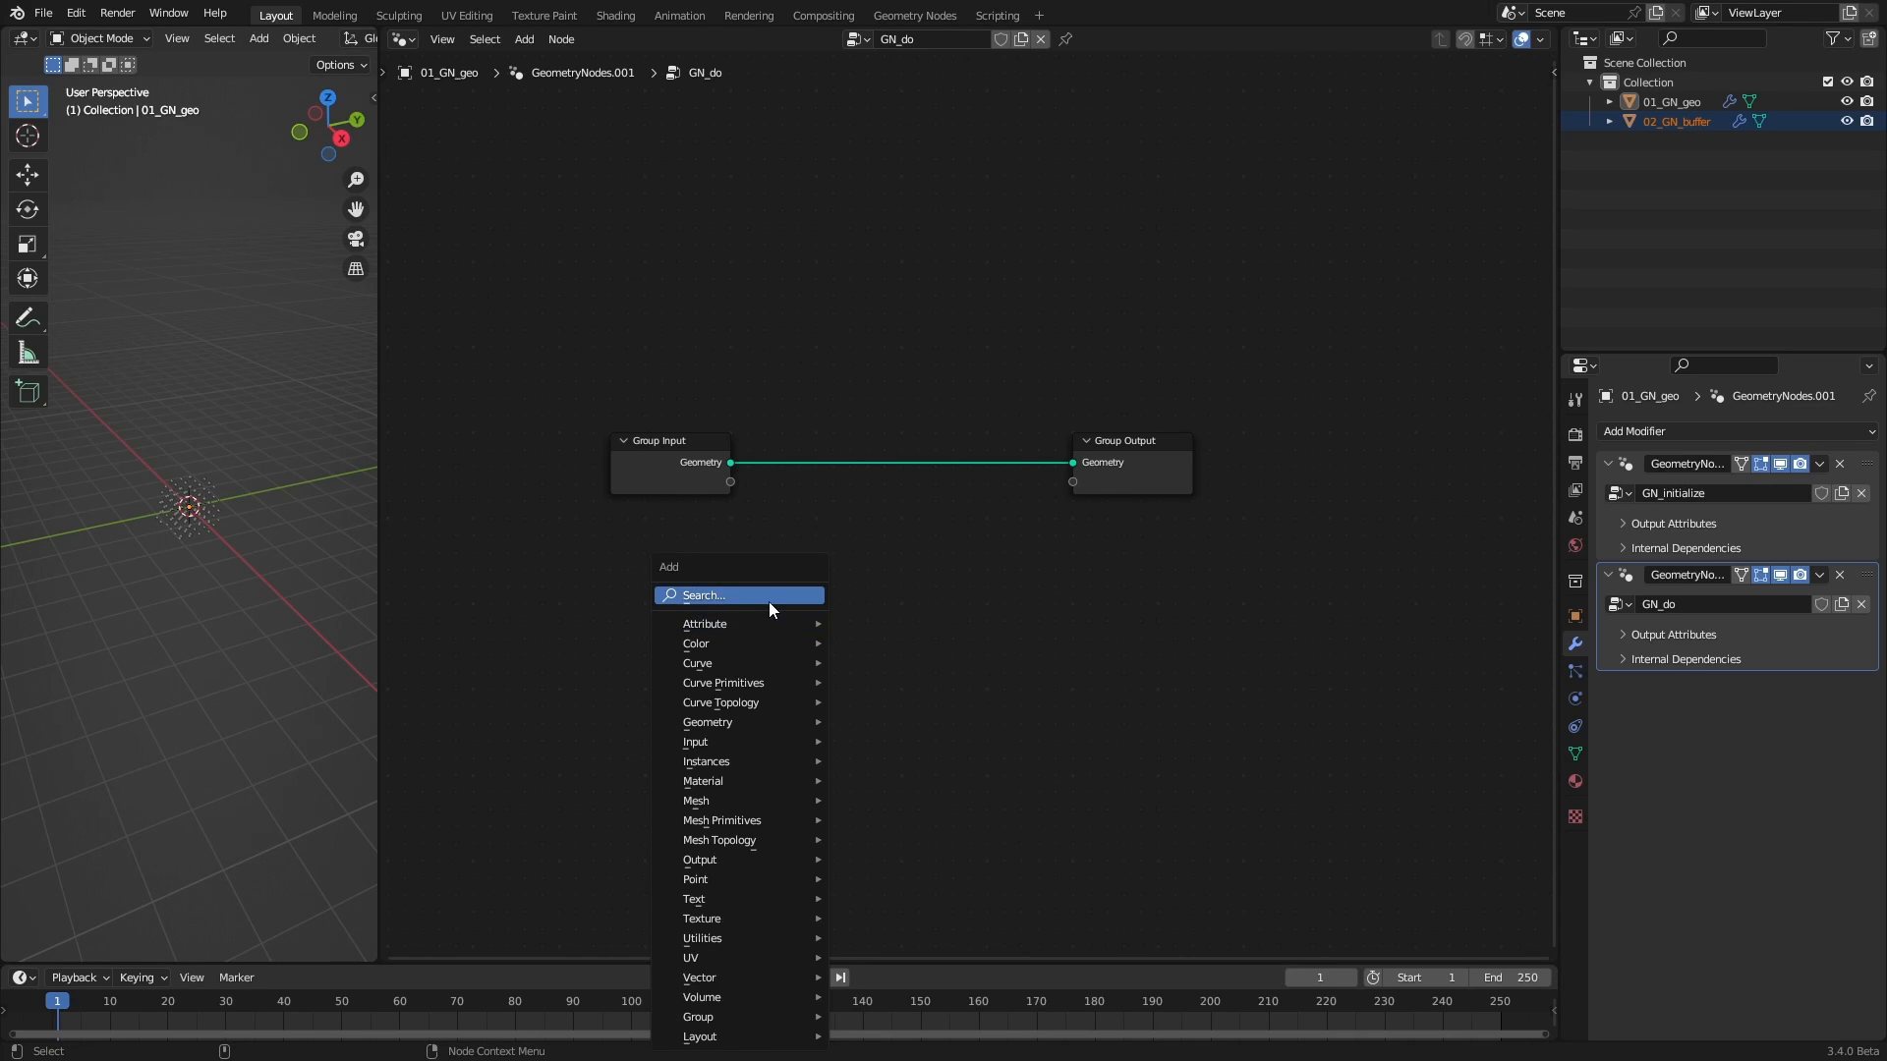
Insert a Set Position node between the Group Input and Group Output of GN_do
{"action": "left_click", "coordinate": [769, 597]}
{"action": "type", "text": "setp"}
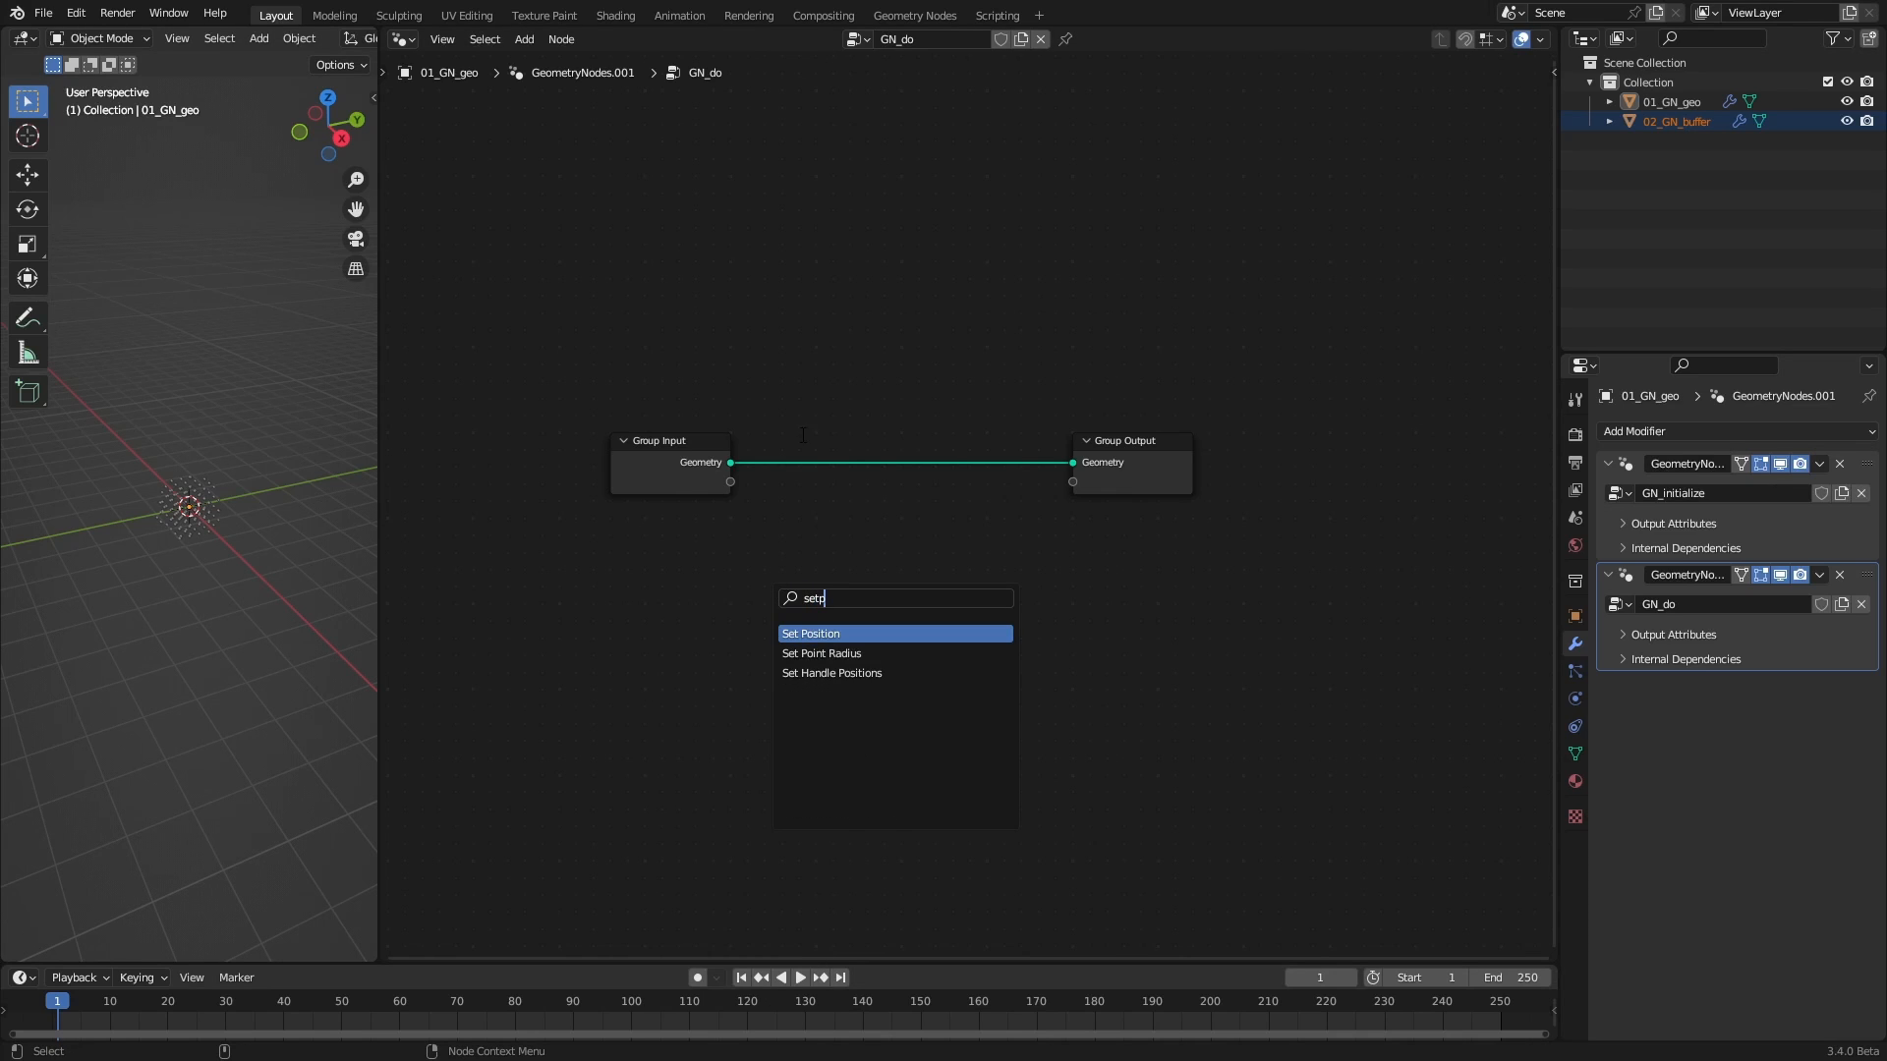
{"action": "left_click", "coordinate": [820, 632]}
{"action": "left_click", "coordinate": [691, 534]}
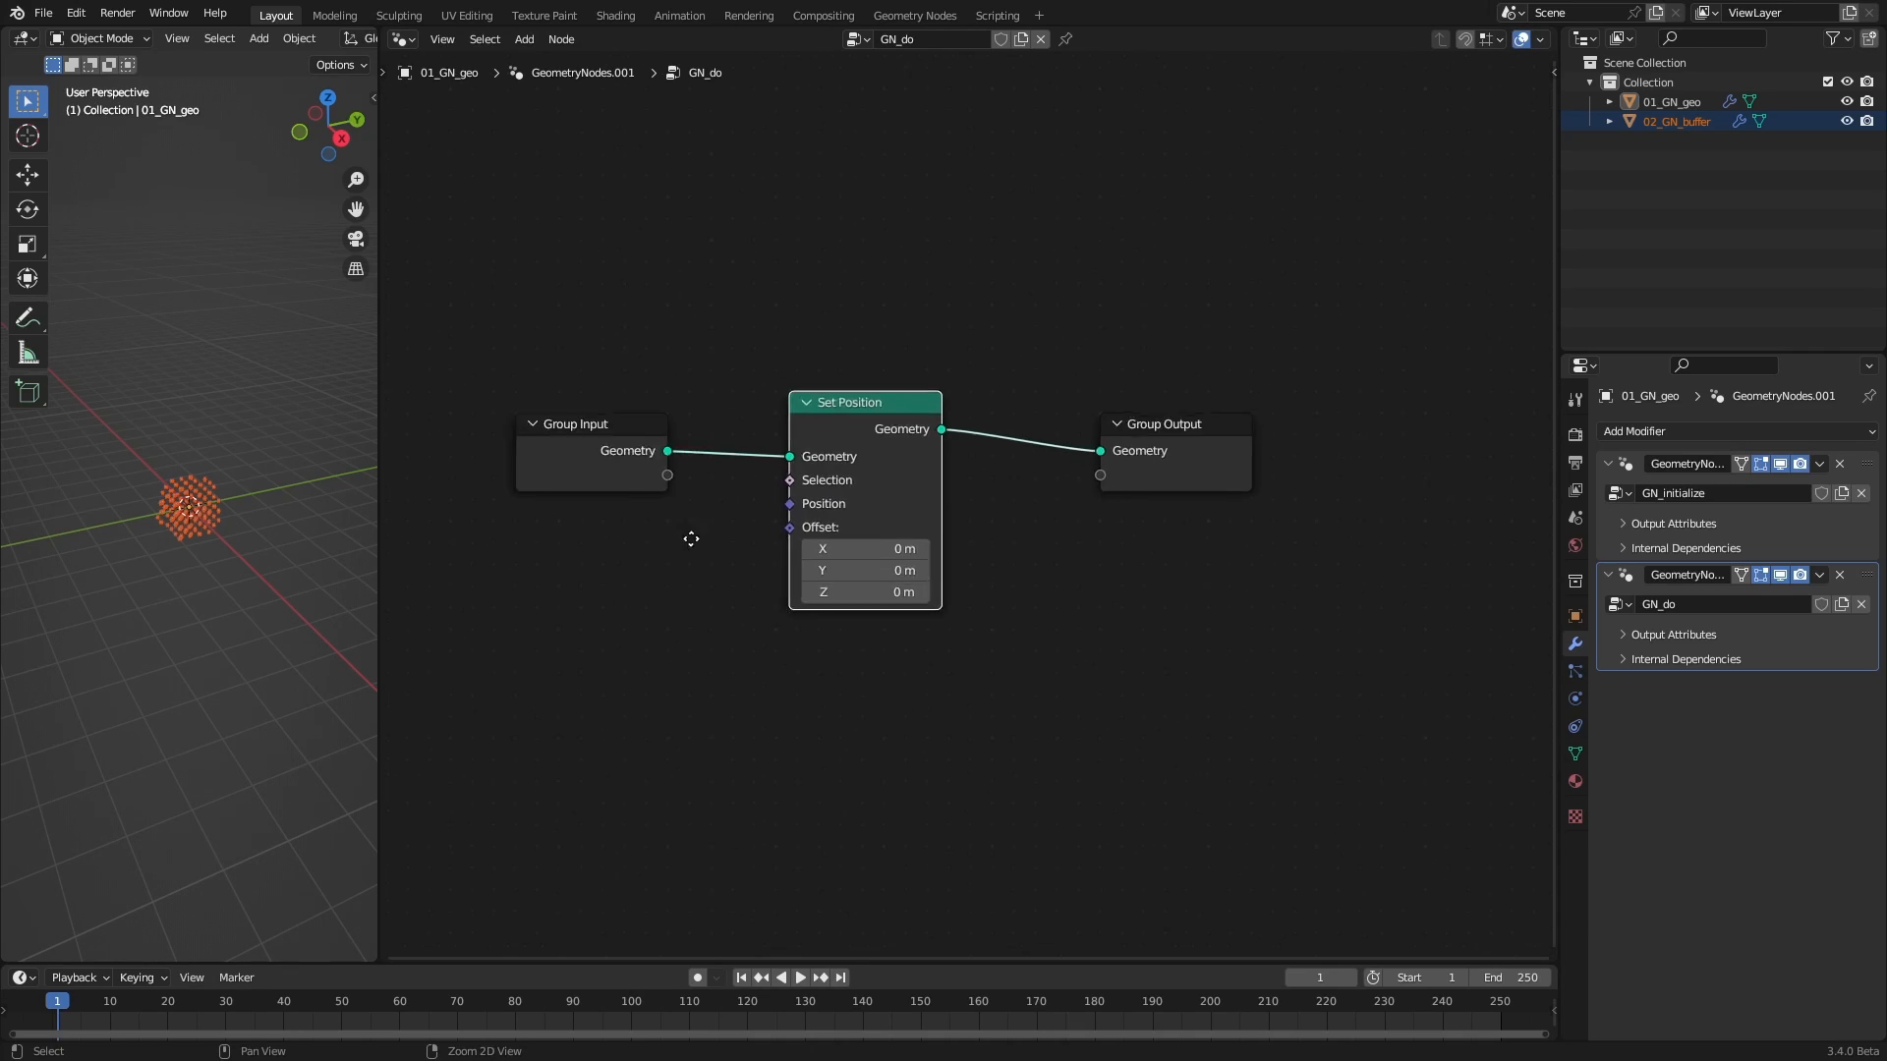
Set the Set Position node's Z offset to 0.2 m
{"action": "scroll", "coordinate": [684, 522], "scroll_direction": "up", "scroll_amount": 2}
{"action": "middle_click_drag", "start_coordinate": [683, 516], "coordinate": [874, 510]}
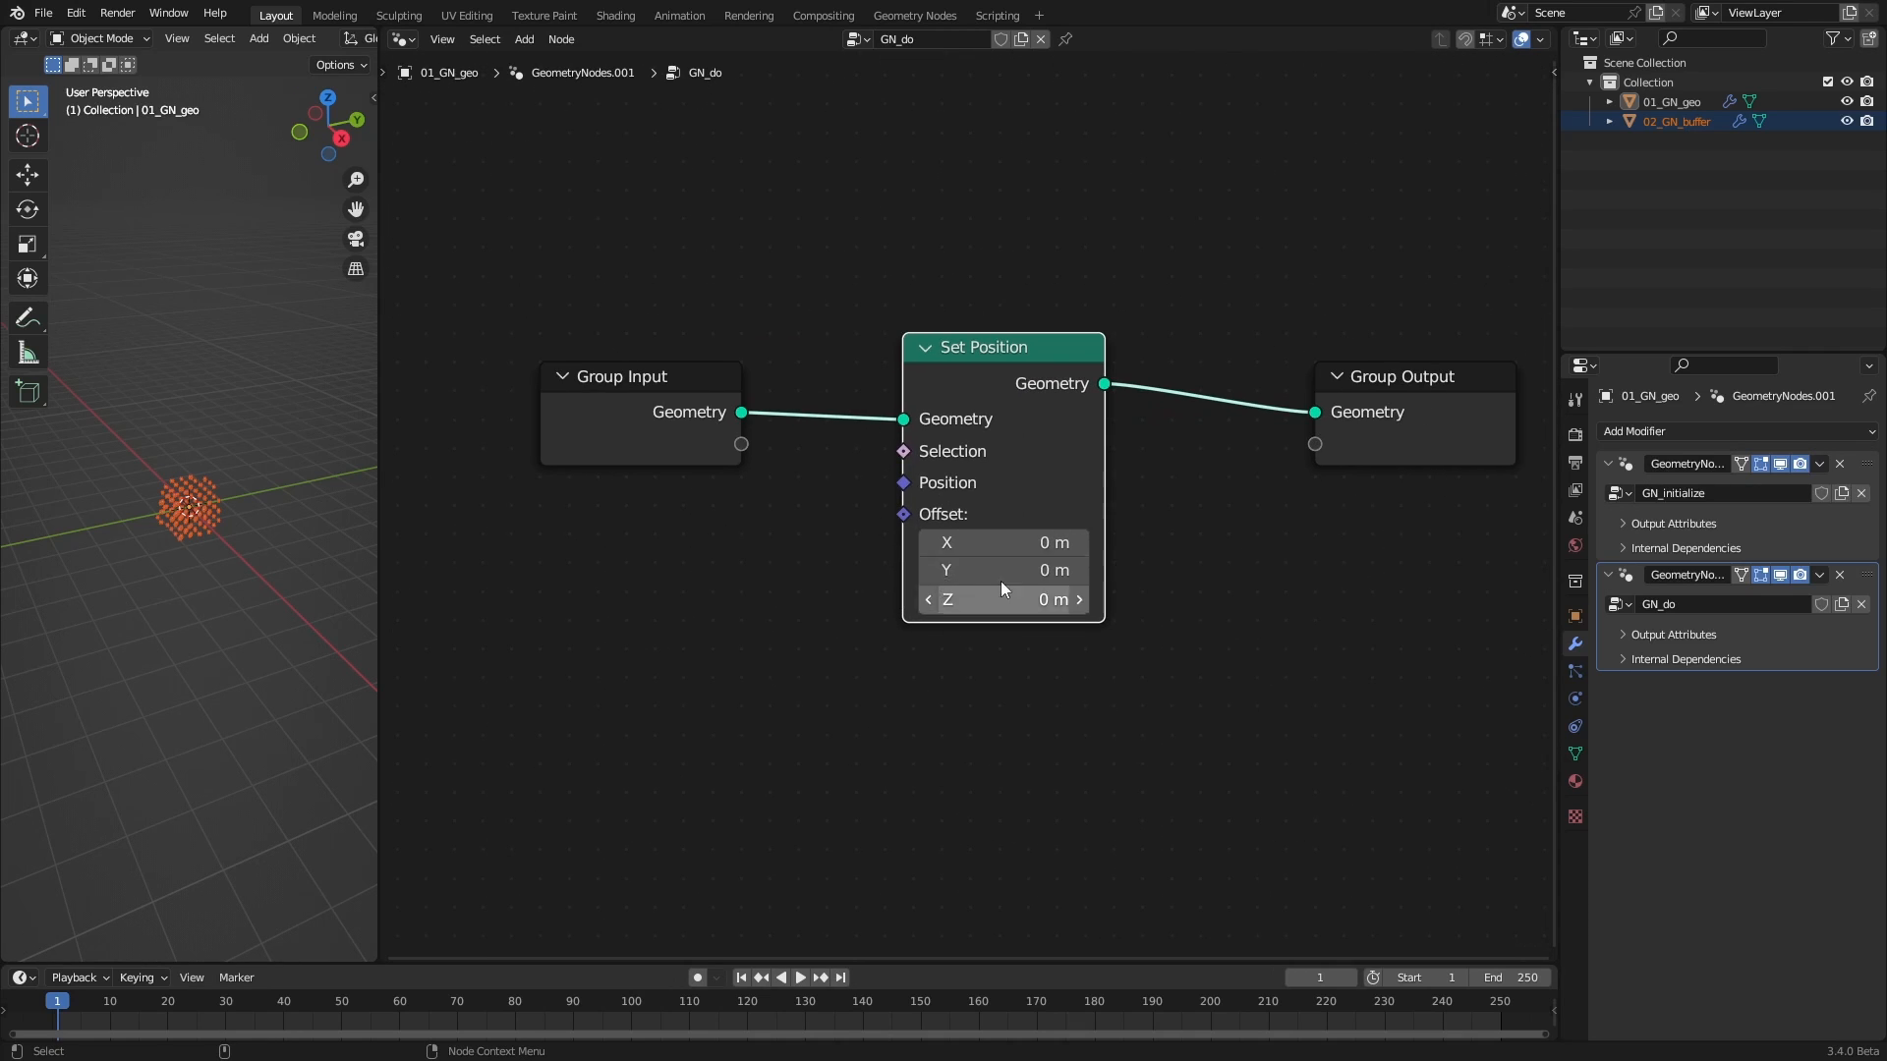
{"action": "left_click", "coordinate": [1042, 601]}
{"action": "type", "text": "0.2"}
{"action": "key", "text": "Return"}
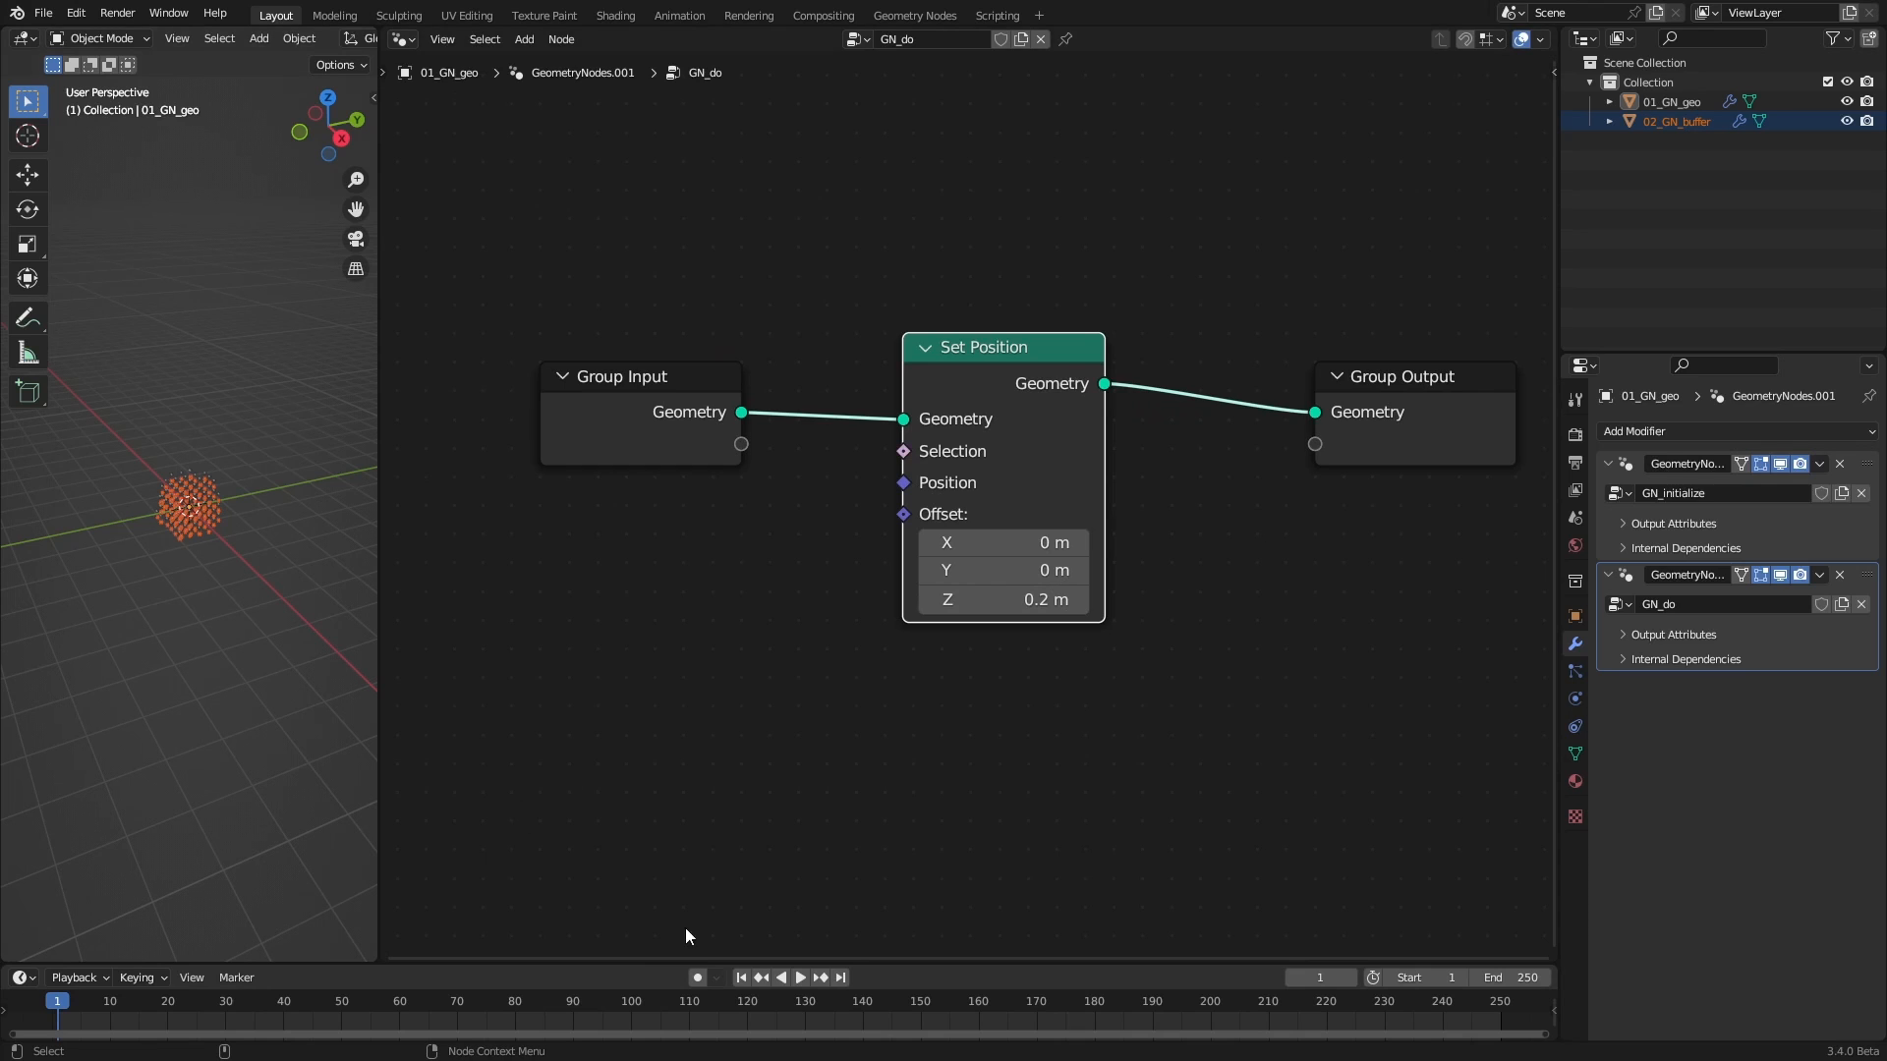
Play the animation, stop it, and examine the moving points in the viewport
{"action": "left_click", "coordinate": [799, 978]}
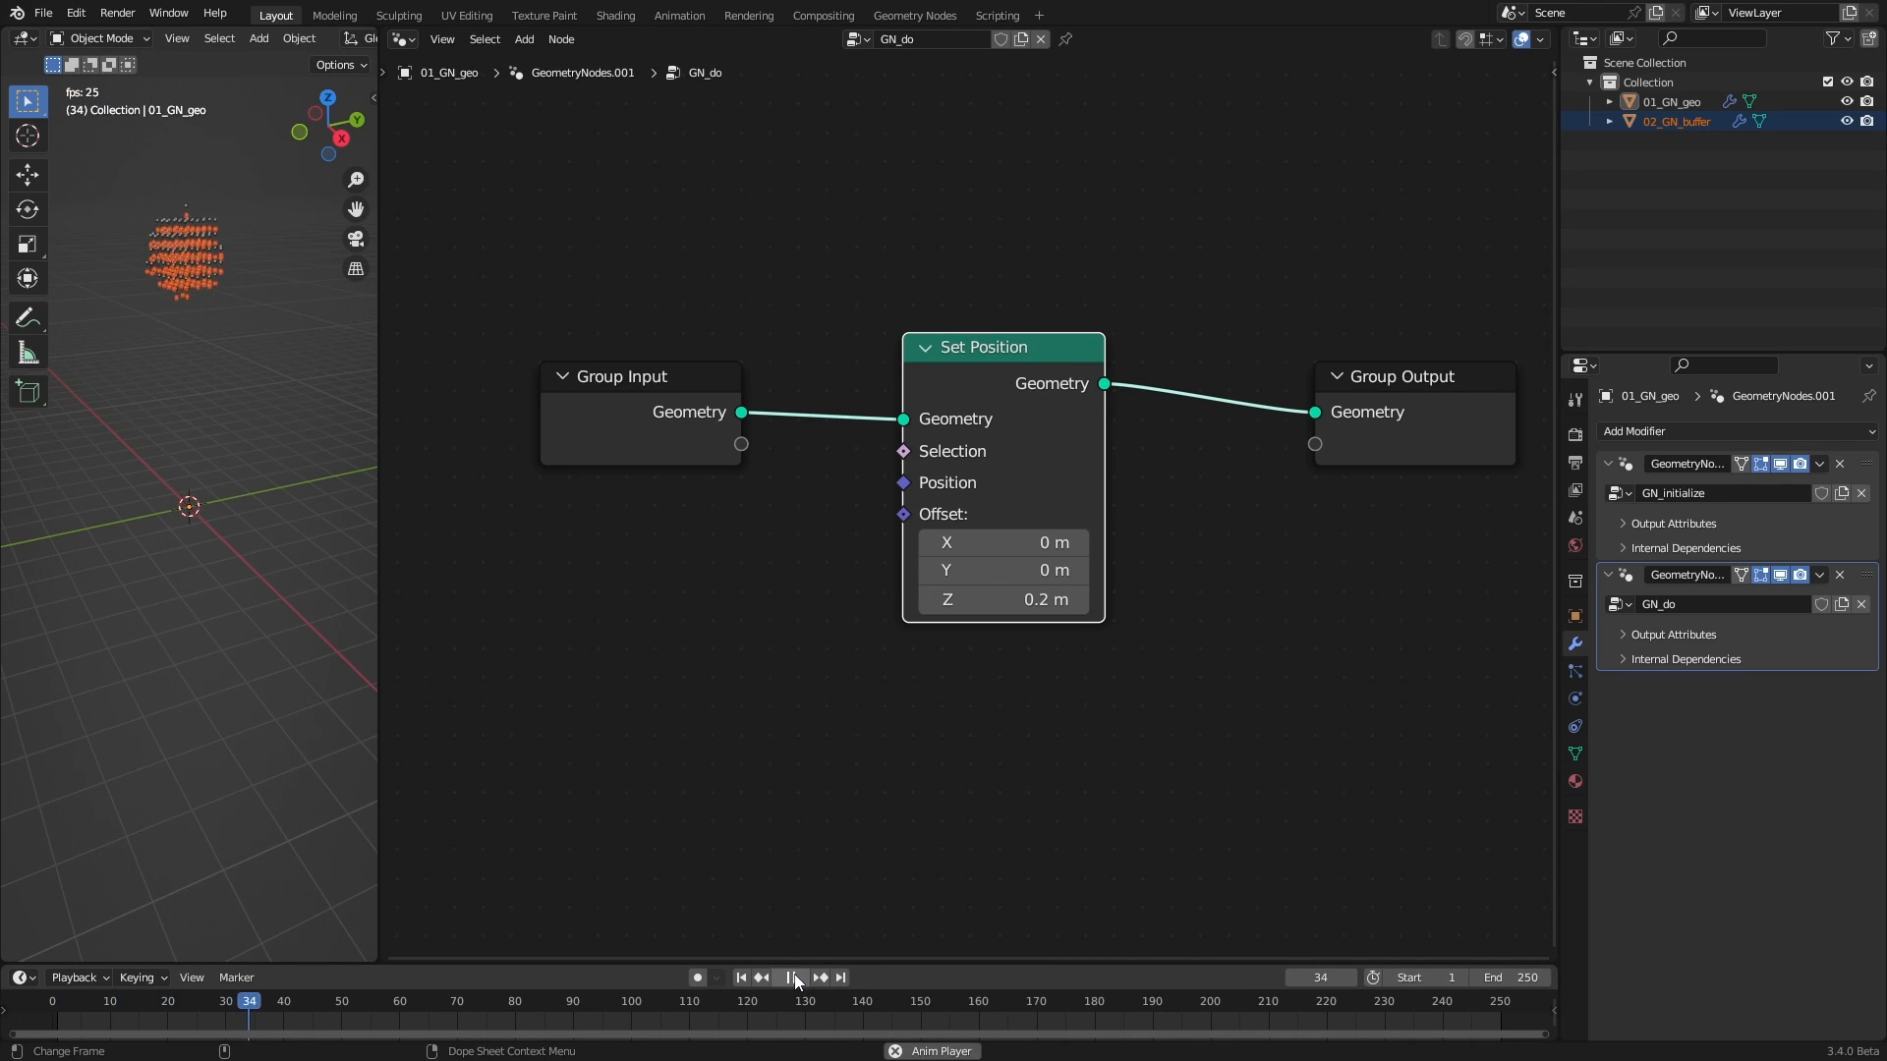
{"action": "left_click", "coordinate": [796, 977]}
{"action": "mouse_move", "coordinate": [216, 203]}
{"action": "middle_mouse_down", "text": "shift"}
{"action": "mouse_move", "coordinate": [202, 431]}
{"action": "mouse_move", "coordinate": [257, 332]}
{"action": "mouse_move", "coordinate": [214, 427]}
{"action": "middle_mouse_up", "text": "shift"}
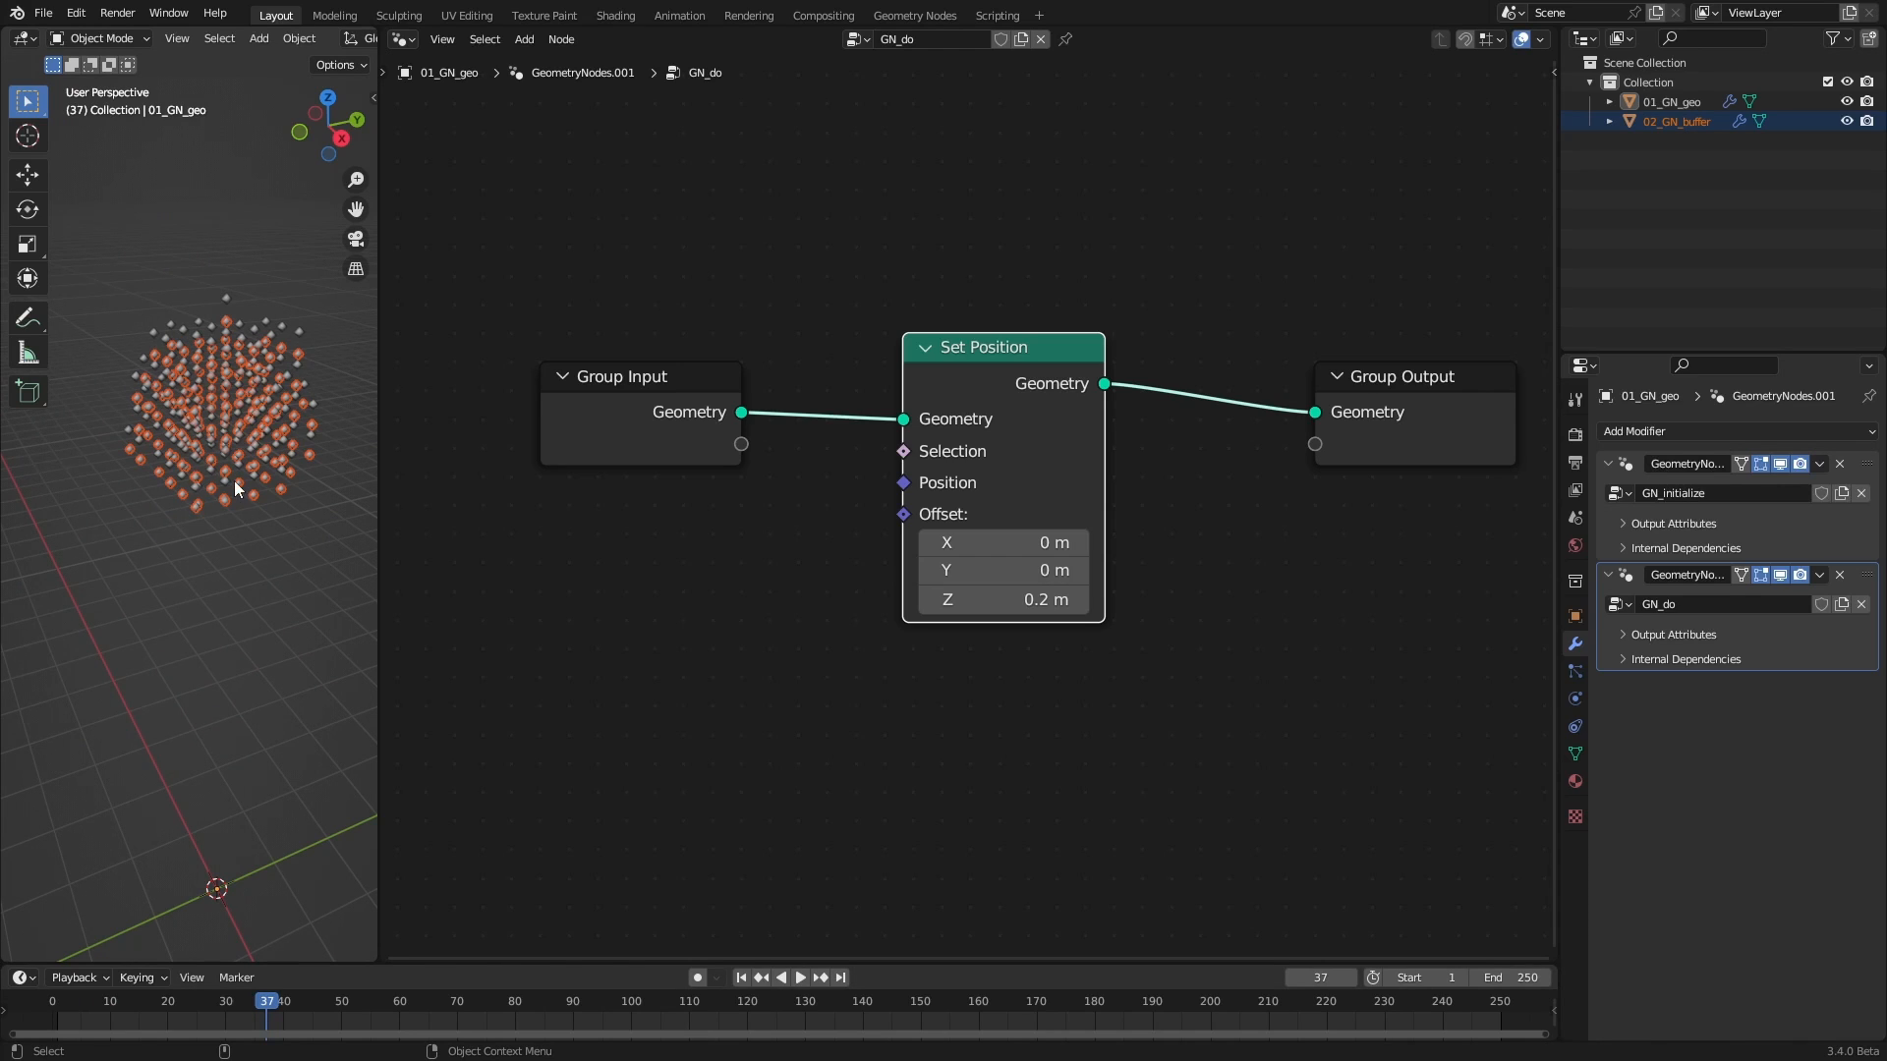
Review the GN_initialize and GN_do trees, and line up the Object Info node in GN_buffer with its Group Output
{"action": "left_click", "coordinate": [1764, 524]}
{"action": "key", "text": "Home"}
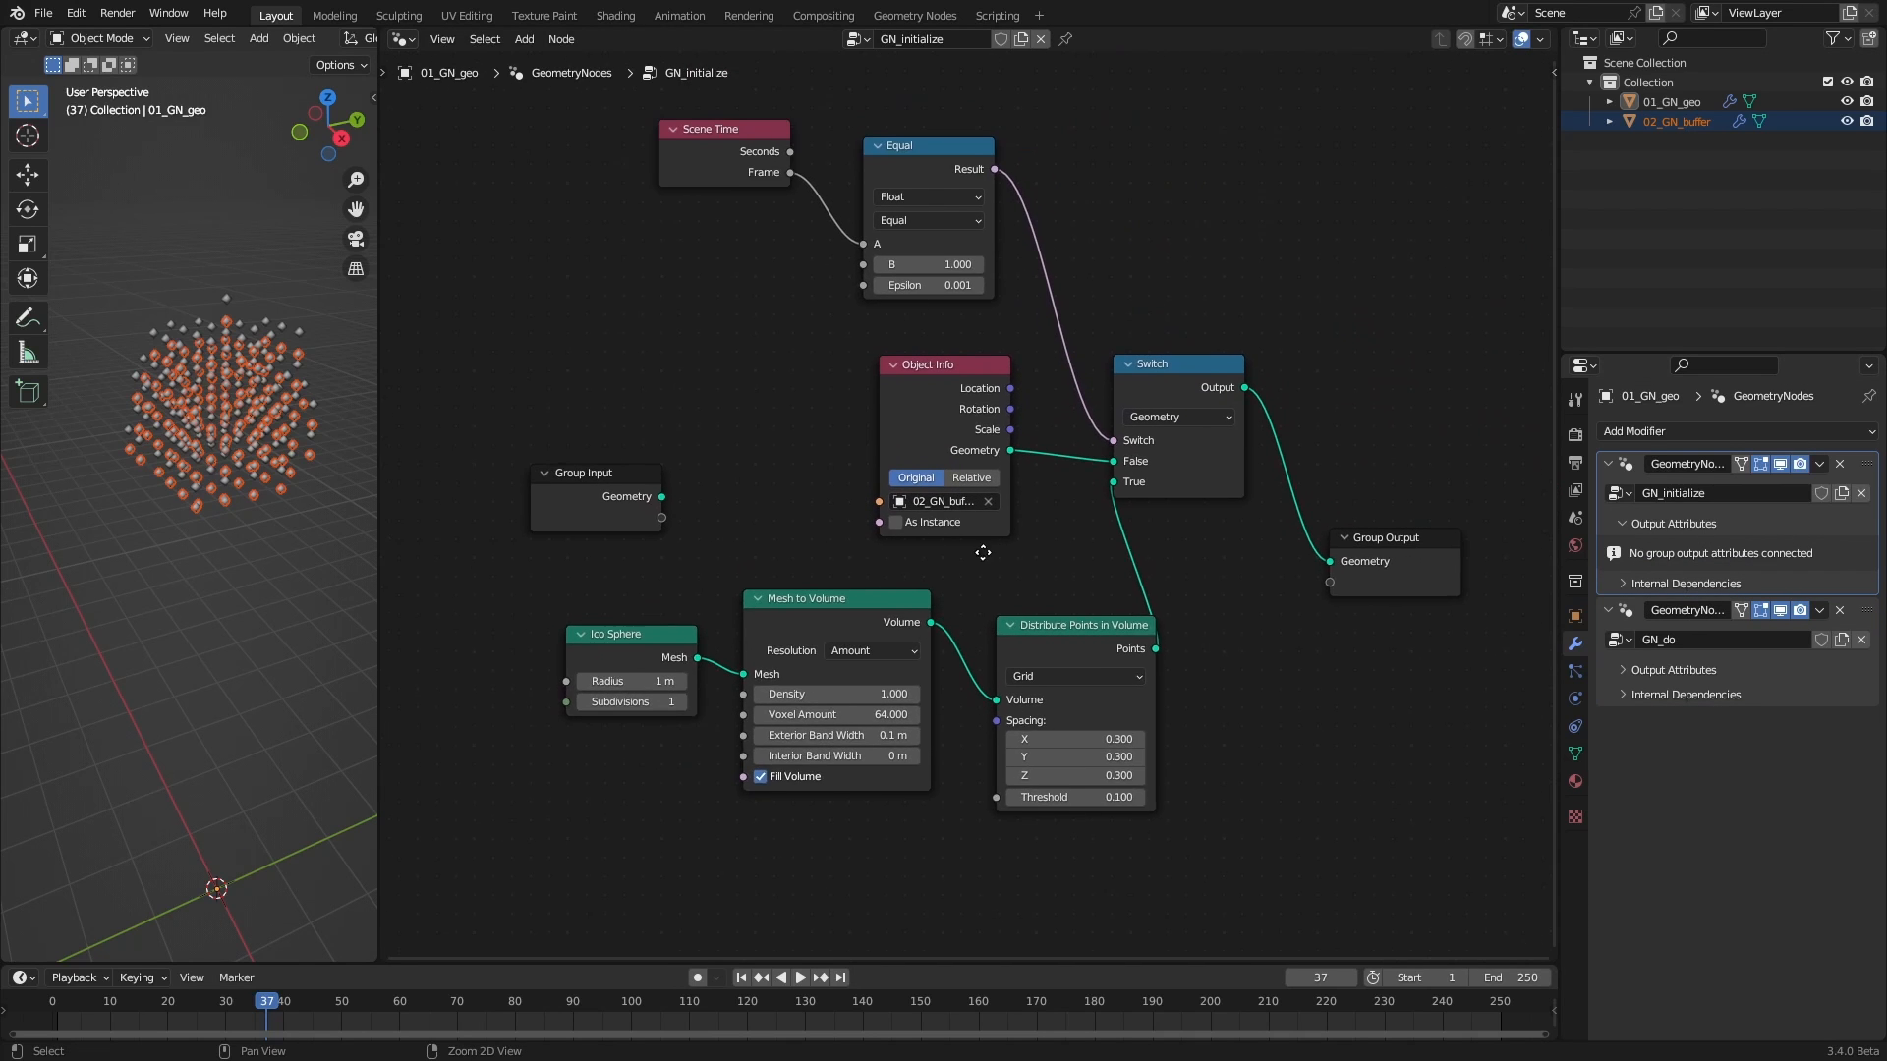
{"action": "left_click", "coordinate": [1769, 671]}
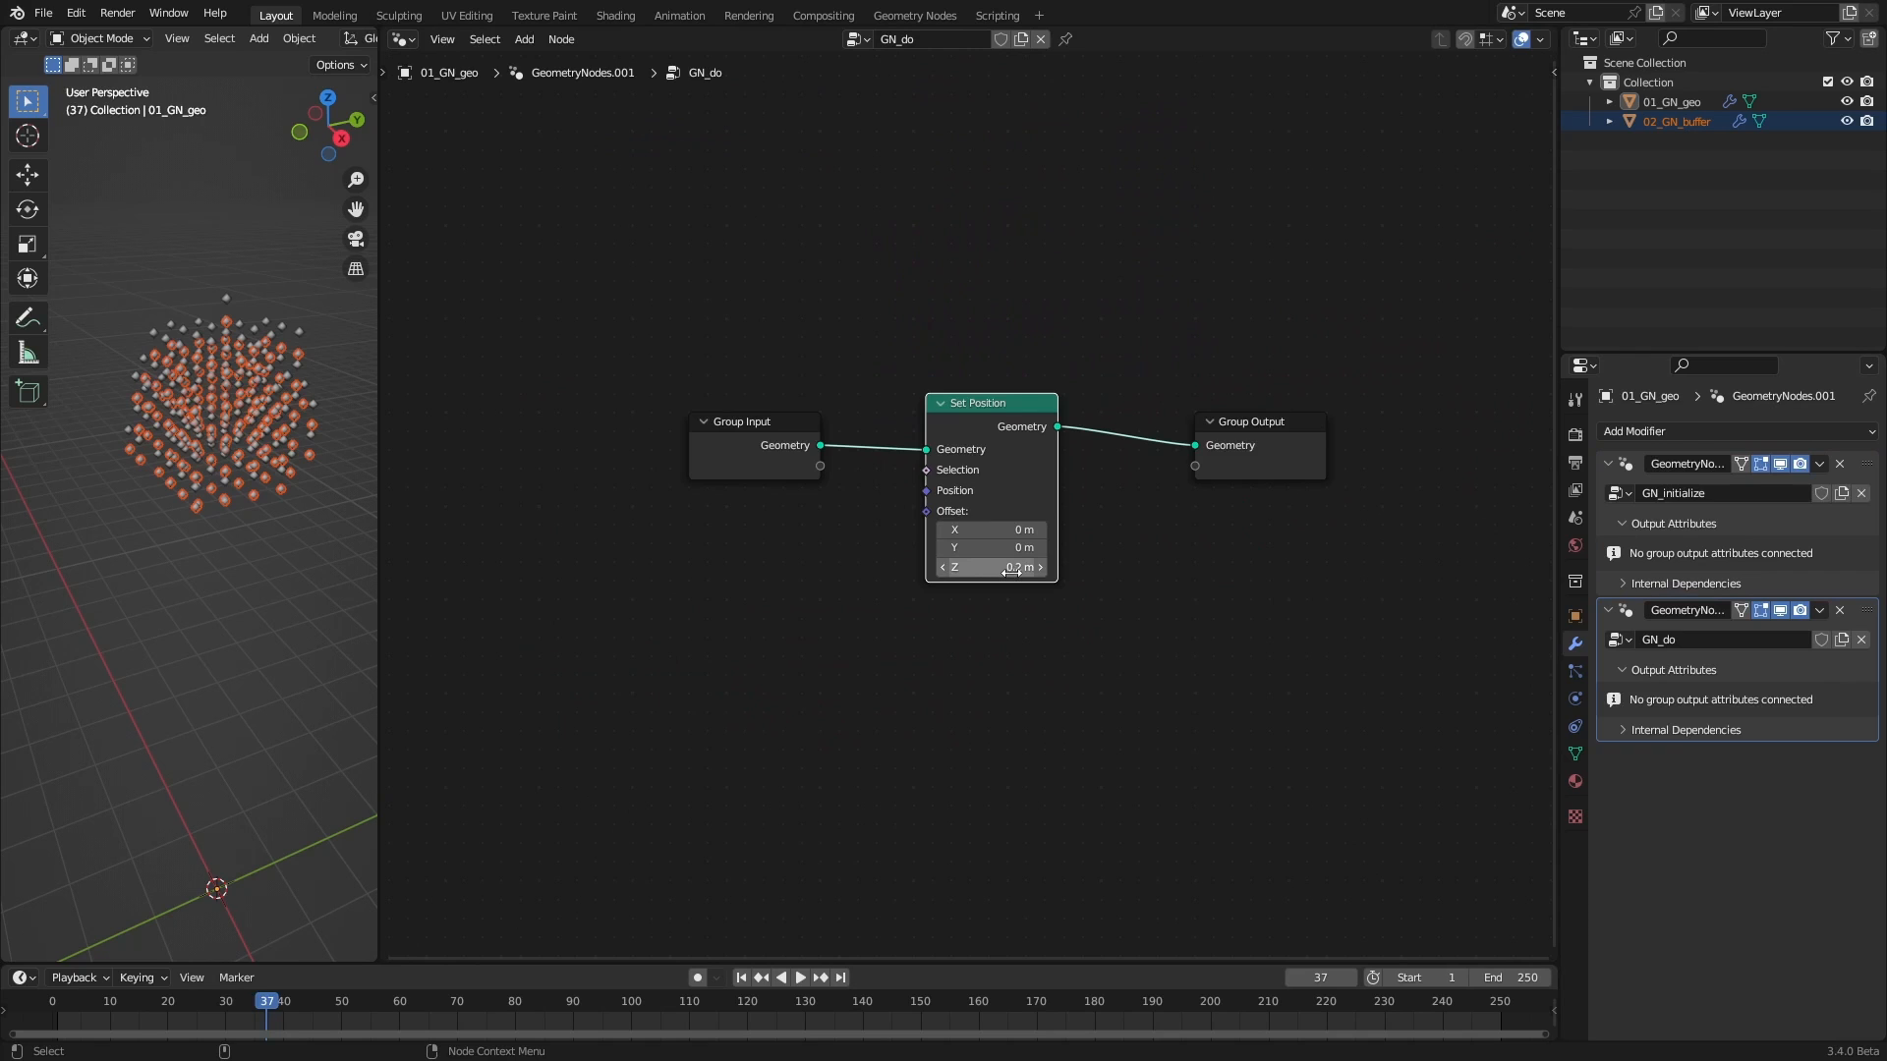
{"action": "left_click", "coordinate": [1684, 121]}
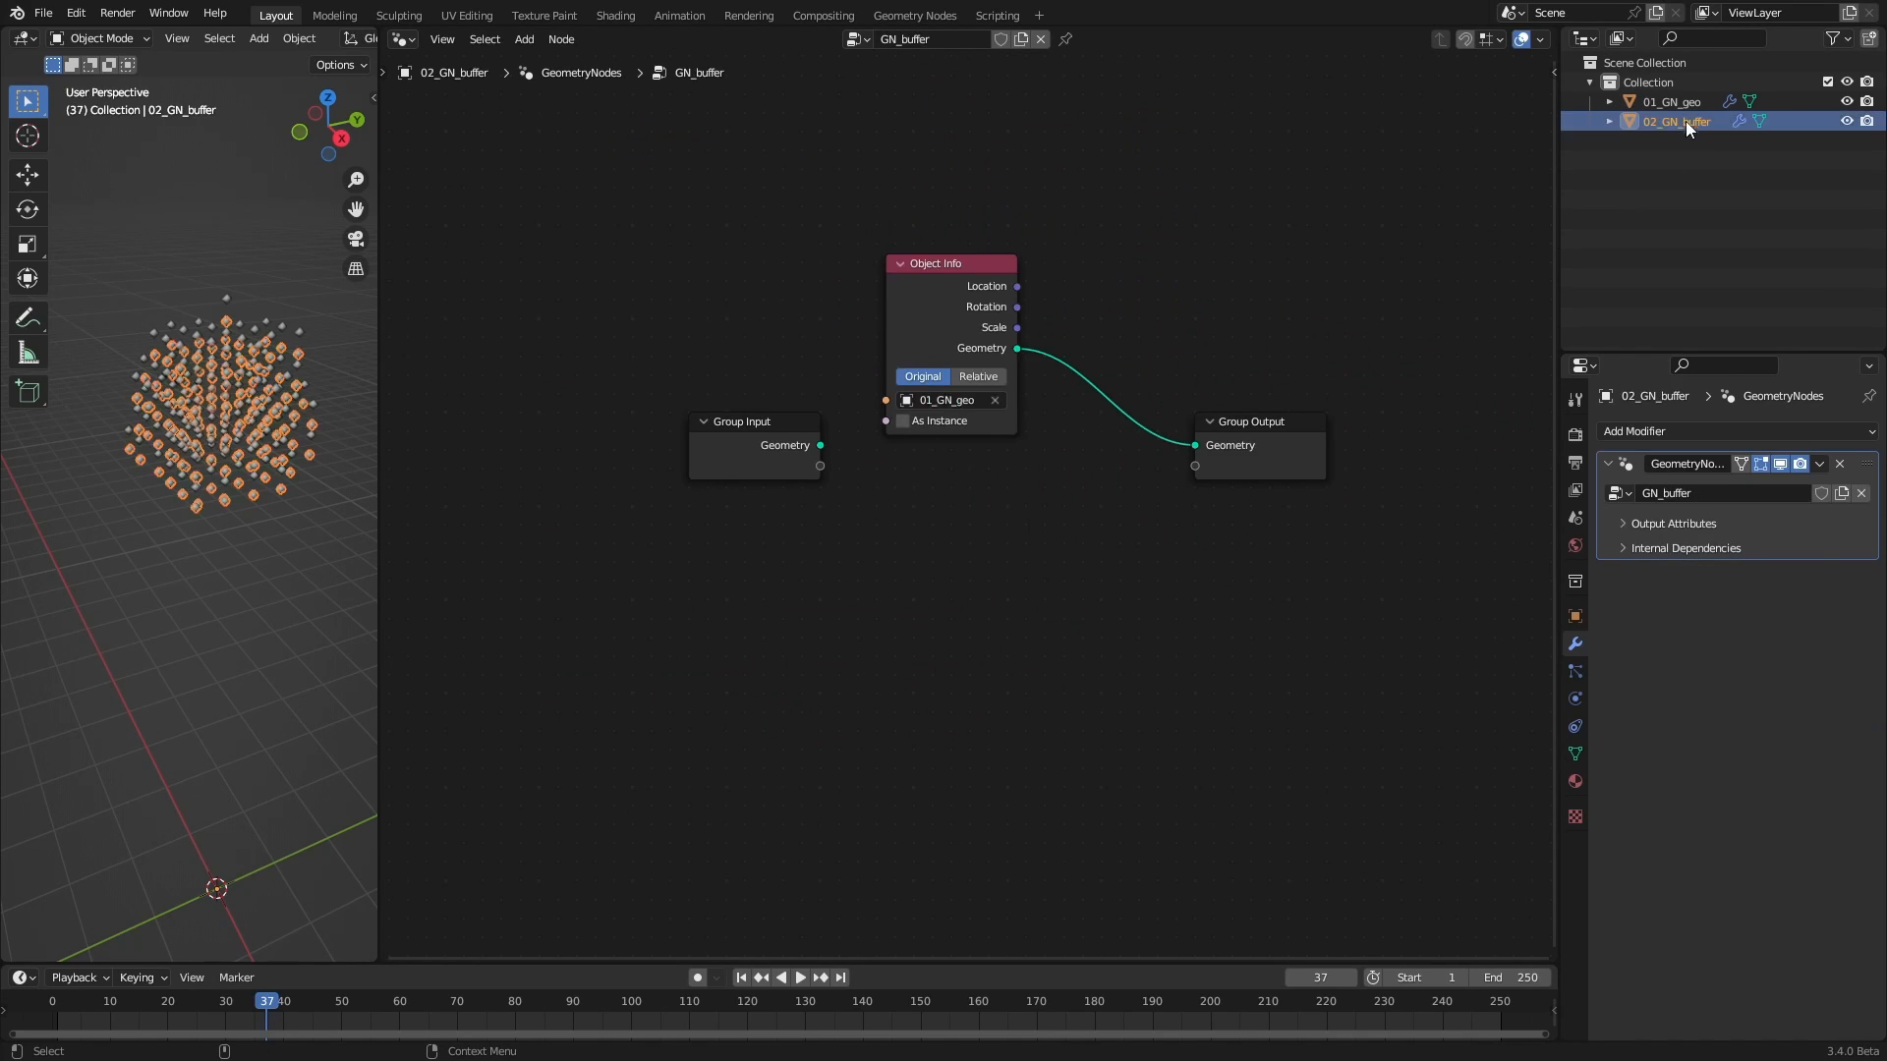
{"action": "left_click_drag", "start_coordinate": [948, 281], "coordinate": [954, 361]}
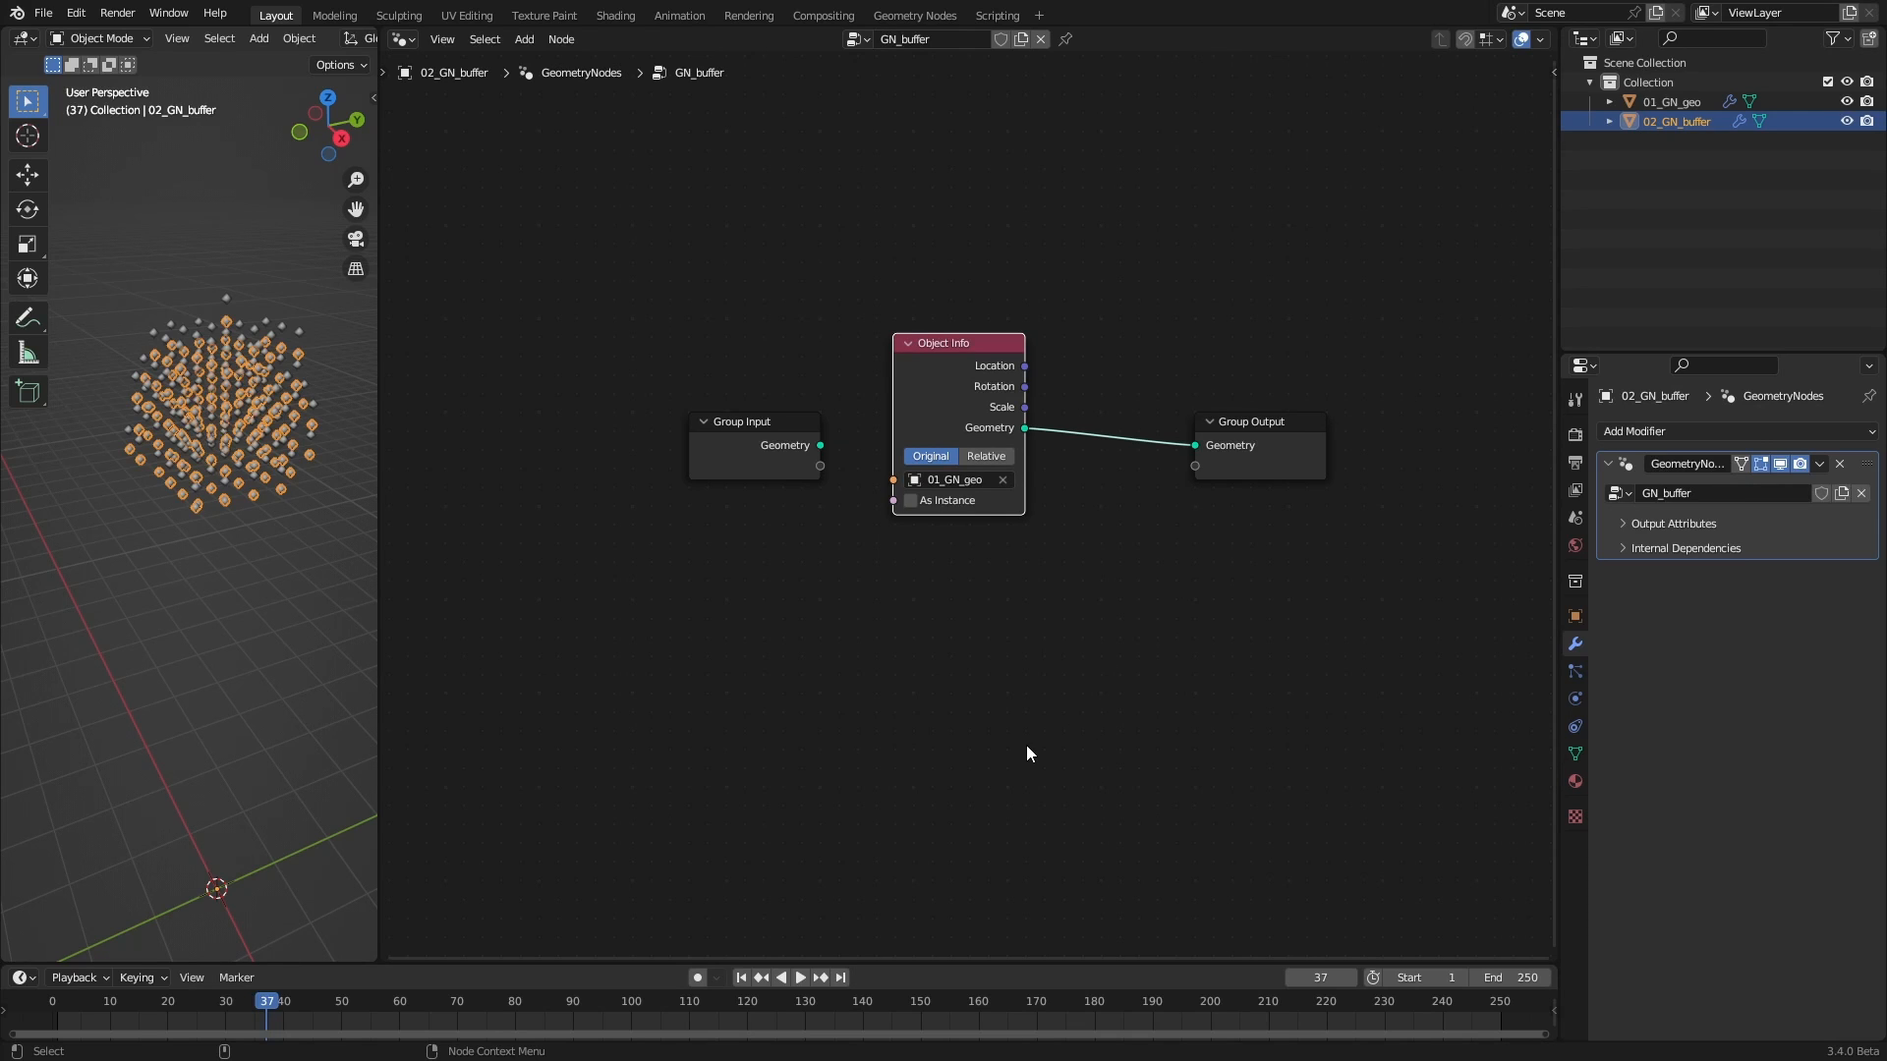
Return to the GN_do tree of 01_GN_geo by way of GN_initialize, and hide 02_GN_buffer in the viewport
{"action": "left_click", "coordinate": [1688, 102]}
{"action": "left_click", "coordinate": [1726, 531]}
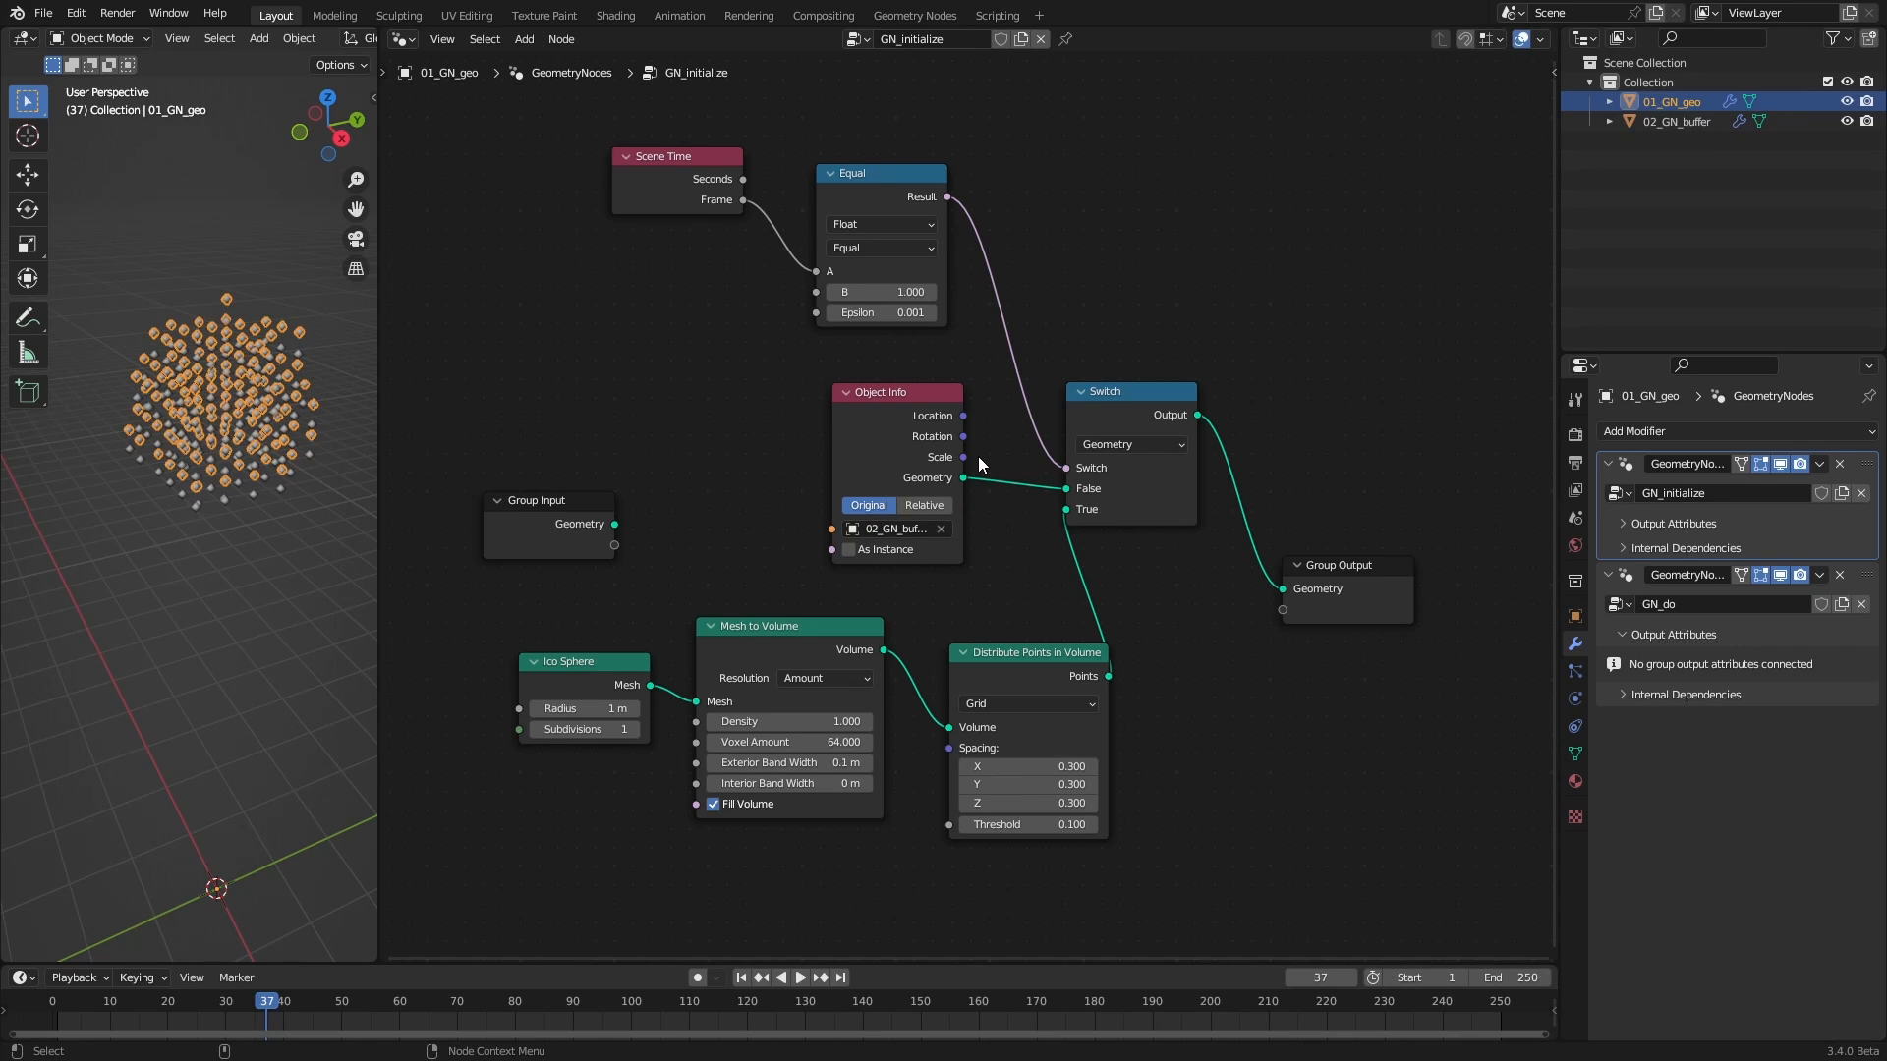
{"action": "left_click", "coordinate": [1754, 633]}
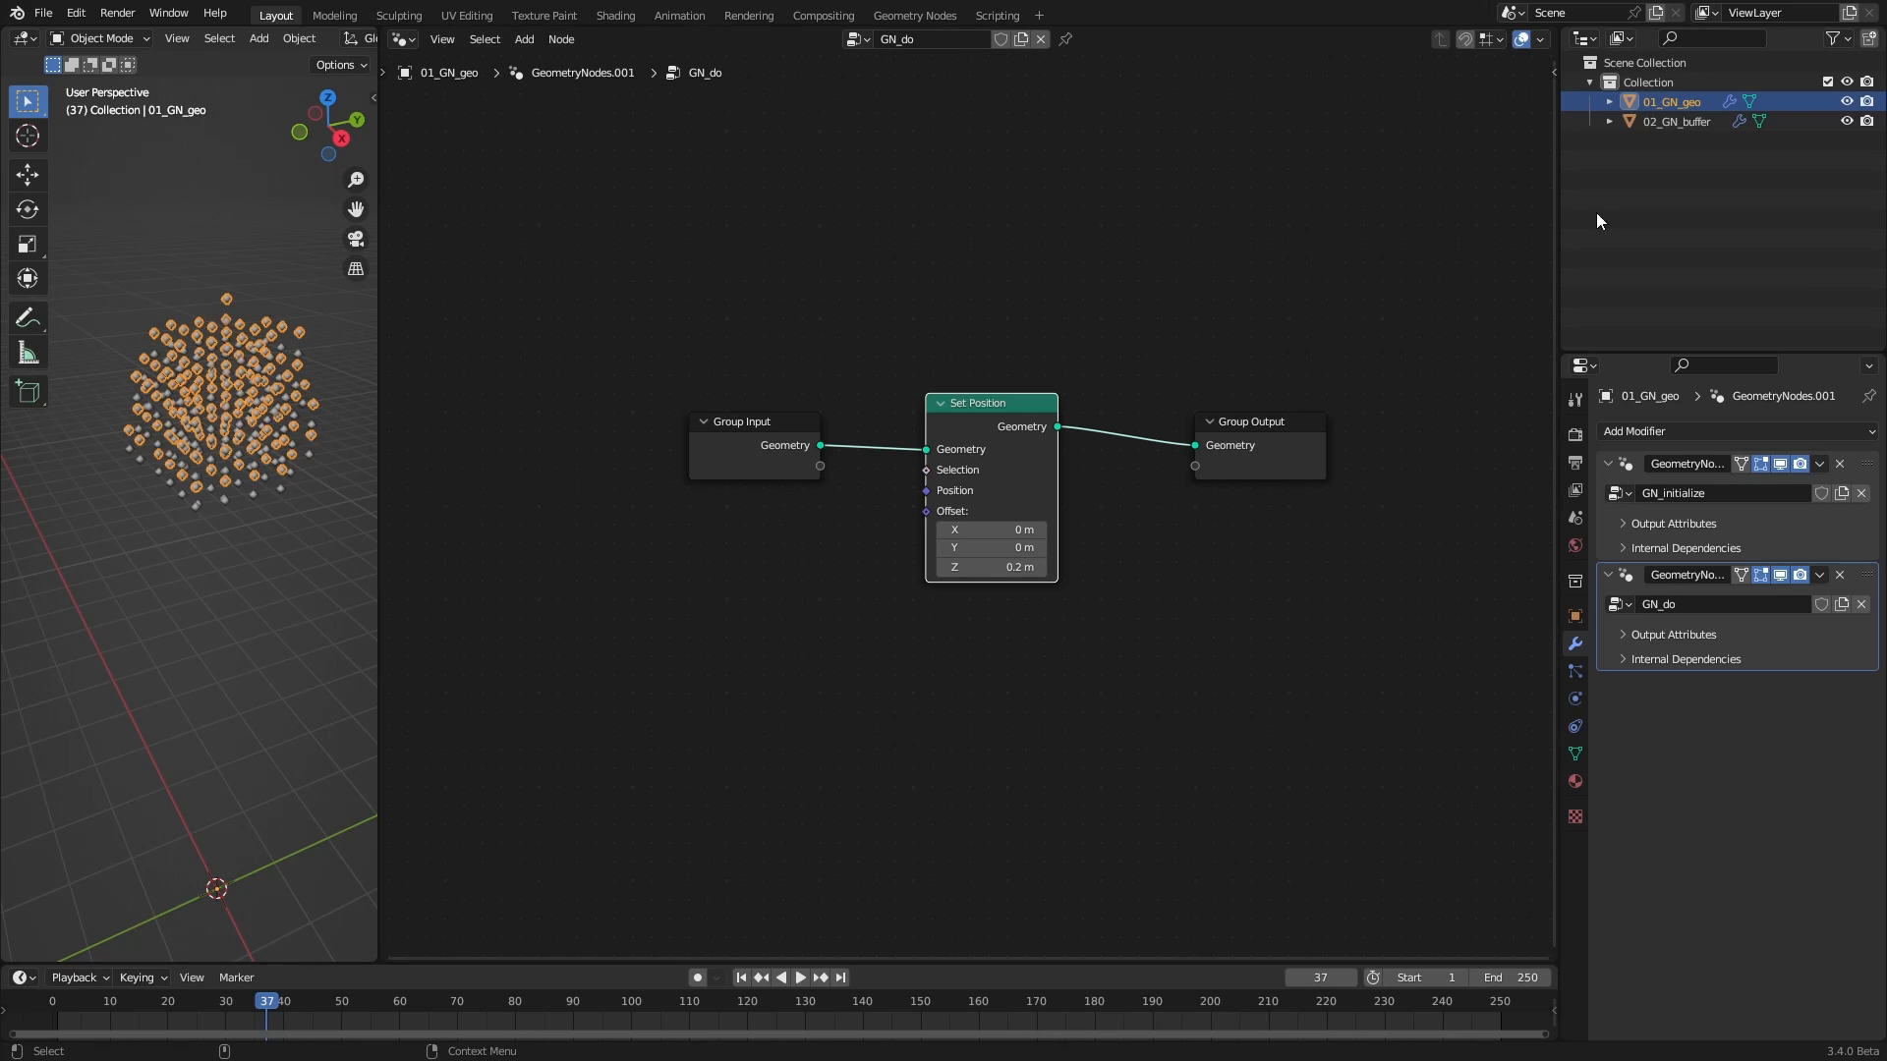
{"action": "left_click", "coordinate": [1846, 120]}
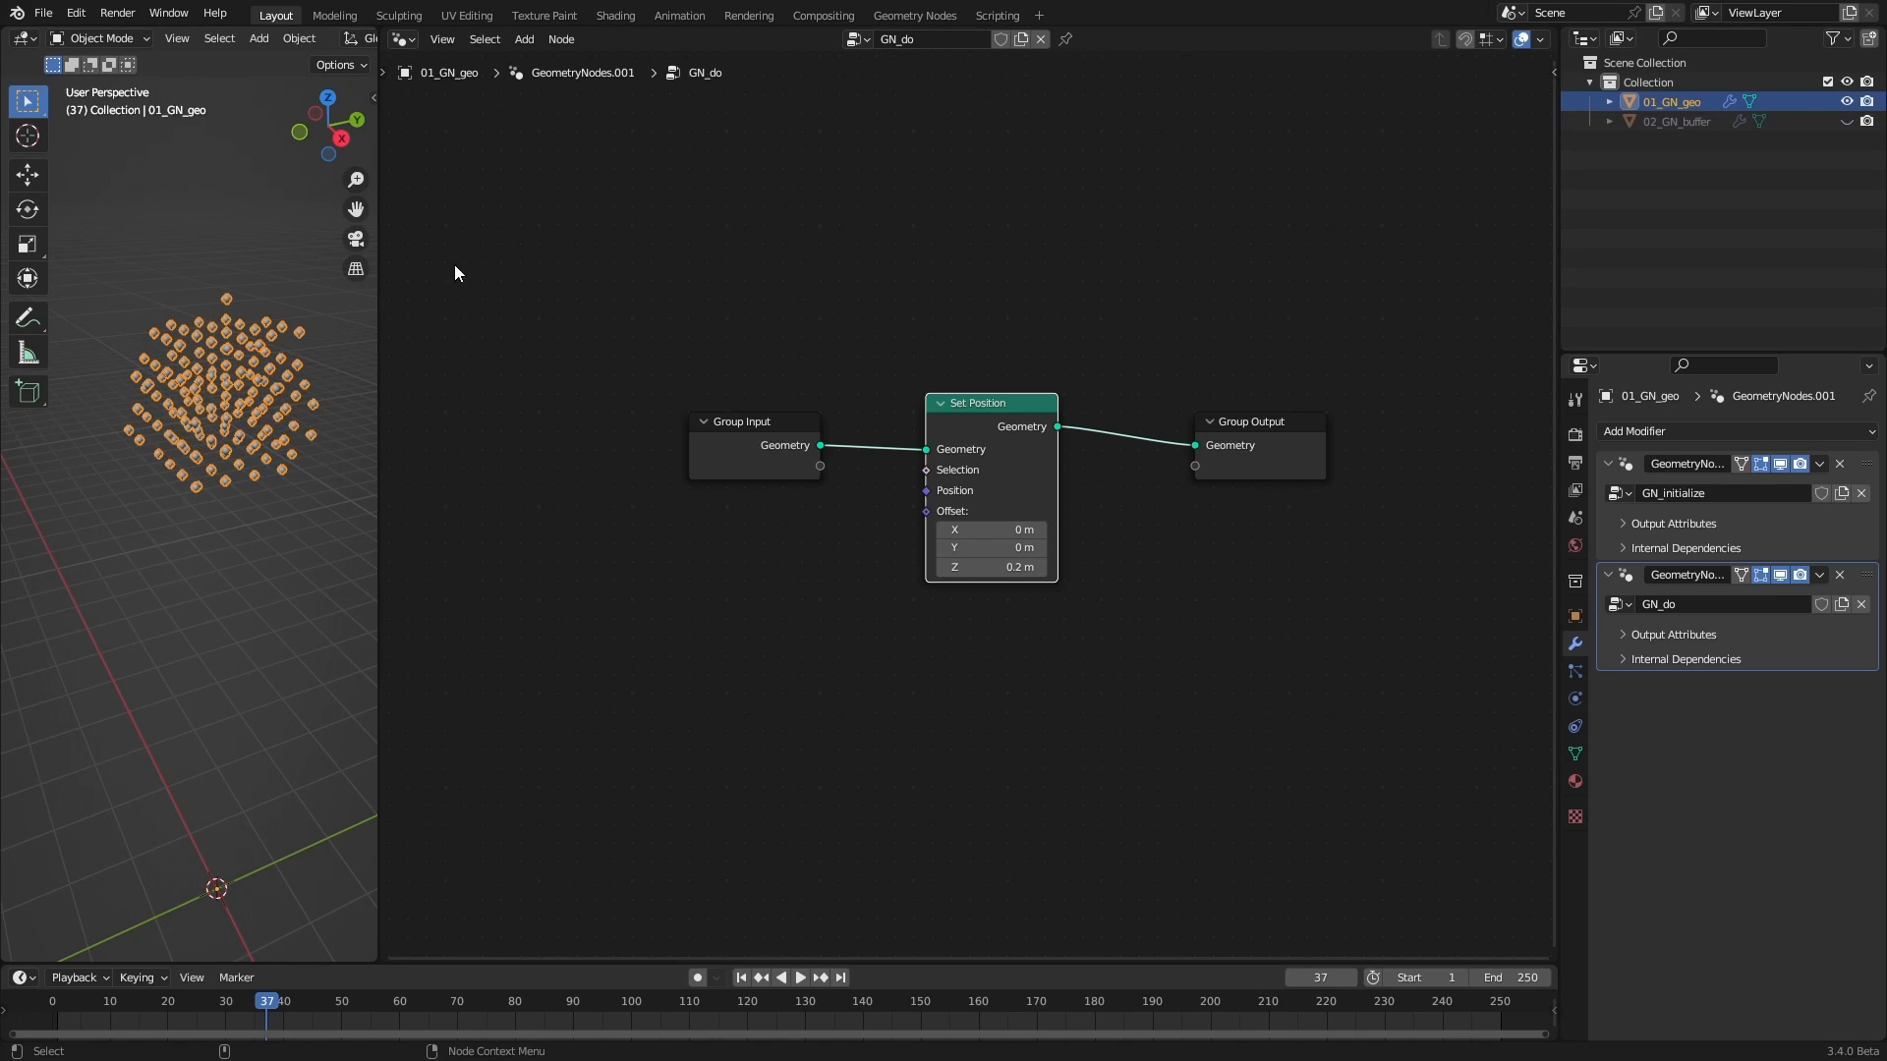
Play the animation from the start with only 01_GN_geo shown, and rewind to frame 1
{"action": "left_click", "coordinate": [741, 976]}
{"action": "left_click", "coordinate": [799, 977]}
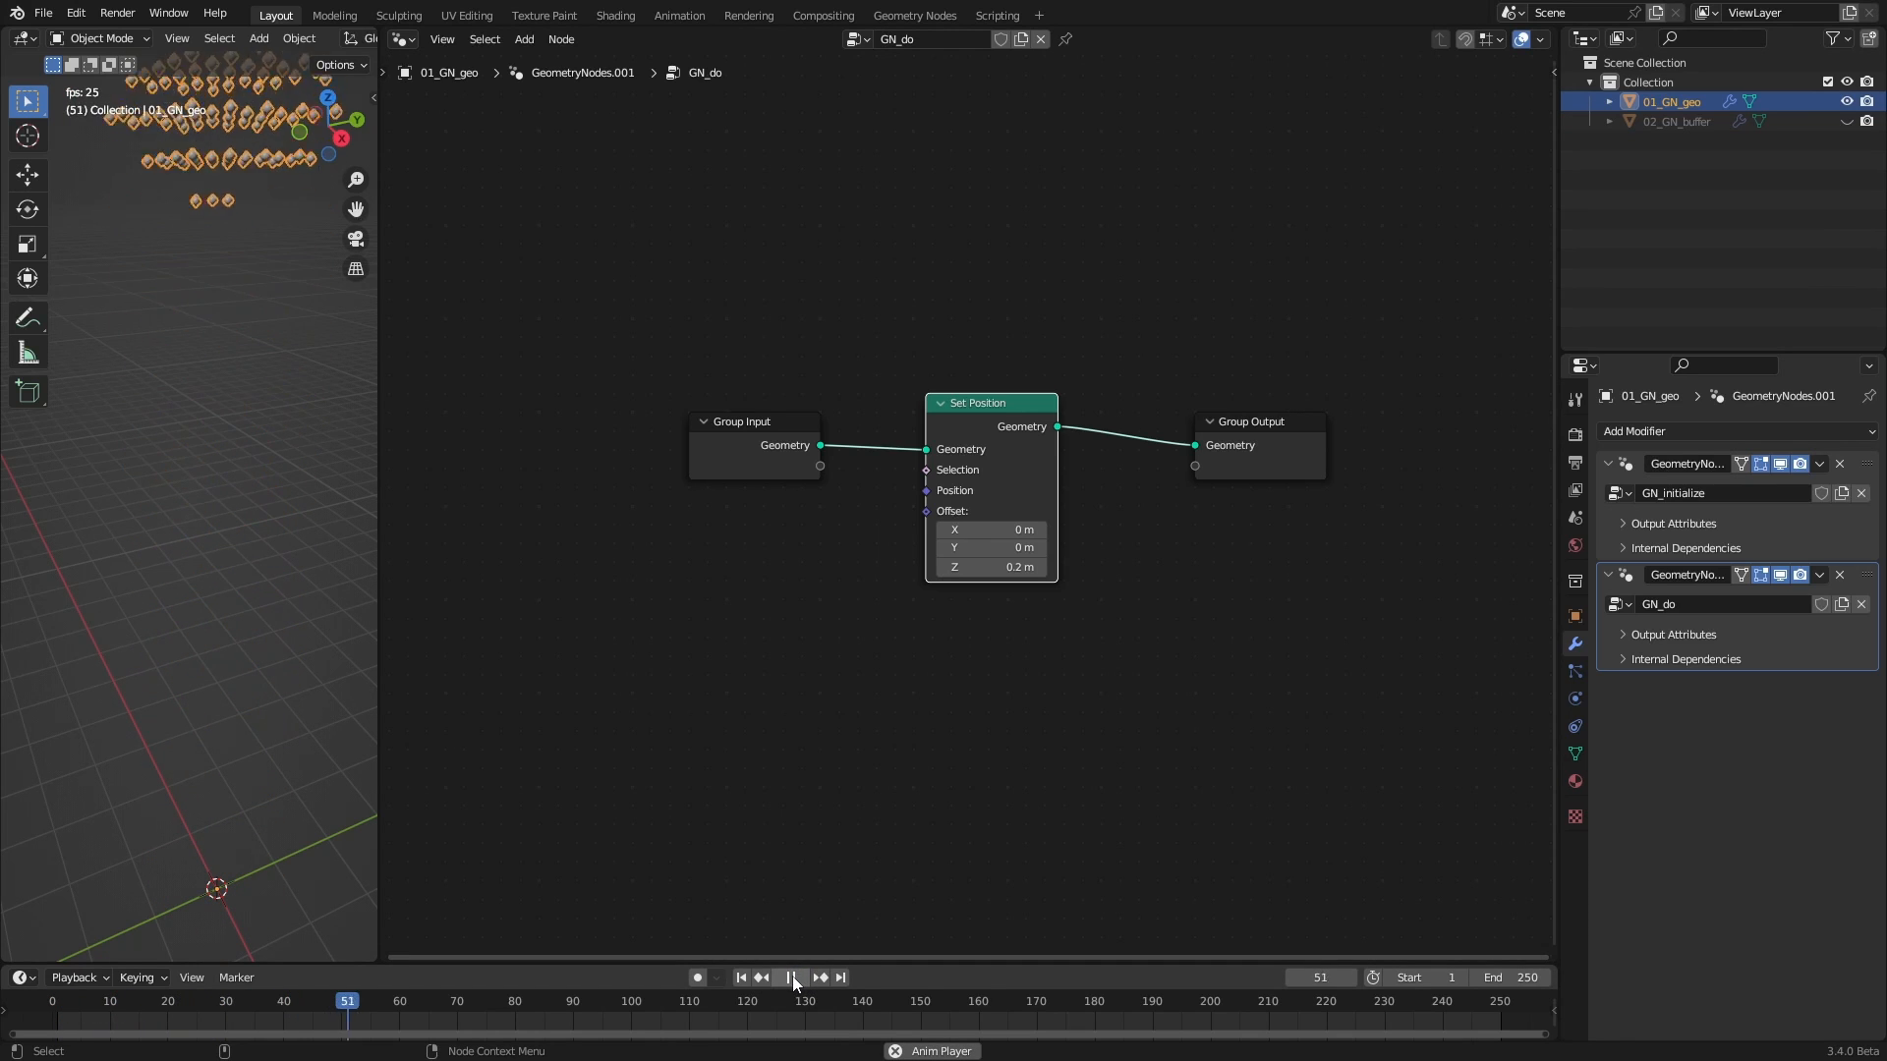
{"action": "left_click", "coordinate": [792, 976]}
{"action": "left_click", "coordinate": [741, 977]}
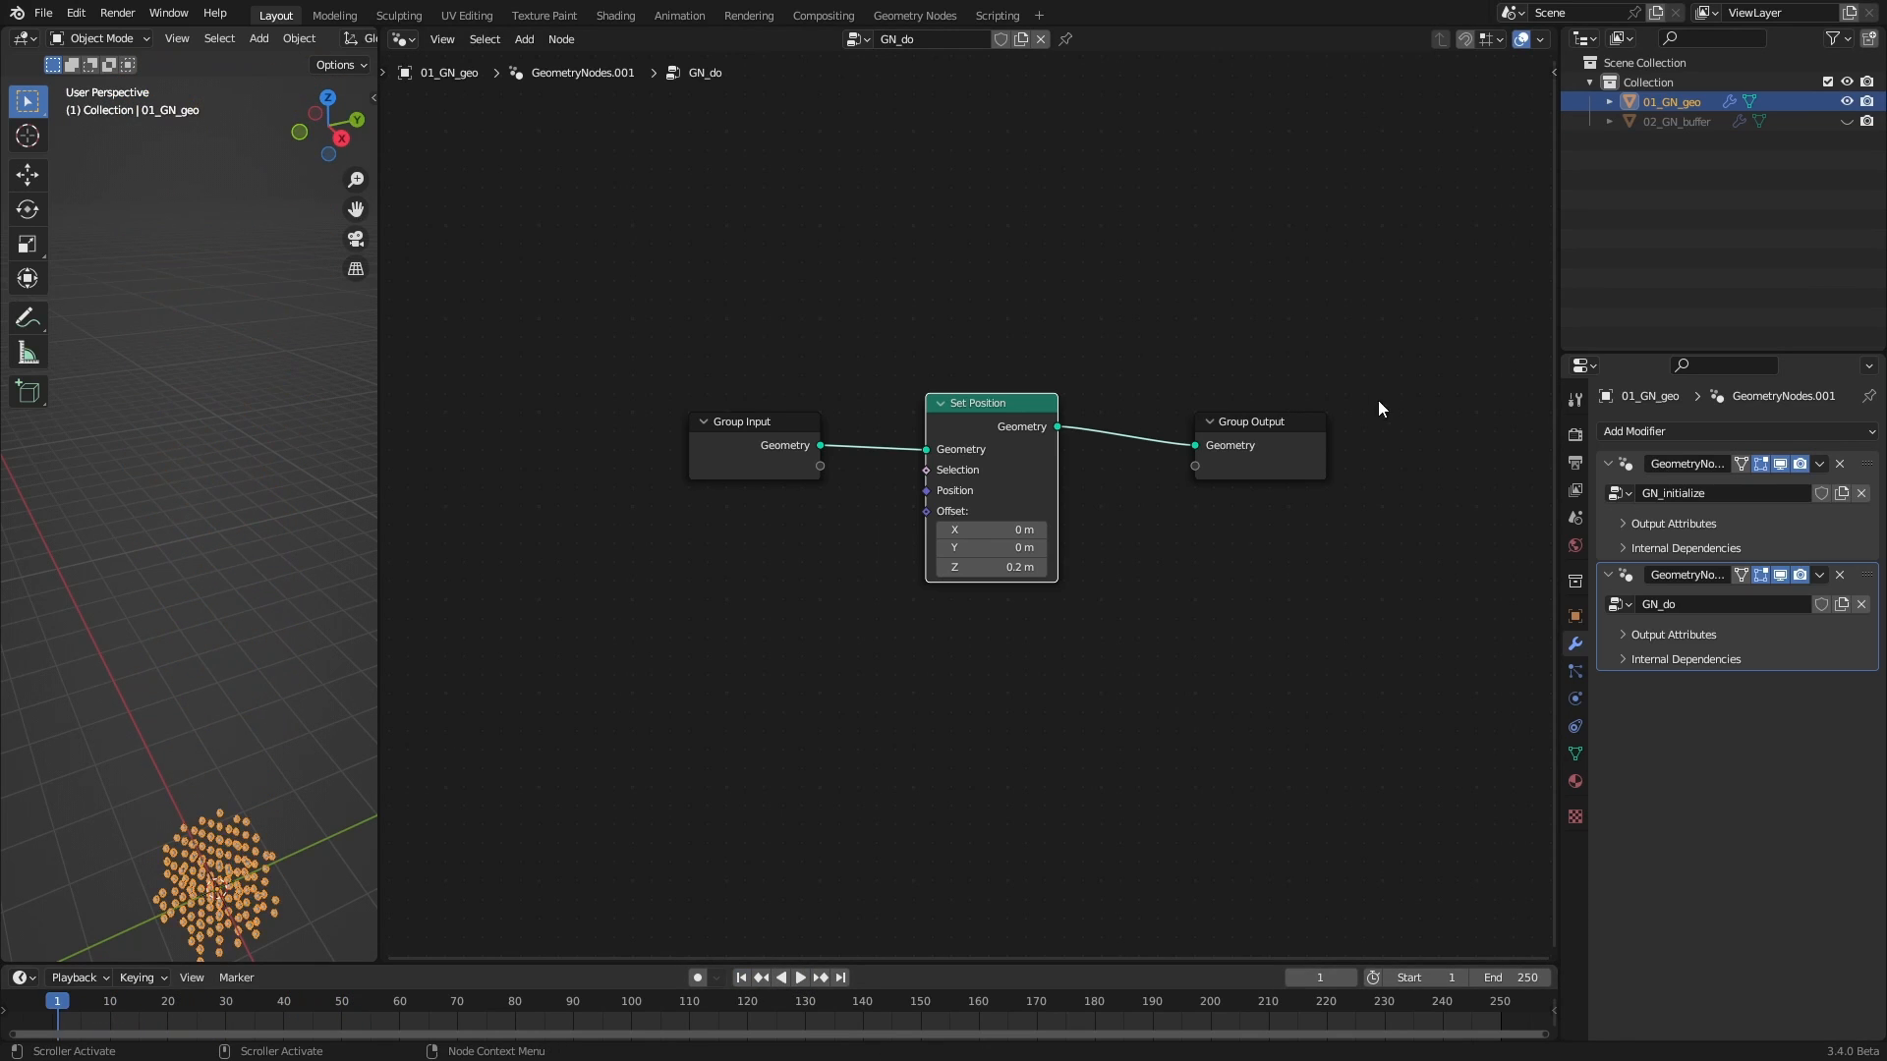
Add a Position node to GN_do, below the Group Input
{"action": "middle_click_drag", "start_coordinate": [1067, 570], "coordinate": [959, 469]}
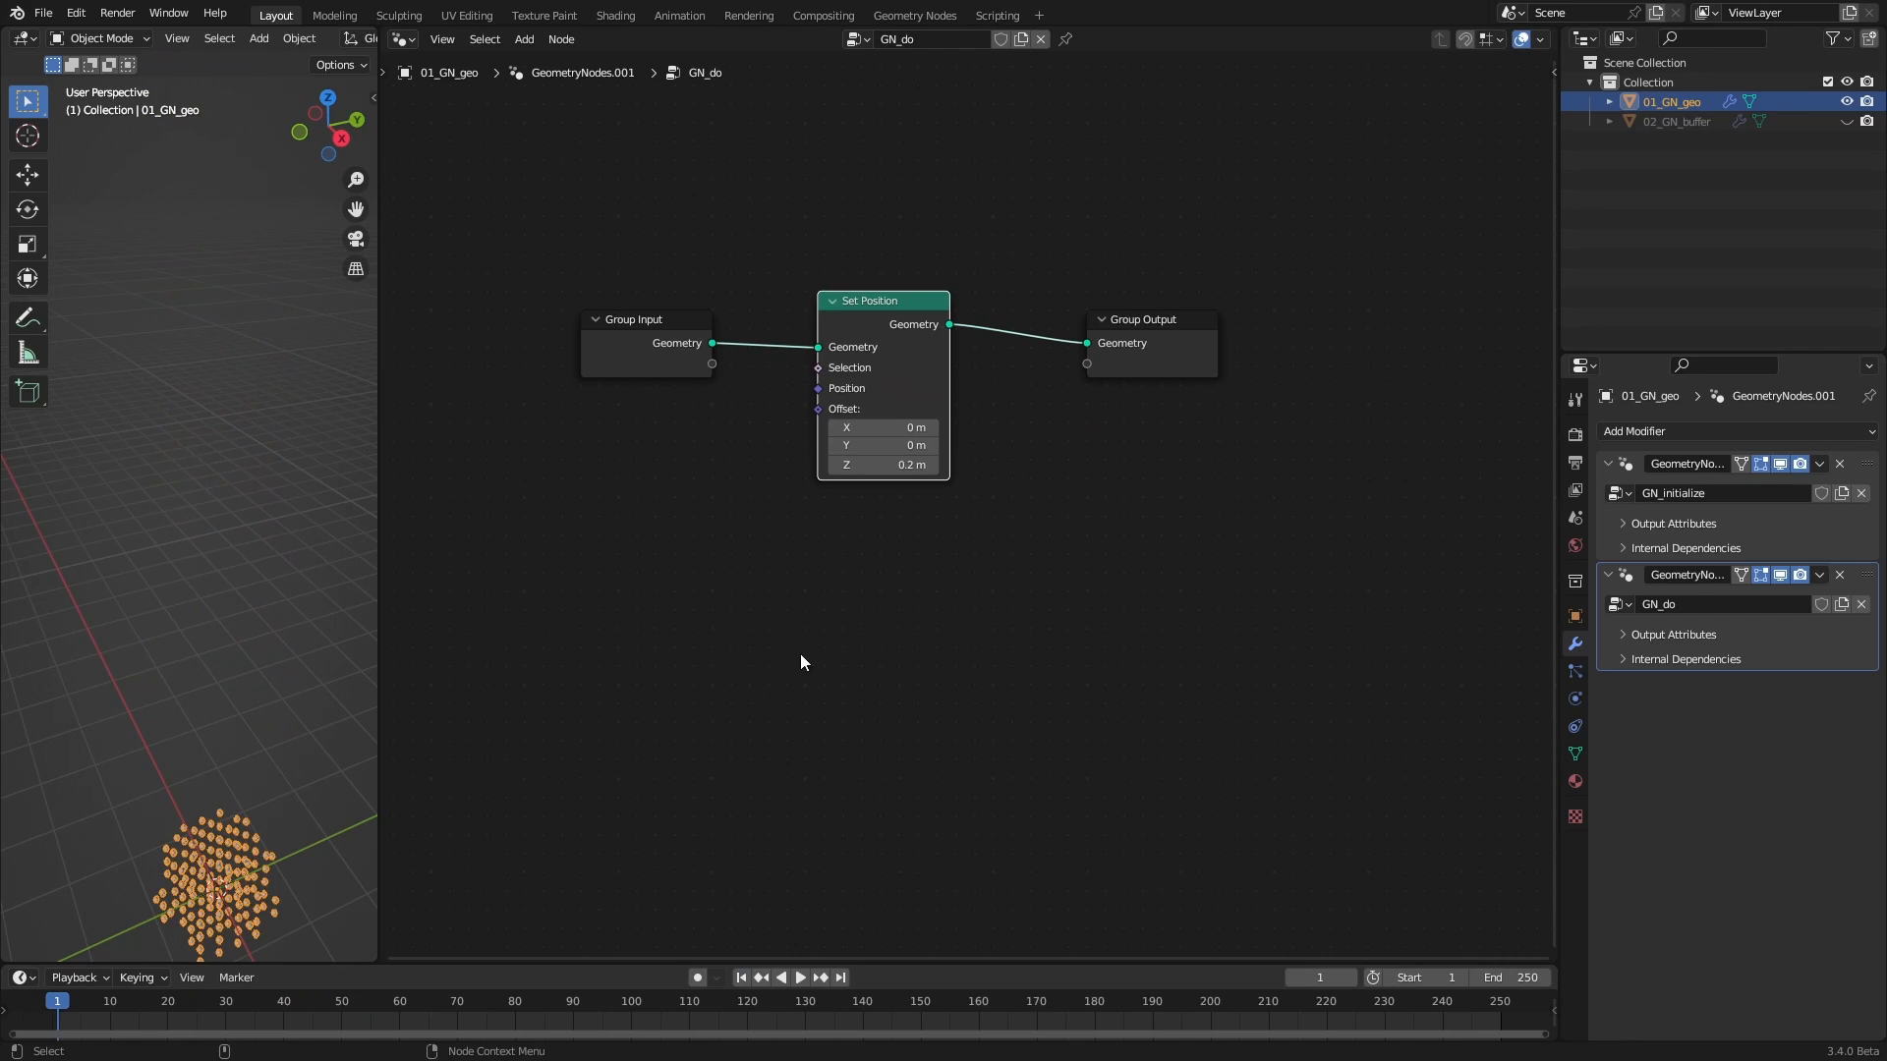
{"action": "left_click", "coordinate": [727, 632]}
{"action": "key", "text": "shift+a"}
{"action": "left_click", "coordinate": [670, 603]}
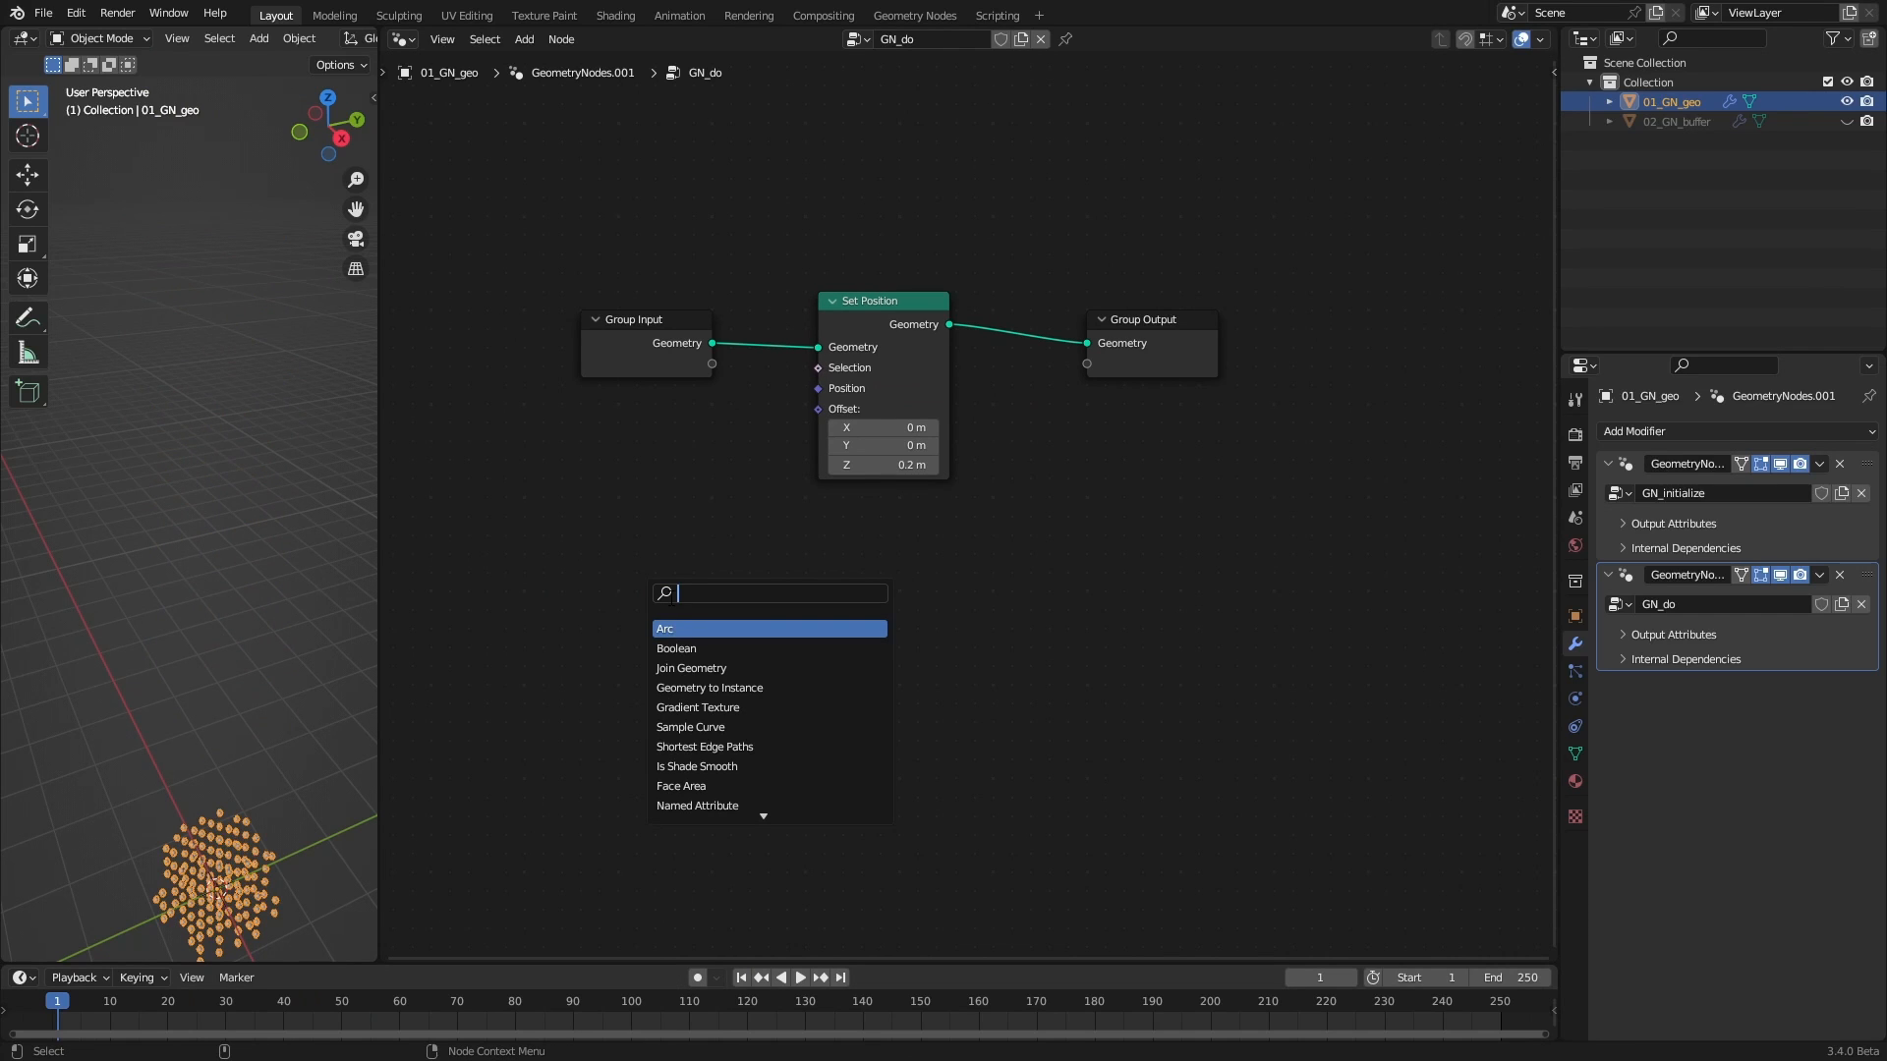
{"action": "type", "text": "posi"}
{"action": "key", "text": "Return"}
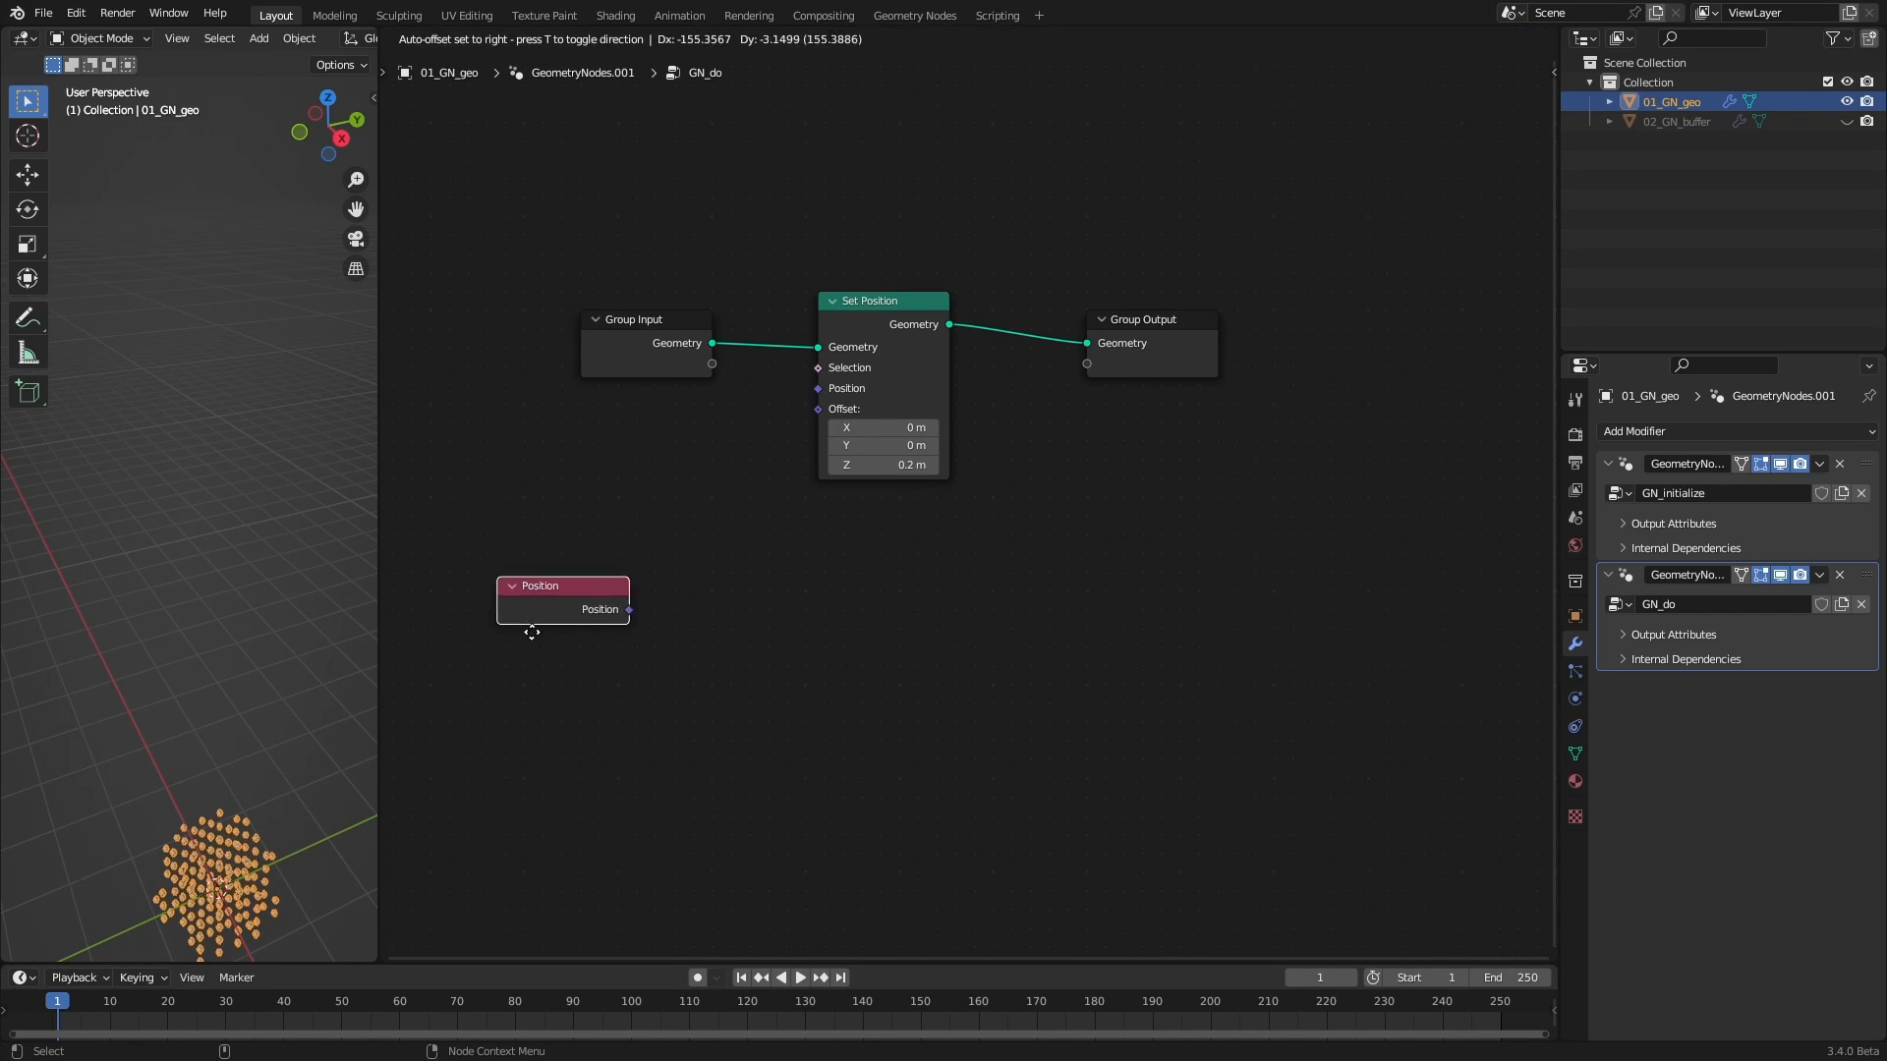
{"action": "left_click", "coordinate": [521, 621]}
Add a Noise Texture node to GN_do beside the Position node and feed Position into its Vector input
{"action": "key", "text": "shift+a"}
{"action": "left_click", "coordinate": [566, 597]}
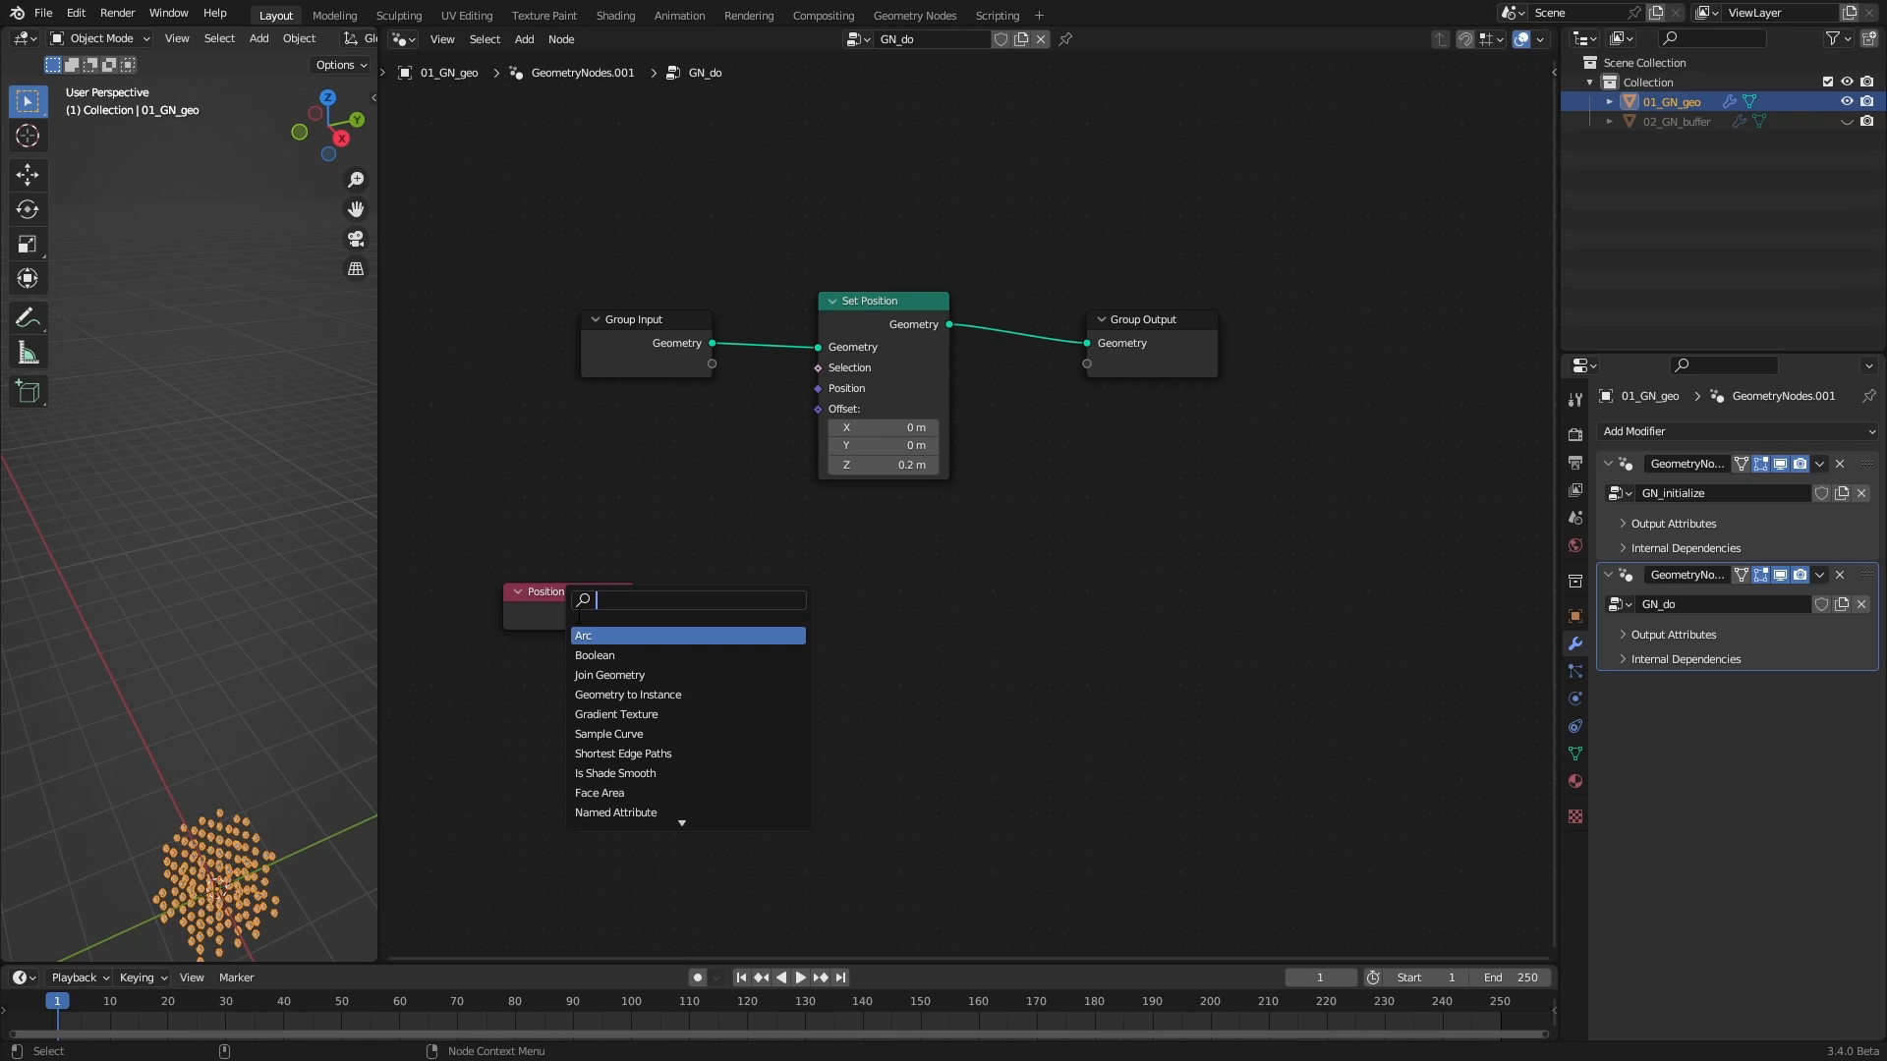
{"action": "type", "text": "noise"}
{"action": "key", "text": "Return"}
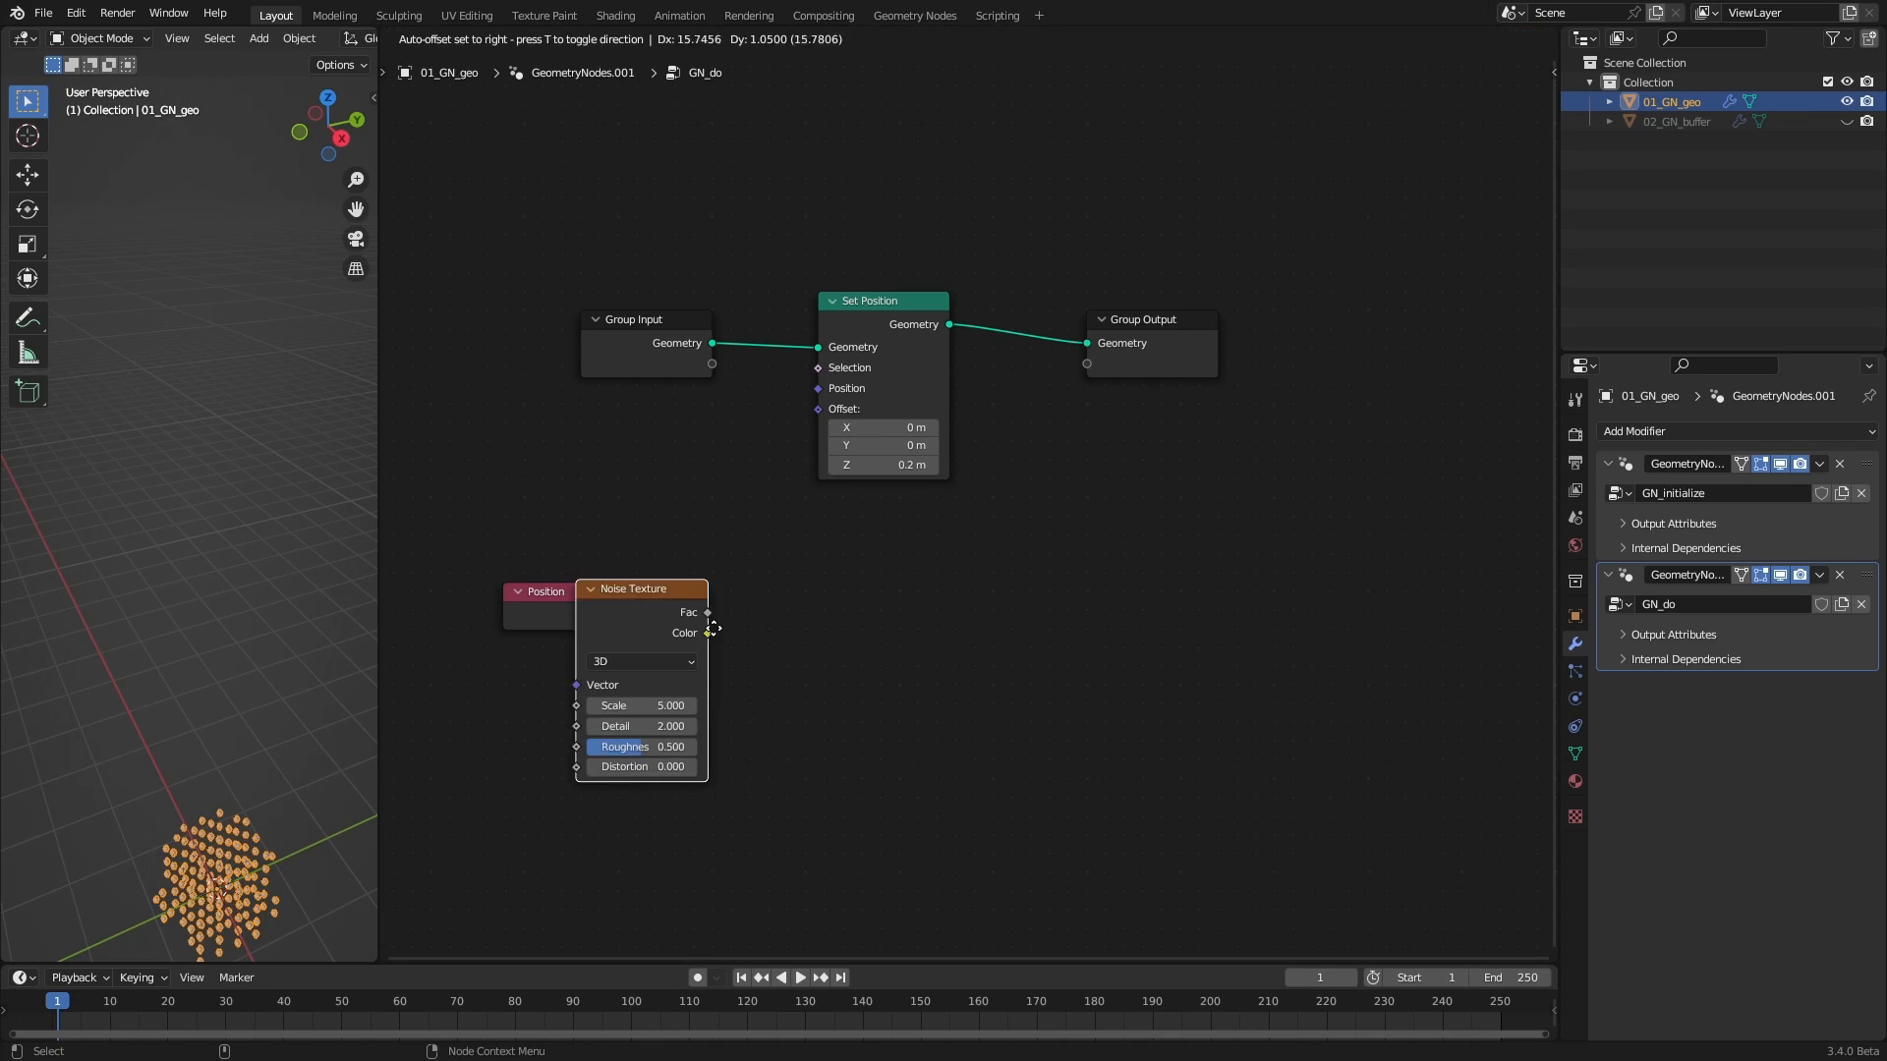
{"action": "left_click", "coordinate": [629, 633]}
{"action": "left_click_drag", "start_coordinate": [635, 615], "coordinate": [744, 678]}
{"action": "left_click_drag", "start_coordinate": [786, 597], "coordinate": [734, 601]}
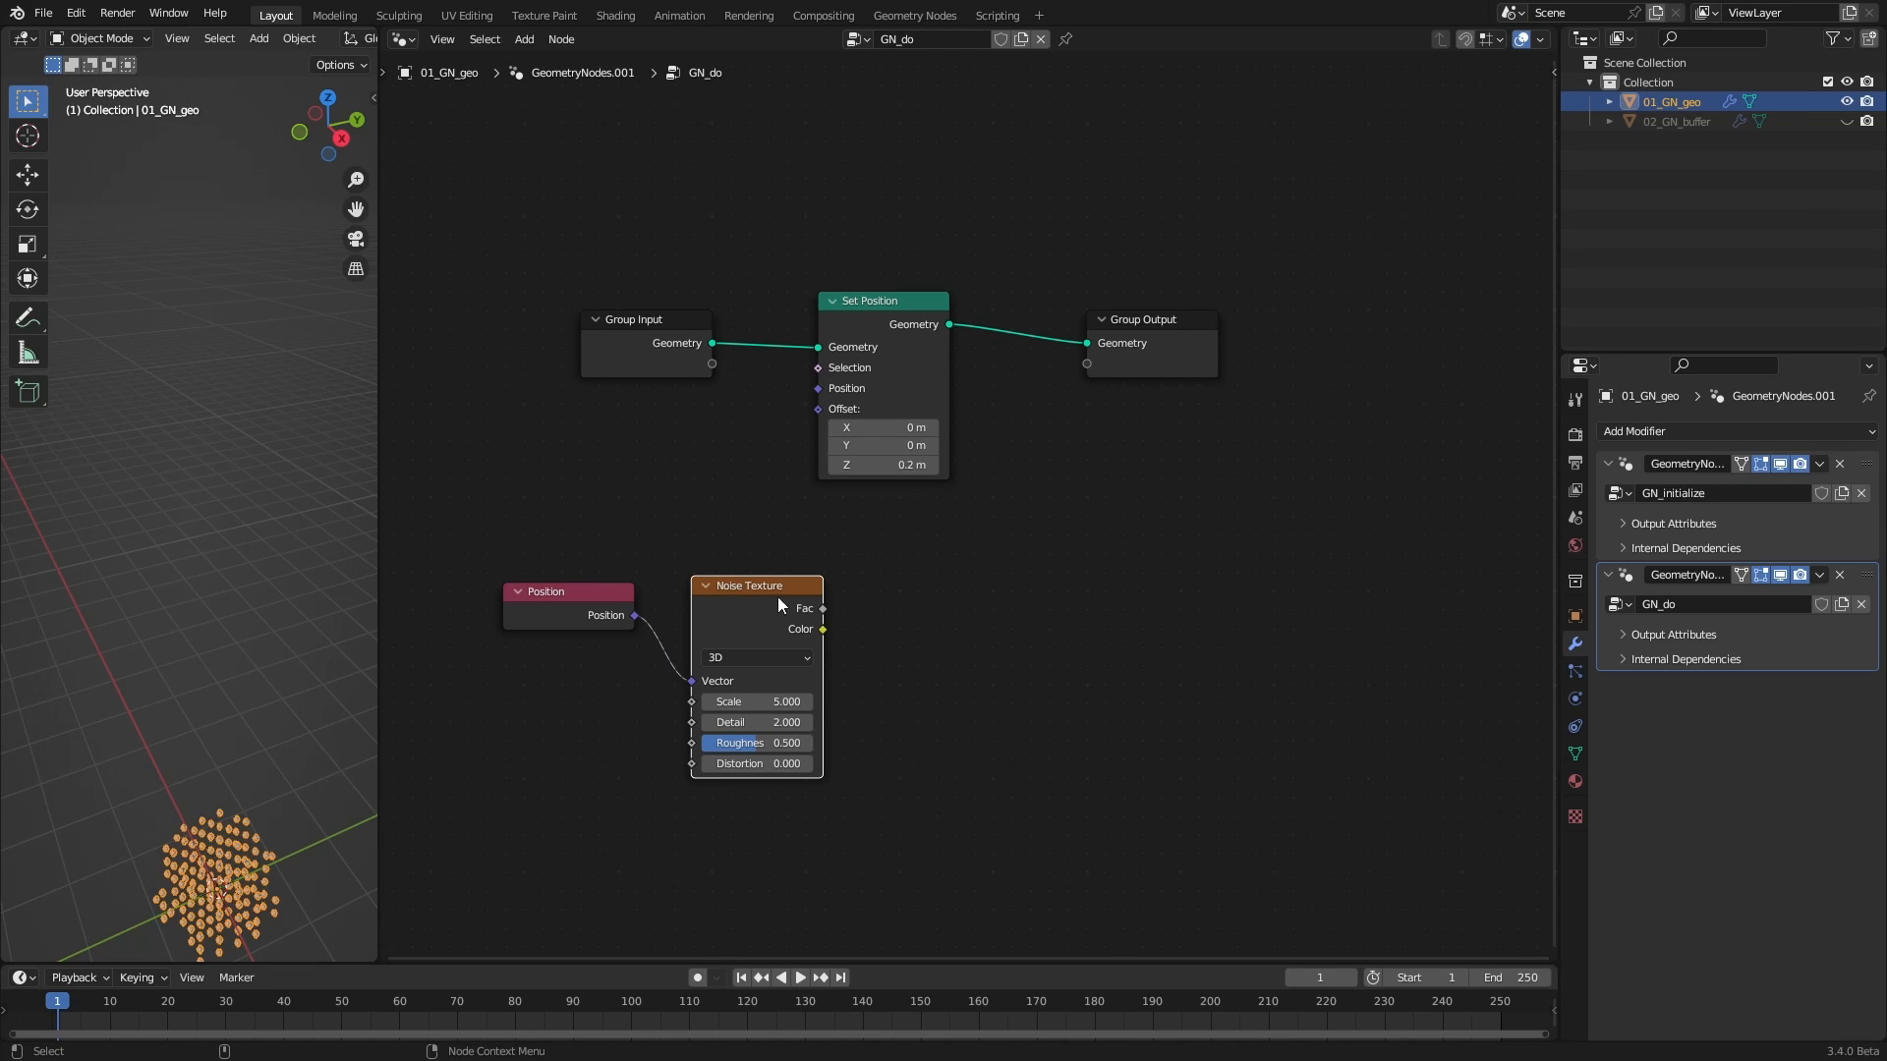
{"action": "left_click", "coordinate": [927, 656]}
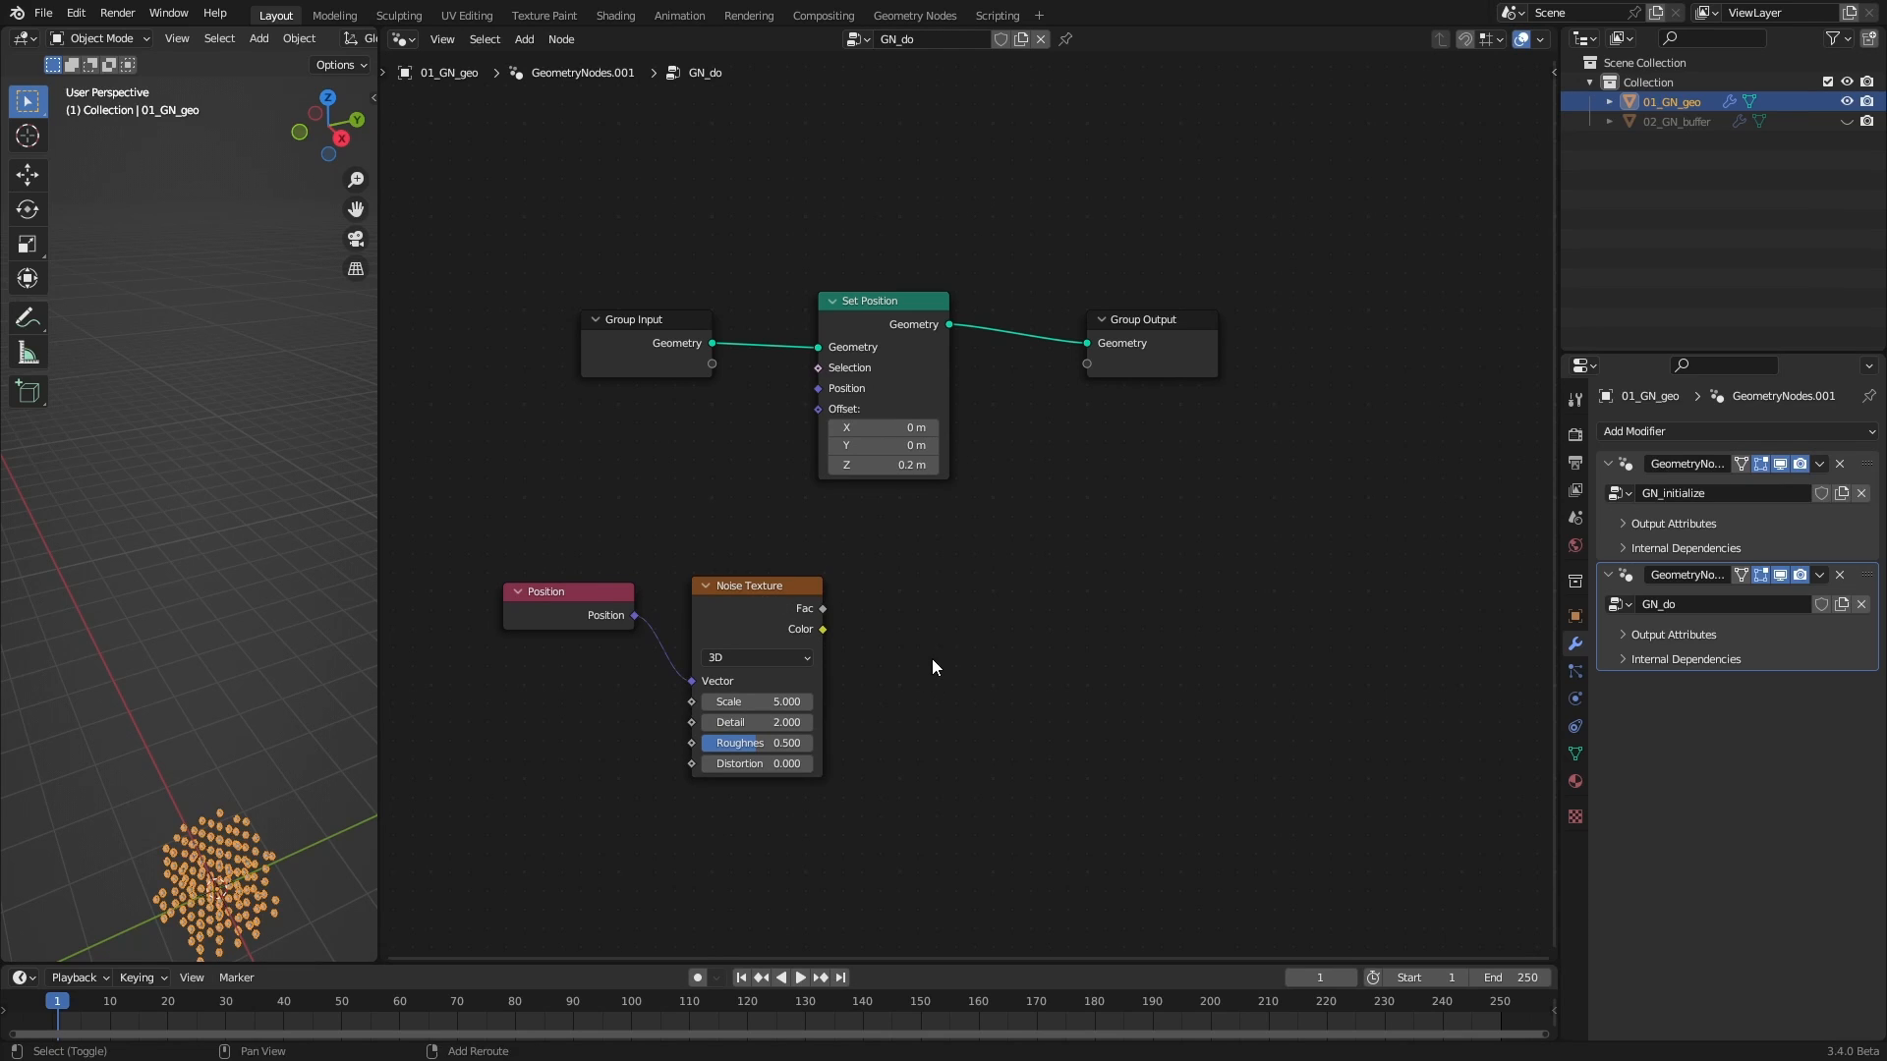
Add a Map Range node of data type Vector after the Noise Texture and feed the noise Color into its Vector input
{"action": "key", "text": "shift+a"}
{"action": "left_click", "coordinate": [908, 579]}
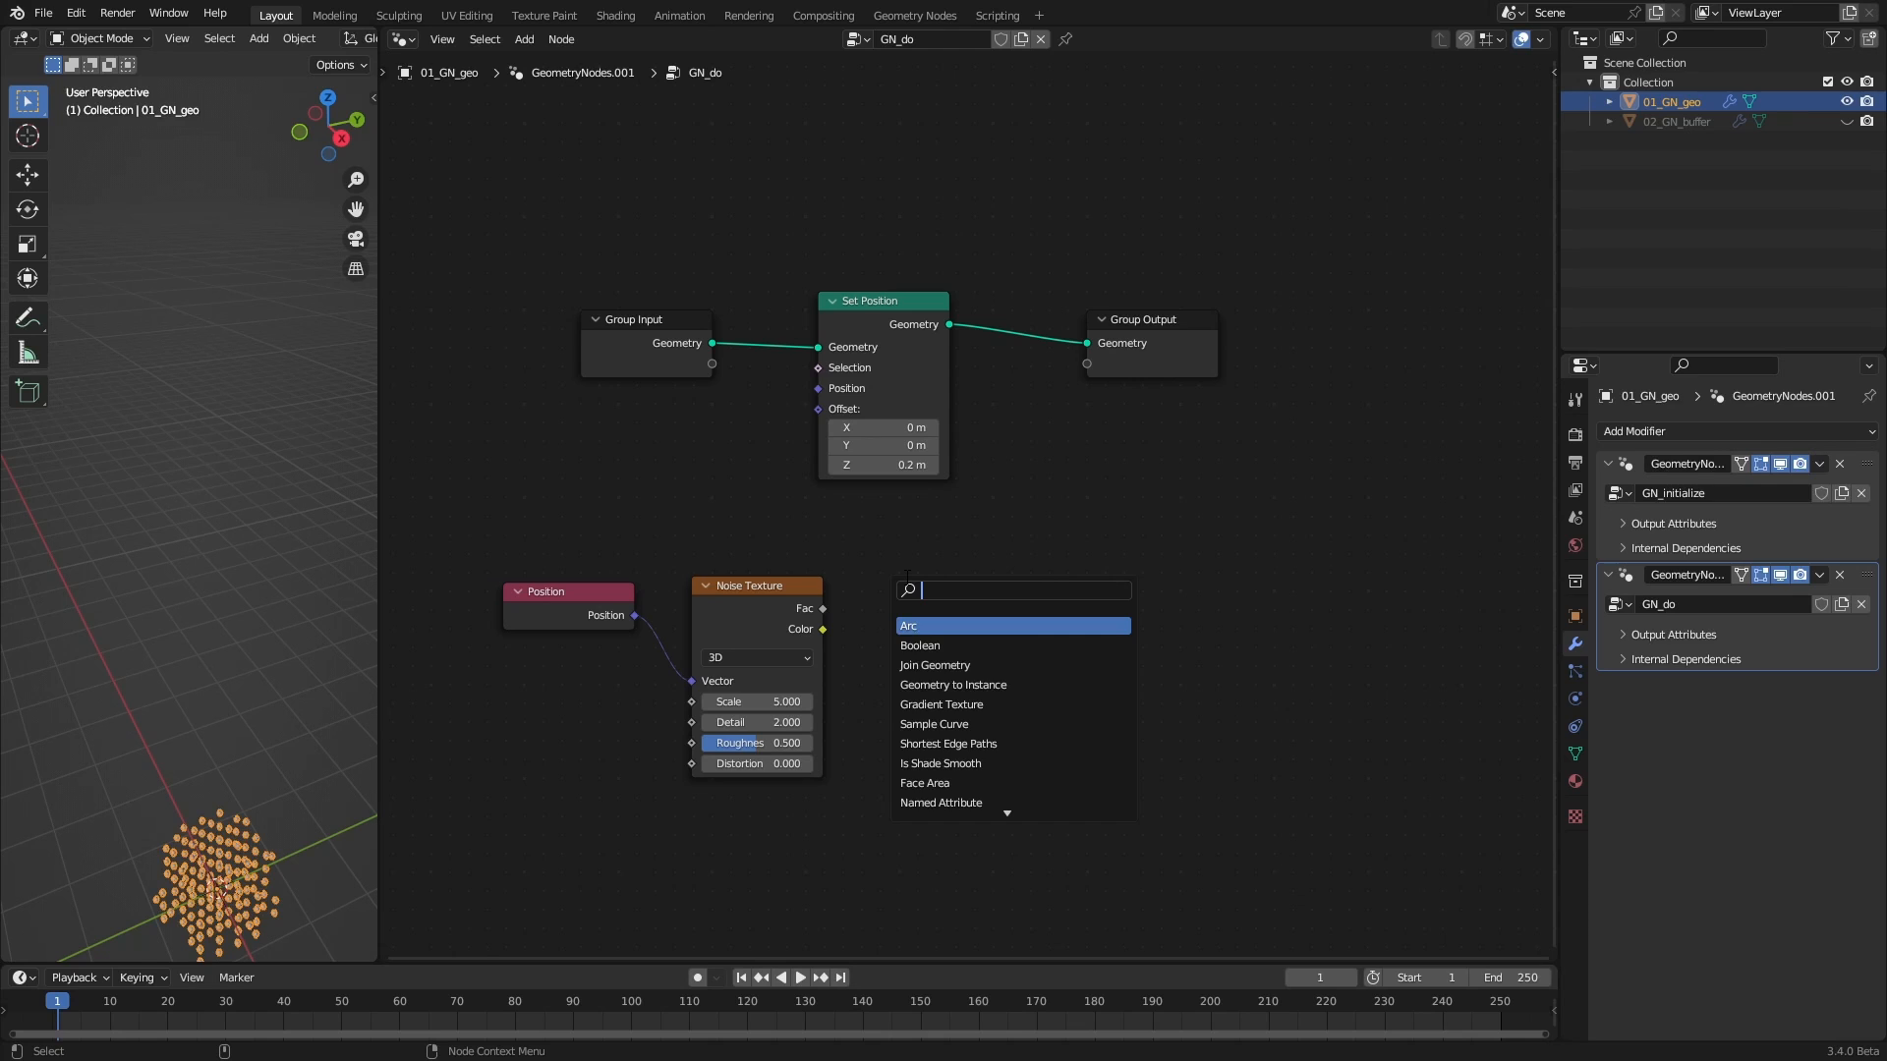
{"action": "type", "text": "map"}
{"action": "left_click", "coordinate": [937, 626]}
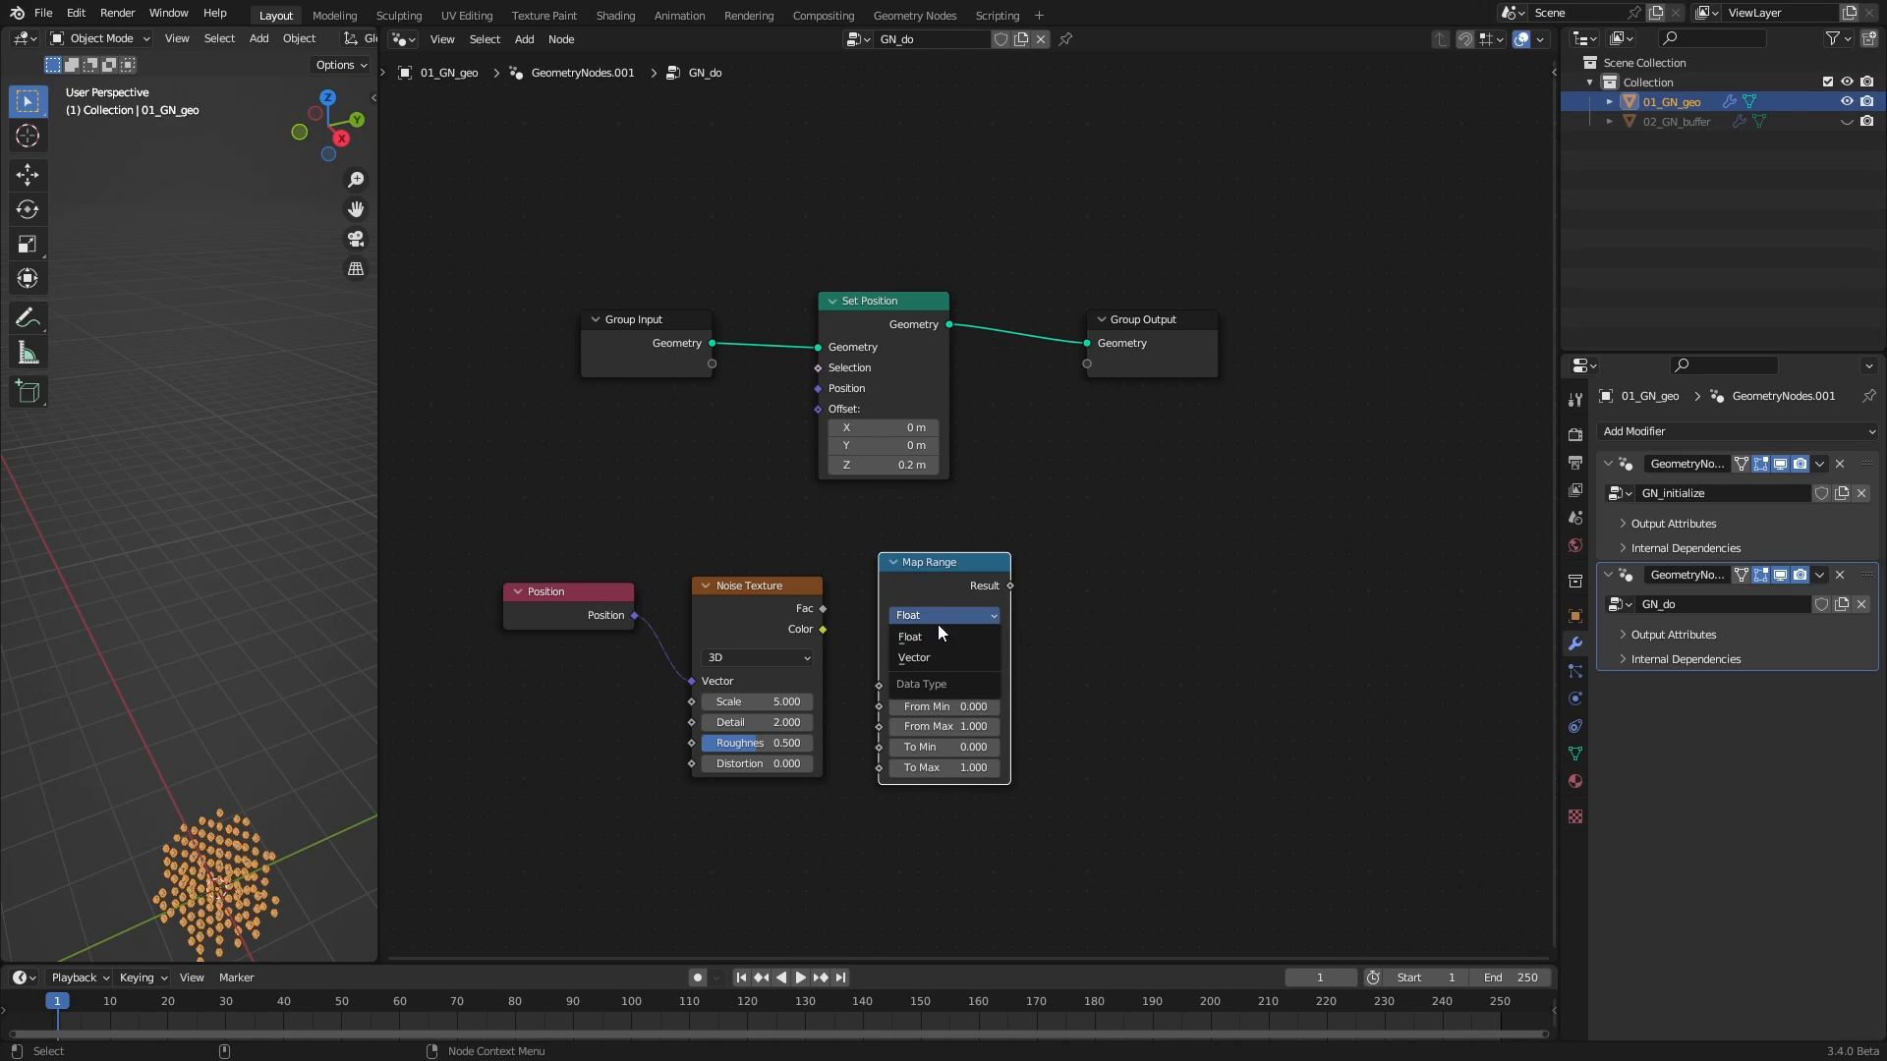
{"action": "left_click", "coordinate": [941, 675]}
{"action": "middle_click_drag", "start_coordinate": [966, 575], "coordinate": [962, 445]}
{"action": "left_click_drag", "start_coordinate": [818, 502], "coordinate": [876, 560]}
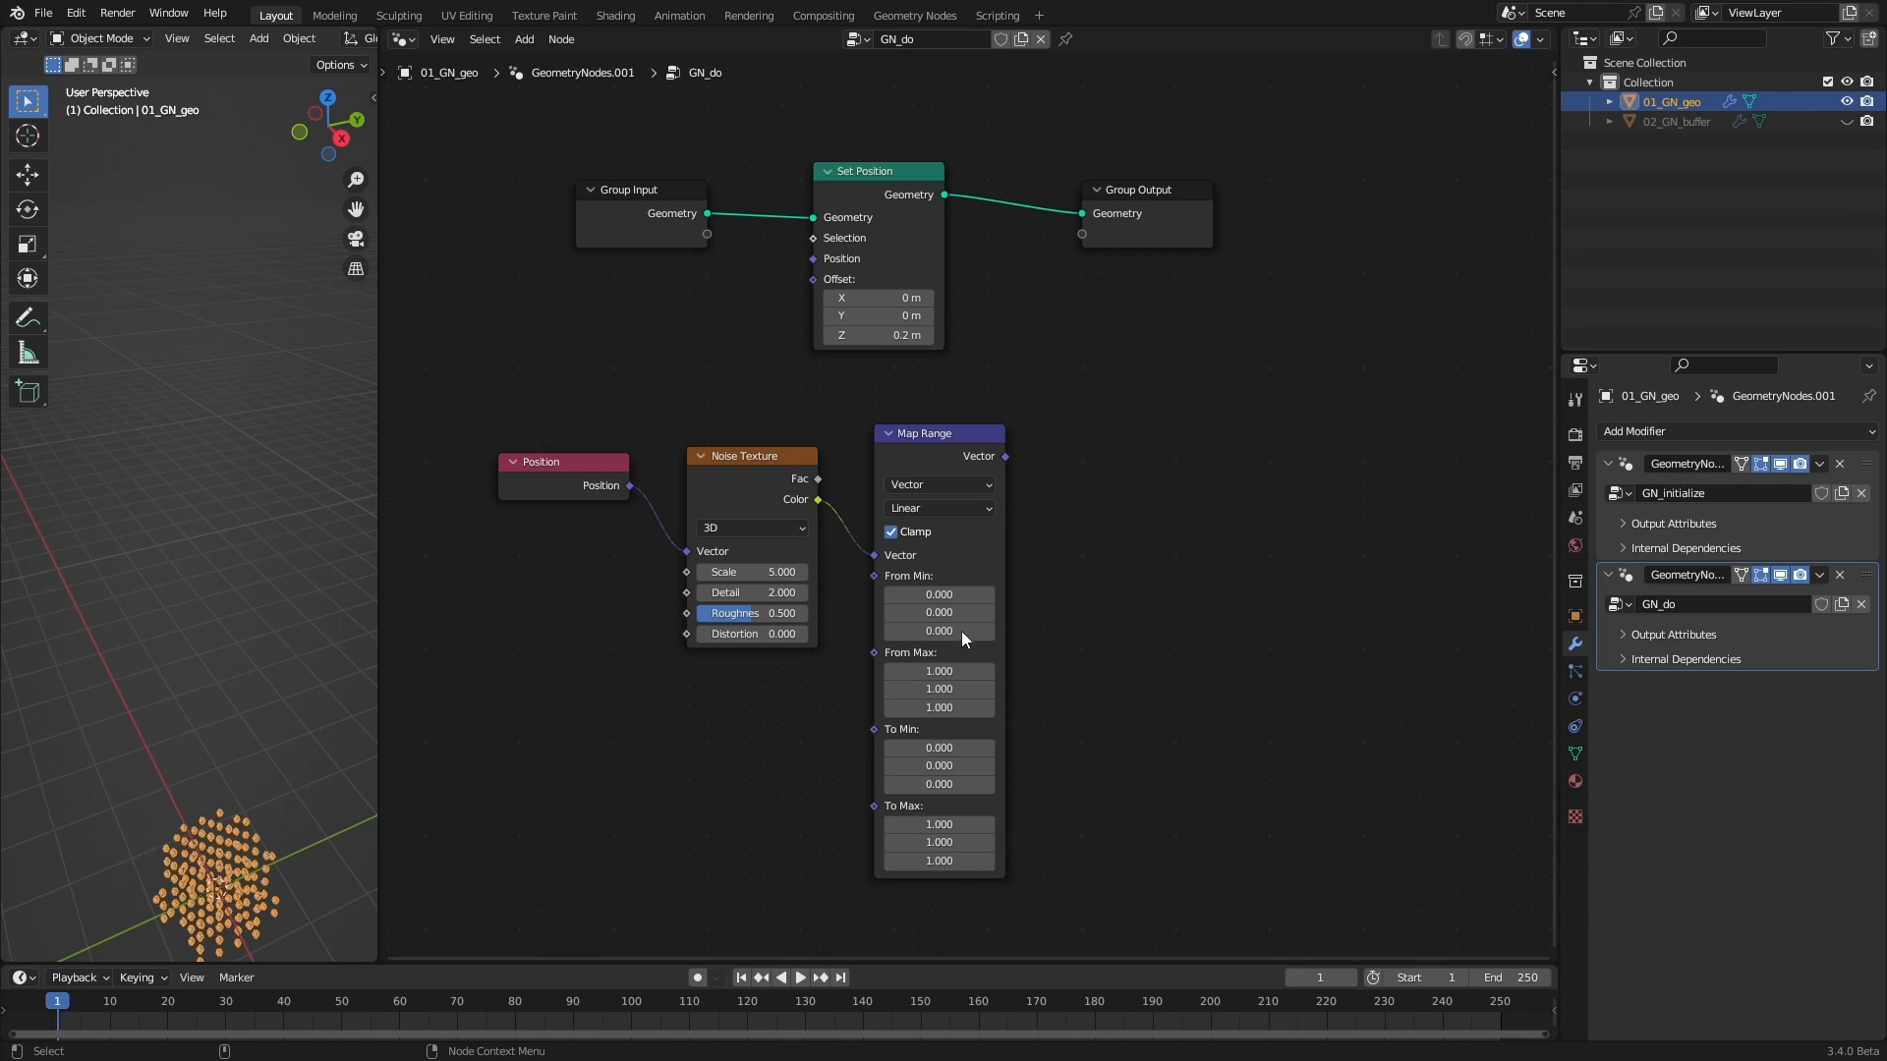
Set all three To Min components of the Map Range node to -1
{"action": "left_click_drag", "start_coordinate": [943, 747], "coordinate": [959, 791]}
{"action": "type", "text": "-1"}
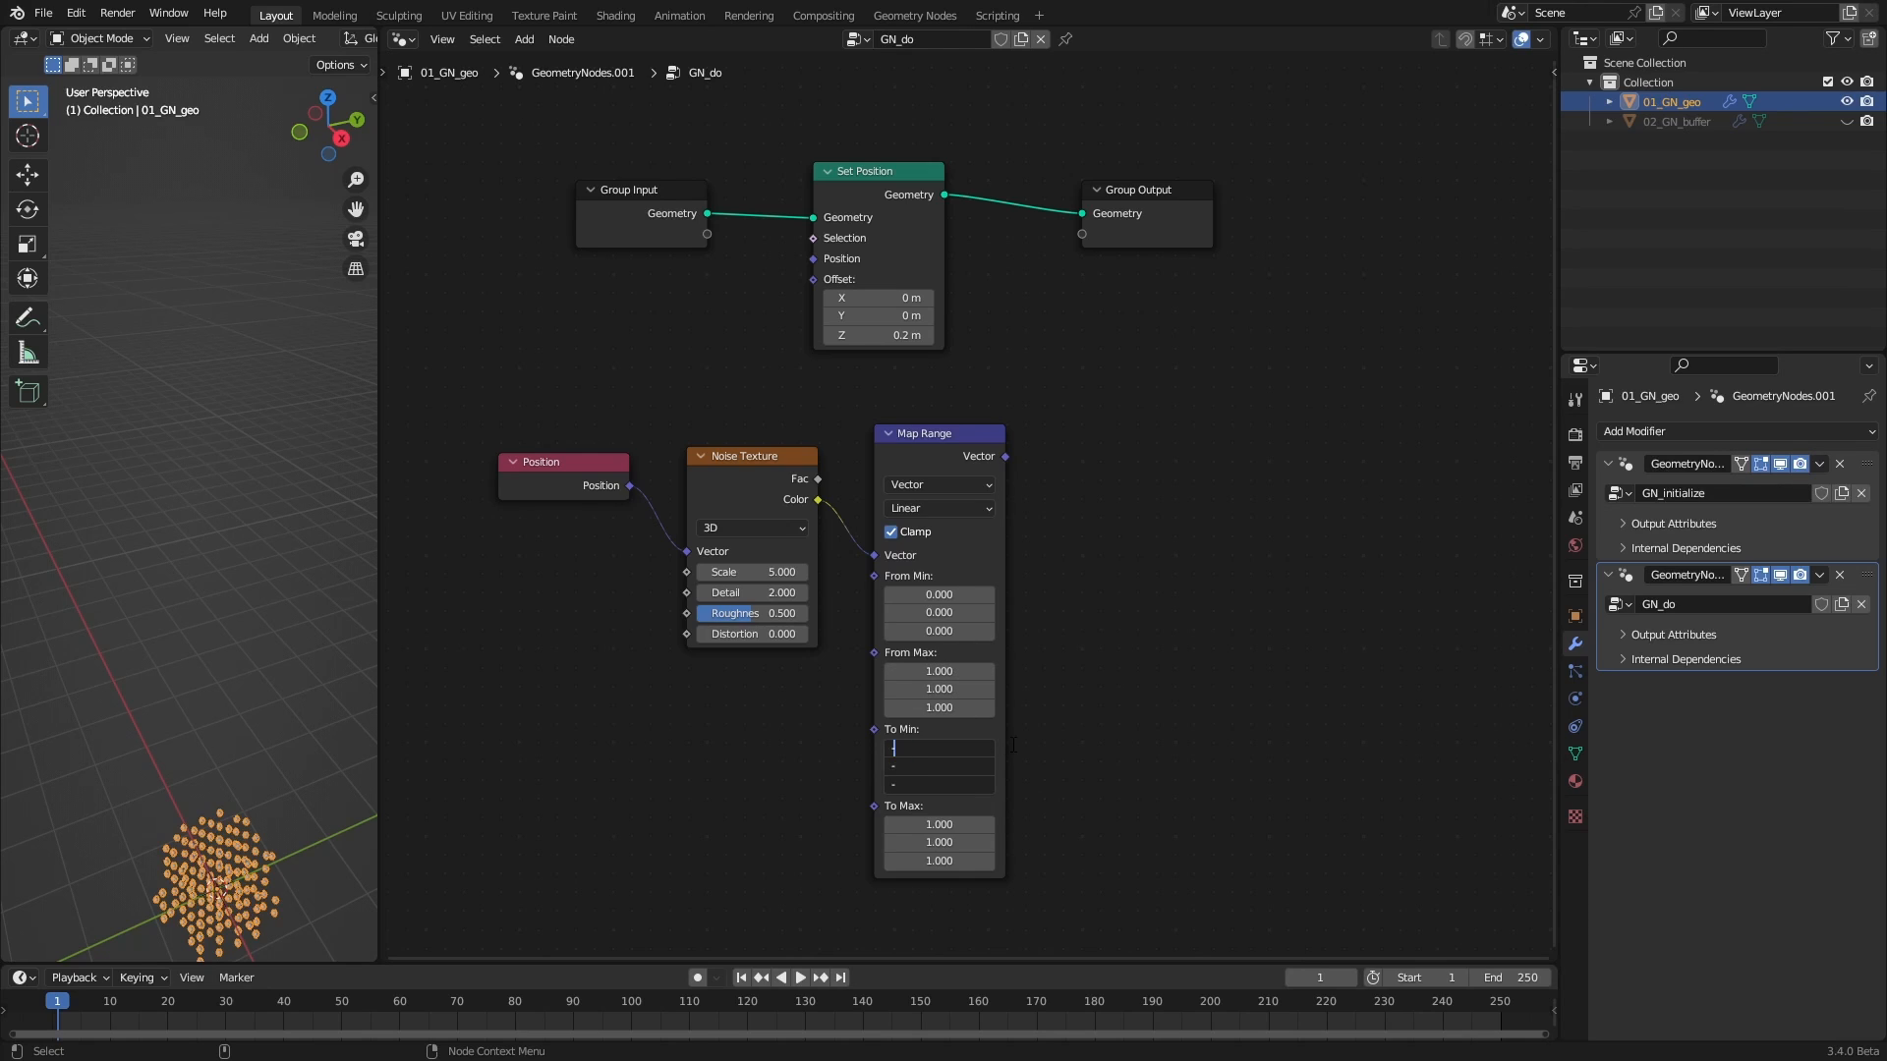
{"action": "key", "text": "Return"}
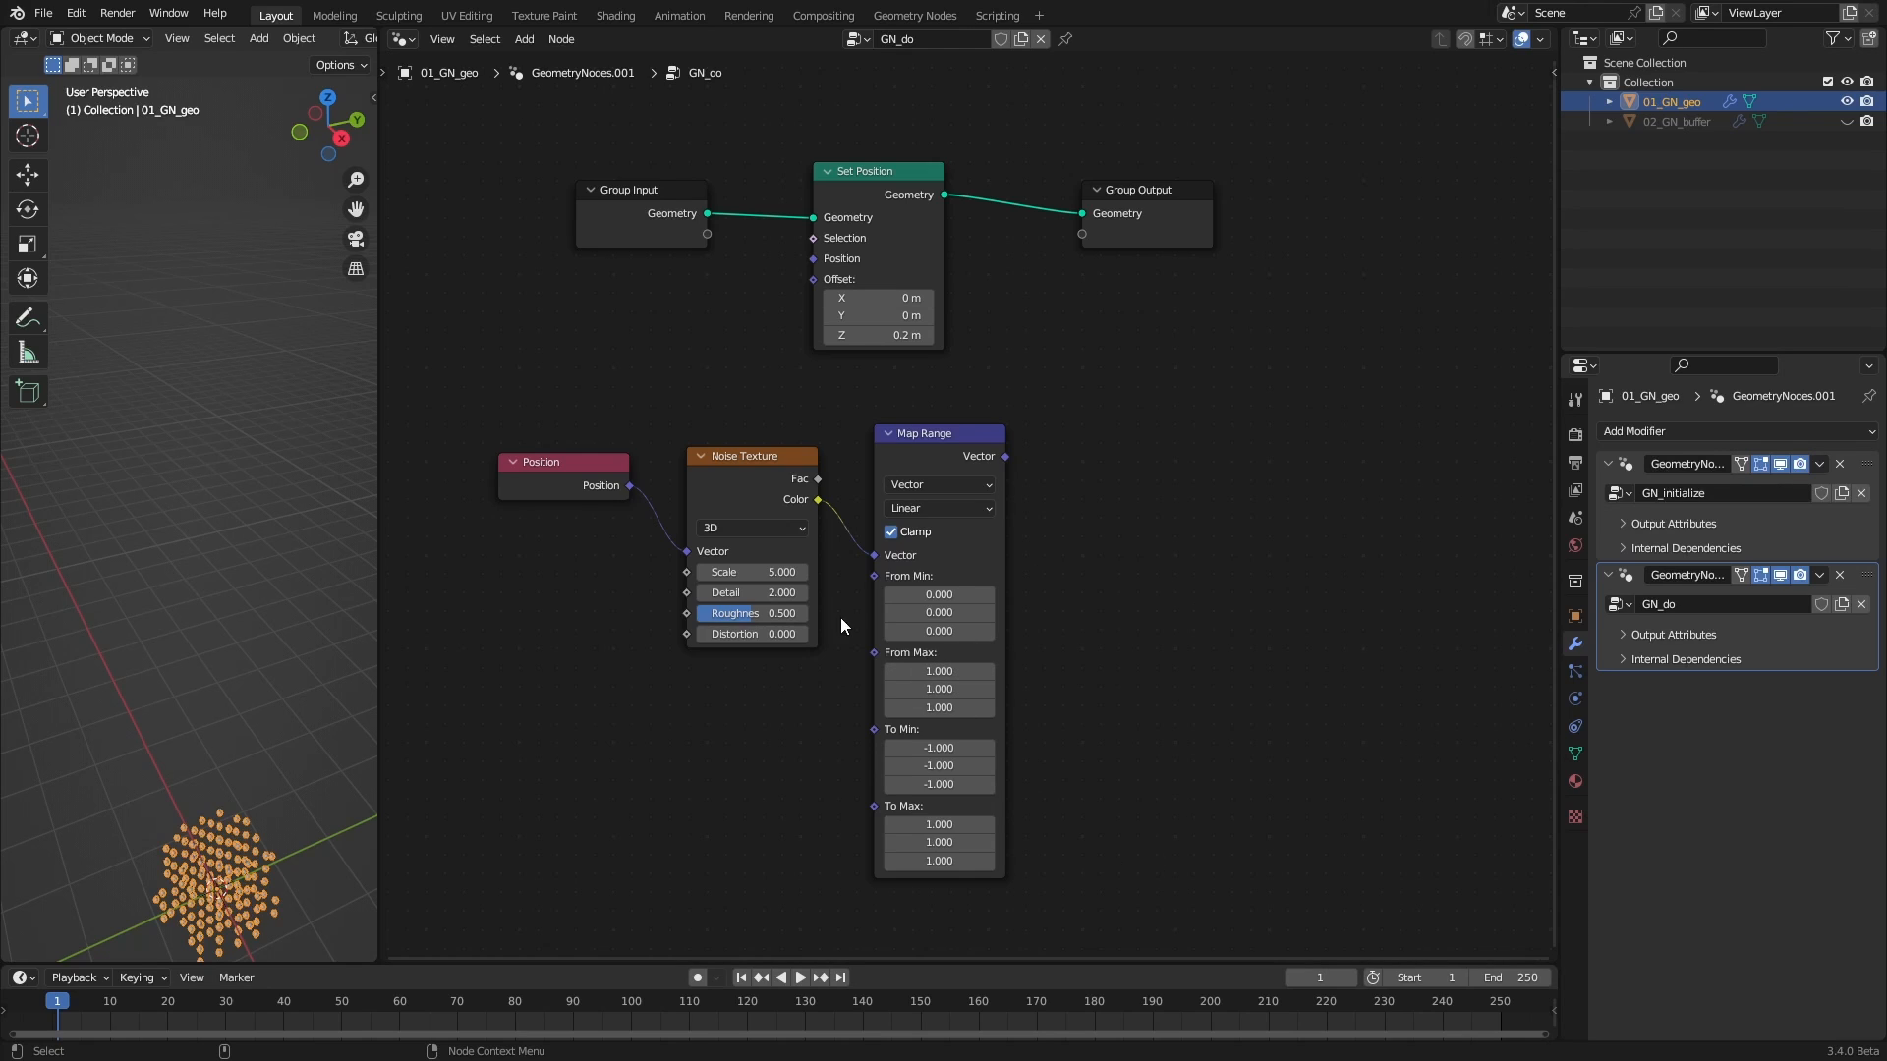
Add a Vector Math node fed by the Map Range output, set it to Multiply with 0.2 on all three axes
{"action": "key", "text": "shift+a"}
{"action": "left_click", "coordinate": [1090, 598]}
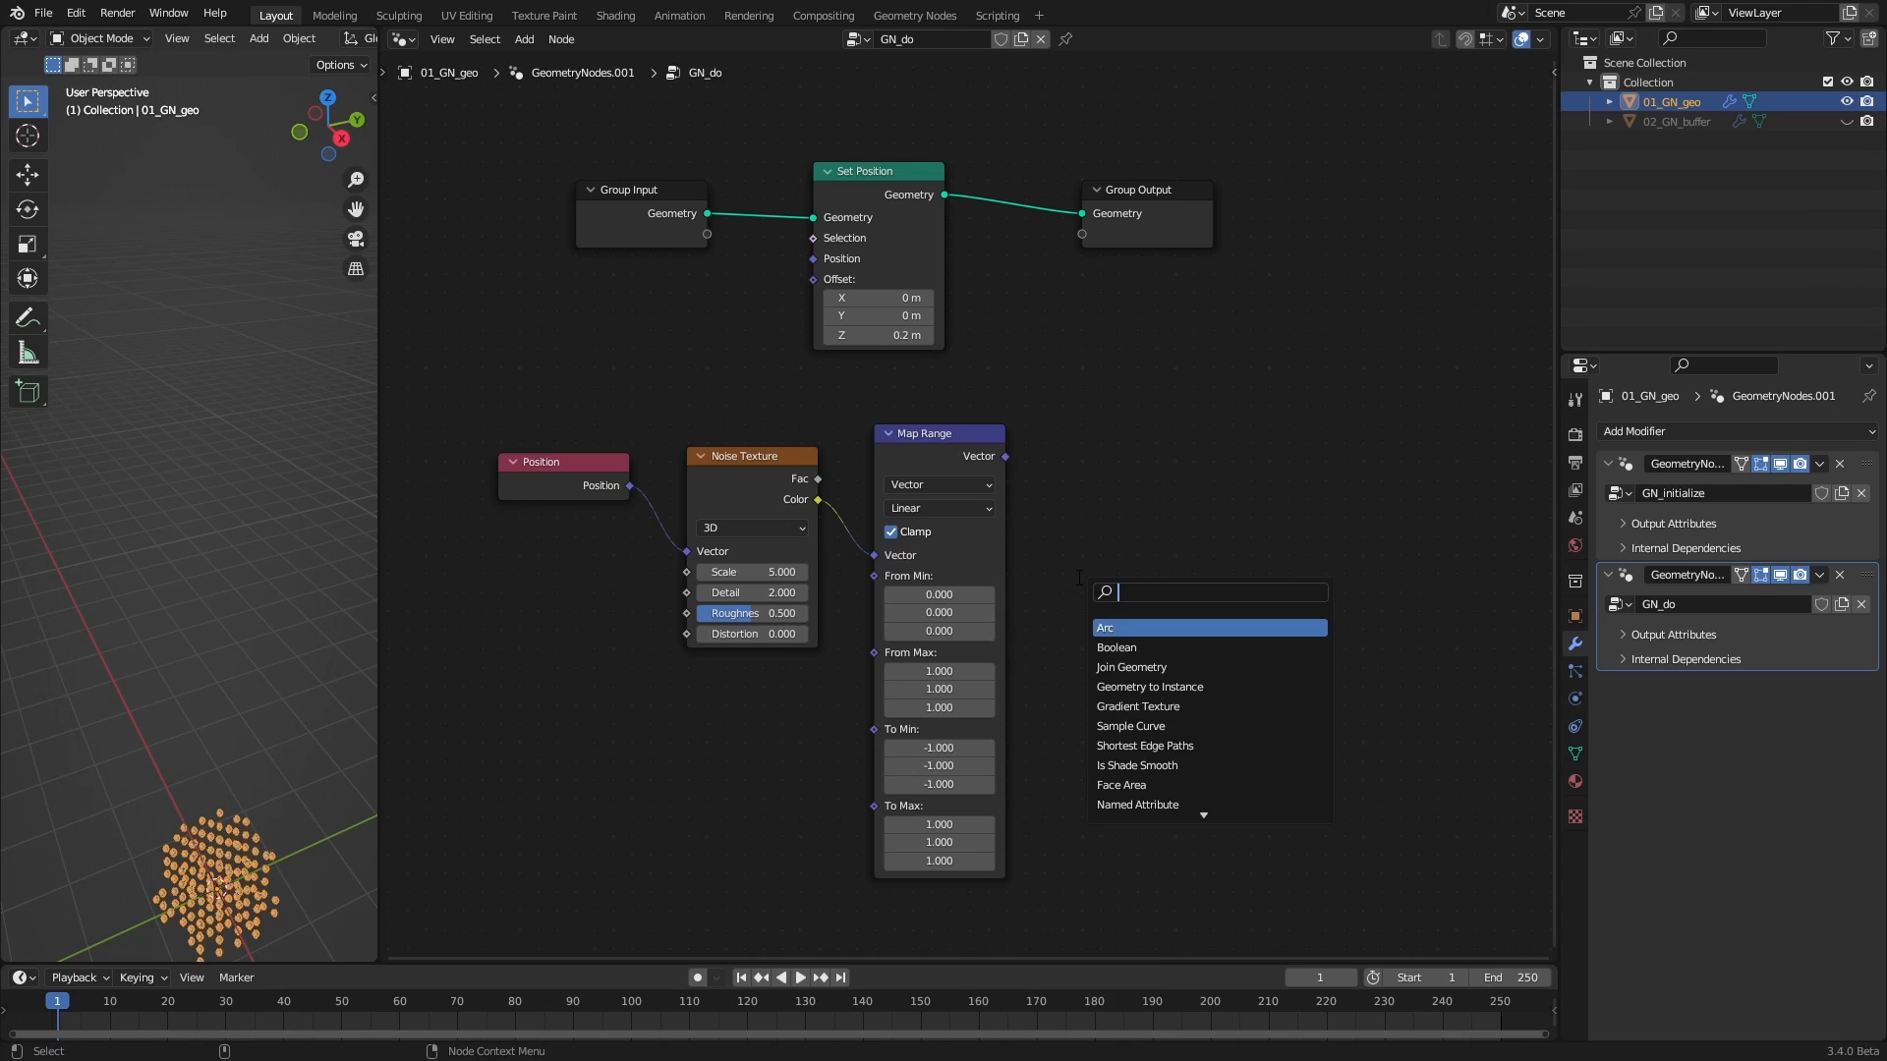
{"action": "type", "text": "vector"}
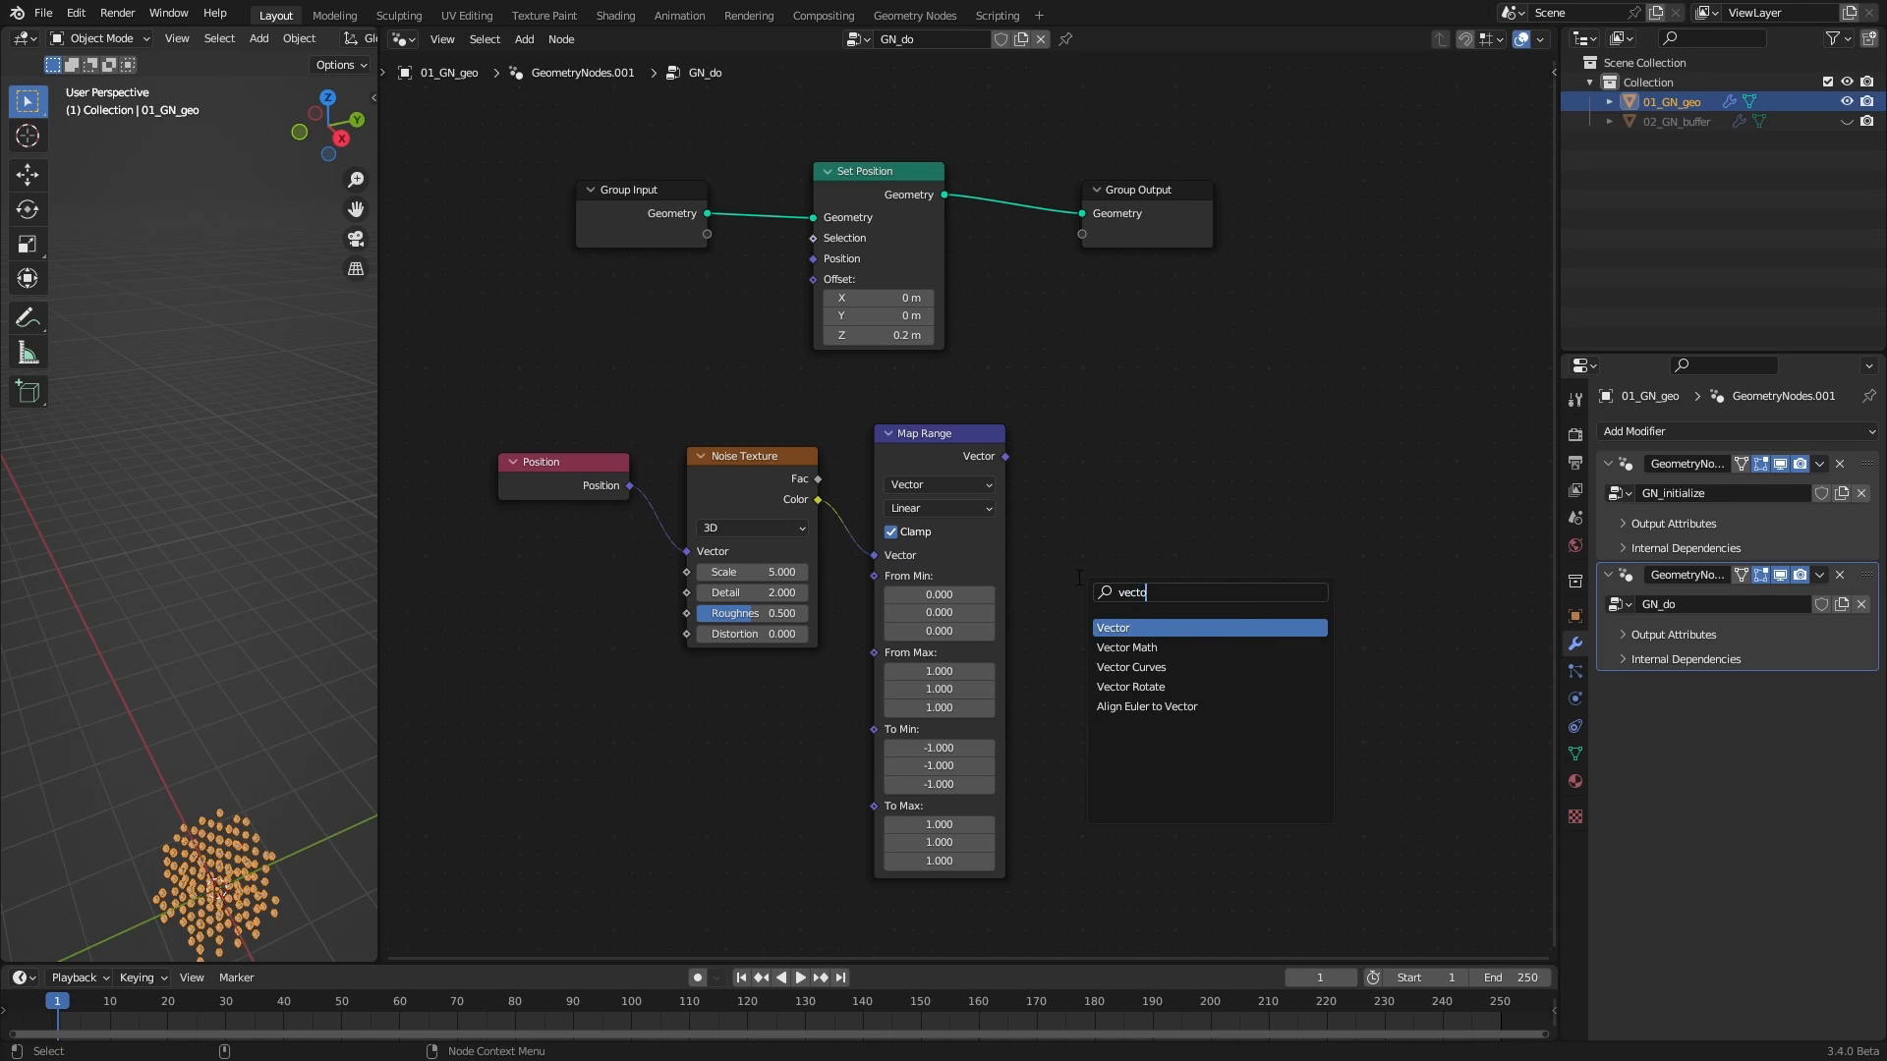
{"action": "left_click", "coordinate": [1143, 513]}
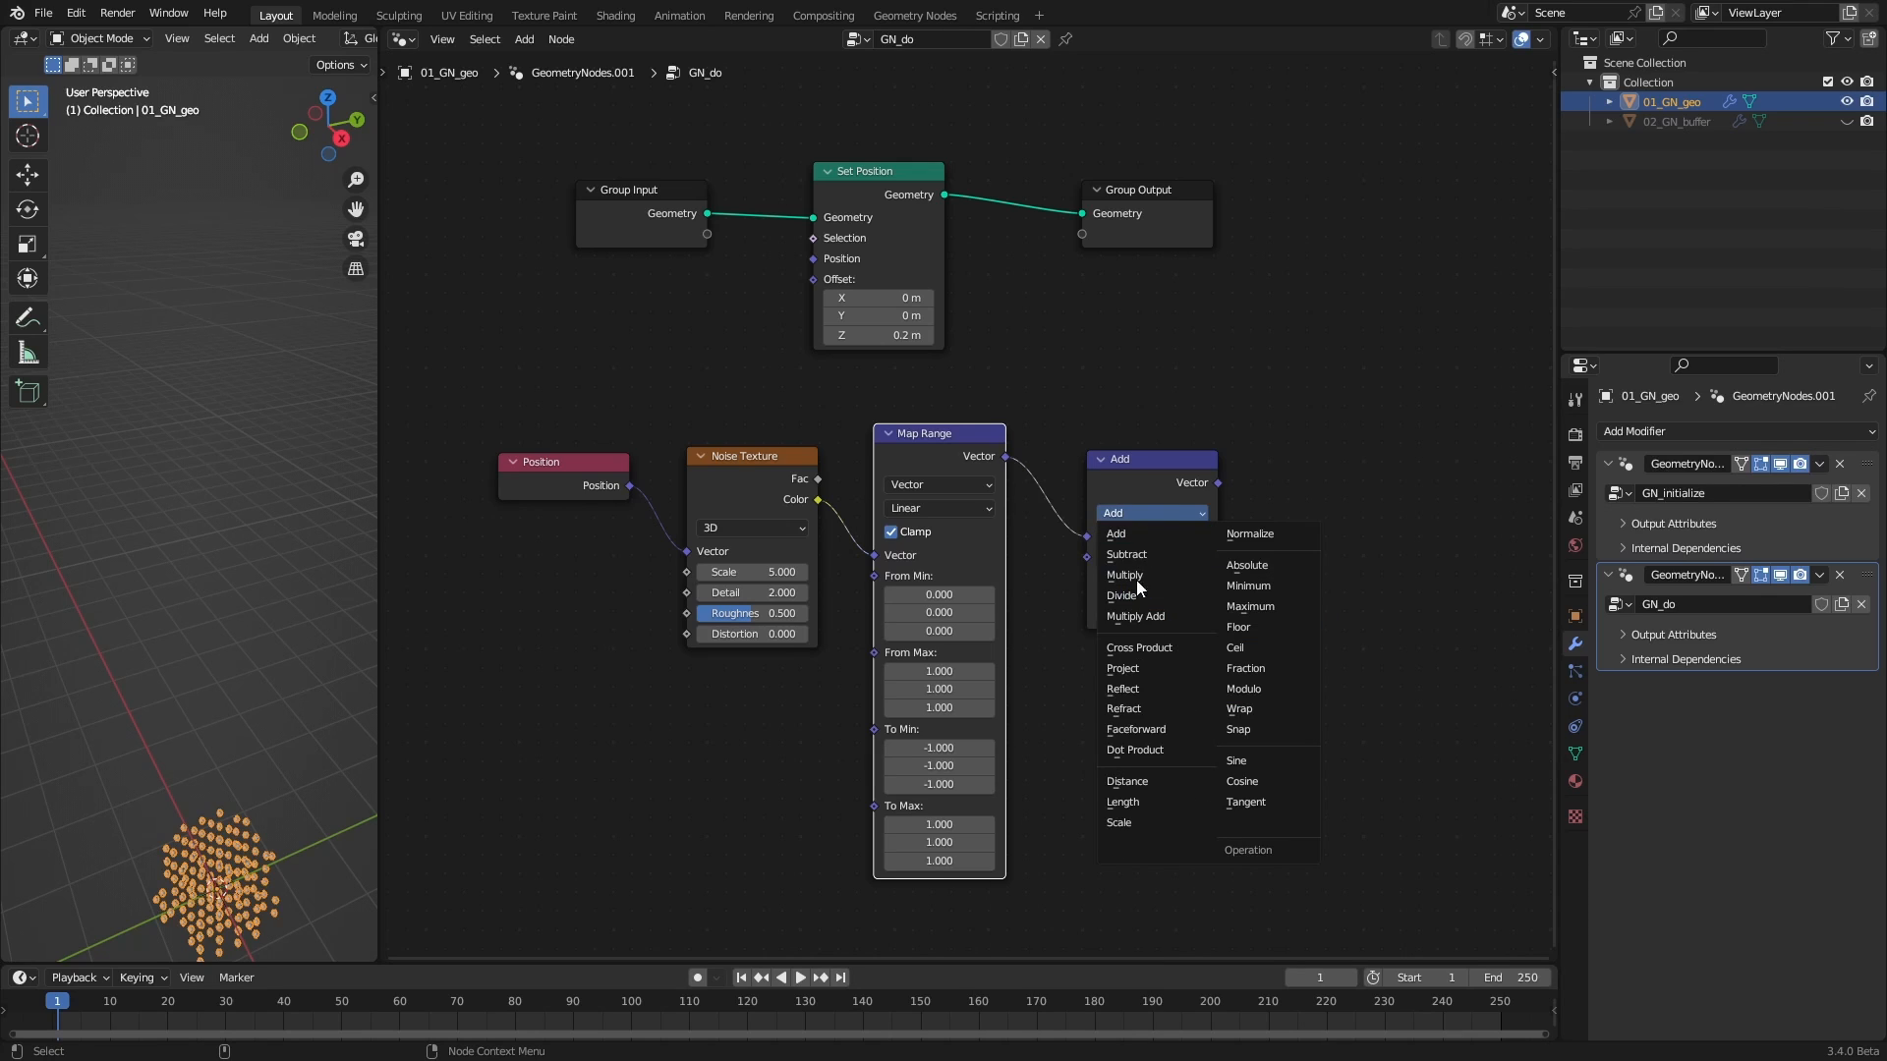
{"action": "left_click", "coordinate": [1123, 582]}
{"action": "left_click_drag", "start_coordinate": [1120, 576], "coordinate": [1170, 594]}
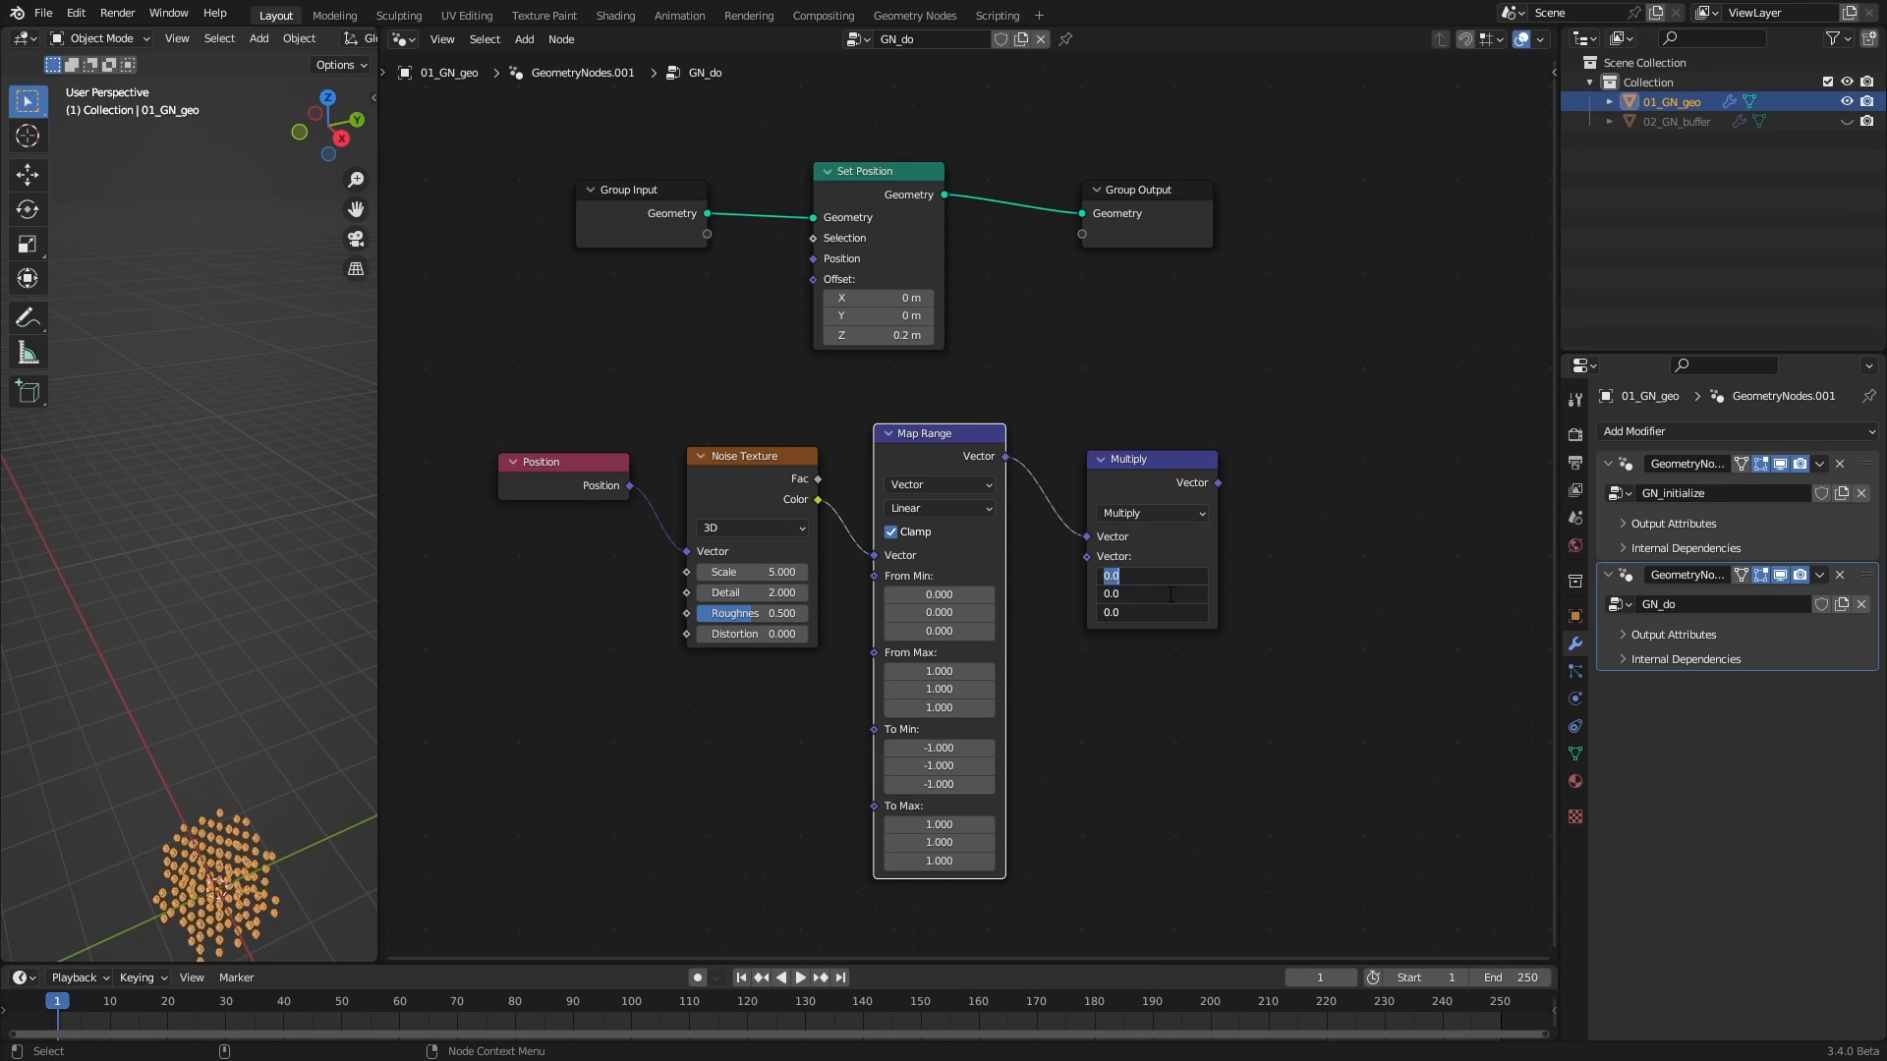
{"action": "type", "text": ".2"}
{"action": "key", "text": "Return"}
Connect the Multiply output to the Offset of Set Position and set the Noise Texture's Scale to 1
{"action": "left_click_drag", "start_coordinate": [1220, 482], "coordinate": [813, 279]}
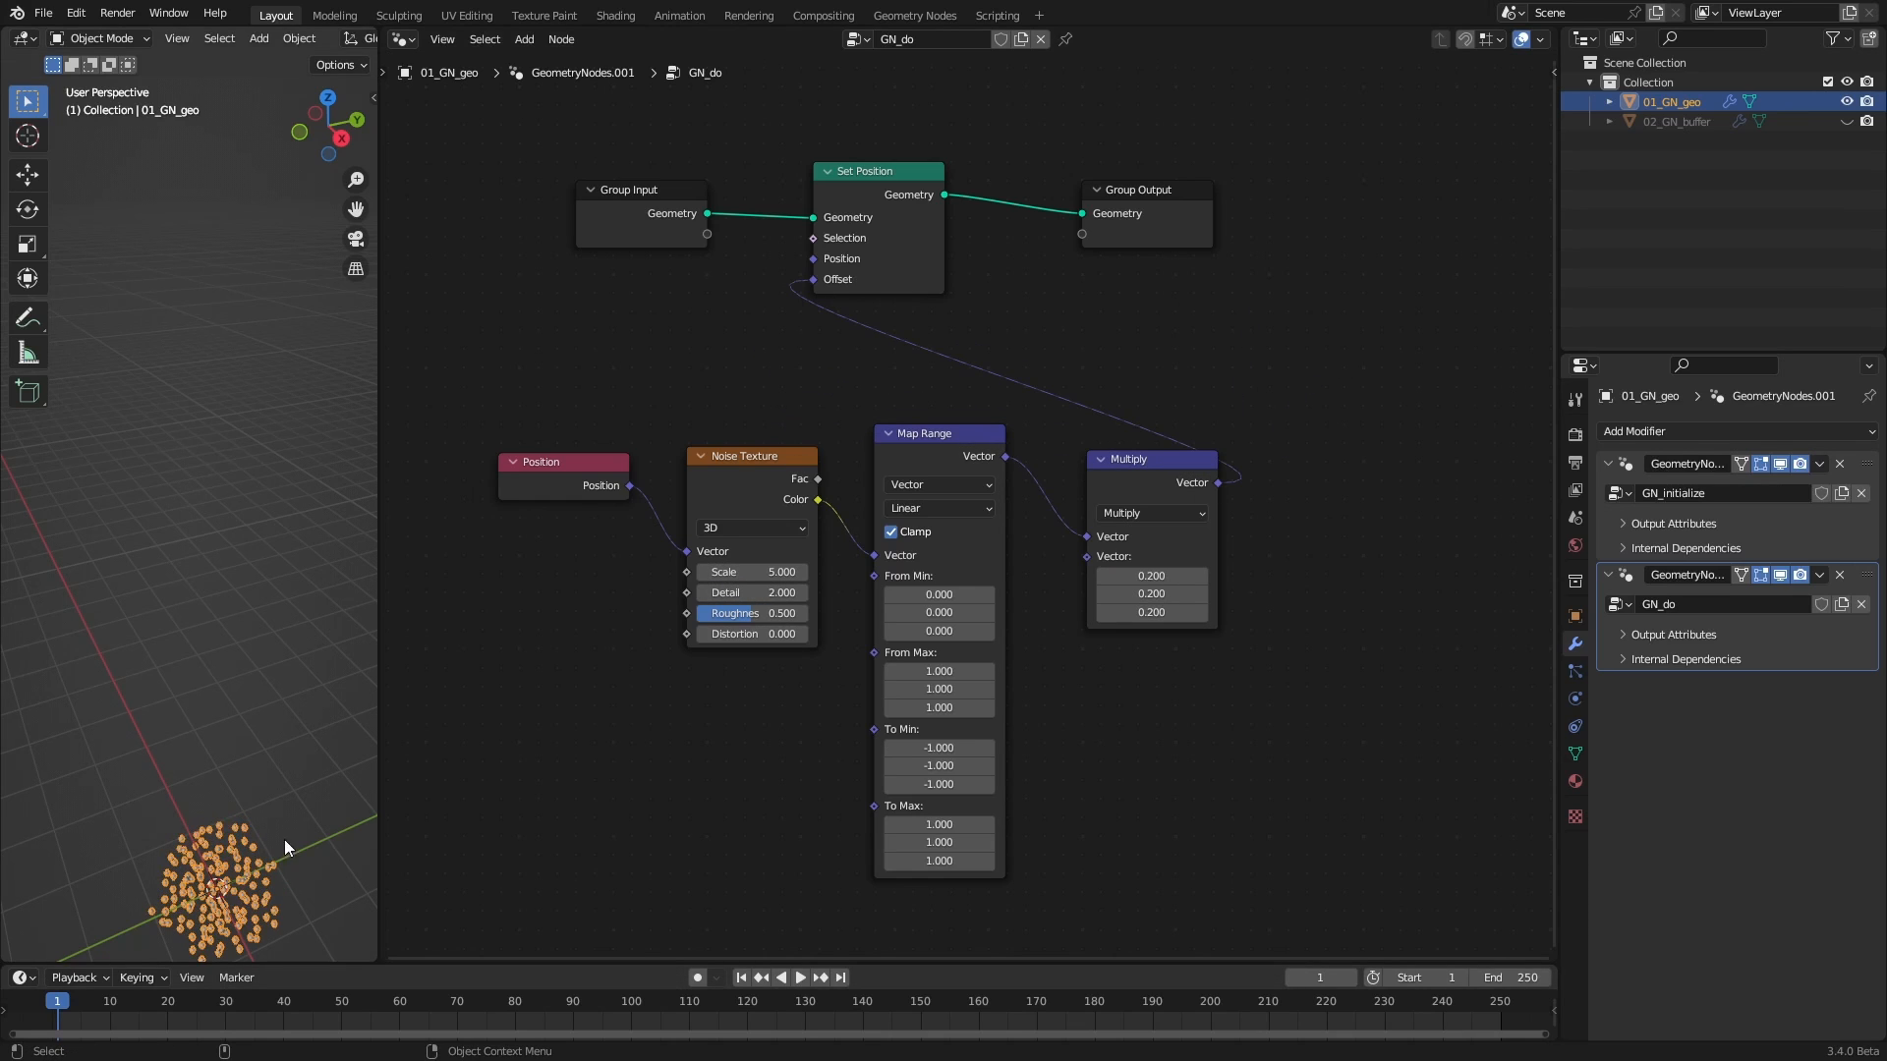
{"action": "left_click", "coordinate": [791, 570]}
{"action": "type", "text": "1"}
{"action": "key", "text": "Return"}
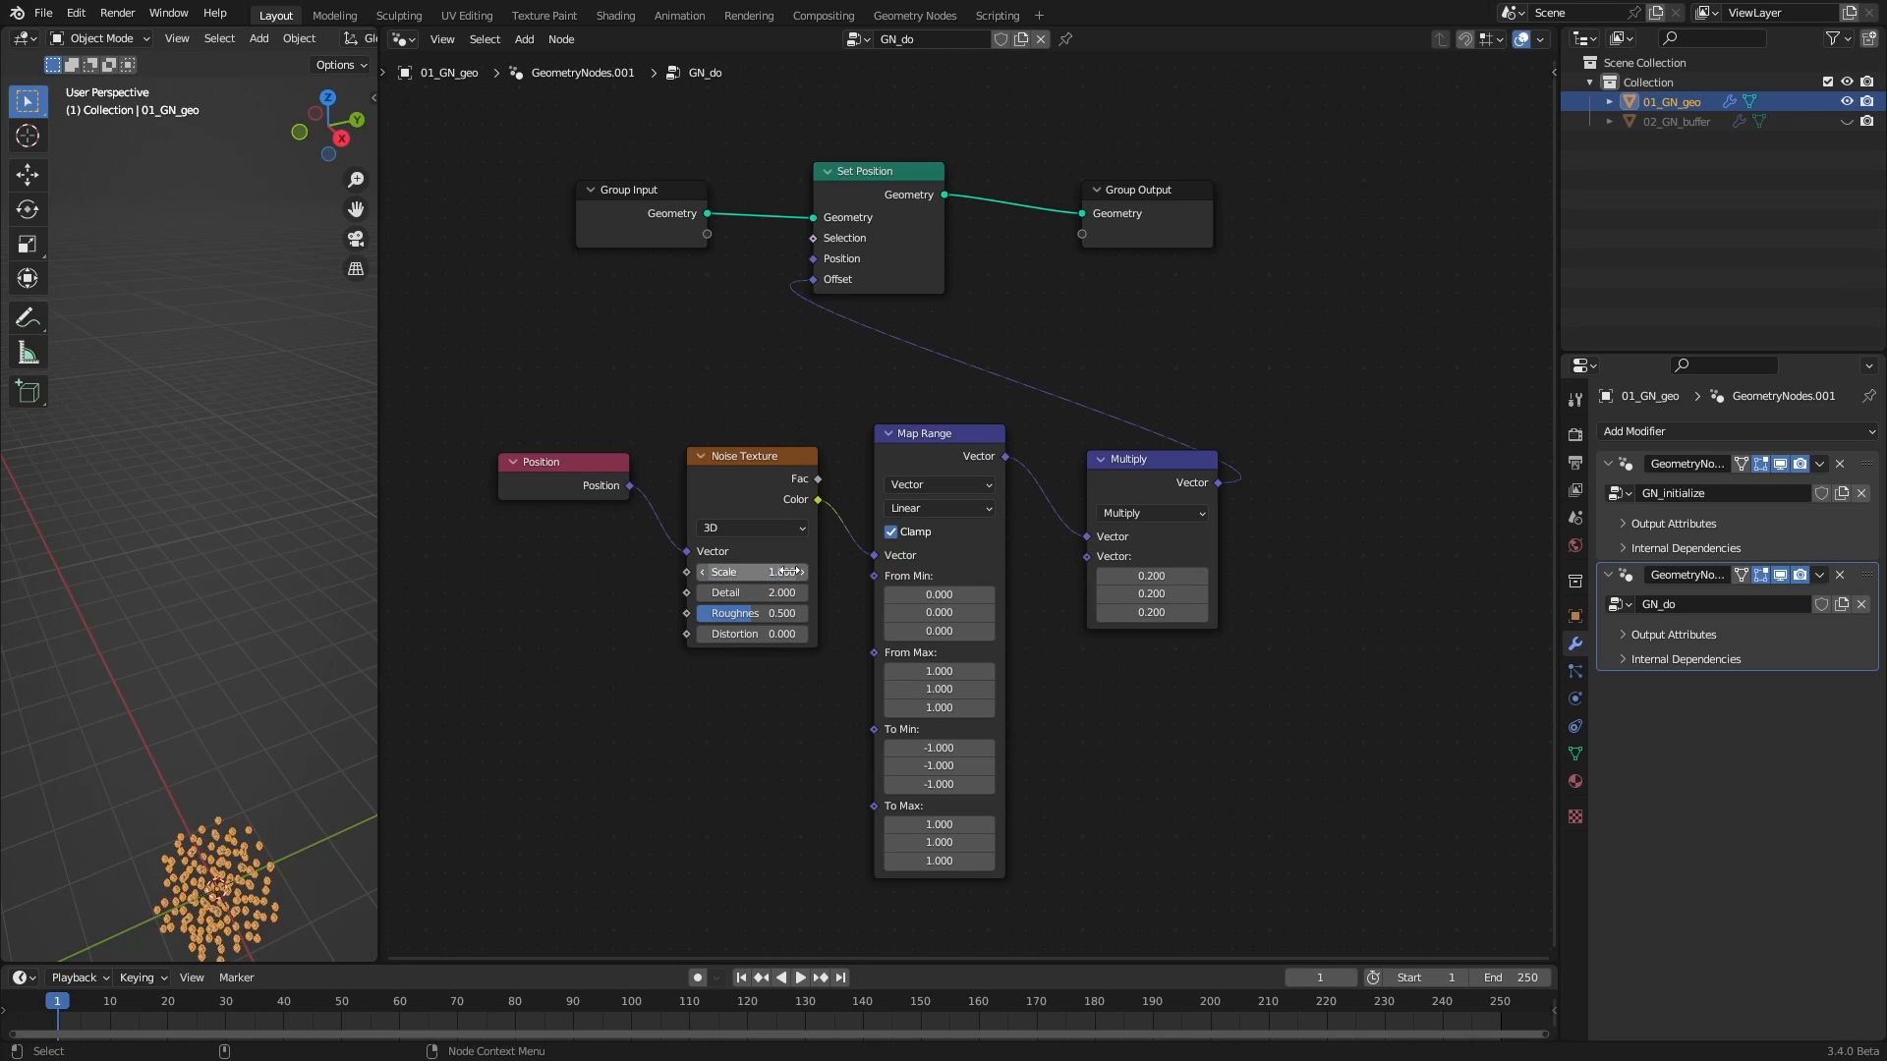
Play the noise-driven simulation twice from frame 1, viewing the points from different angles, and rewind to the start
{"action": "middle_click_drag", "start_coordinate": [700, 834], "coordinate": [720, 701]}
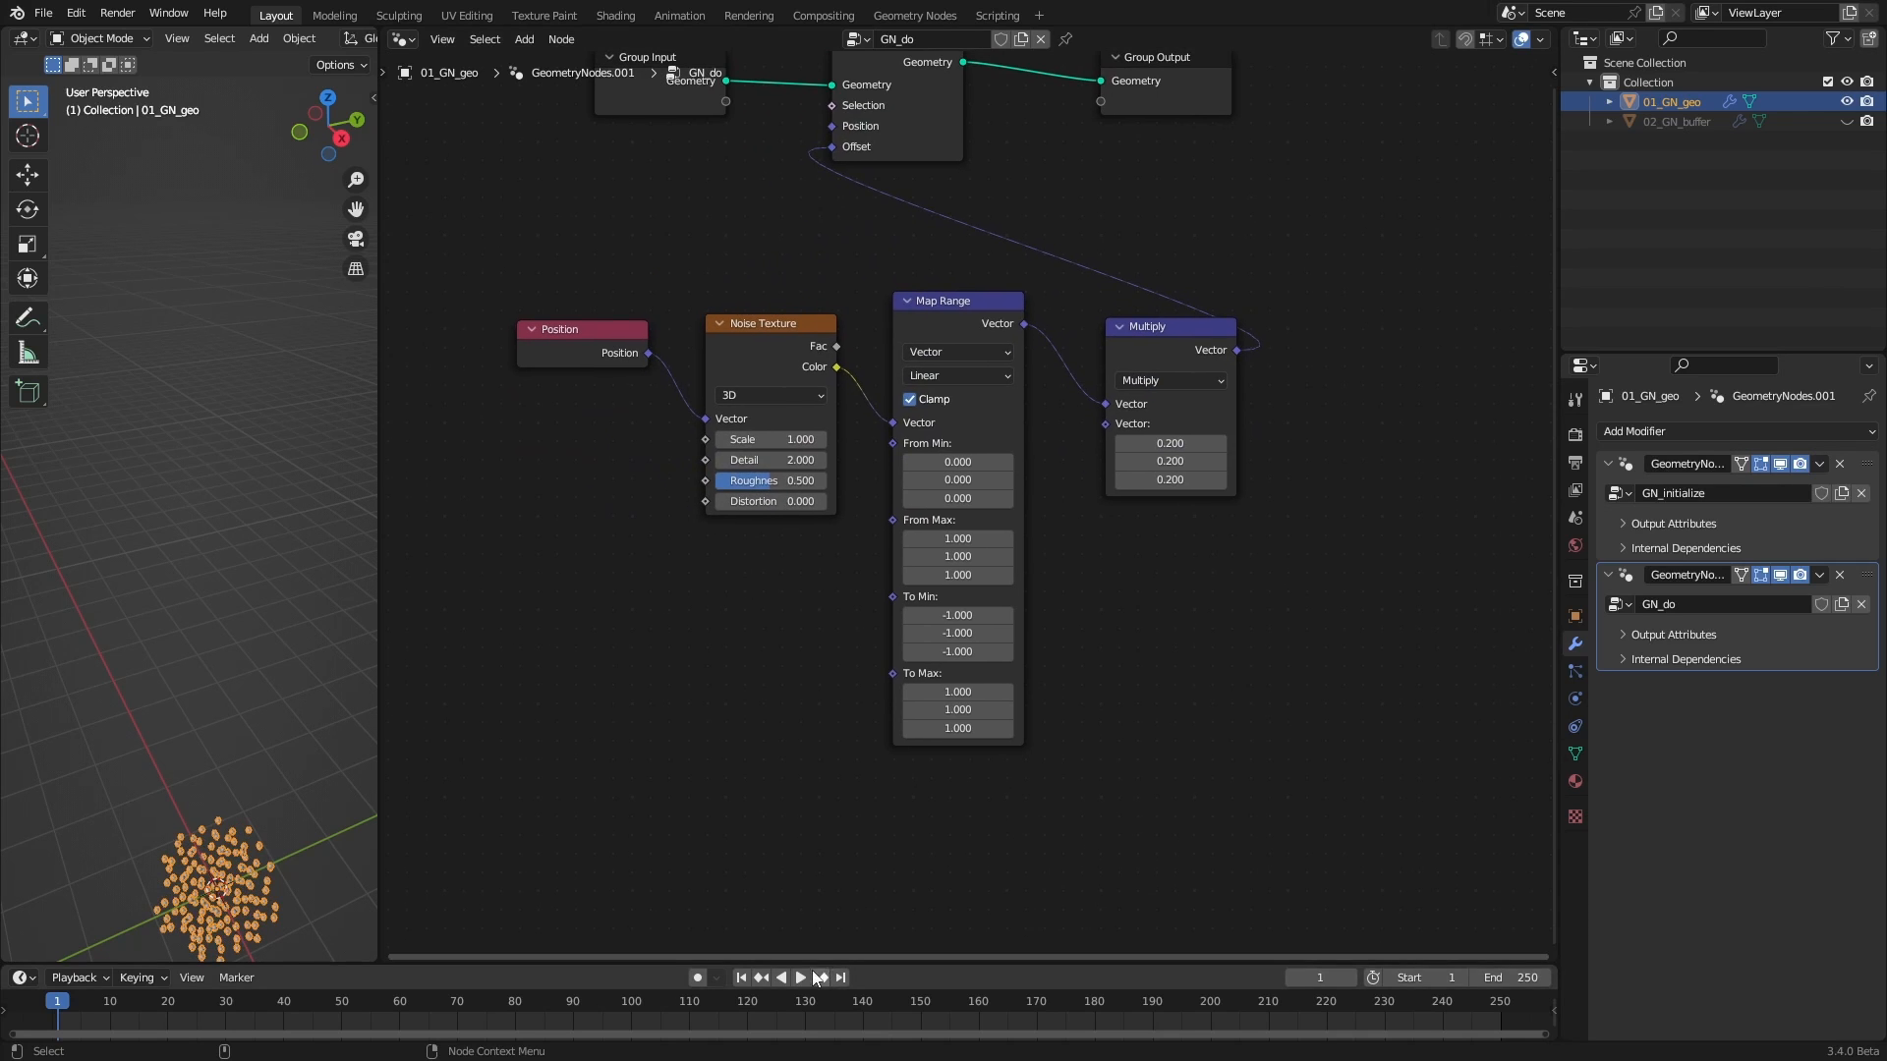
{"action": "left_click", "coordinate": [800, 977]}
{"action": "middle_click_drag", "start_coordinate": [185, 781], "coordinate": [234, 550], "text": "shift"}
{"action": "middle_click_drag", "start_coordinate": [279, 662], "coordinate": [211, 658]}
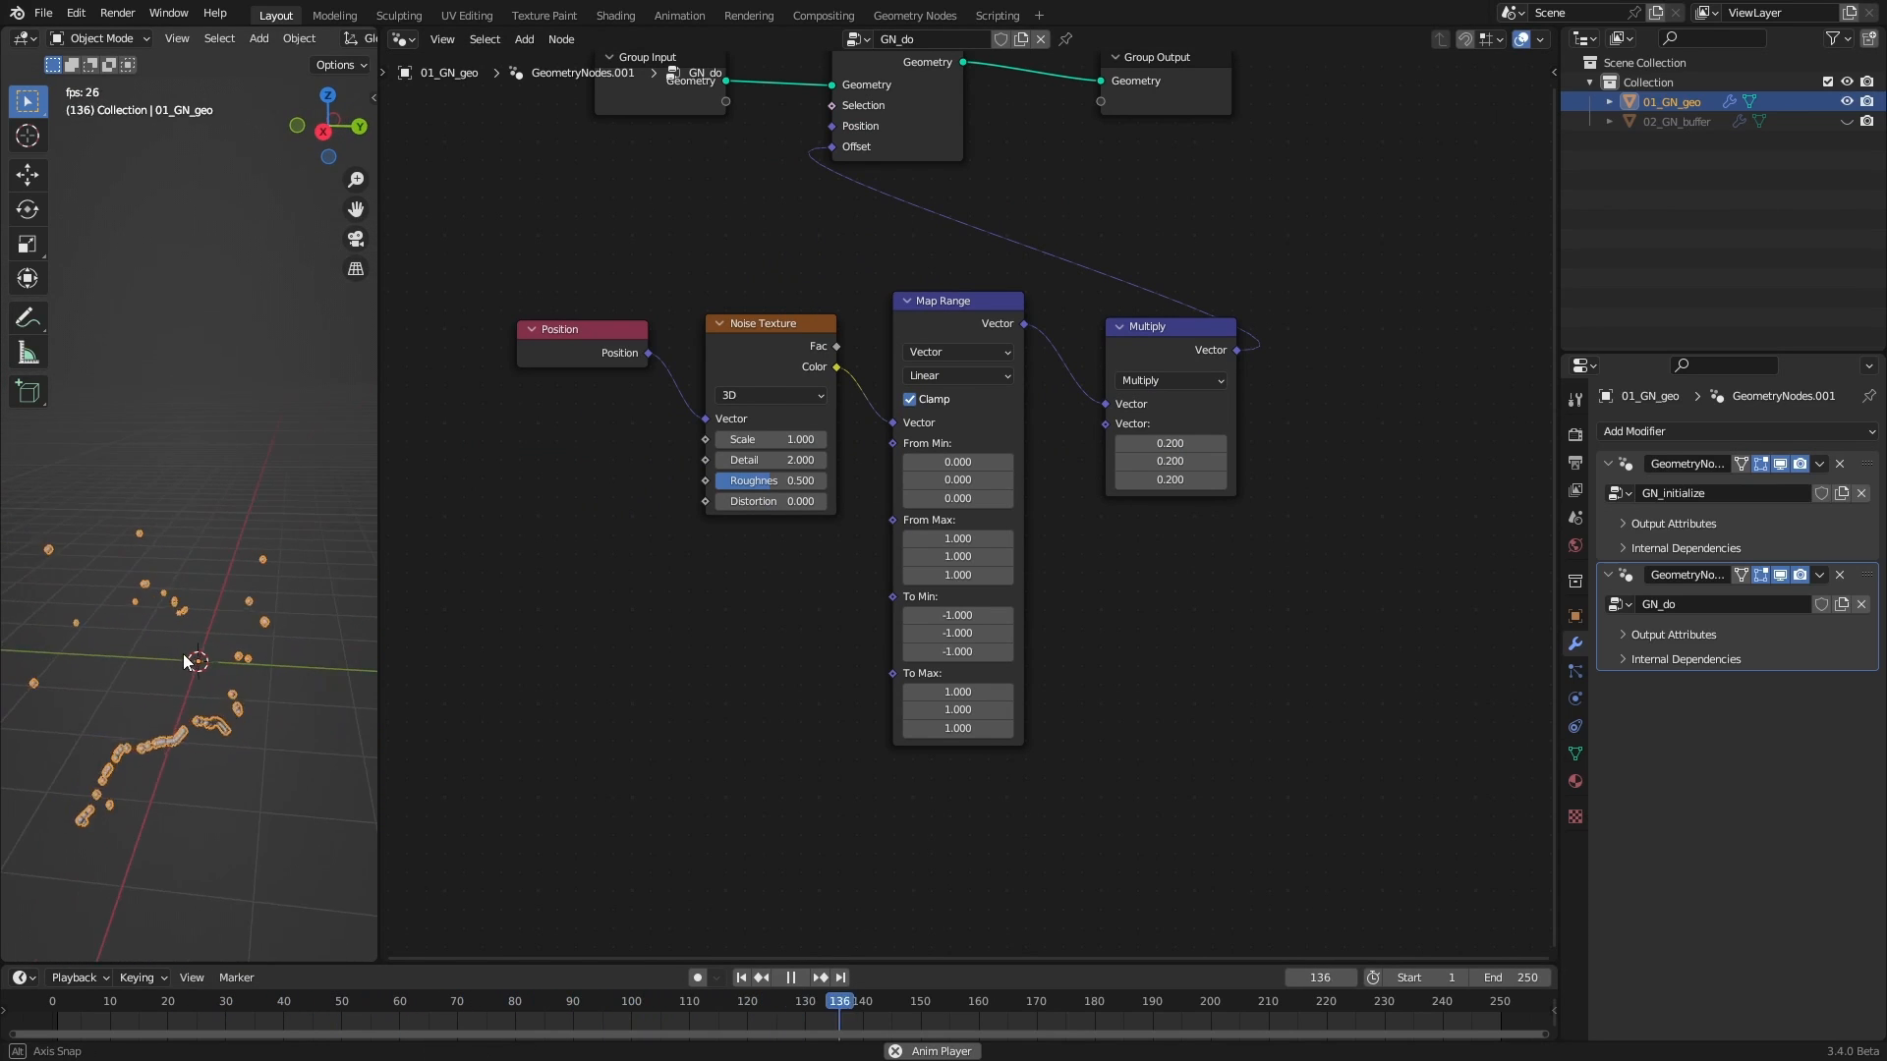
{"action": "key", "text": "space"}
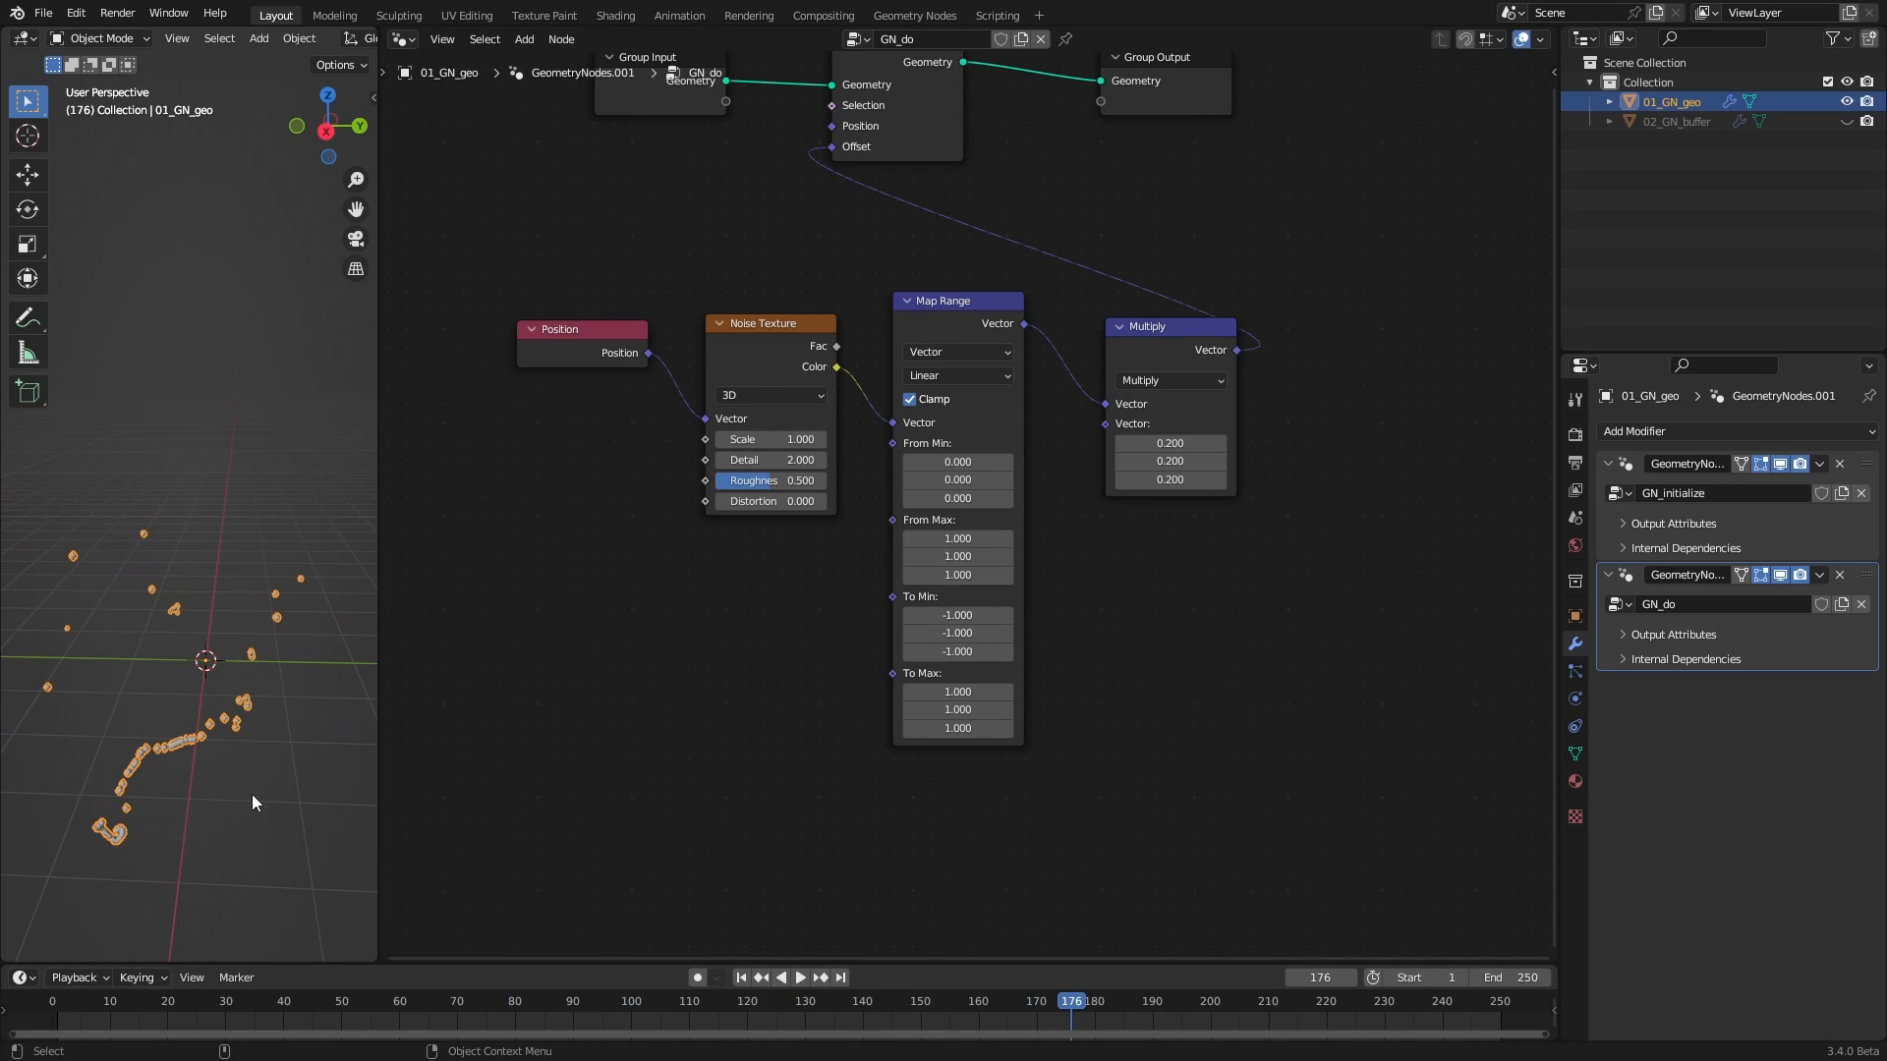
{"action": "left_click", "coordinate": [742, 977]}
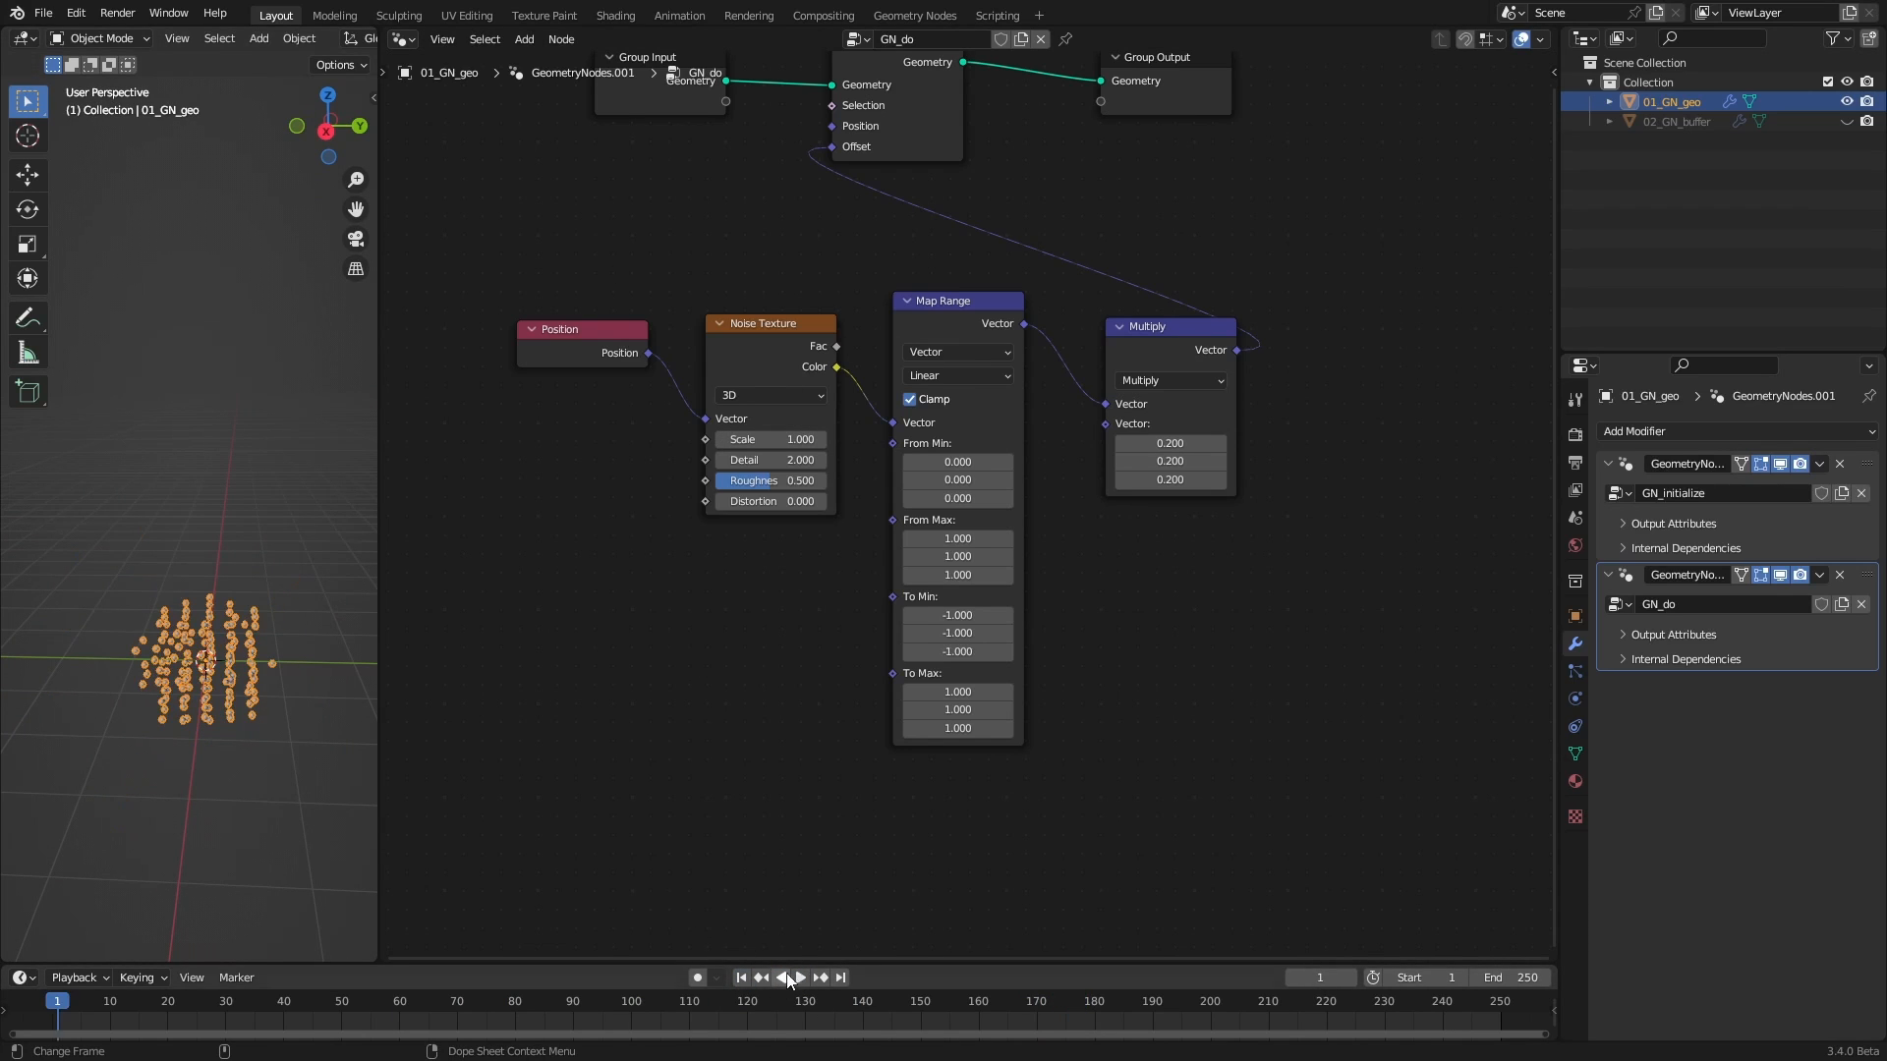
{"action": "left_click", "coordinate": [799, 978]}
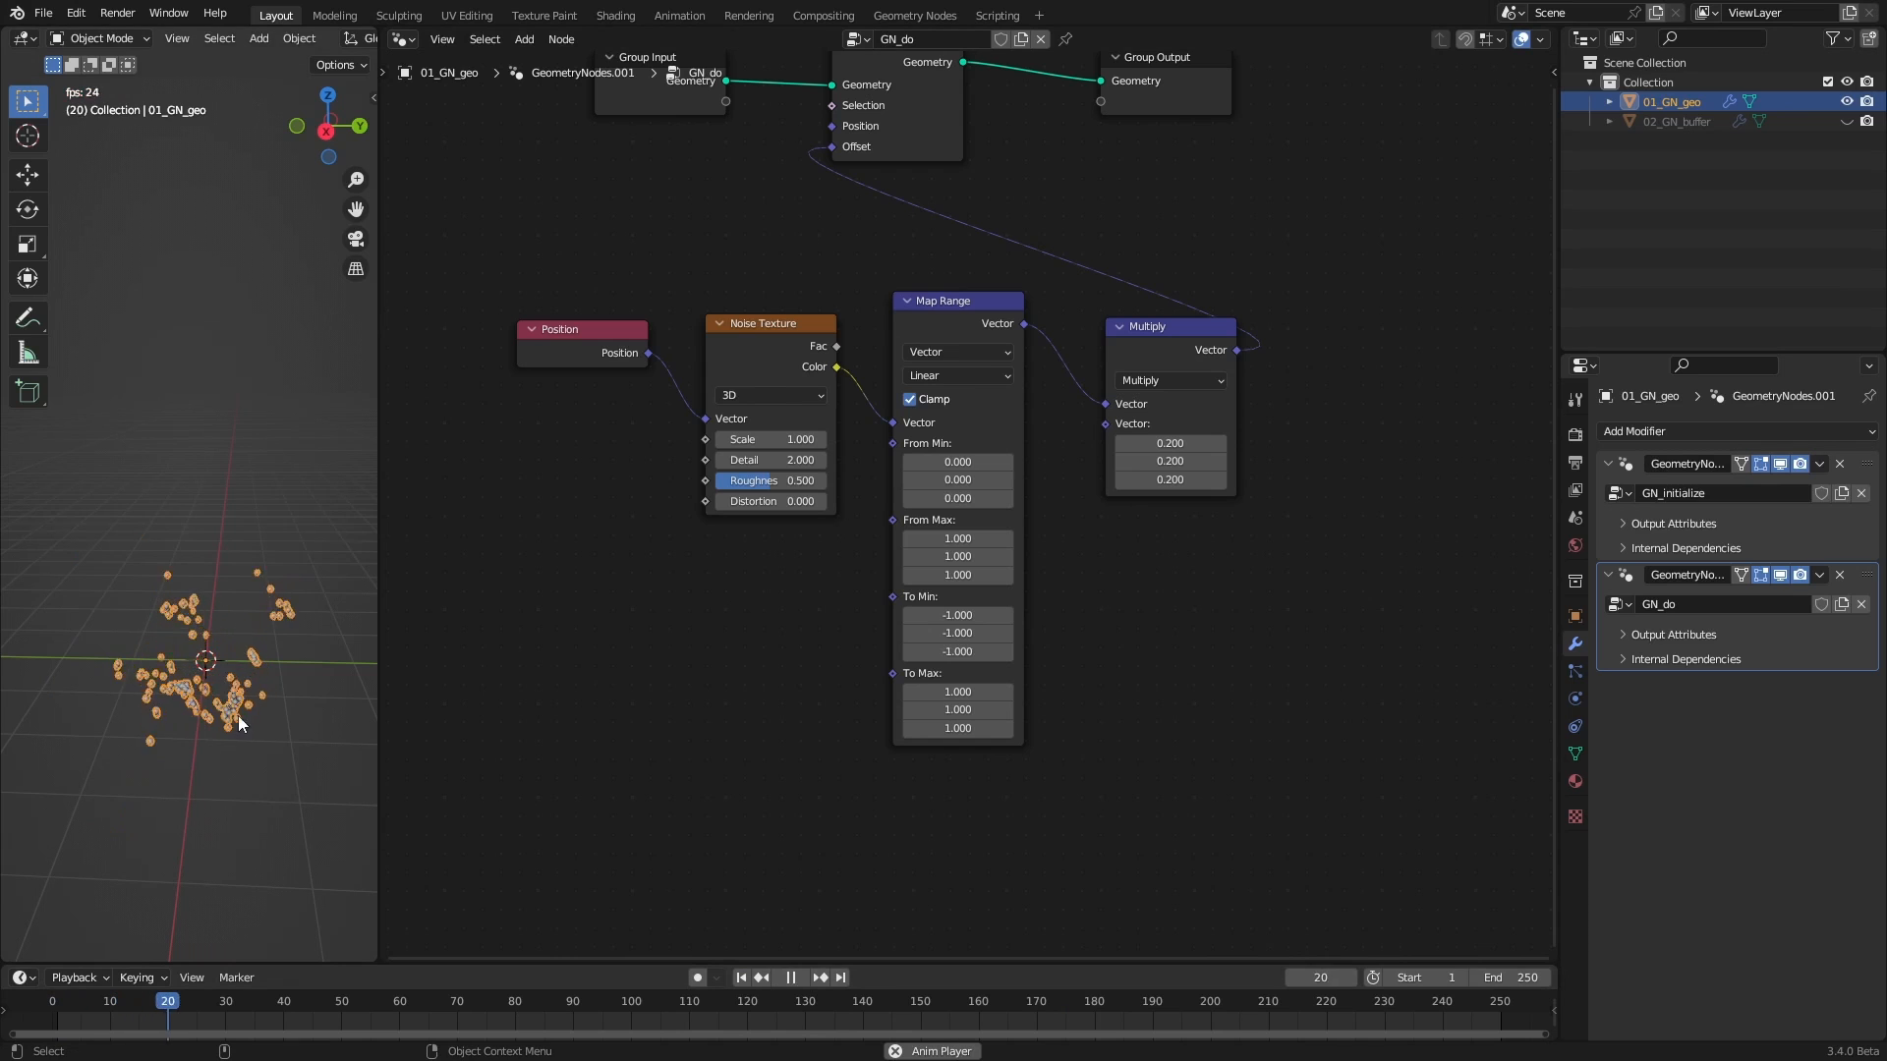
{"action": "mouse_move", "coordinate": [255, 708]}
{"action": "middle_mouse_down"}
{"action": "mouse_move", "coordinate": [350, 686]}
{"action": "mouse_move", "coordinate": [287, 692]}
{"action": "middle_mouse_up"}
{"action": "left_click", "coordinate": [792, 982]}
{"action": "left_click", "coordinate": [742, 978]}
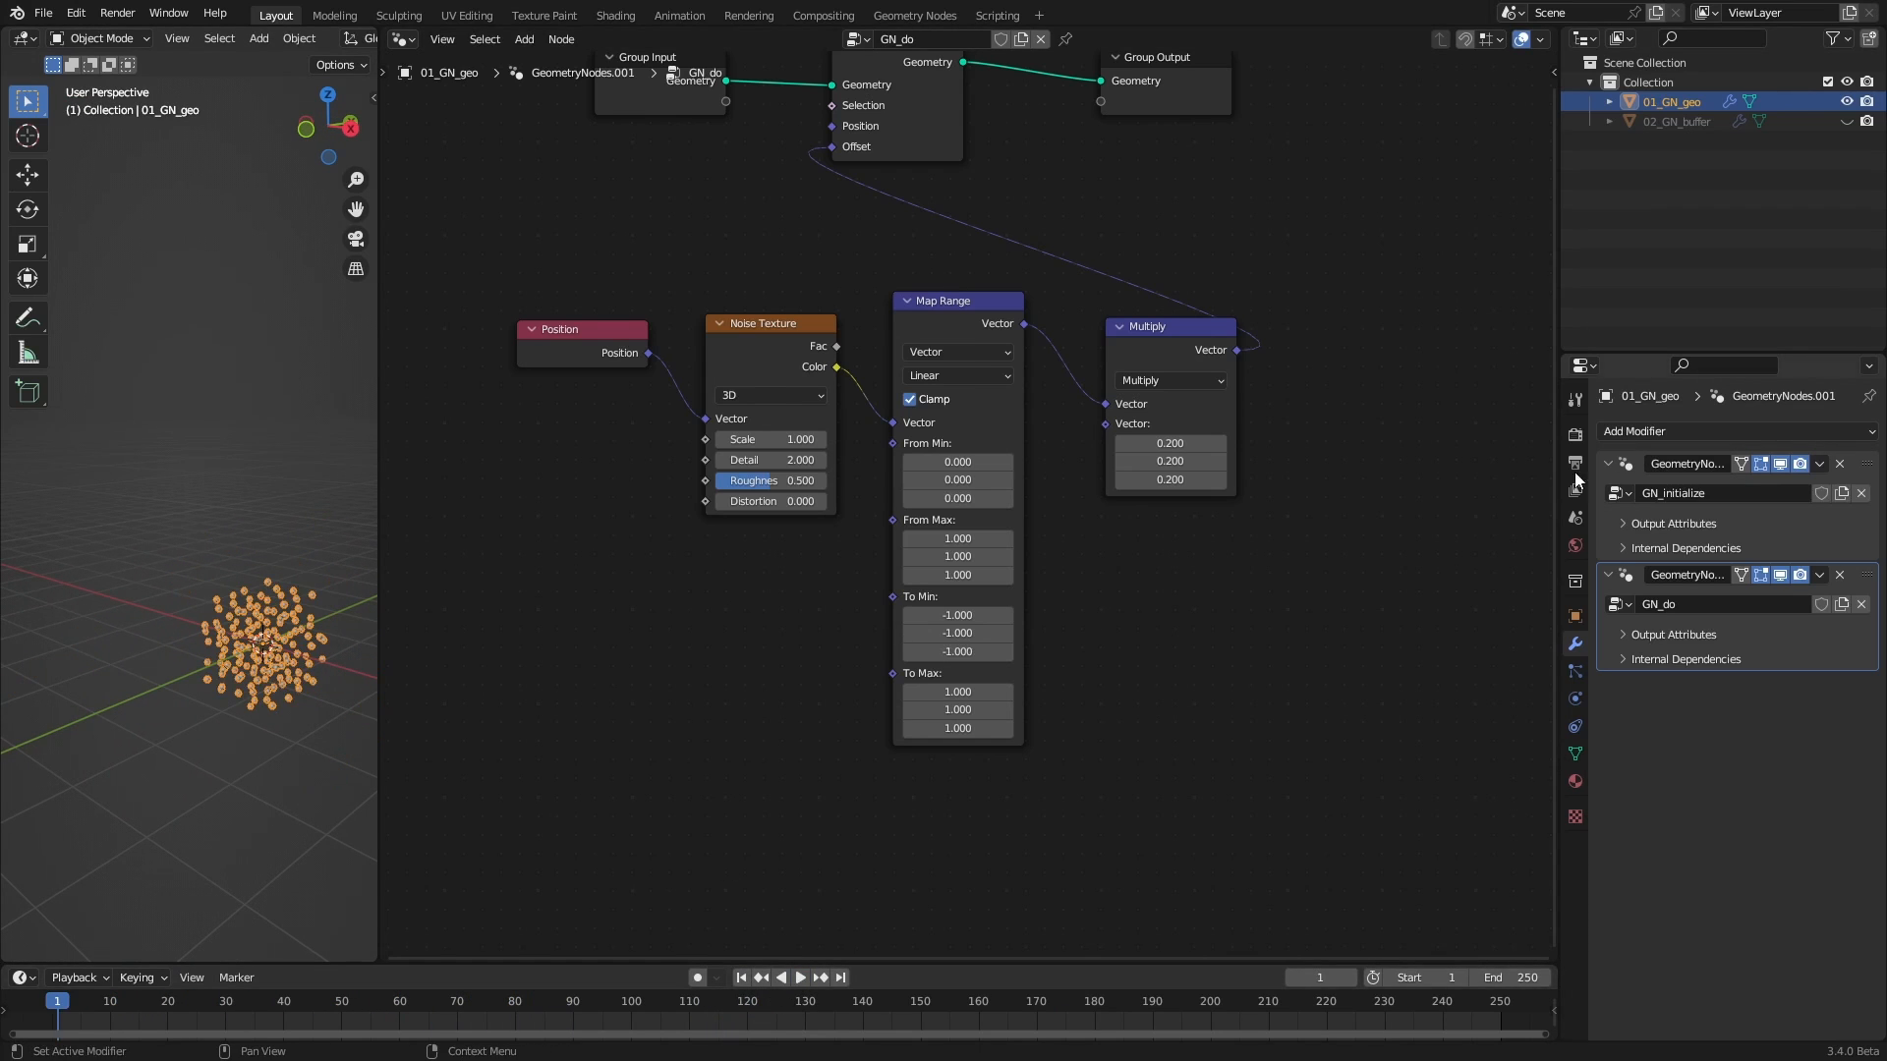
Open the GN_initialize tree and set the Distribute Points in Volume Spacing to 0.15 on all three axes
{"action": "left_click", "coordinate": [1779, 525]}
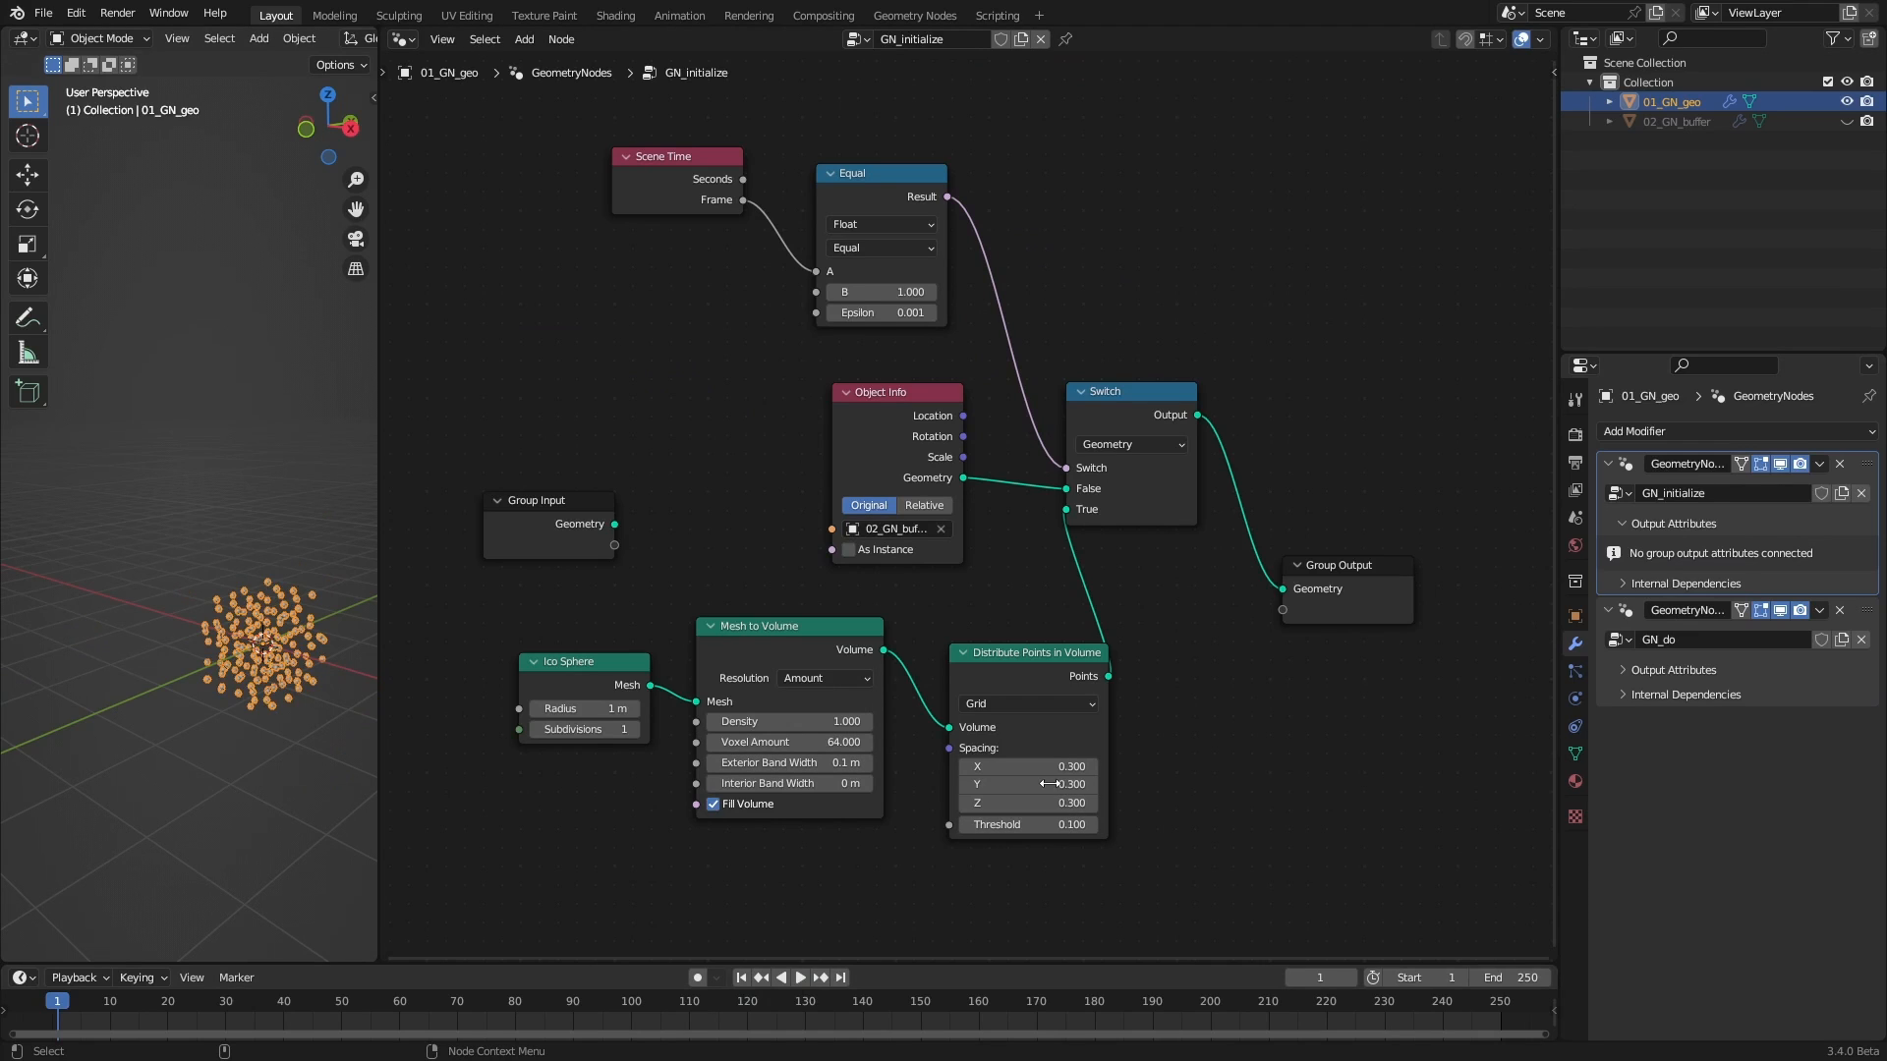
{"action": "left_click_drag", "start_coordinate": [1027, 767], "coordinate": [1057, 809]}
{"action": "type", "text": "0."}
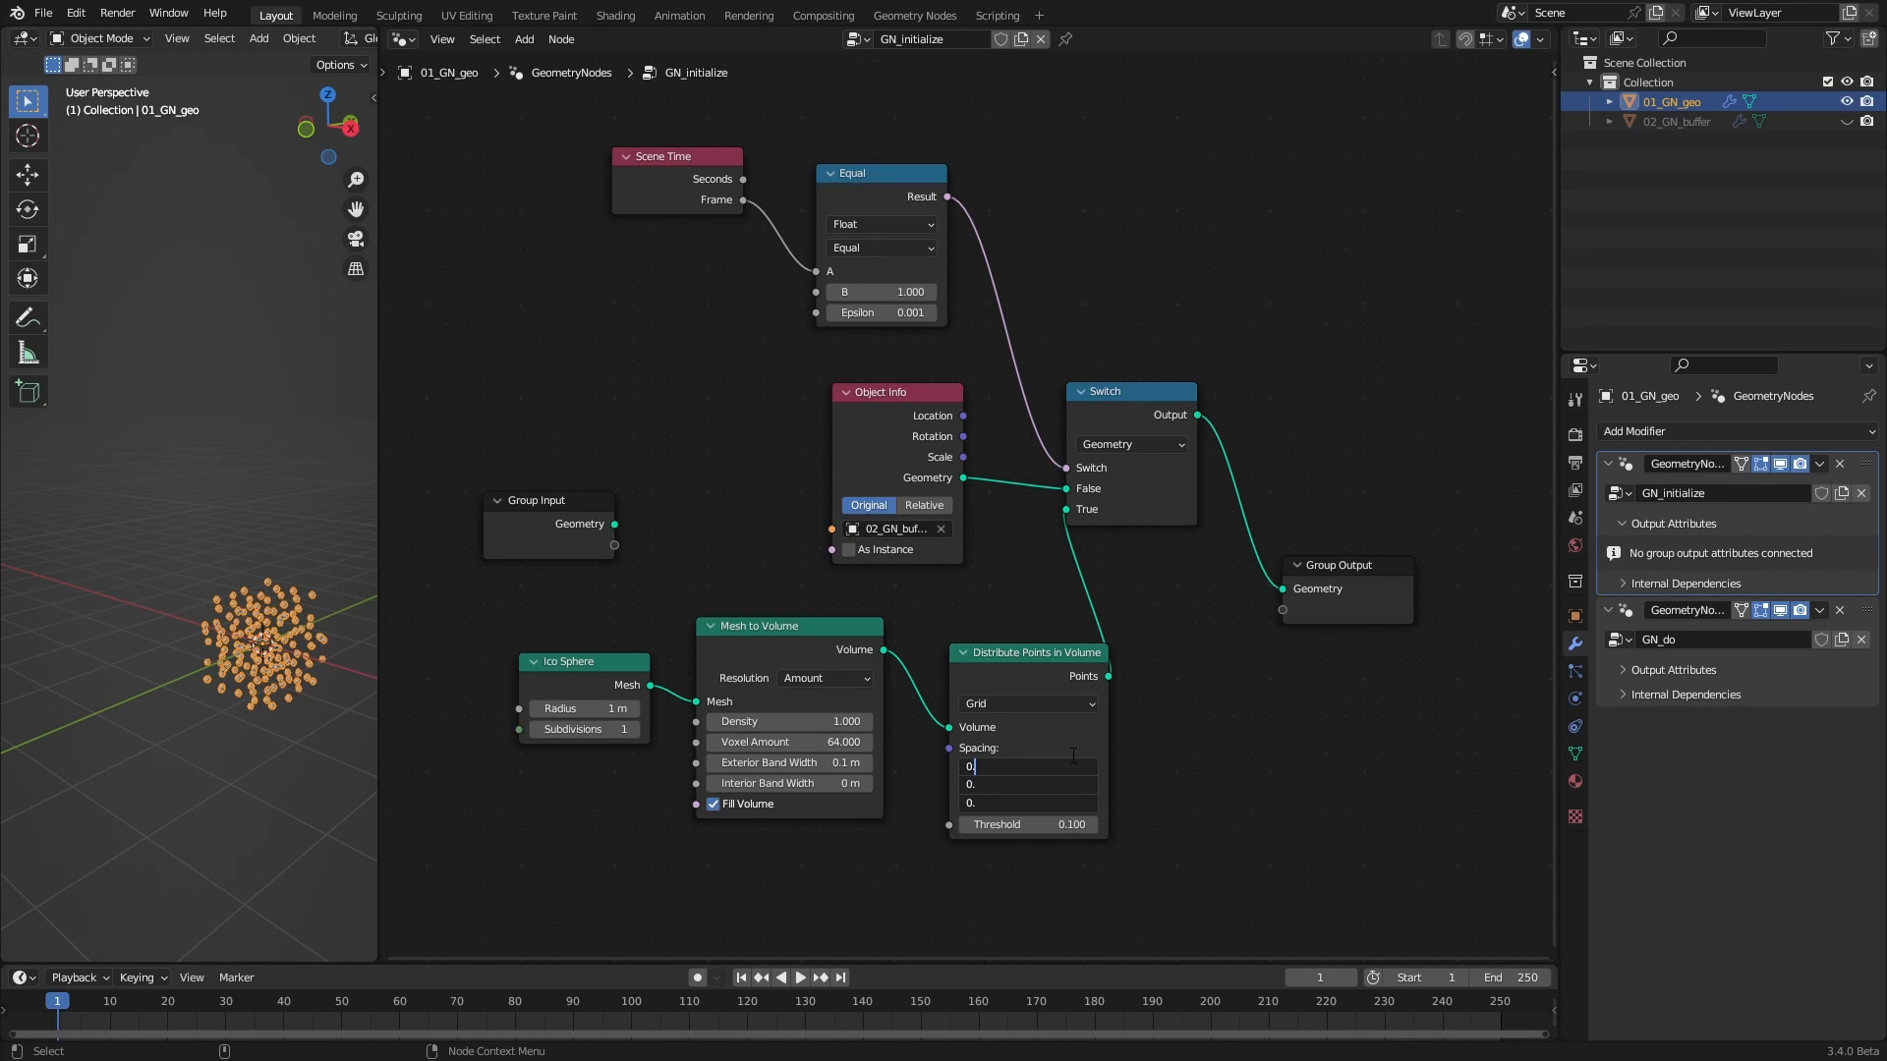
{"action": "type", "text": "15"}
{"action": "key", "text": "Return"}
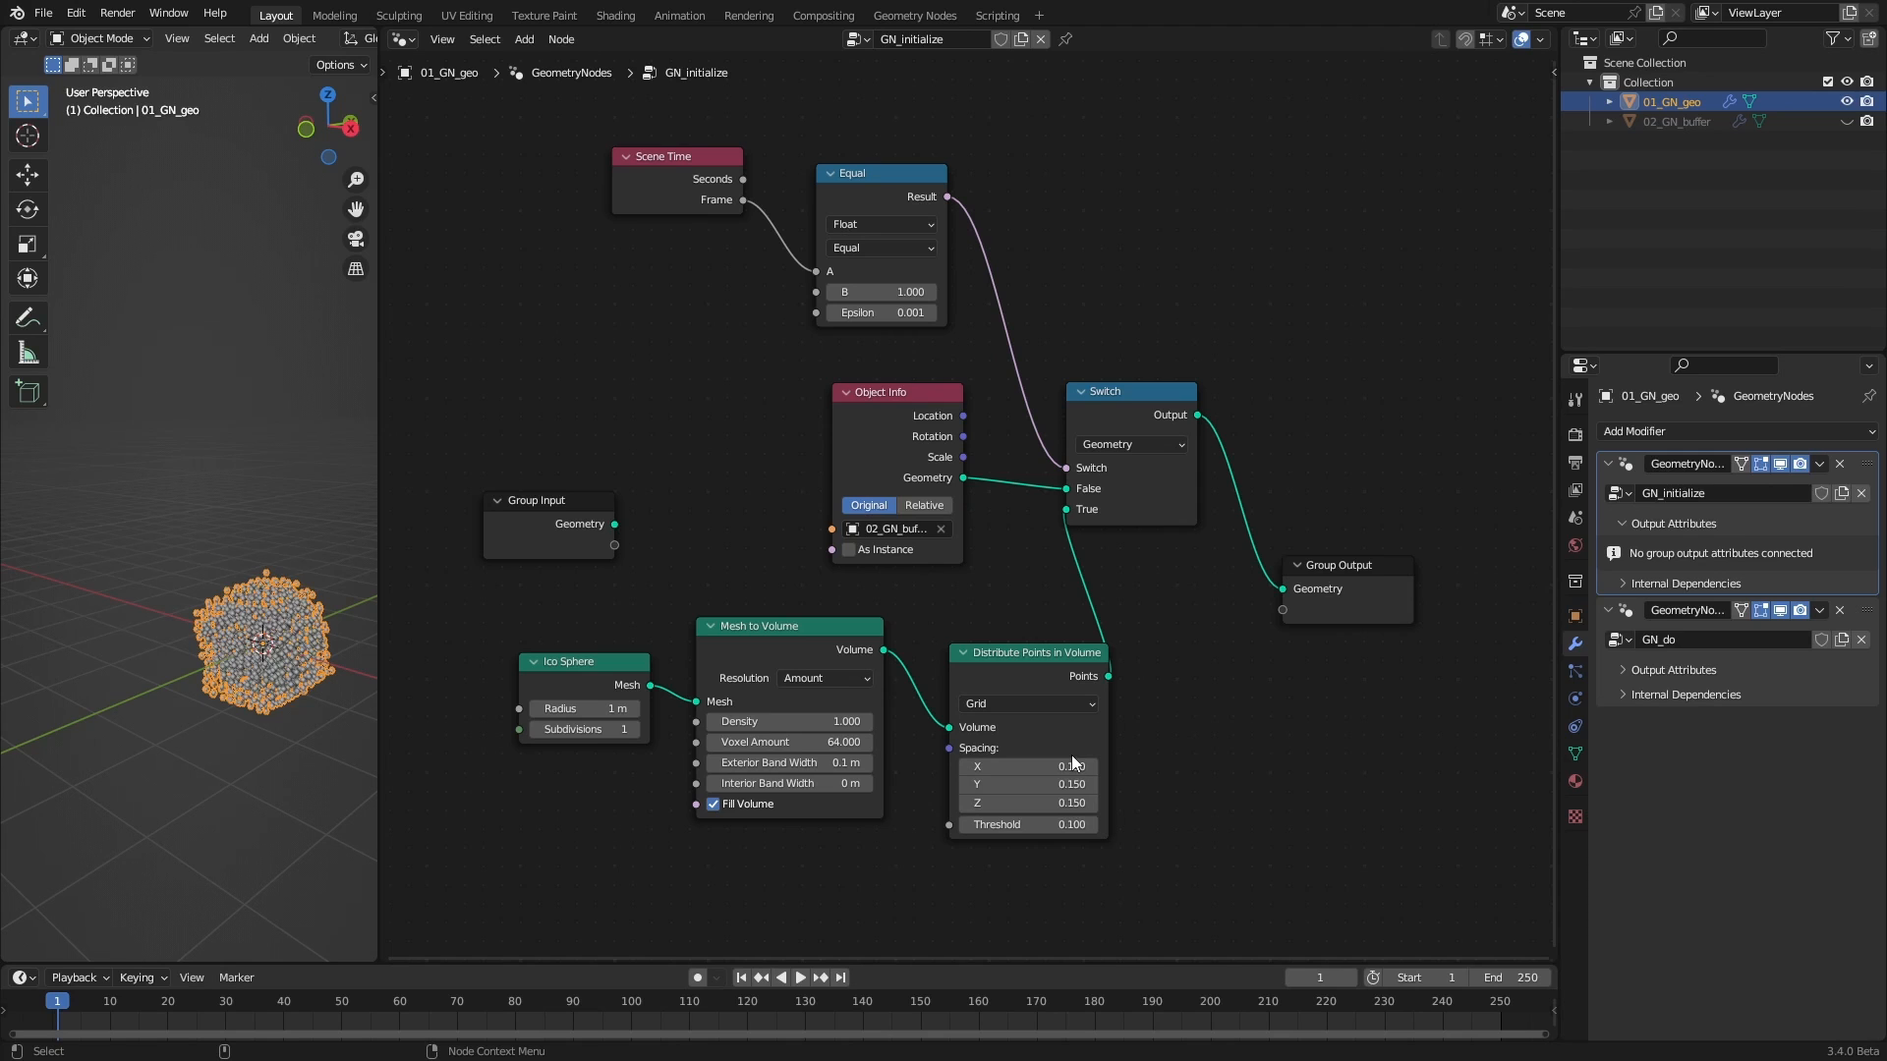
Play the denser point simulation, pause to inspect it in an enlarged 3D viewport, and rewind to frame 1
{"action": "key", "text": "space"}
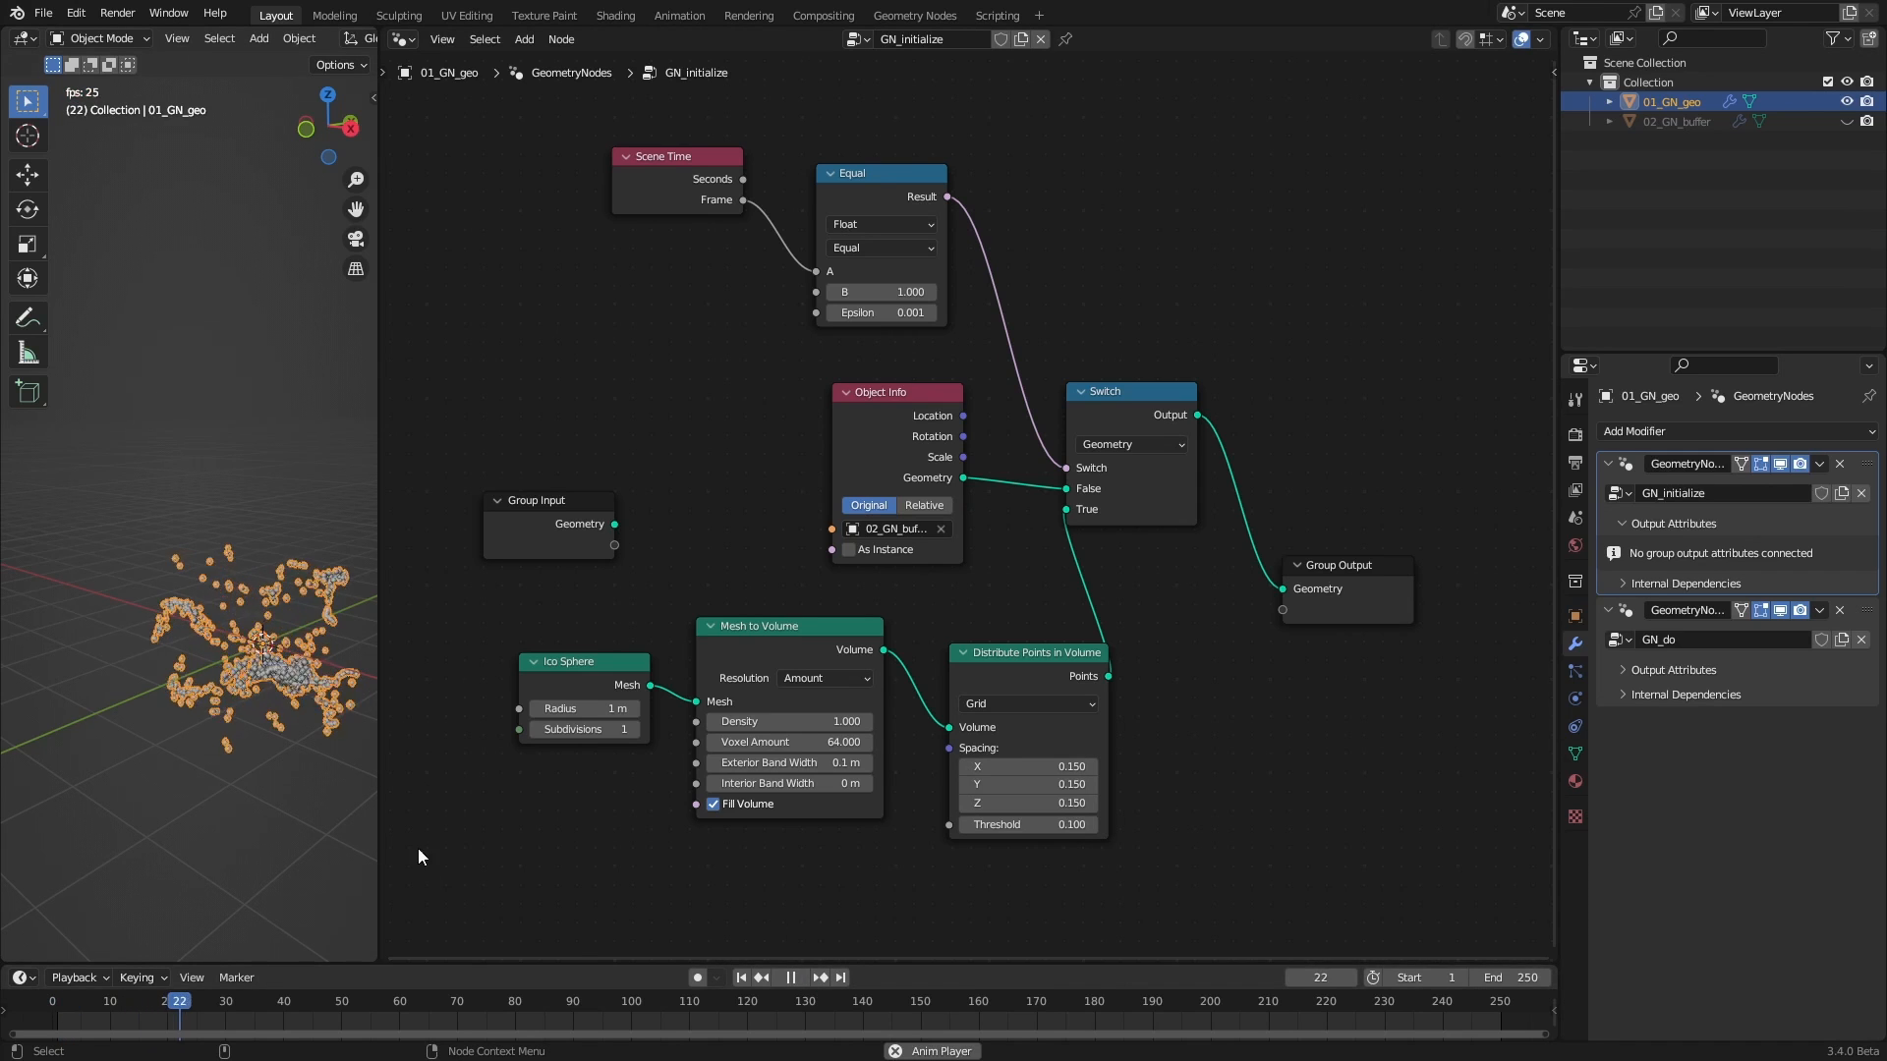
{"action": "left_click", "coordinate": [792, 977]}
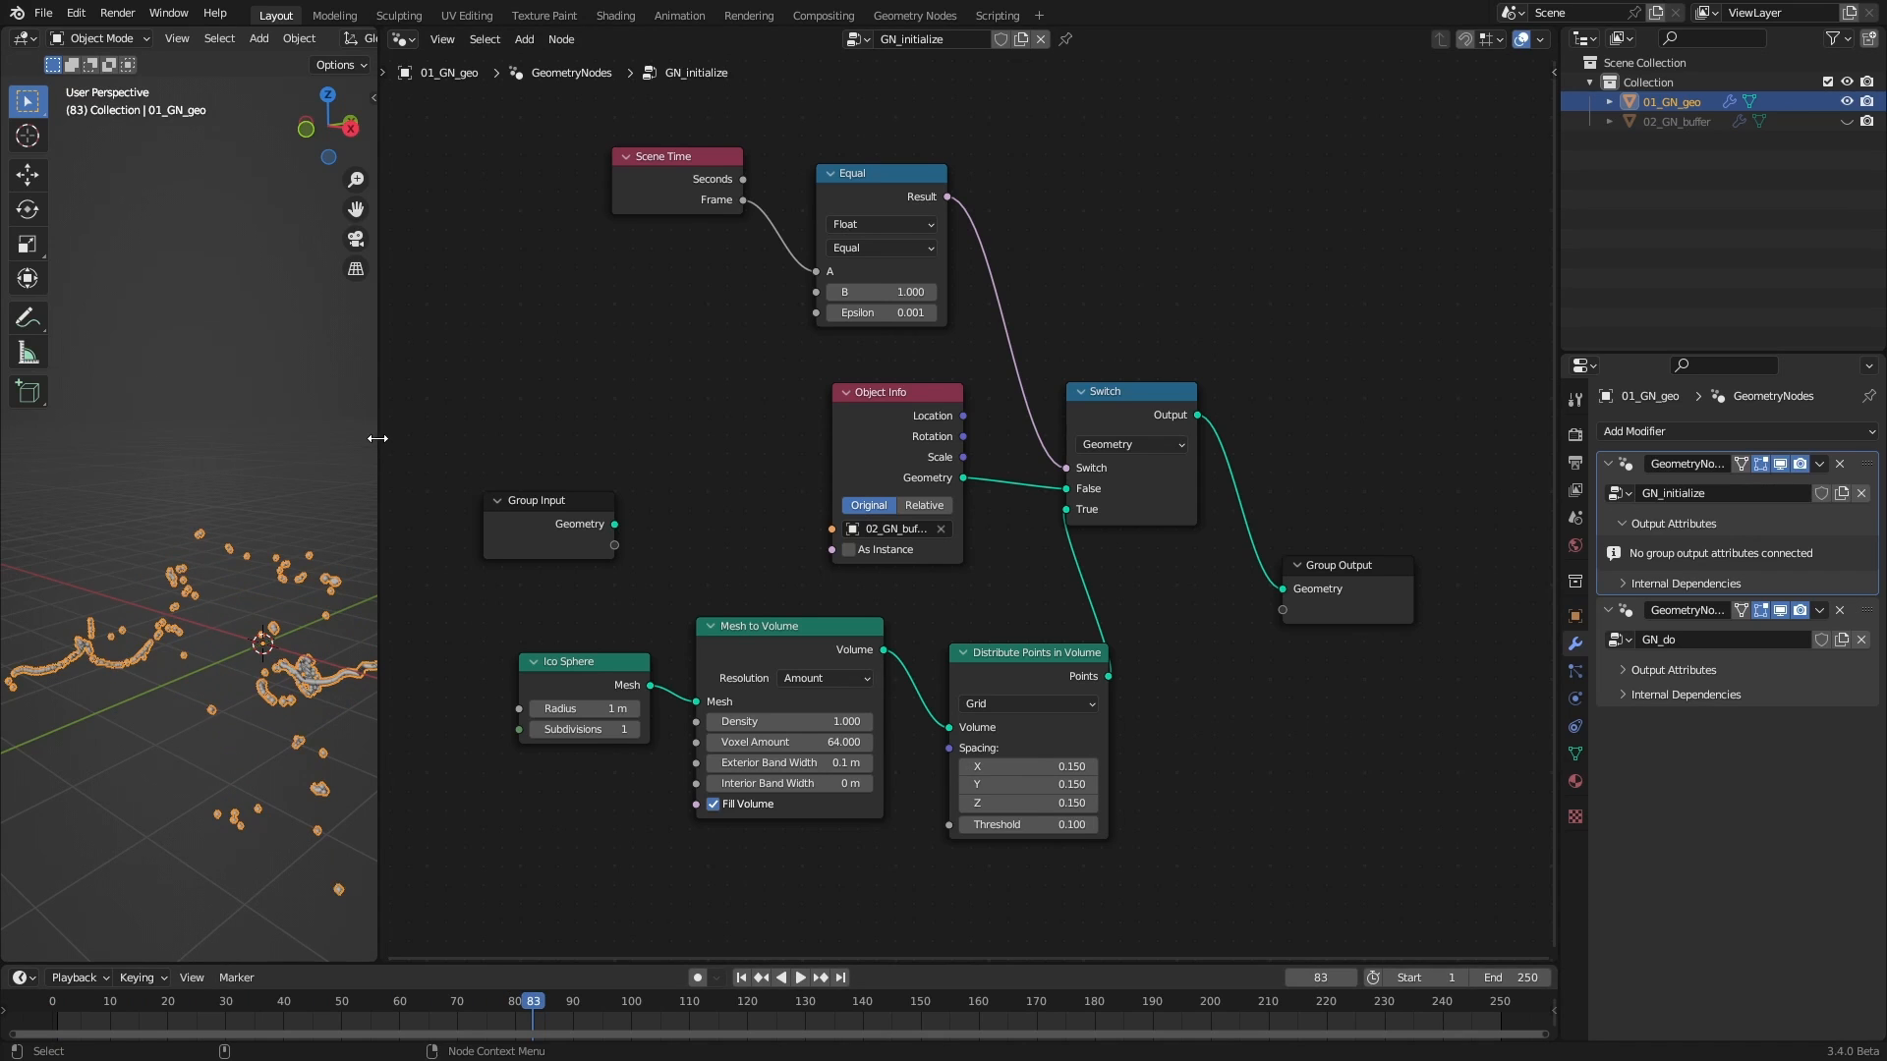
{"action": "left_click_drag", "start_coordinate": [378, 438], "coordinate": [656, 439]}
{"action": "middle_click_drag", "start_coordinate": [497, 604], "coordinate": [488, 497]}
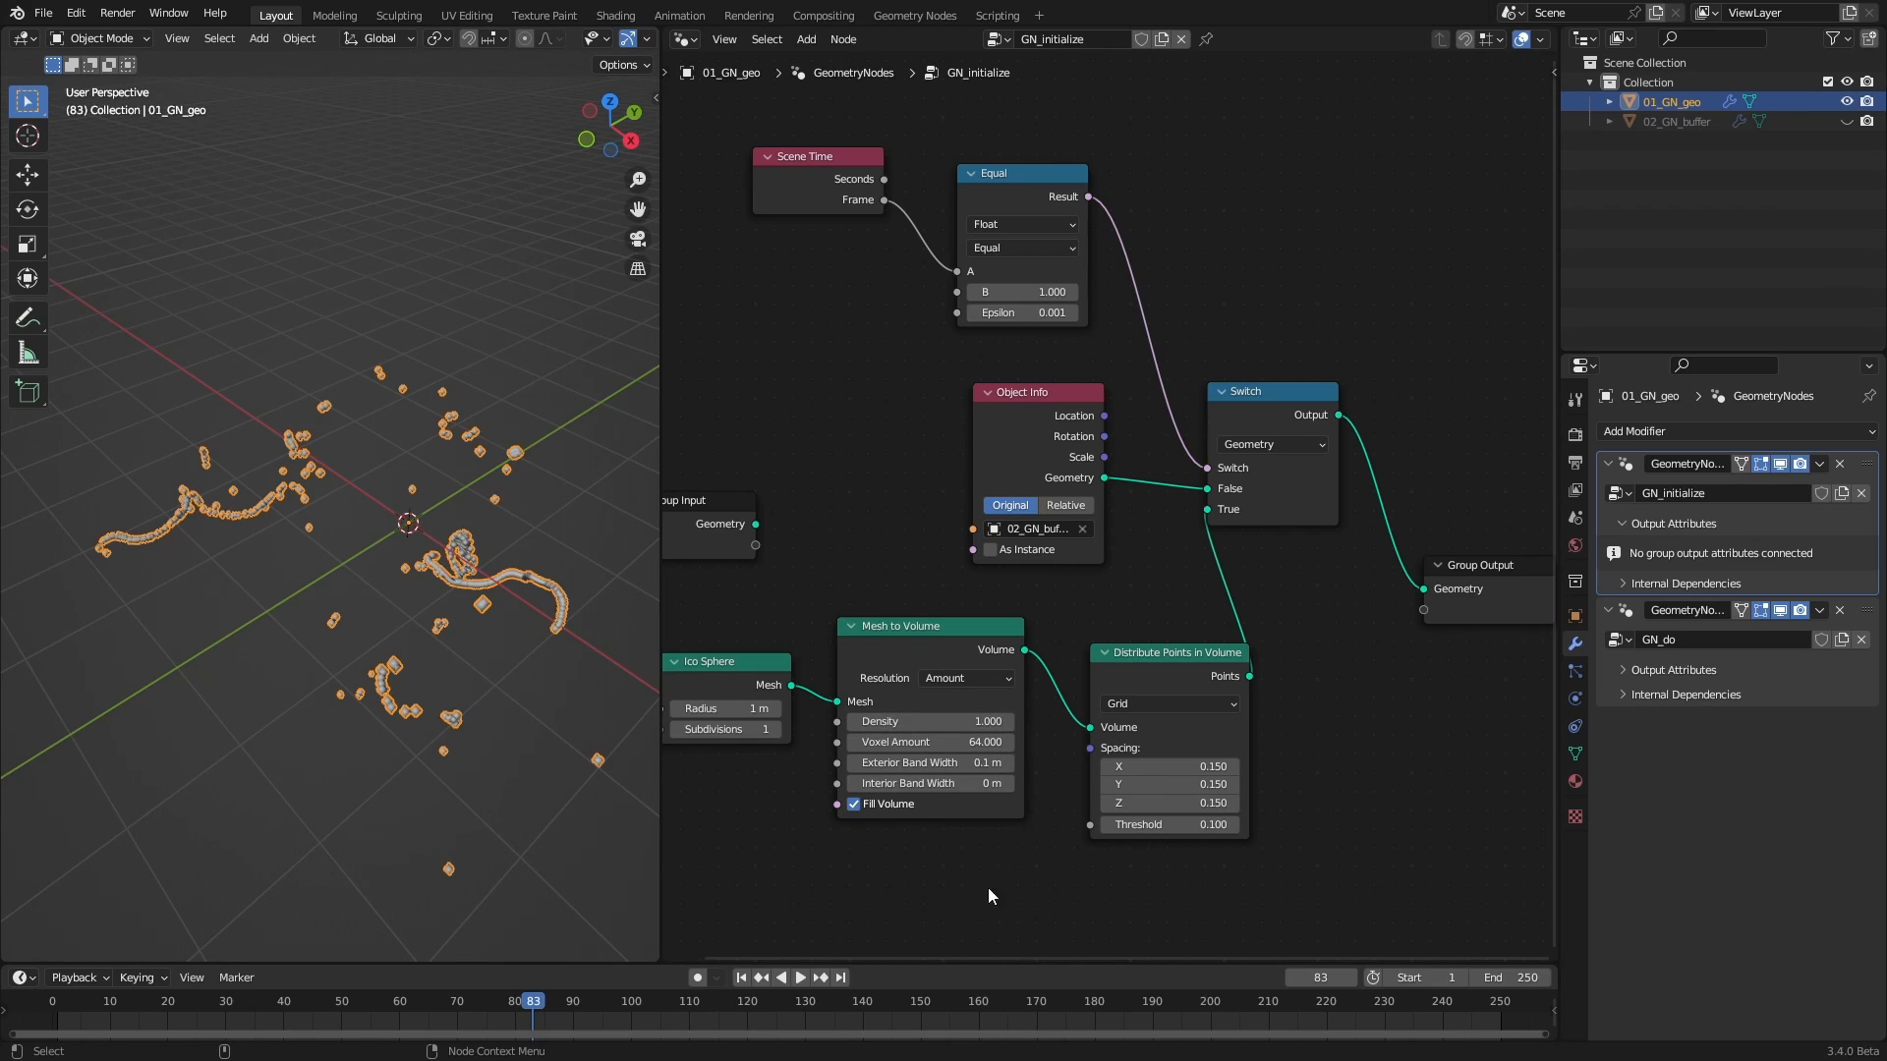
{"action": "left_click", "coordinate": [741, 977]}
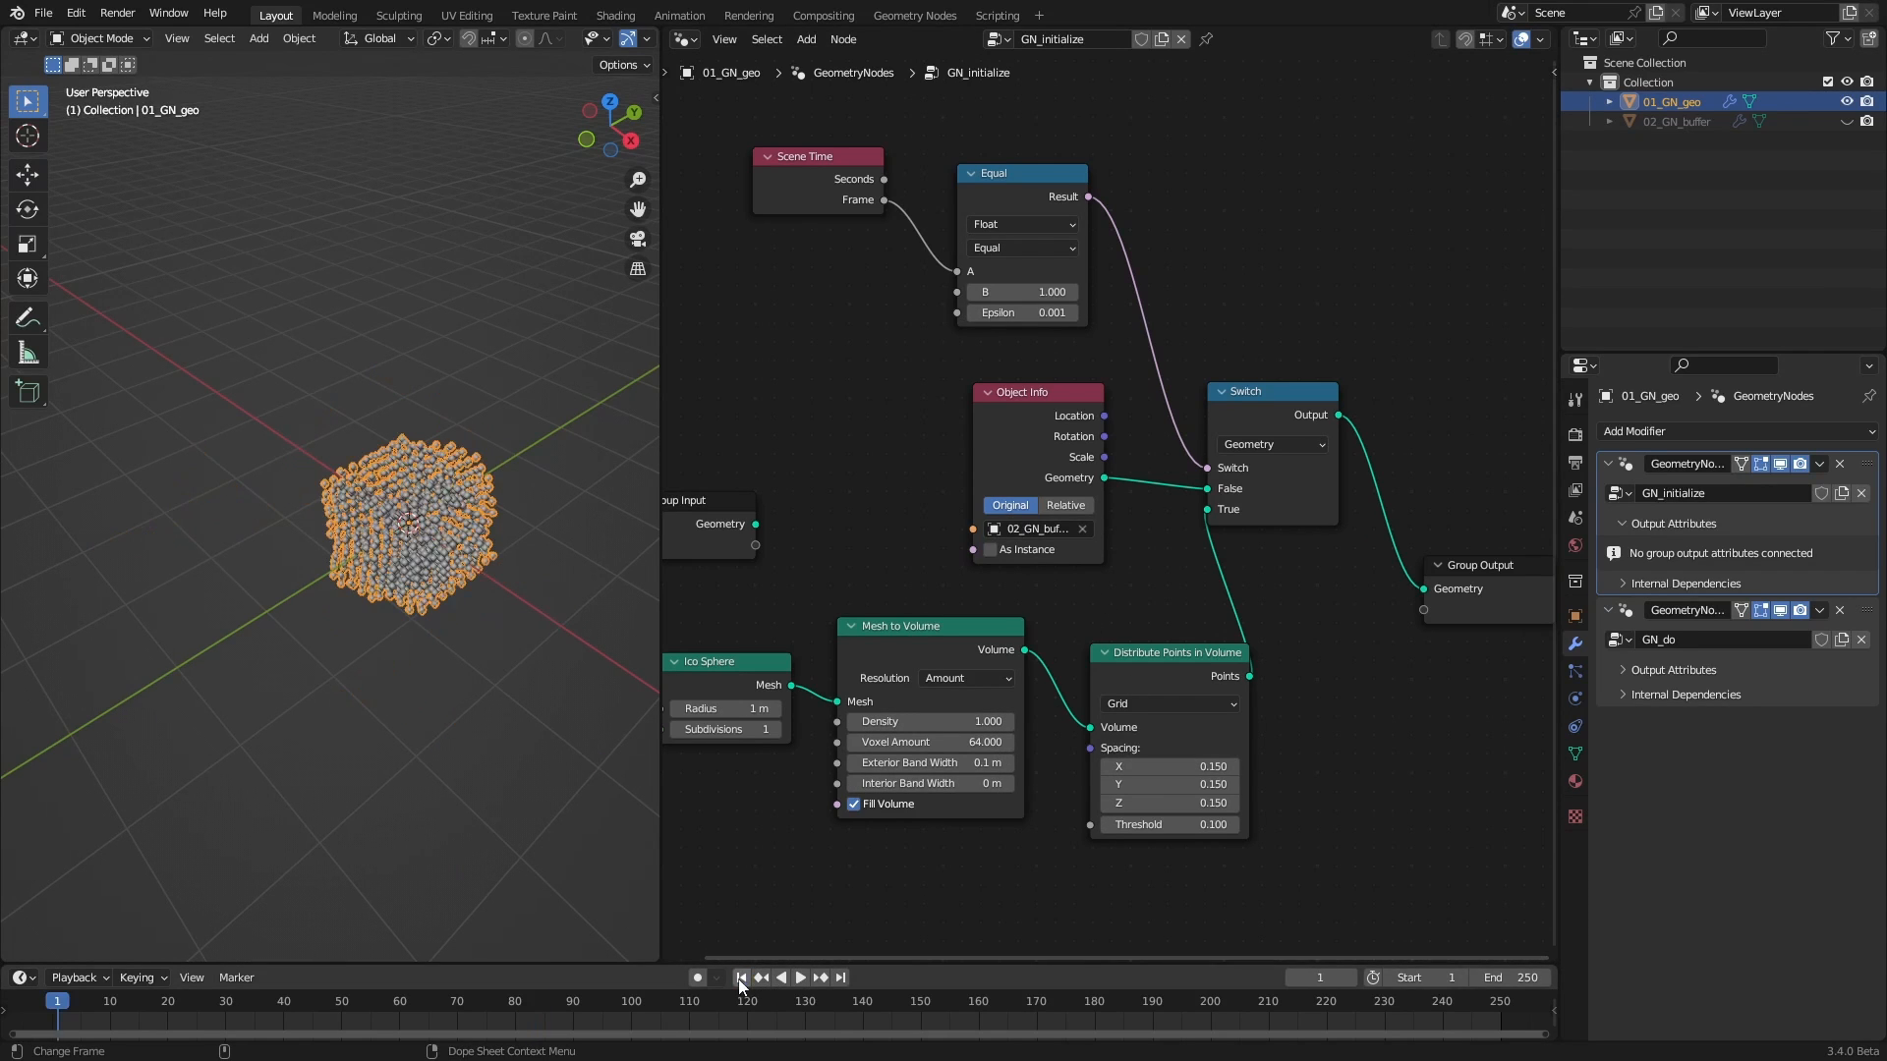
Widen the node editor and annotate the curl expression ∇ × n⃗ in the empty space below the GN_initialize nodes
{"action": "scroll", "coordinate": [1081, 560], "scroll_direction": "down", "scroll_amount": 3}
{"action": "left_click_drag", "start_coordinate": [656, 481], "coordinate": [270, 492]}
{"action": "scroll", "coordinate": [776, 668], "scroll_direction": "up", "scroll_amount": 3}
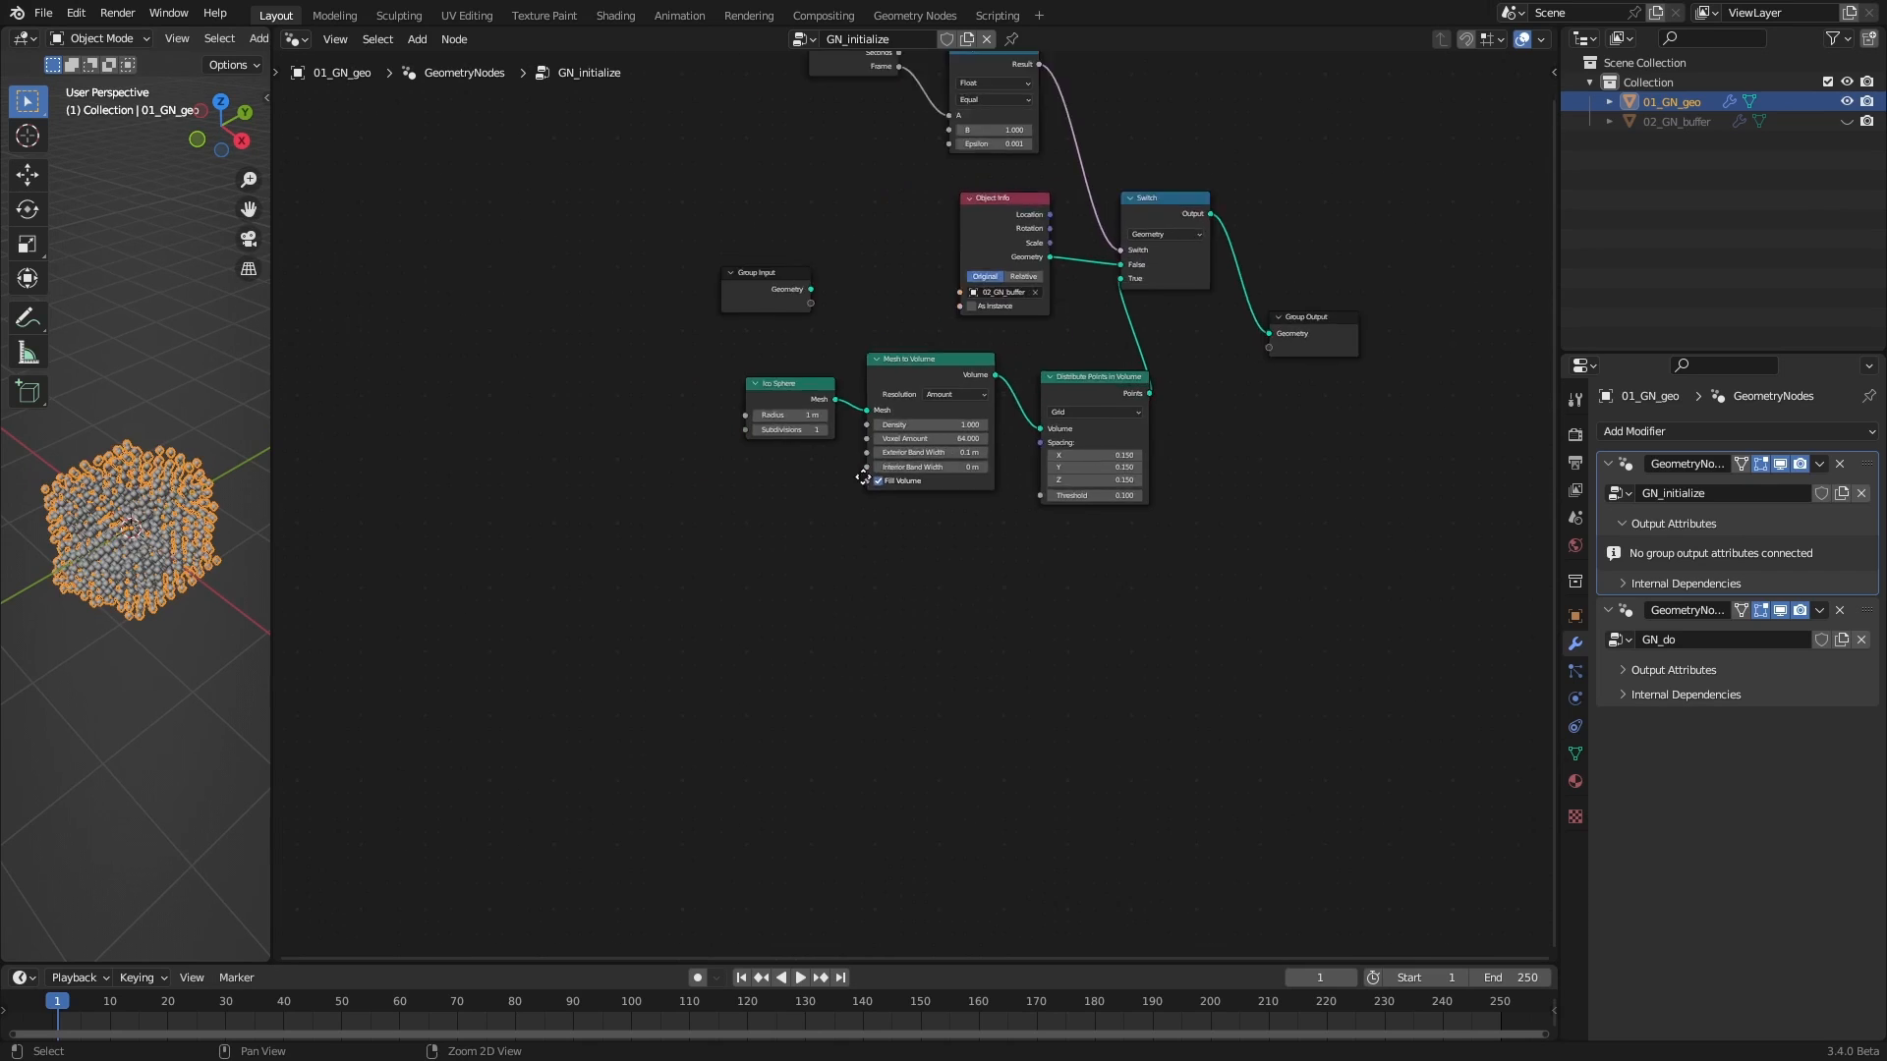
{"action": "middle_click_drag", "start_coordinate": [831, 603], "coordinate": [926, 405], "text": "alt"}
{"action": "right_click_drag", "start_coordinate": [831, 614], "coordinate": [772, 521], "text": "alt"}
{"action": "middle_click_drag", "start_coordinate": [771, 522], "coordinate": [872, 610], "text": "alt"}
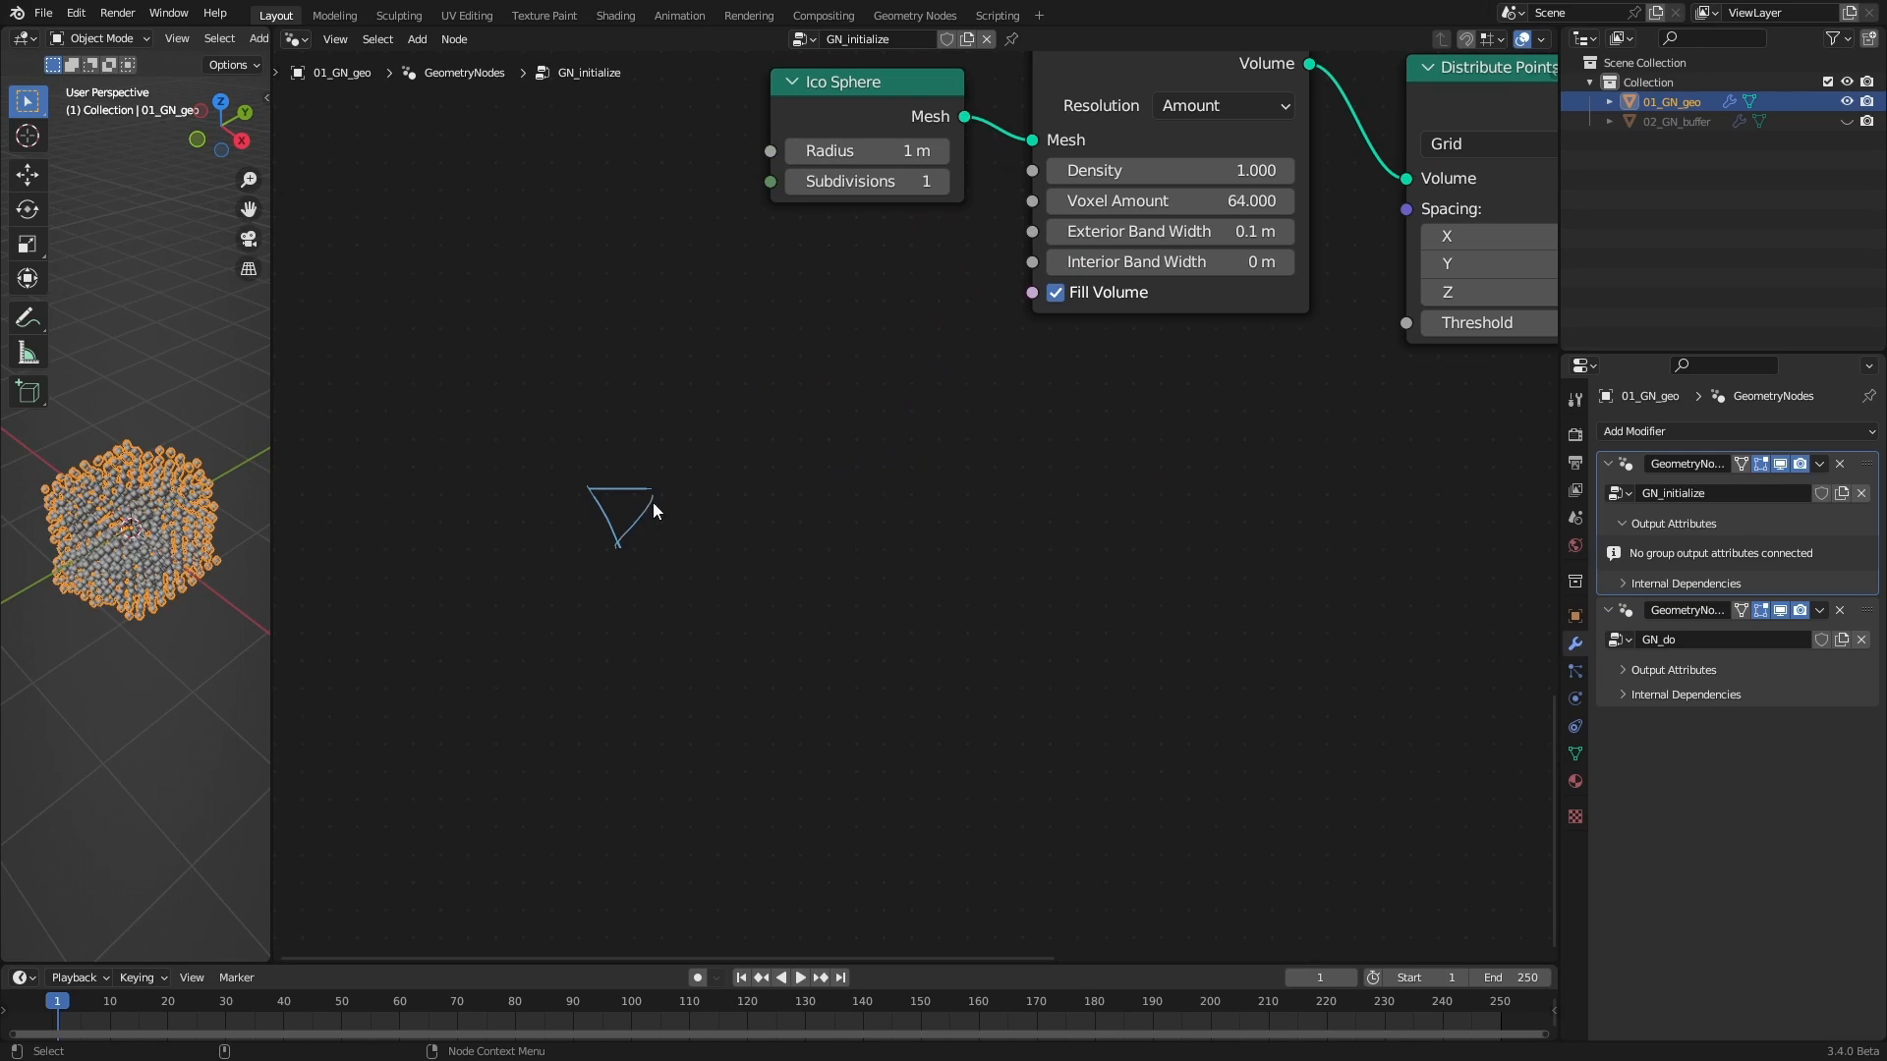
{"action": "left_click_drag", "start_coordinate": [727, 498], "coordinate": [685, 528]}
{"action": "left_click_drag", "start_coordinate": [691, 509], "coordinate": [714, 534]}
{"action": "left_click_drag", "start_coordinate": [779, 474], "coordinate": [792, 463]}
Annotate a bracketed column vector with ∂/∂x, ∂/∂y and ∂/∂z below the ∇ symbol
{"action": "middle_click_drag", "start_coordinate": [766, 733], "coordinate": [739, 474]}
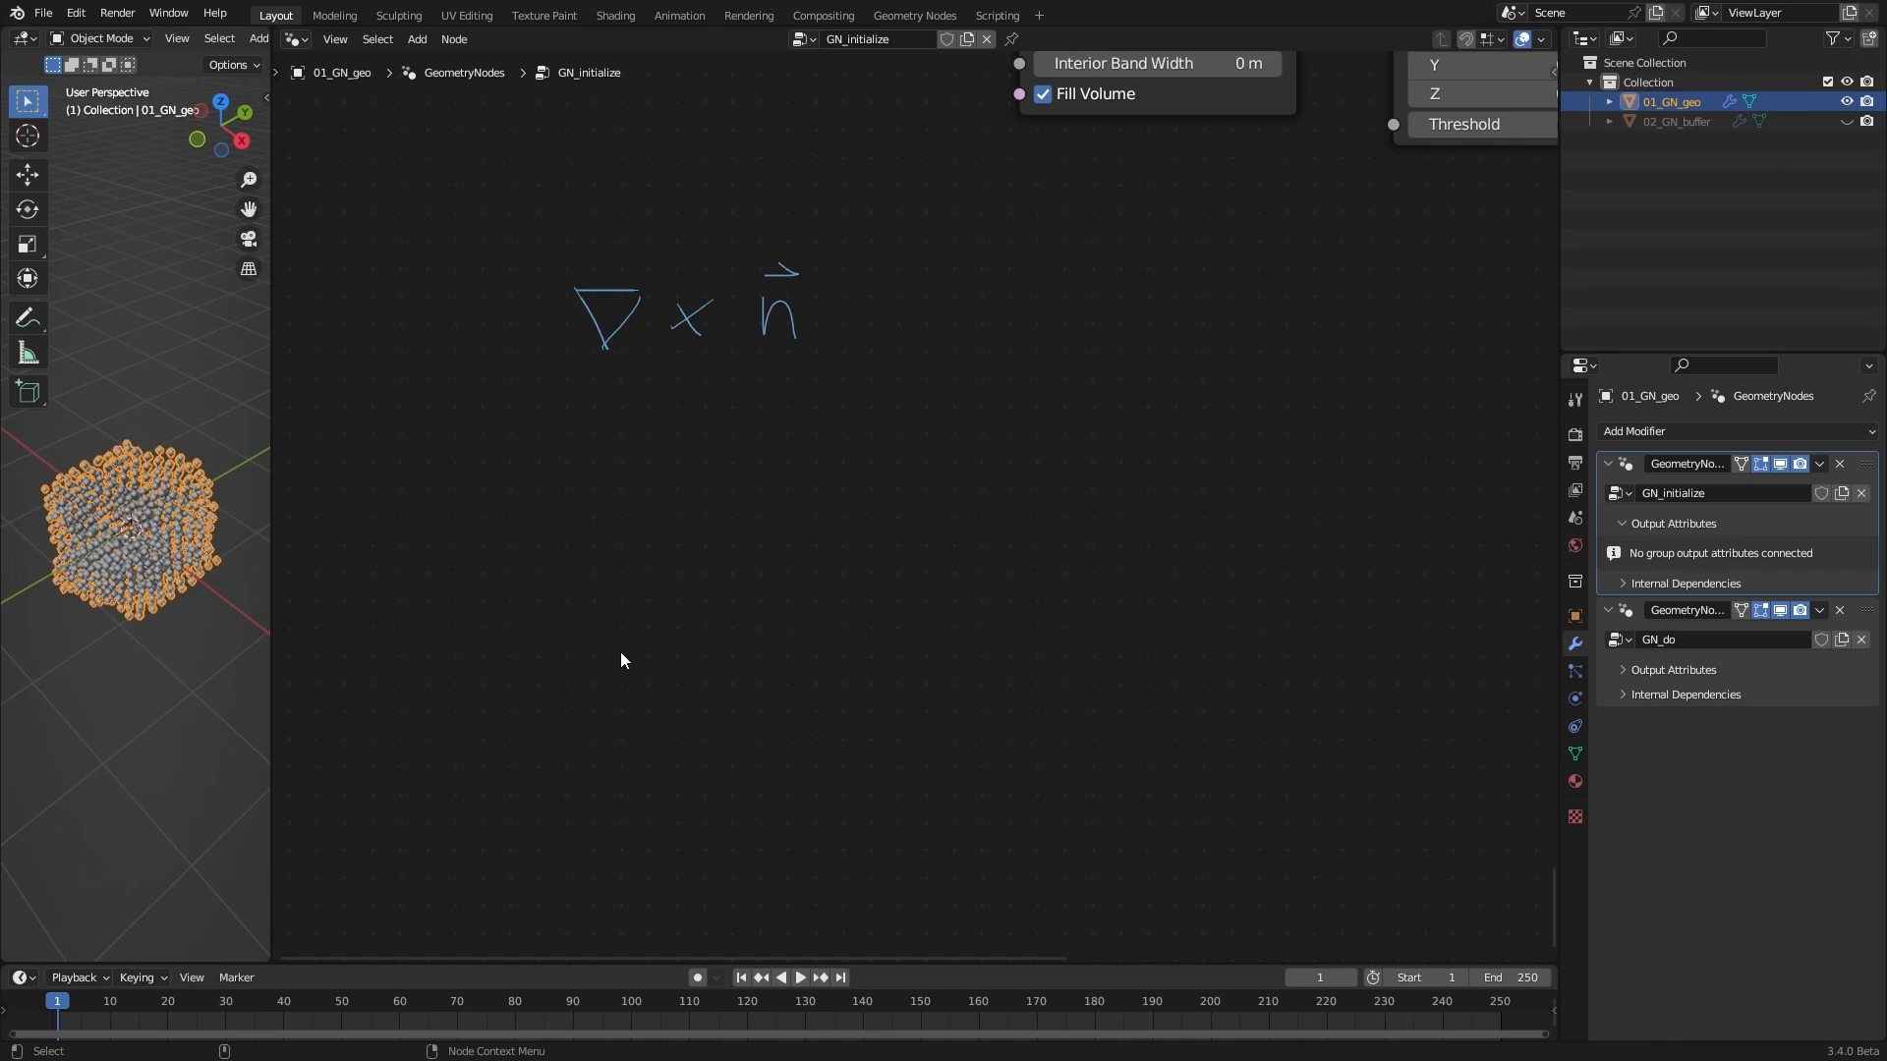
{"action": "left_click_drag", "start_coordinate": [497, 418], "coordinate": [496, 691]}
{"action": "mouse_move", "coordinate": [532, 430]}
{"action": "left_mouse_down"}
{"action": "mouse_move", "coordinate": [521, 452]}
{"action": "mouse_move", "coordinate": [555, 454]}
{"action": "mouse_move", "coordinate": [574, 499]}
{"action": "left_mouse_up"}
{"action": "mouse_move", "coordinate": [574, 482]}
{"action": "left_mouse_down"}
{"action": "mouse_move", "coordinate": [518, 560]}
{"action": "mouse_move", "coordinate": [557, 560]}
{"action": "mouse_move", "coordinate": [531, 613]}
{"action": "mouse_move", "coordinate": [580, 638]}
{"action": "mouse_move", "coordinate": [522, 674]}
{"action": "mouse_move", "coordinate": [517, 654]}
{"action": "mouse_move", "coordinate": [533, 700]}
{"action": "mouse_move", "coordinate": [583, 707]}
{"action": "left_mouse_up"}
{"action": "mouse_move", "coordinate": [585, 418]}
{"action": "left_mouse_down"}
{"action": "mouse_move", "coordinate": [613, 420]}
{"action": "mouse_move", "coordinate": [617, 694]}
{"action": "left_mouse_up"}
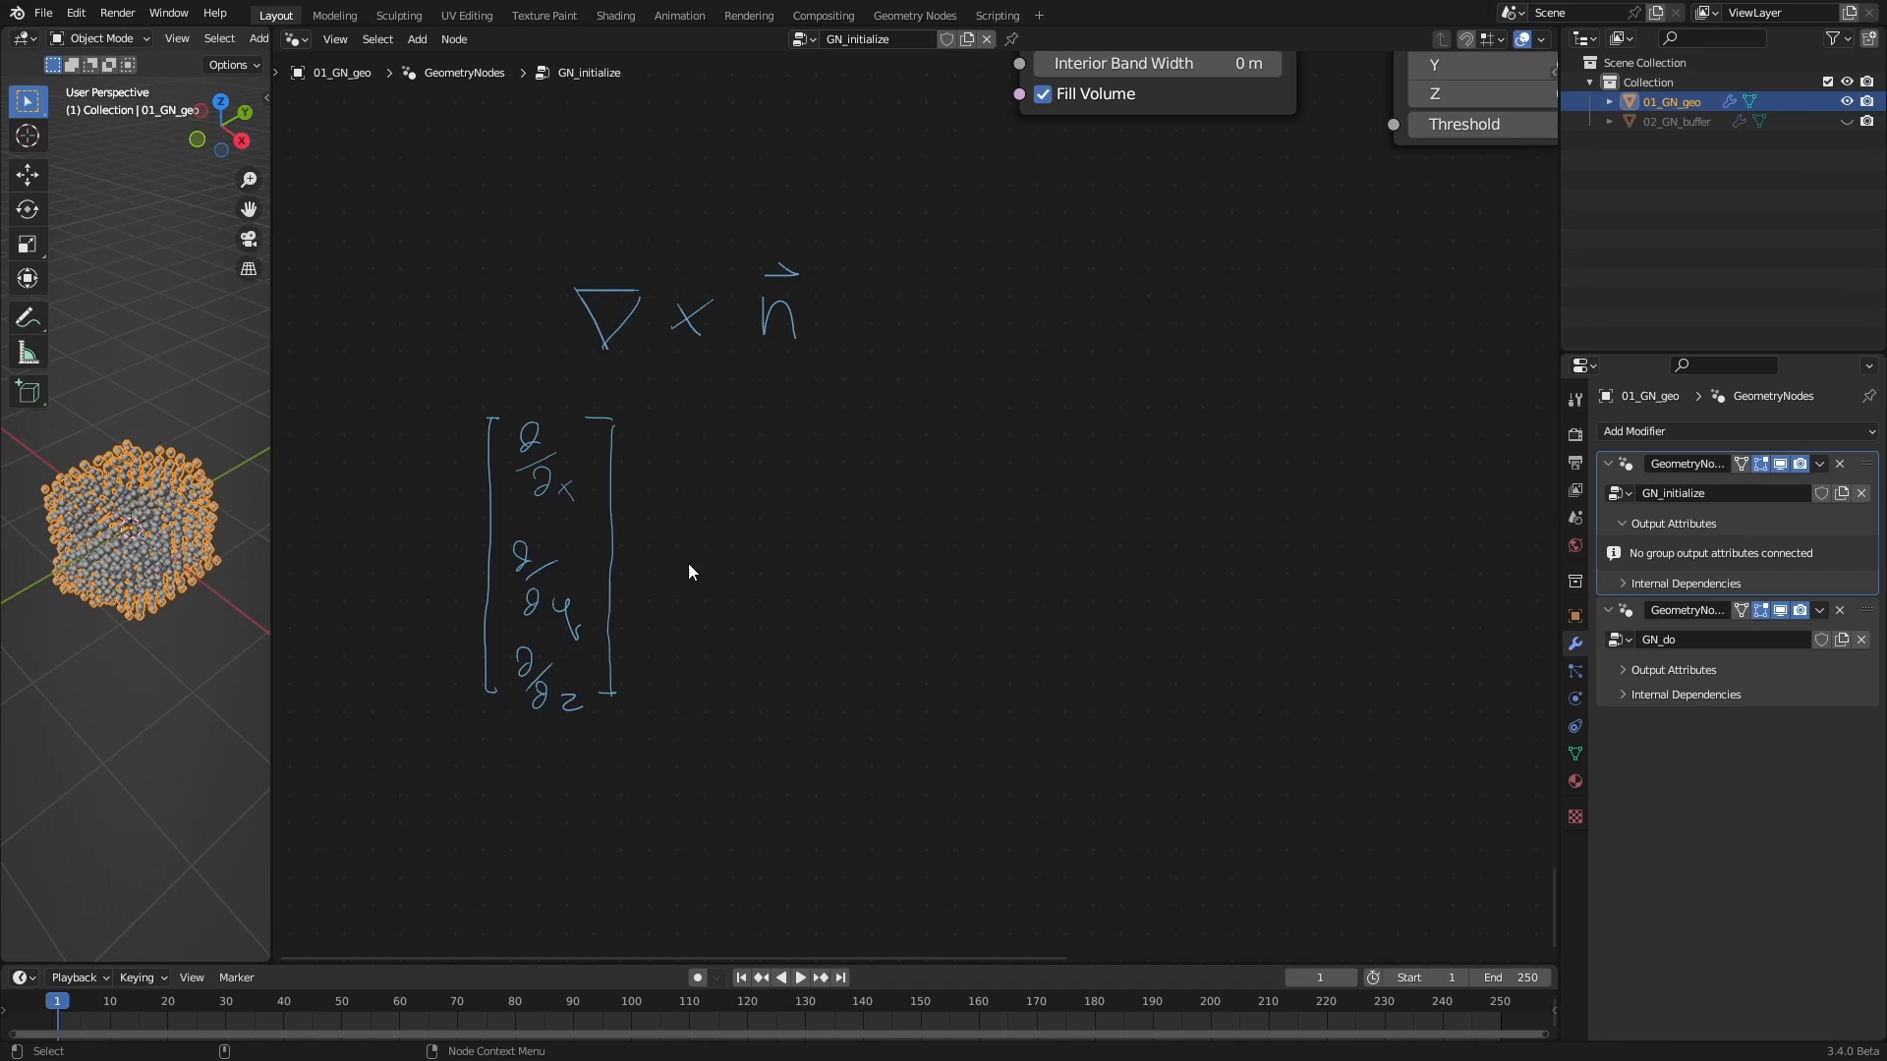
Annotate a cross-product sign followed by a bracketed column vector of n⃗'s x, y and z components
{"action": "mouse_move", "coordinate": [672, 570]}
{"action": "left_mouse_down"}
{"action": "mouse_move", "coordinate": [714, 532]}
{"action": "mouse_move", "coordinate": [714, 572]}
{"action": "left_mouse_up"}
{"action": "mouse_move", "coordinate": [762, 411]}
{"action": "left_mouse_down"}
{"action": "mouse_move", "coordinate": [786, 703]}
{"action": "mouse_move", "coordinate": [777, 405]}
{"action": "mouse_move", "coordinate": [821, 451]}
{"action": "left_mouse_up"}
{"action": "left_click_drag", "start_coordinate": [800, 405], "coordinate": [865, 449]}
{"action": "left_click_drag", "start_coordinate": [865, 433], "coordinate": [851, 448]}
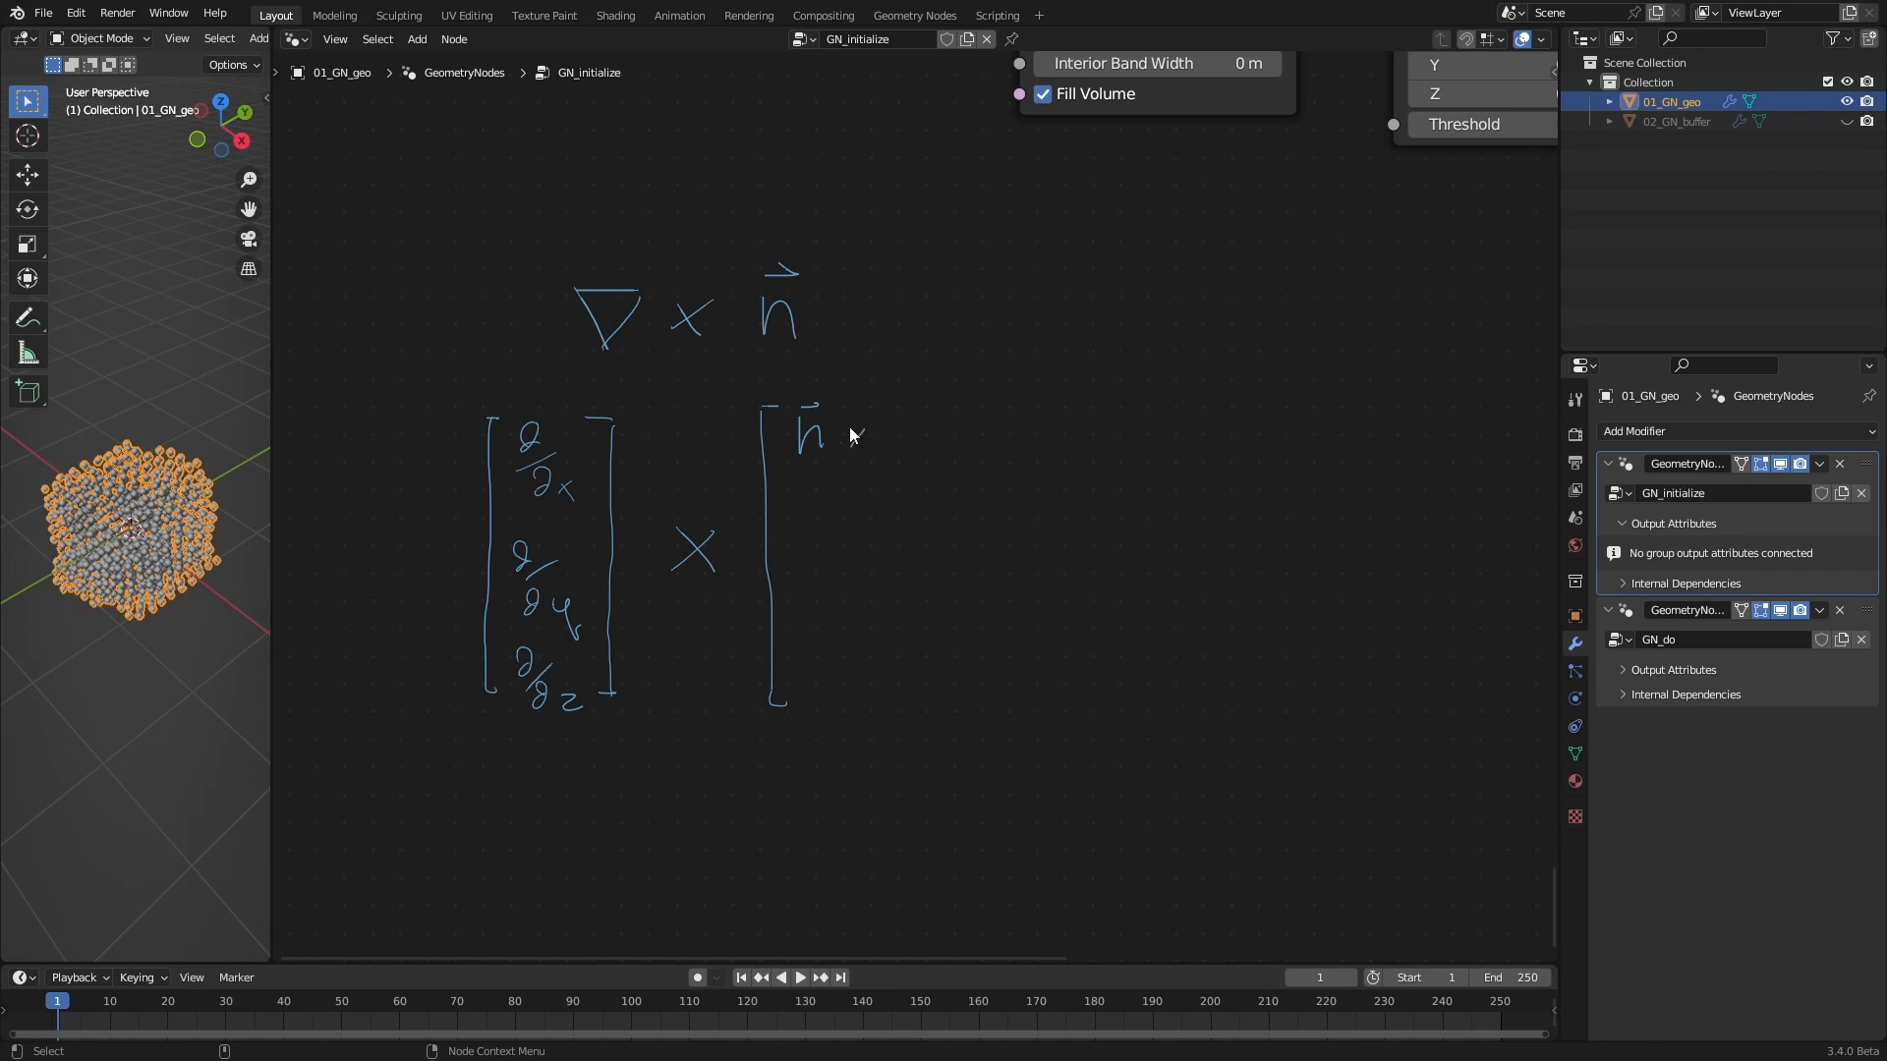
{"action": "mouse_move", "coordinate": [801, 537]}
{"action": "left_mouse_down"}
{"action": "mouse_move", "coordinate": [822, 524]}
{"action": "mouse_move", "coordinate": [824, 556]}
{"action": "left_mouse_up"}
{"action": "mouse_move", "coordinate": [801, 513]}
{"action": "left_mouse_down"}
{"action": "mouse_move", "coordinate": [887, 522]}
{"action": "mouse_move", "coordinate": [877, 574]}
{"action": "left_mouse_up"}
{"action": "left_click", "coordinate": [847, 546]}
{"action": "left_click_drag", "start_coordinate": [801, 644], "coordinate": [823, 663]}
{"action": "left_click_drag", "start_coordinate": [801, 621], "coordinate": [883, 656]}
{"action": "left_click_drag", "start_coordinate": [912, 424], "coordinate": [897, 696]}
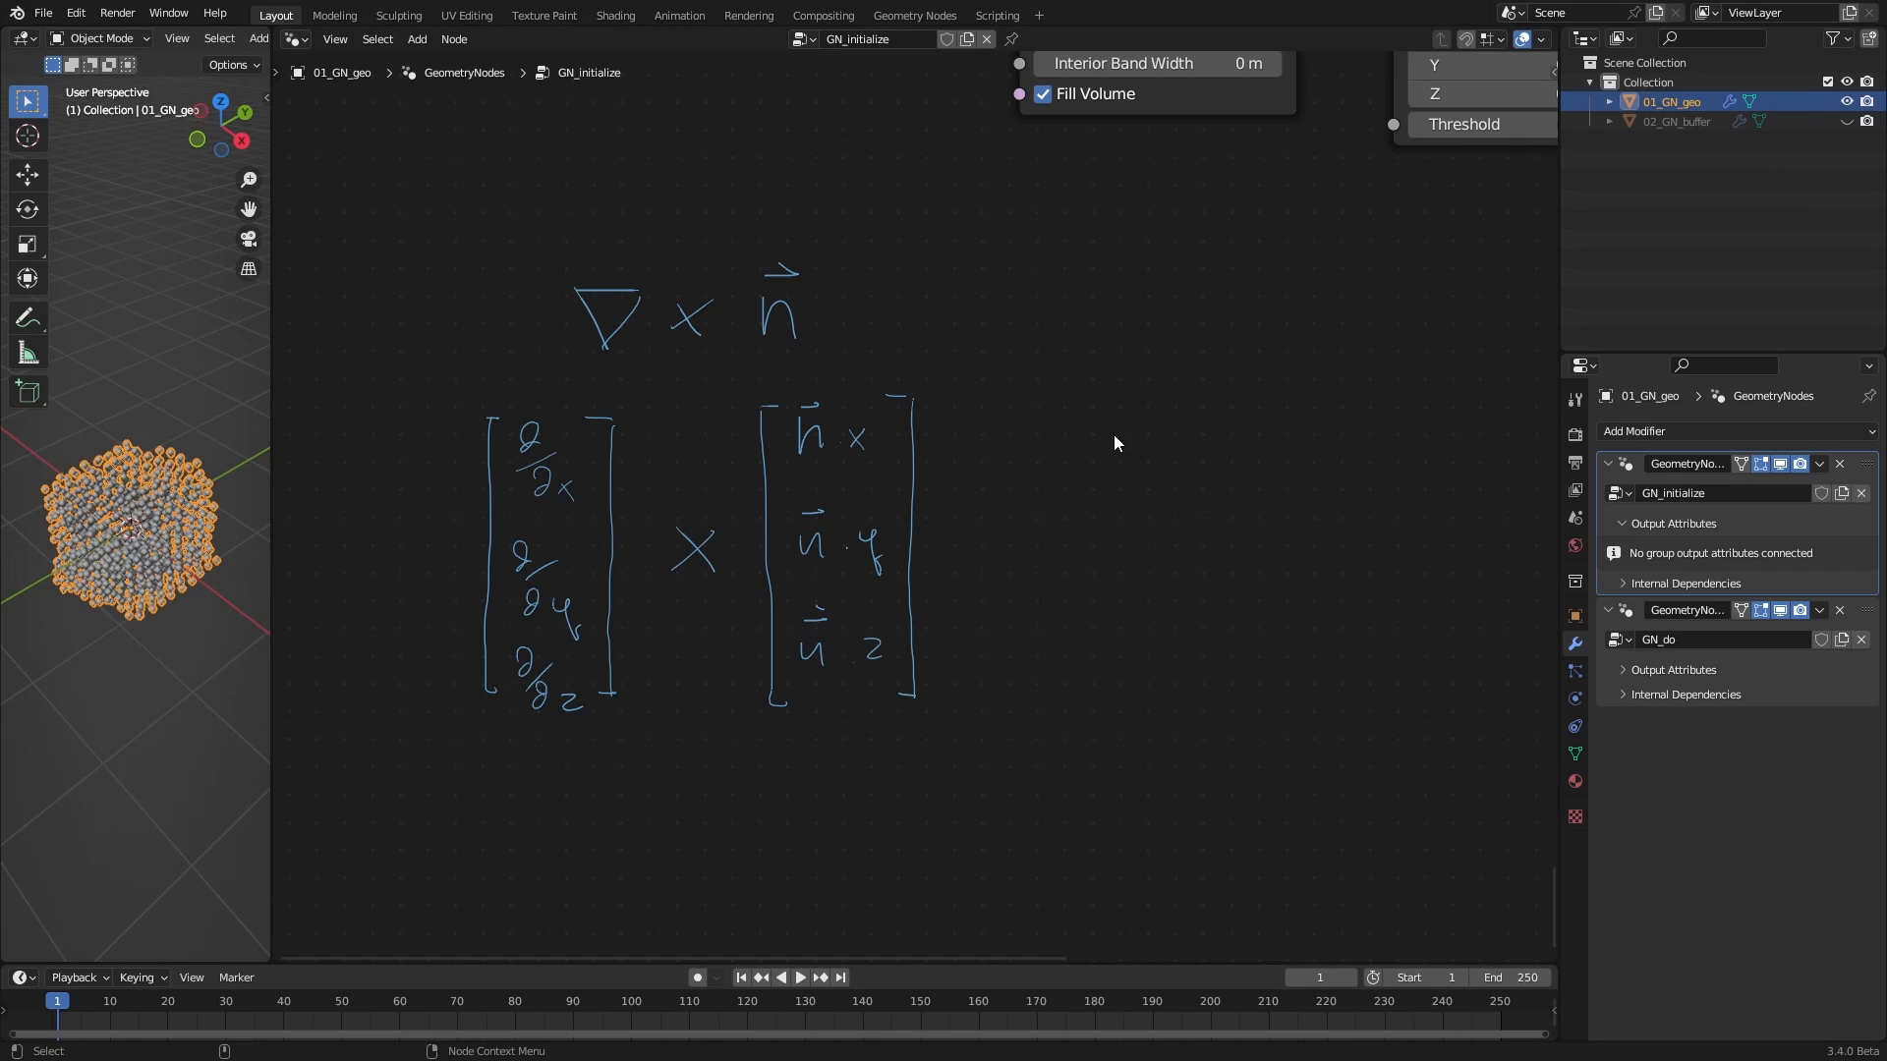
Annotate the unit vectors î, ĵ, k̂ beside the two column vectors
{"action": "mouse_move", "coordinate": [1105, 430]}
{"action": "left_mouse_down"}
{"action": "mouse_move", "coordinate": [1135, 432]}
{"action": "mouse_move", "coordinate": [1129, 402]}
{"action": "mouse_move", "coordinate": [1164, 475]}
{"action": "left_mouse_up"}
{"action": "left_click_drag", "start_coordinate": [1230, 404], "coordinate": [1240, 403]}
{"action": "mouse_move", "coordinate": [1230, 418]}
{"action": "left_mouse_down"}
{"action": "mouse_move", "coordinate": [1234, 486]}
{"action": "mouse_move", "coordinate": [1236, 452]}
{"action": "left_mouse_up"}
{"action": "mouse_move", "coordinate": [1336, 395]}
{"action": "left_mouse_down"}
{"action": "mouse_move", "coordinate": [1367, 439]}
{"action": "mouse_move", "coordinate": [1360, 383]}
{"action": "left_mouse_up"}
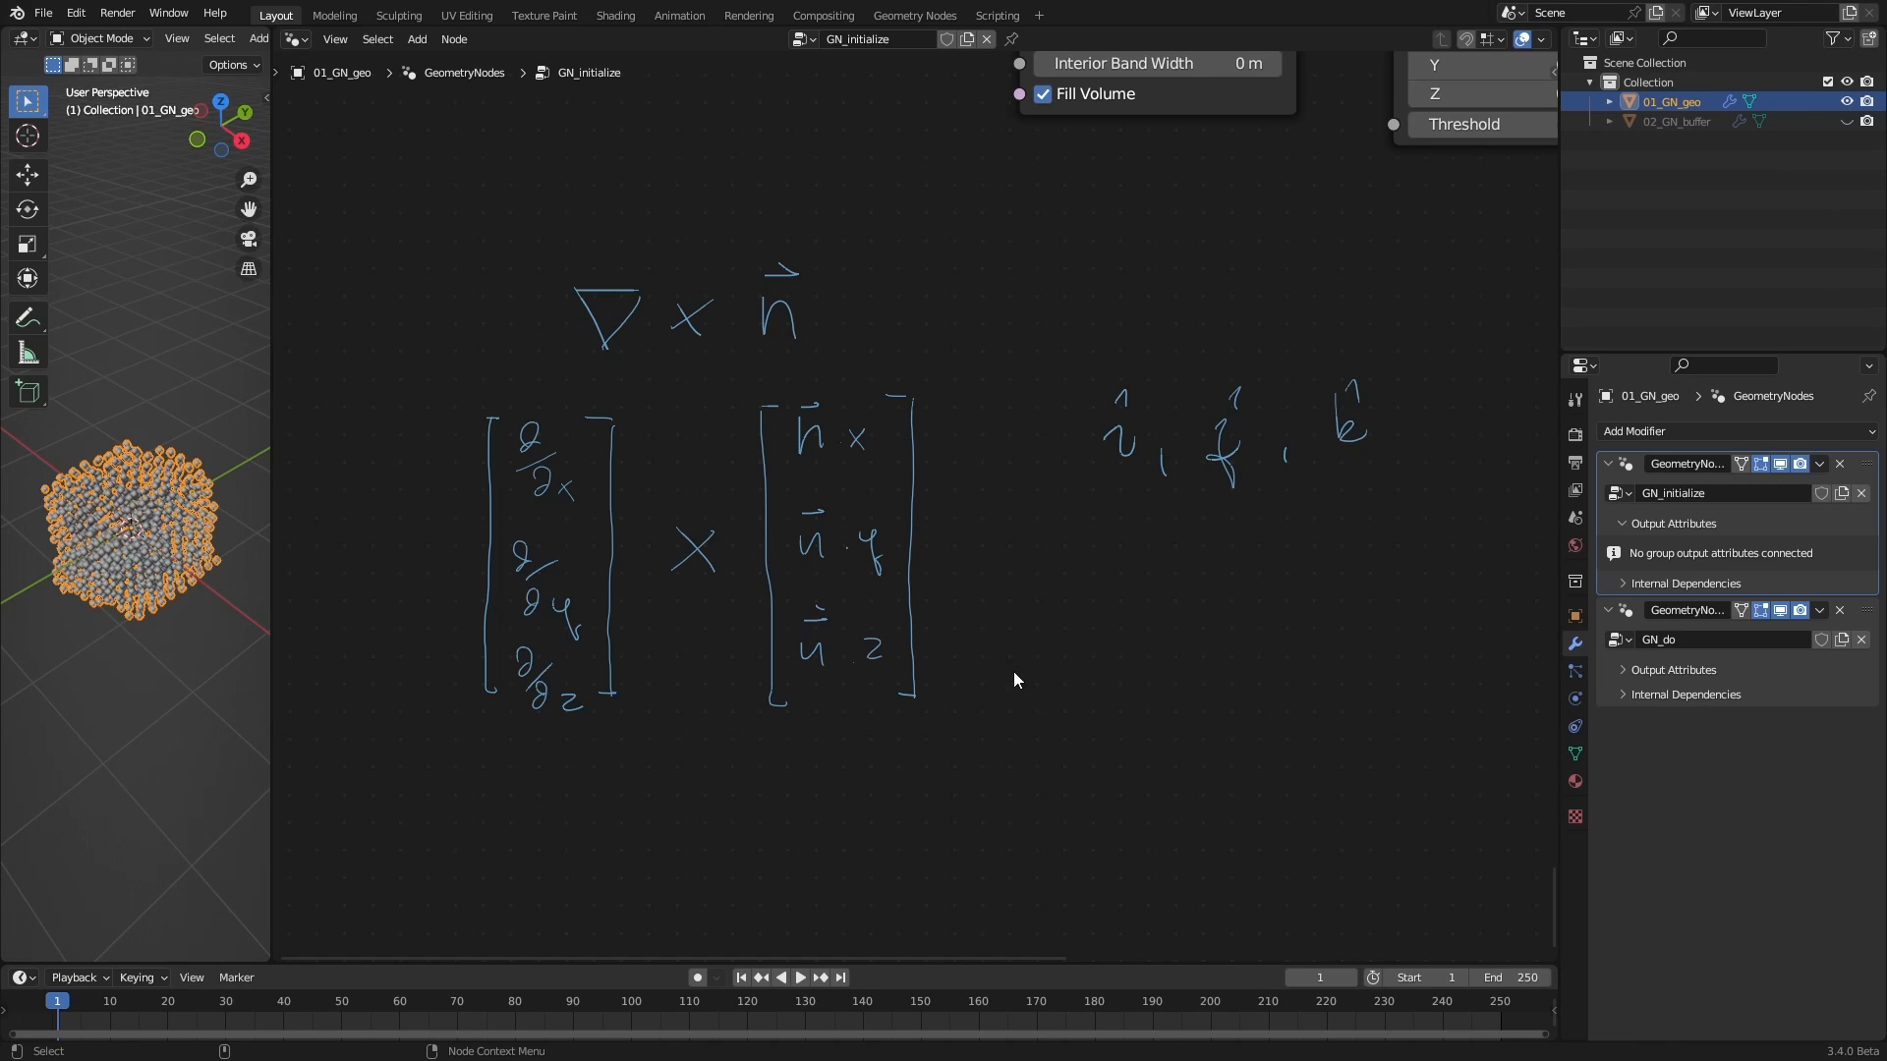
Annotate curl n⃗ = î(∂noise.z/∂y − ∂noise.y/∂z) below the bracketed column vectors
{"action": "mouse_move", "coordinate": [1043, 647]}
{"action": "middle_mouse_down"}
{"action": "mouse_move", "coordinate": [1086, 451]}
{"action": "mouse_move", "coordinate": [1052, 418]}
{"action": "middle_mouse_up"}
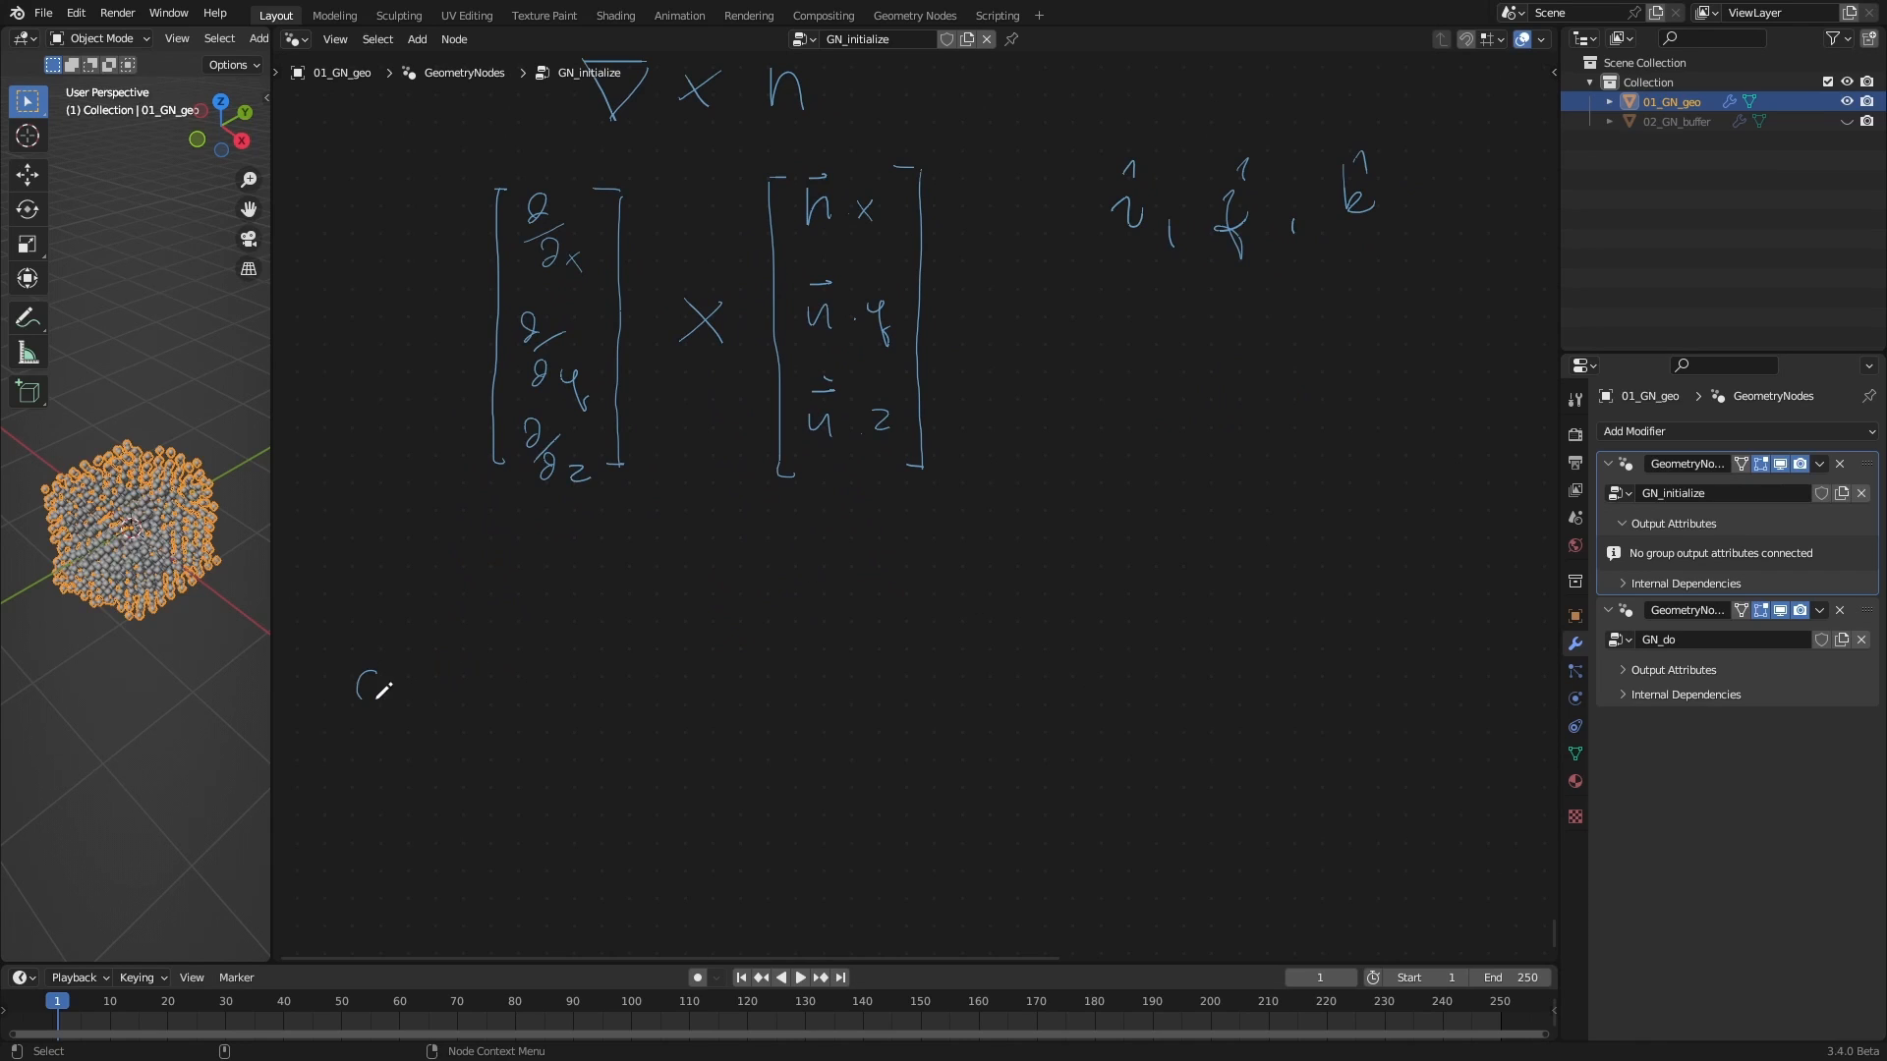
{"action": "mouse_move", "coordinate": [384, 691]}
{"action": "left_mouse_down"}
{"action": "mouse_move", "coordinate": [444, 674]}
{"action": "mouse_move", "coordinate": [450, 696]}
{"action": "left_mouse_up"}
{"action": "left_click_drag", "start_coordinate": [466, 639], "coordinate": [468, 691]}
{"action": "middle_click_drag", "start_coordinate": [724, 712], "coordinate": [696, 616]}
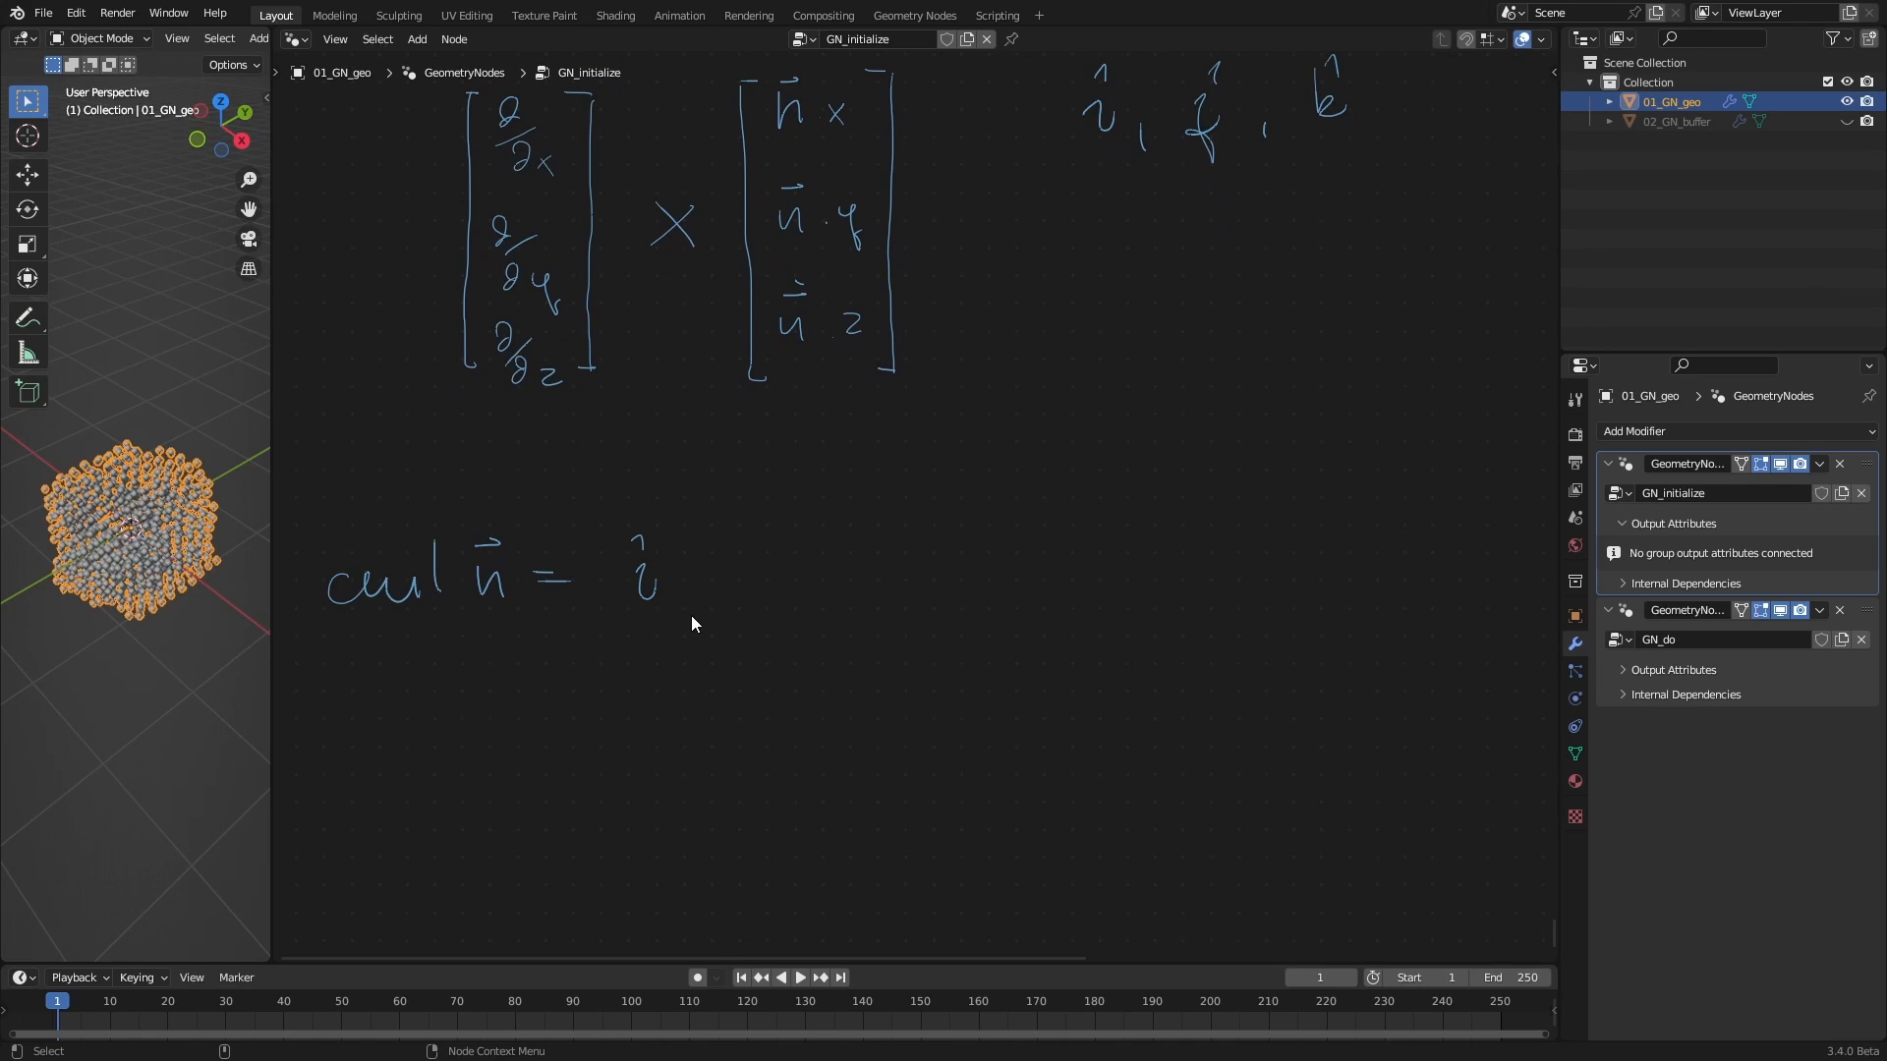
{"action": "mouse_move", "coordinate": [724, 519]}
{"action": "left_mouse_down"}
{"action": "mouse_move", "coordinate": [714, 538]}
{"action": "mouse_move", "coordinate": [804, 536]}
{"action": "left_mouse_up"}
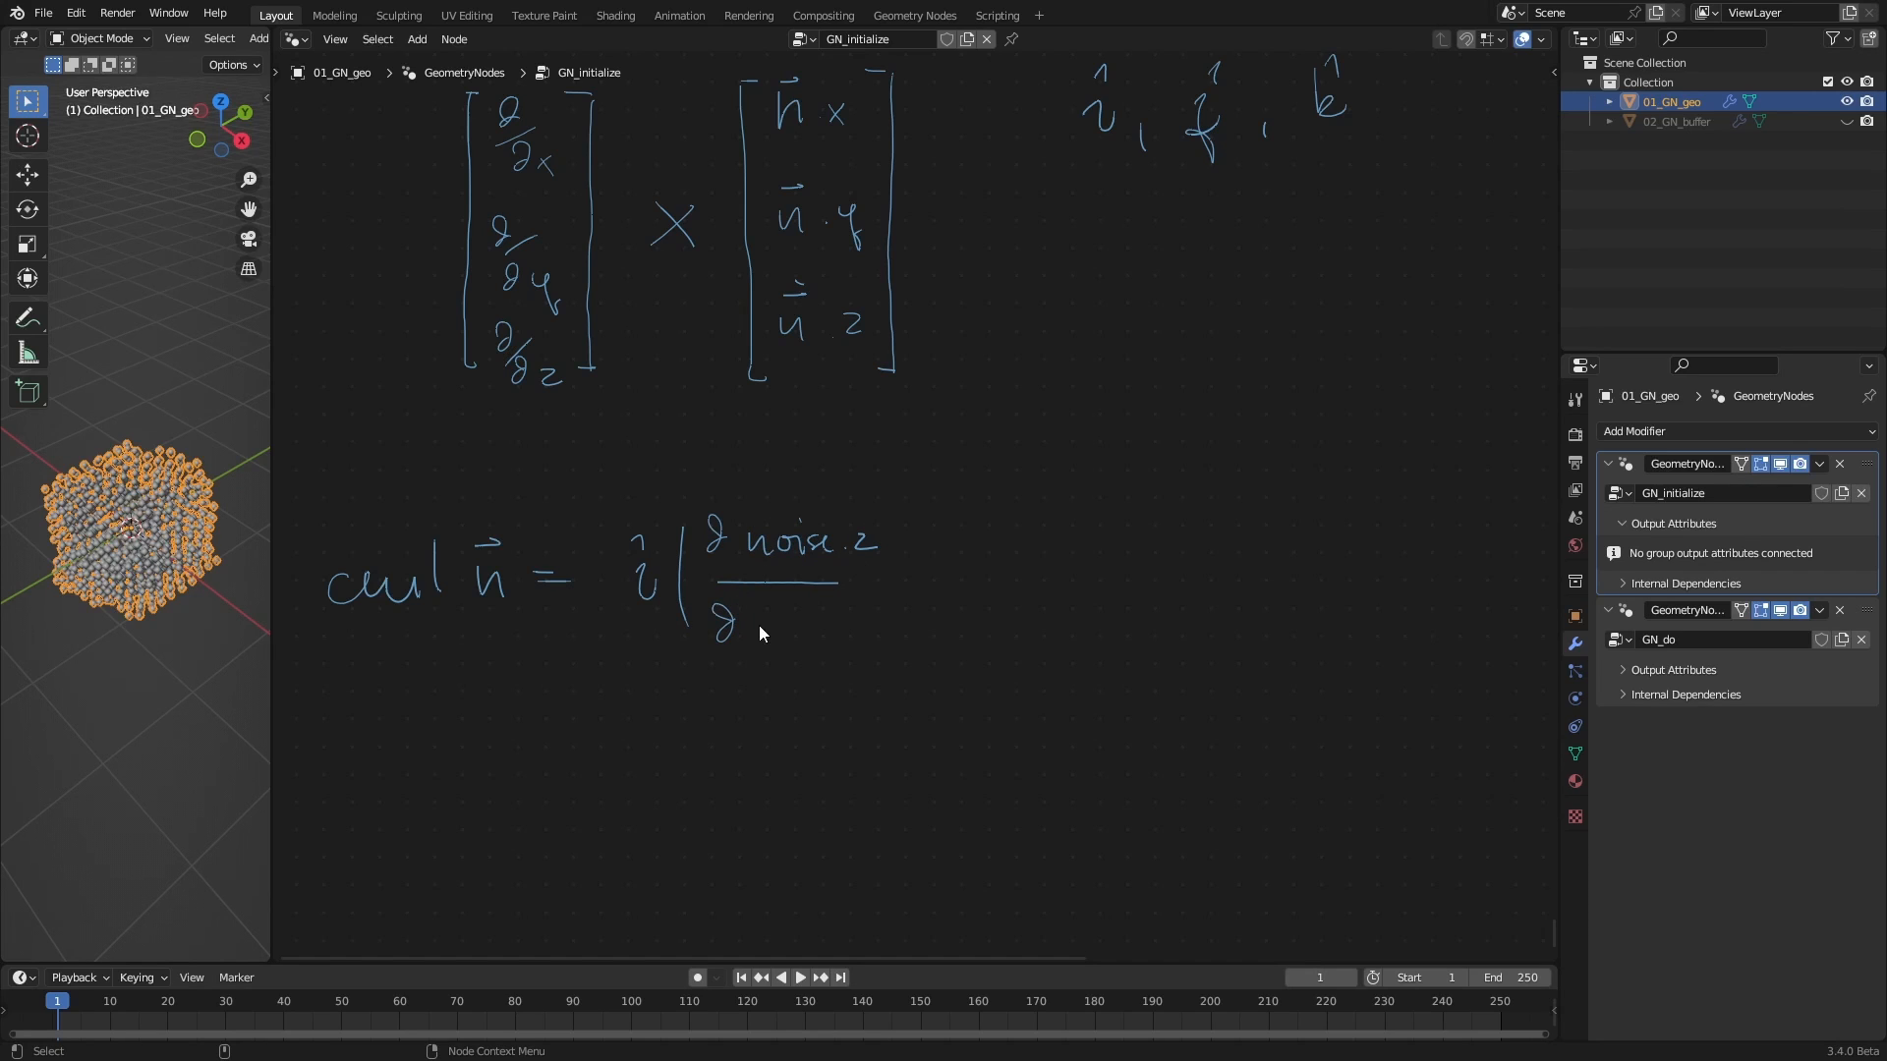
{"action": "left_click_drag", "start_coordinate": [777, 633], "coordinate": [786, 668]}
{"action": "left_click_drag", "start_coordinate": [904, 582], "coordinate": [930, 580]}
{"action": "mouse_move", "coordinate": [1017, 543]}
{"action": "left_mouse_down"}
{"action": "mouse_move", "coordinate": [1117, 528]}
{"action": "mouse_move", "coordinate": [1164, 575]}
{"action": "left_mouse_up"}
{"action": "left_click_drag", "start_coordinate": [992, 579], "coordinate": [1115, 578]}
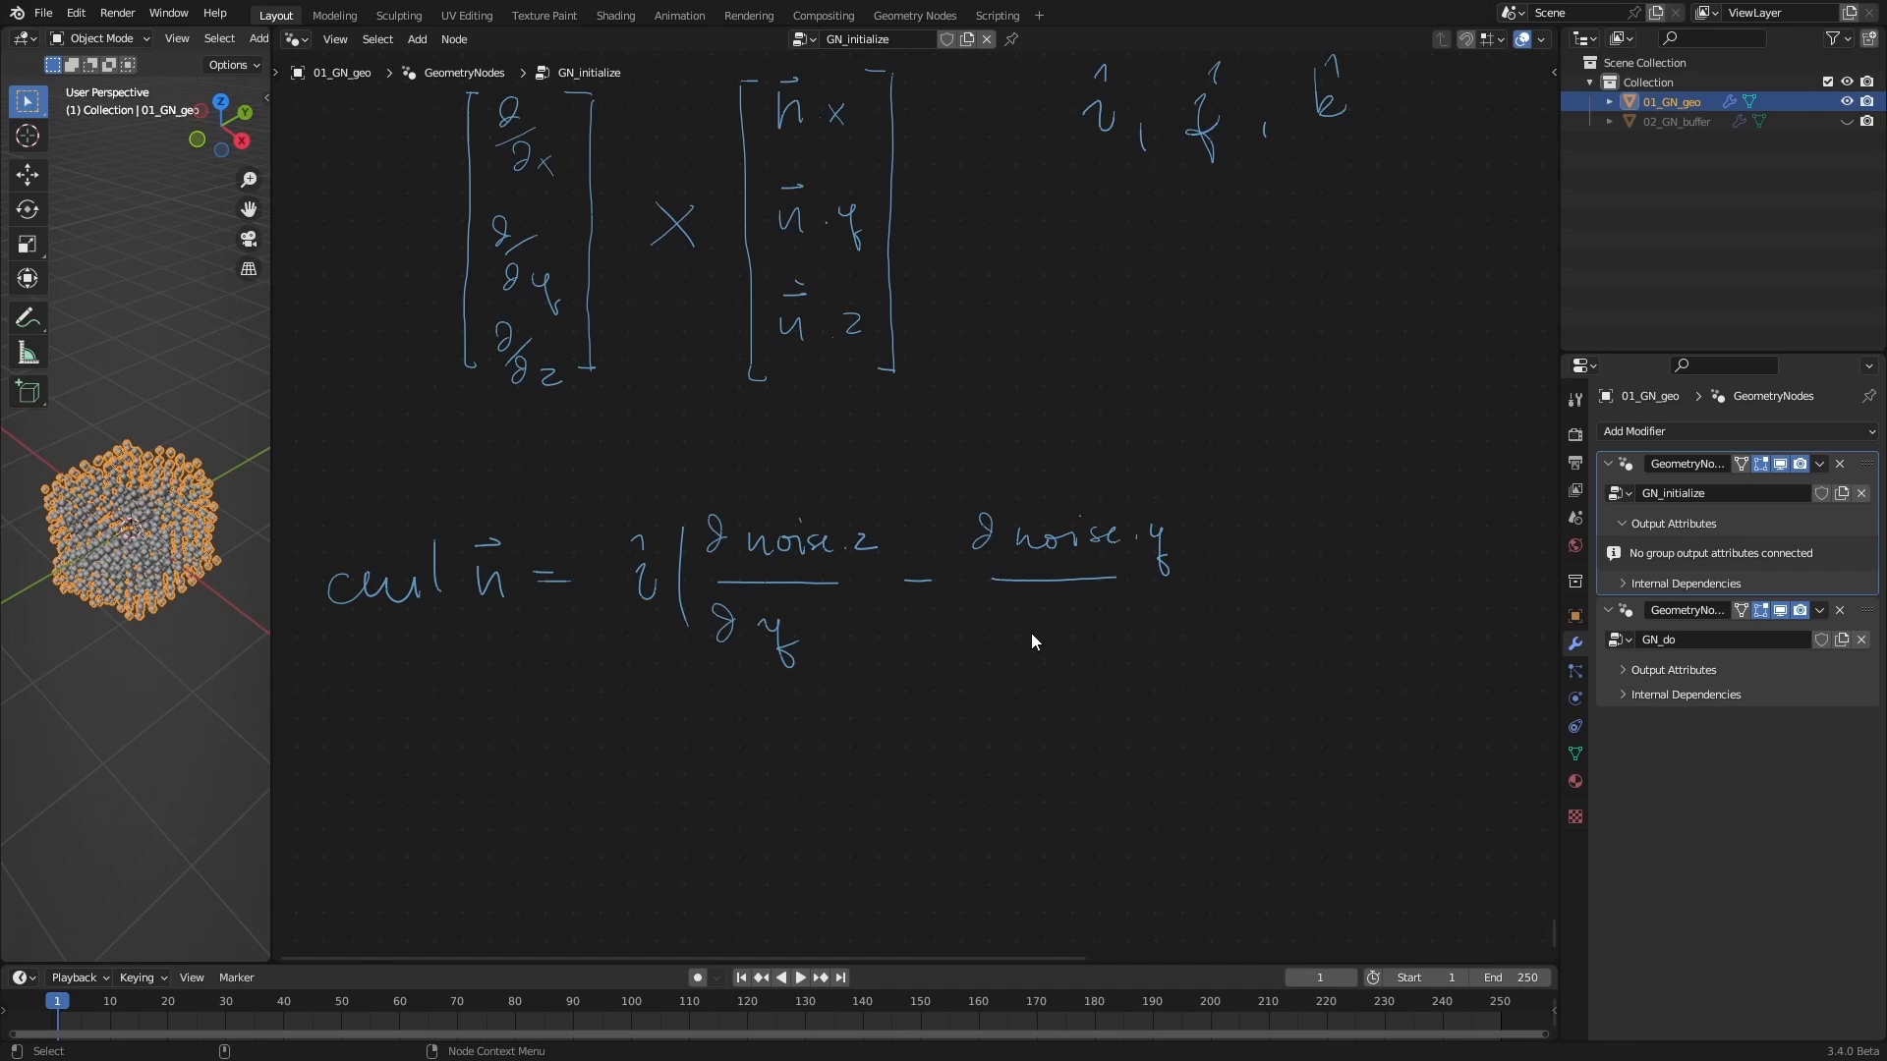
{"action": "left_click_drag", "start_coordinate": [1029, 633], "coordinate": [1034, 616]}
Annotate the second curl term −ĵ(∂noise.z/∂x − ∂noise.x/∂z) under the î term
{"action": "left_click_drag", "start_coordinate": [641, 739], "coordinate": [707, 778]}
{"action": "left_click_drag", "start_coordinate": [776, 711], "coordinate": [875, 716]}
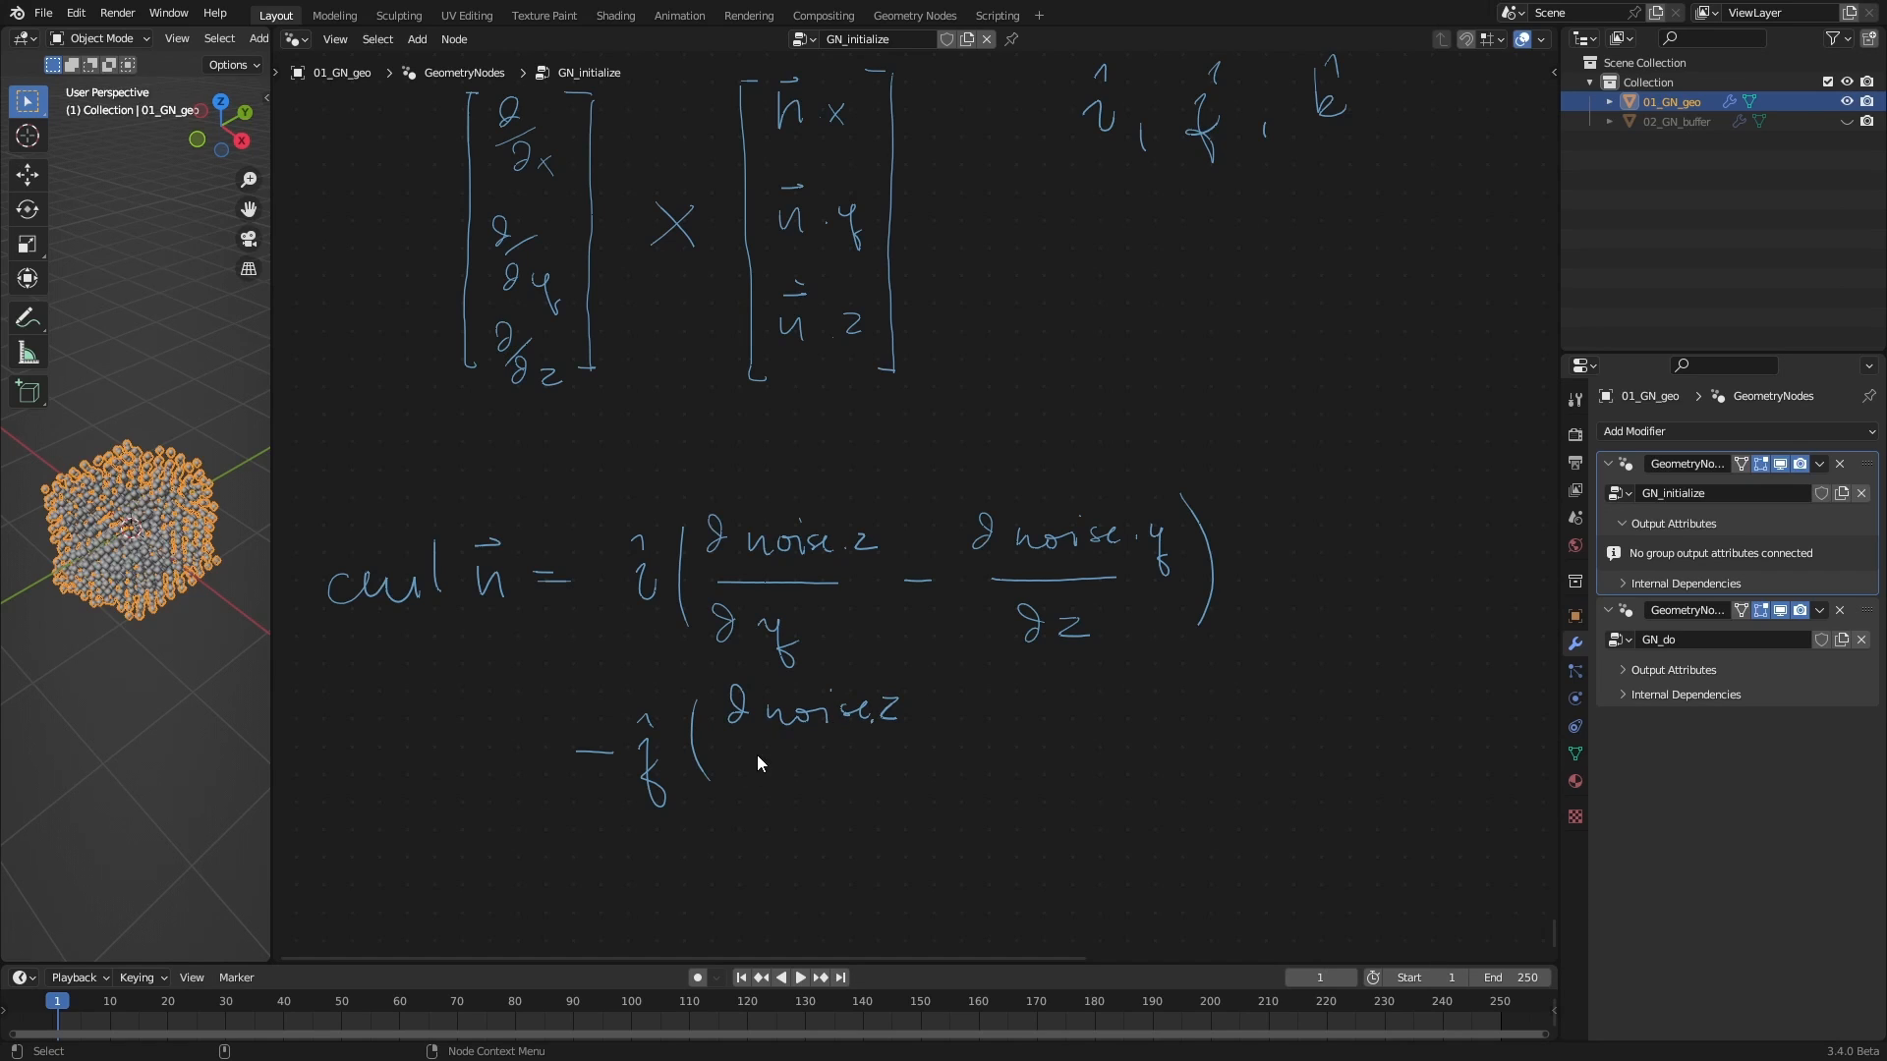
{"action": "left_click_drag", "start_coordinate": [747, 747], "coordinate": [885, 744]}
{"action": "left_click_drag", "start_coordinate": [998, 687], "coordinate": [1155, 707]}
{"action": "left_click_drag", "start_coordinate": [1037, 741], "coordinate": [1189, 735]}
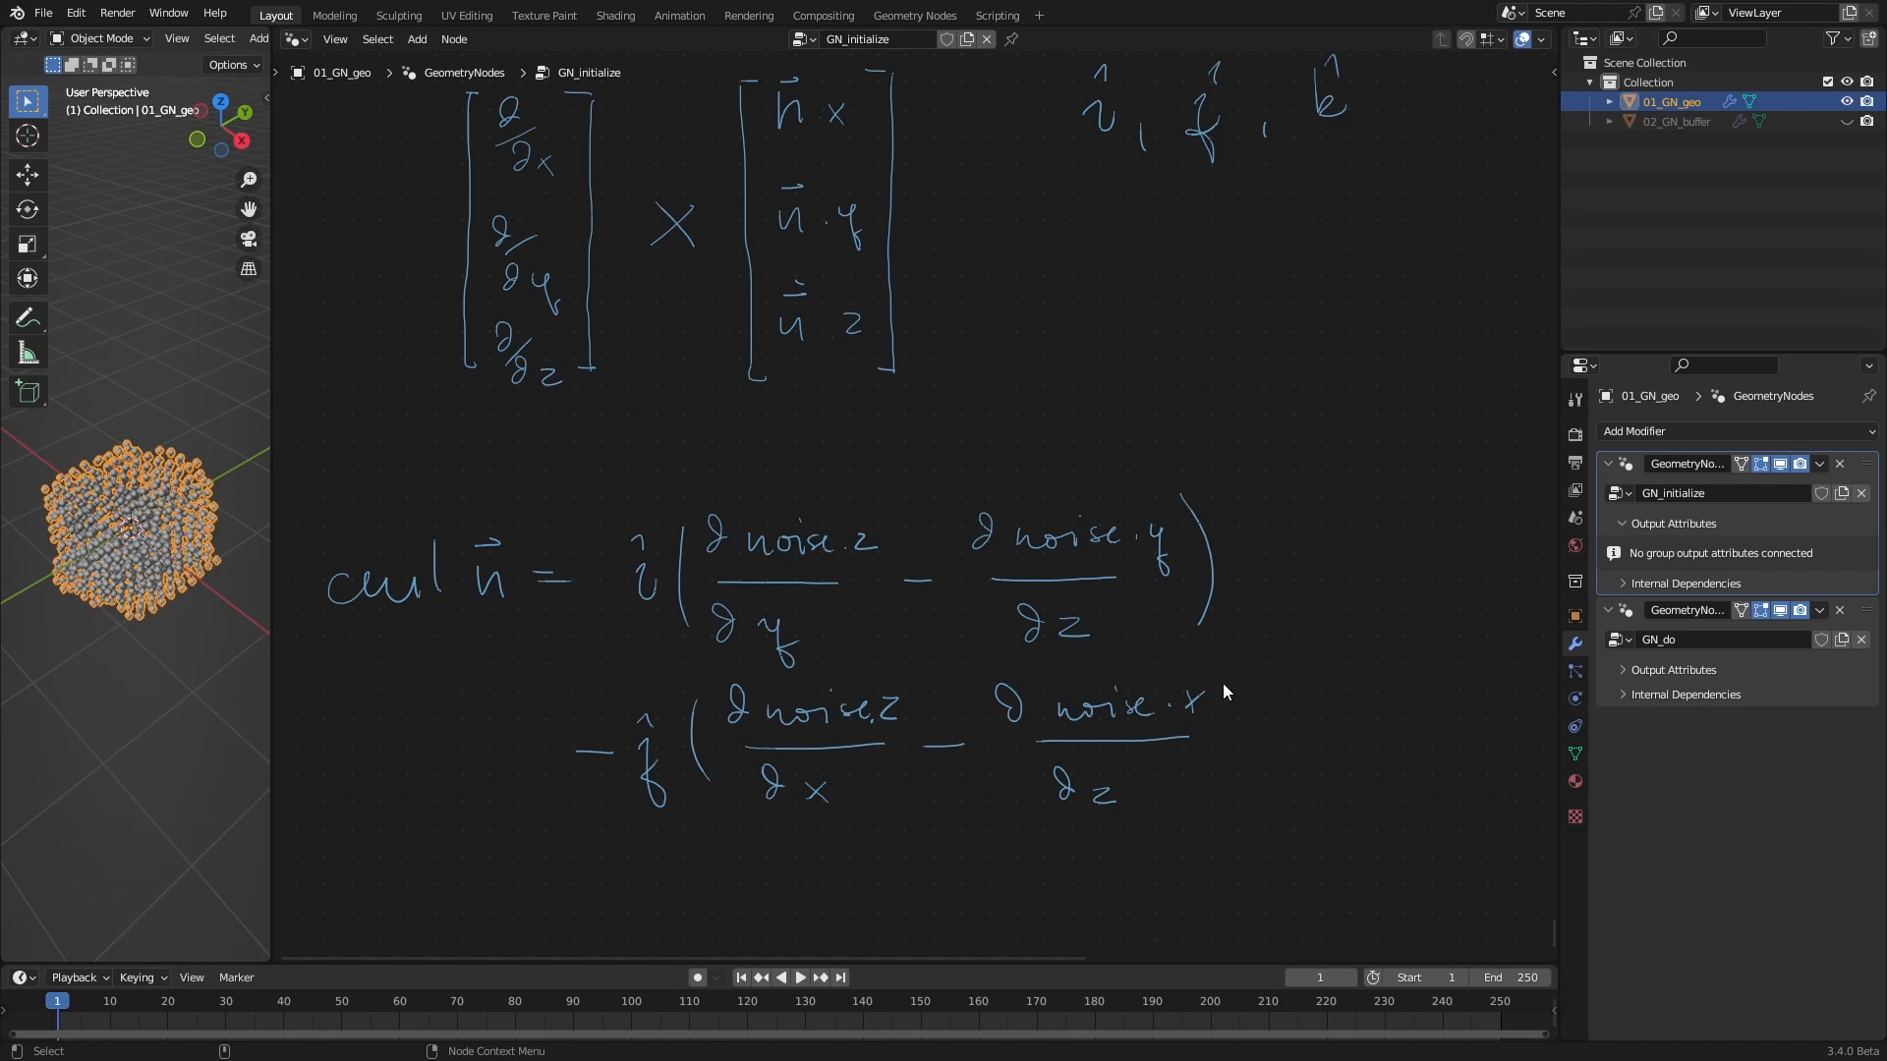
{"action": "left_click_drag", "start_coordinate": [1221, 680], "coordinate": [1221, 789]}
Annotate the third curl term +k̂(∂noise.y/∂x − ∂noise.x/∂y) under the ĵ term
{"action": "middle_click_drag", "start_coordinate": [1100, 822], "coordinate": [1081, 740]}
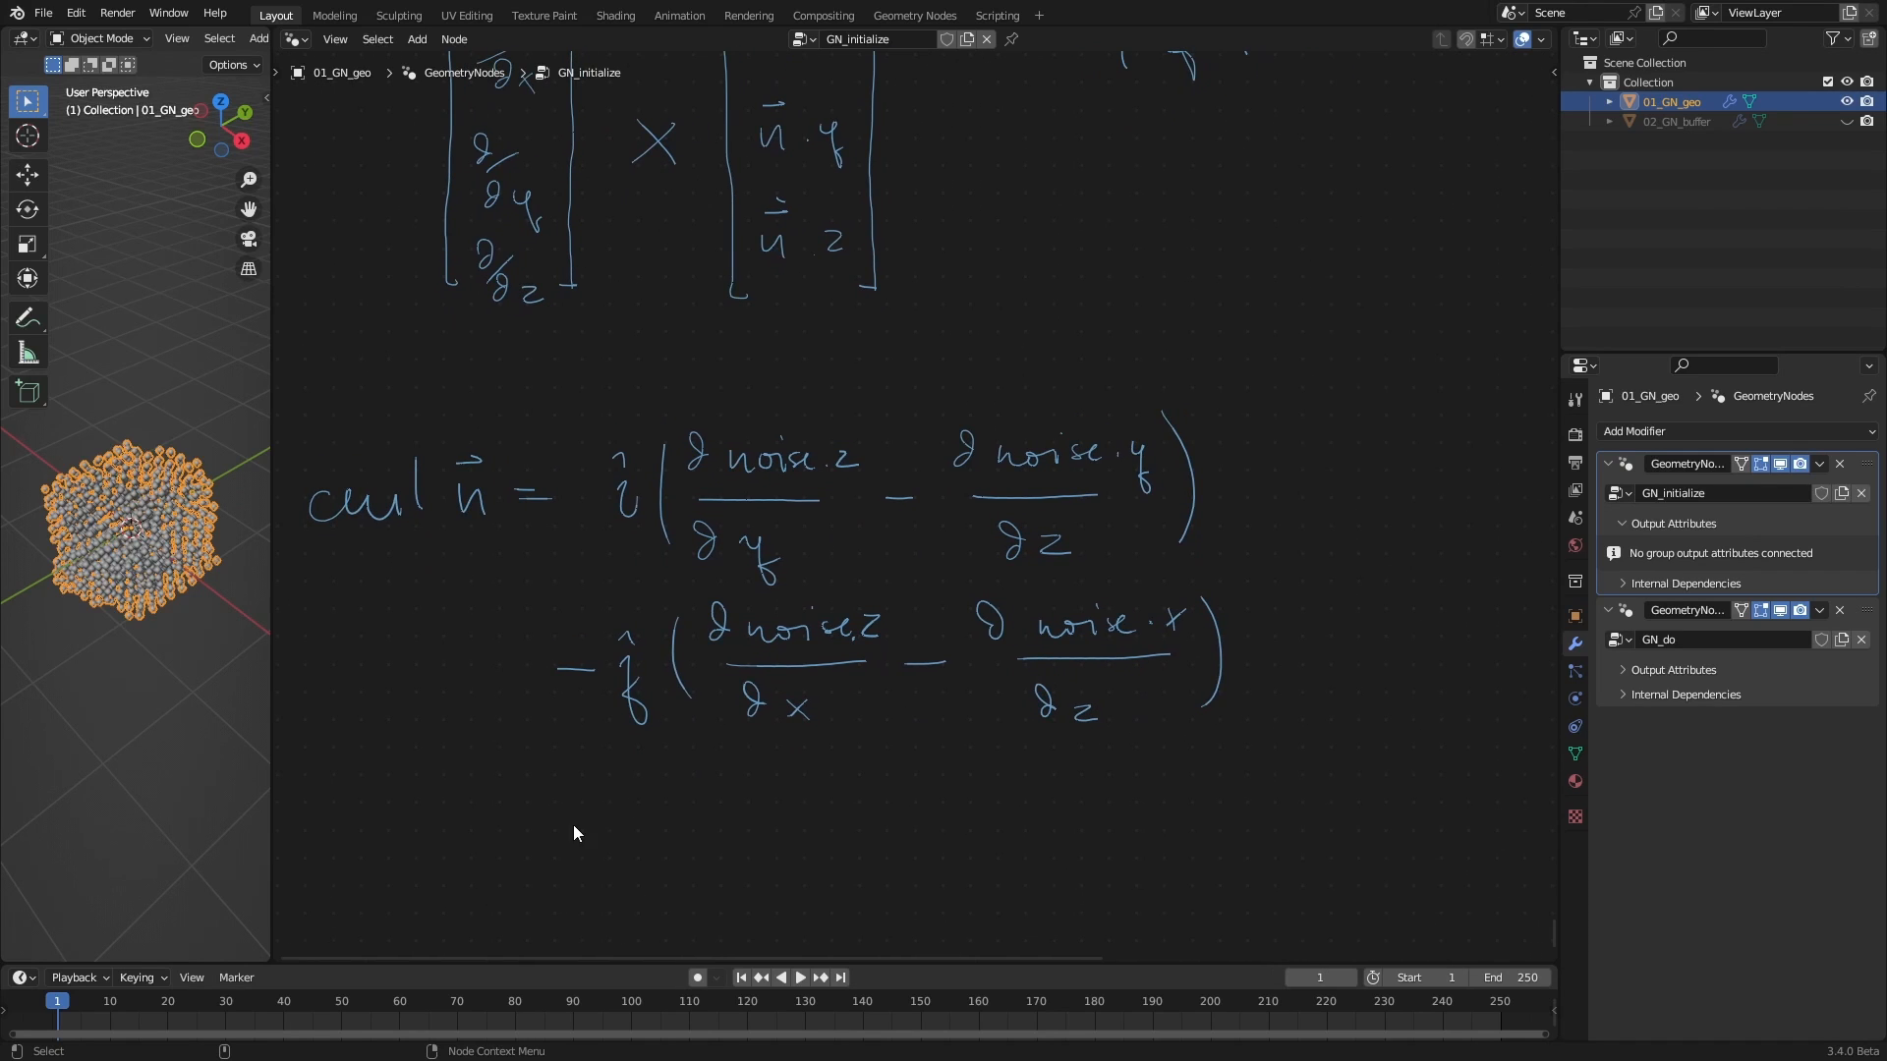
{"action": "left_click_drag", "start_coordinate": [629, 798], "coordinate": [648, 831]}
{"action": "left_click_drag", "start_coordinate": [631, 789], "coordinate": [644, 787]}
{"action": "mouse_move", "coordinate": [750, 797]}
{"action": "left_mouse_down"}
{"action": "mouse_move", "coordinate": [905, 774]}
{"action": "mouse_move", "coordinate": [900, 818]}
{"action": "mouse_move", "coordinate": [748, 818]}
{"action": "left_mouse_up"}
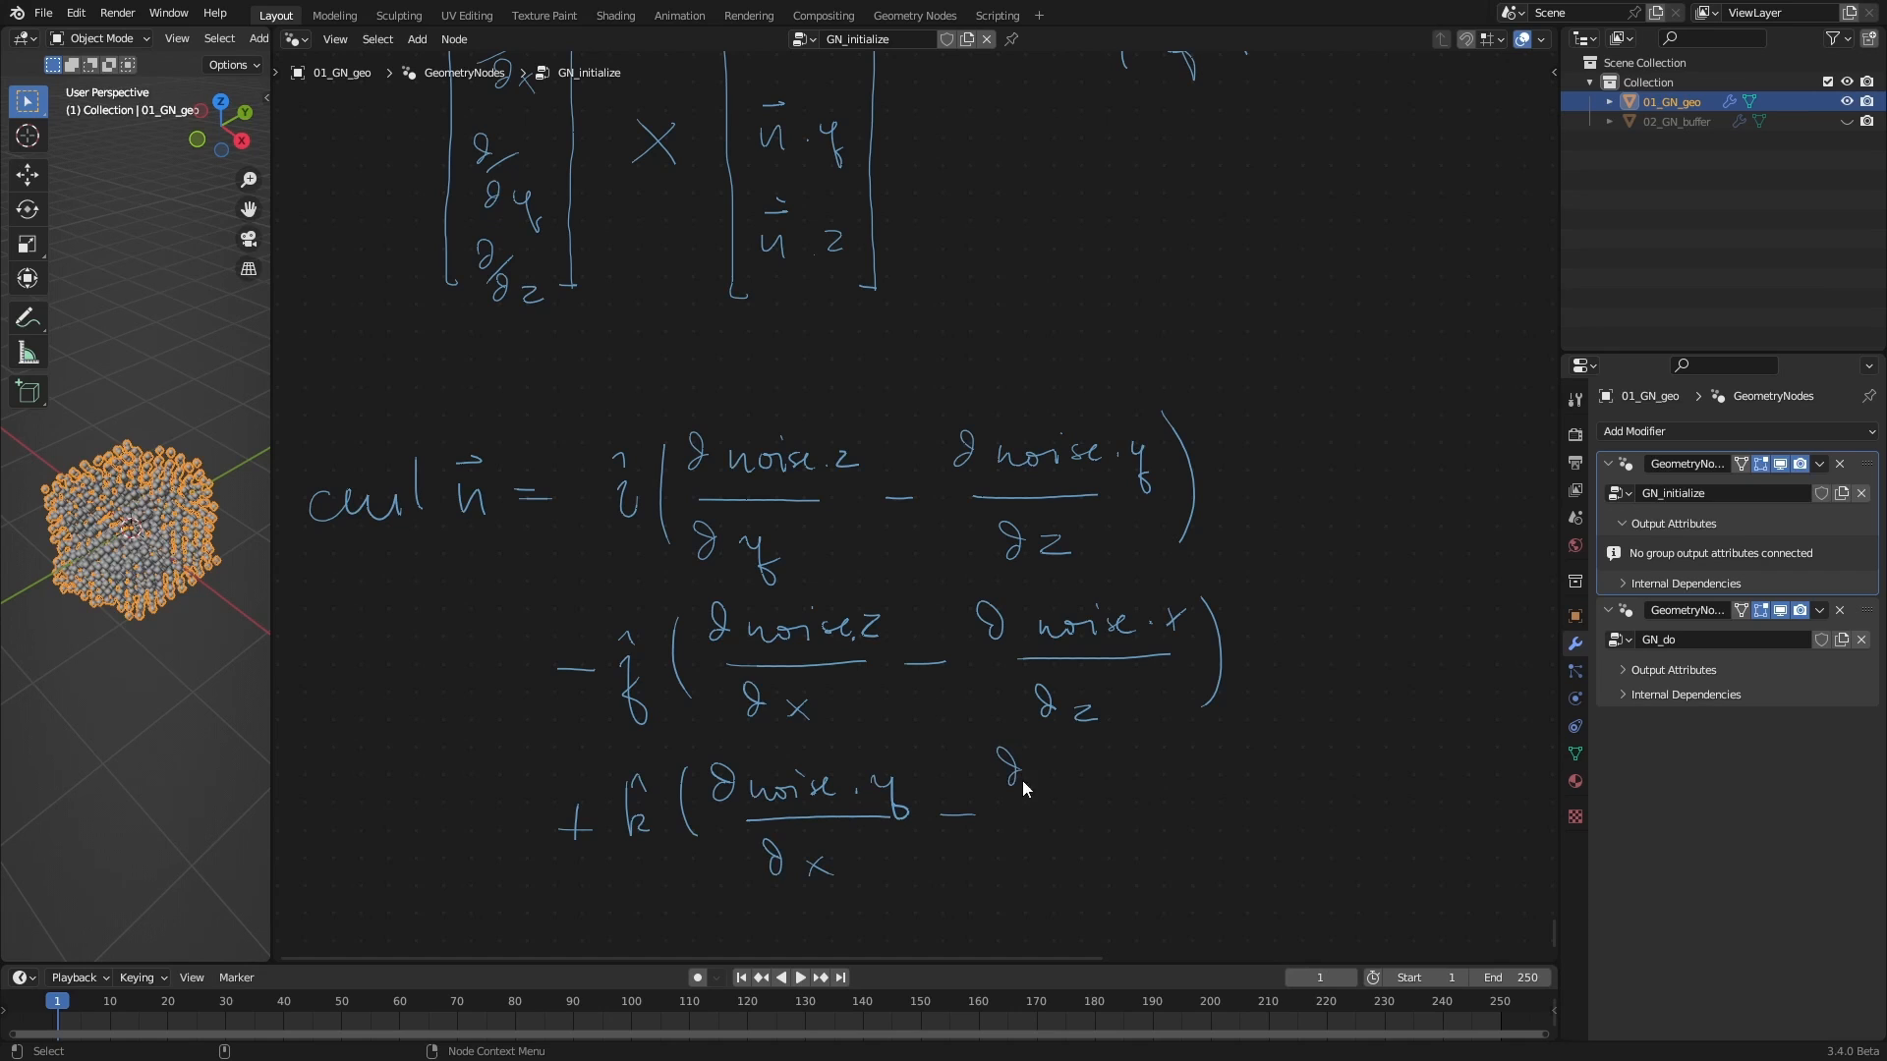
{"action": "left_click_drag", "start_coordinate": [1060, 763], "coordinate": [1128, 767]}
{"action": "mouse_move", "coordinate": [1055, 867]}
{"action": "left_mouse_down"}
{"action": "mouse_move", "coordinate": [1103, 878]}
{"action": "mouse_move", "coordinate": [1095, 863]}
{"action": "left_mouse_up"}
{"action": "left_click_drag", "start_coordinate": [1197, 742], "coordinate": [1201, 845]}
Sketch a four-sided plane in perspective in the empty space beside the curl equation
{"action": "scroll", "coordinate": [1200, 843], "scroll_direction": "down", "scroll_amount": 4}
{"action": "middle_click_drag", "start_coordinate": [1087, 651], "coordinate": [912, 667]}
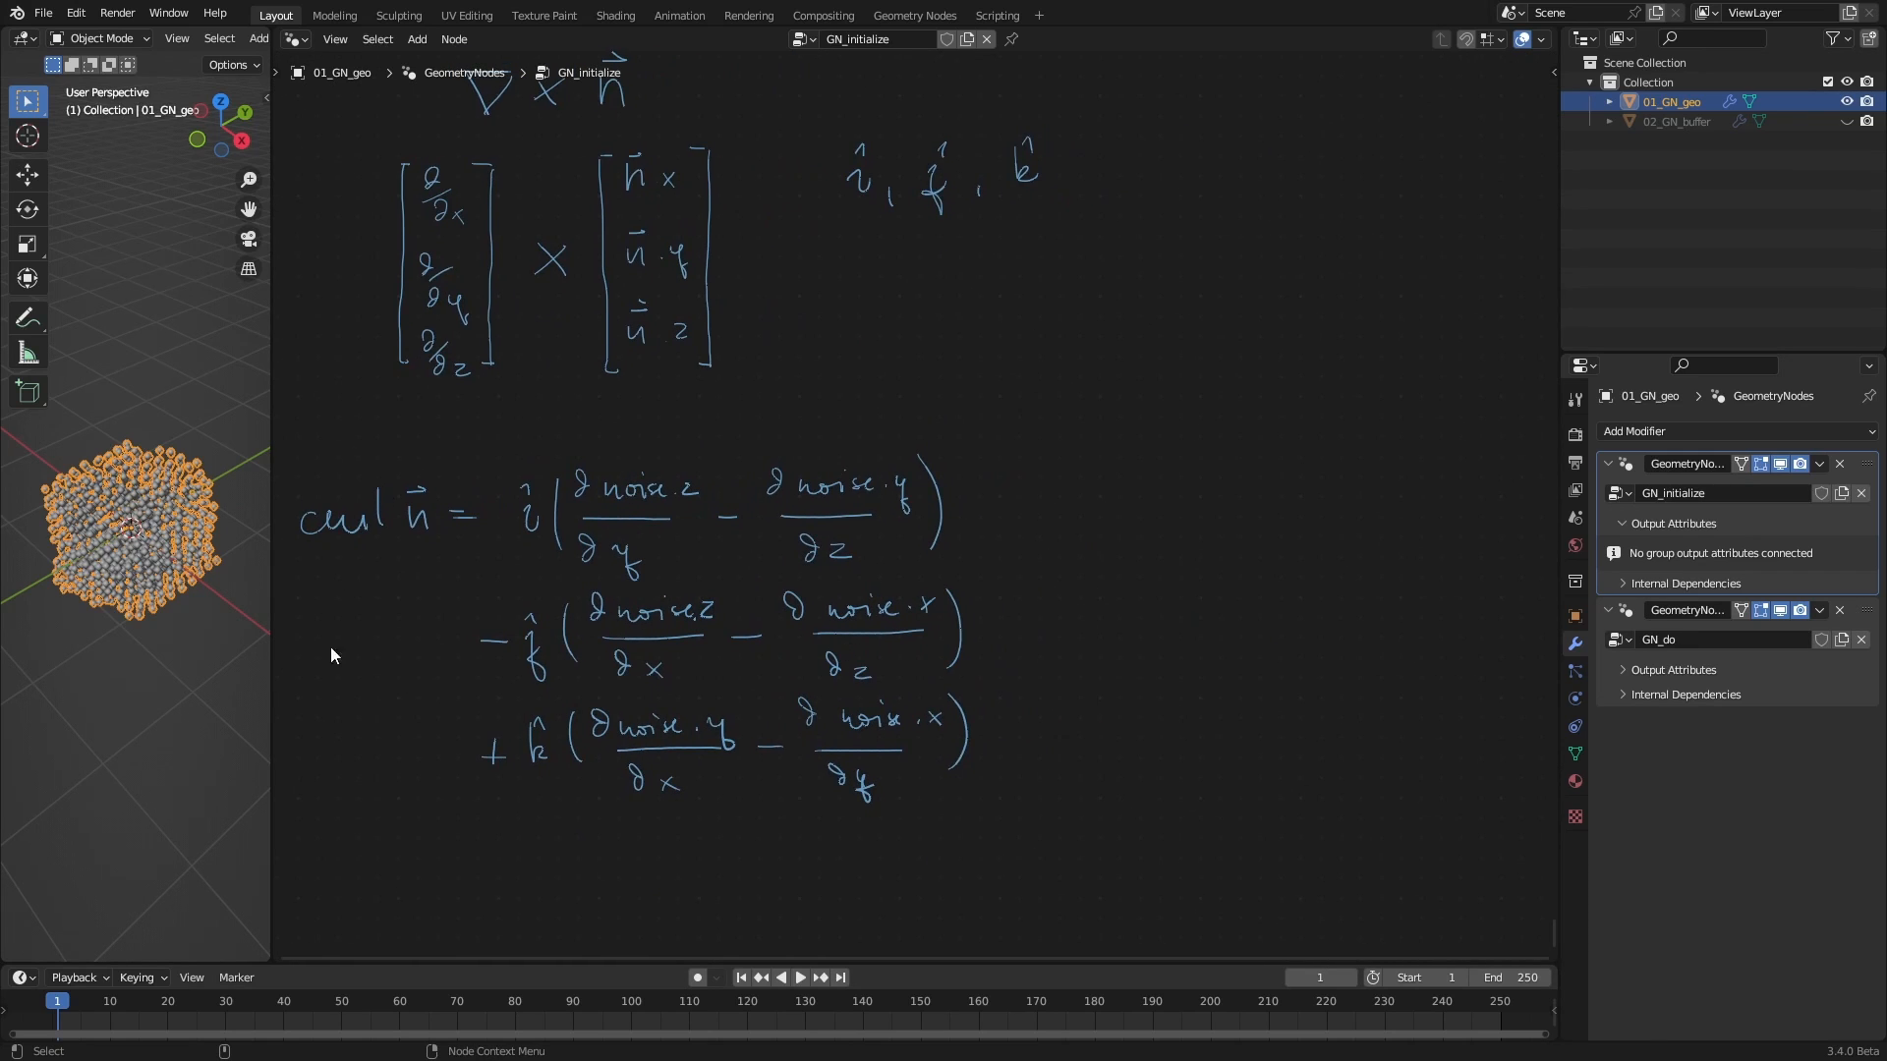
{"action": "middle_click_drag", "start_coordinate": [413, 836], "coordinate": [430, 829]}
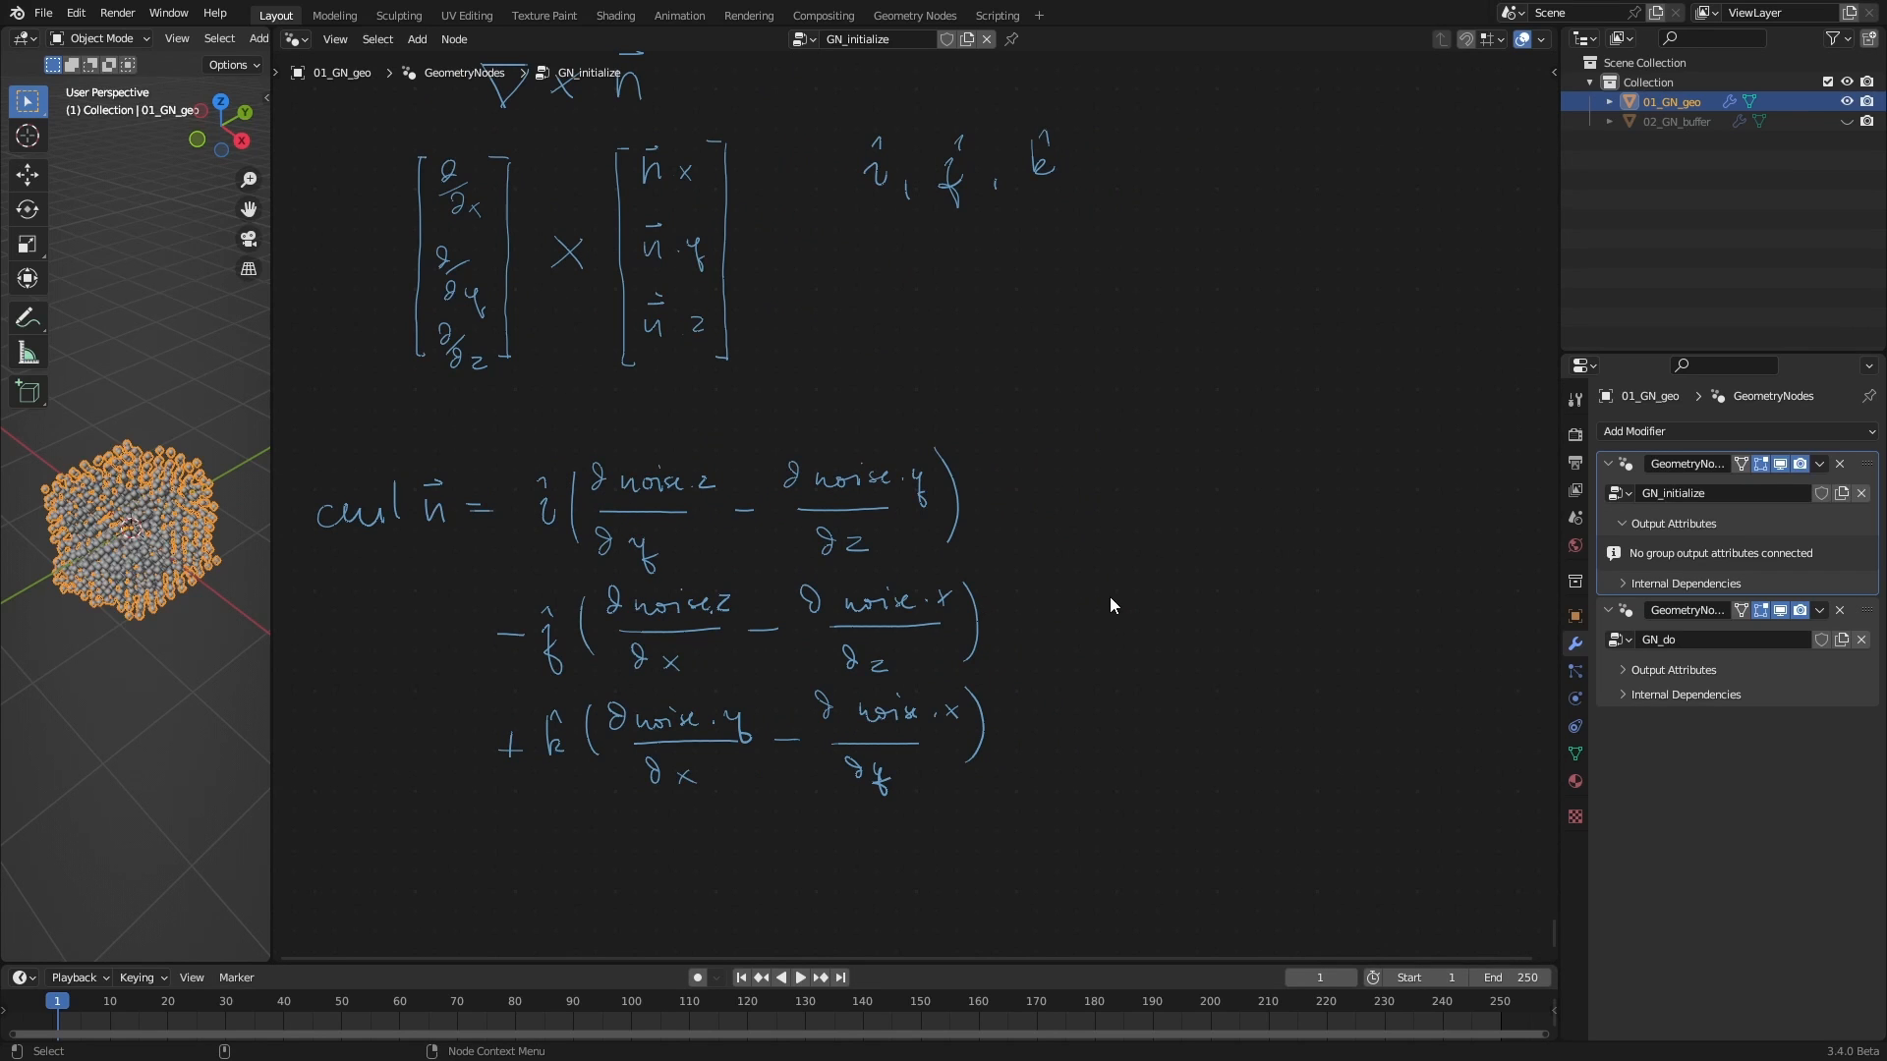
{"action": "middle_click_drag", "start_coordinate": [1111, 597], "coordinate": [984, 543]}
{"action": "middle_click_drag", "start_coordinate": [1074, 525], "coordinate": [860, 525], "text": "alt"}
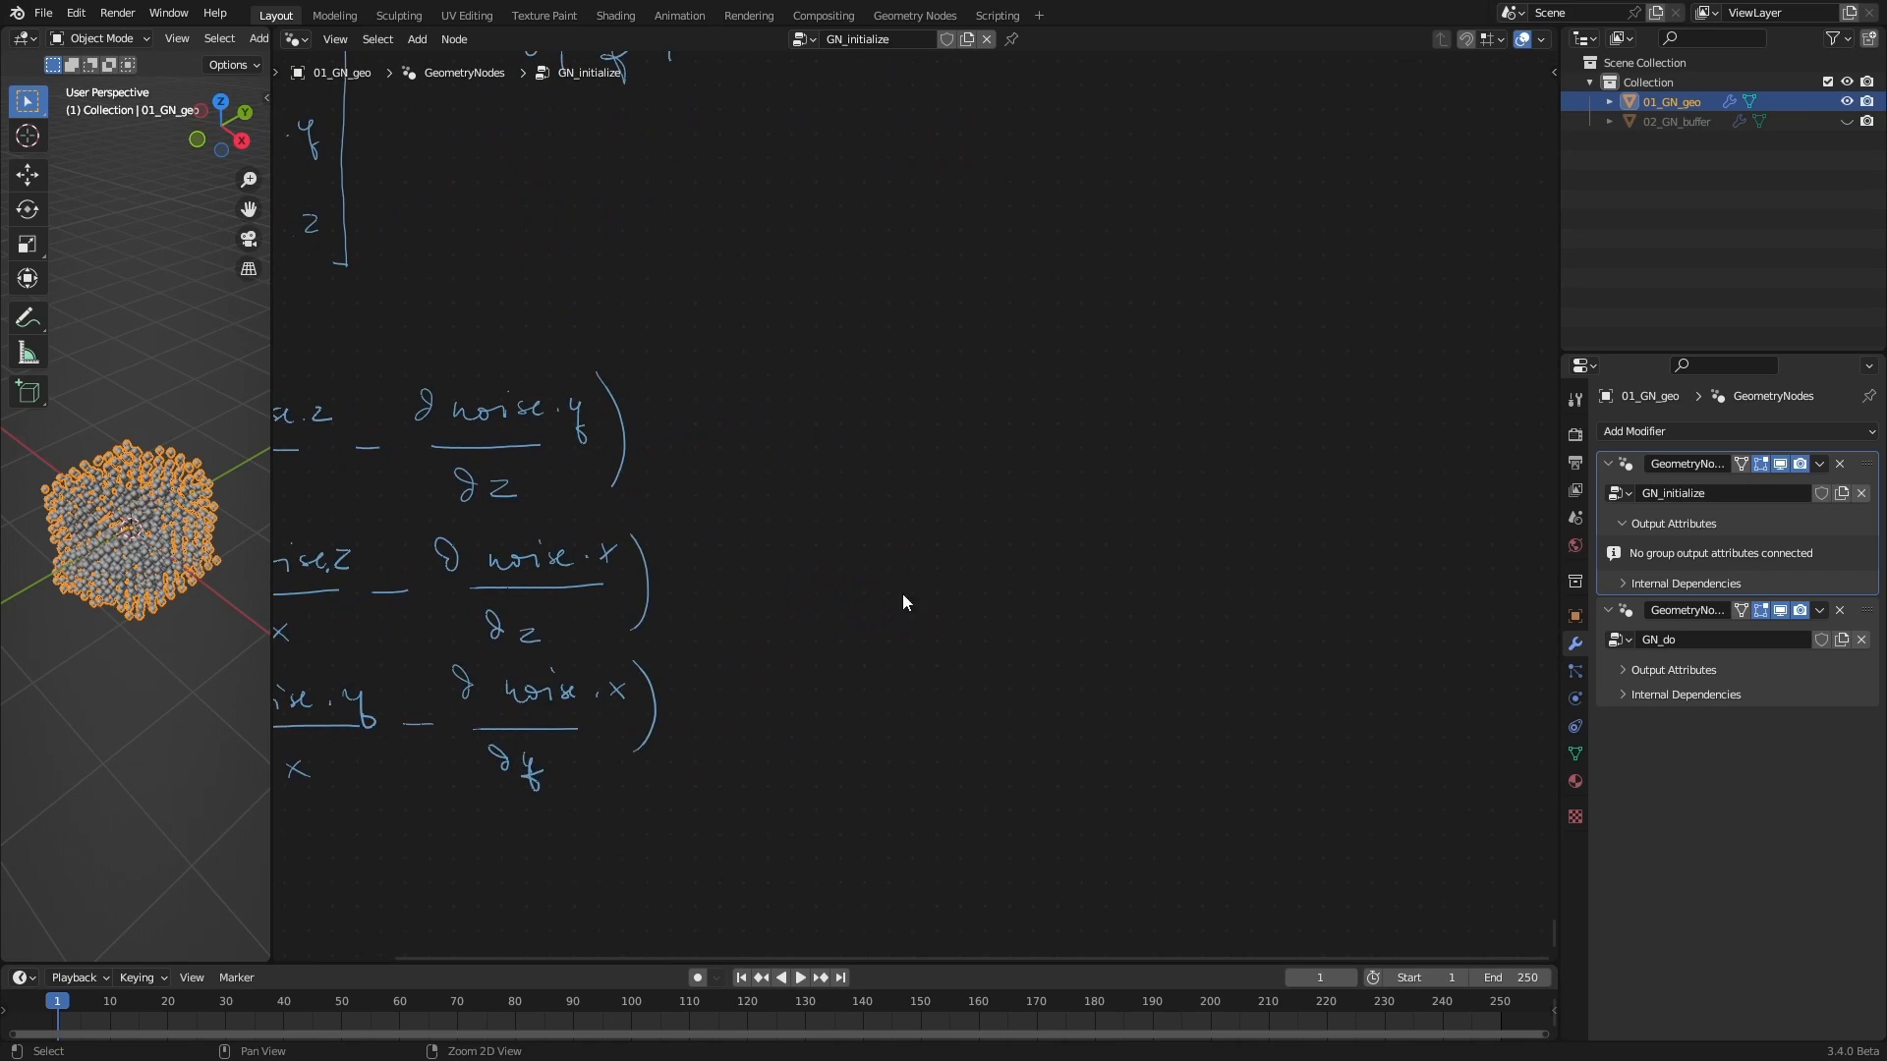
{"action": "right_click_drag", "start_coordinate": [902, 593], "coordinate": [890, 614], "text": "alt"}
{"action": "left_click_drag", "start_coordinate": [866, 601], "coordinate": [993, 507]}
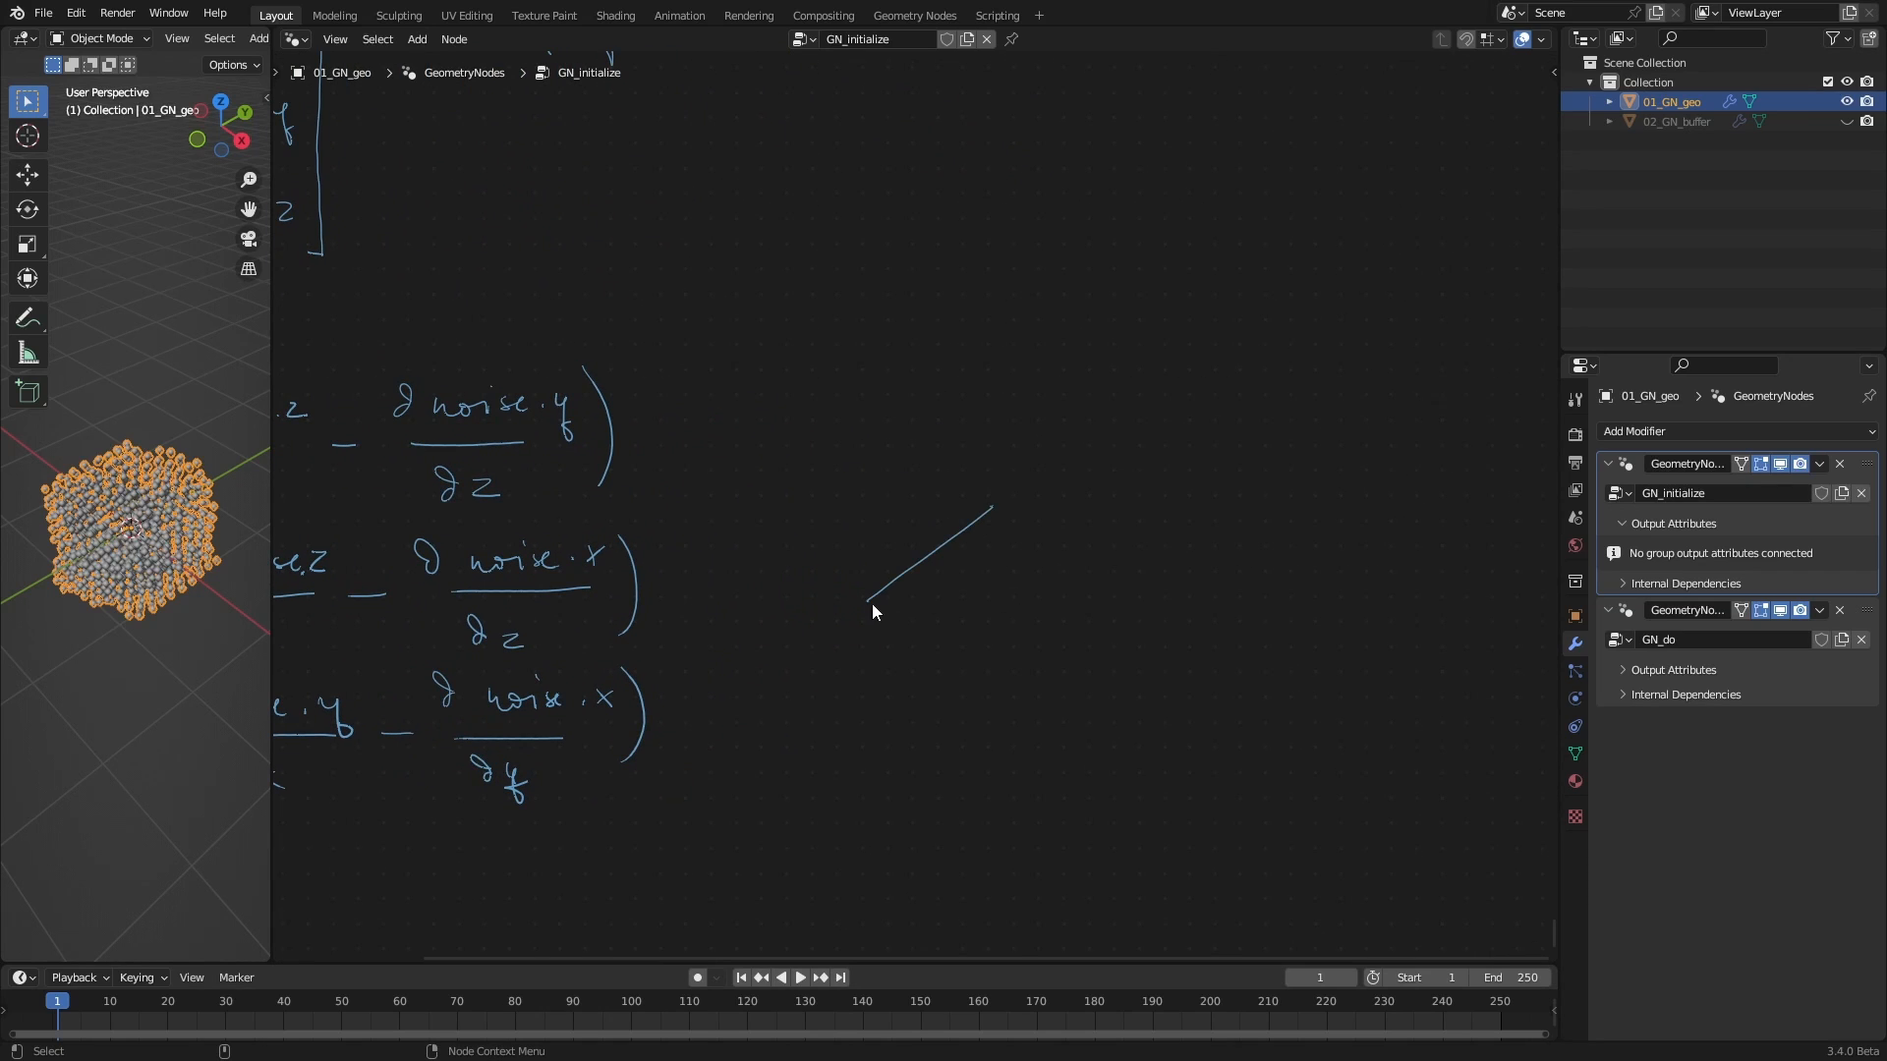
{"action": "left_click_drag", "start_coordinate": [870, 604], "coordinate": [1098, 678]}
{"action": "left_click_drag", "start_coordinate": [993, 501], "coordinate": [1214, 545]}
{"action": "left_click_drag", "start_coordinate": [1097, 676], "coordinate": [1240, 552]}
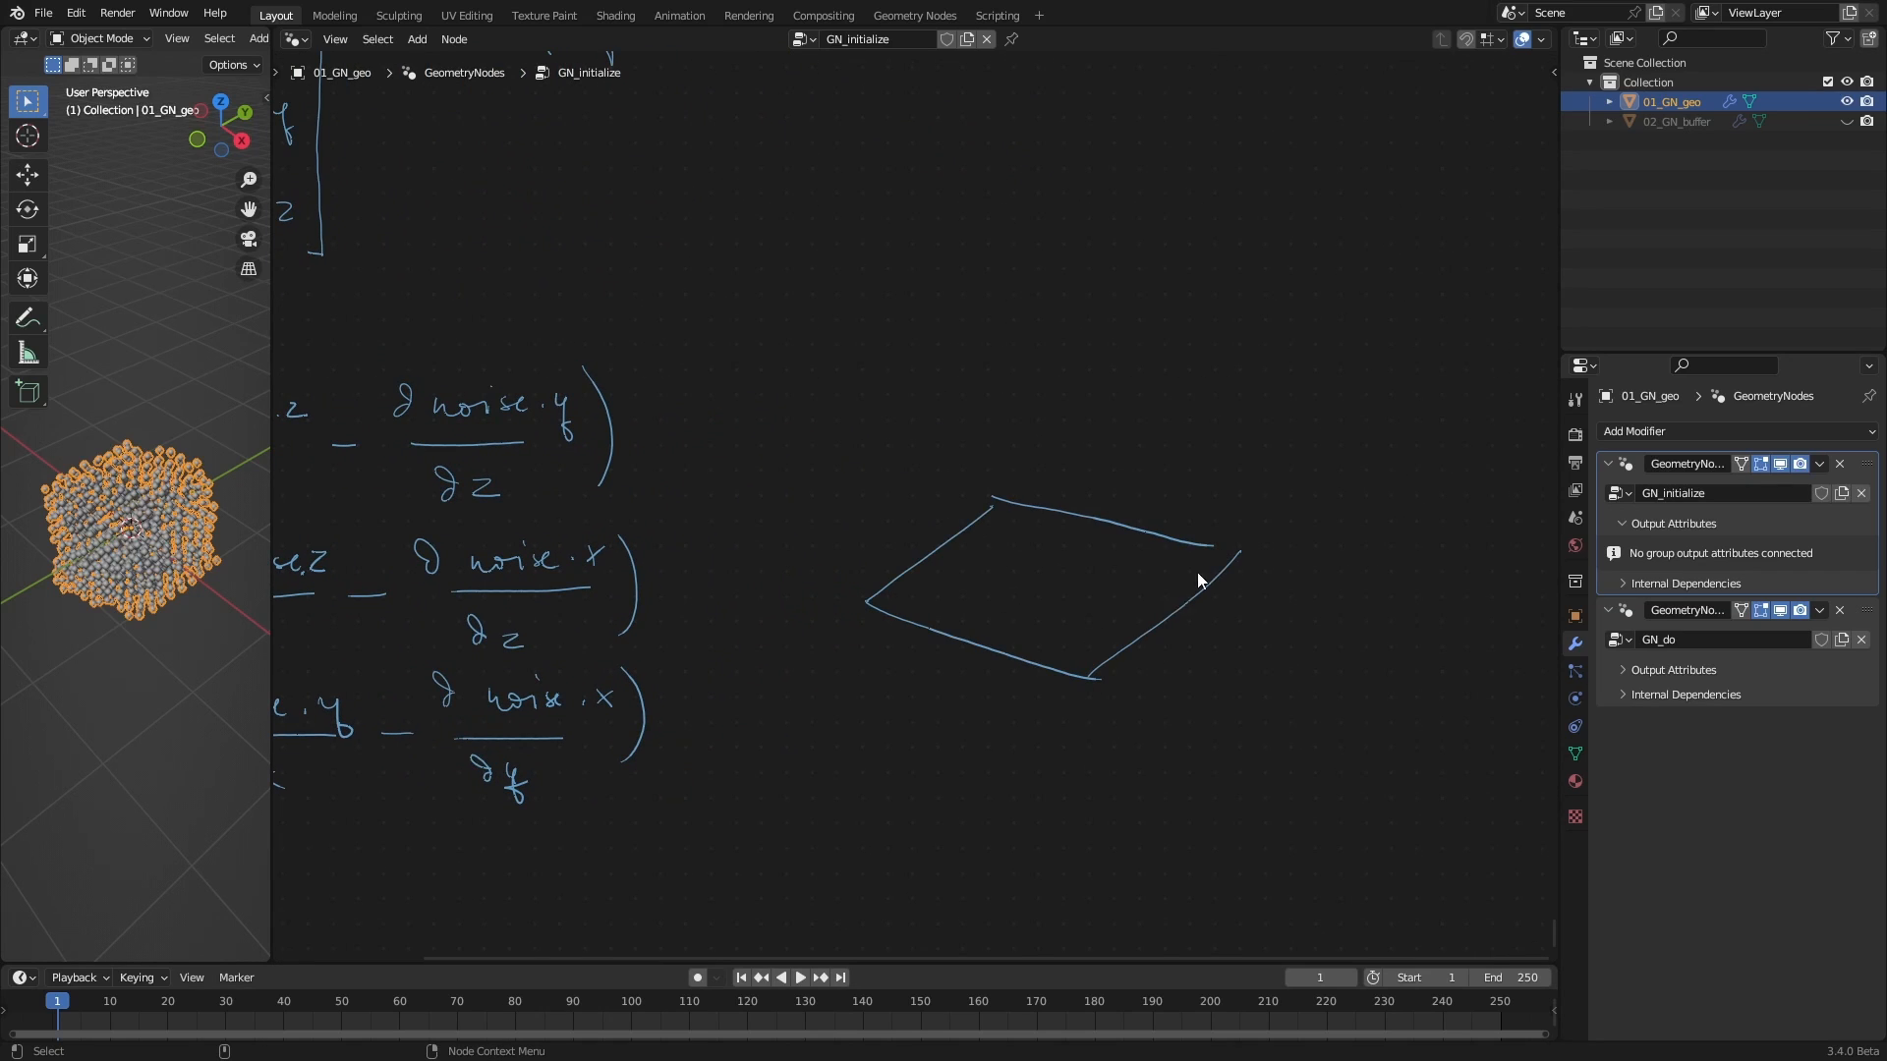
Annotate labelled x and y axis arrows along the plane's edges and write z = n⃗(x, y) beside it
{"action": "left_click_drag", "start_coordinate": [834, 643], "coordinate": [1122, 743]}
{"action": "left_click_drag", "start_coordinate": [1122, 728], "coordinate": [1103, 743]}
{"action": "mouse_move", "coordinate": [812, 574]}
{"action": "left_mouse_down"}
{"action": "mouse_move", "coordinate": [961, 484]}
{"action": "mouse_move", "coordinate": [943, 479]}
{"action": "left_mouse_up"}
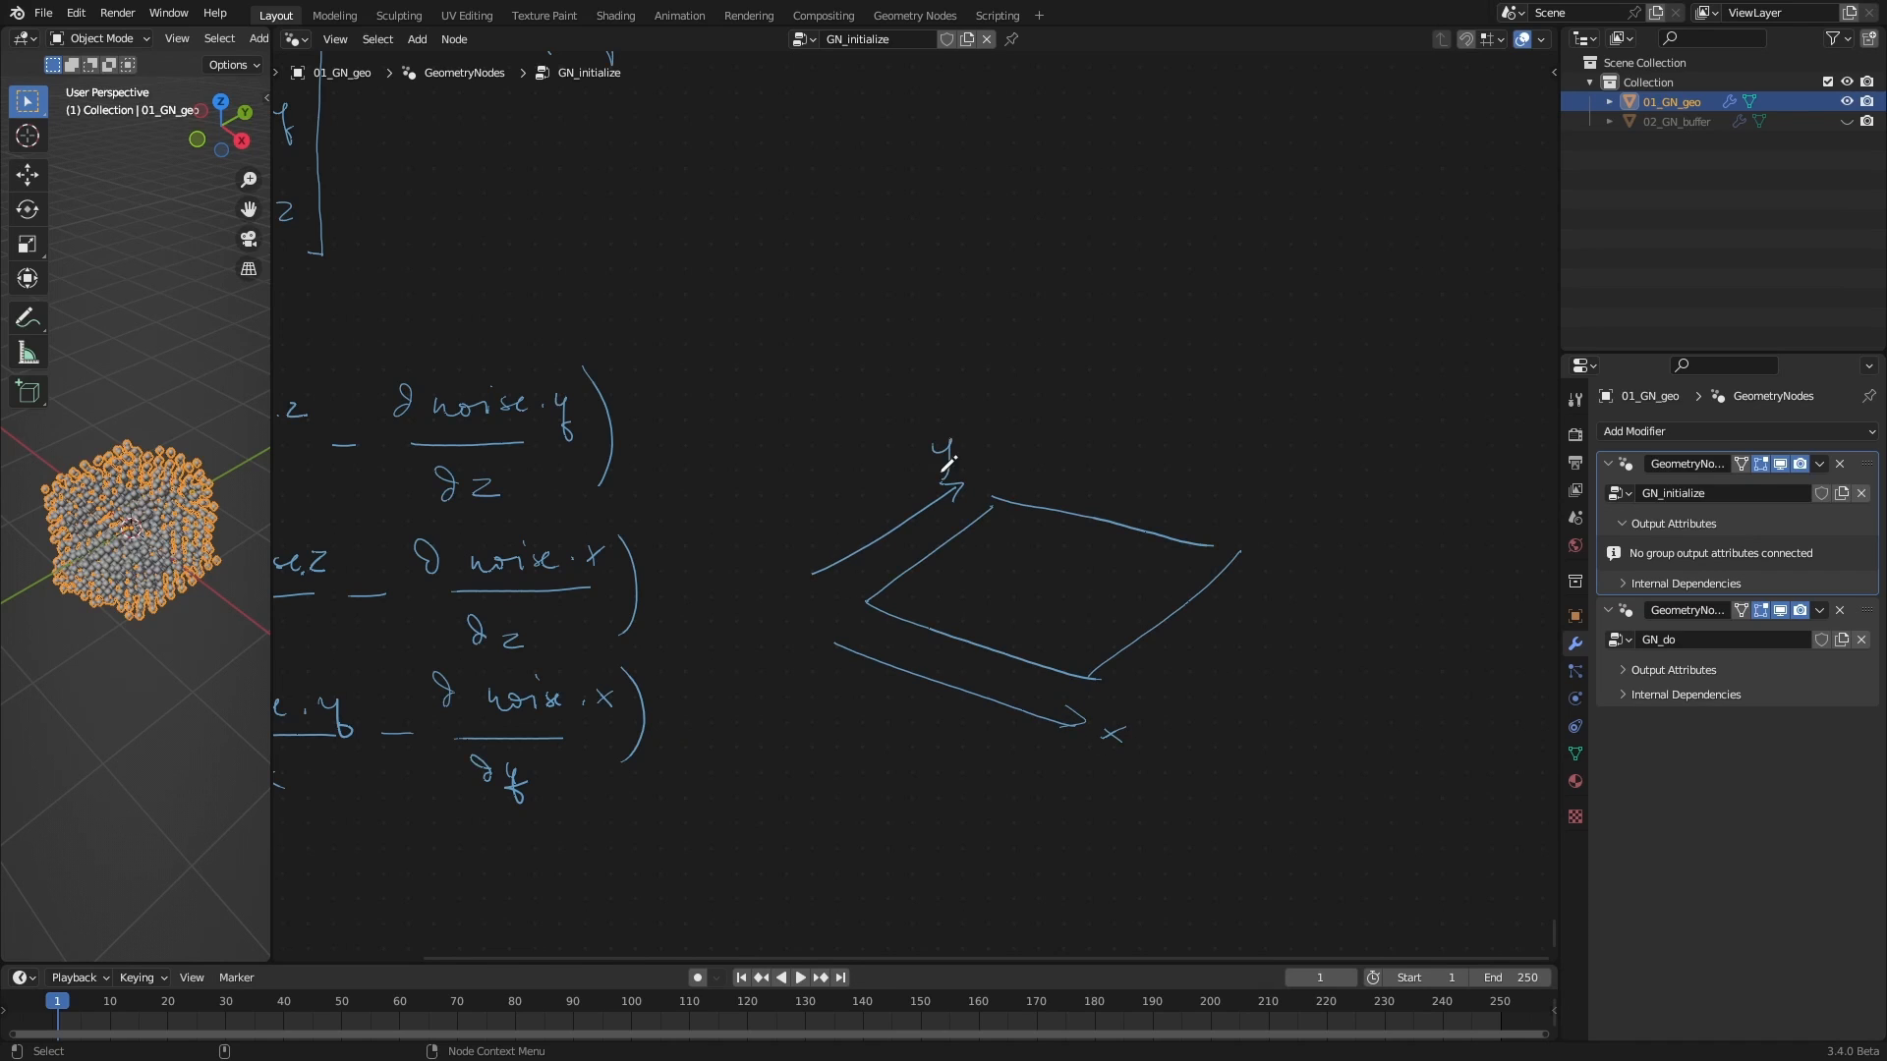
{"action": "mouse_move", "coordinate": [1371, 545]}
{"action": "left_mouse_down"}
{"action": "mouse_move", "coordinate": [1373, 587]}
{"action": "mouse_move", "coordinate": [1394, 574]}
{"action": "left_mouse_up"}
{"action": "left_click_drag", "start_coordinate": [1393, 546], "coordinate": [1375, 574]}
{"action": "left_click_drag", "start_coordinate": [1416, 570], "coordinate": [1444, 572]}
{"action": "mouse_move", "coordinate": [1462, 537]}
{"action": "left_mouse_down"}
{"action": "mouse_move", "coordinate": [1453, 601]}
{"action": "mouse_move", "coordinate": [1473, 590]}
{"action": "left_mouse_up"}
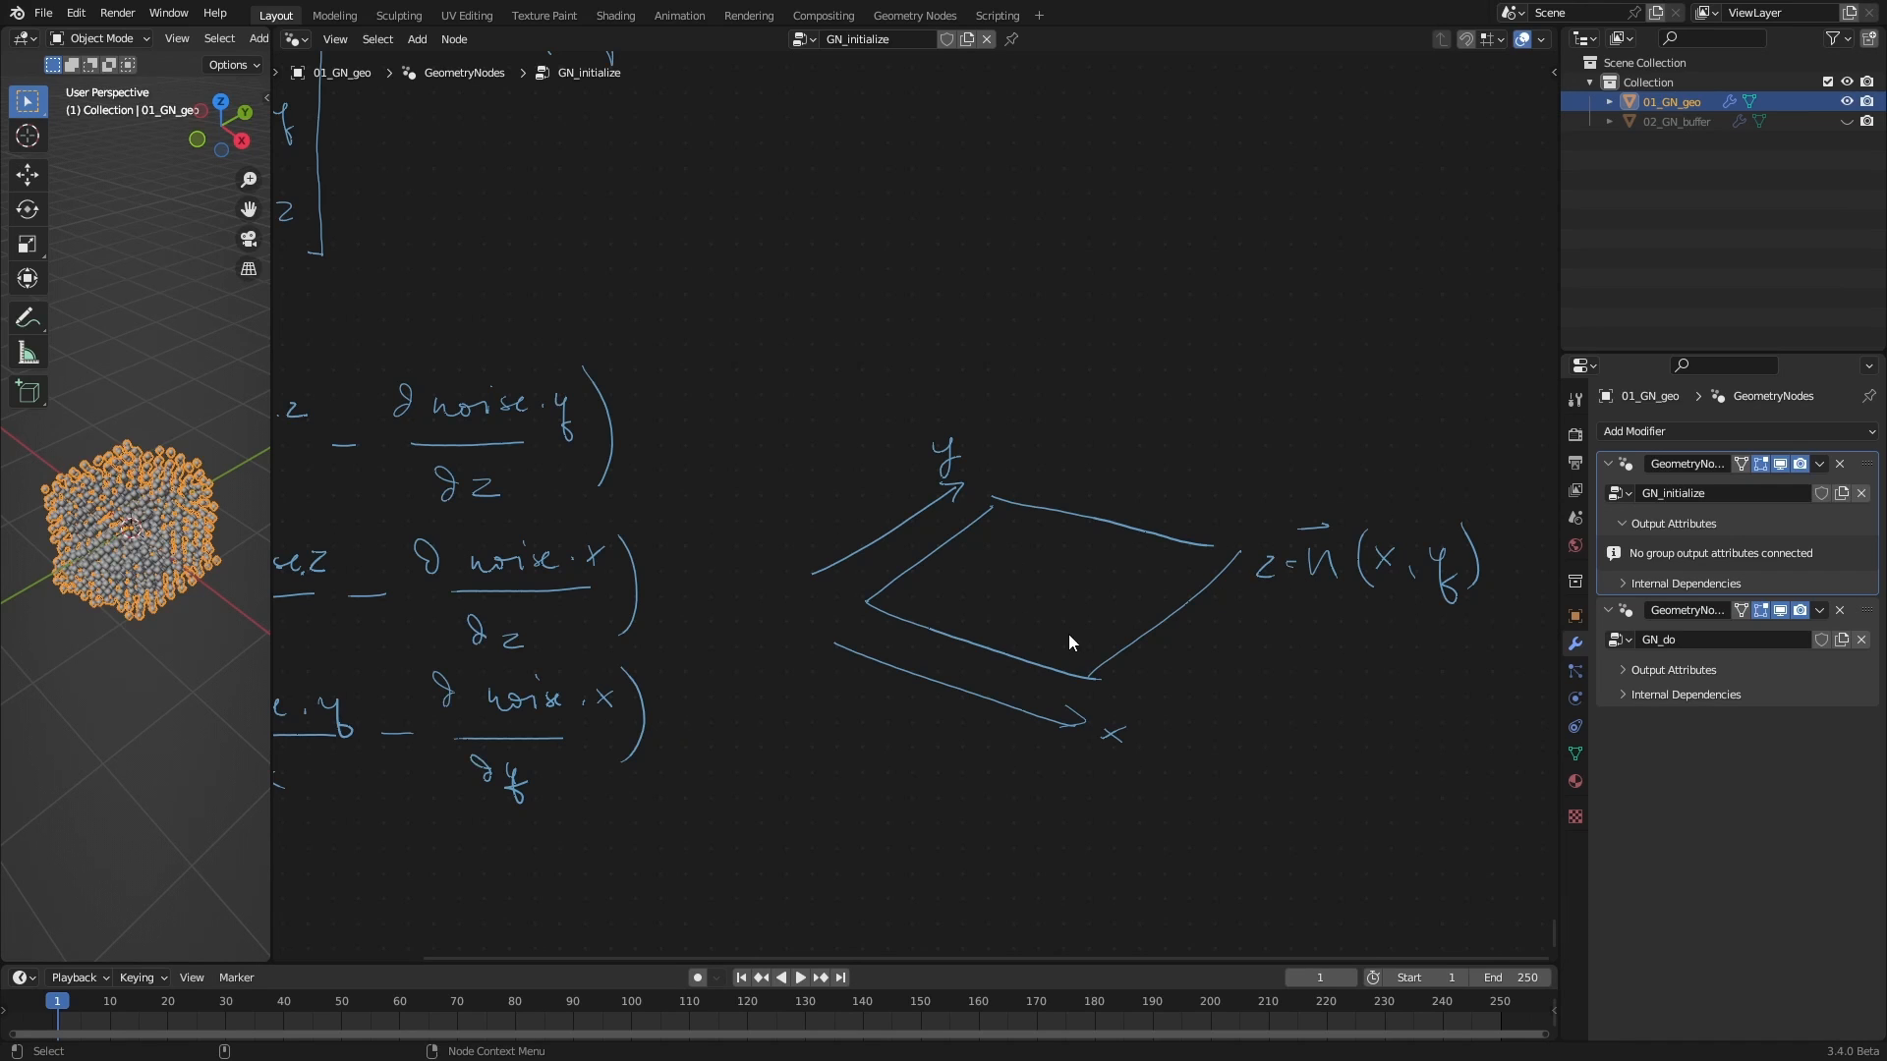
Show the annotation layers, add a new layer and set its colour to magenta
{"action": "key", "text": "n"}
{"action": "left_click", "coordinate": [1543, 160]}
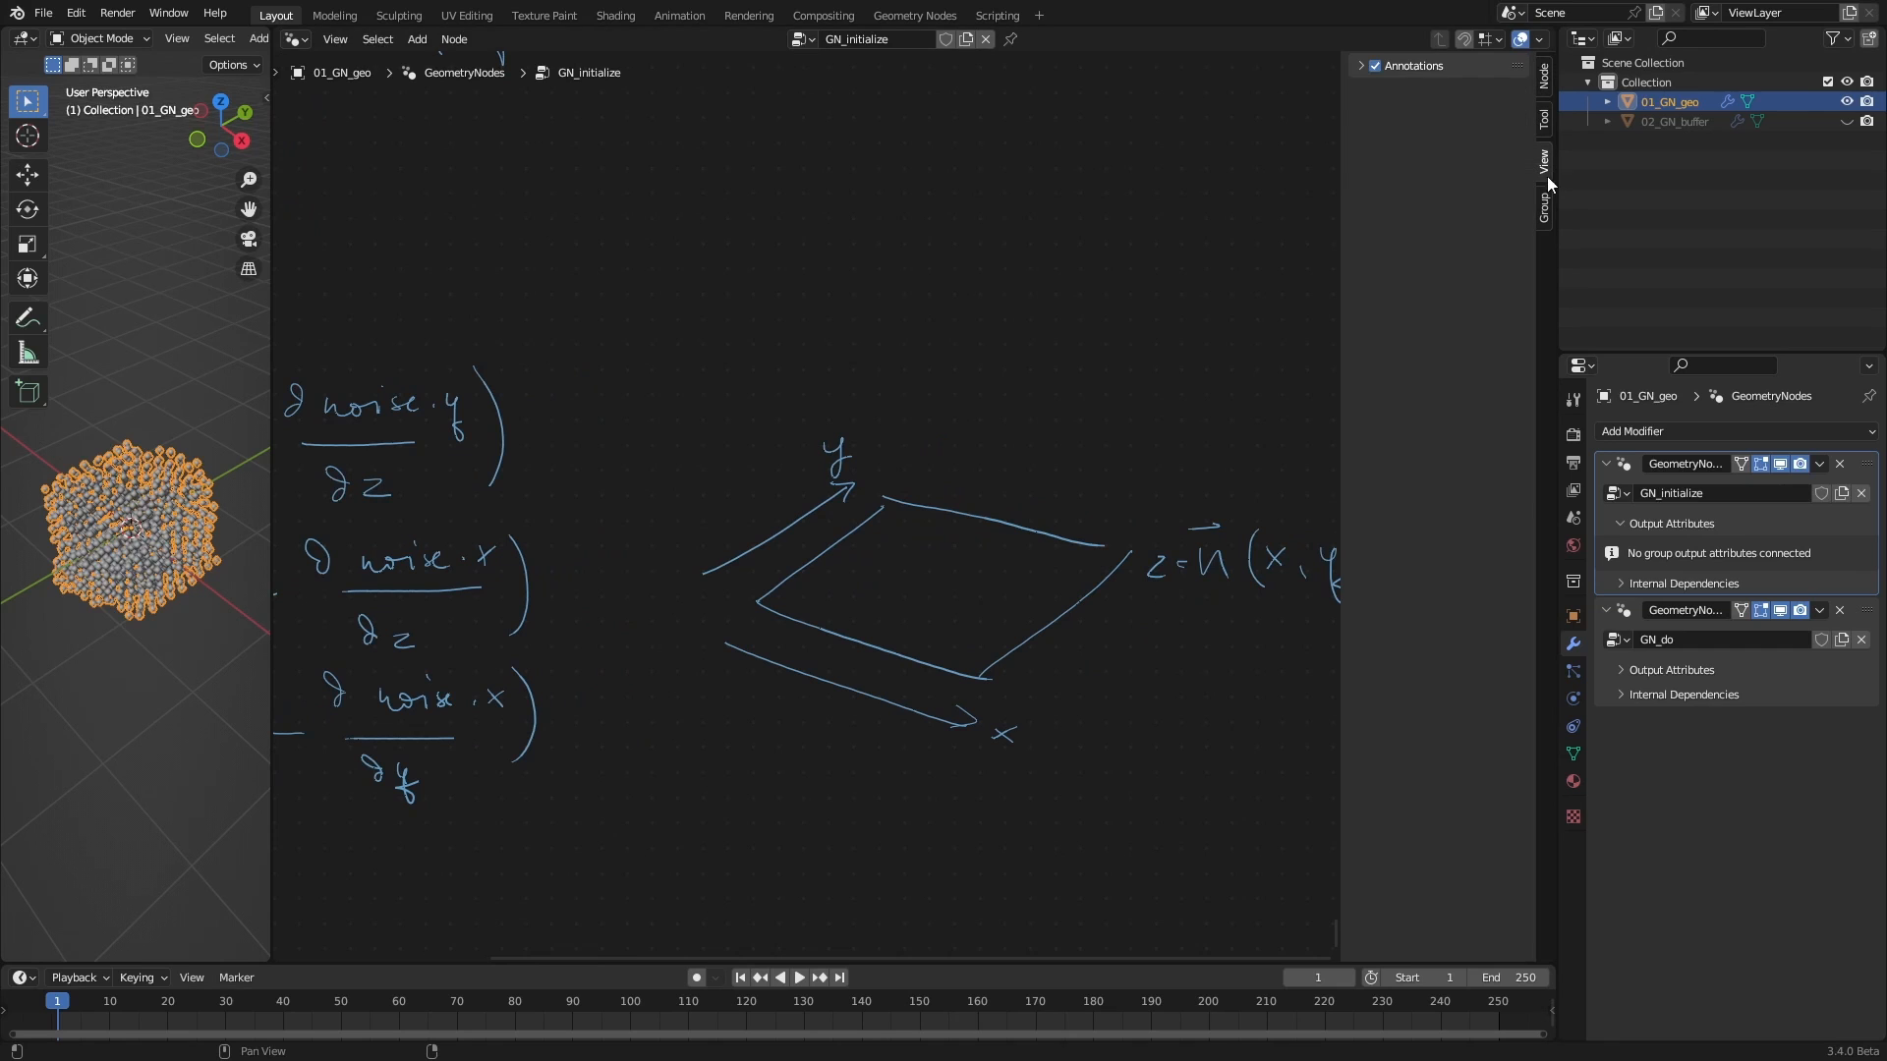
{"action": "left_click", "coordinate": [1405, 65]}
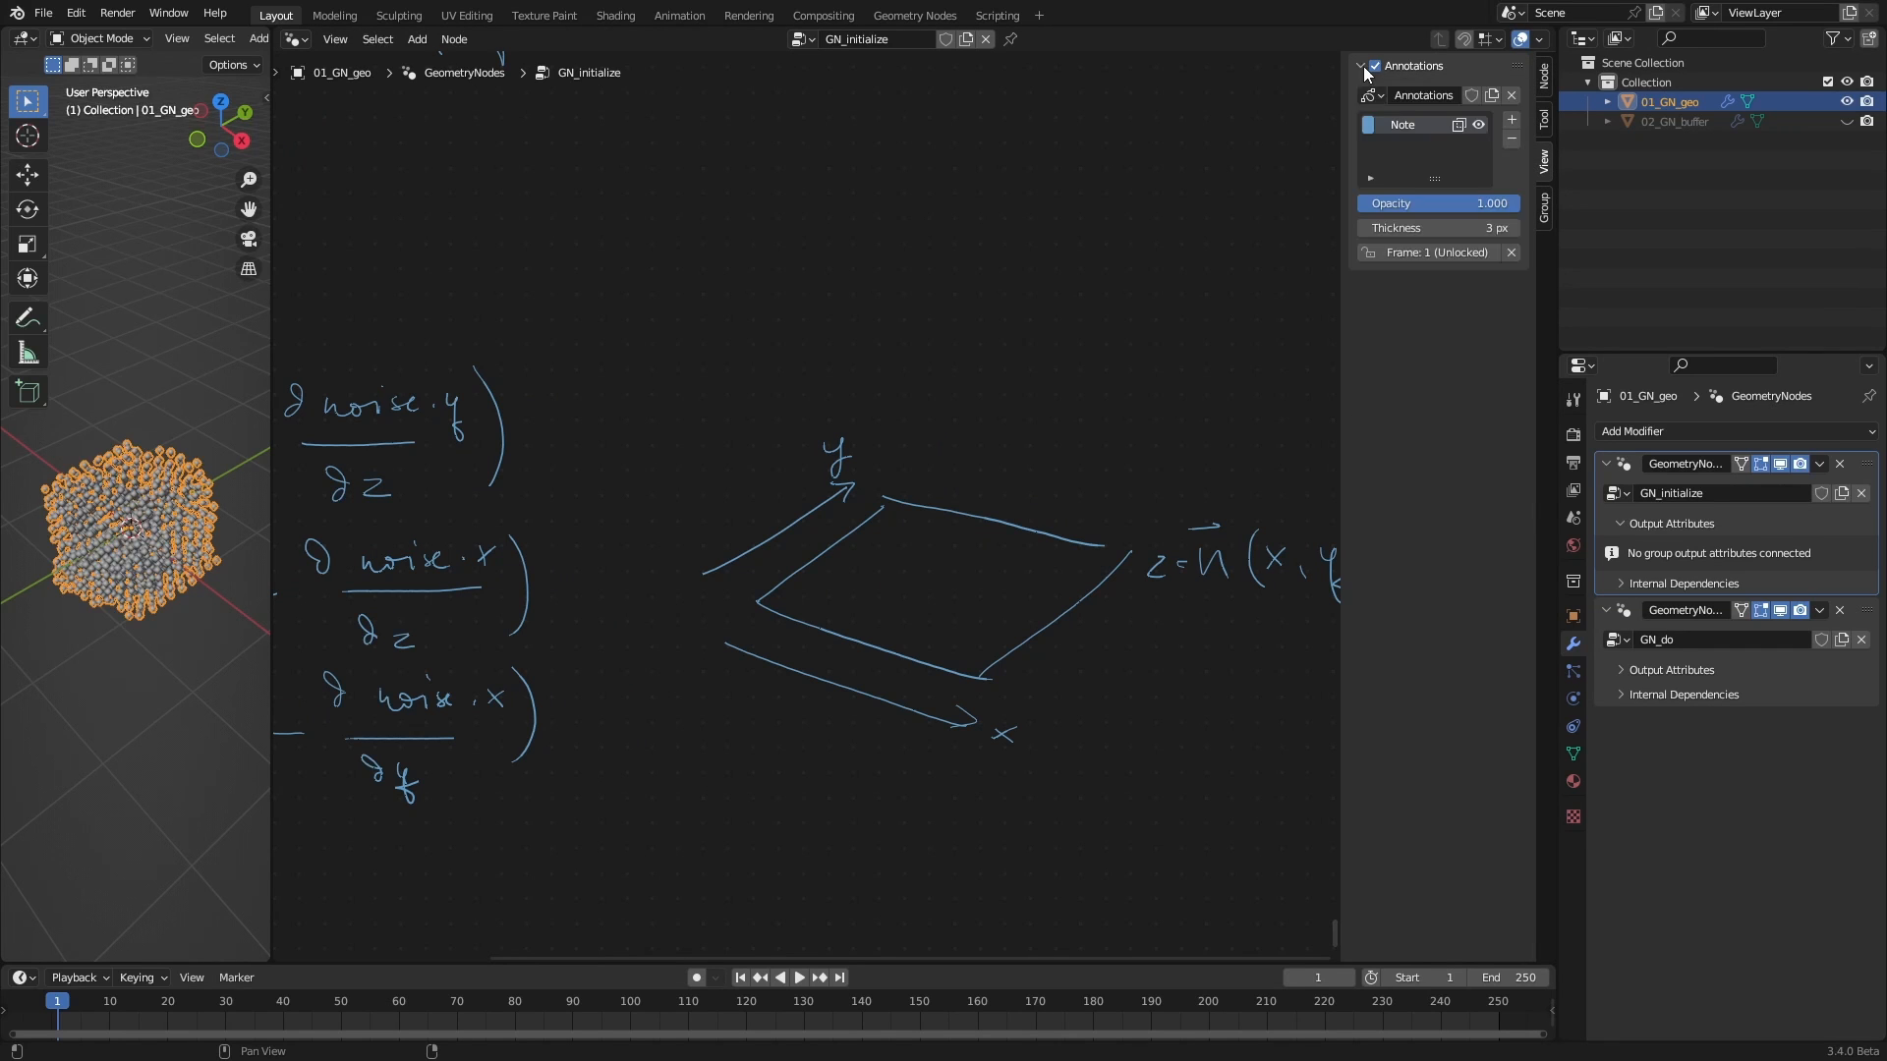
{"action": "left_click", "coordinate": [1510, 120]}
{"action": "left_click", "coordinate": [1367, 124]}
{"action": "left_click", "coordinate": [1478, 259]}
Trace the x of n⃗(x, y) in magenta and annotate labelled dx and dz arrows from a point on the plane
{"action": "middle_click_drag", "start_coordinate": [879, 556], "coordinate": [678, 606]}
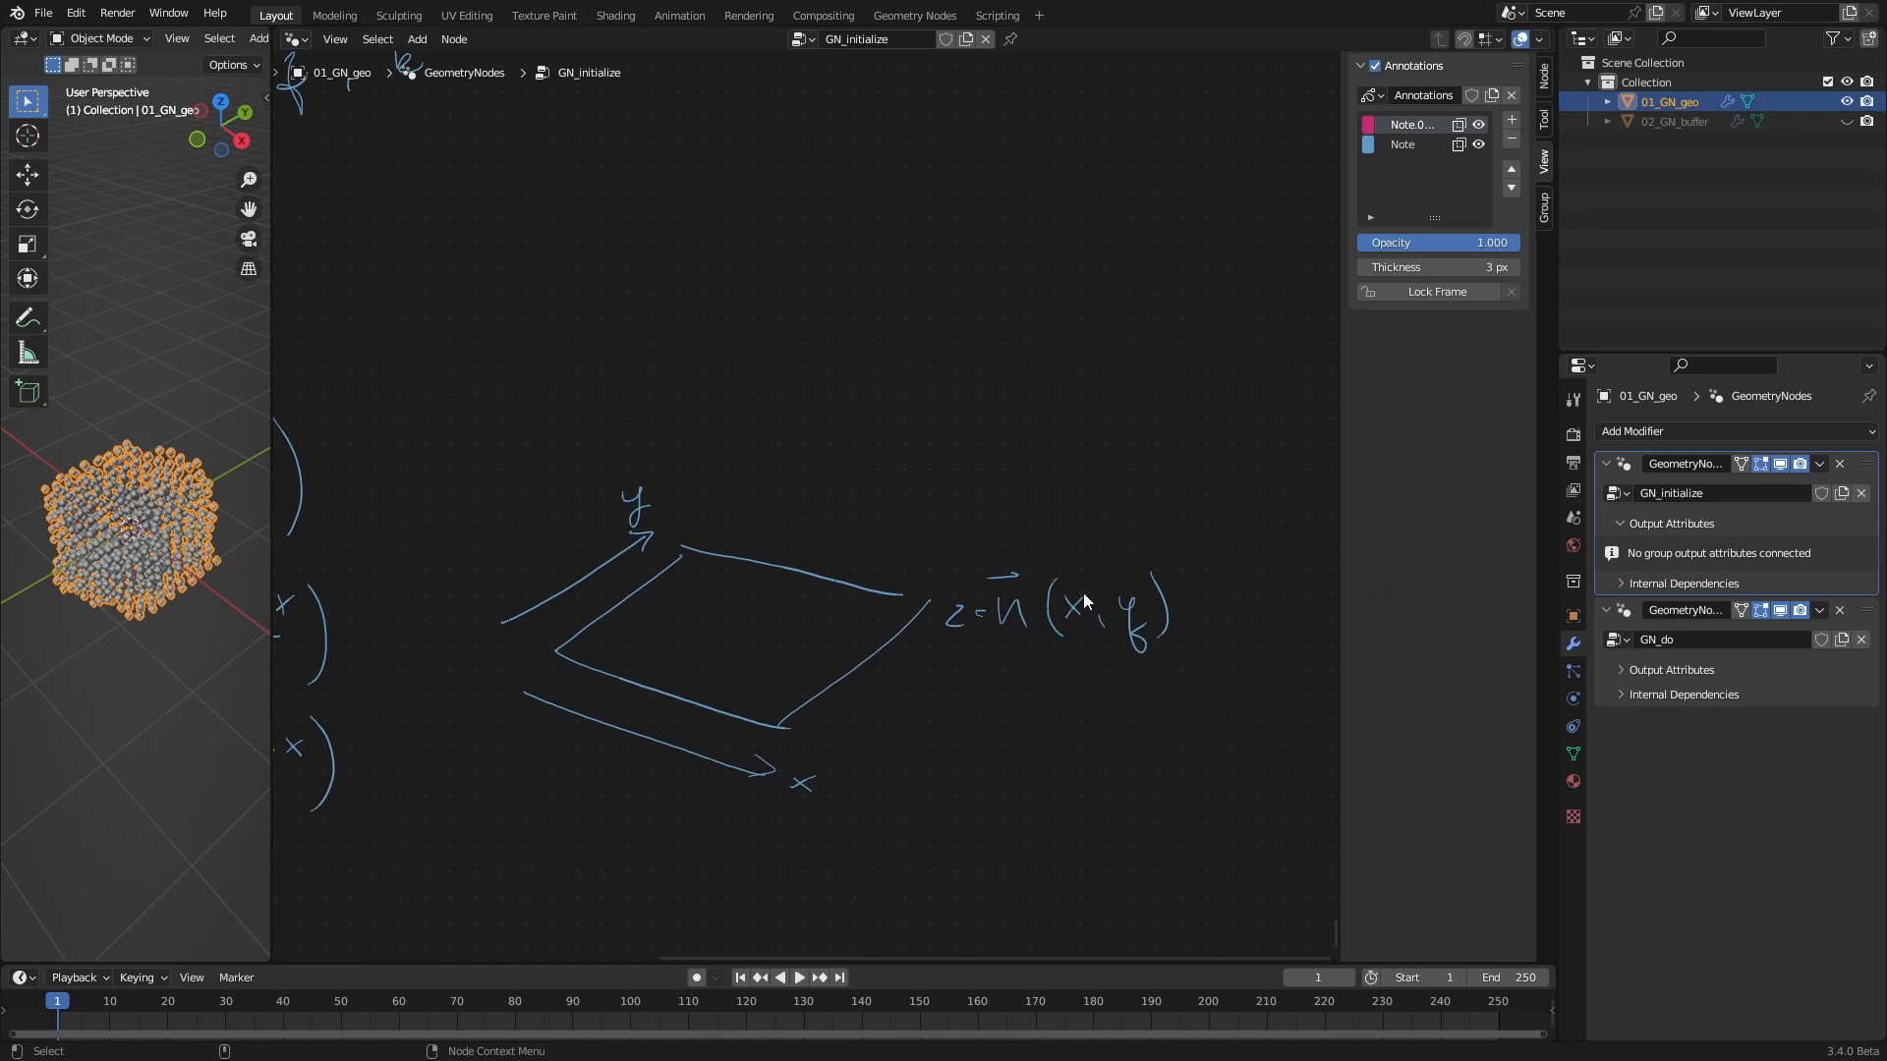
{"action": "left_click_drag", "start_coordinate": [1082, 592], "coordinate": [1065, 619]}
{"action": "left_click_drag", "start_coordinate": [1064, 594], "coordinate": [1084, 617]}
{"action": "left_click_drag", "start_coordinate": [709, 649], "coordinate": [746, 661]}
{"action": "mouse_move", "coordinate": [709, 649]}
{"action": "left_mouse_down"}
{"action": "mouse_move", "coordinate": [714, 497]}
{"action": "mouse_move", "coordinate": [752, 497]}
{"action": "left_mouse_up"}
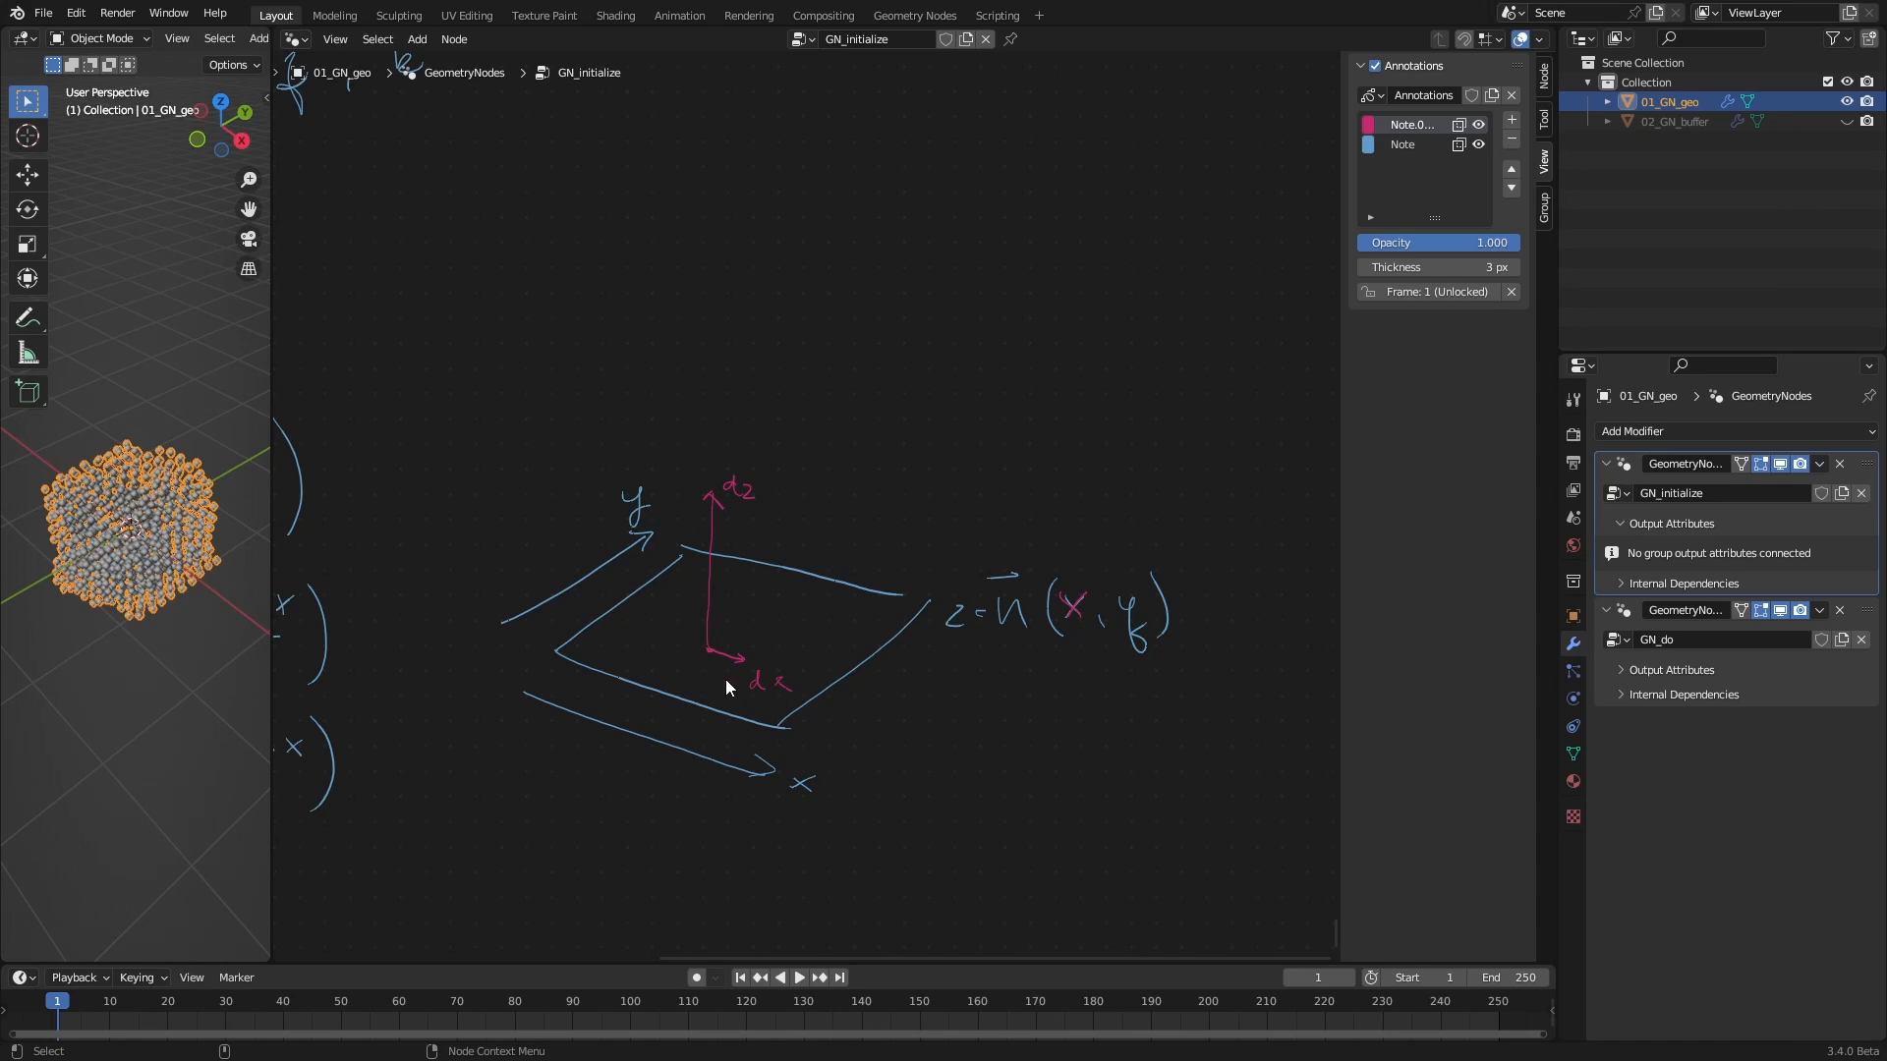
{"action": "left_click_drag", "start_coordinate": [752, 670], "coordinate": [744, 674]}
Add a green annotation layer and use it to trace the y of n⃗(x, y) and draw the dy arrows on the plane
{"action": "left_click", "coordinate": [1511, 119]}
{"action": "left_click", "coordinate": [1372, 122]}
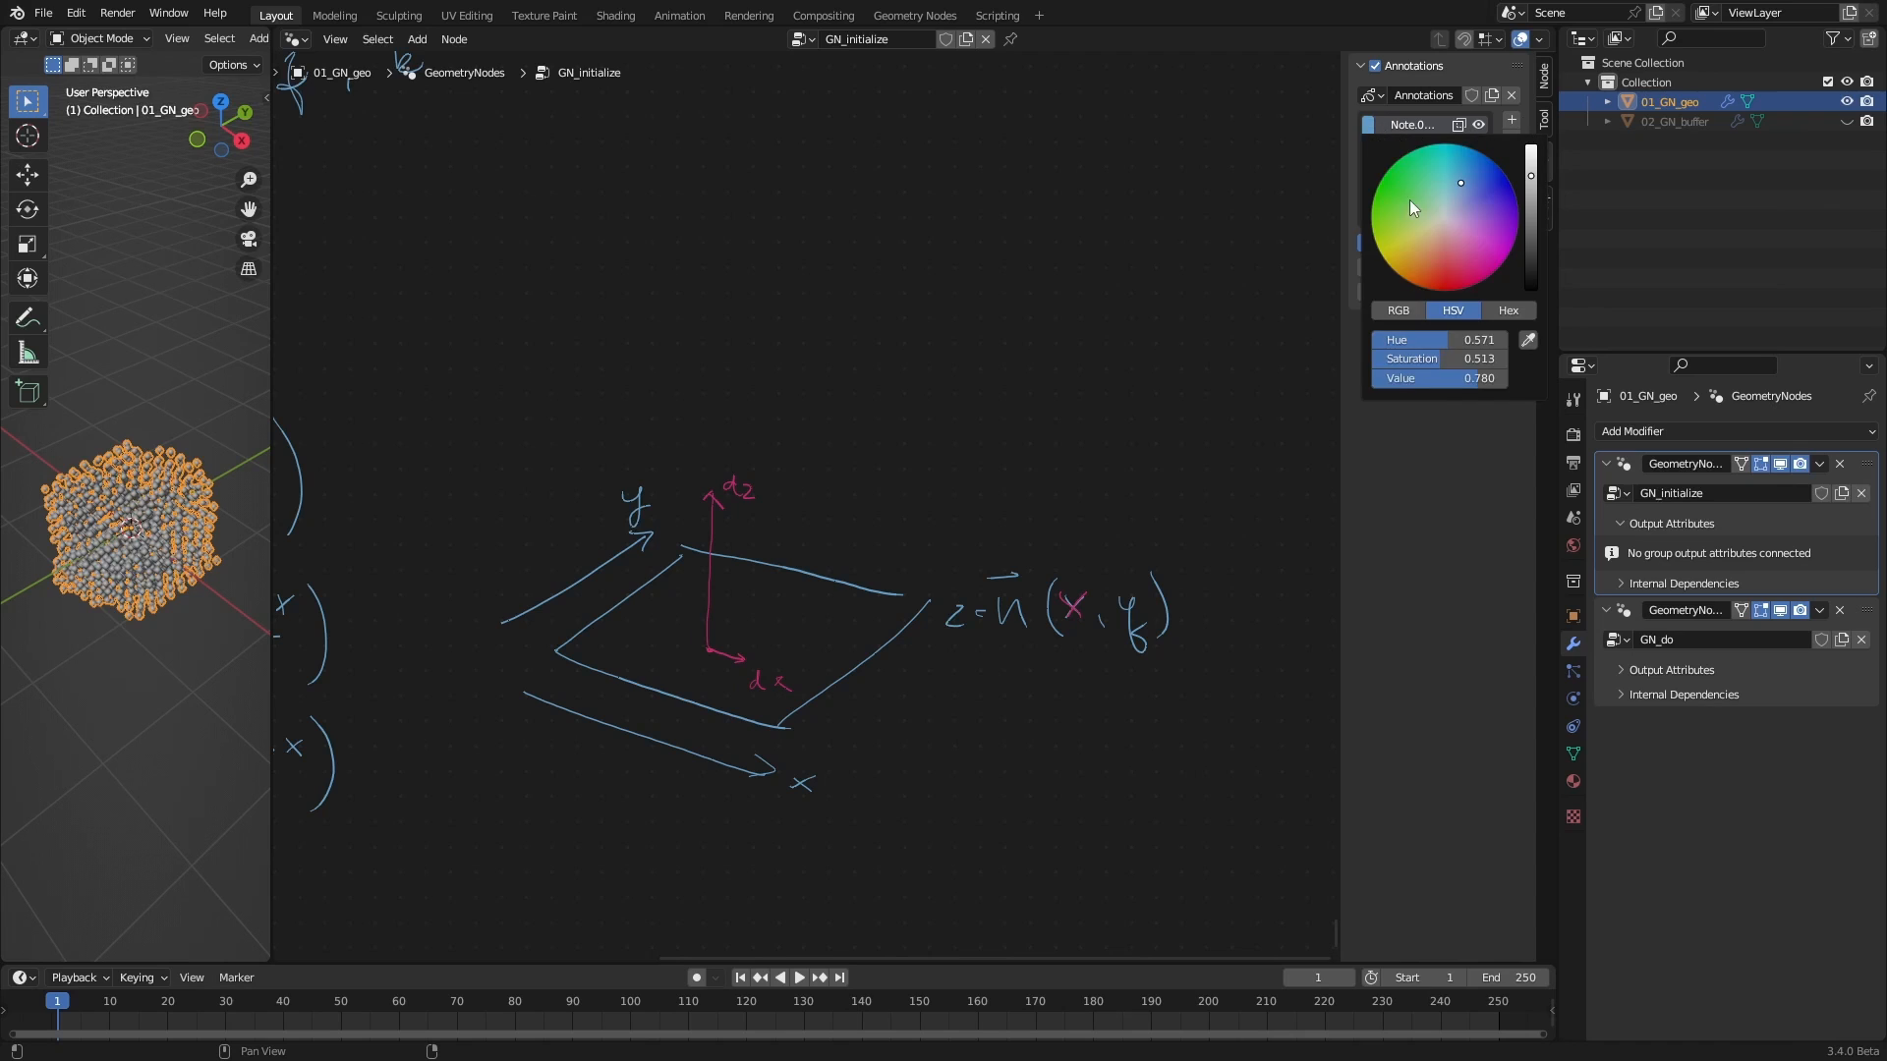
{"action": "left_click", "coordinate": [1409, 199]}
{"action": "mouse_move", "coordinate": [1115, 595]}
{"action": "left_mouse_down"}
{"action": "mouse_move", "coordinate": [1135, 596]}
{"action": "mouse_move", "coordinate": [1135, 635]}
{"action": "left_mouse_up"}
{"action": "mouse_move", "coordinate": [708, 646]}
{"action": "left_mouse_down"}
{"action": "mouse_move", "coordinate": [741, 620]}
{"action": "mouse_move", "coordinate": [791, 646]}
{"action": "mouse_move", "coordinate": [710, 602]}
{"action": "mouse_move", "coordinate": [713, 529]}
{"action": "mouse_move", "coordinate": [762, 561]}
{"action": "mouse_move", "coordinate": [756, 588]}
{"action": "left_mouse_up"}
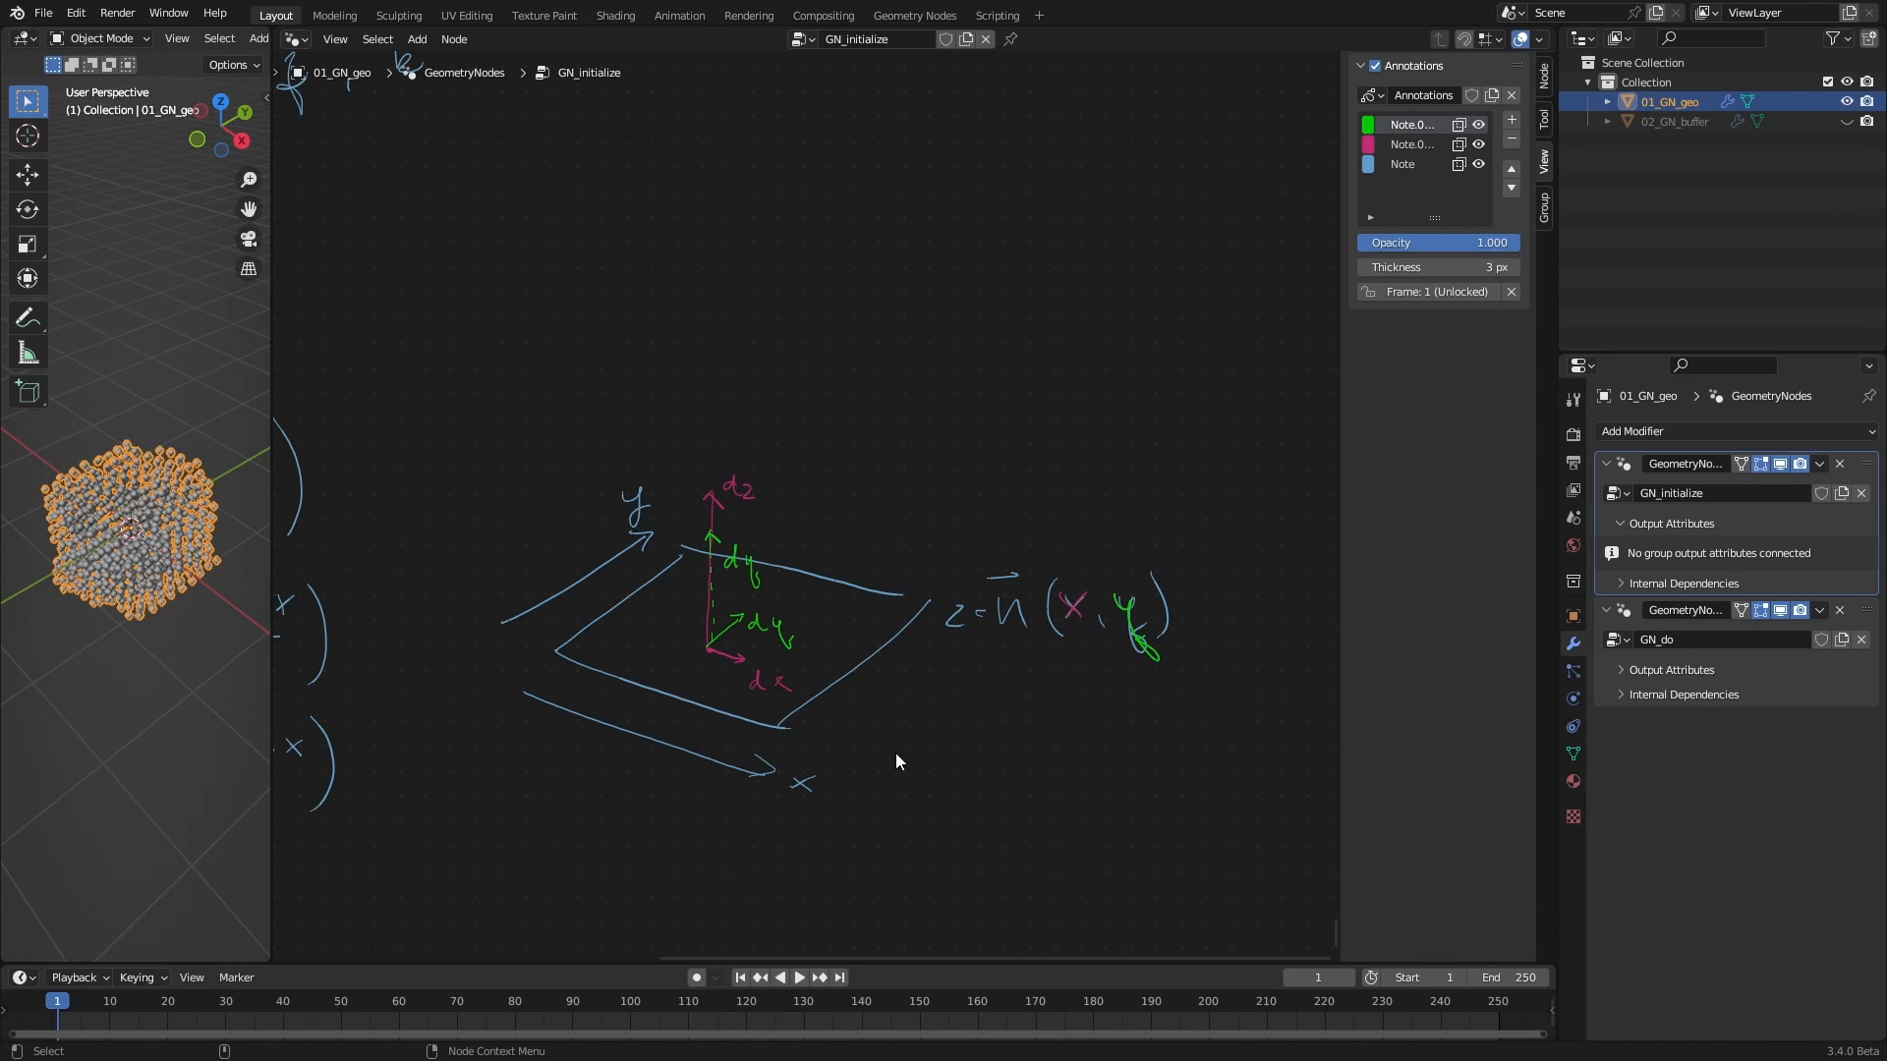
Switch back to the blue annotation layer and sketch a second plane with a centre point below the first
{"action": "middle_click_drag", "start_coordinate": [894, 752], "coordinate": [876, 527]}
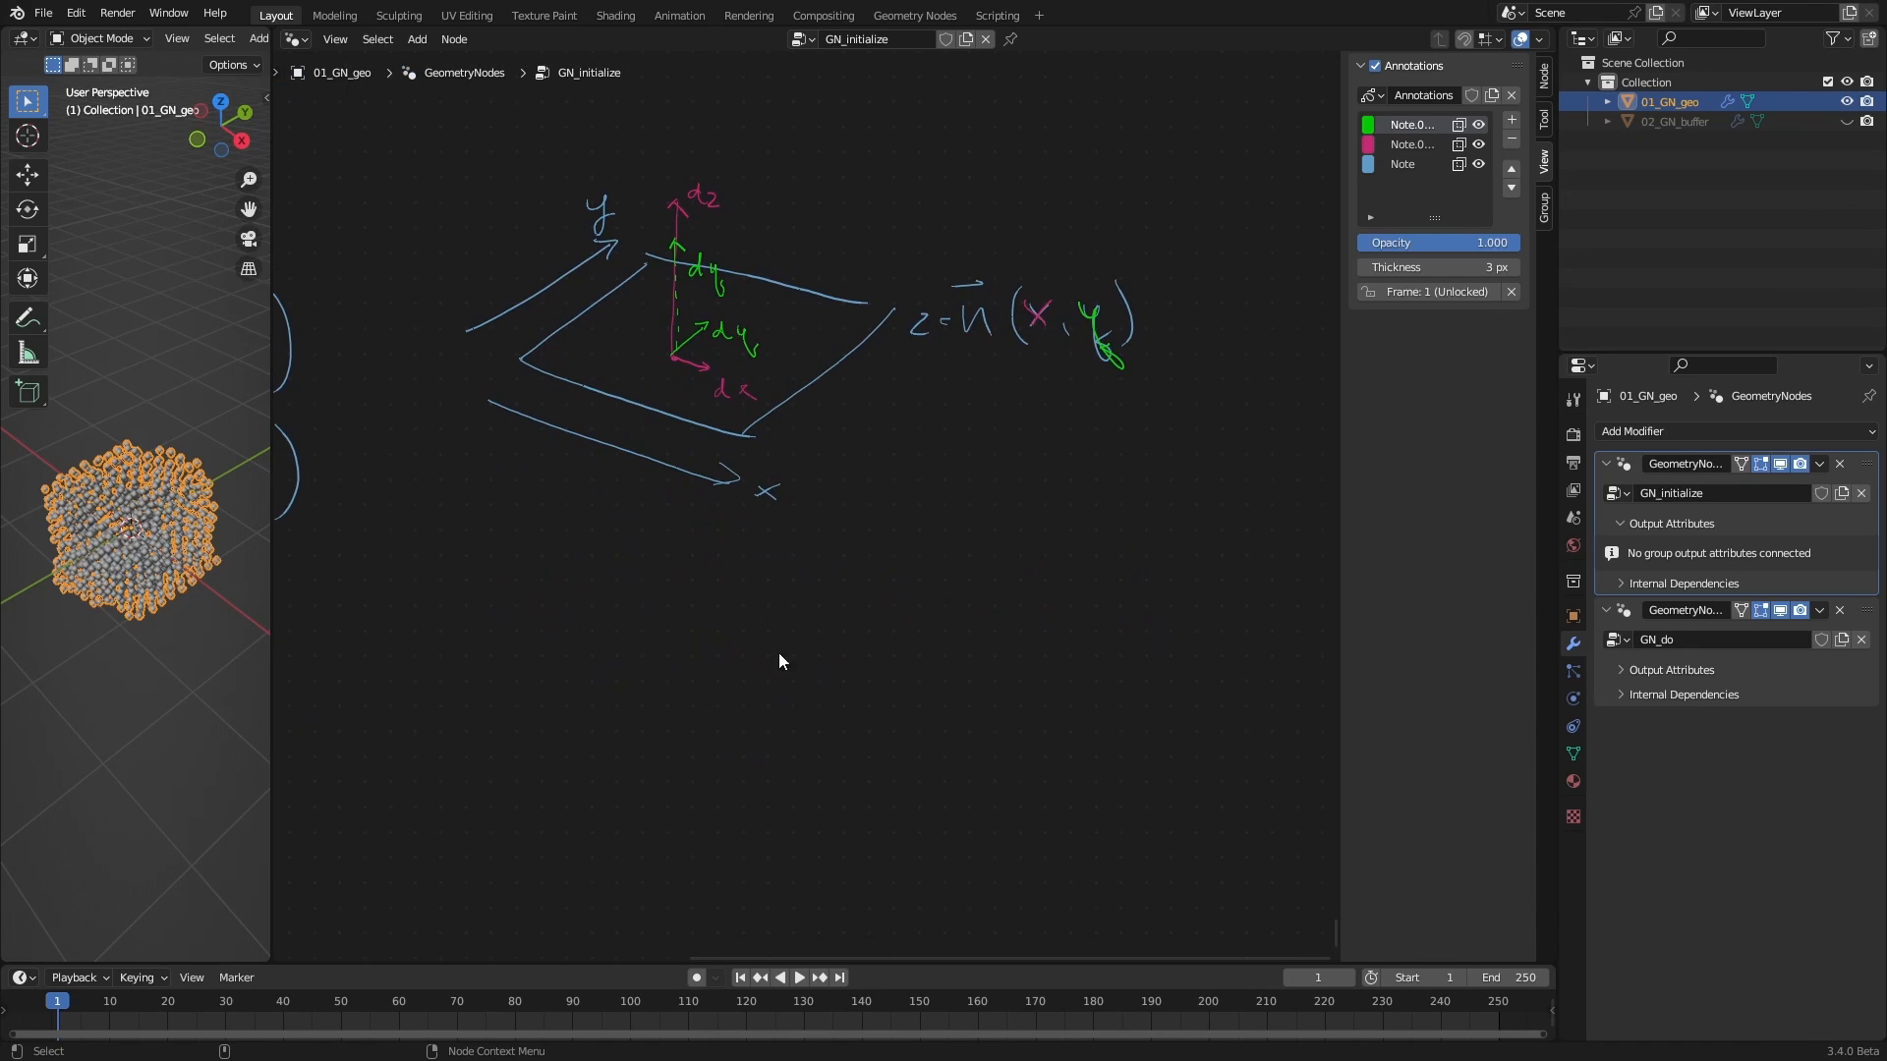
{"action": "left_click", "coordinate": [1395, 166]}
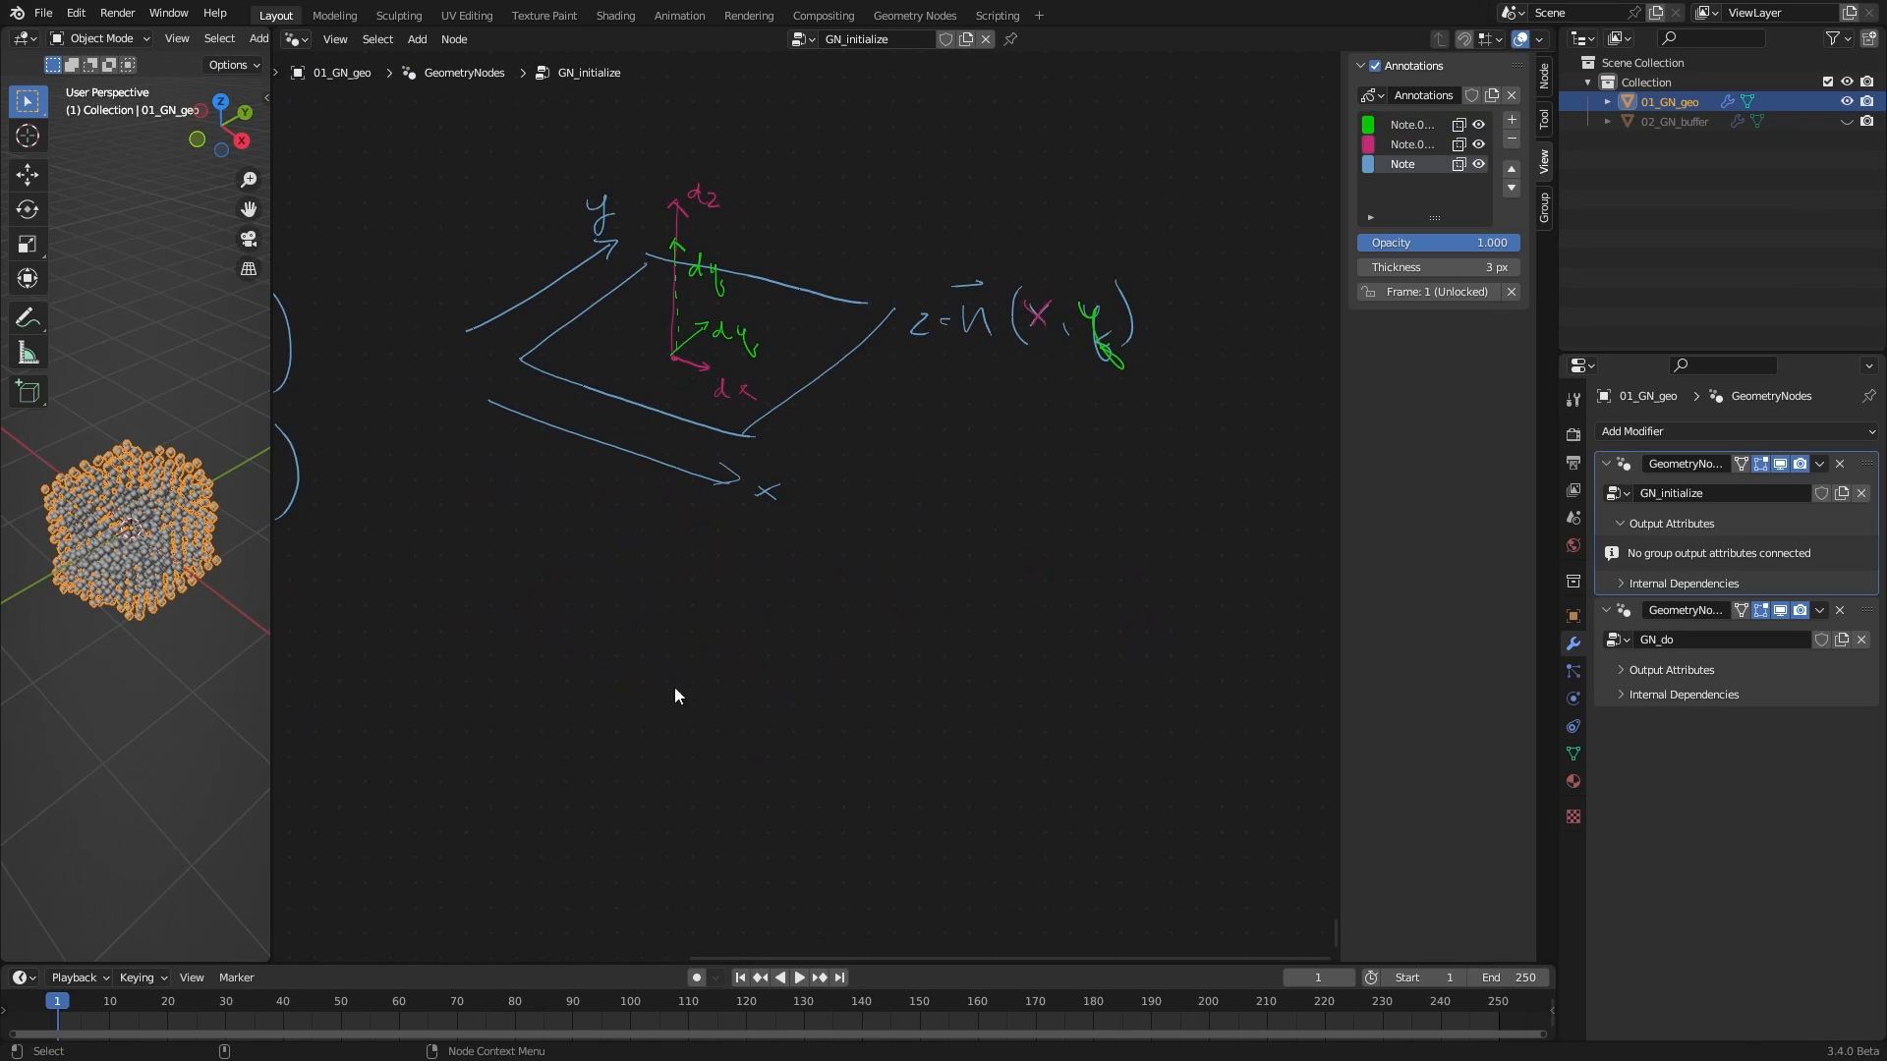
{"action": "key", "text": "d"}
{"action": "mouse_move", "coordinate": [732, 616]}
{"action": "left_mouse_down"}
{"action": "mouse_move", "coordinate": [611, 721]}
{"action": "mouse_move", "coordinate": [856, 810]}
{"action": "mouse_move", "coordinate": [982, 688]}
{"action": "left_mouse_up"}
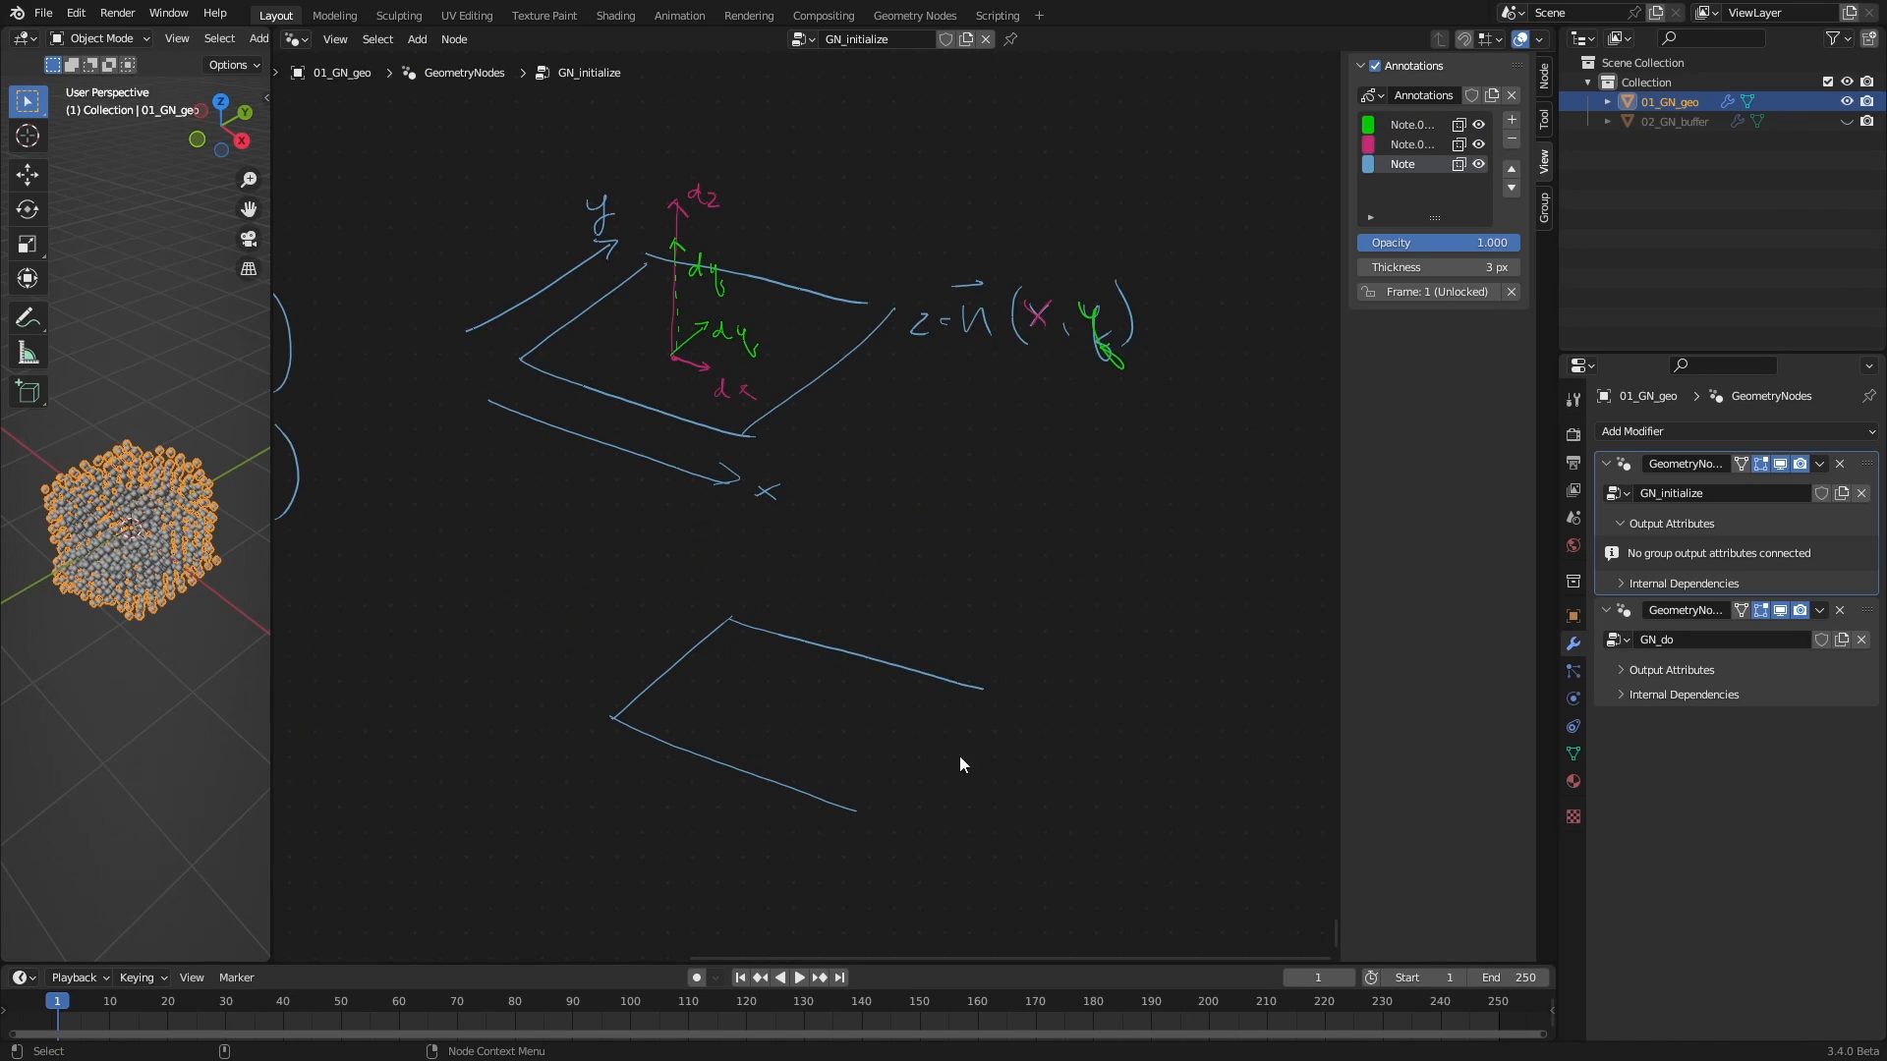
{"action": "left_click_drag", "start_coordinate": [853, 811], "coordinate": [968, 681]}
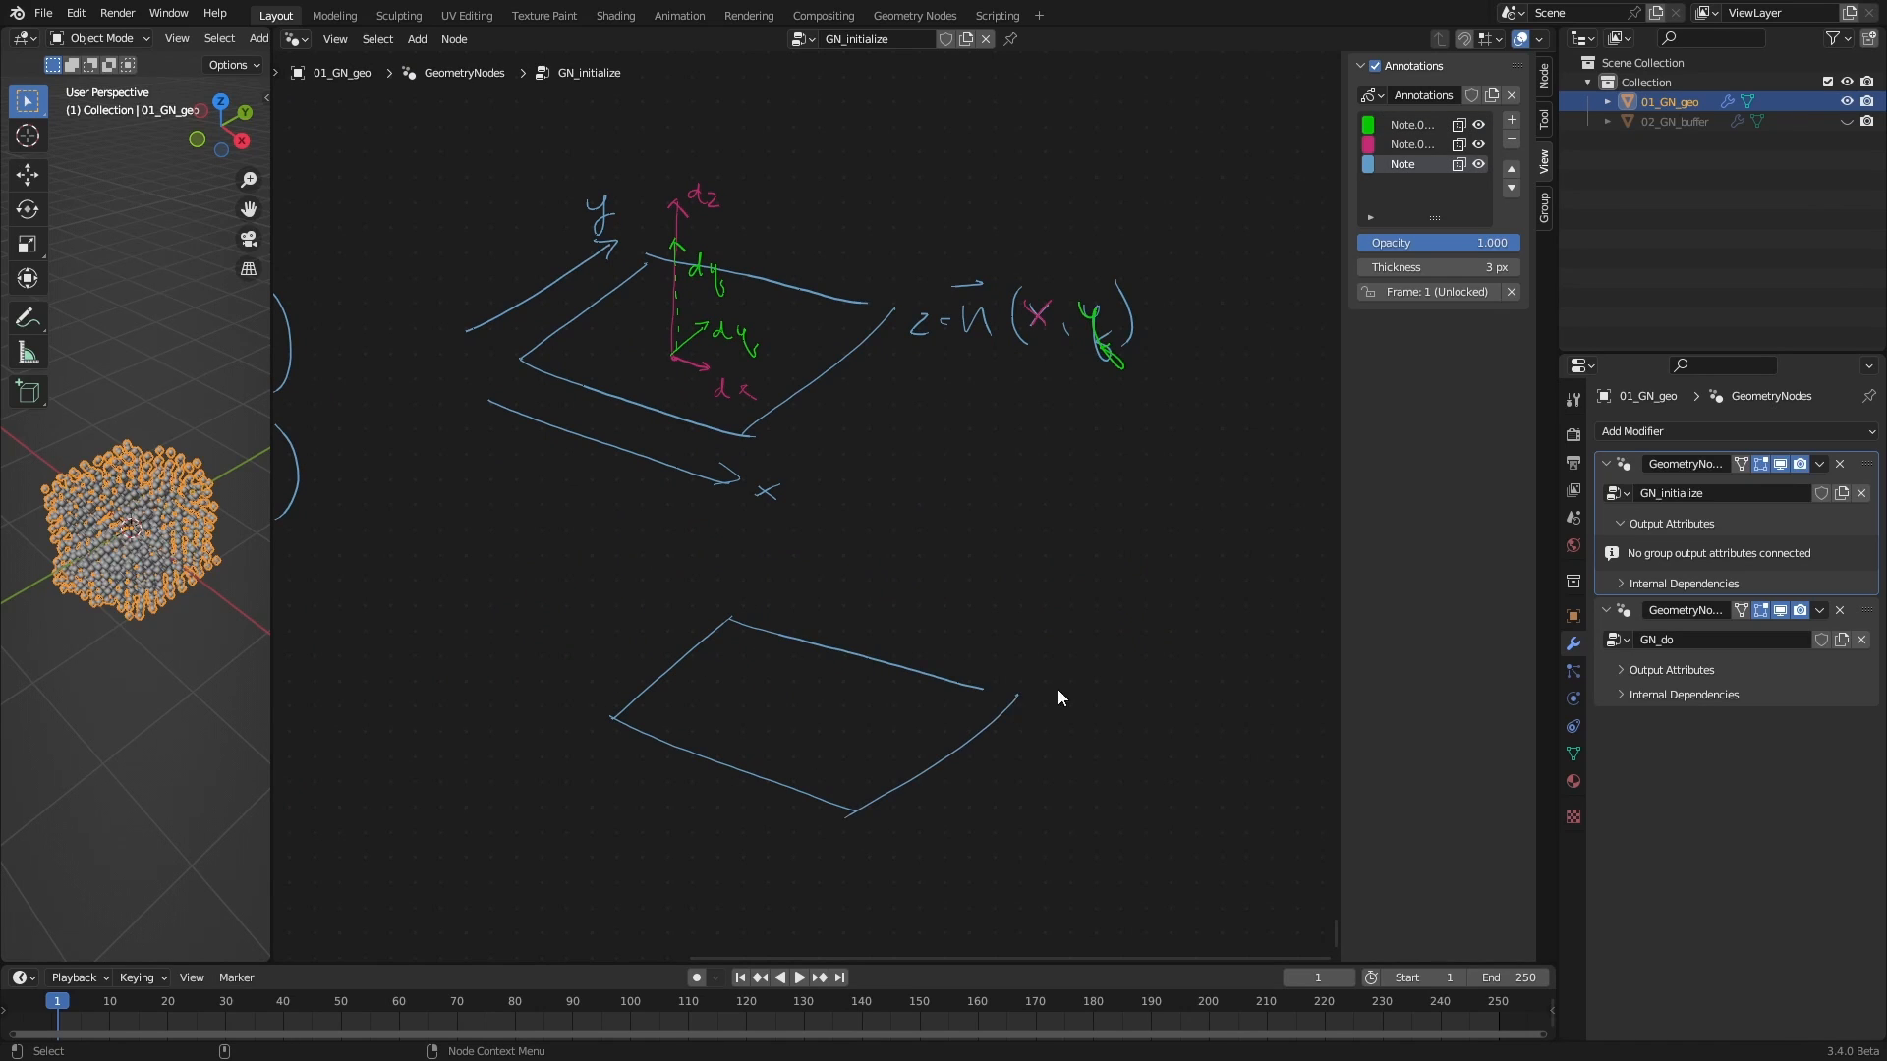
{"action": "left_click", "coordinate": [775, 713]}
On the magenta layer, mark sample points either side of the centre point, with upward arrows and a line through them
{"action": "left_click", "coordinate": [1417, 147]}
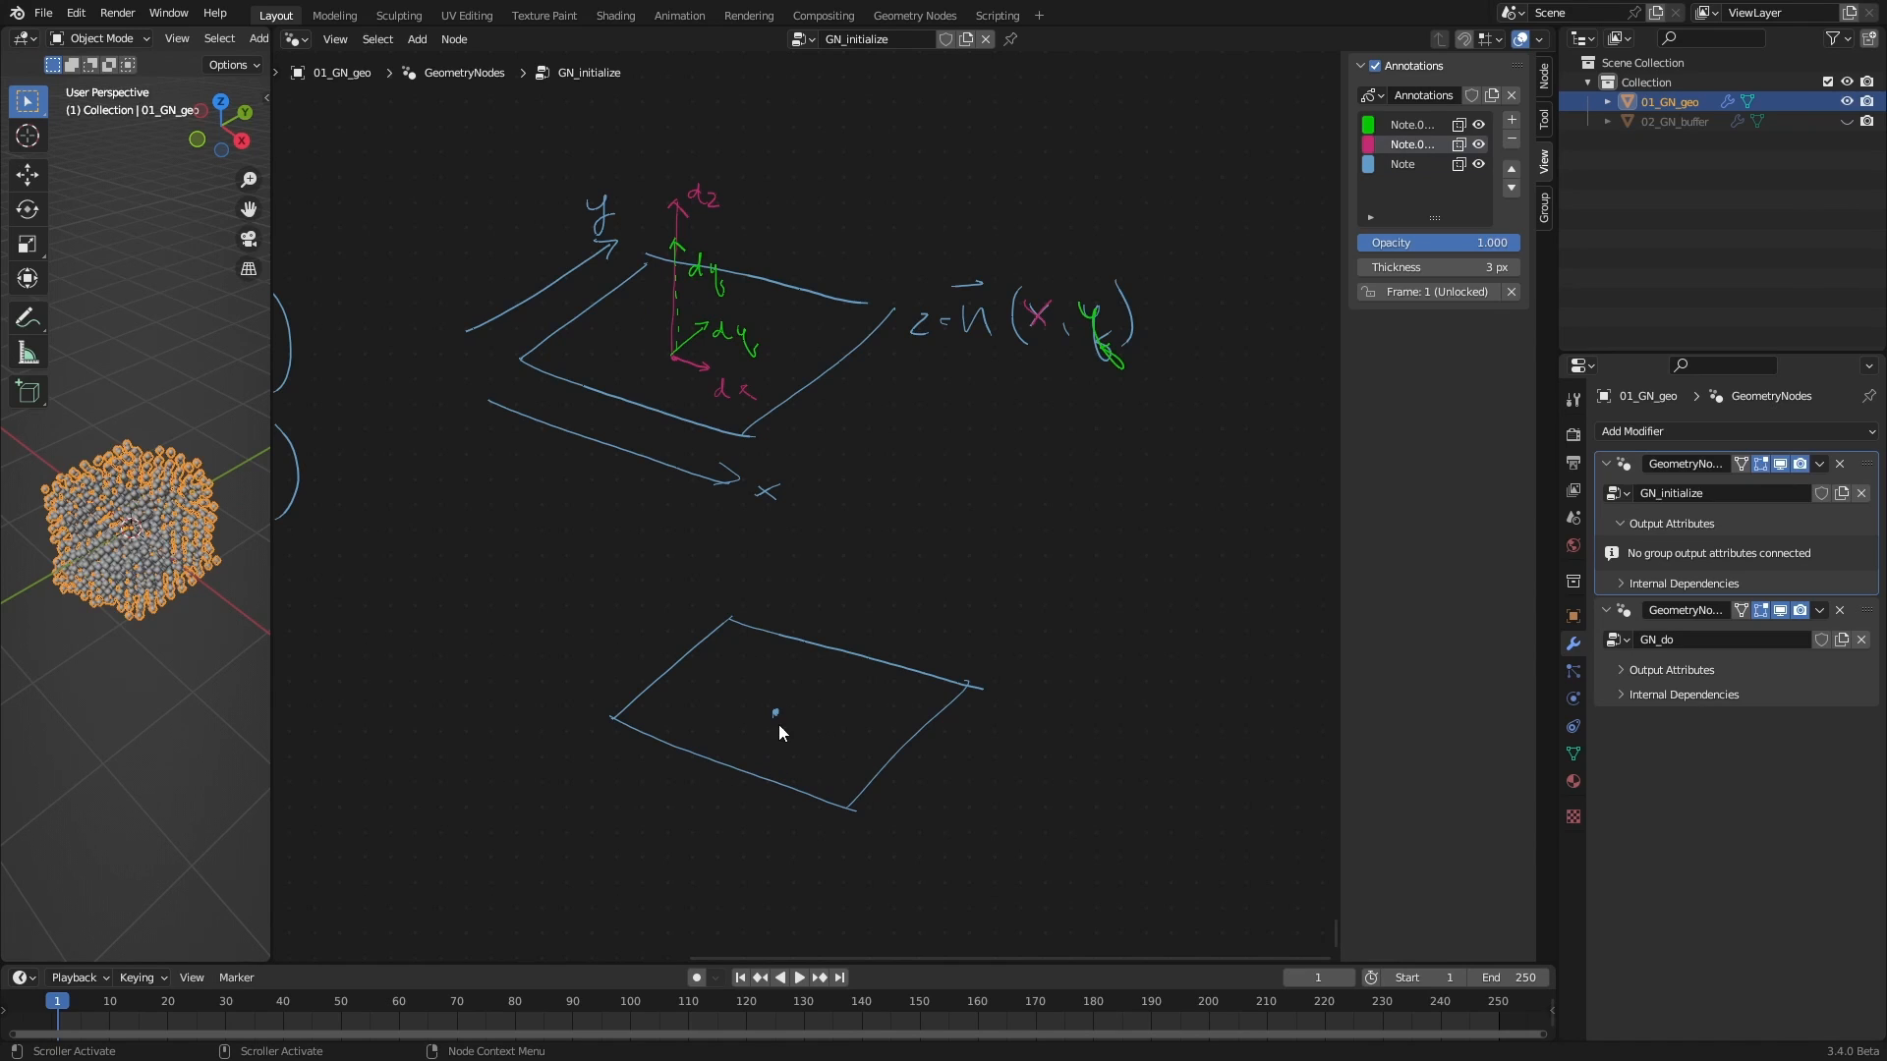
{"action": "left_click", "coordinate": [809, 725]}
{"action": "left_click_drag", "start_coordinate": [814, 685], "coordinate": [814, 600]}
{"action": "left_click", "coordinate": [745, 702]}
{"action": "left_click_drag", "start_coordinate": [745, 701], "coordinate": [745, 609]}
{"action": "left_click_drag", "start_coordinate": [741, 607], "coordinate": [752, 620]}
{"action": "mouse_move", "coordinate": [715, 688]}
{"action": "left_mouse_down"}
{"action": "mouse_move", "coordinate": [840, 727]}
{"action": "mouse_move", "coordinate": [809, 754]}
{"action": "left_mouse_up"}
Add a Position node in the empty space below and beyond the Group Output node, and hide the annotation sidebar
{"action": "scroll", "coordinate": [794, 586], "scroll_direction": "down", "scroll_amount": 3}
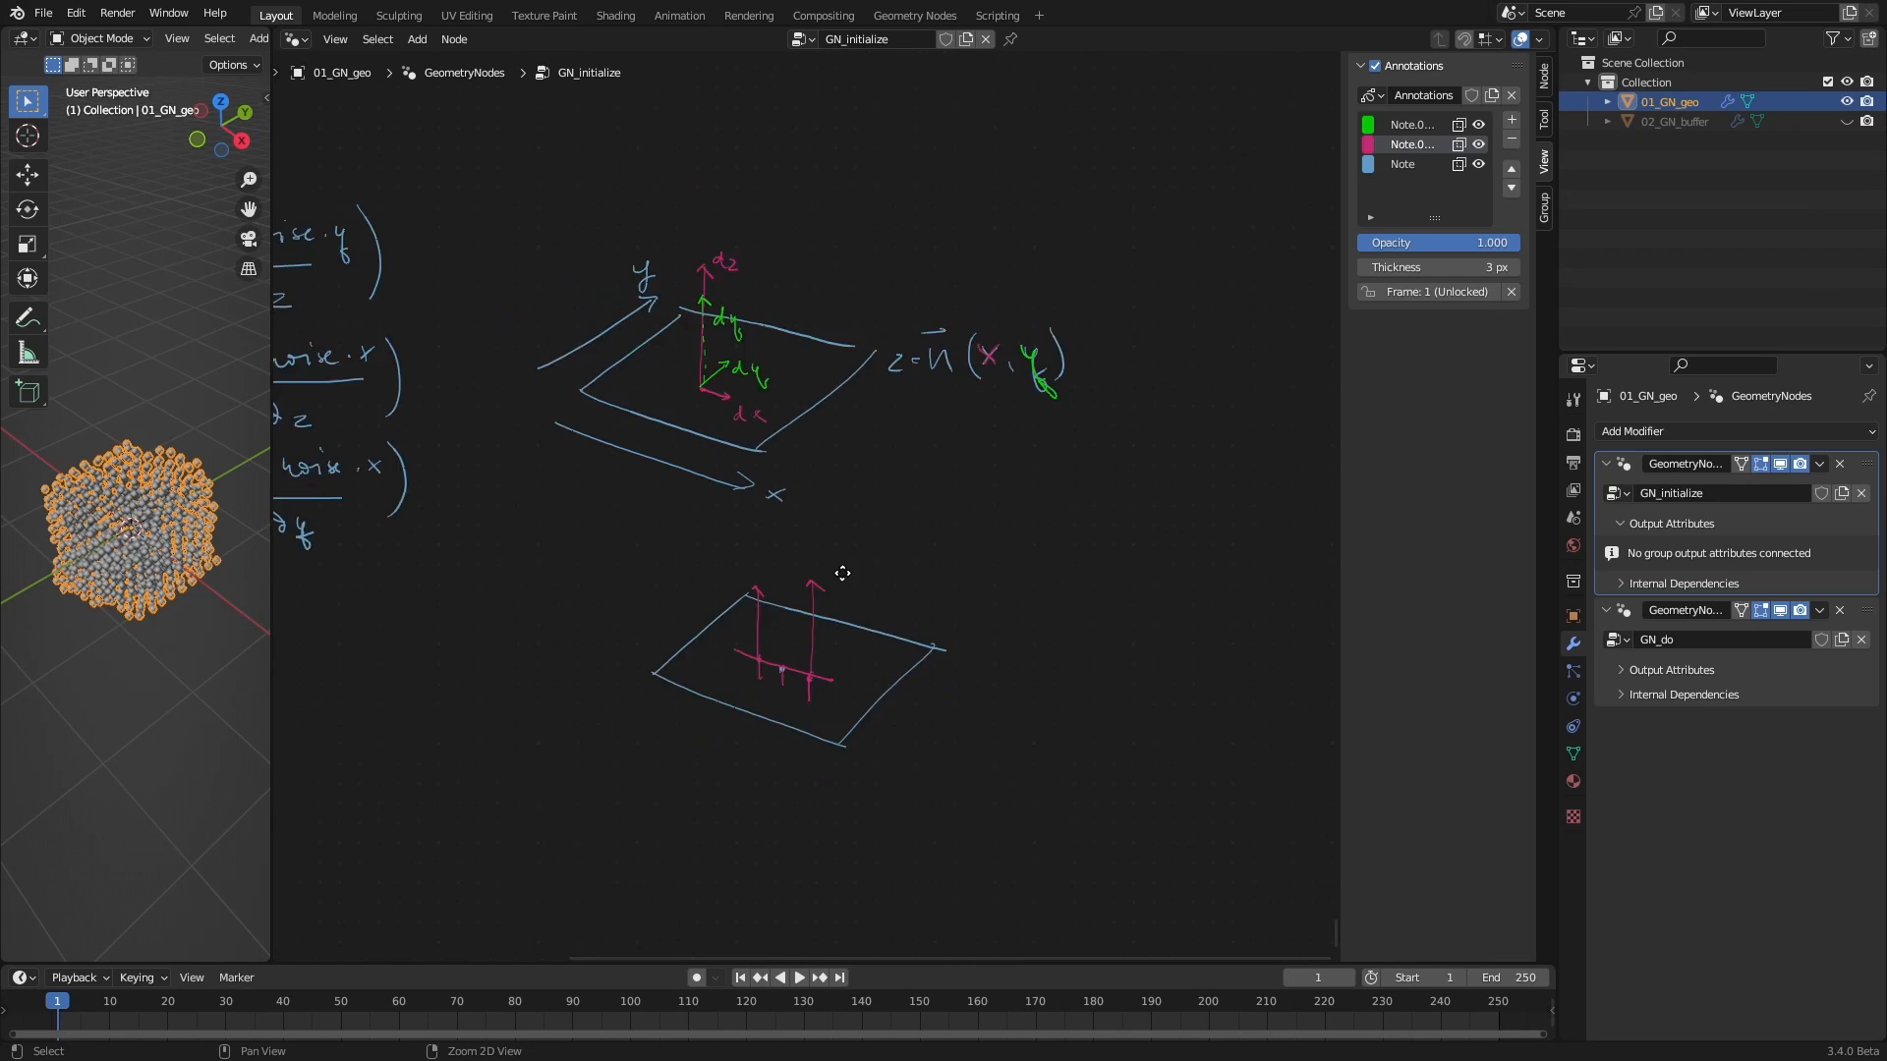
{"action": "middle_click_drag", "start_coordinate": [791, 491], "coordinate": [836, 671]}
{"action": "scroll", "coordinate": [836, 671], "scroll_direction": "down", "scroll_amount": 3}
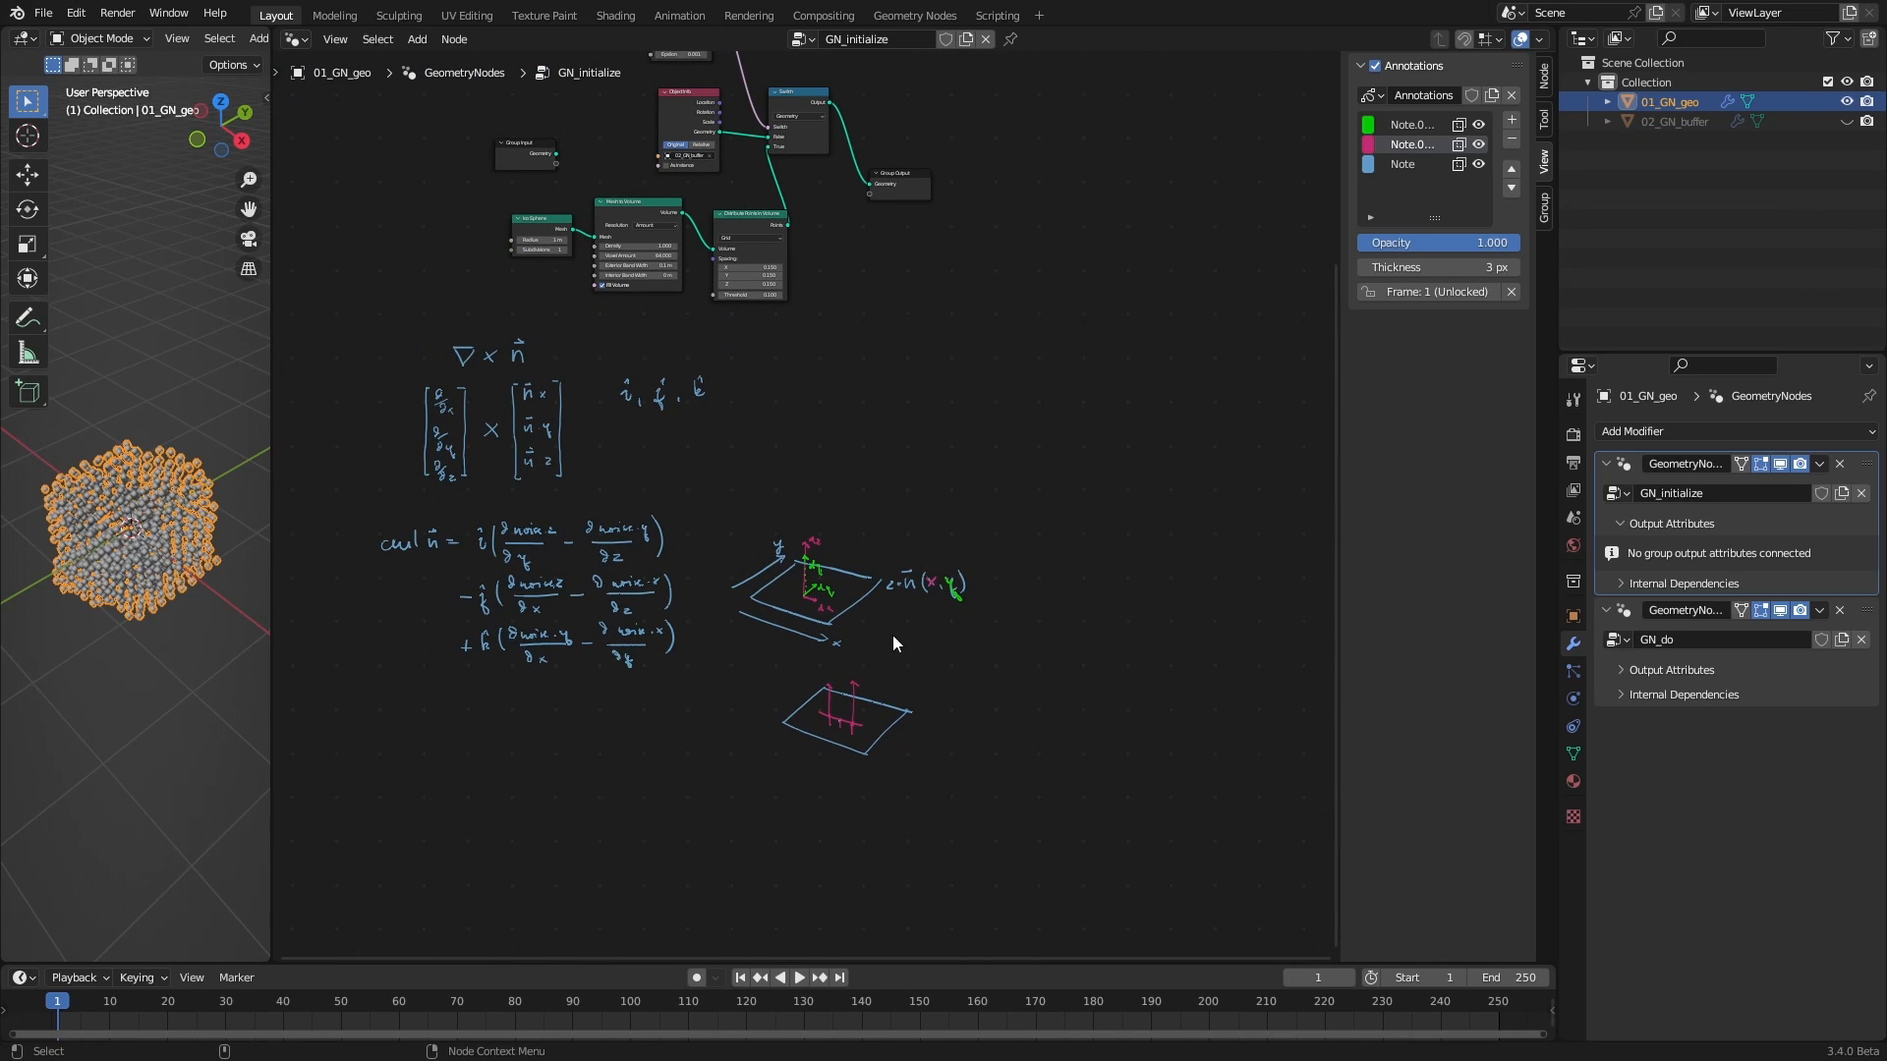
{"action": "middle_click_drag", "start_coordinate": [904, 639], "coordinate": [847, 660]}
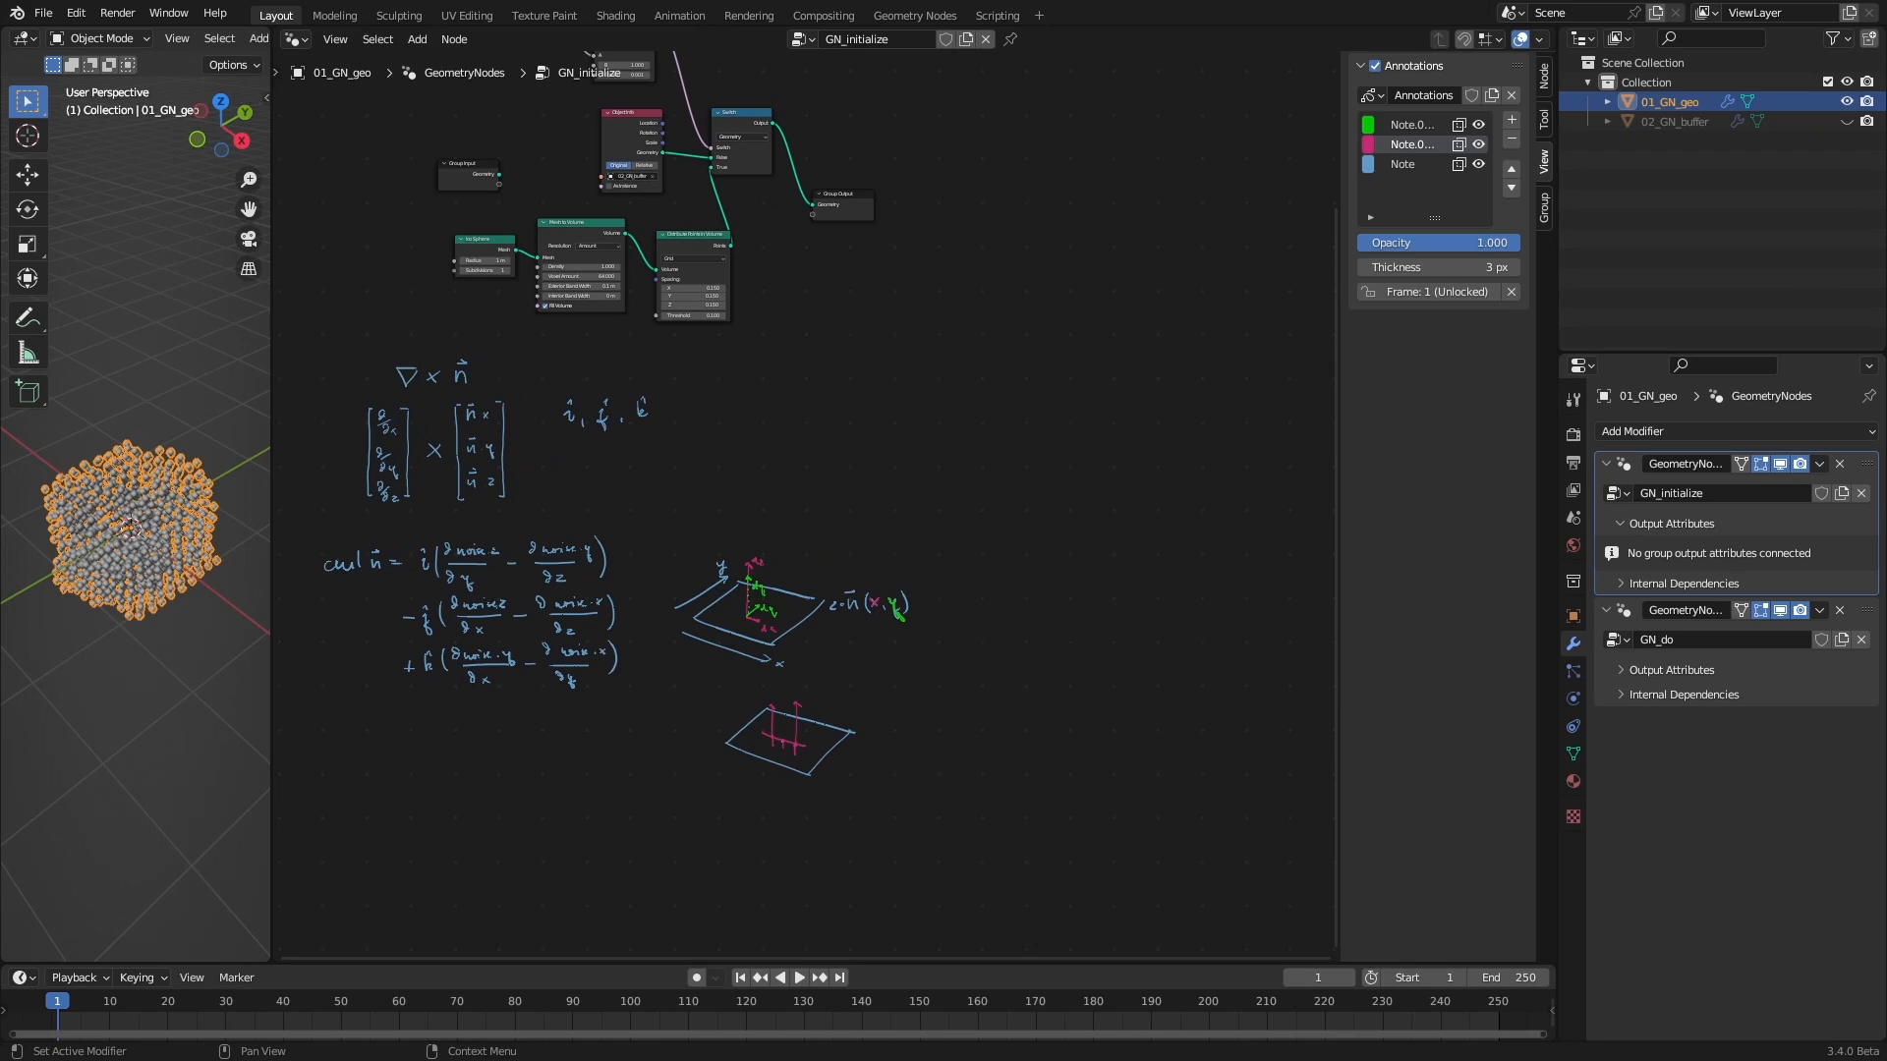
{"action": "middle_click_drag", "start_coordinate": [1056, 409], "coordinate": [947, 610]}
{"action": "scroll", "coordinate": [746, 472], "scroll_direction": "up", "scroll_amount": 4}
{"action": "key", "text": "shift+a"}
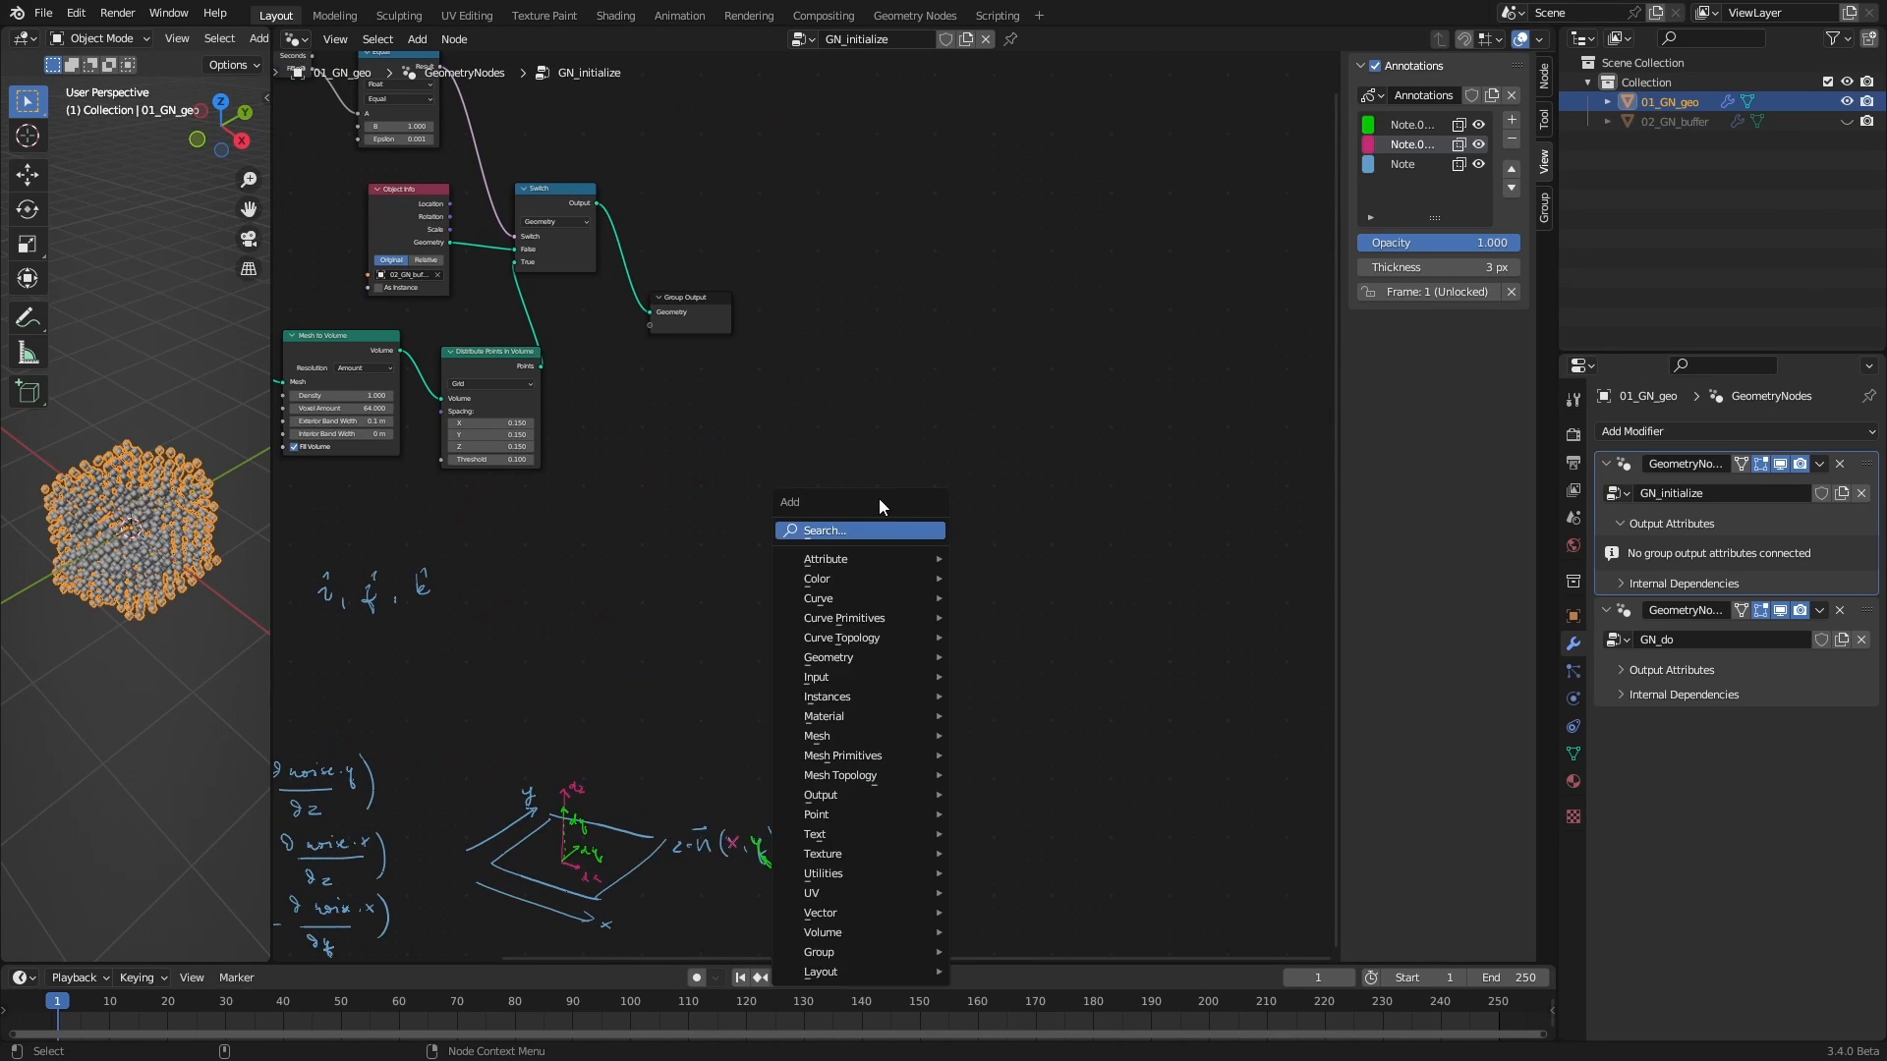
{"action": "left_click", "coordinate": [874, 520]}
{"action": "type", "text": "pos"}
{"action": "key", "text": "Return"}
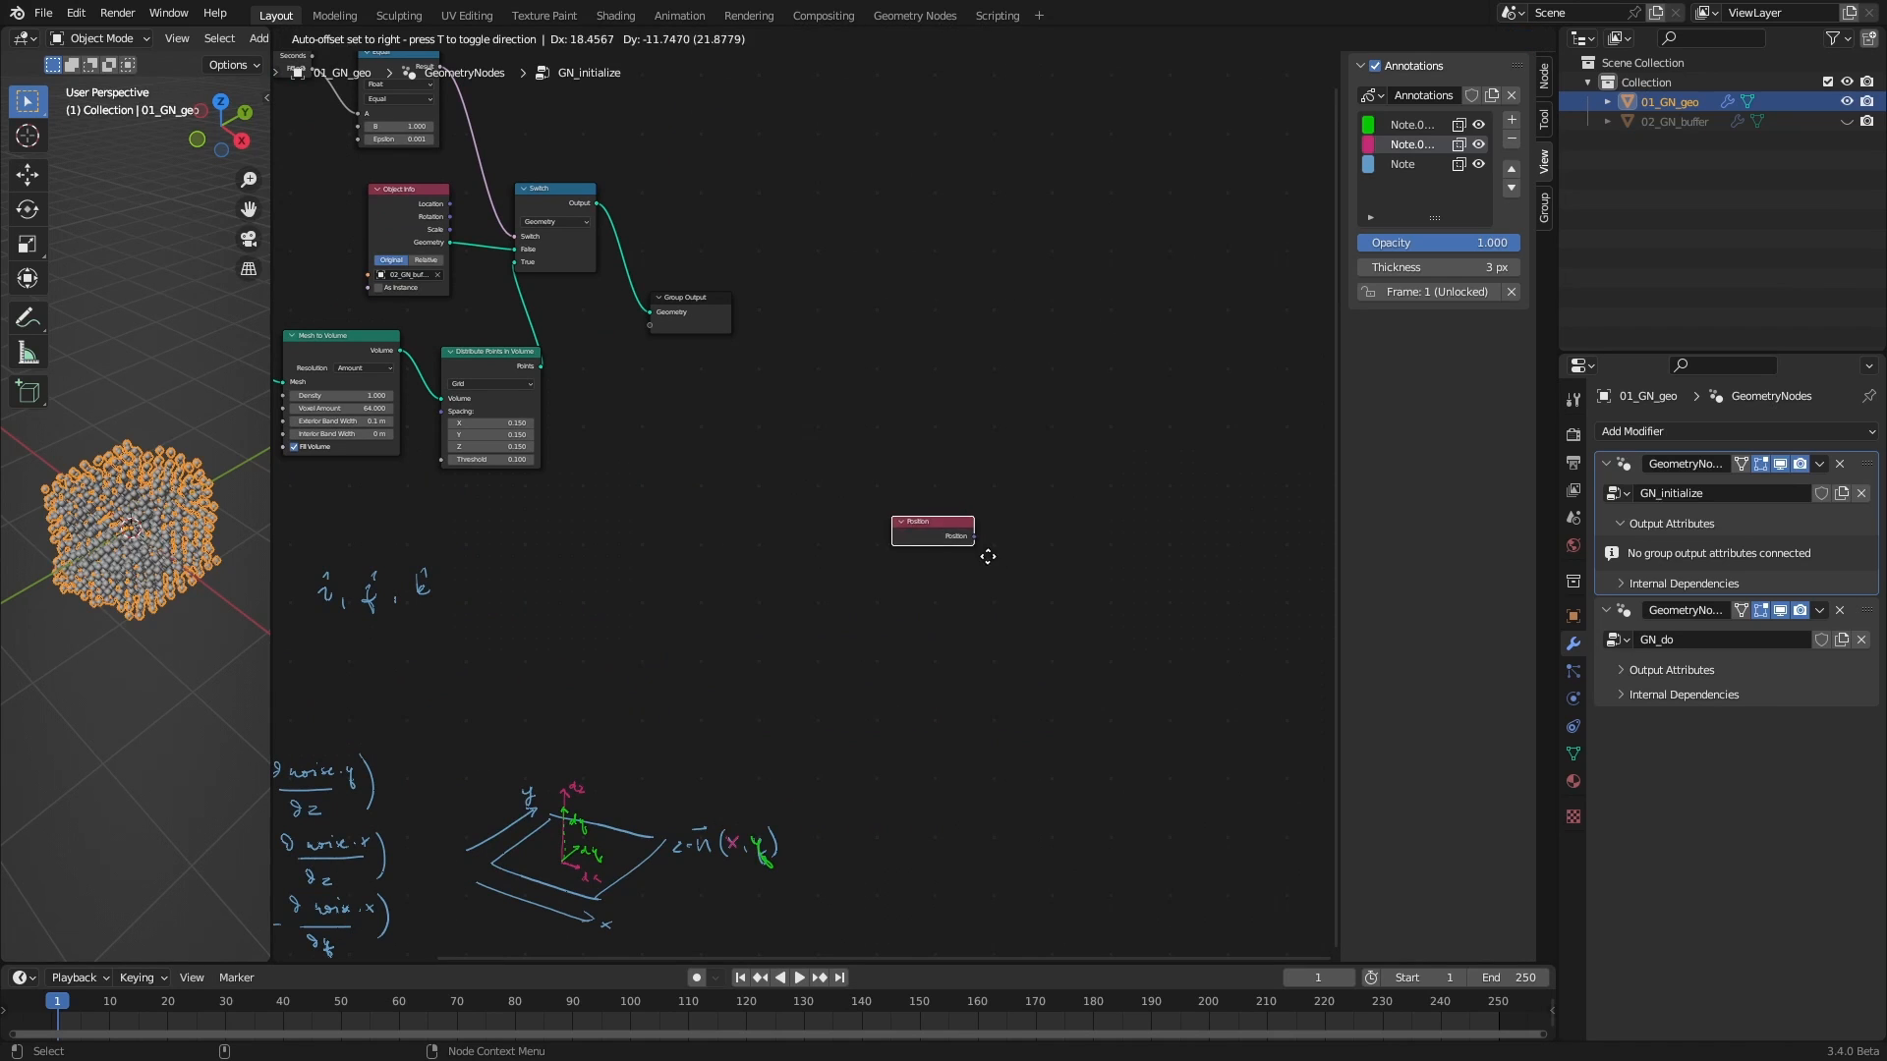
{"action": "left_click", "coordinate": [1003, 570]}
{"action": "scroll", "coordinate": [965, 444], "scroll_direction": "up", "scroll_amount": 9}
{"action": "mouse_move", "coordinate": [965, 444]}
{"action": "middle_mouse_down"}
{"action": "mouse_move", "coordinate": [1117, 384]}
{"action": "mouse_move", "coordinate": [1135, 402]}
{"action": "middle_mouse_up"}
{"action": "scroll", "coordinate": [1060, 450], "scroll_direction": "down", "scroll_amount": 1}
{"action": "middle_click_drag", "start_coordinate": [1060, 450], "coordinate": [835, 426]}
{"action": "key", "text": "n"}
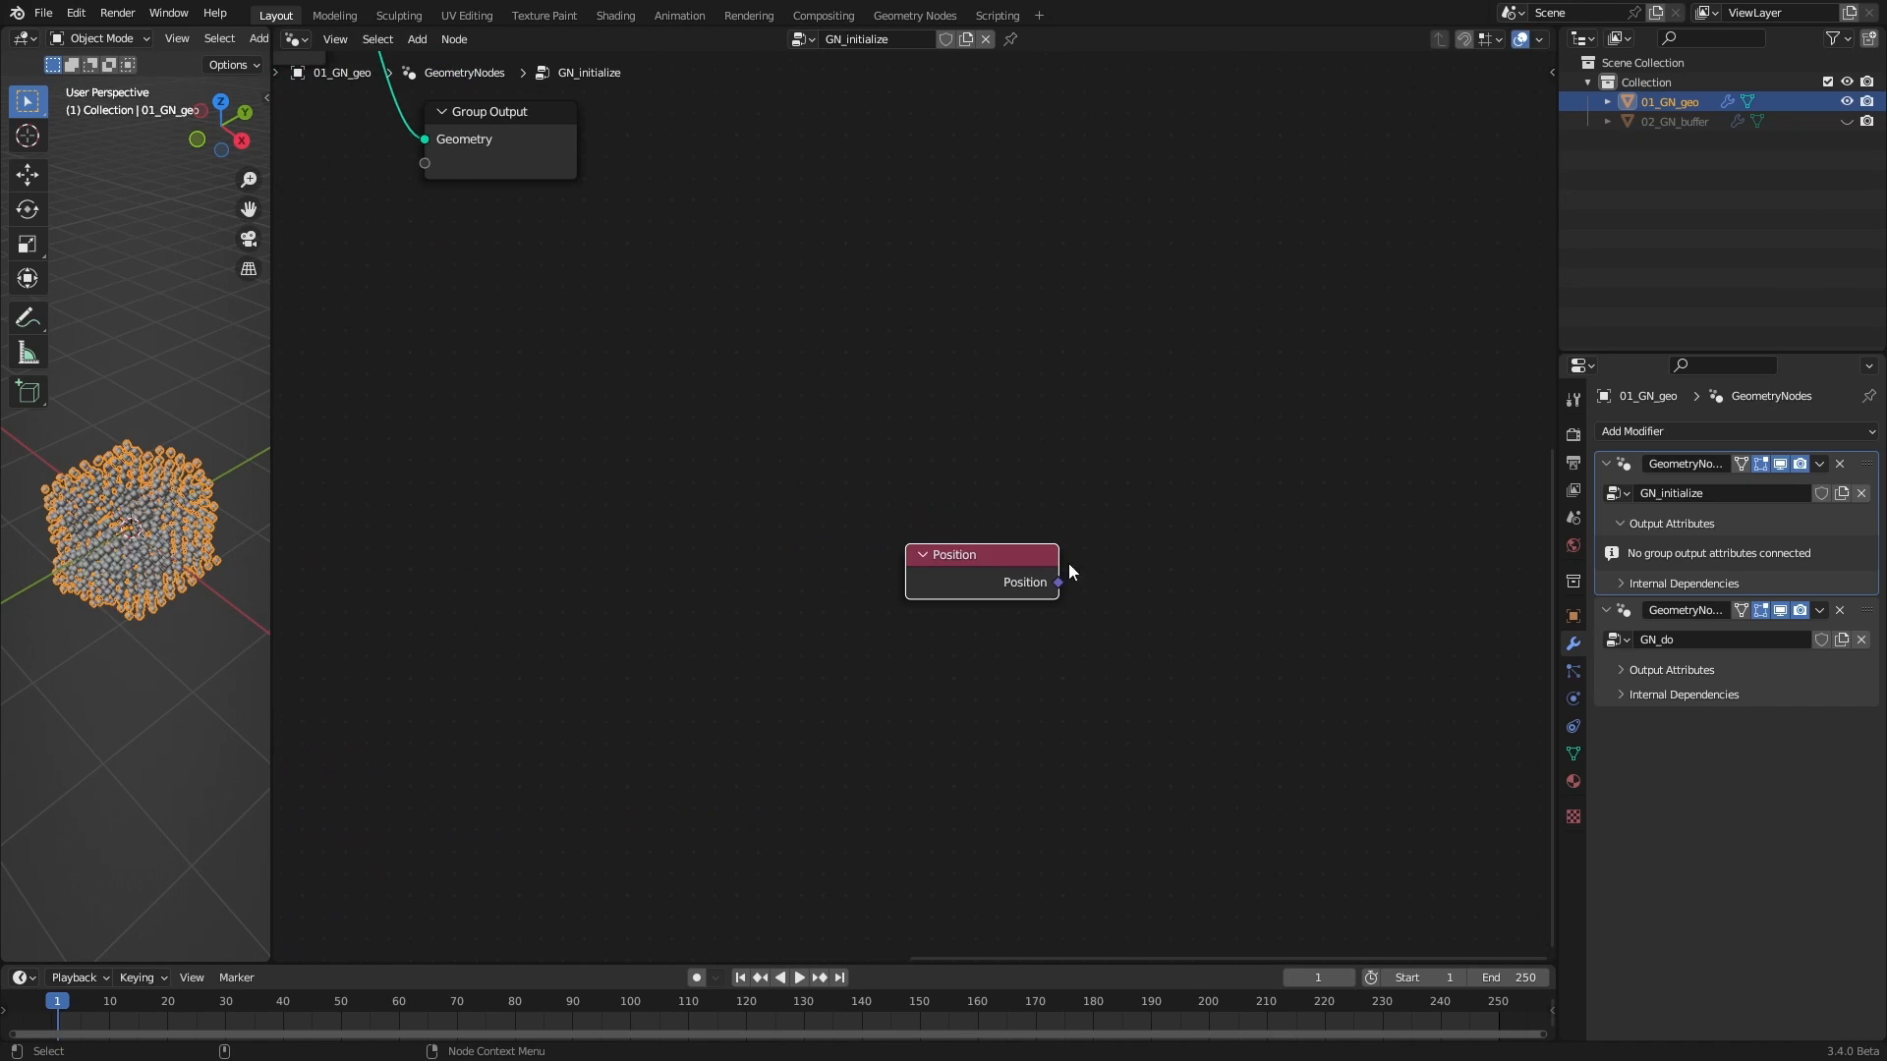
Add a Separate XYZ node beside the Position node and connect Position to its Vector input
{"action": "scroll", "coordinate": [1110, 536], "scroll_direction": "down", "scroll_amount": 8}
{"action": "mouse_move", "coordinate": [1076, 594]}
{"action": "middle_mouse_down"}
{"action": "mouse_move", "coordinate": [927, 576]}
{"action": "mouse_move", "coordinate": [856, 590]}
{"action": "mouse_move", "coordinate": [919, 514]}
{"action": "middle_mouse_up"}
{"action": "scroll", "coordinate": [918, 518], "scroll_direction": "up", "scroll_amount": 6}
{"action": "left_click", "coordinate": [1031, 624]}
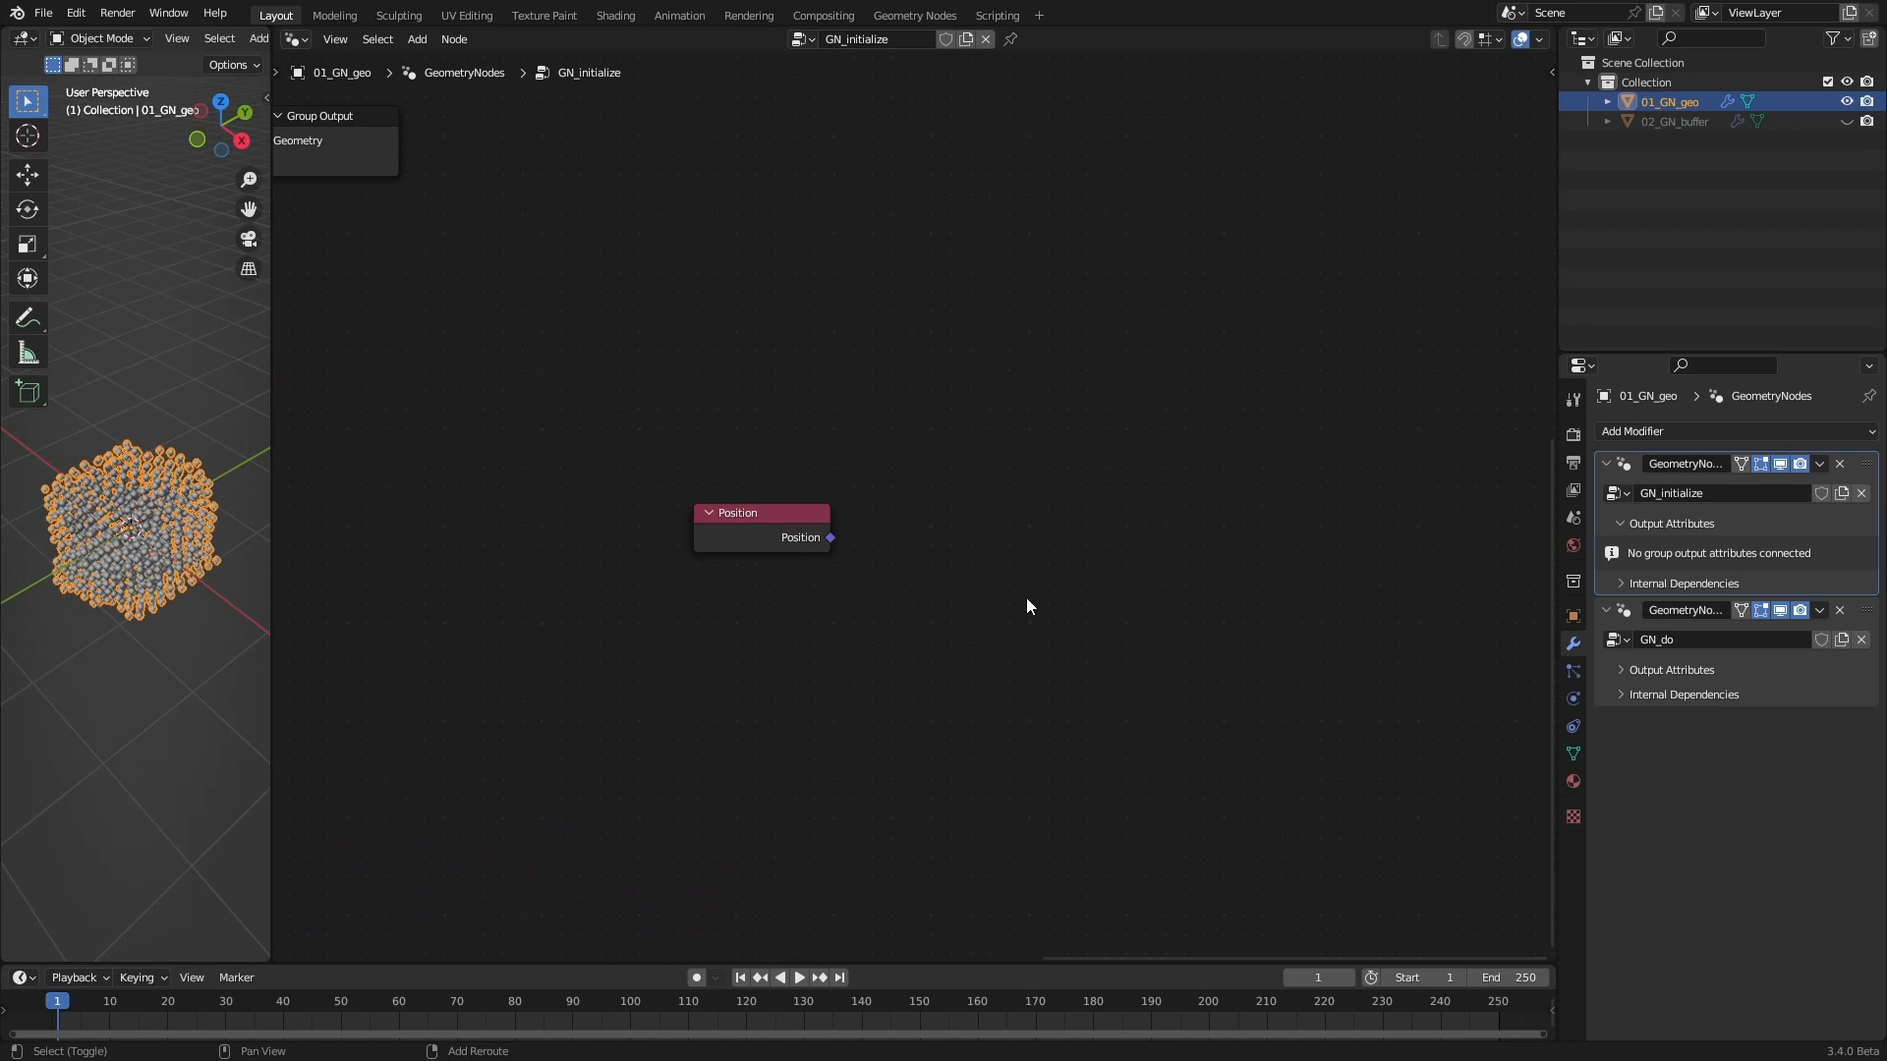
{"action": "key", "text": "shift+a"}
{"action": "left_click", "coordinate": [1018, 594]}
{"action": "type", "text": "separ"}
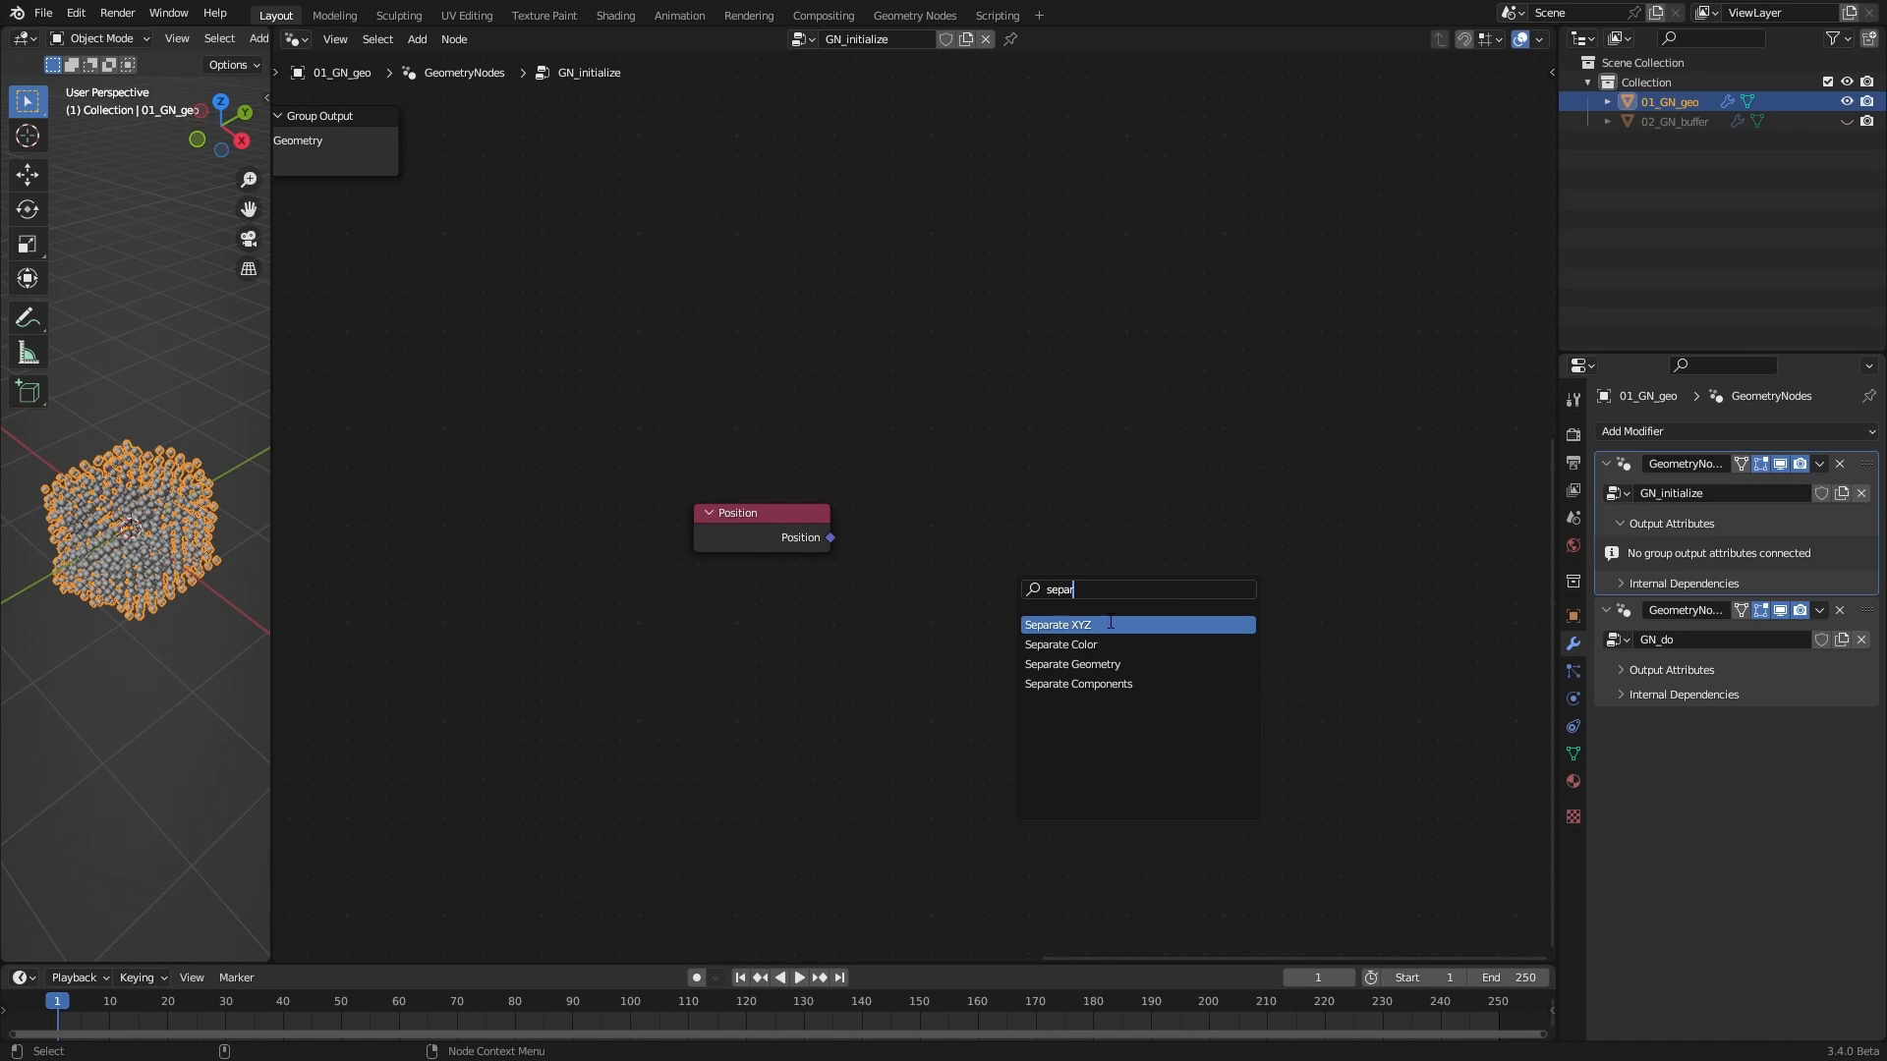
{"action": "left_click", "coordinate": [1110, 622]}
{"action": "left_click", "coordinate": [1004, 516]}
{"action": "left_click_drag", "start_coordinate": [825, 540], "coordinate": [923, 565]}
{"action": "left_click_drag", "start_coordinate": [986, 482], "coordinate": [957, 477]}
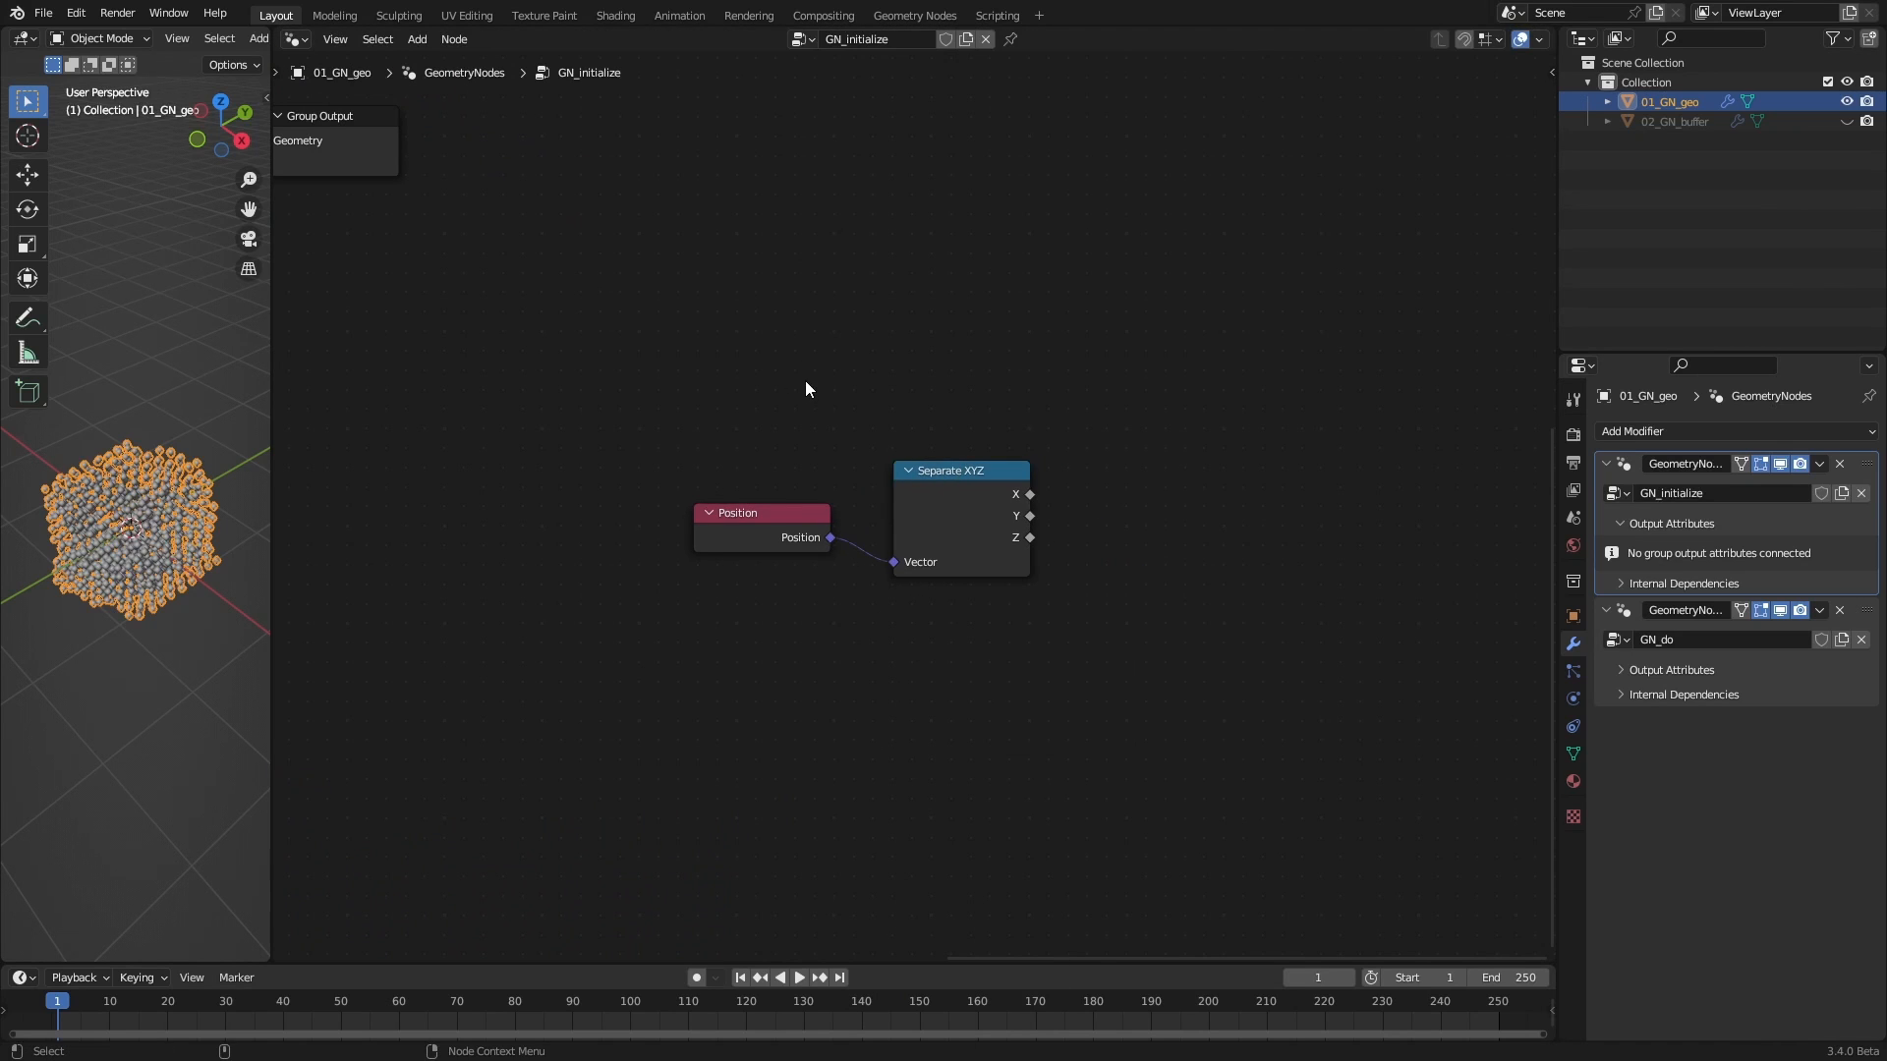
Add a Value node above the Position node and label it epsilon
{"action": "key", "text": "shift+a"}
{"action": "left_click", "coordinate": [770, 392]}
{"action": "type", "text": "value"}
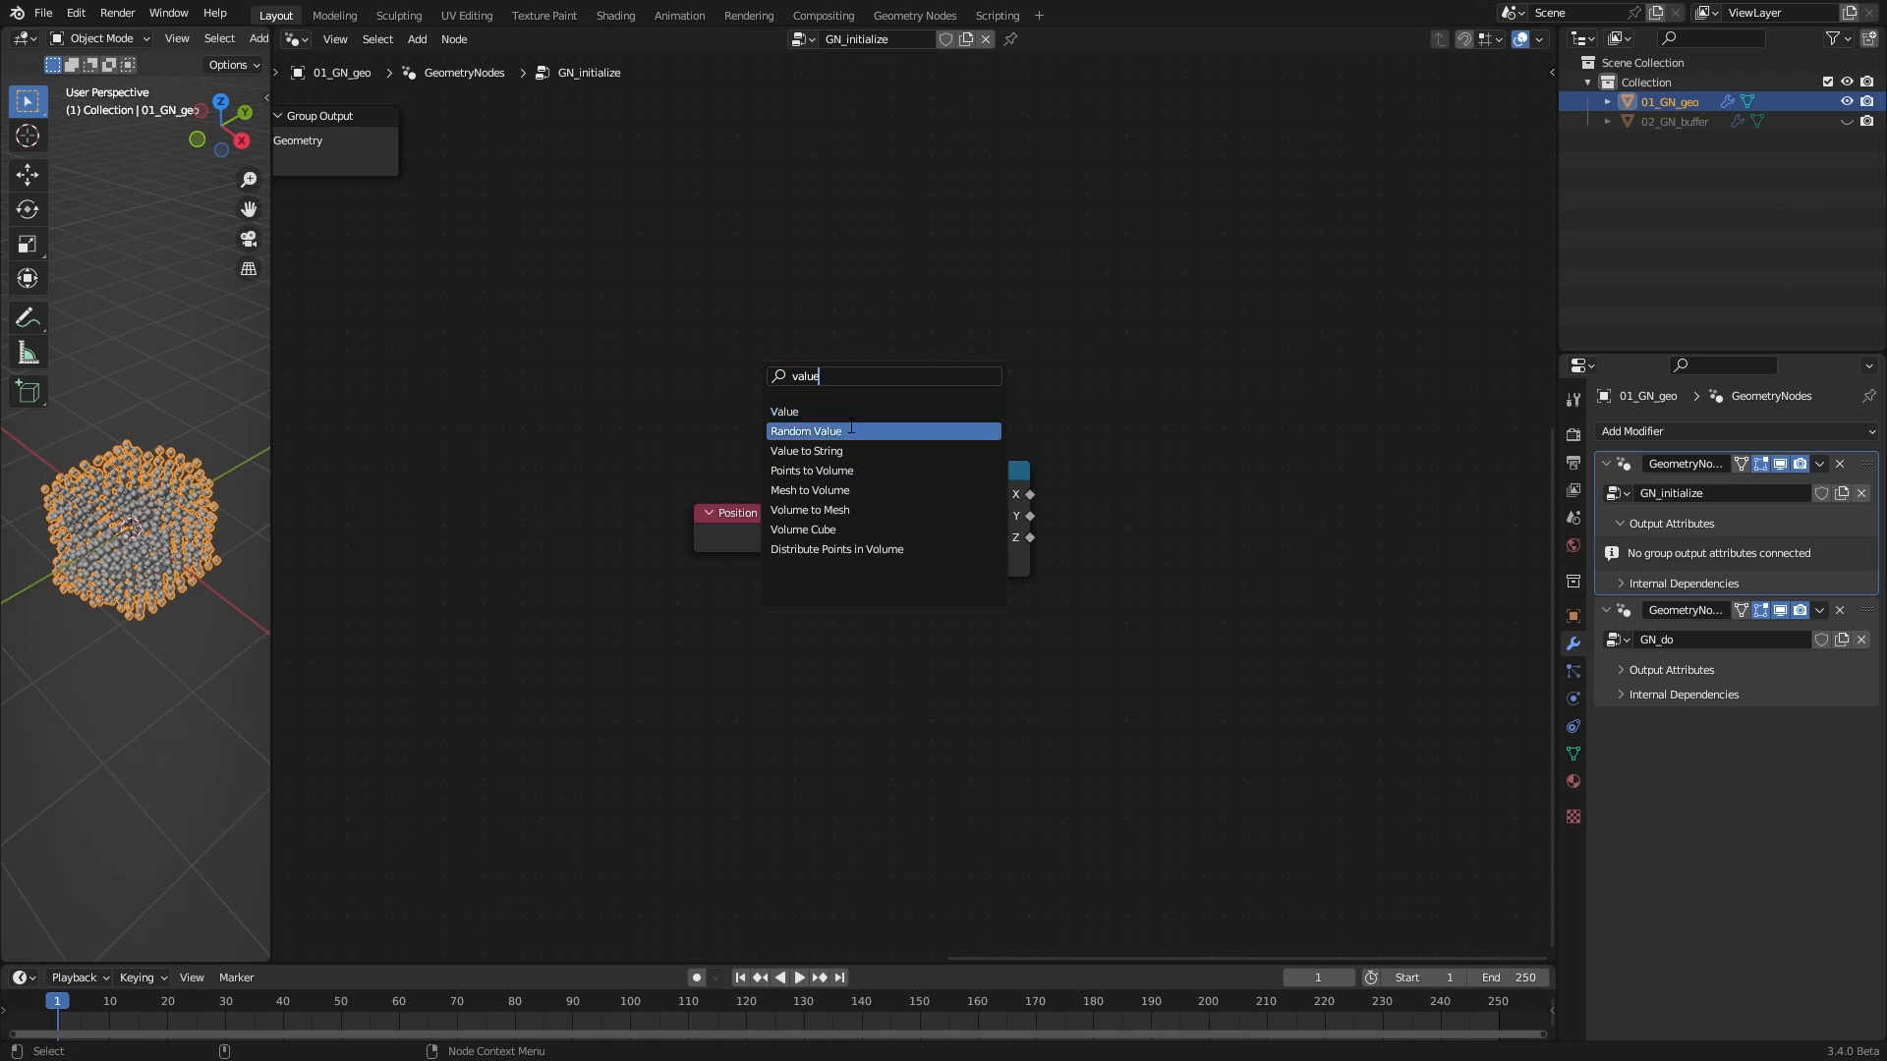
{"action": "left_click", "coordinate": [785, 410]}
{"action": "key", "text": "n"}
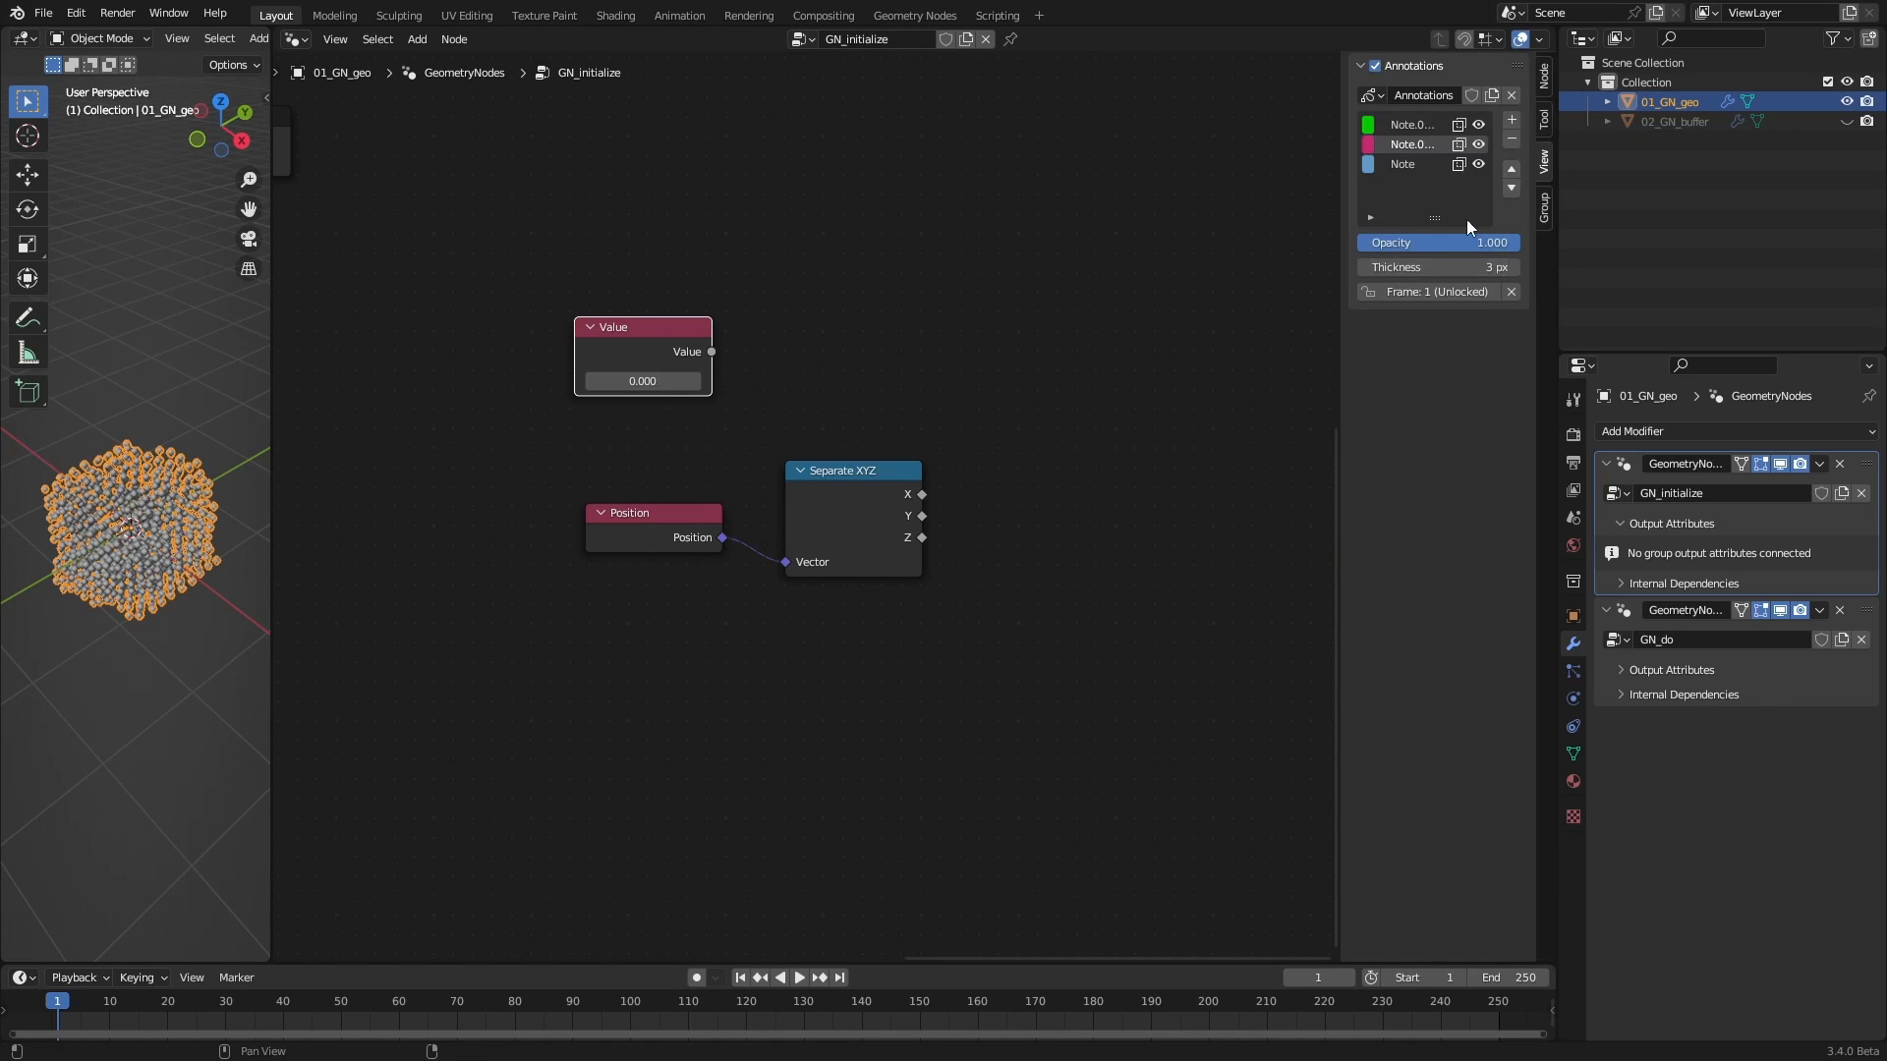
{"action": "left_click", "coordinate": [1543, 75]}
{"action": "left_click", "coordinate": [1490, 120]}
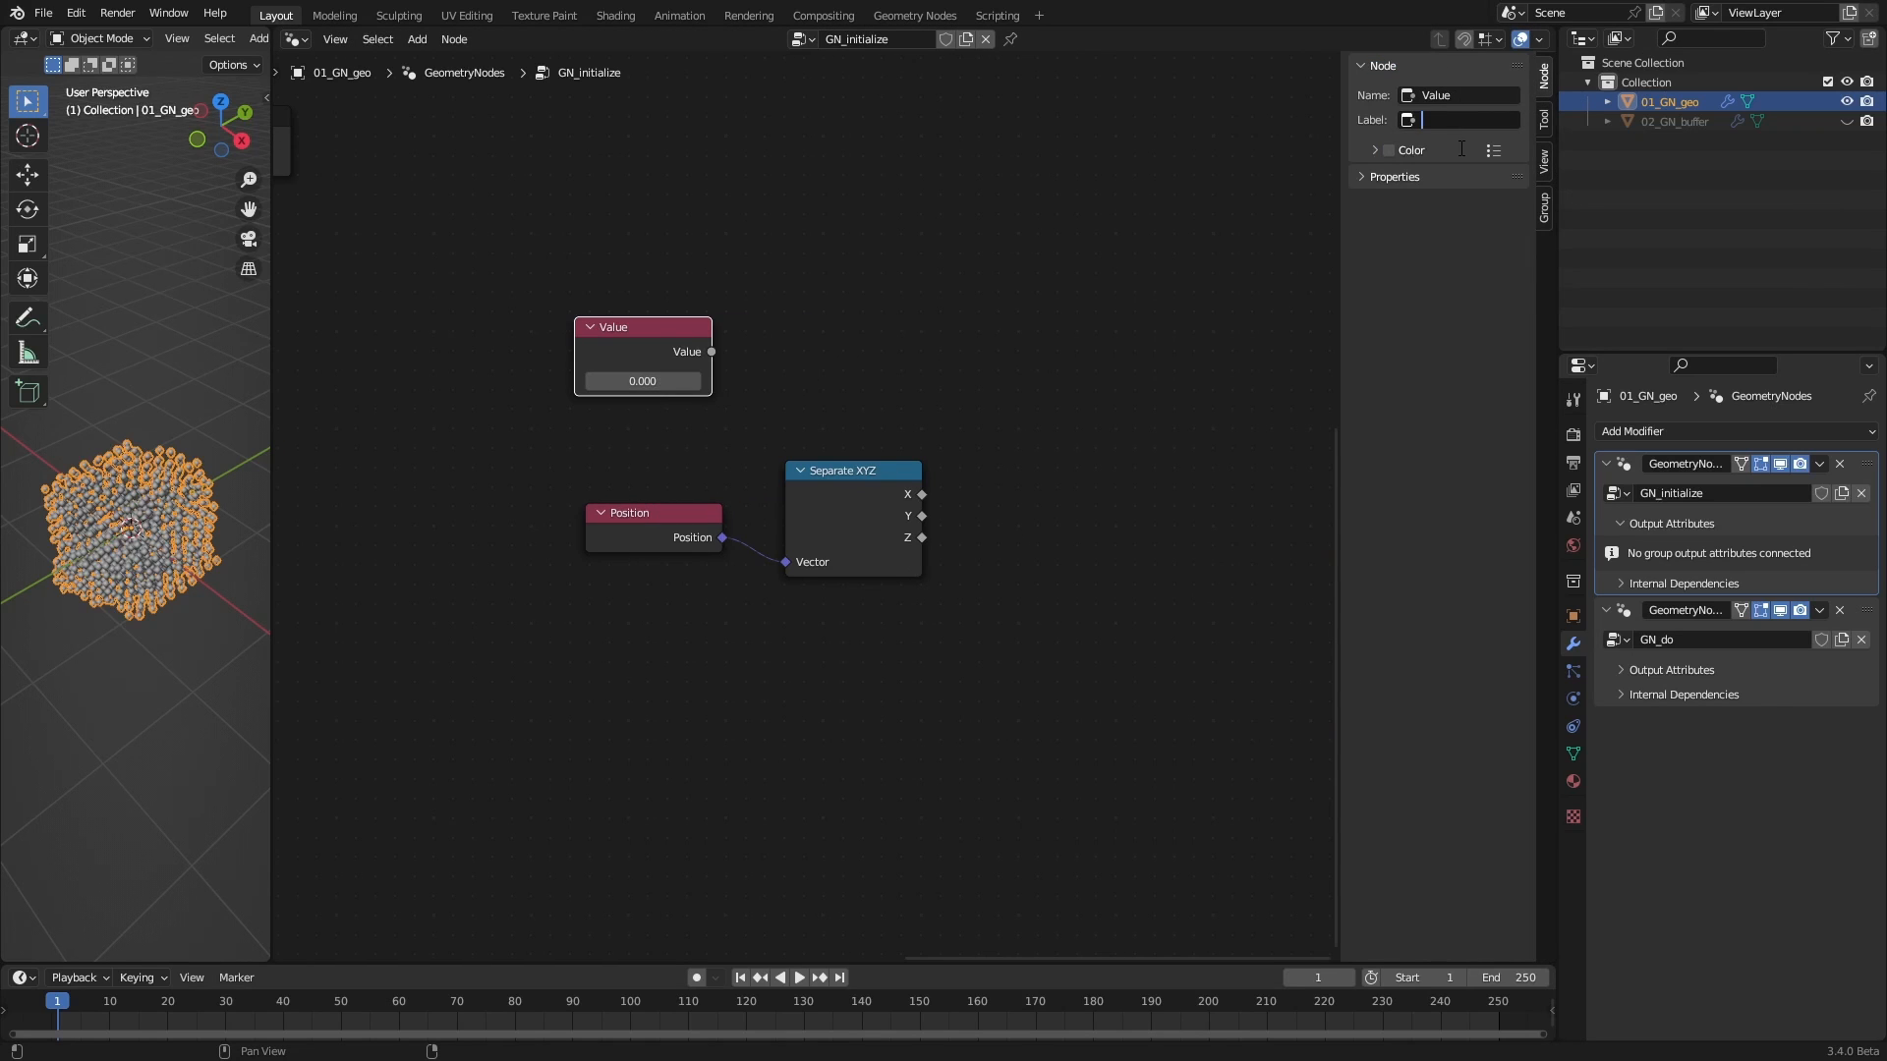
{"action": "type", "text": "epsilon"}
{"action": "key", "text": "Return"}
Set the epsilon node's value to 0.001 and hide the sidebar
{"action": "left_click", "coordinate": [643, 381]}
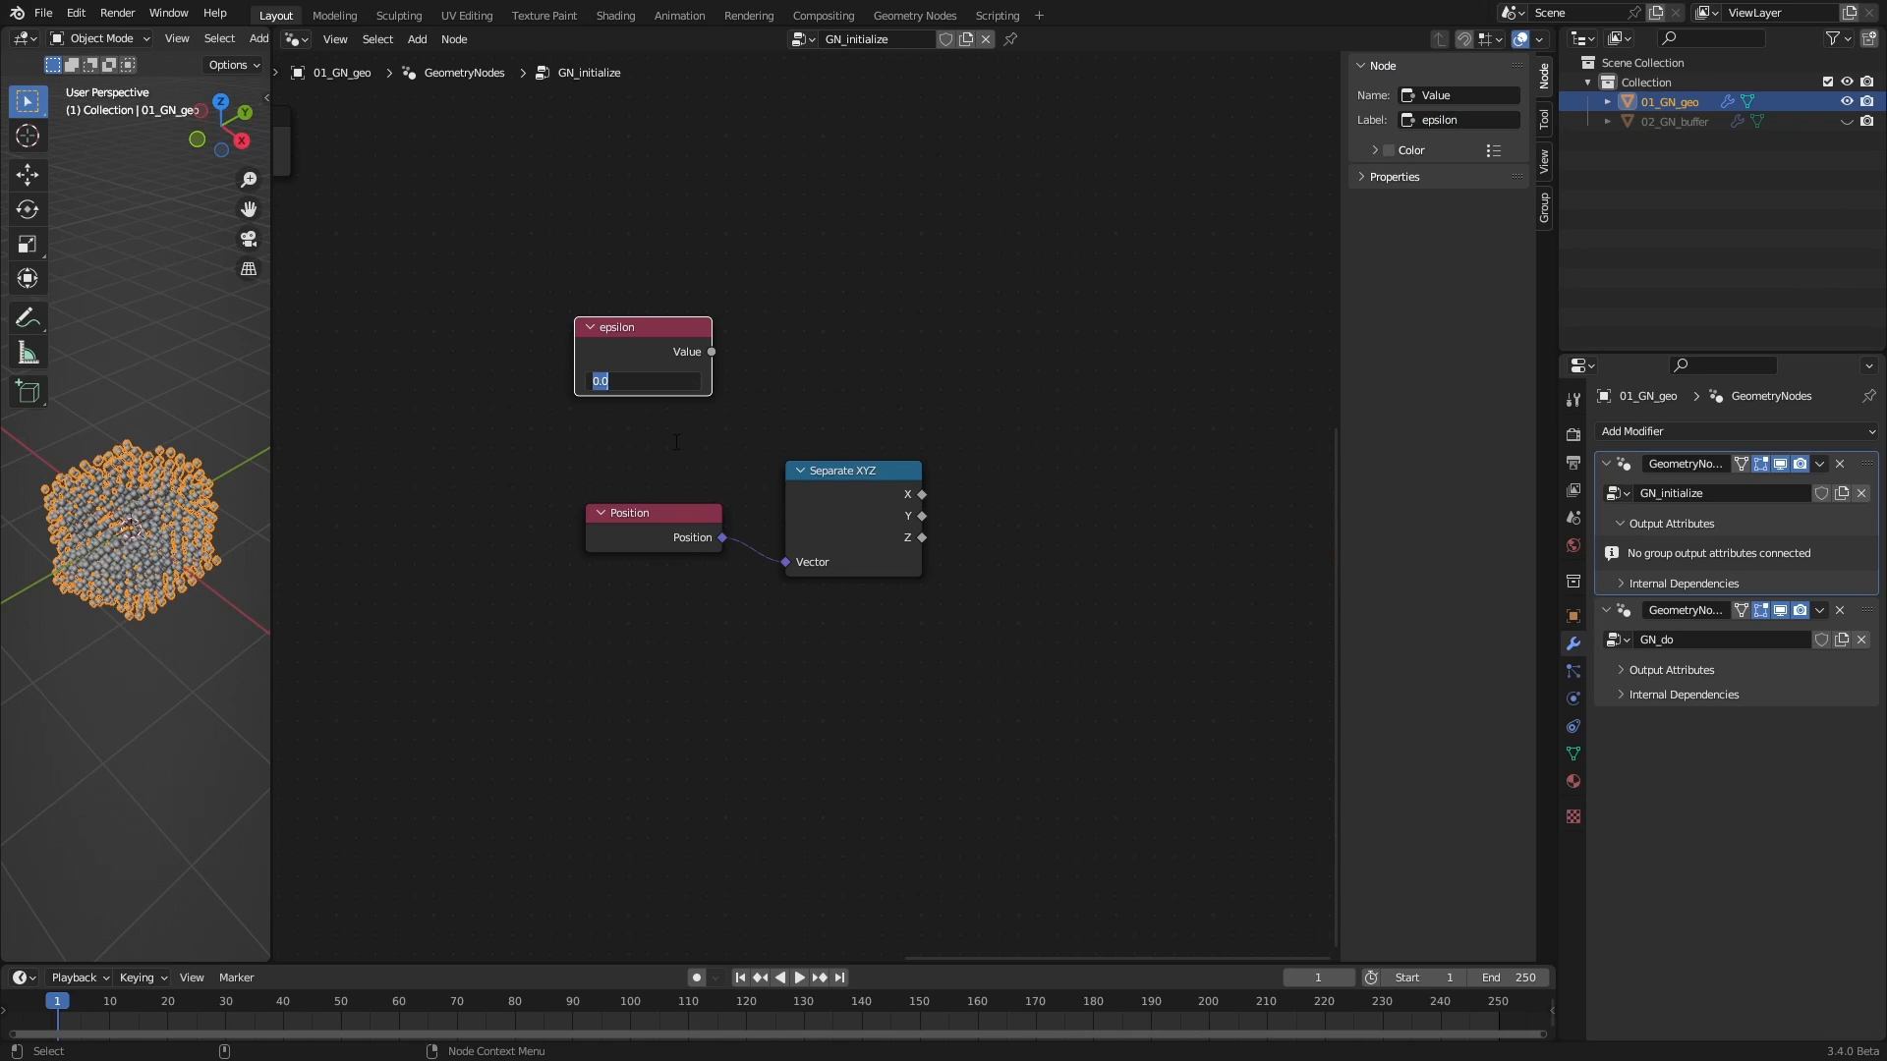
{"action": "type", "text": ".001"}
{"action": "key", "text": "Return"}
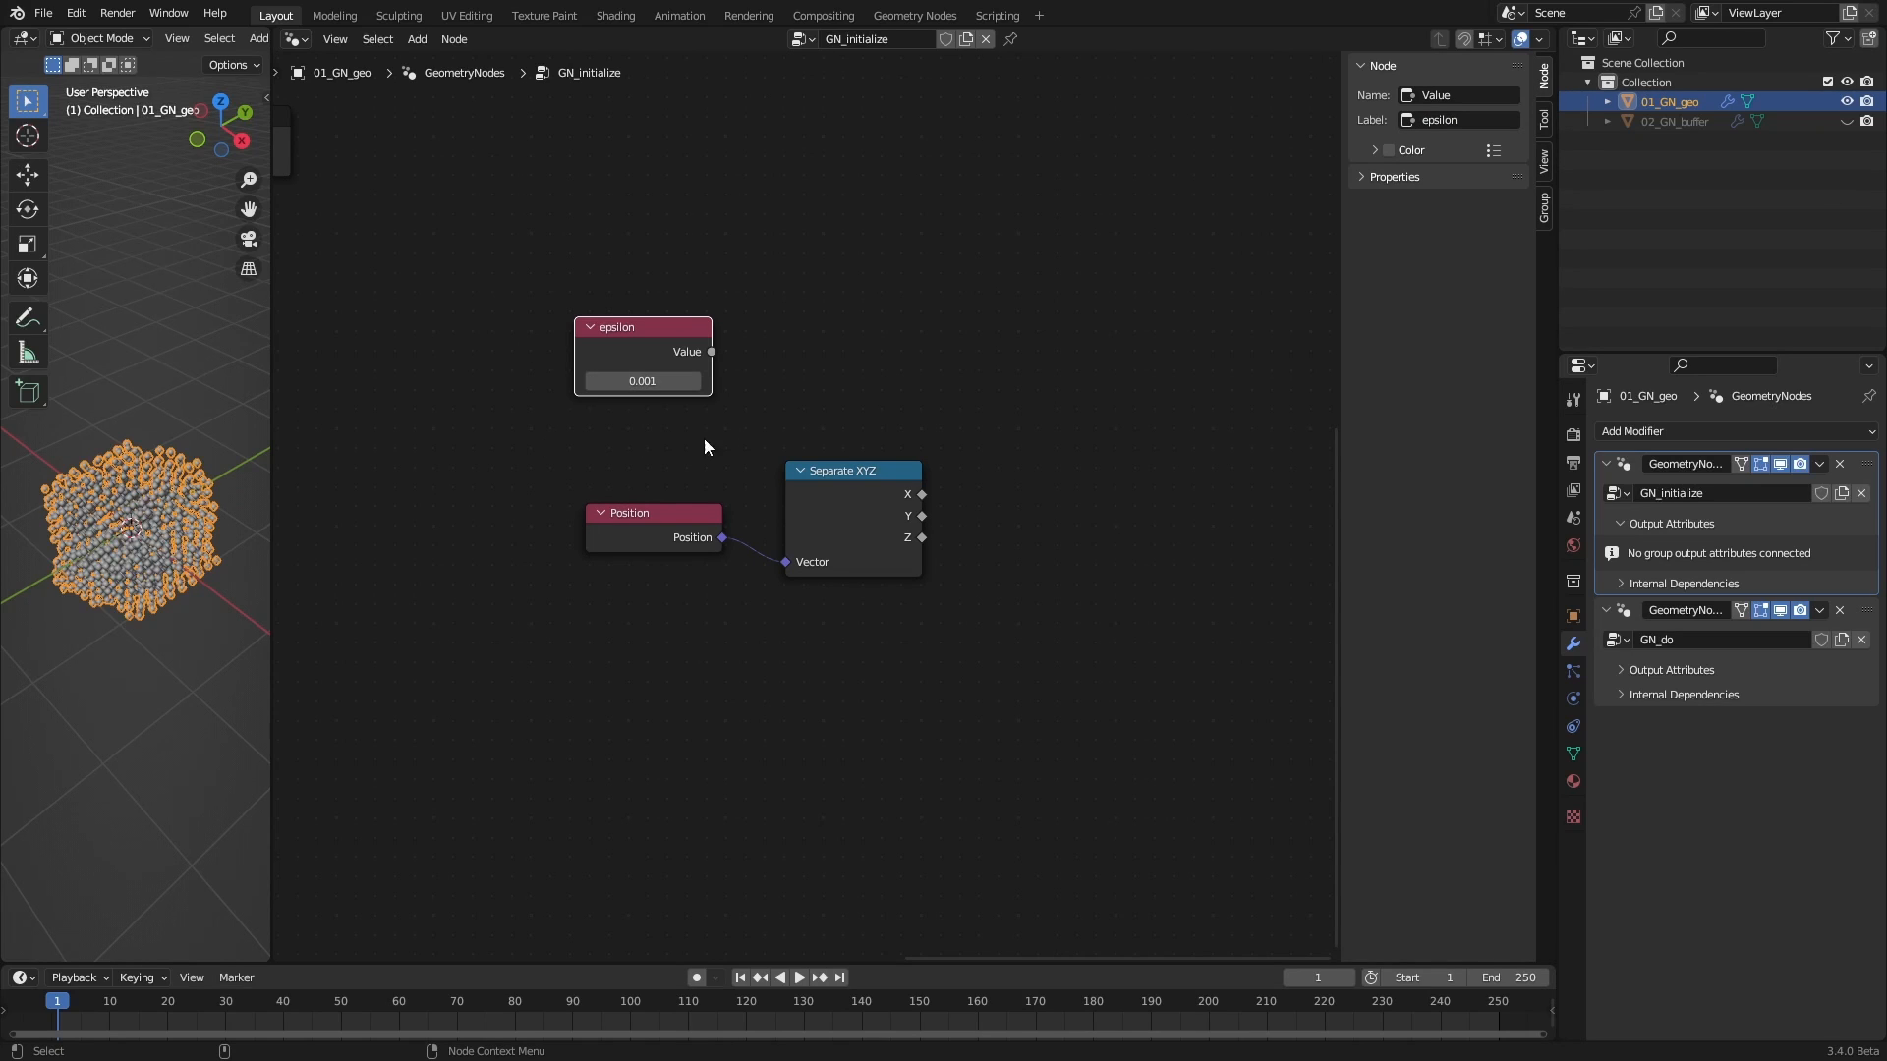
{"action": "left_click", "coordinate": [1123, 495]}
{"action": "key", "text": "n"}
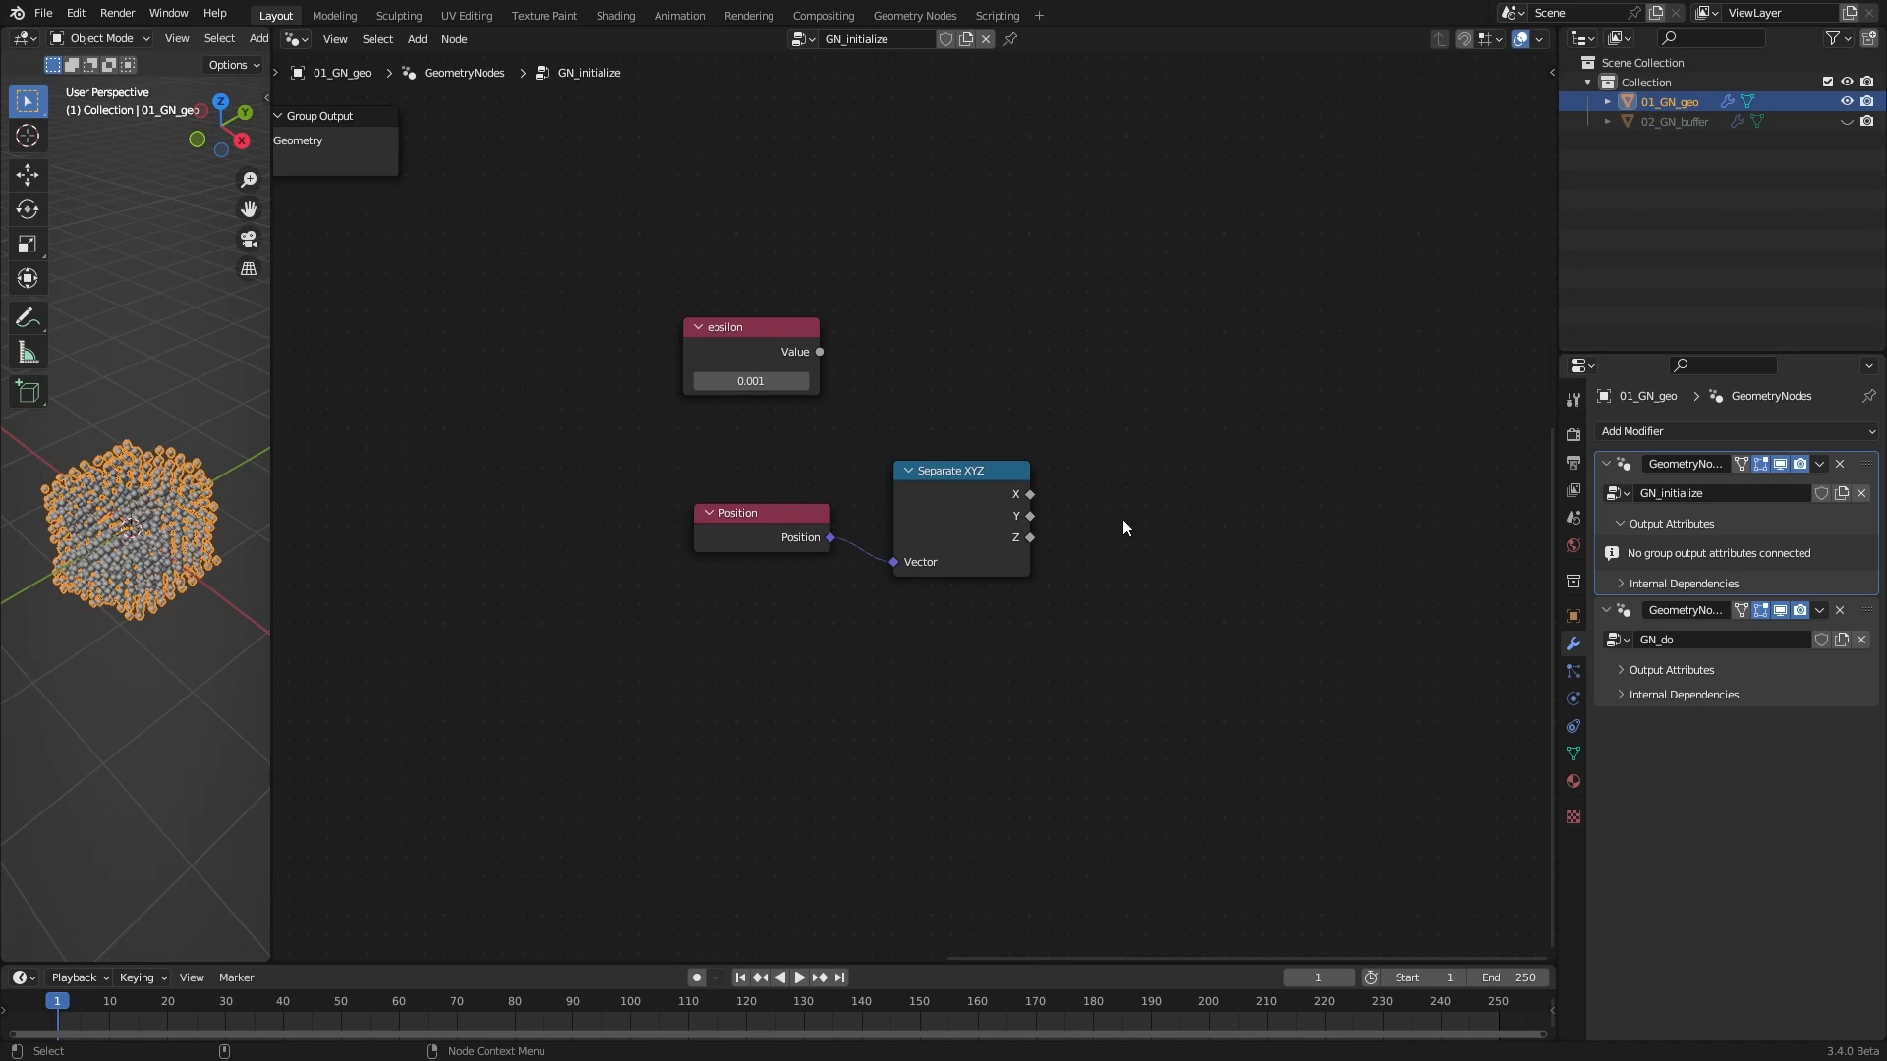
Add a Math node set to Add, feeding it the Separate XYZ node's X output and the epsilon value
{"action": "middle_click_drag", "start_coordinate": [1149, 469], "coordinate": [914, 590]}
{"action": "scroll", "coordinate": [983, 512], "scroll_direction": "down", "scroll_amount": 2}
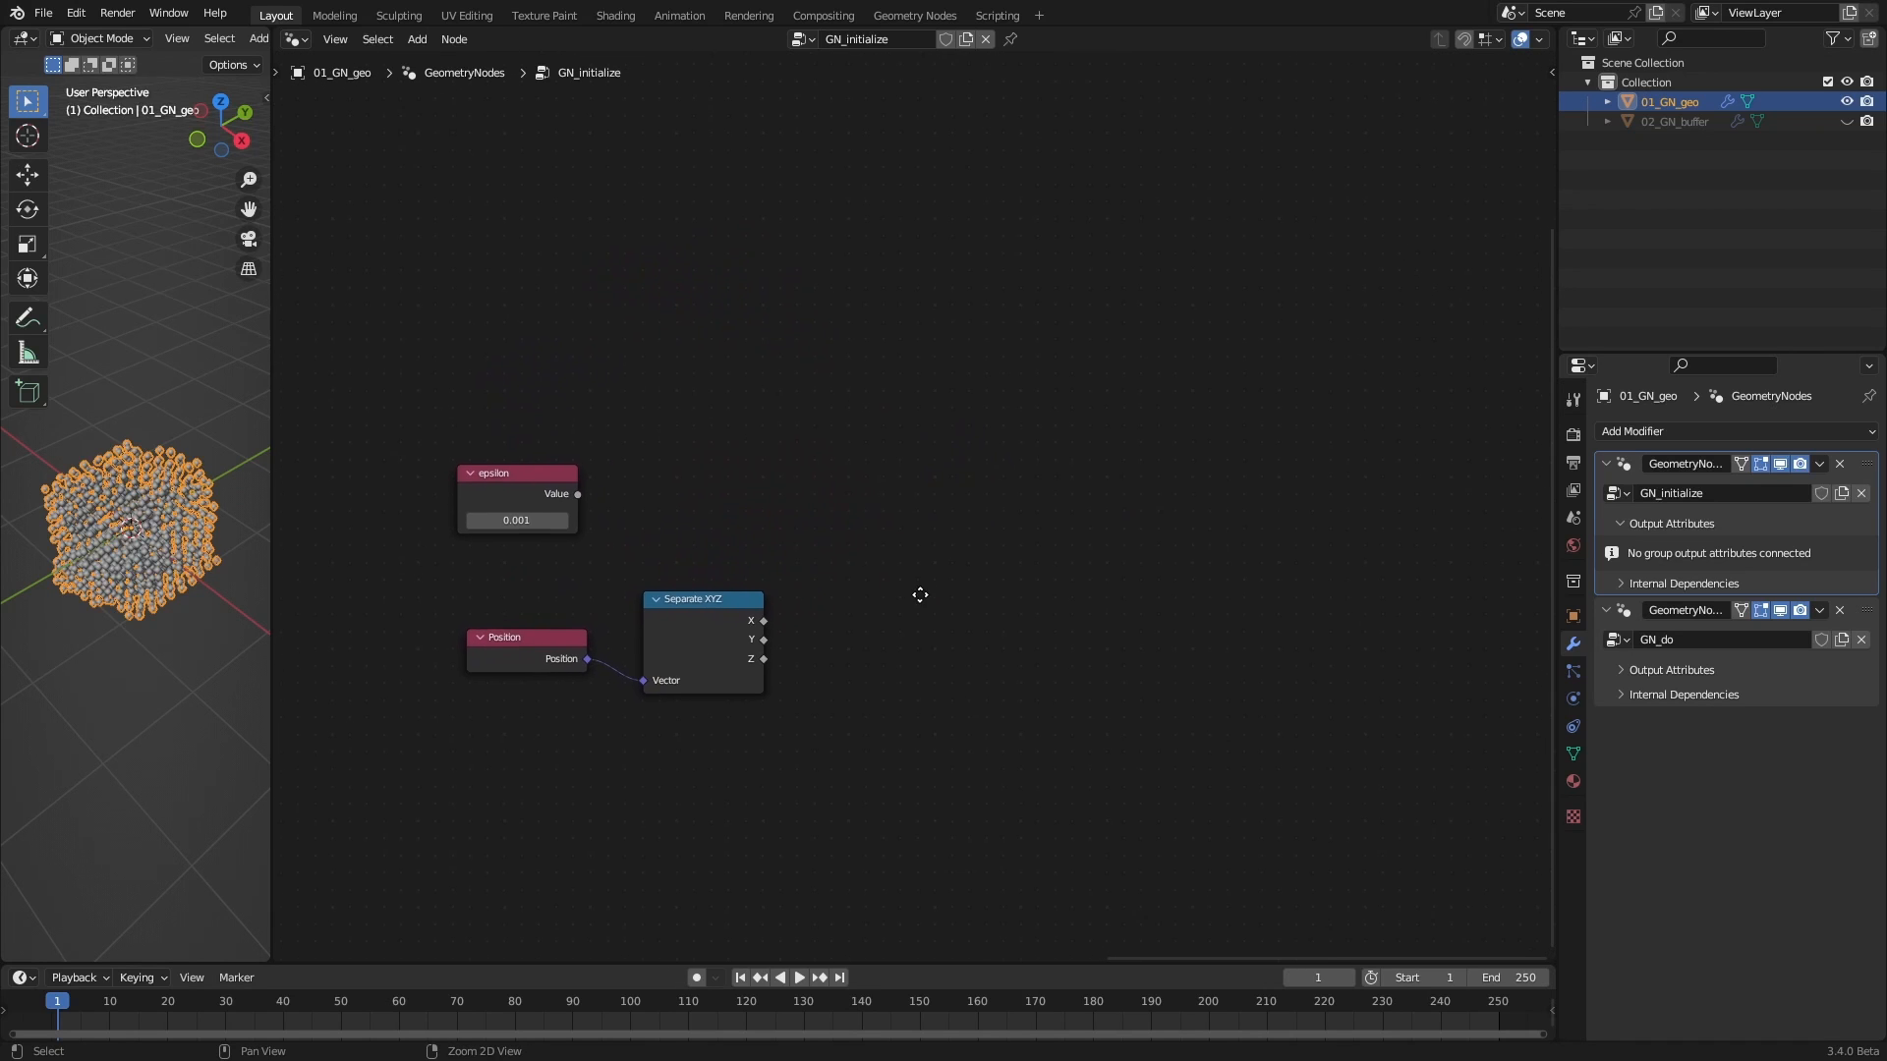
{"action": "key", "text": "shift+a"}
{"action": "type", "text": "math"}
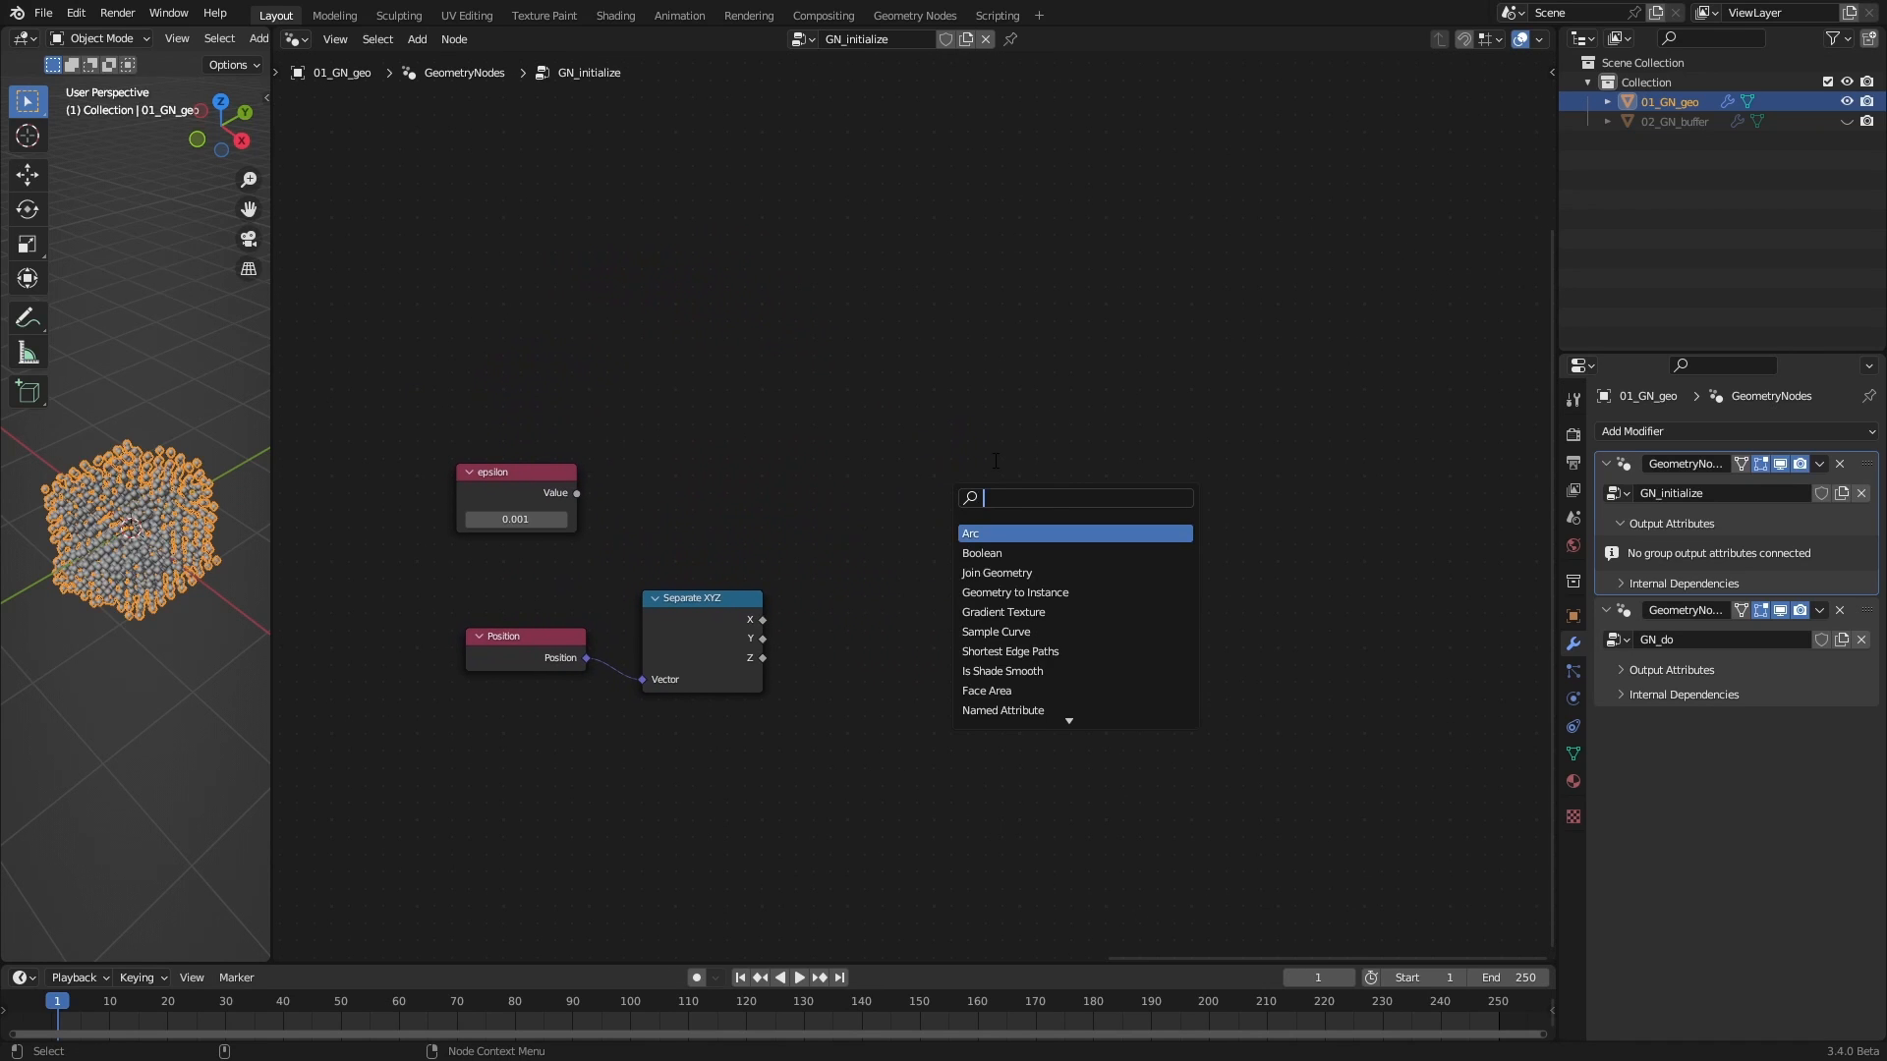
{"action": "key", "text": "Return"}
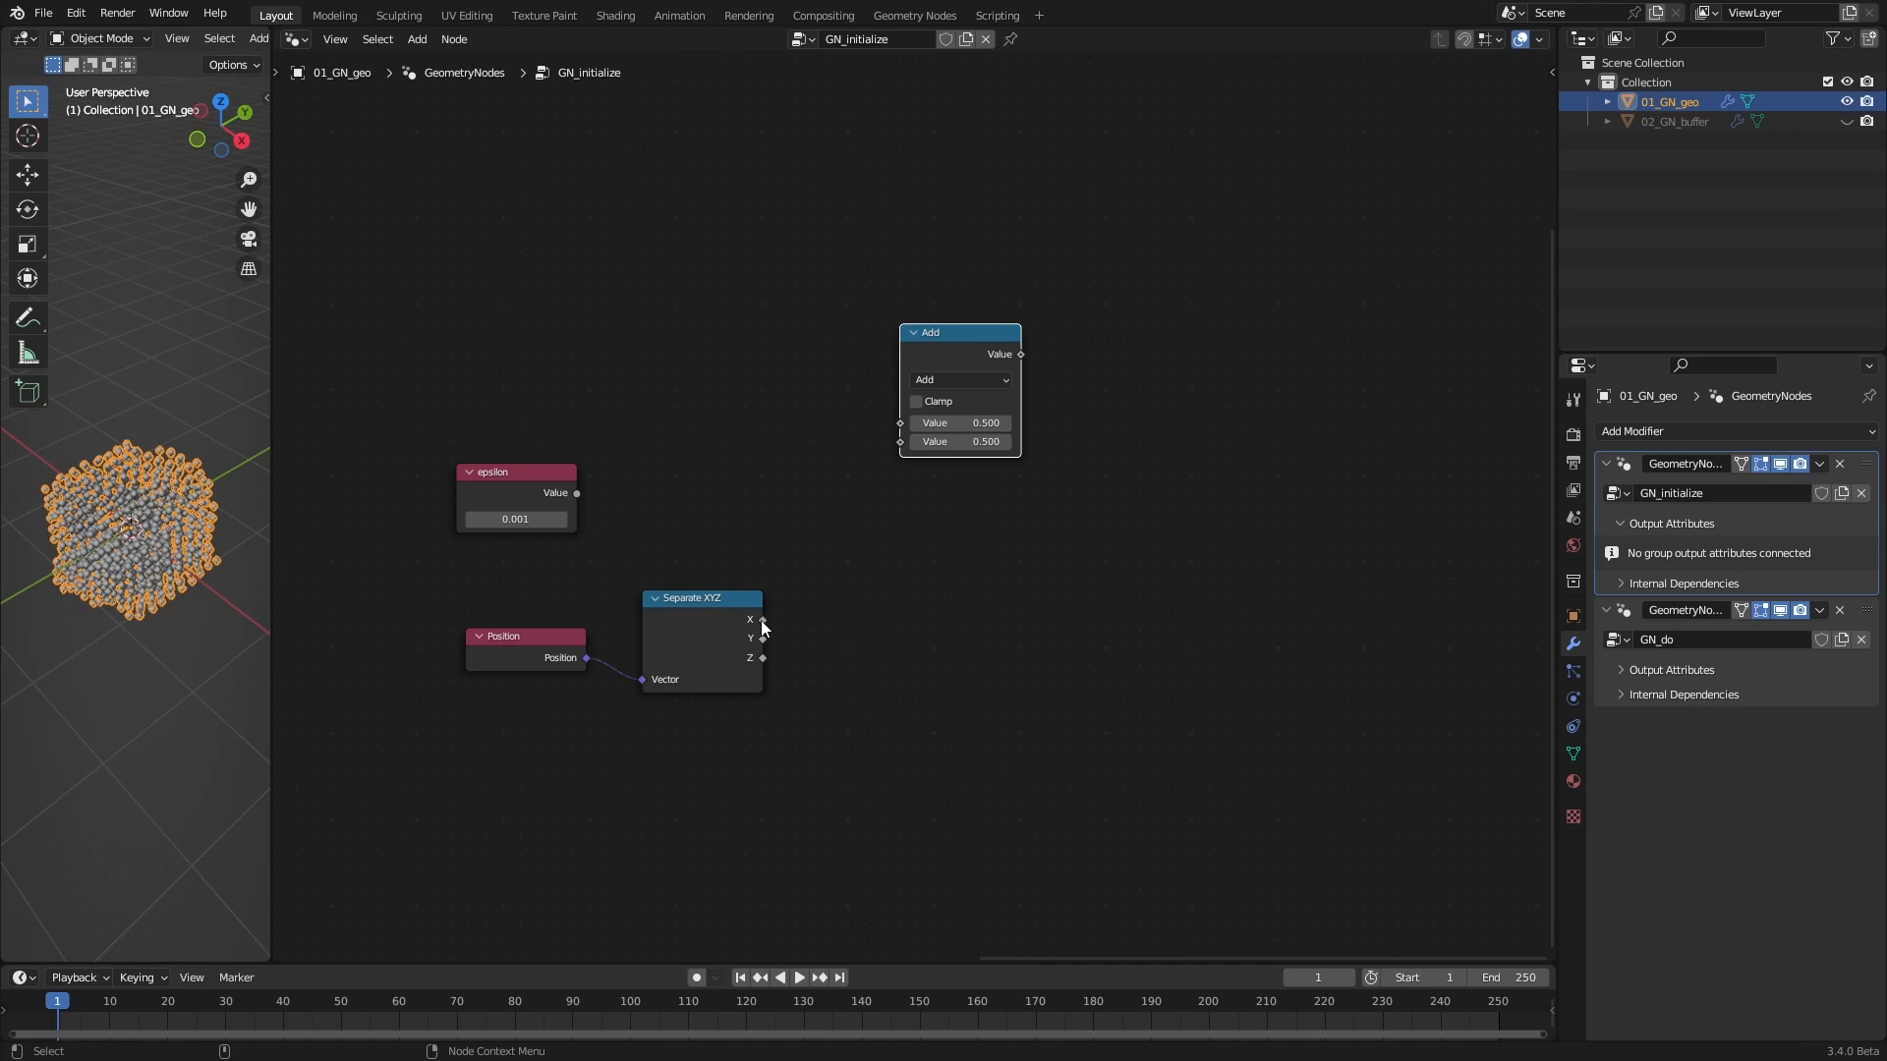
{"action": "left_click_drag", "start_coordinate": [762, 620], "coordinate": [910, 427]}
{"action": "left_click_drag", "start_coordinate": [579, 494], "coordinate": [904, 446]}
Duplicate the Add node below itself, switch the copy to Subtract, and feed it X minus epsilon
{"action": "left_click", "coordinate": [963, 353]}
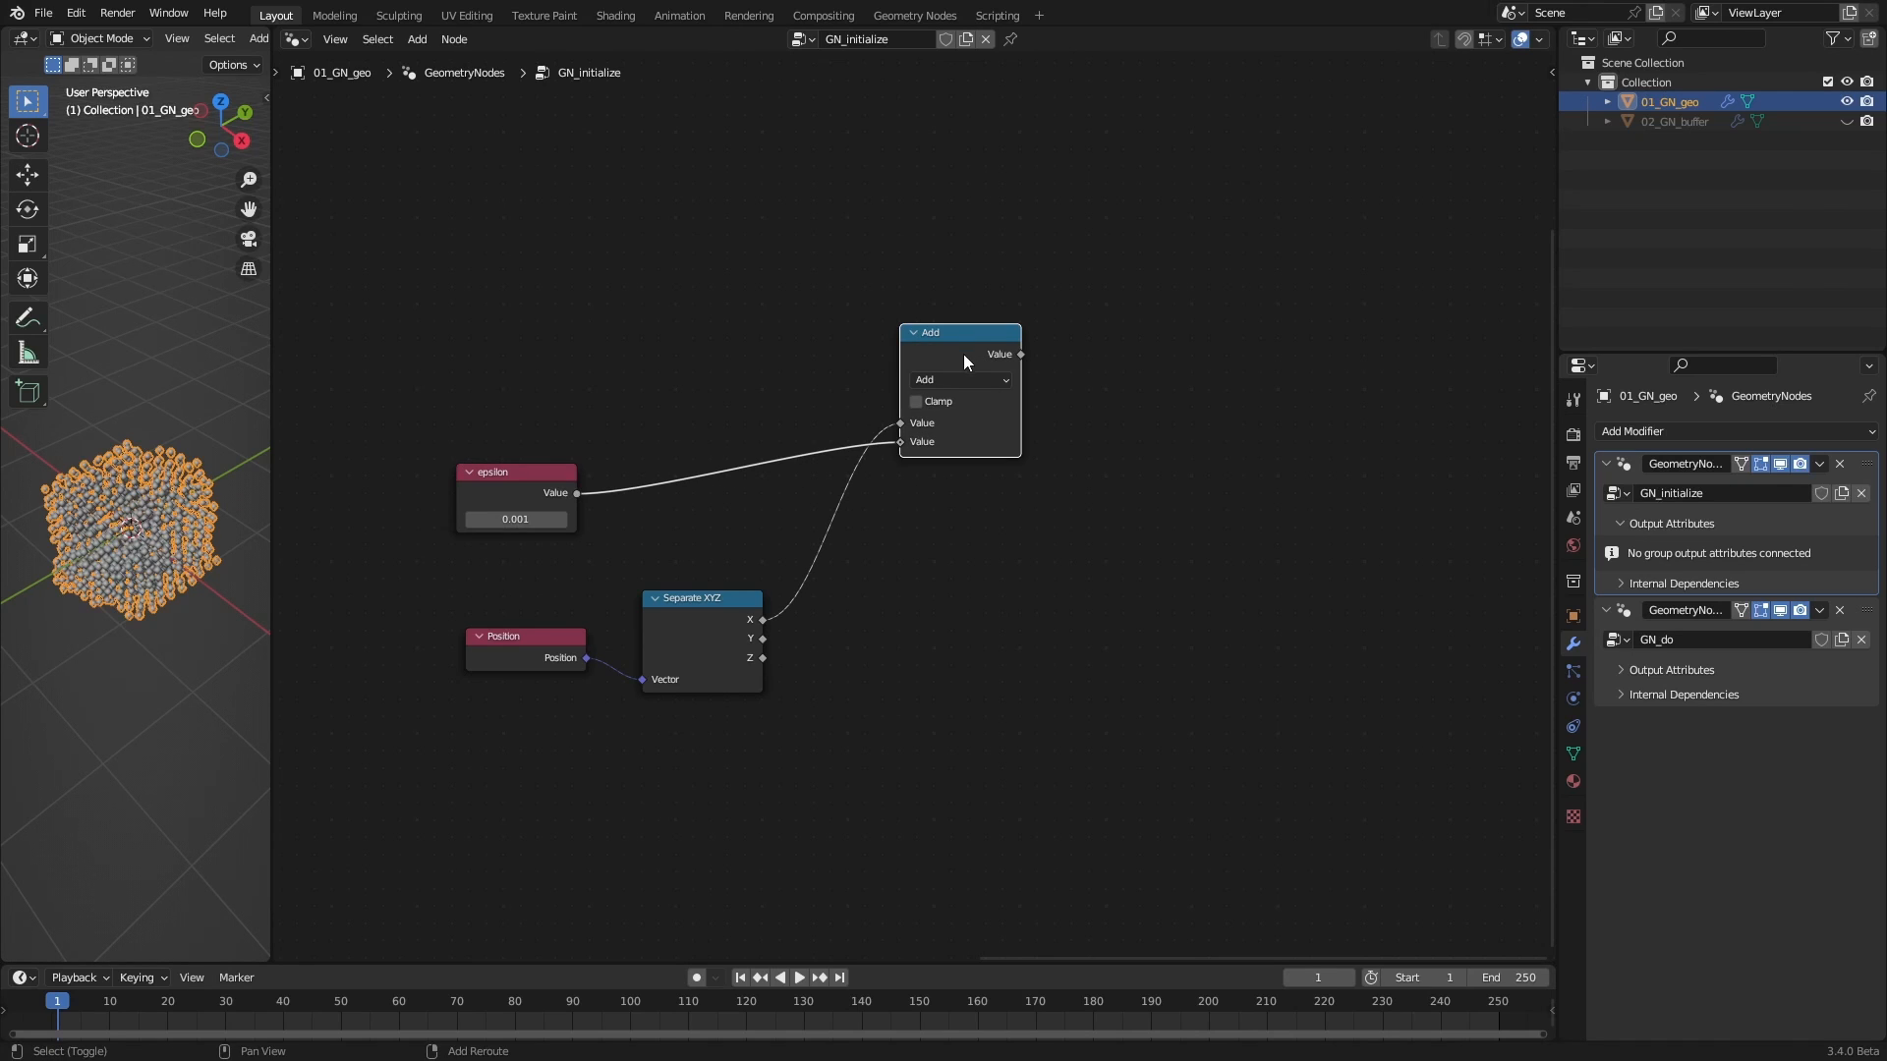
{"action": "key", "text": "shift+d"}
{"action": "left_click", "coordinate": [964, 525]}
{"action": "left_click", "coordinate": [955, 541]}
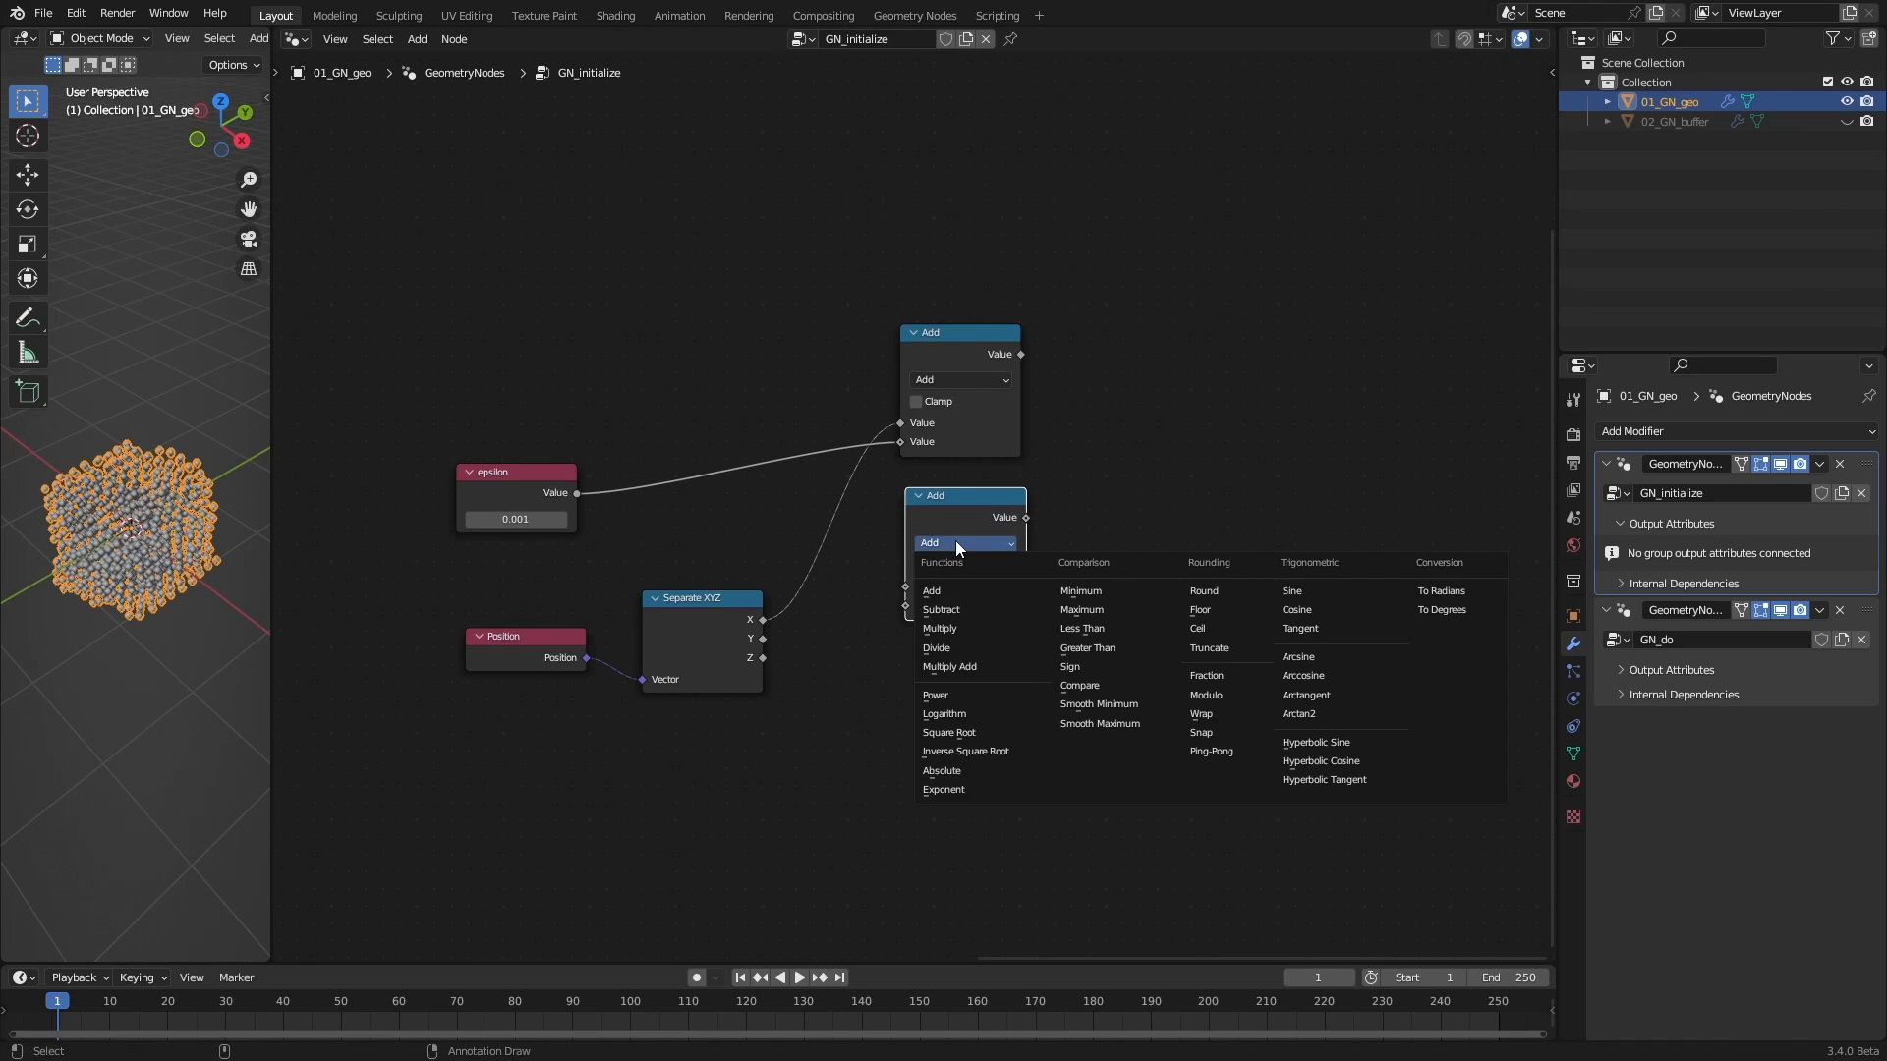
{"action": "left_click", "coordinate": [965, 611]}
{"action": "left_click_drag", "start_coordinate": [577, 493], "coordinate": [904, 604]}
{"action": "left_click_drag", "start_coordinate": [762, 619], "coordinate": [904, 583]}
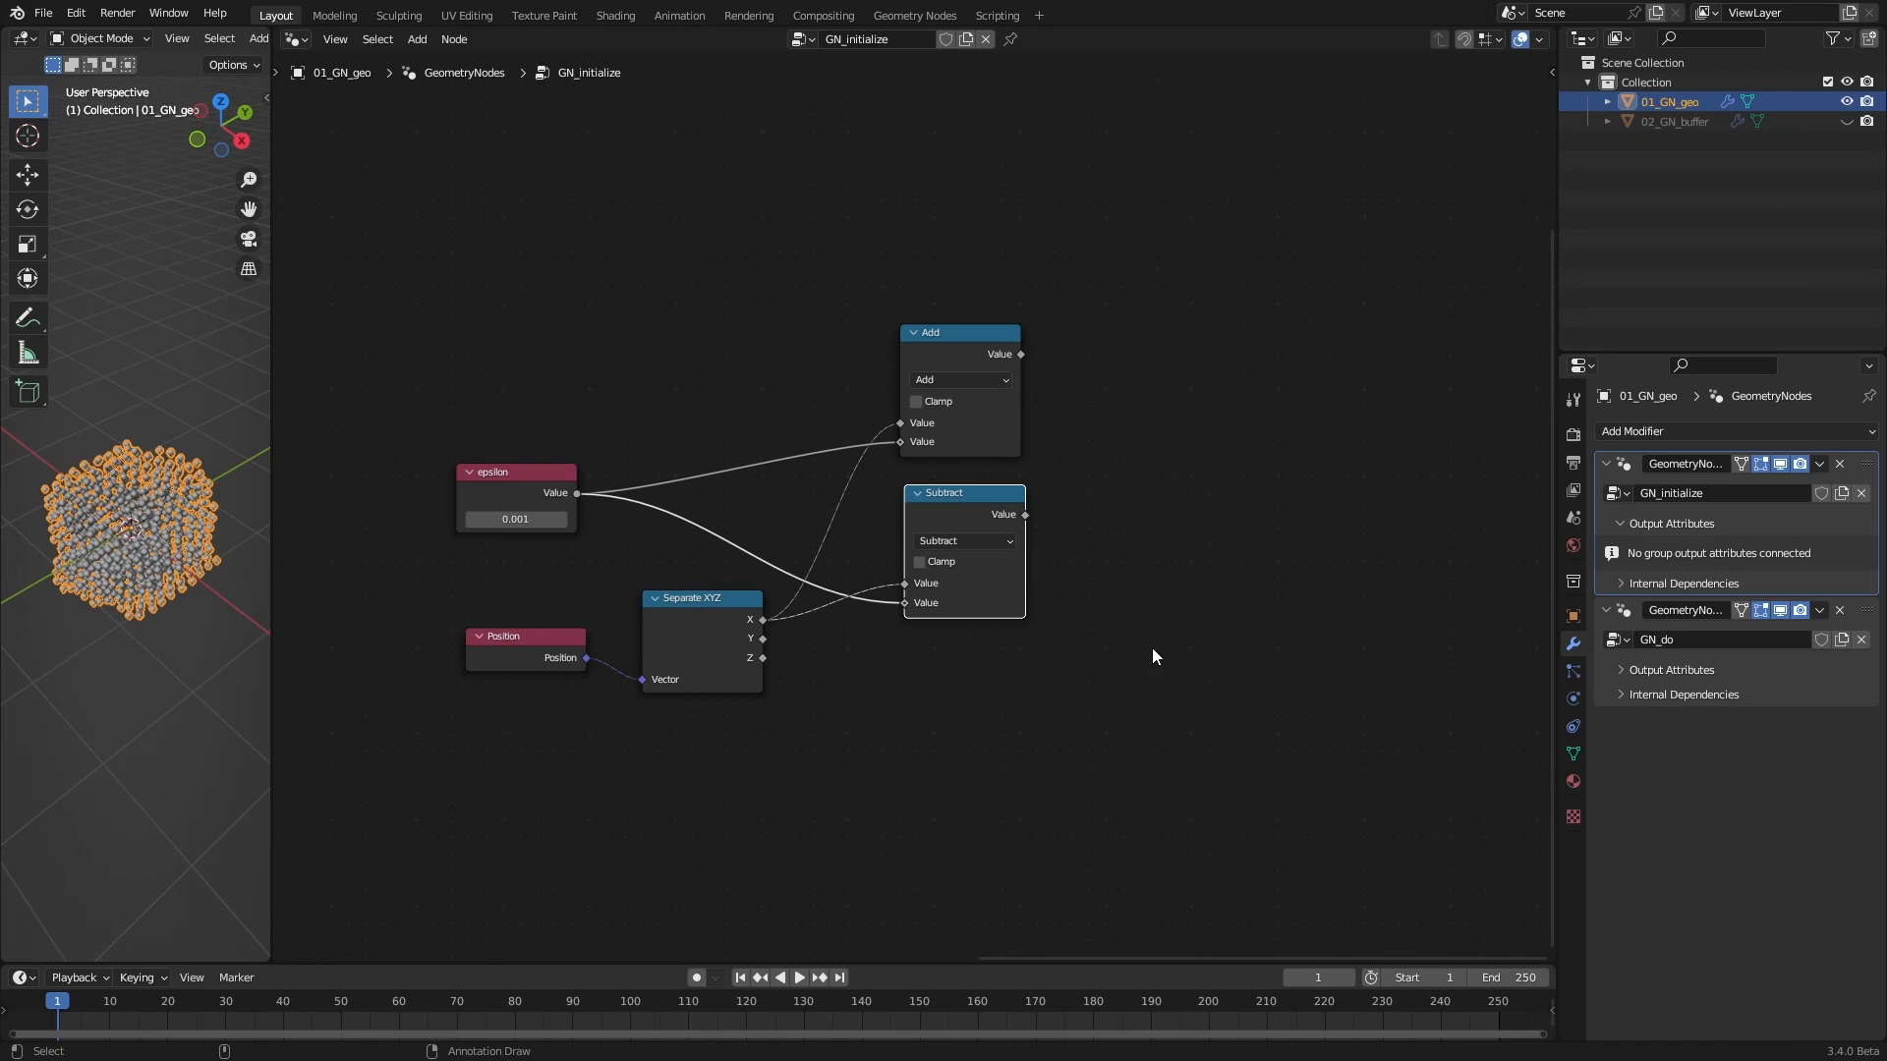
{"action": "left_click", "coordinate": [1076, 720]}
Add a Combine XYZ node after the Add node, wiring the Add result to X and the separated Y and Z to Y and Z
{"action": "middle_click_drag", "start_coordinate": [1104, 688], "coordinate": [998, 681]}
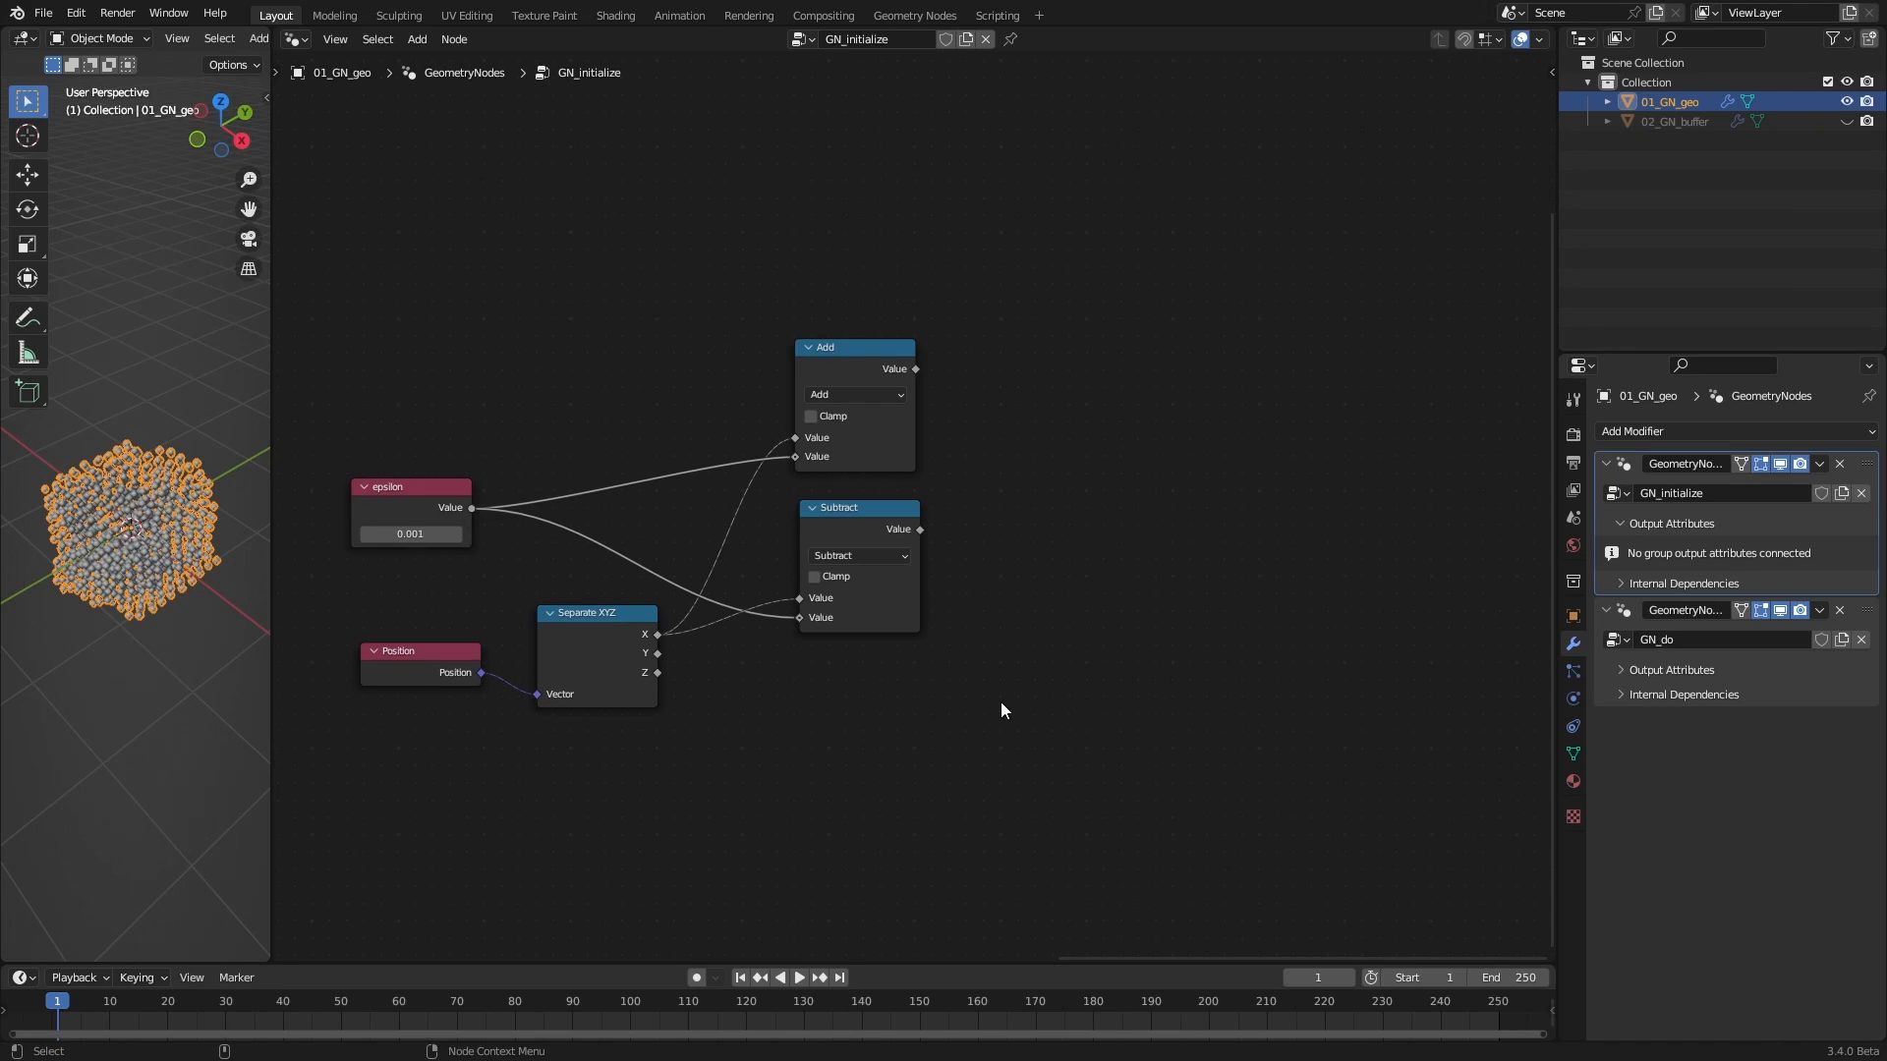
{"action": "key", "text": "shift+a"}
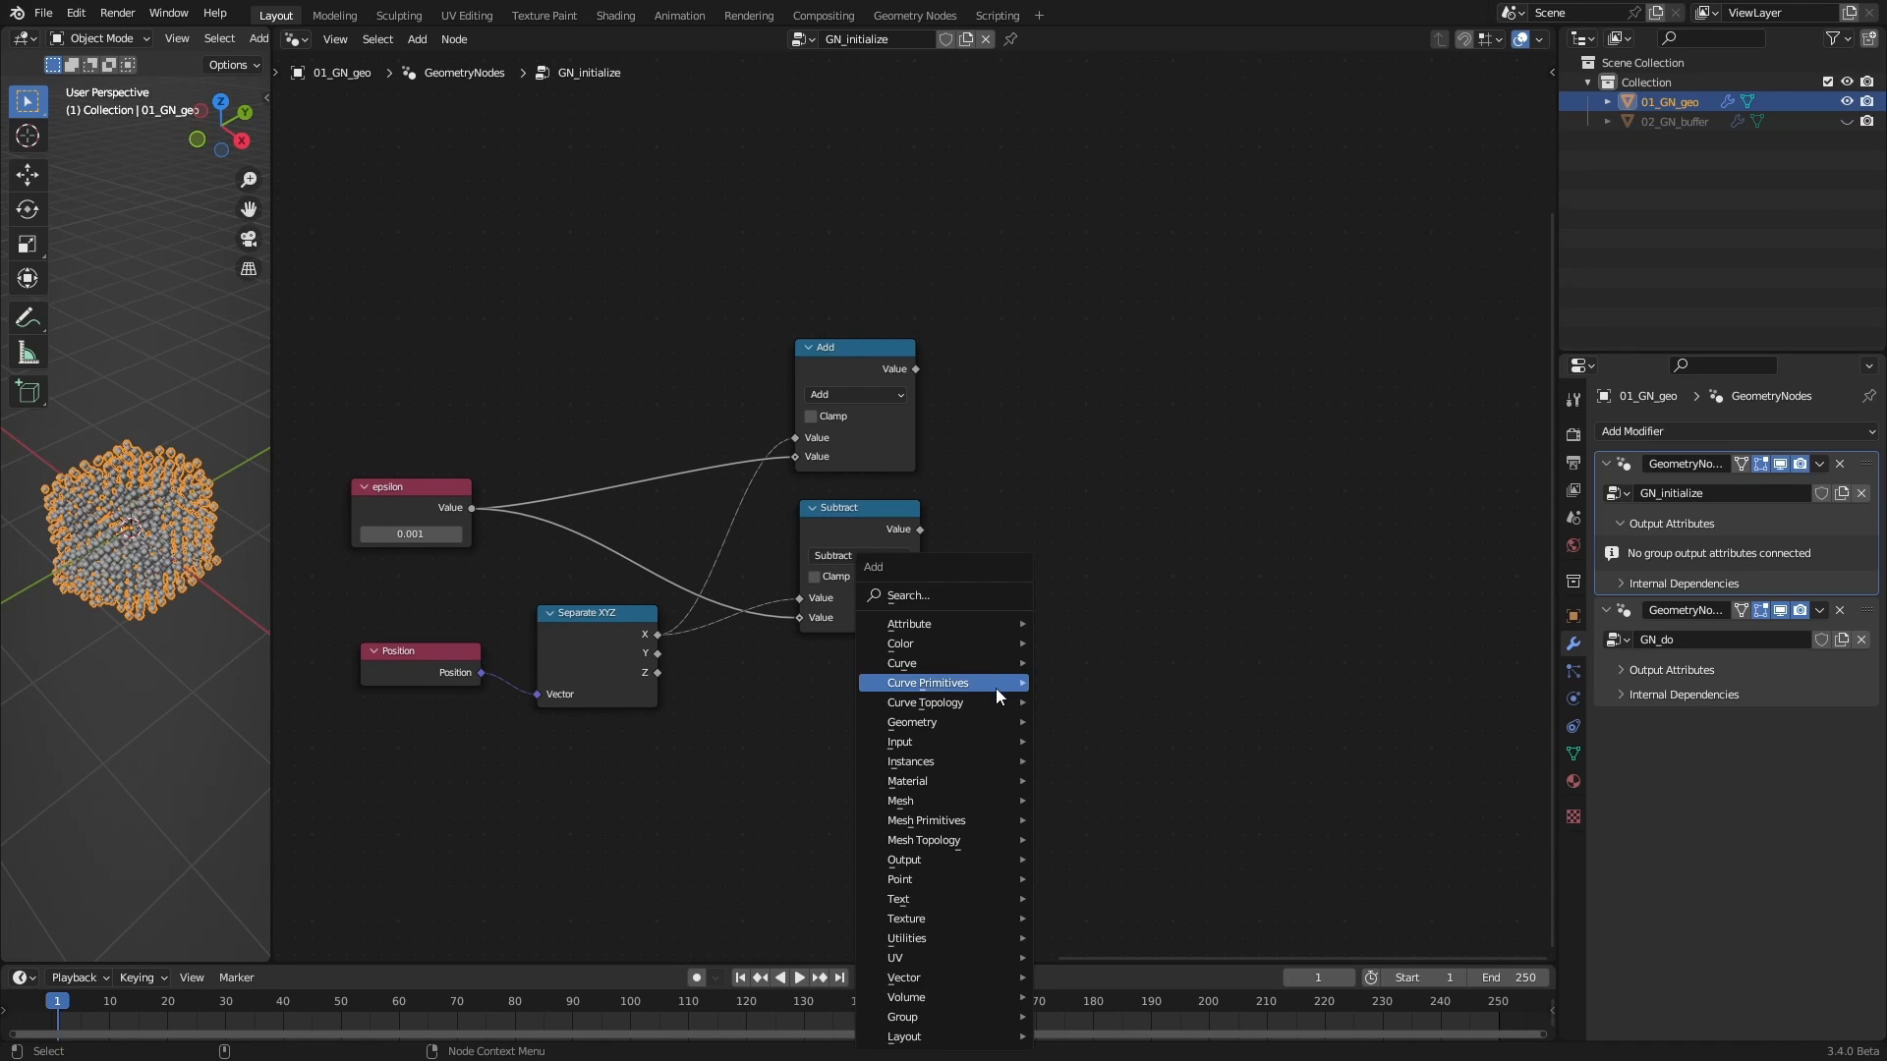
{"action": "left_click", "coordinate": [946, 601]}
{"action": "type", "text": "com"}
{"action": "key", "text": "Return"}
{"action": "left_click", "coordinate": [948, 320]}
{"action": "left_click_drag", "start_coordinate": [1017, 327], "coordinate": [1049, 363]}
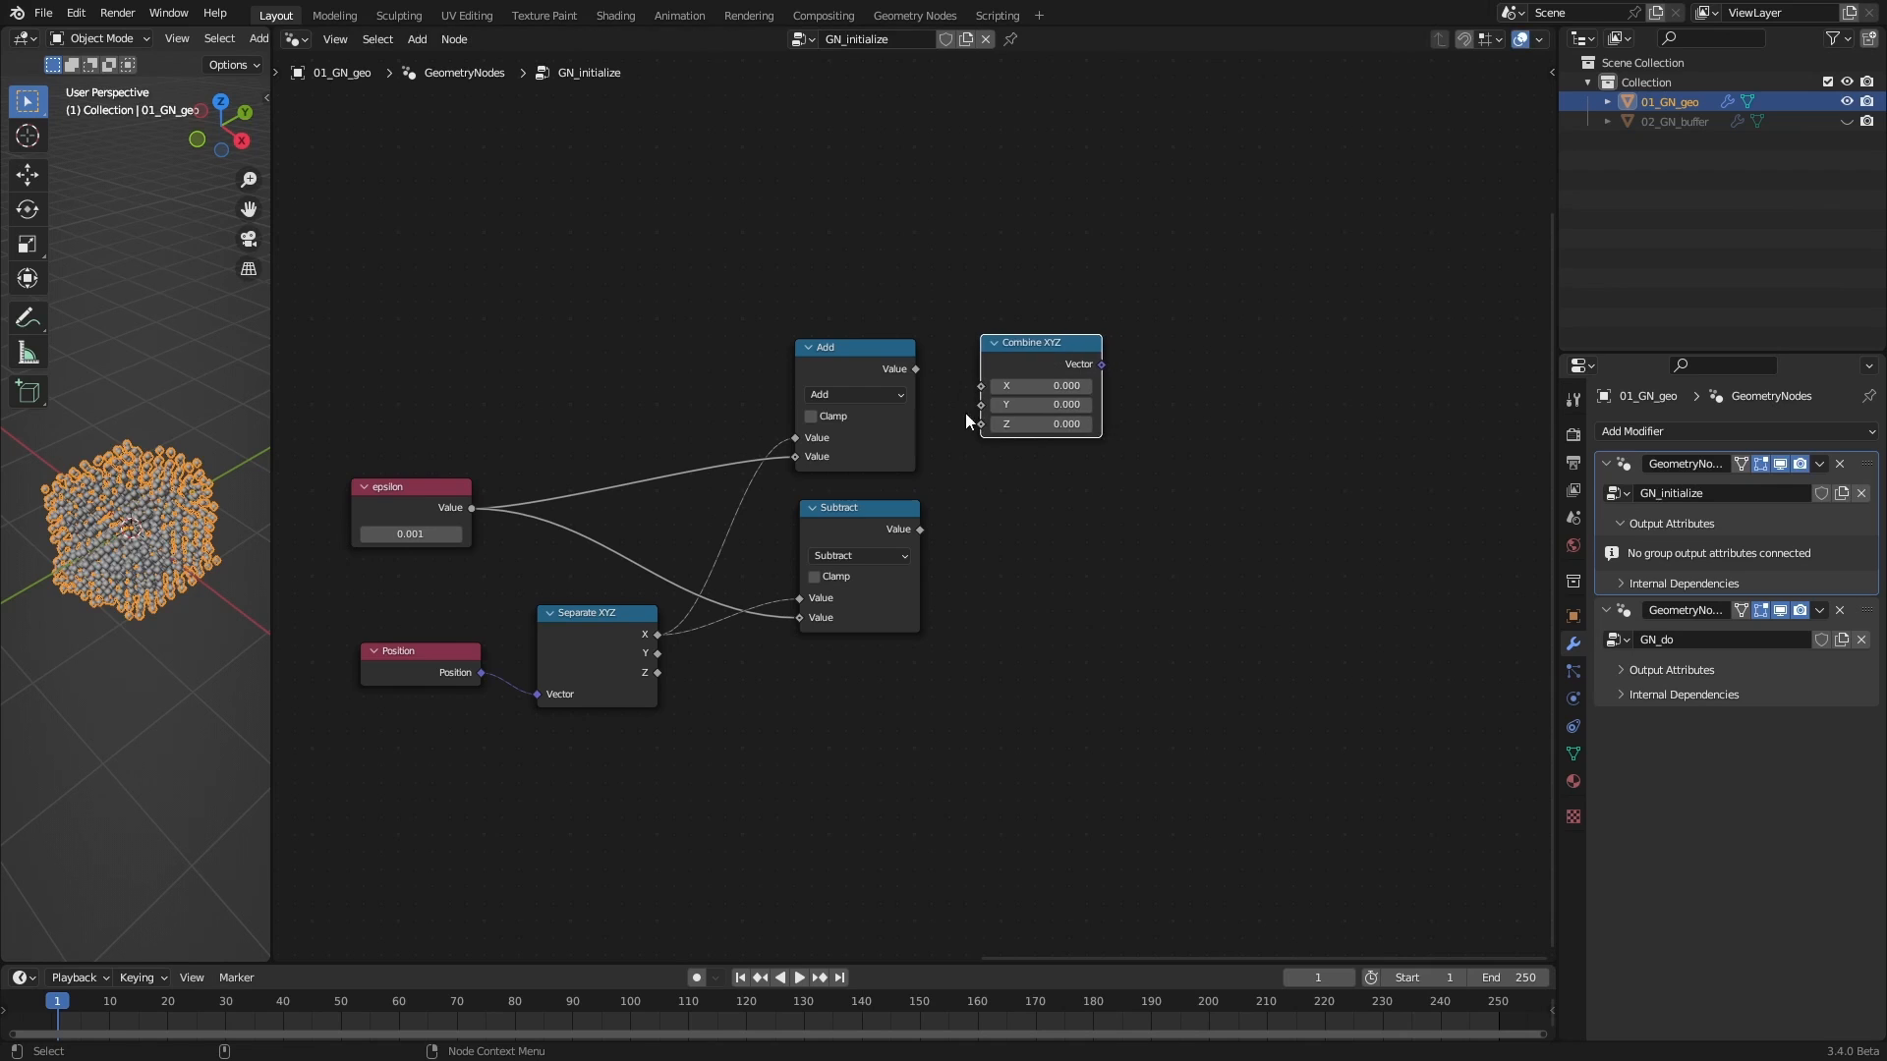
{"action": "left_click_drag", "start_coordinate": [915, 369], "coordinate": [980, 385]}
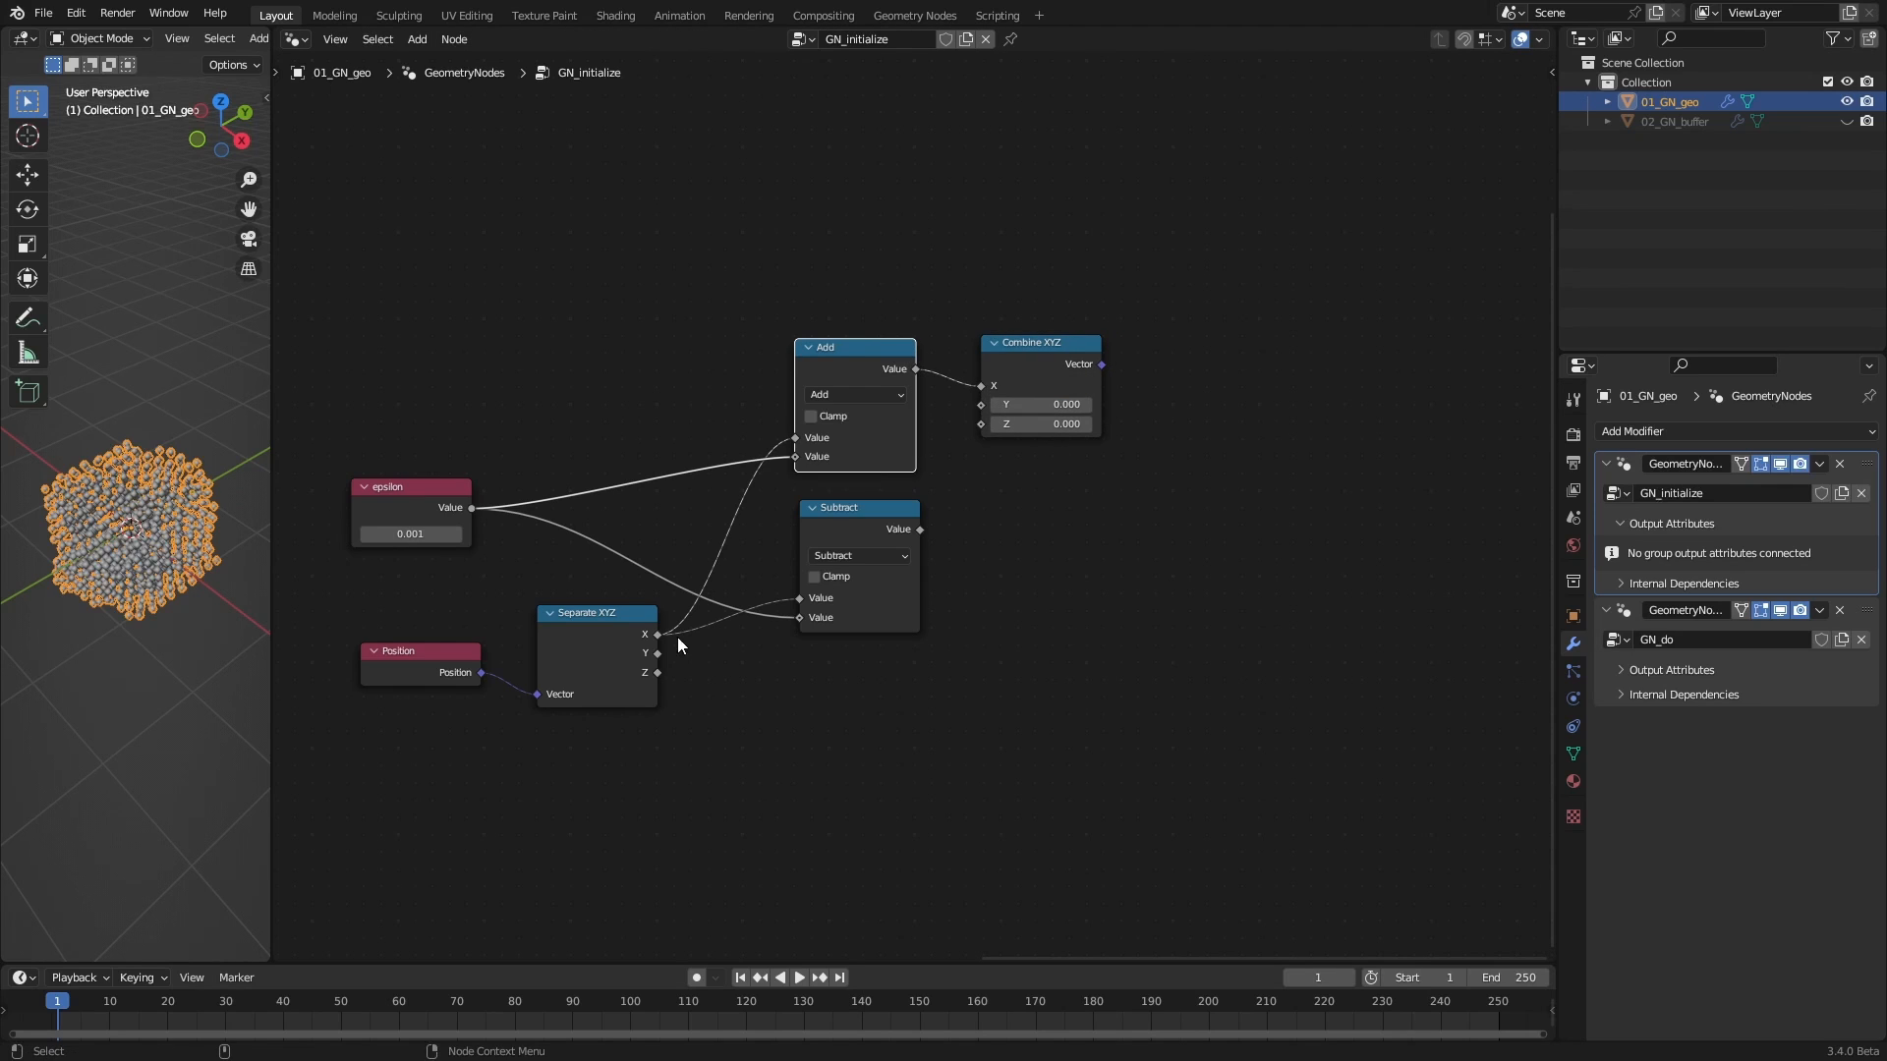
{"action": "left_click_drag", "start_coordinate": [658, 652], "coordinate": [981, 403]}
{"action": "left_click_drag", "start_coordinate": [658, 673], "coordinate": [982, 425]}
Duplicate the Combine XYZ node below, wiring the Subtract result to X and the separated Y and Z to its other inputs
{"action": "left_click", "coordinate": [1054, 365]}
{"action": "key", "text": "shift+d"}
{"action": "left_click", "coordinate": [1045, 536]}
{"action": "left_click_drag", "start_coordinate": [920, 530], "coordinate": [973, 557]}
{"action": "left_click_drag", "start_coordinate": [657, 653], "coordinate": [975, 594]}
{"action": "left_click_drag", "start_coordinate": [1059, 420], "coordinate": [1063, 428]}
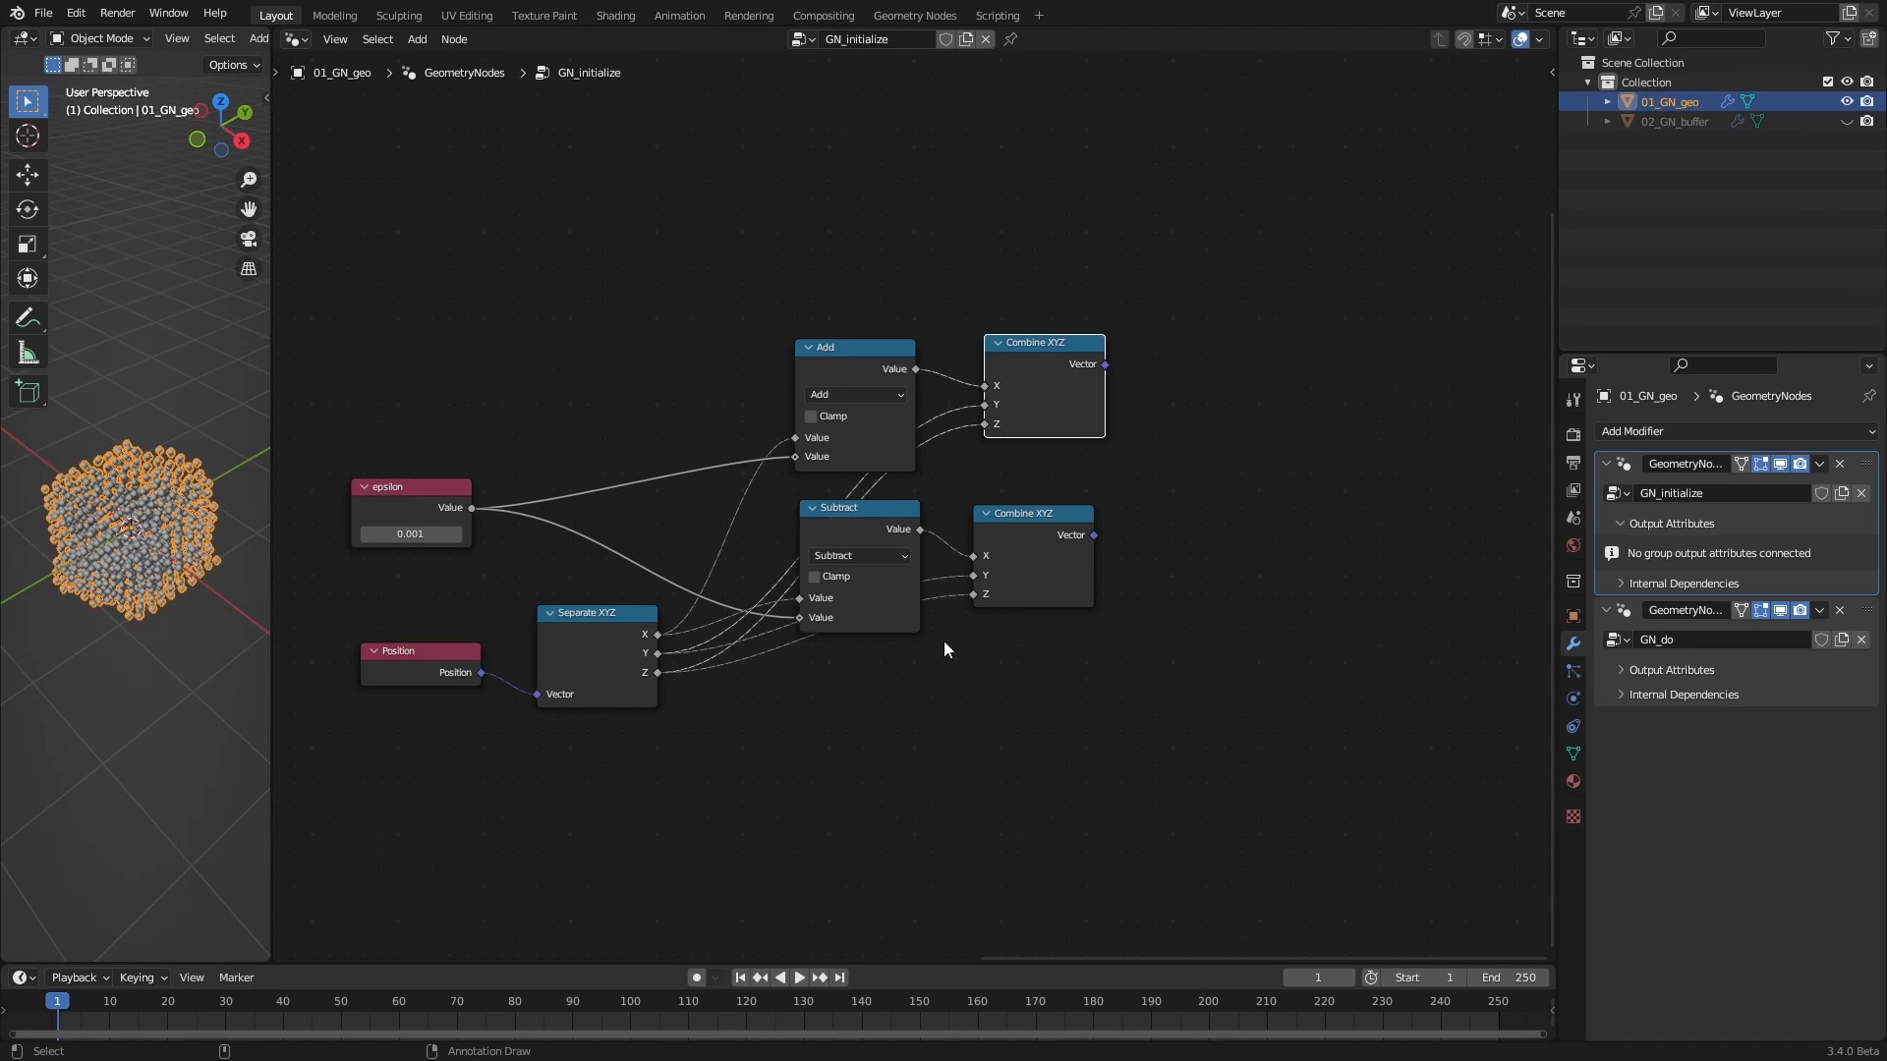
Add a Noise Texture node in the empty space beyond the Combine XYZ nodes
{"action": "middle_click_drag", "start_coordinate": [1109, 591], "coordinate": [914, 615]}
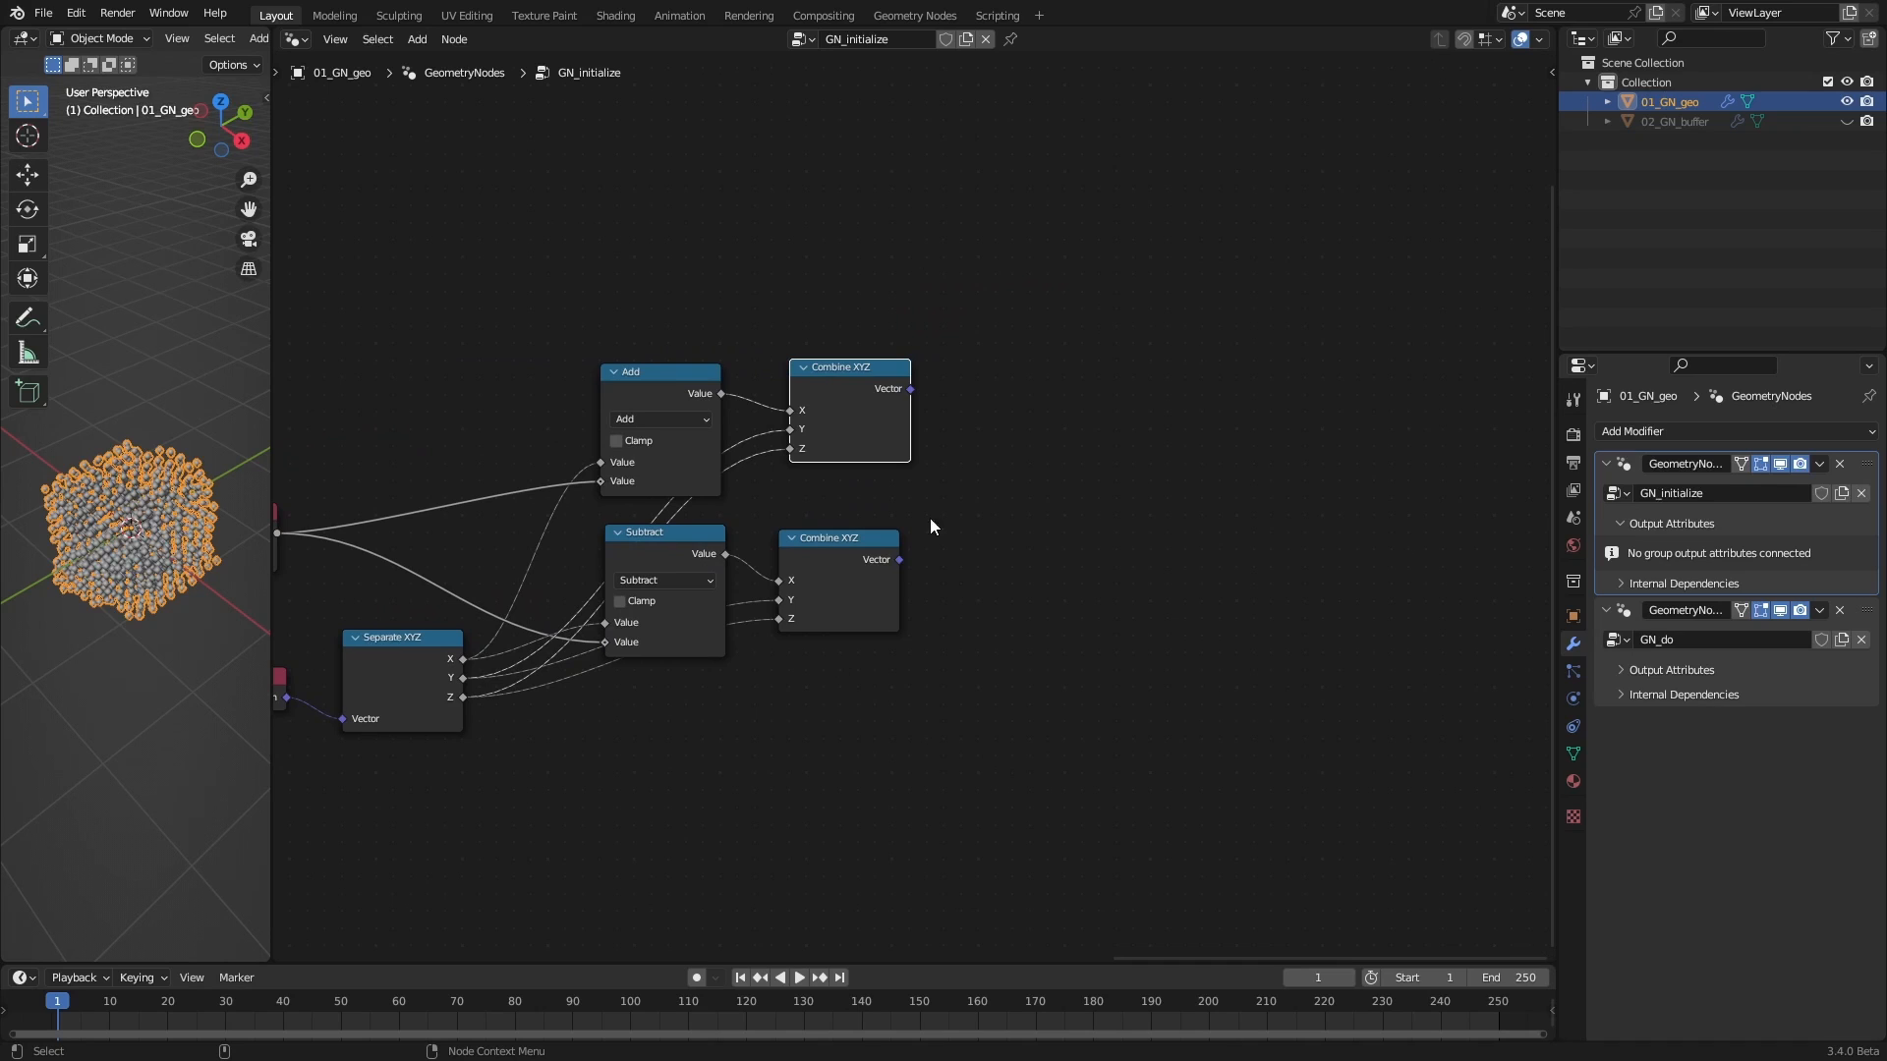
{"action": "left_click", "coordinate": [1103, 571]}
{"action": "key", "text": "shift+a"}
{"action": "left_click", "coordinate": [1194, 550]}
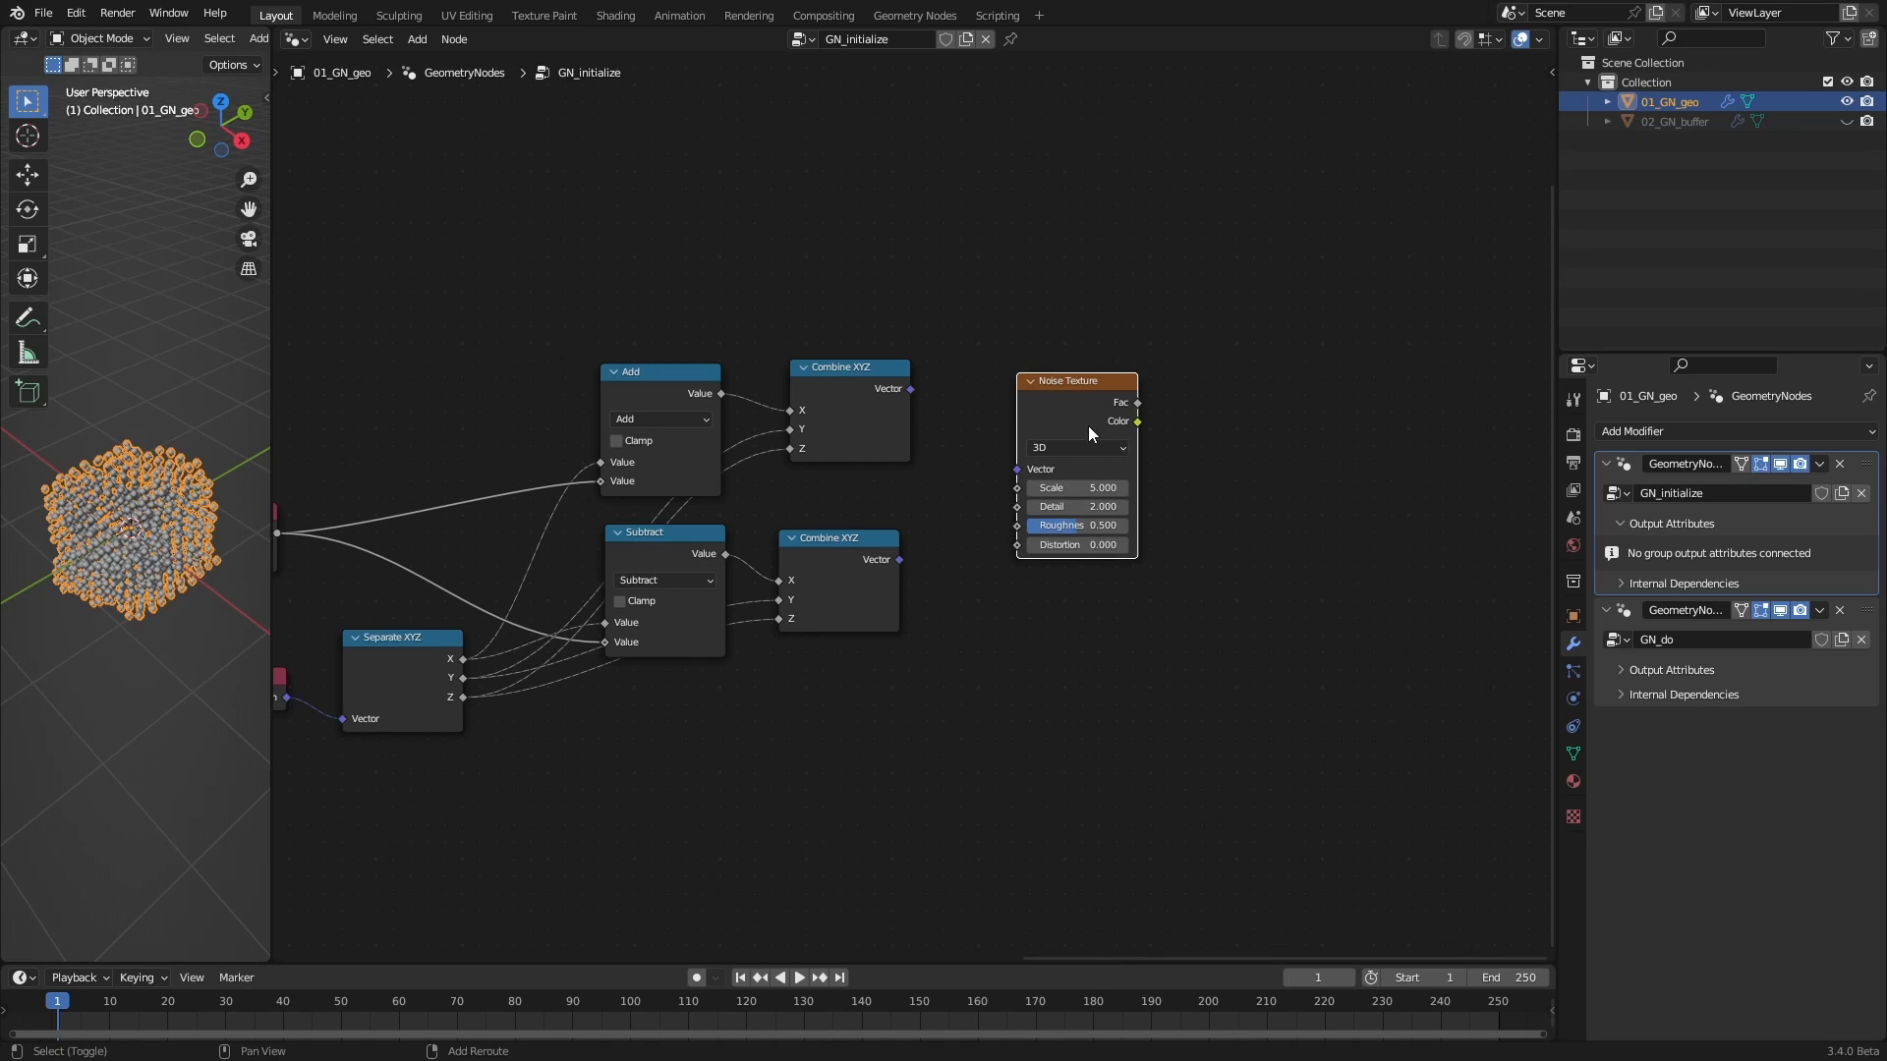
{"action": "key", "text": "shift+d"}
{"action": "left_click", "coordinate": [1082, 721]}
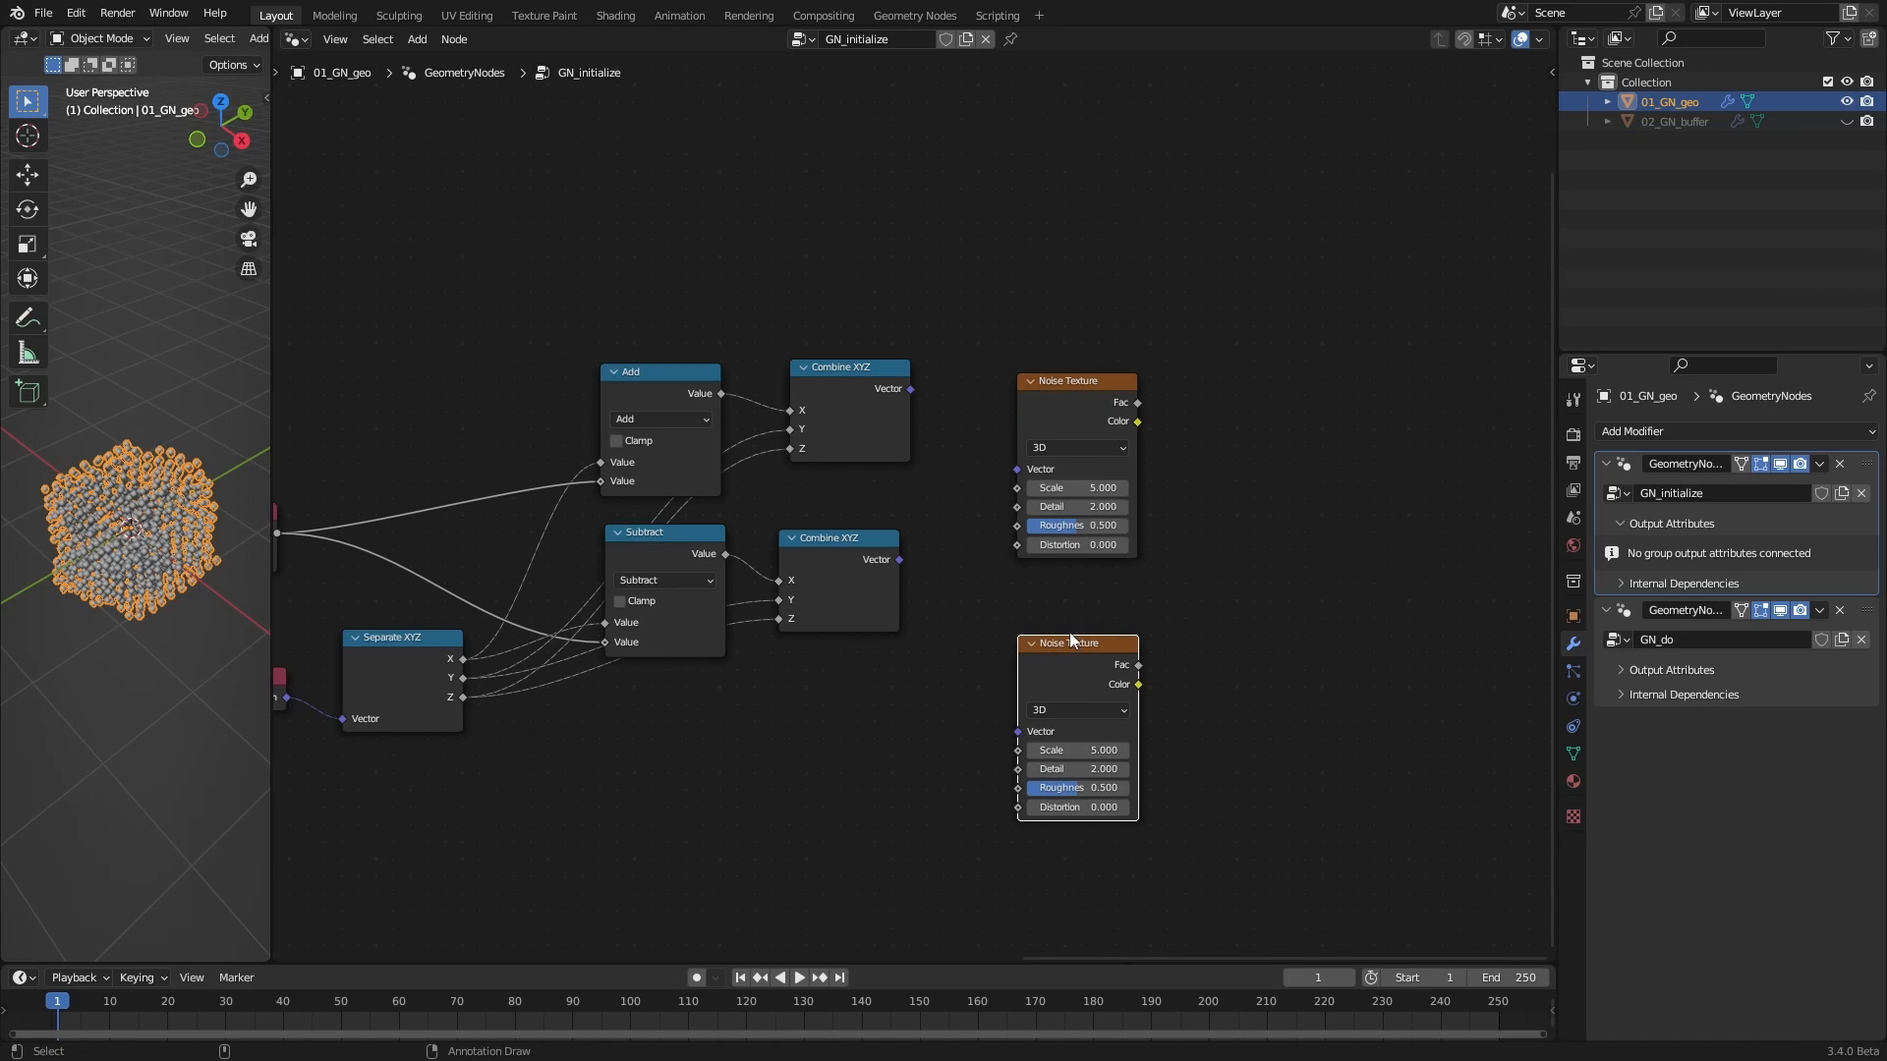
{"action": "key", "text": "x"}
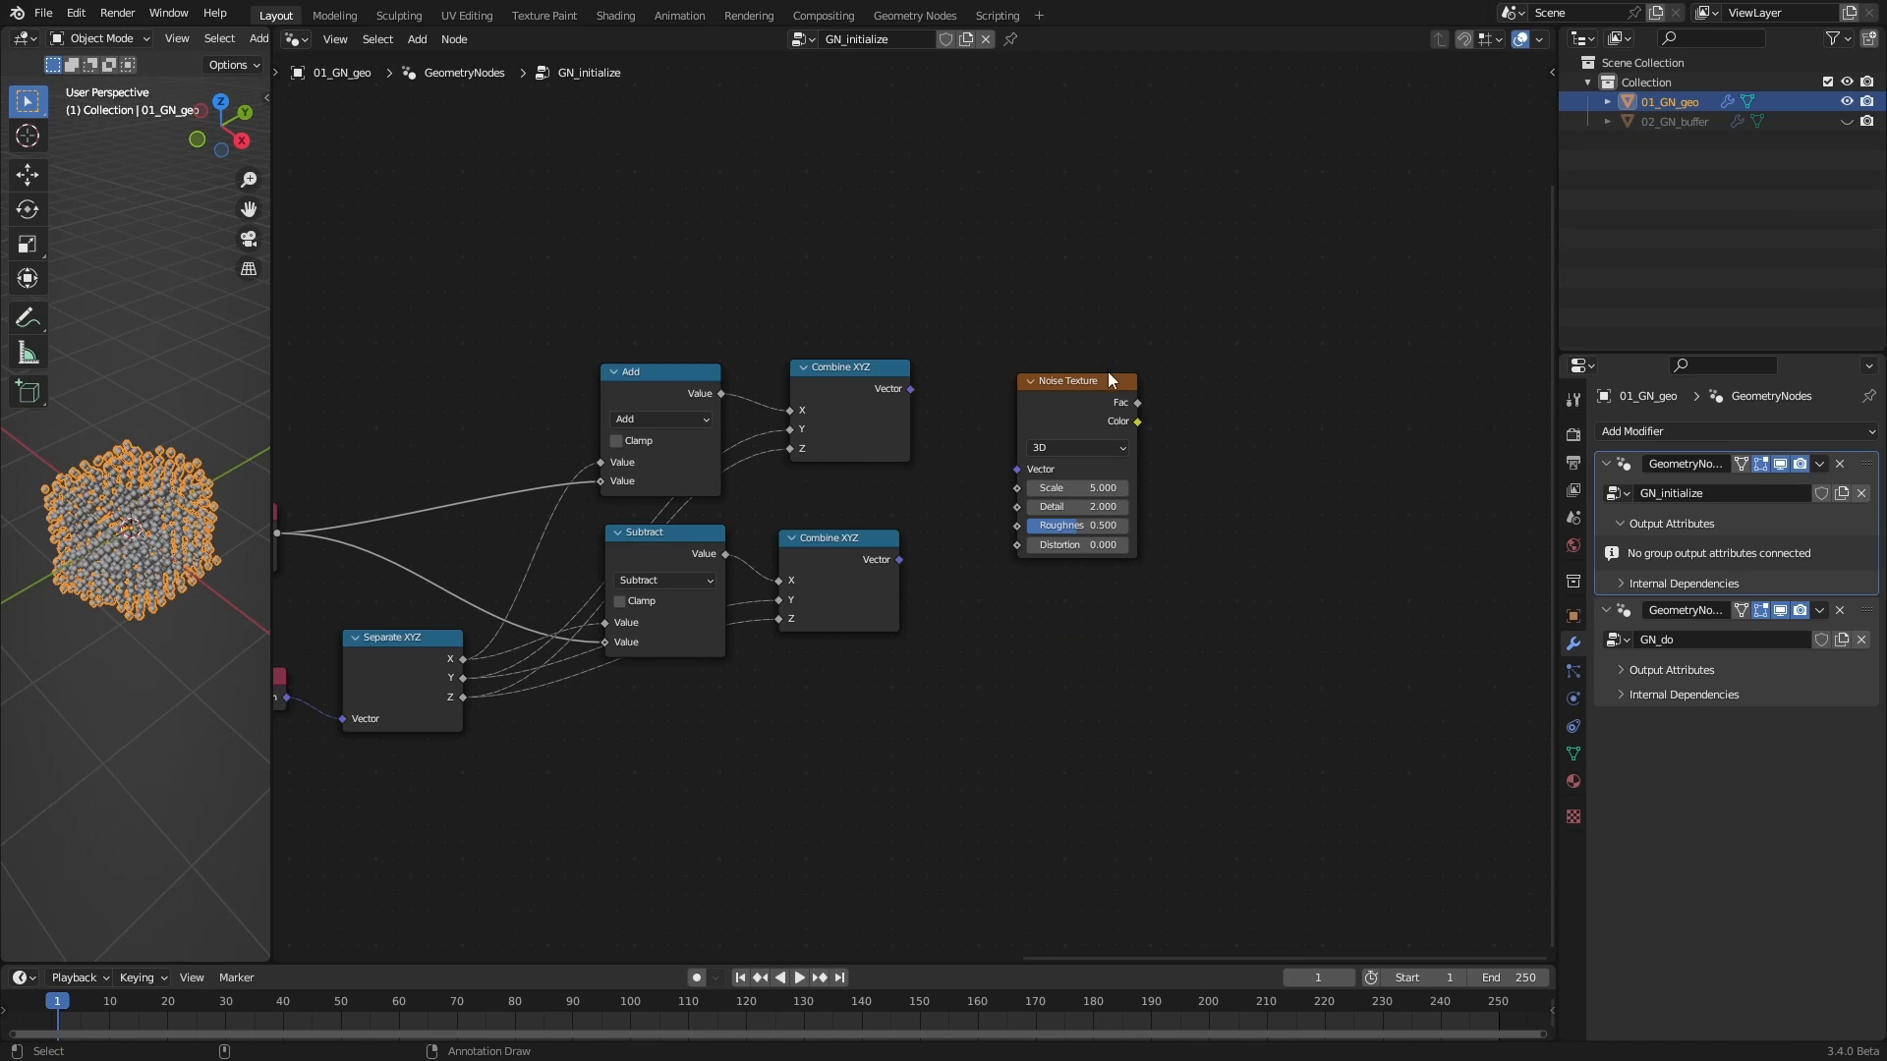
Move the Noise Texture node up, clear of the other nodes, and make it into a node group
{"action": "middle_click_drag", "start_coordinate": [1221, 425], "coordinate": [1233, 493]}
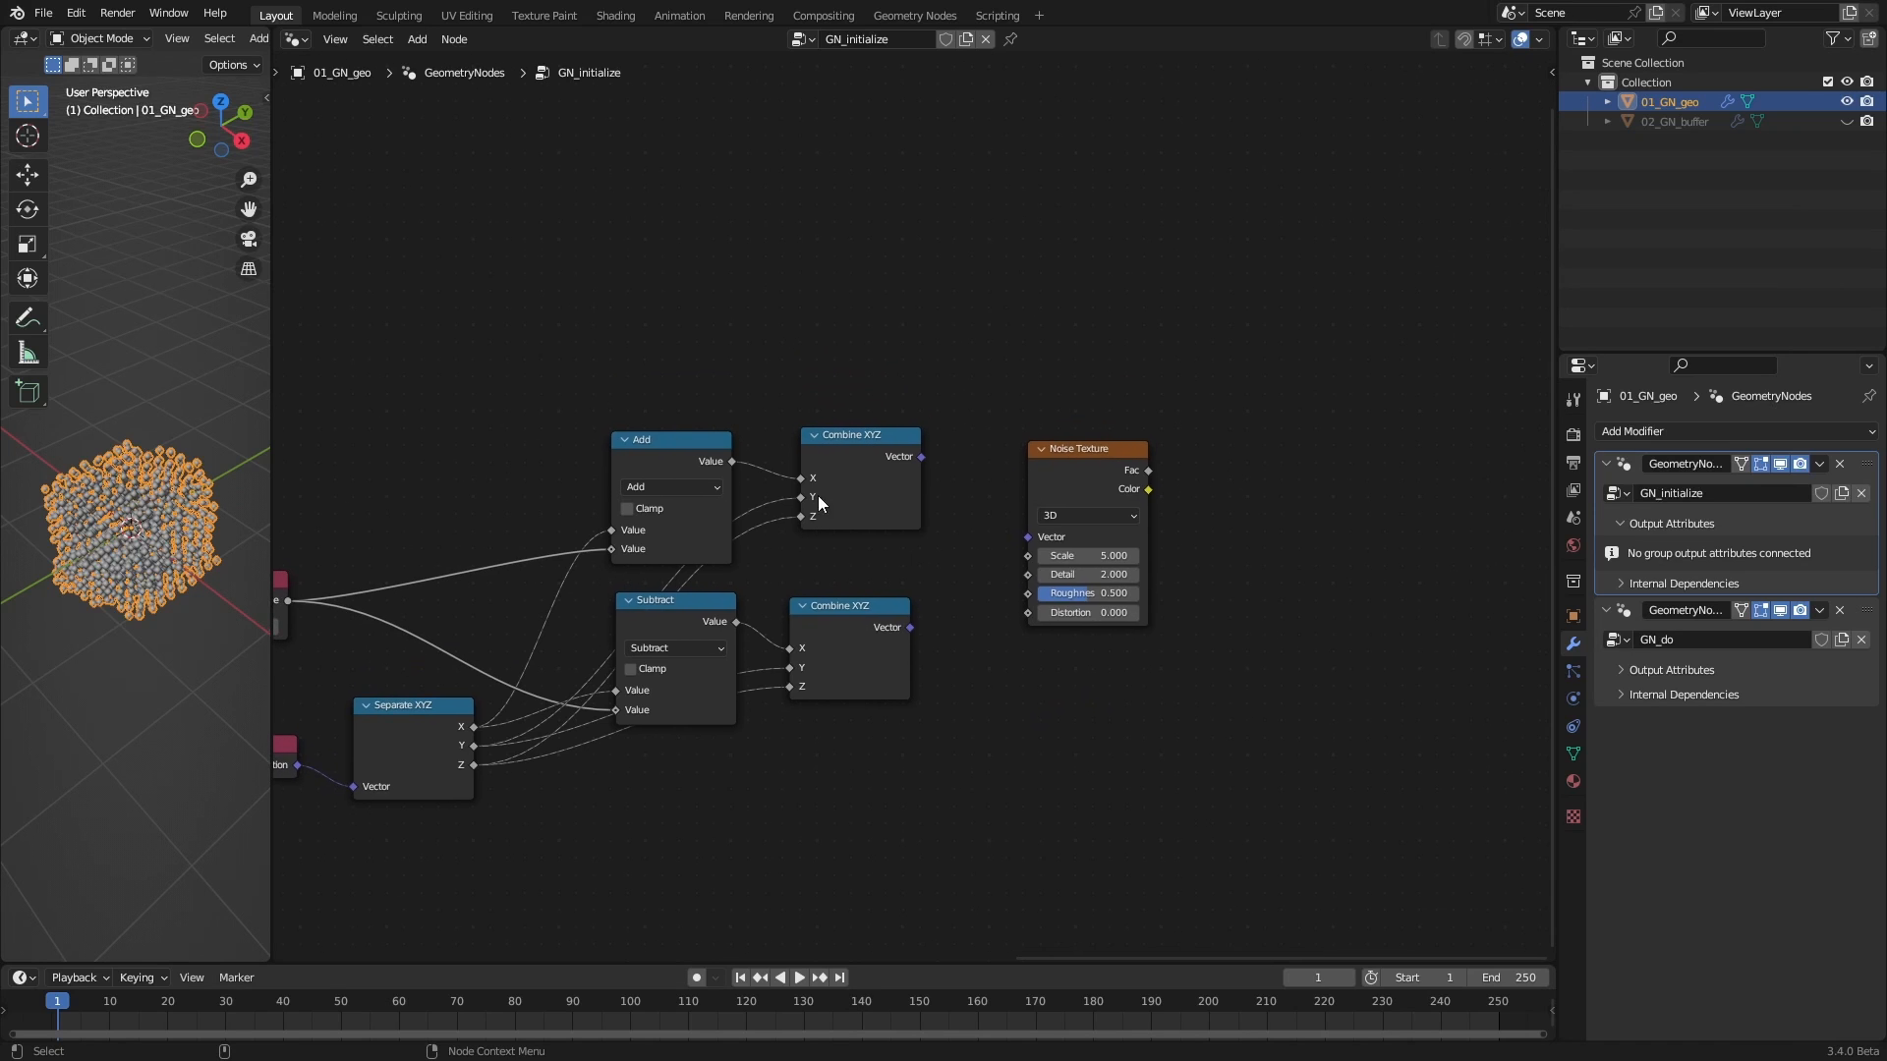
{"action": "middle_click_drag", "start_coordinate": [1034, 653], "coordinate": [1011, 758]}
{"action": "left_click_drag", "start_coordinate": [1051, 553], "coordinate": [1047, 257]}
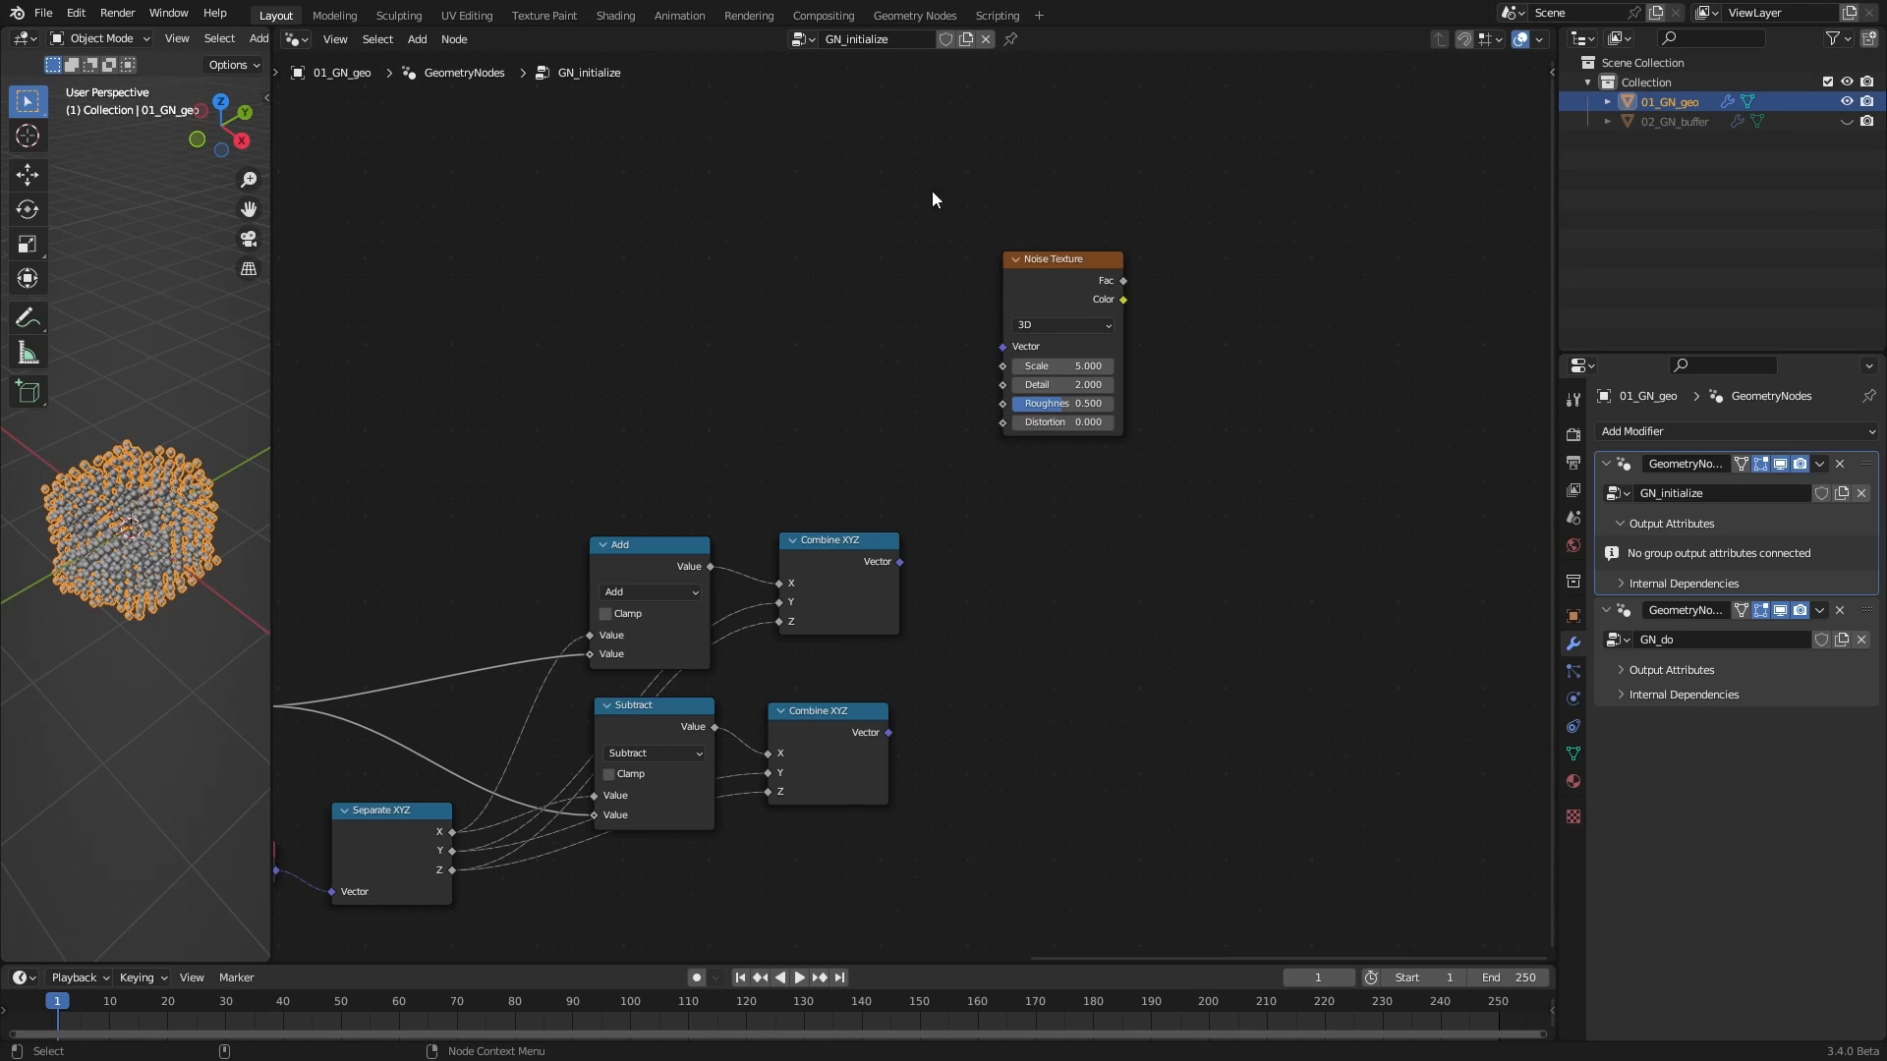
{"action": "left_click_drag", "start_coordinate": [933, 192], "coordinate": [1224, 487]}
{"action": "left_click", "coordinate": [454, 40]}
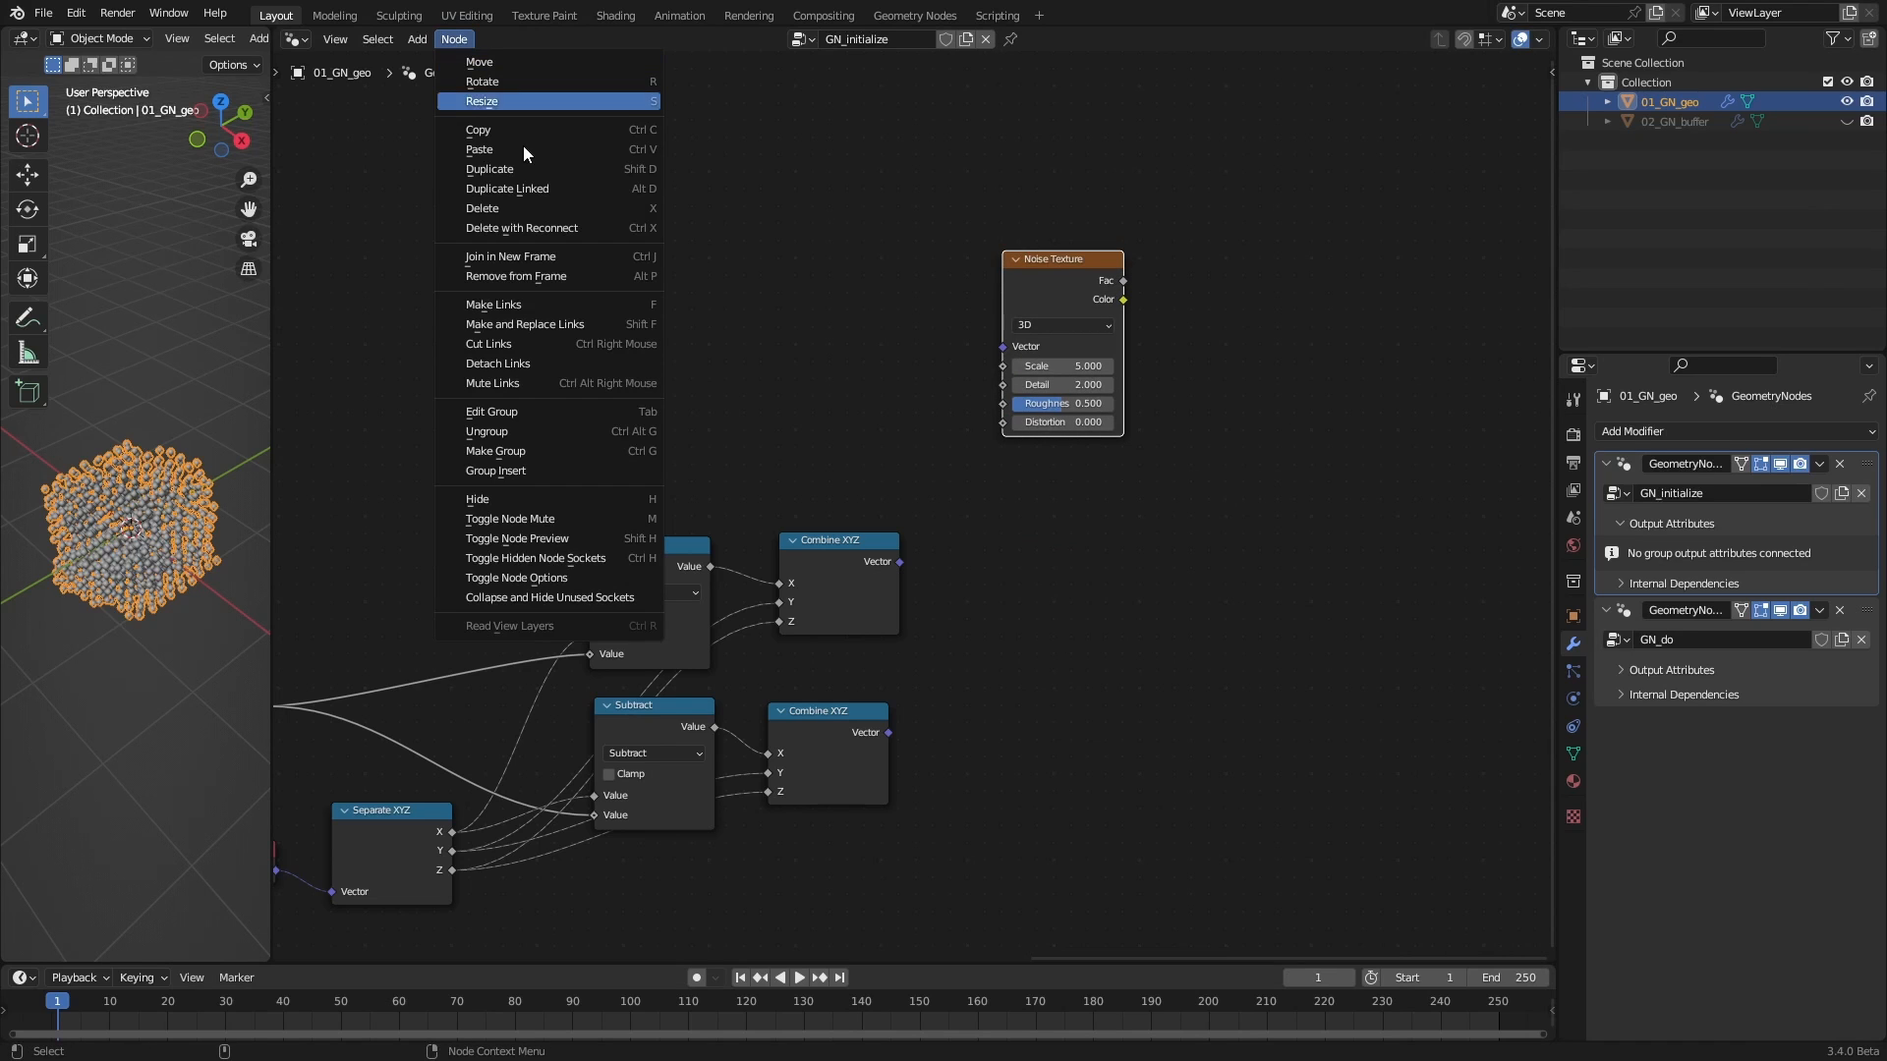
{"action": "left_click", "coordinate": [542, 450]}
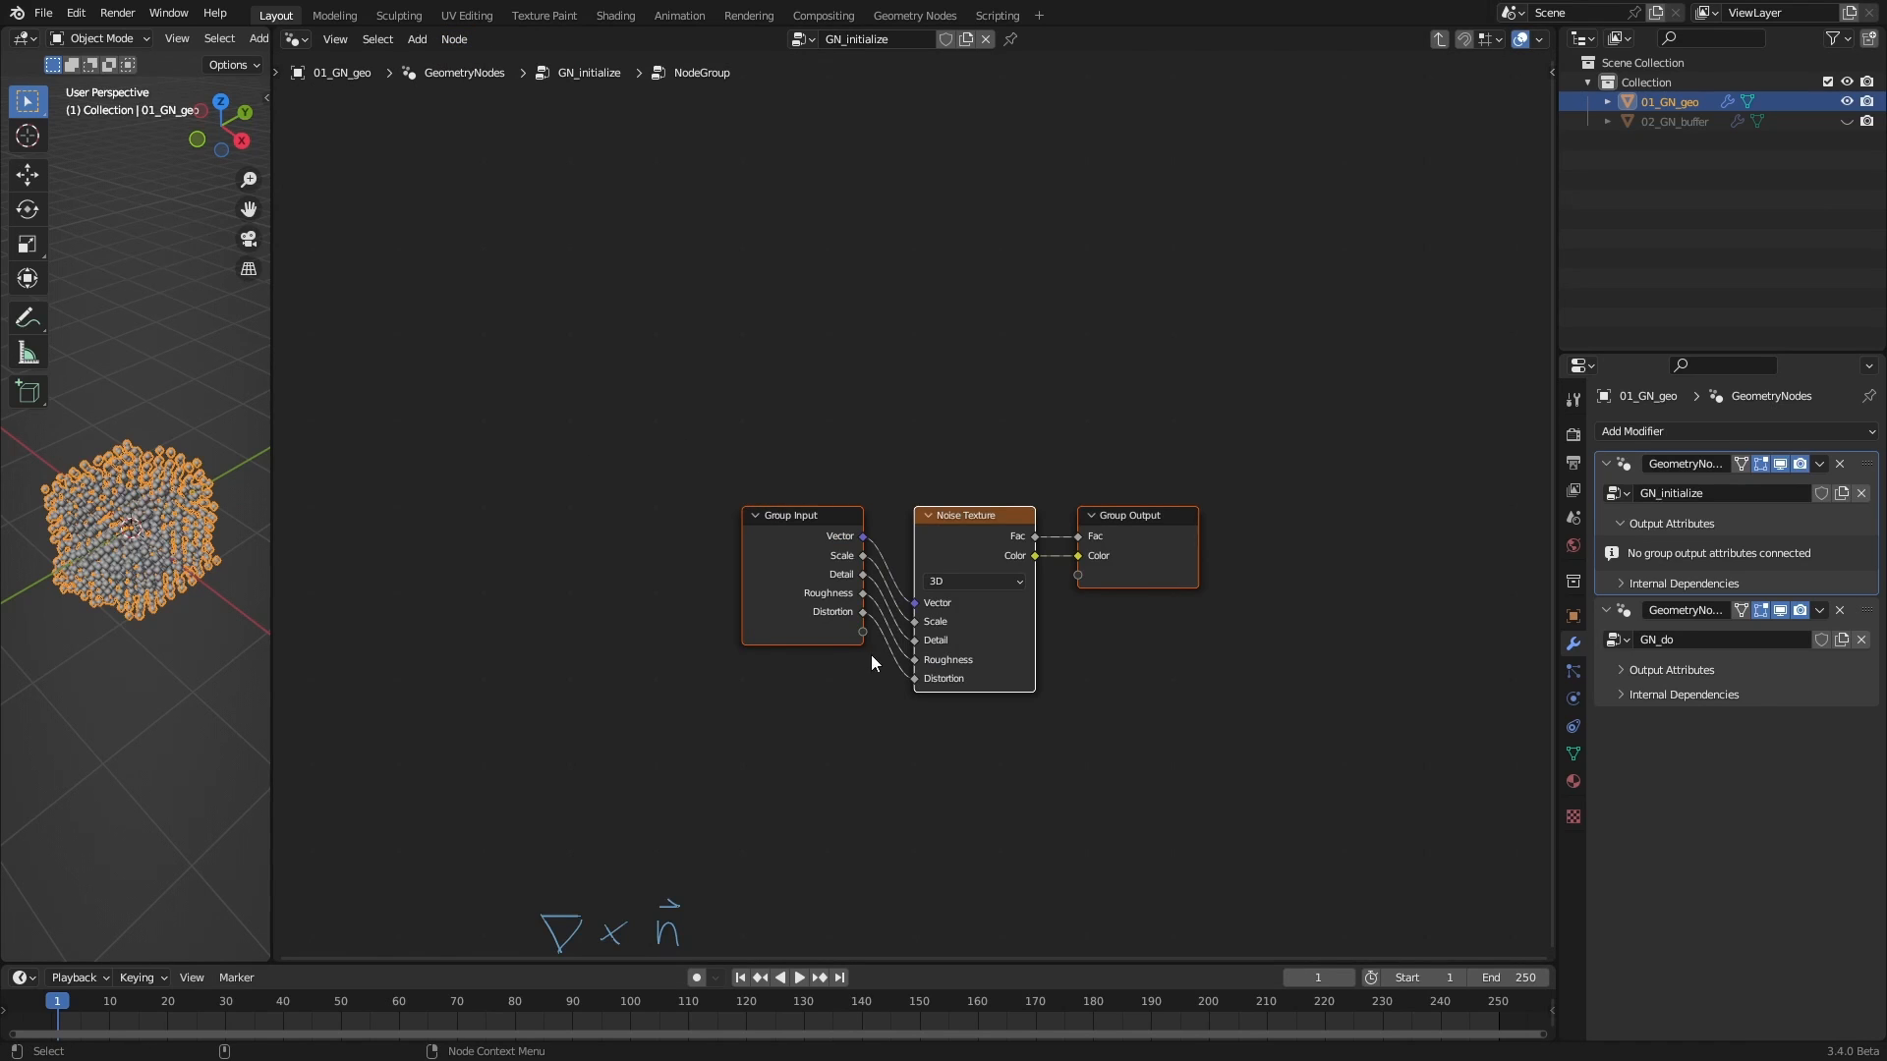
Cut the group's Scale, Detail, Roughness and Distortion links to the Noise Texture, keeping Vector, and return to the parent node tree
{"action": "scroll", "coordinate": [875, 653], "scroll_direction": "up", "scroll_amount": 5}
{"action": "middle_click_drag", "start_coordinate": [973, 623], "coordinate": [838, 505]}
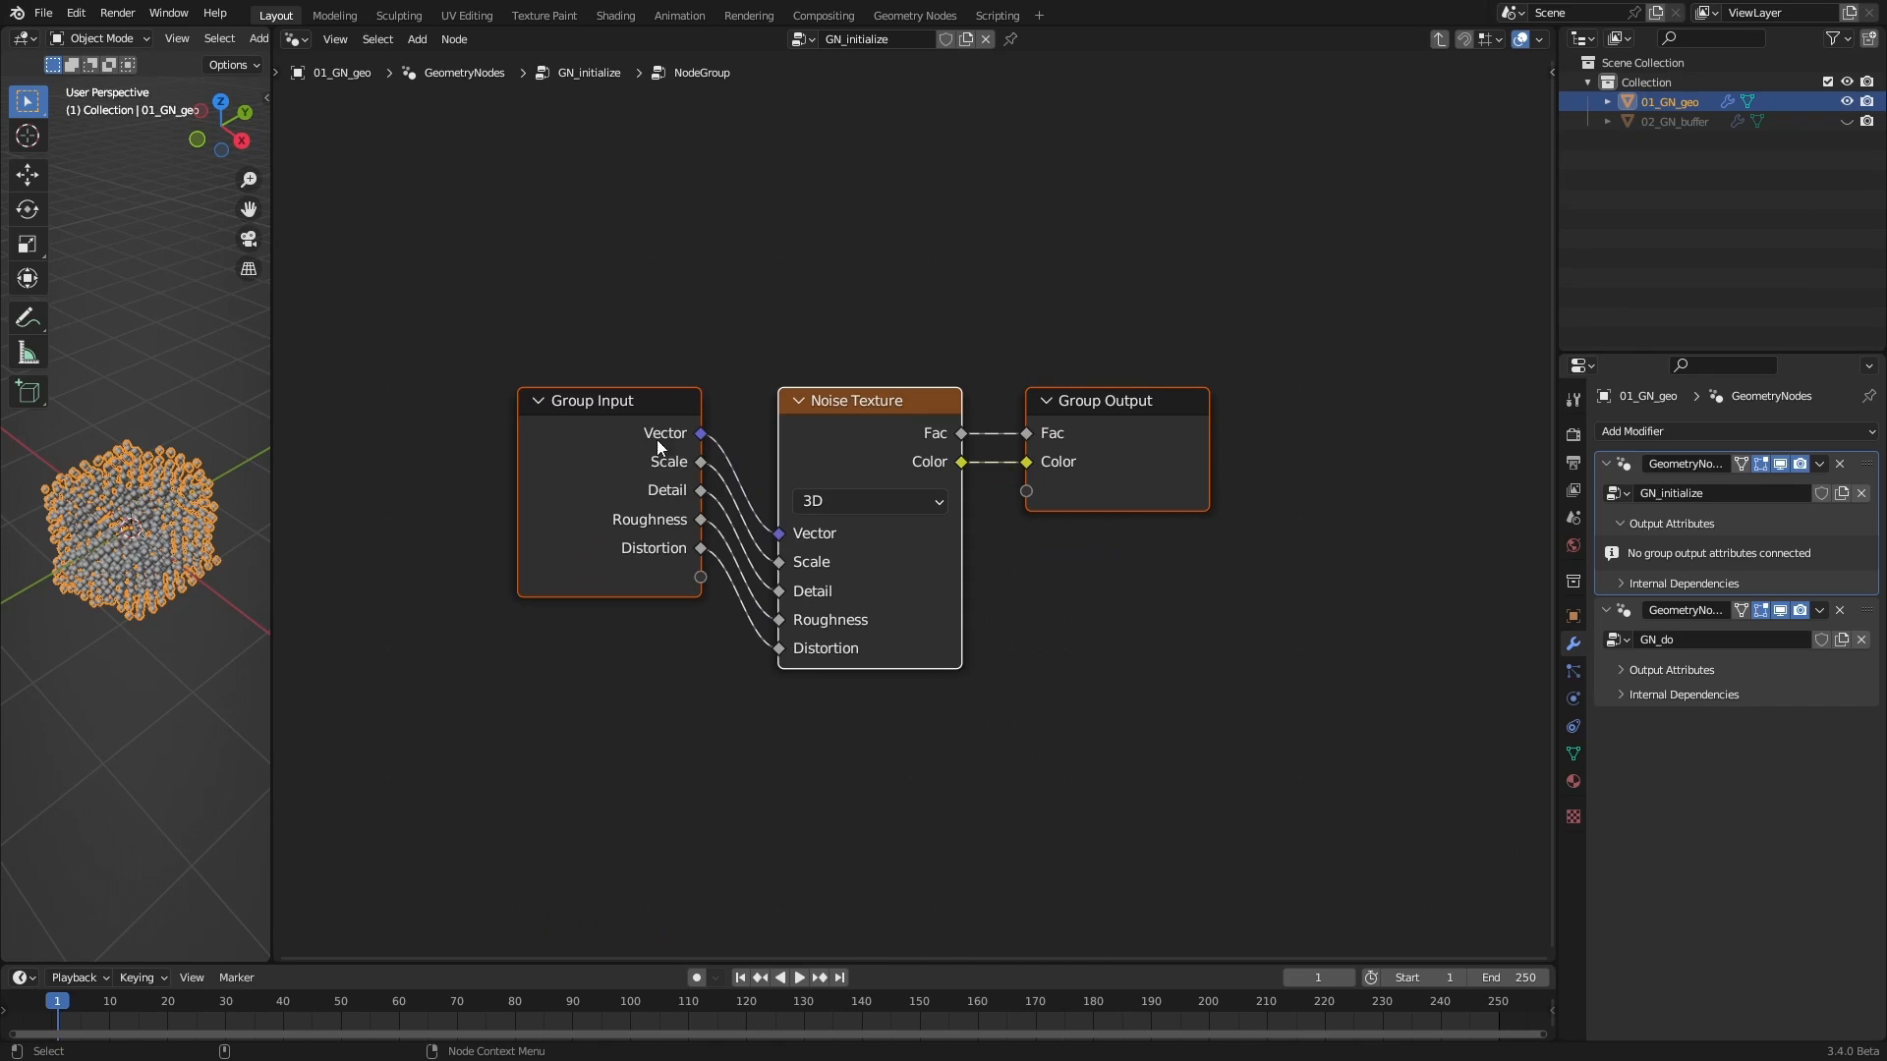
{"action": "right_click_drag", "start_coordinate": [727, 675], "coordinate": [756, 516], "text": "ctrl"}
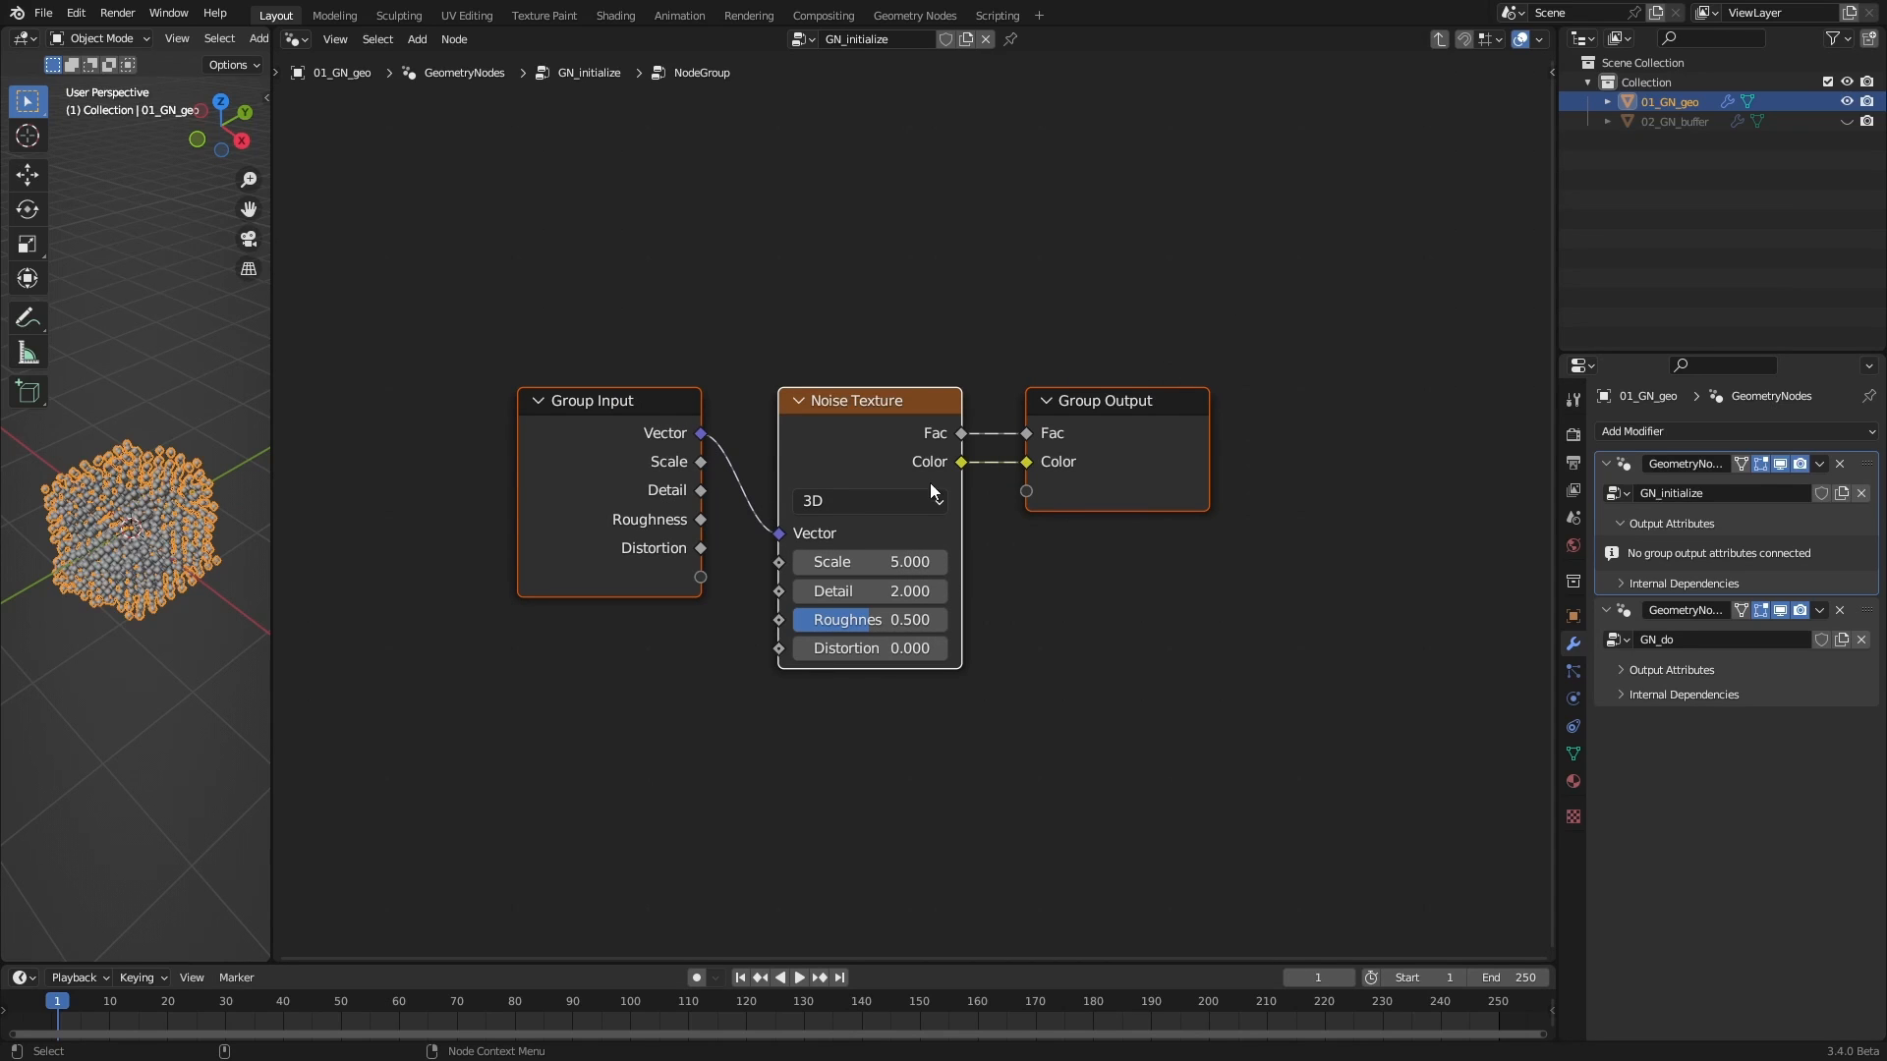
{"action": "left_click", "coordinate": [1444, 41]}
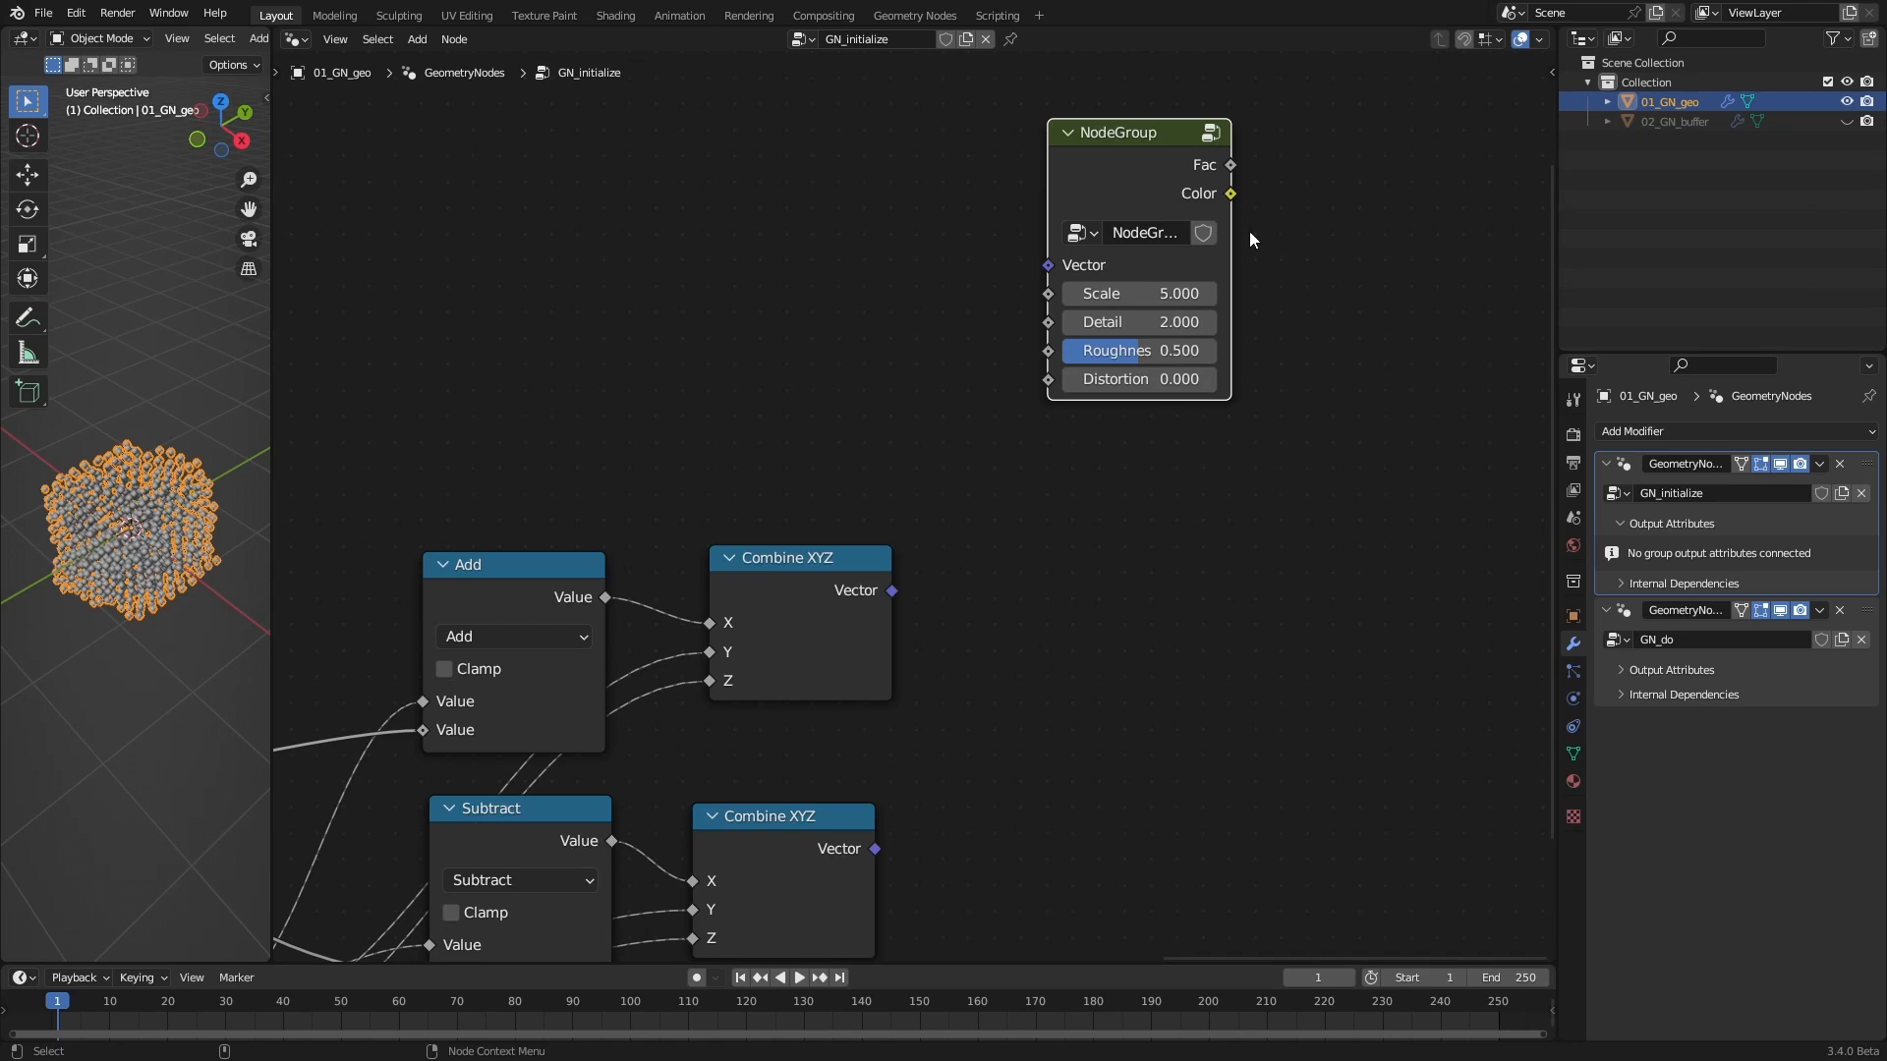
Rename the noise node group as noisetosample
{"action": "double_click", "coordinate": [1151, 234]}
{"action": "type", "text": "noise"}
{"action": "key", "text": "Return"}
{"action": "double_click", "coordinate": [1175, 237]}
{"action": "key", "text": "End"}
{"action": "type", "text": "tosample"}
{"action": "key", "text": "Return"}
Duplicate the noisetosample group and place the two copies one above the other beside the Combine XYZ nodes
{"action": "scroll", "coordinate": [1038, 356], "scroll_direction": "down", "scroll_amount": 2}
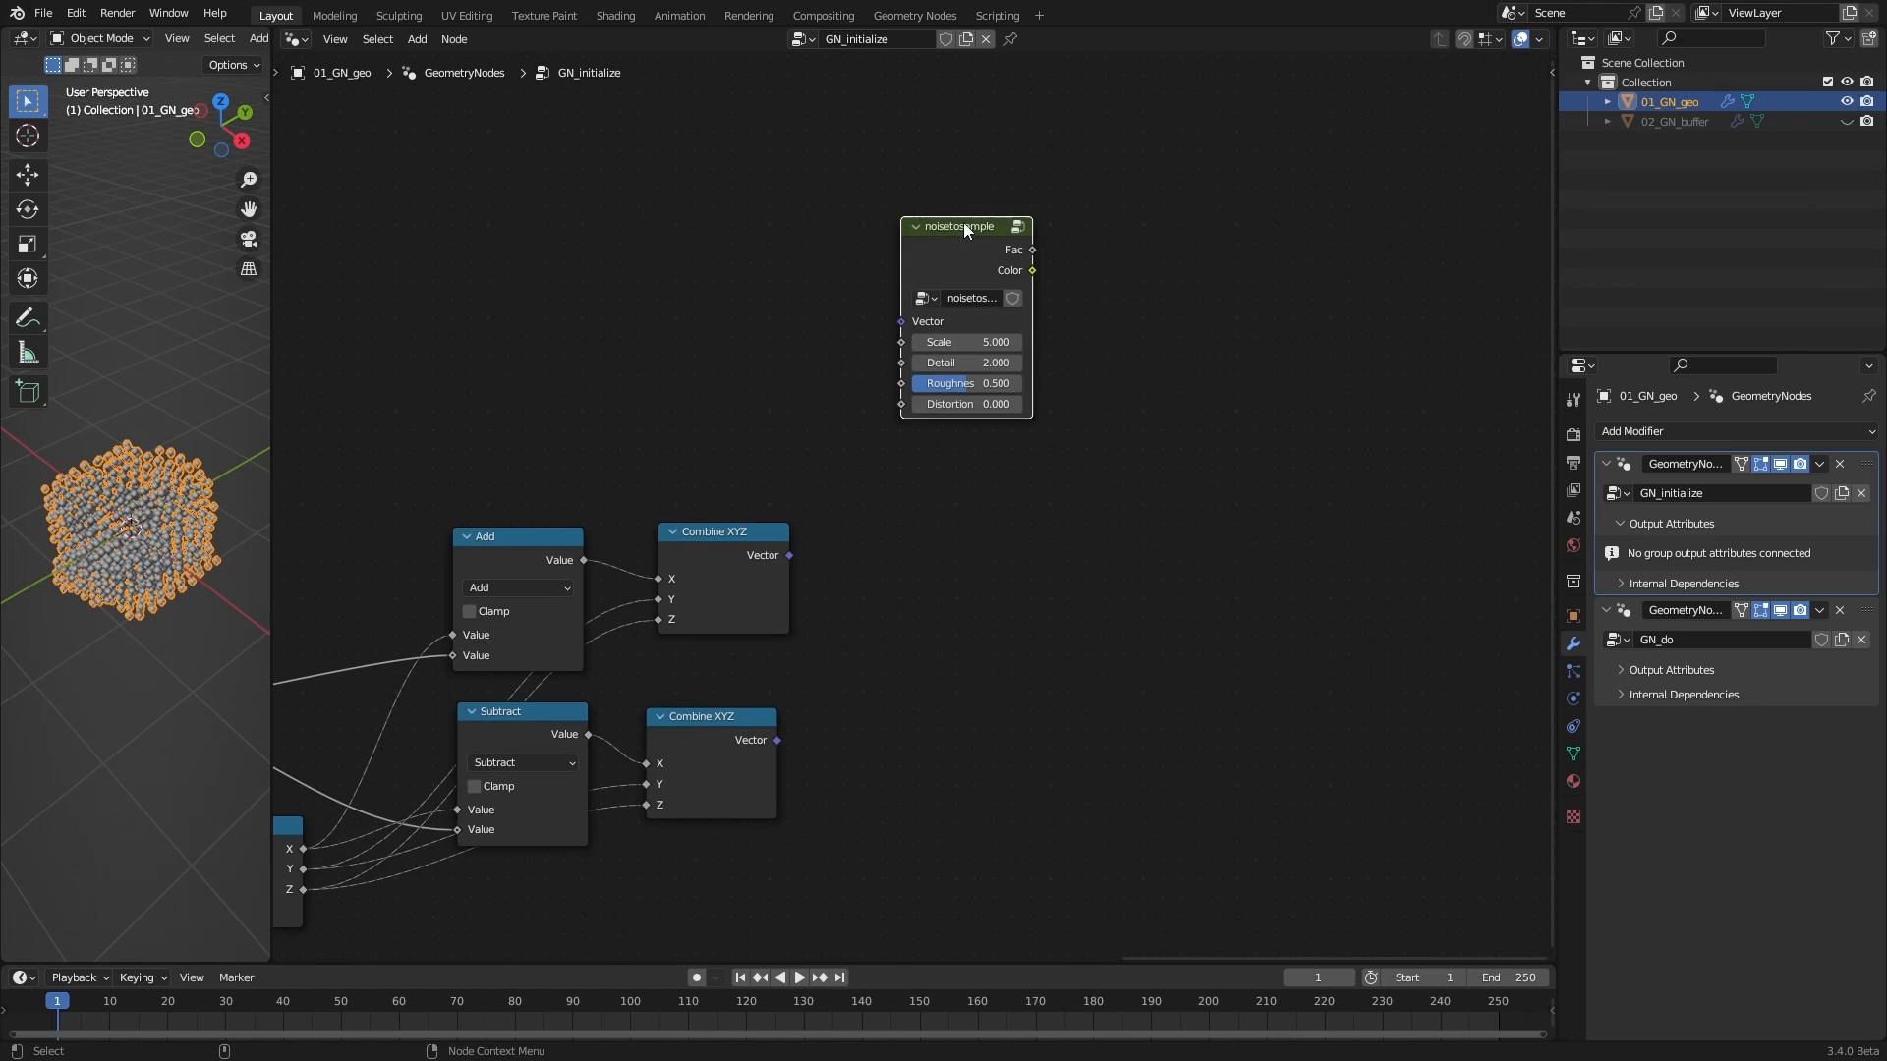
{"action": "key", "text": "shift+d"}
{"action": "left_click", "coordinate": [1169, 228]}
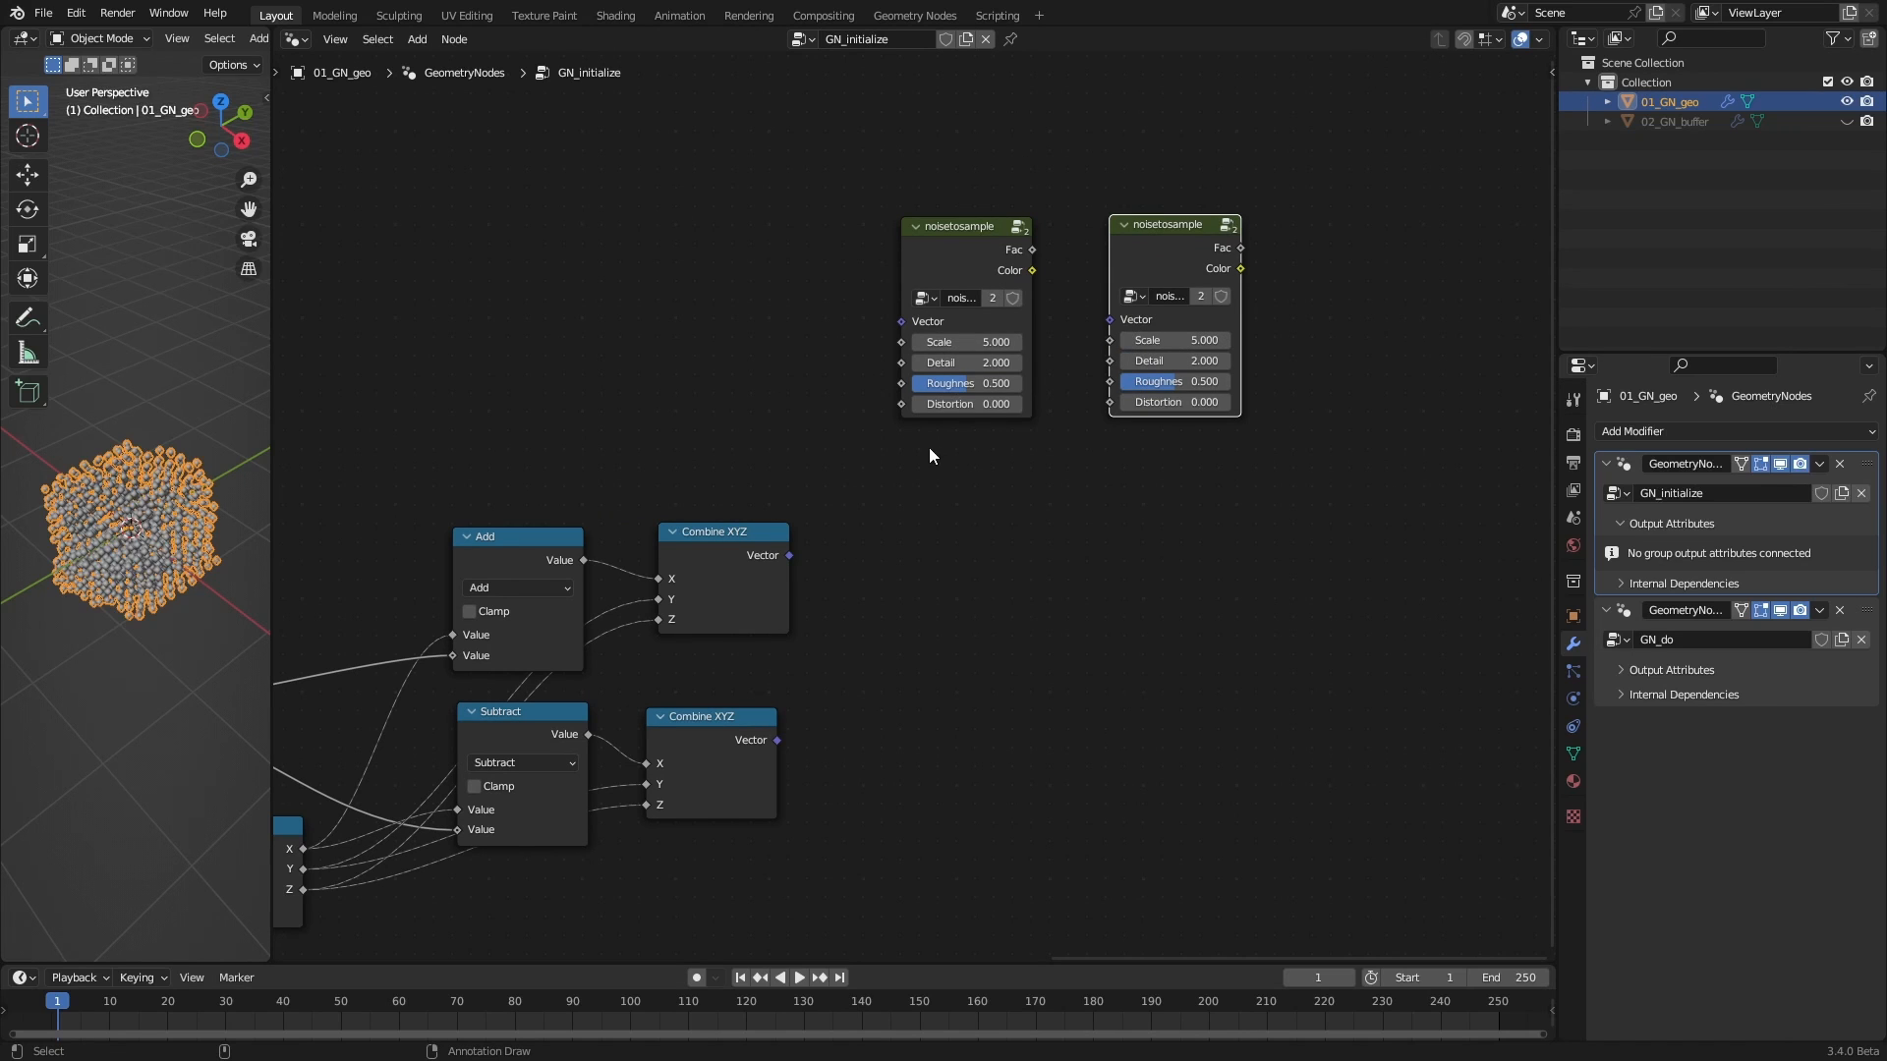
{"action": "left_click_drag", "start_coordinate": [984, 227], "coordinate": [951, 426]}
{"action": "left_click_drag", "start_coordinate": [1155, 228], "coordinate": [912, 672]}
Connect each Combine XYZ node's Vector output to the adjacent noisetosample group's Vector input and tidy the groups' positions
{"action": "left_click_drag", "start_coordinate": [786, 555], "coordinate": [869, 520]}
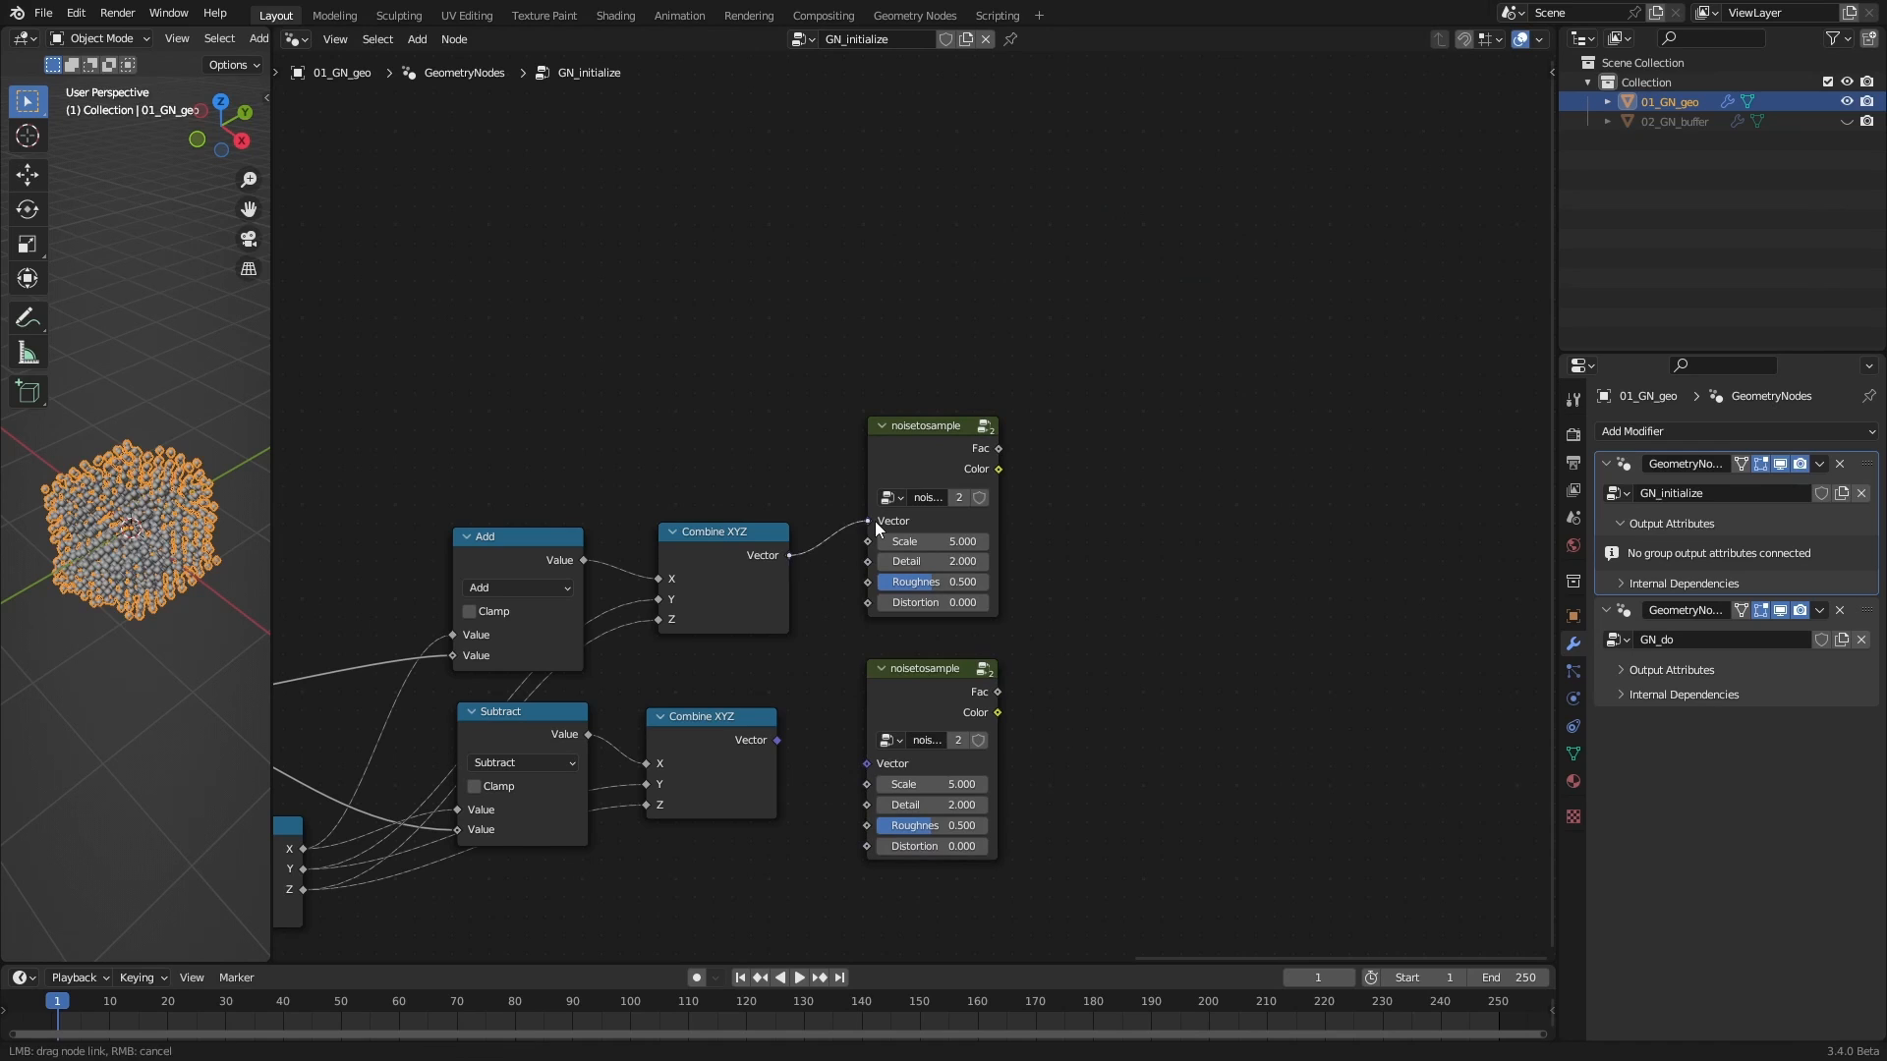
{"action": "left_click_drag", "start_coordinate": [778, 741], "coordinate": [869, 764]}
{"action": "left_click_drag", "start_coordinate": [934, 674], "coordinate": [933, 676]}
{"action": "left_click_drag", "start_coordinate": [922, 432], "coordinate": [917, 433]}
{"action": "left_click", "coordinate": [1196, 636]}
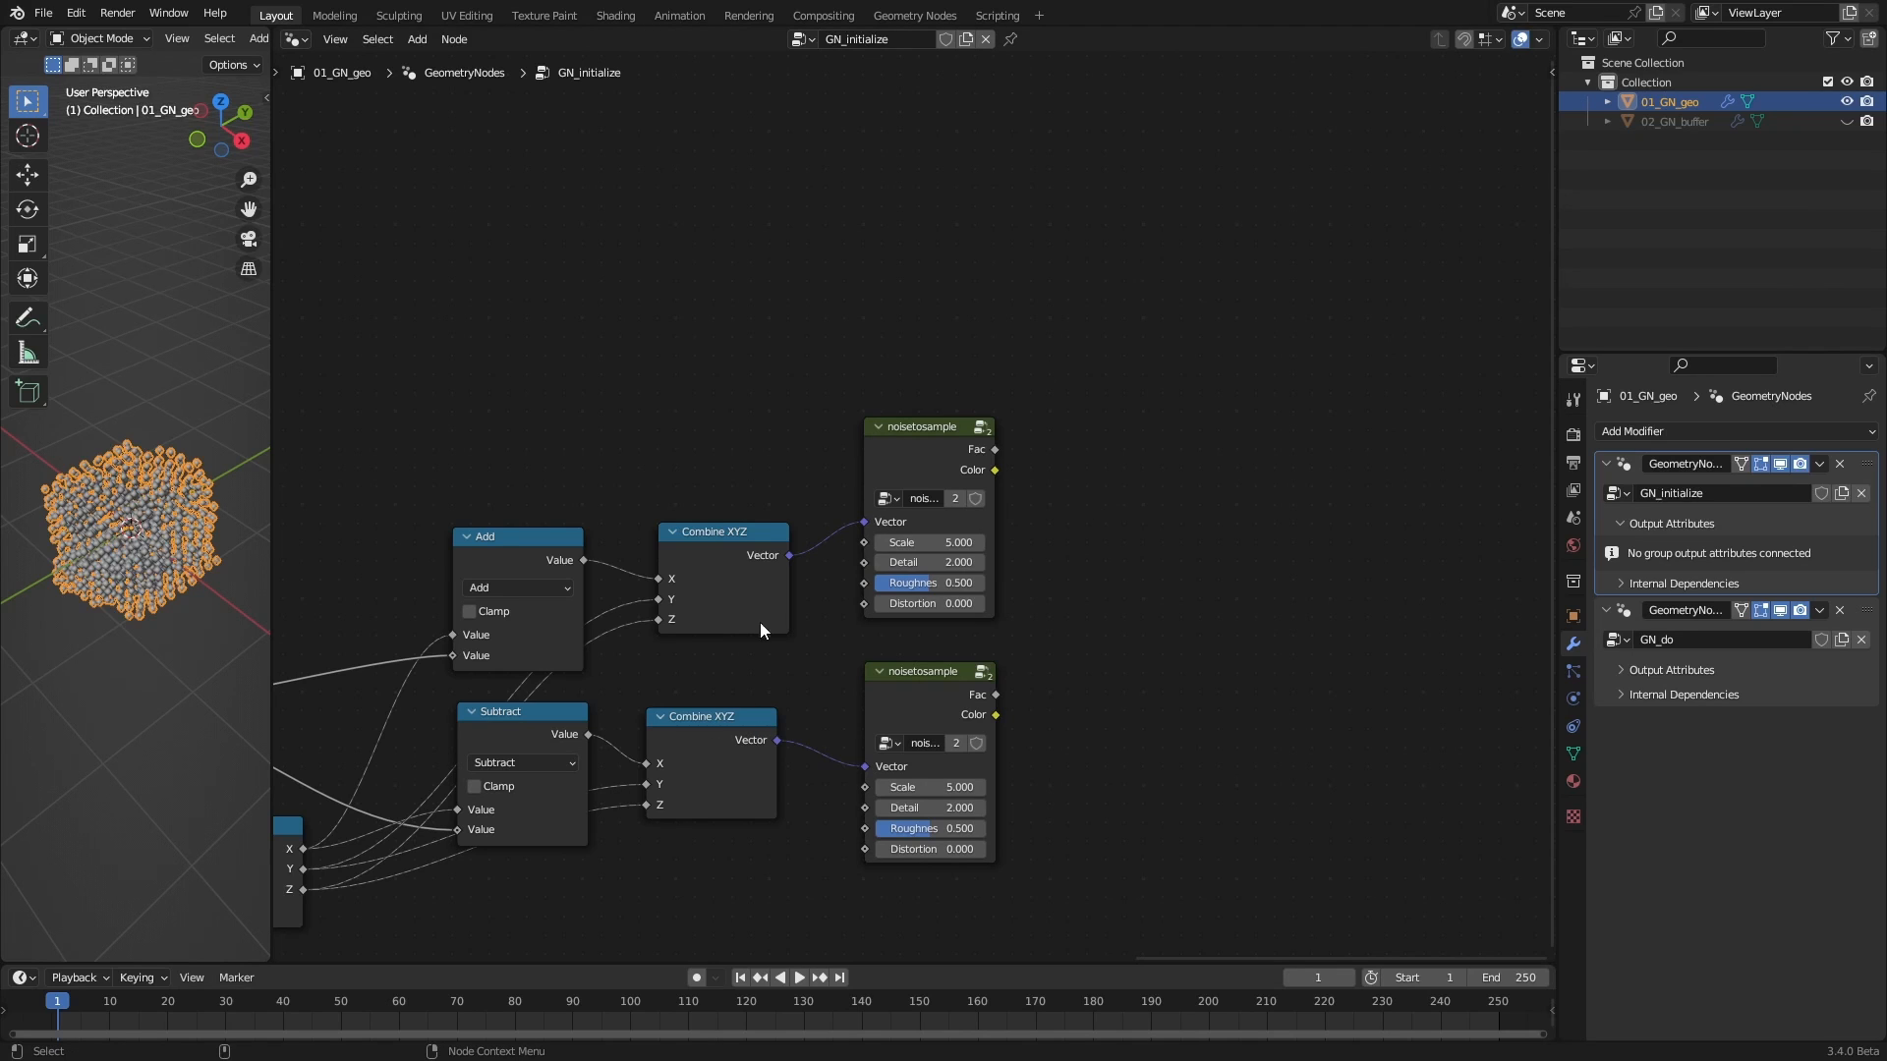
Add a Frame node and place it around the upper edge of the Add node
{"action": "scroll", "coordinate": [1167, 717], "scroll_direction": "down", "scroll_amount": 2}
{"action": "middle_click_drag", "start_coordinate": [1167, 717], "coordinate": [1205, 514]}
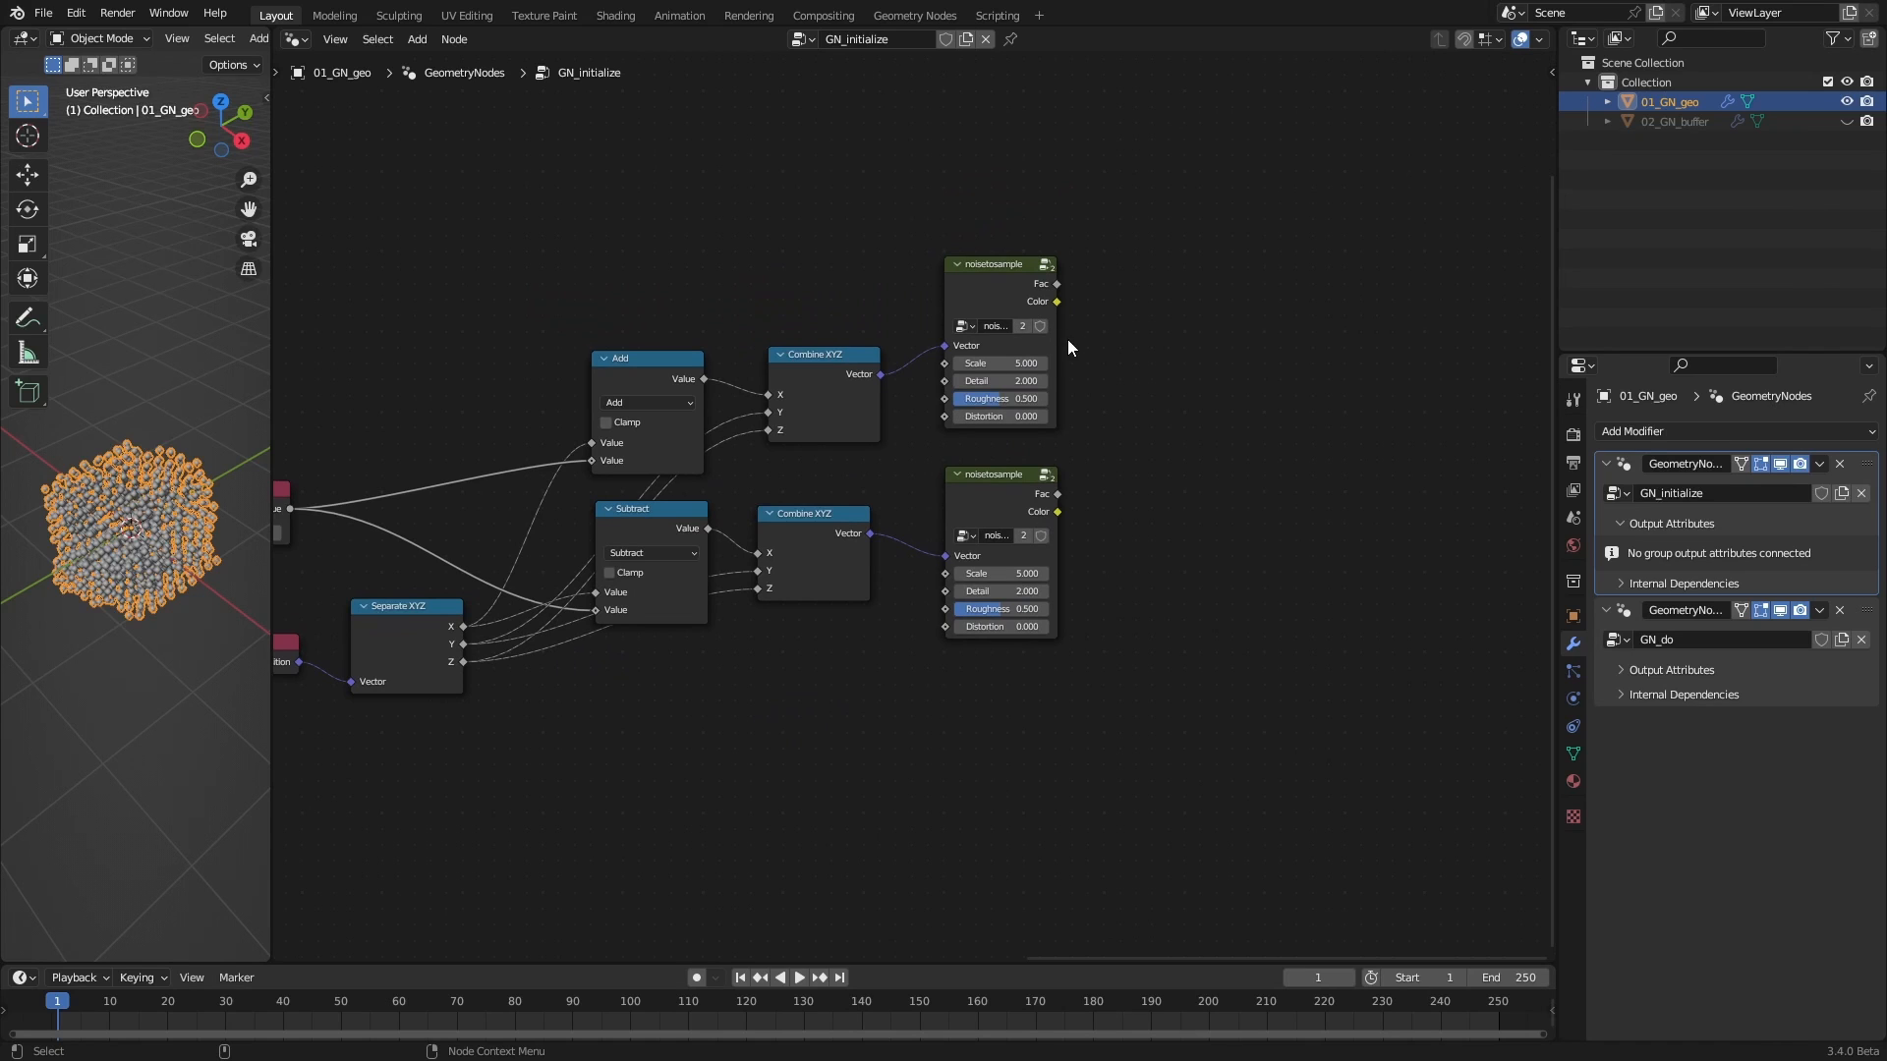
{"action": "middle_click_drag", "start_coordinate": [725, 745], "coordinate": [839, 742]}
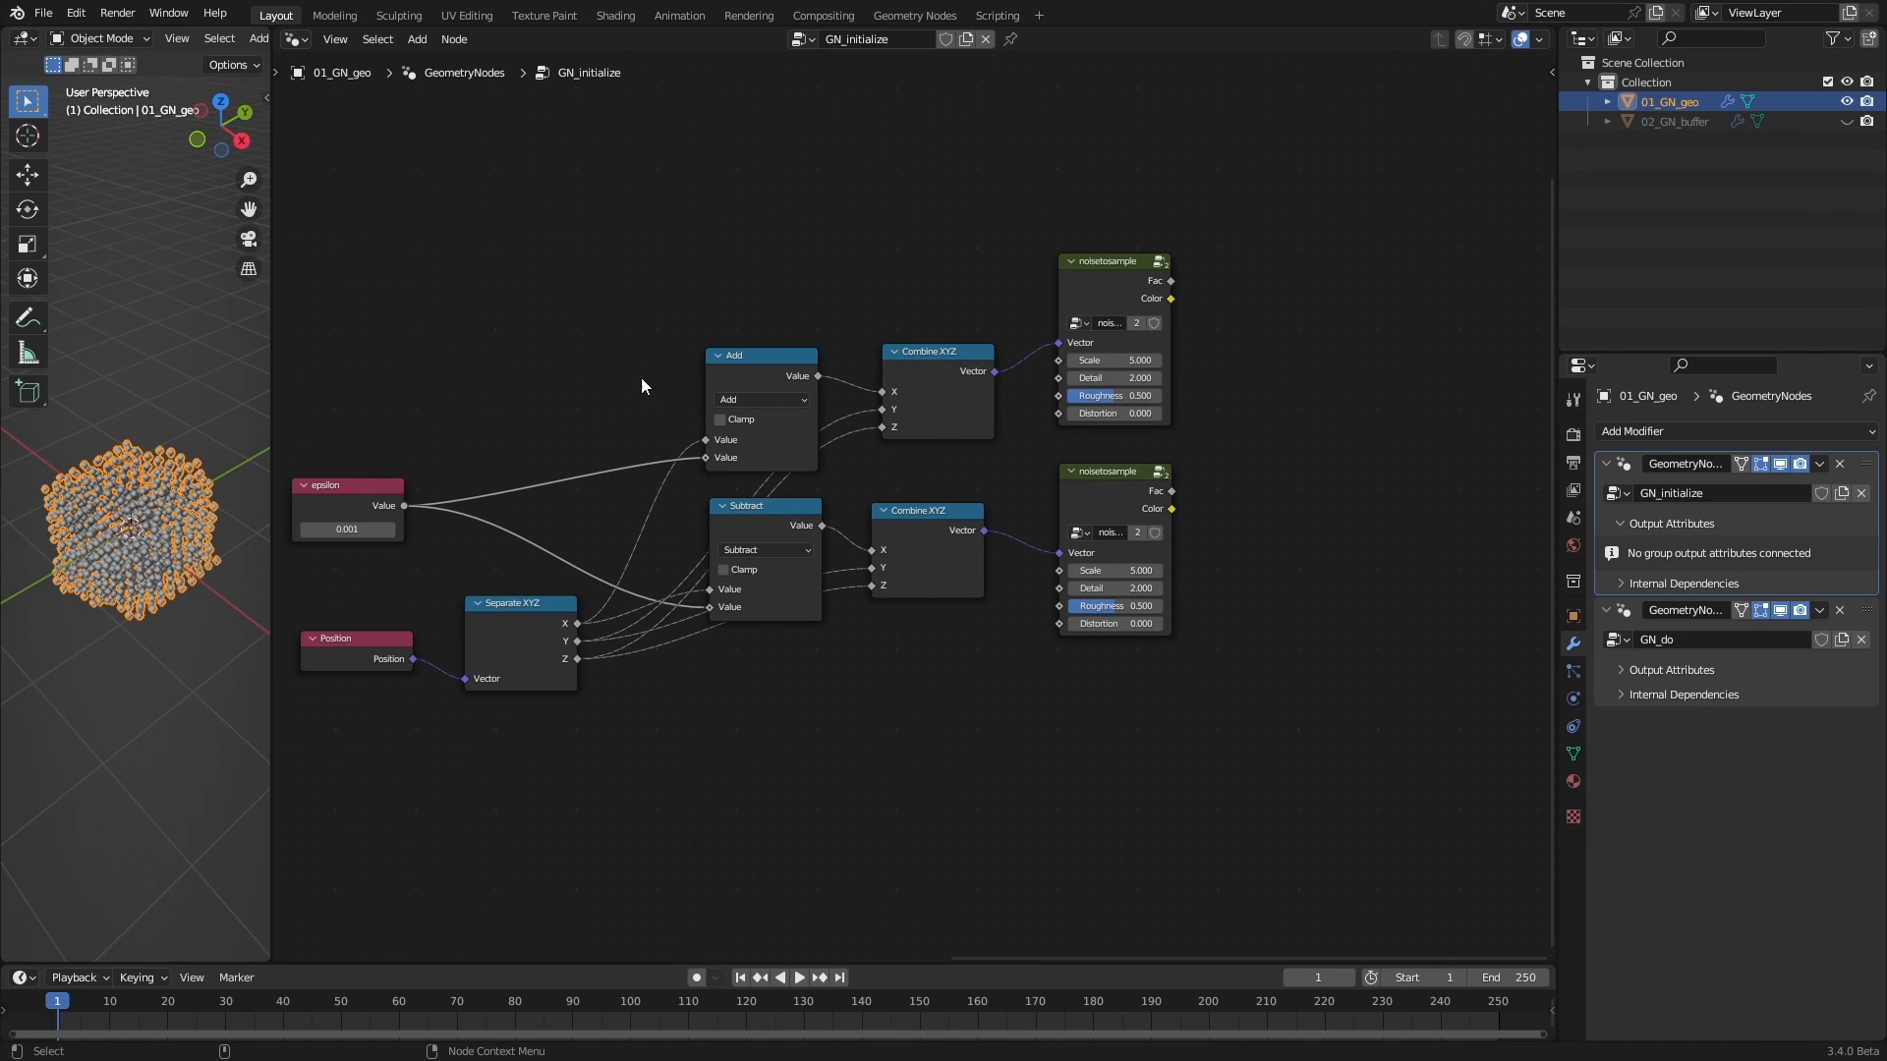
{"action": "left_click_drag", "start_coordinate": [648, 282], "coordinate": [1008, 654]}
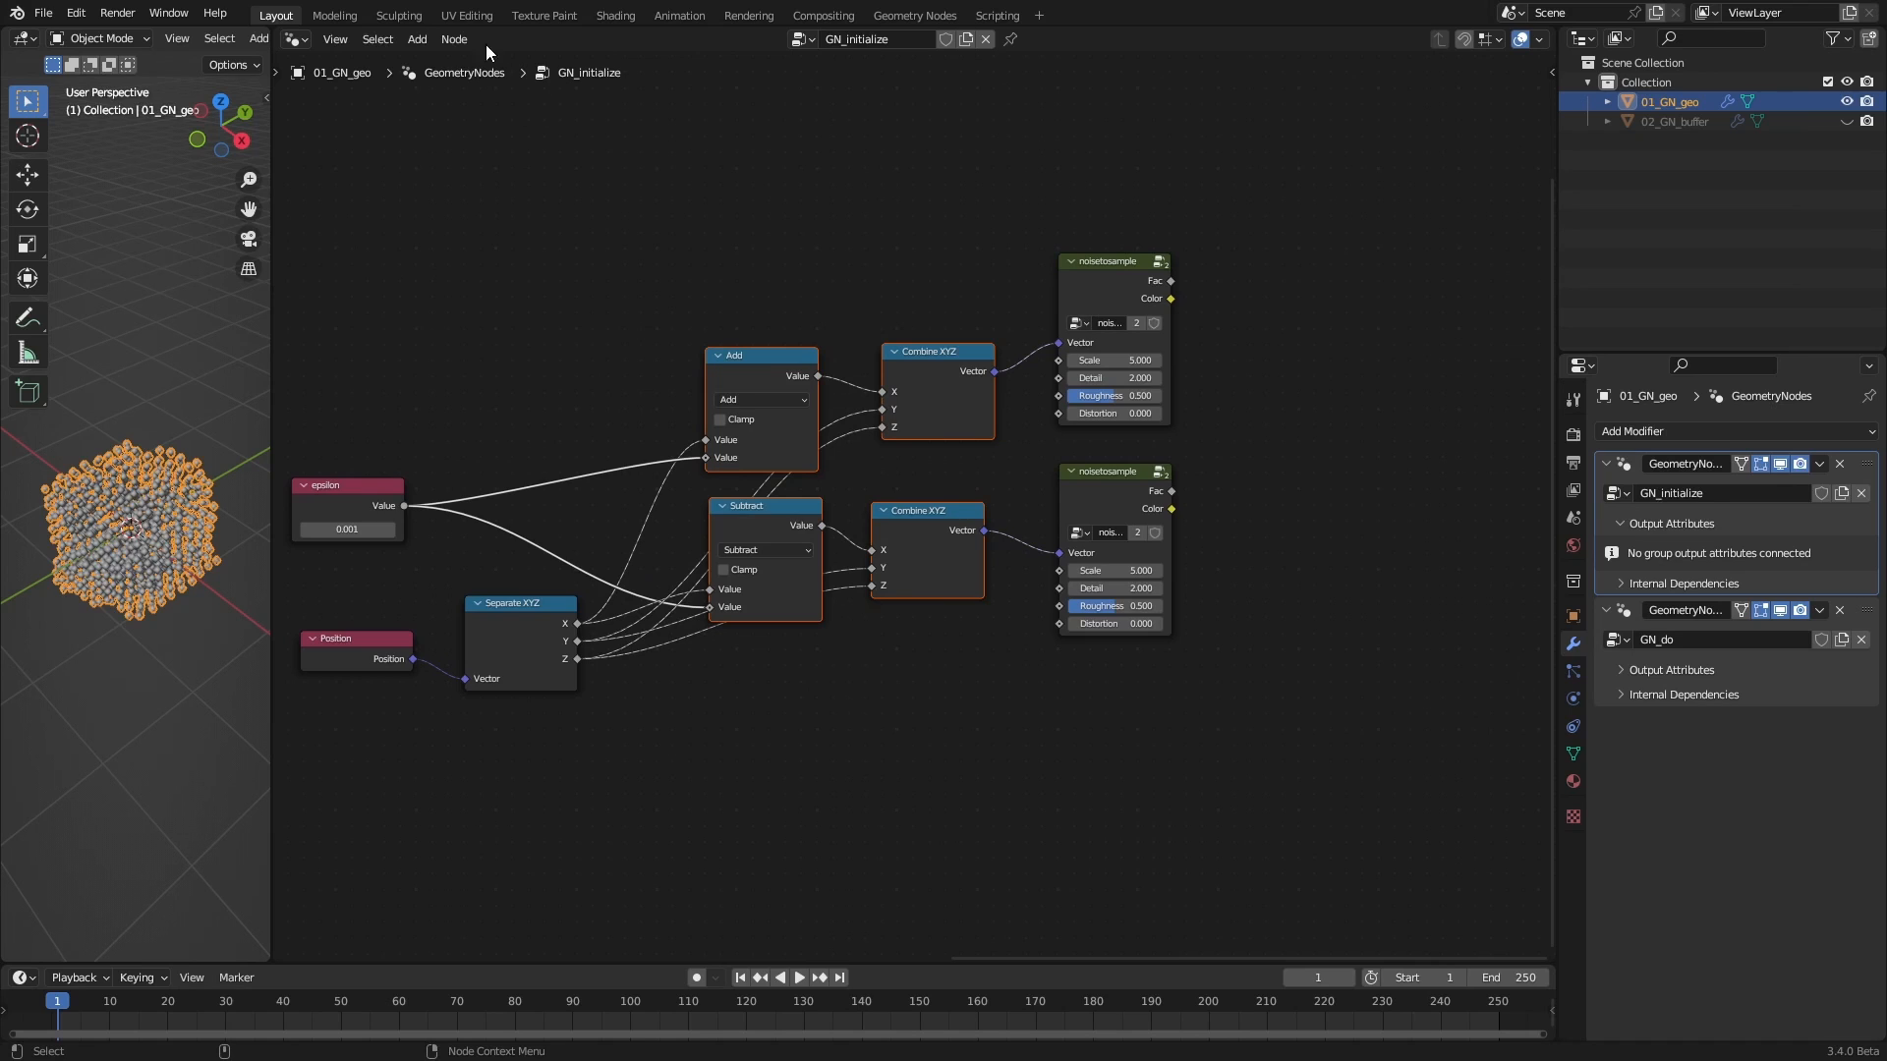
{"action": "key", "text": "shift+a"}
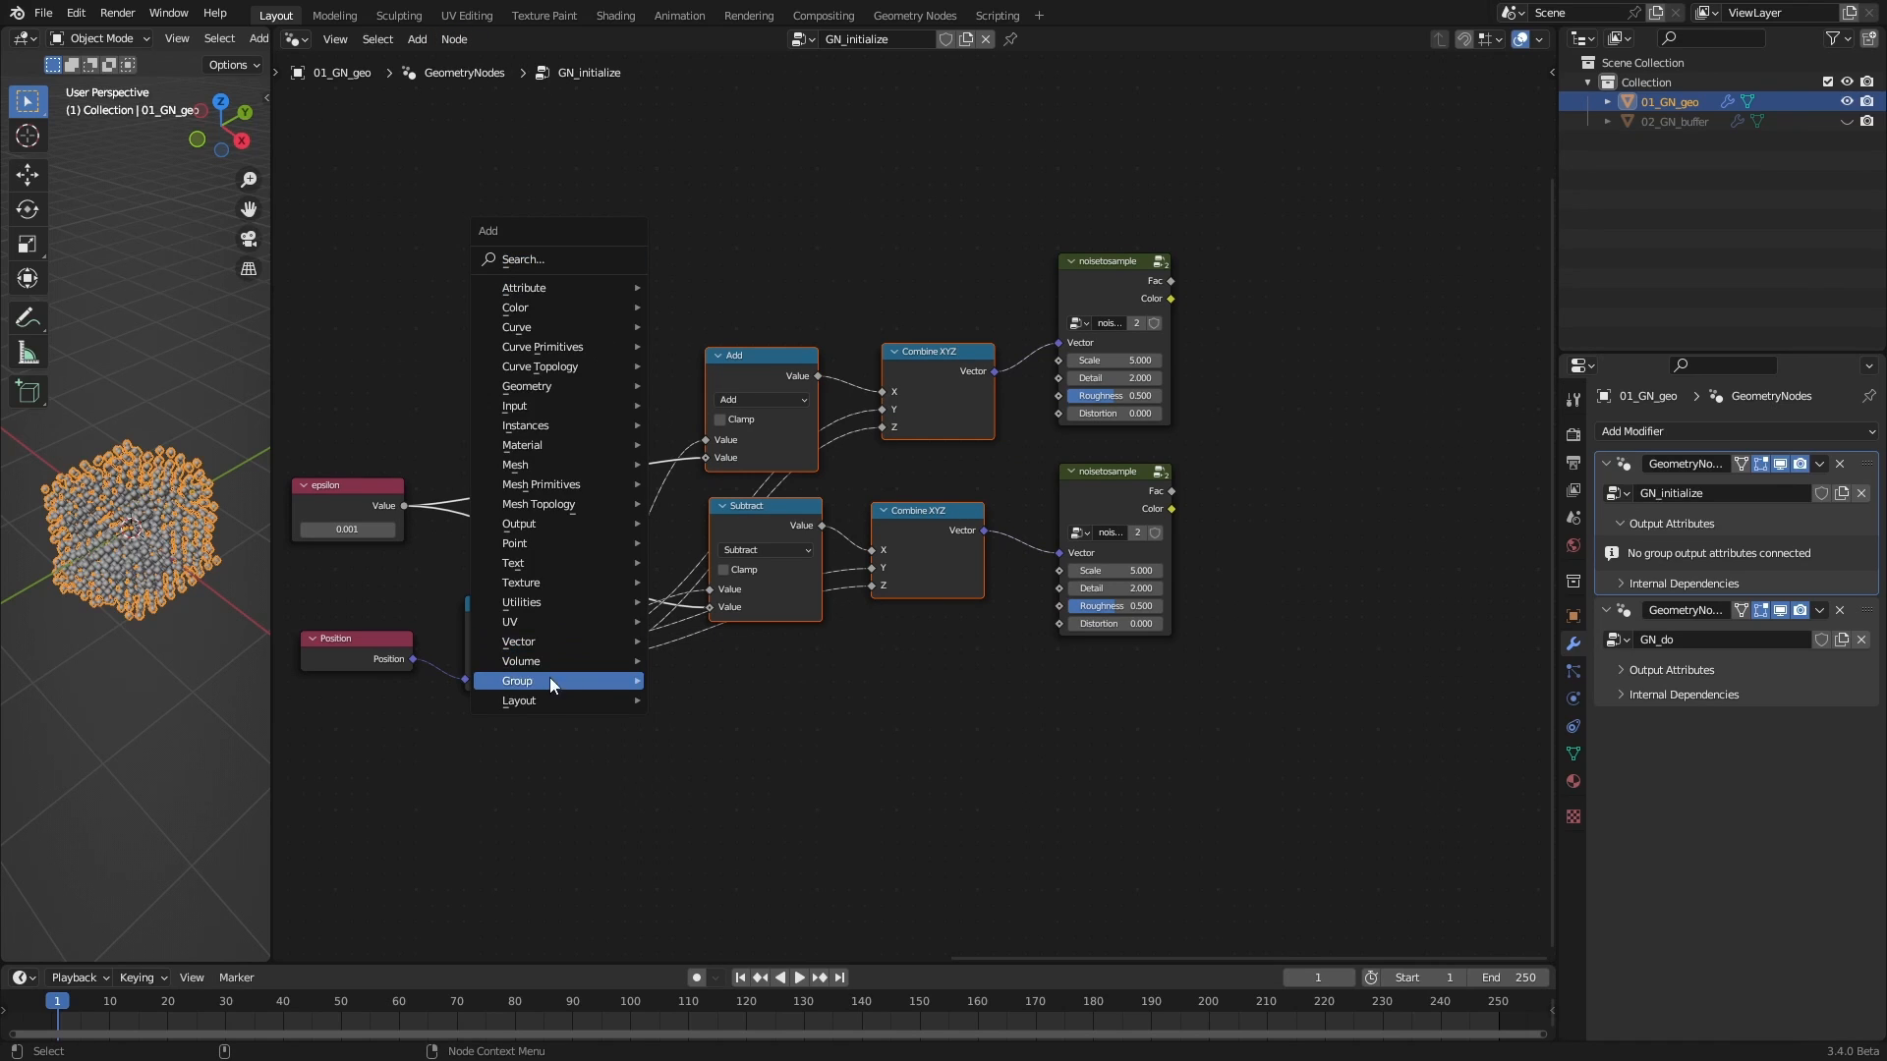
{"action": "mouse_move", "coordinate": [540, 700]}
{"action": "left_click", "coordinate": [700, 695]}
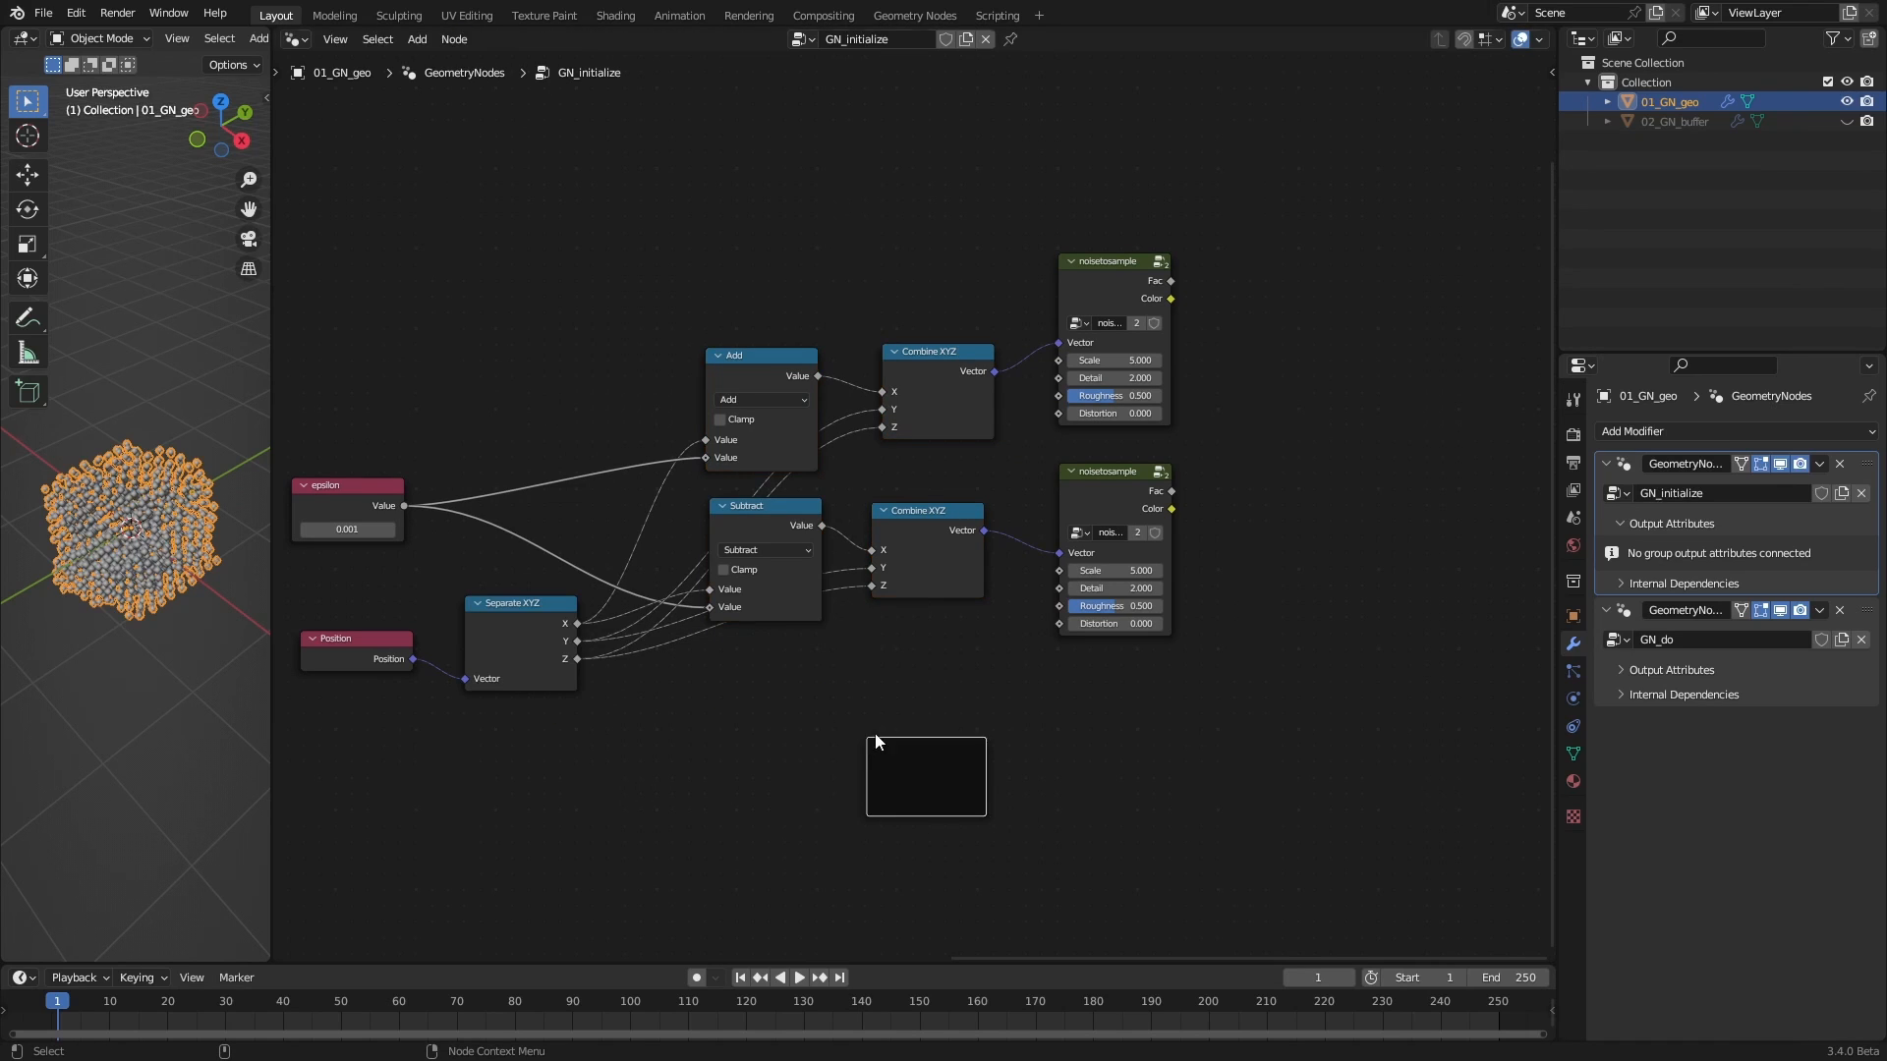
{"action": "left_click_drag", "start_coordinate": [924, 765], "coordinate": [725, 353]}
{"action": "left_click_drag", "start_coordinate": [890, 740], "coordinate": [684, 292]}
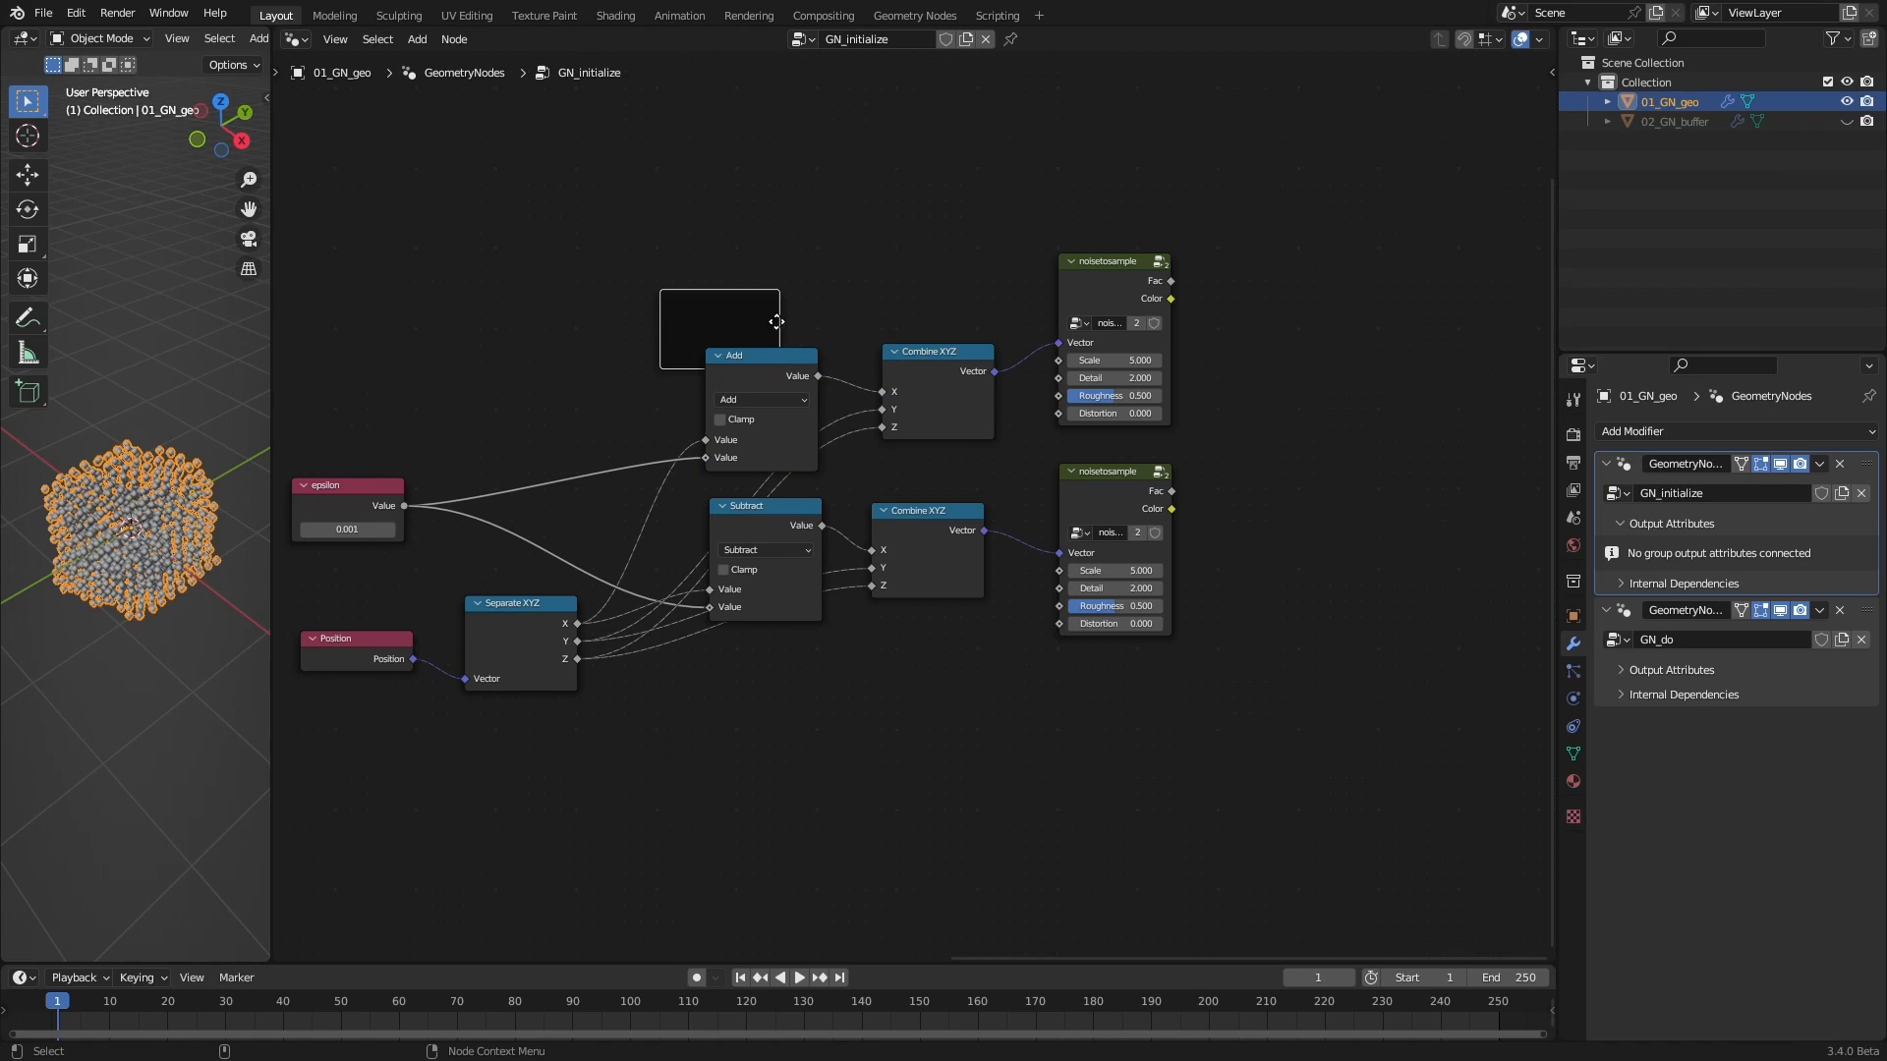
Move the Add, Subtract and both Combine XYZ nodes together into the new frame
{"action": "left_click", "coordinate": [784, 354]}
{"action": "left_click", "coordinate": [921, 357], "text": "shift"}
{"action": "left_click", "coordinate": [807, 512], "text": "shift"}
{"action": "left_click", "coordinate": [912, 513], "text": "shift"}
{"action": "left_click_drag", "start_coordinate": [747, 357], "coordinate": [695, 321]}
{"action": "left_click", "coordinate": [797, 301]}
Label the frame X and shift it slightly towards the noisetosample groups
{"action": "key", "text": "n"}
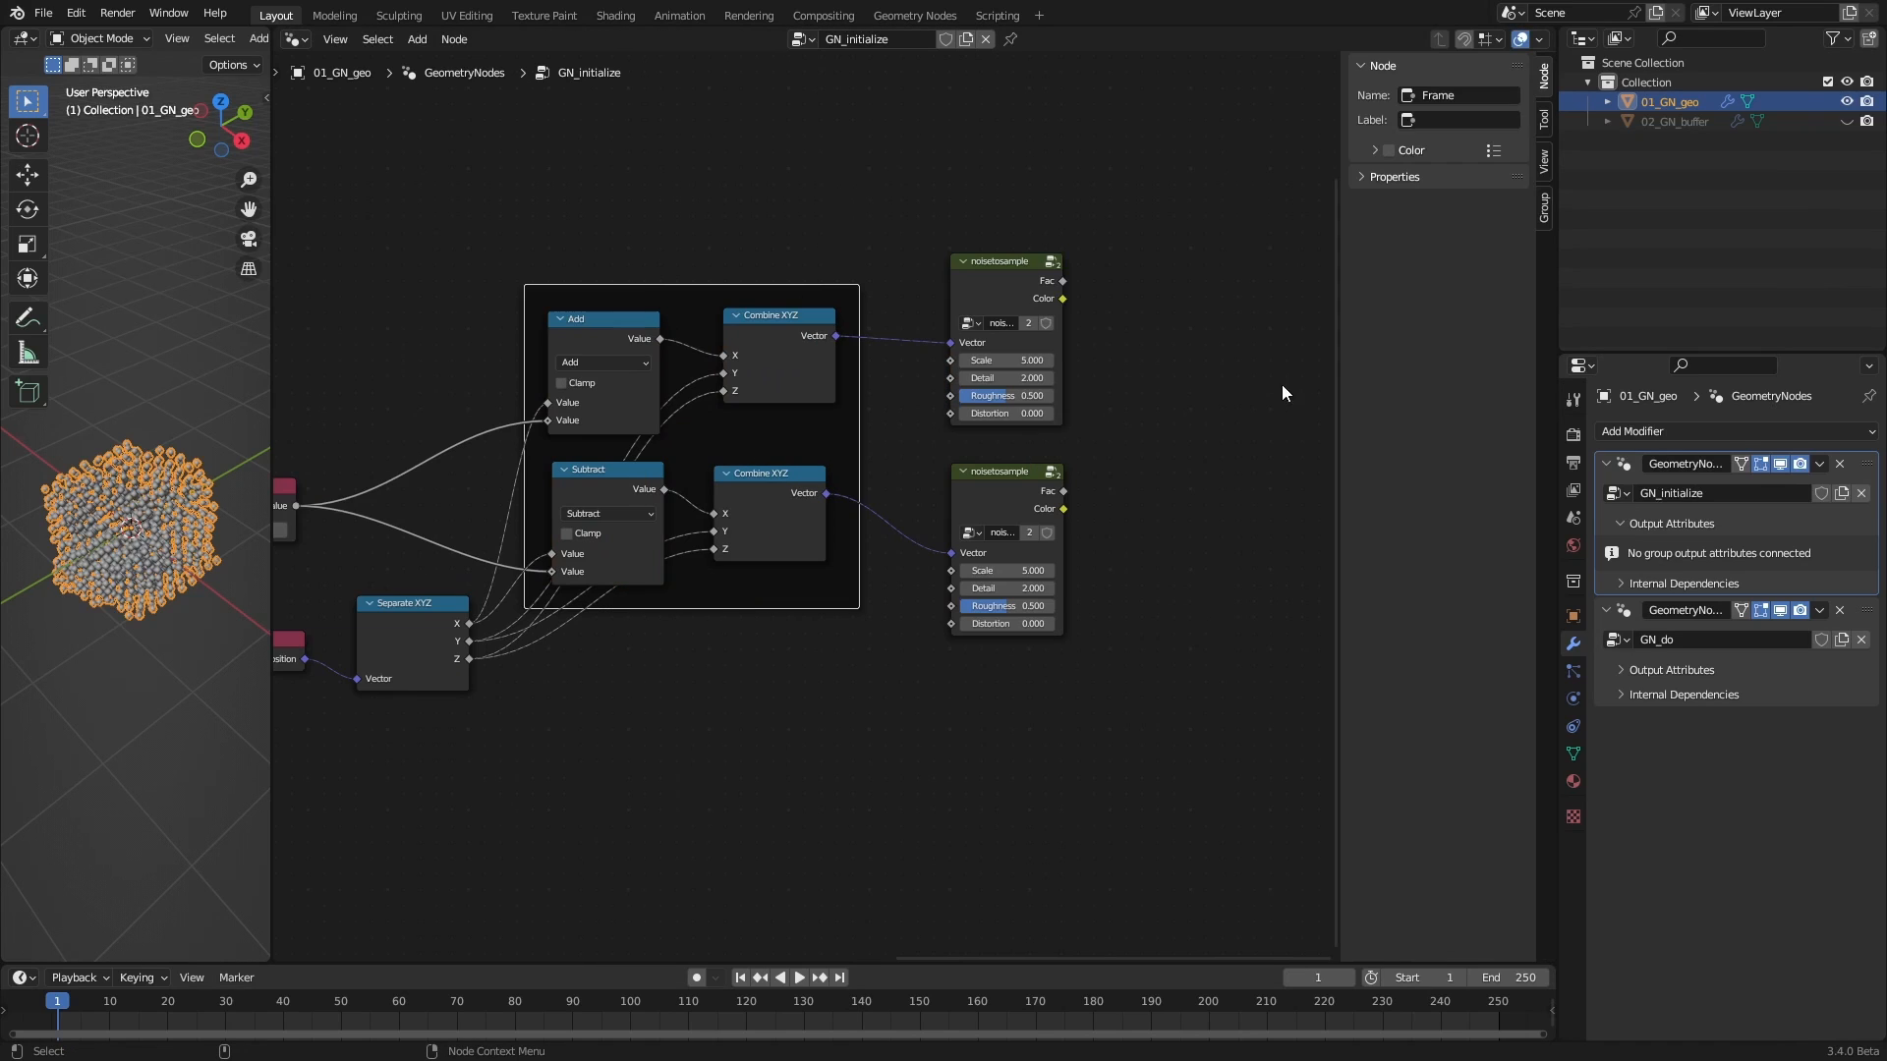
{"action": "left_click", "coordinate": [1504, 119]}
{"action": "type", "text": "X"}
{"action": "key", "text": "Return"}
{"action": "left_click", "coordinate": [1454, 119]}
{"action": "left_click", "coordinate": [1423, 120]}
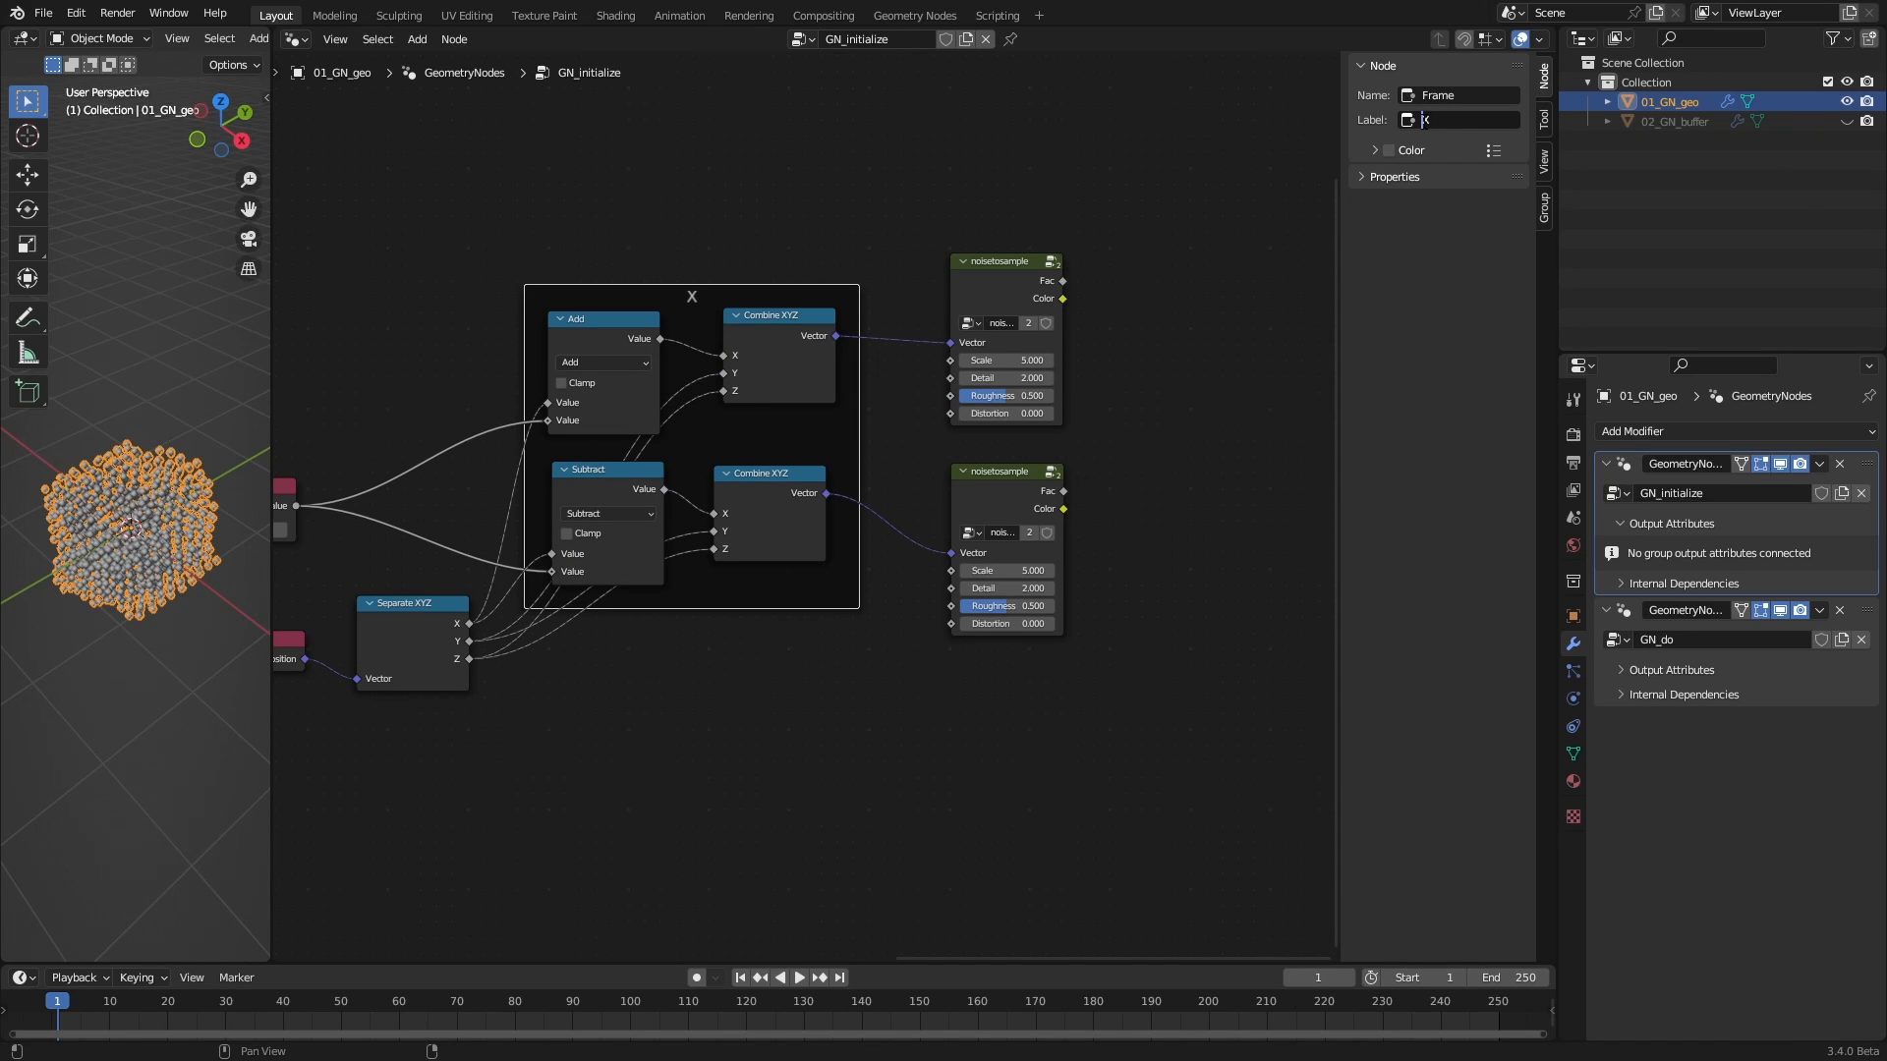
{"action": "left_click", "coordinate": [1383, 192]}
{"action": "left_click", "coordinate": [817, 217]}
{"action": "middle_click_drag", "start_coordinate": [755, 630], "coordinate": [814, 560]}
{"action": "scroll", "coordinate": [814, 560], "scroll_direction": "down", "scroll_amount": 2}
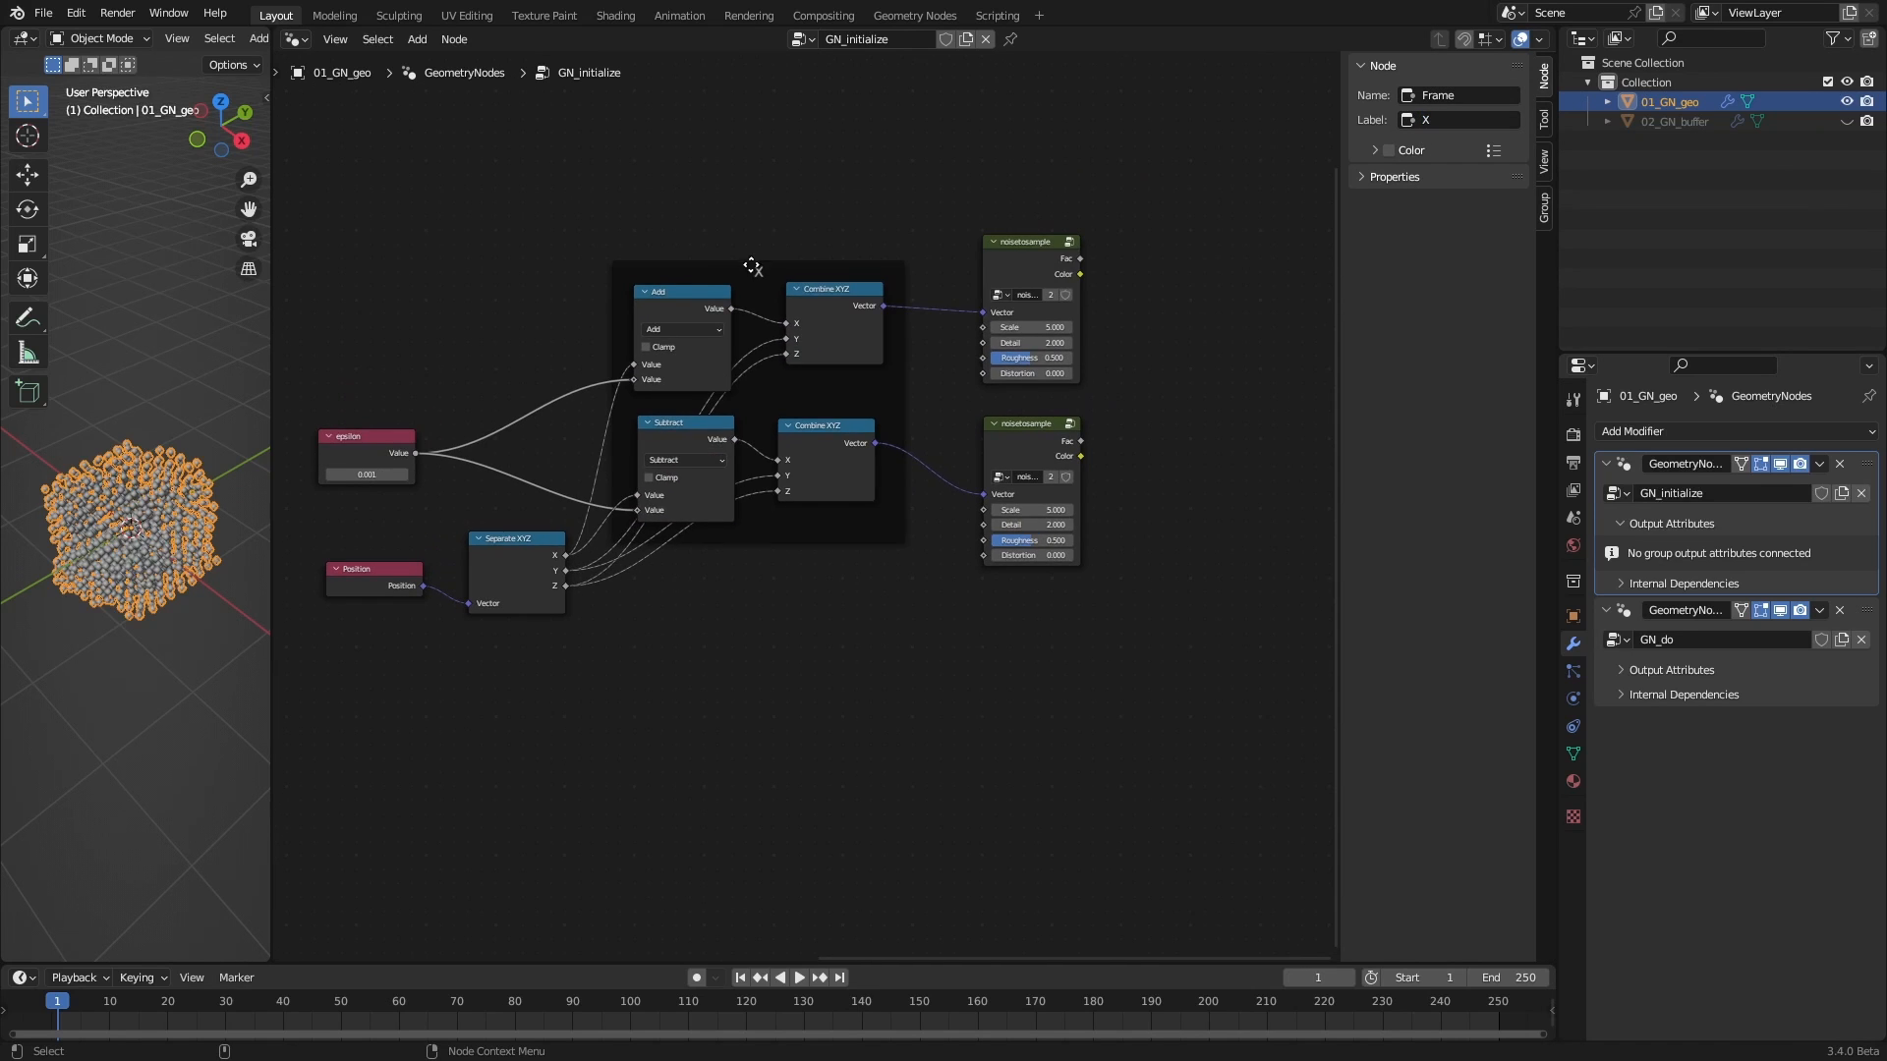
{"action": "left_click_drag", "start_coordinate": [751, 266], "coordinate": [778, 281]}
{"action": "left_click", "coordinate": [750, 599]}
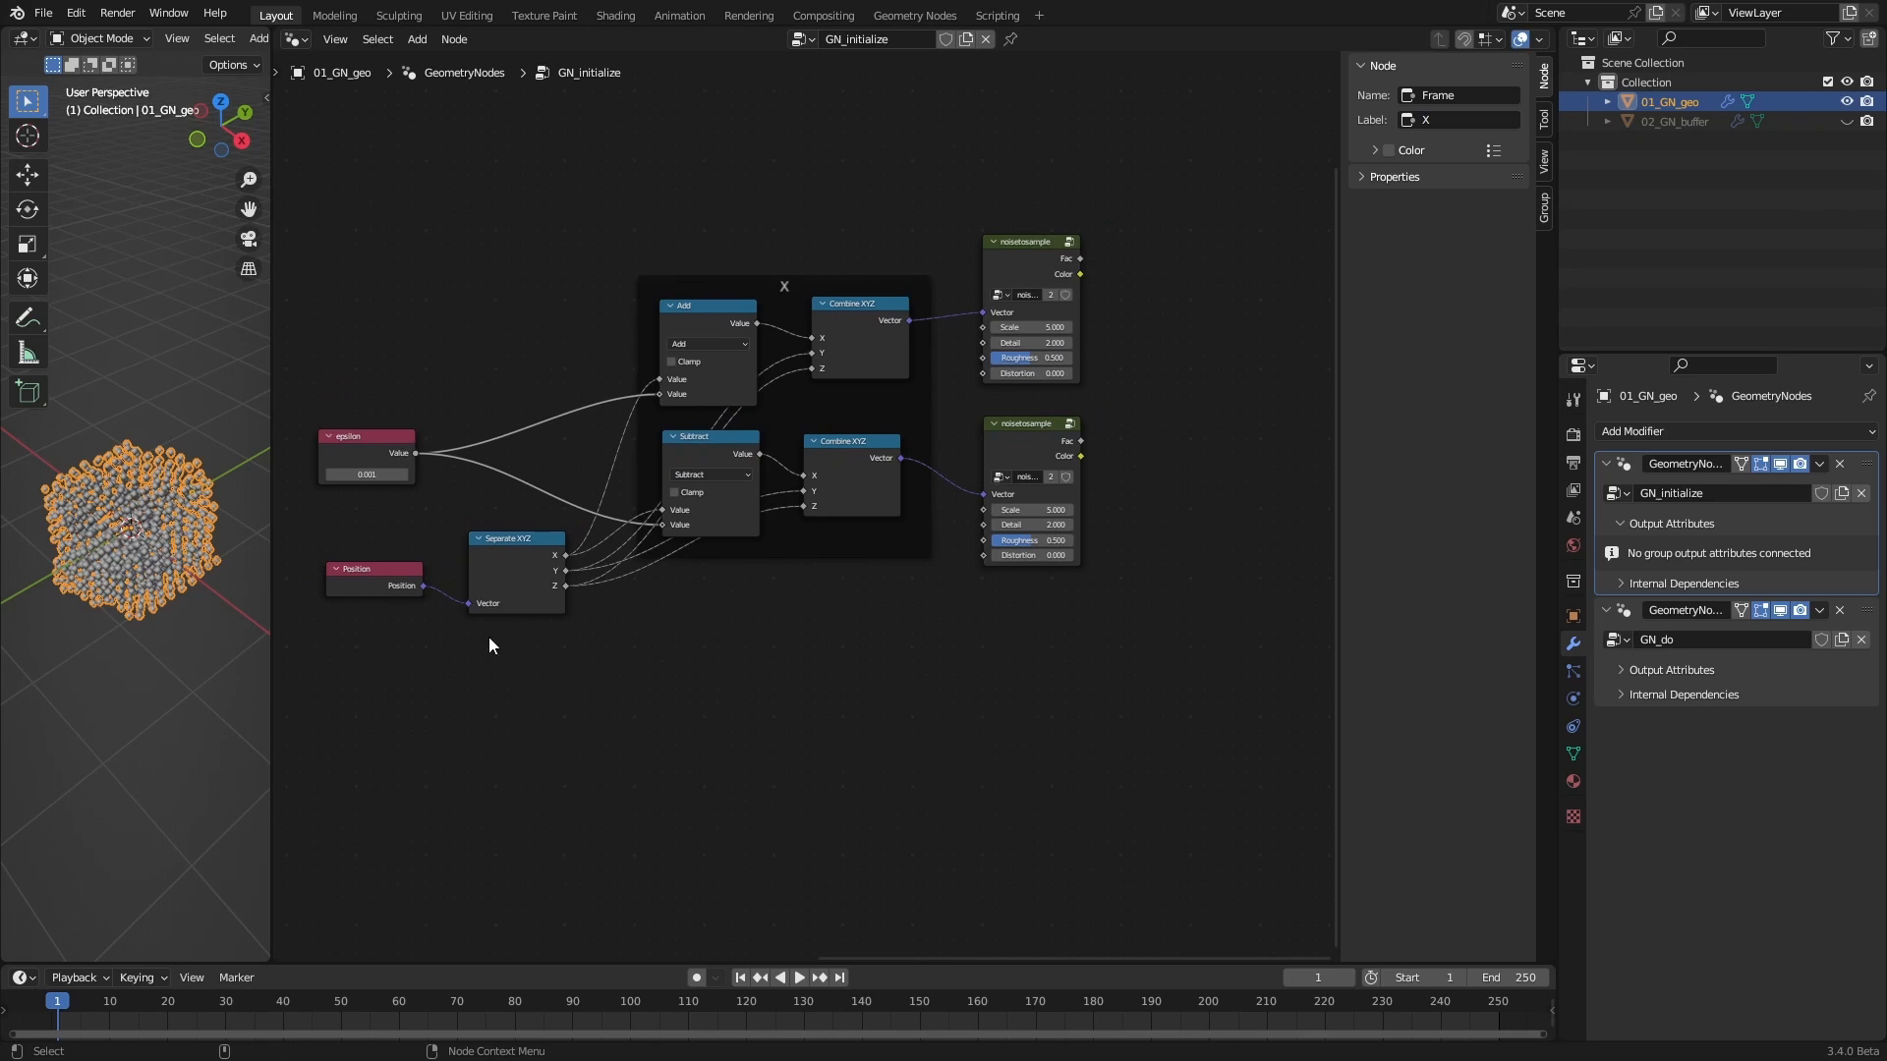
Duplicate the X frame with its four nodes, place the copy below and label it Y
{"action": "middle_click_drag", "start_coordinate": [763, 670], "coordinate": [775, 585]}
{"action": "left_click", "coordinate": [744, 198]}
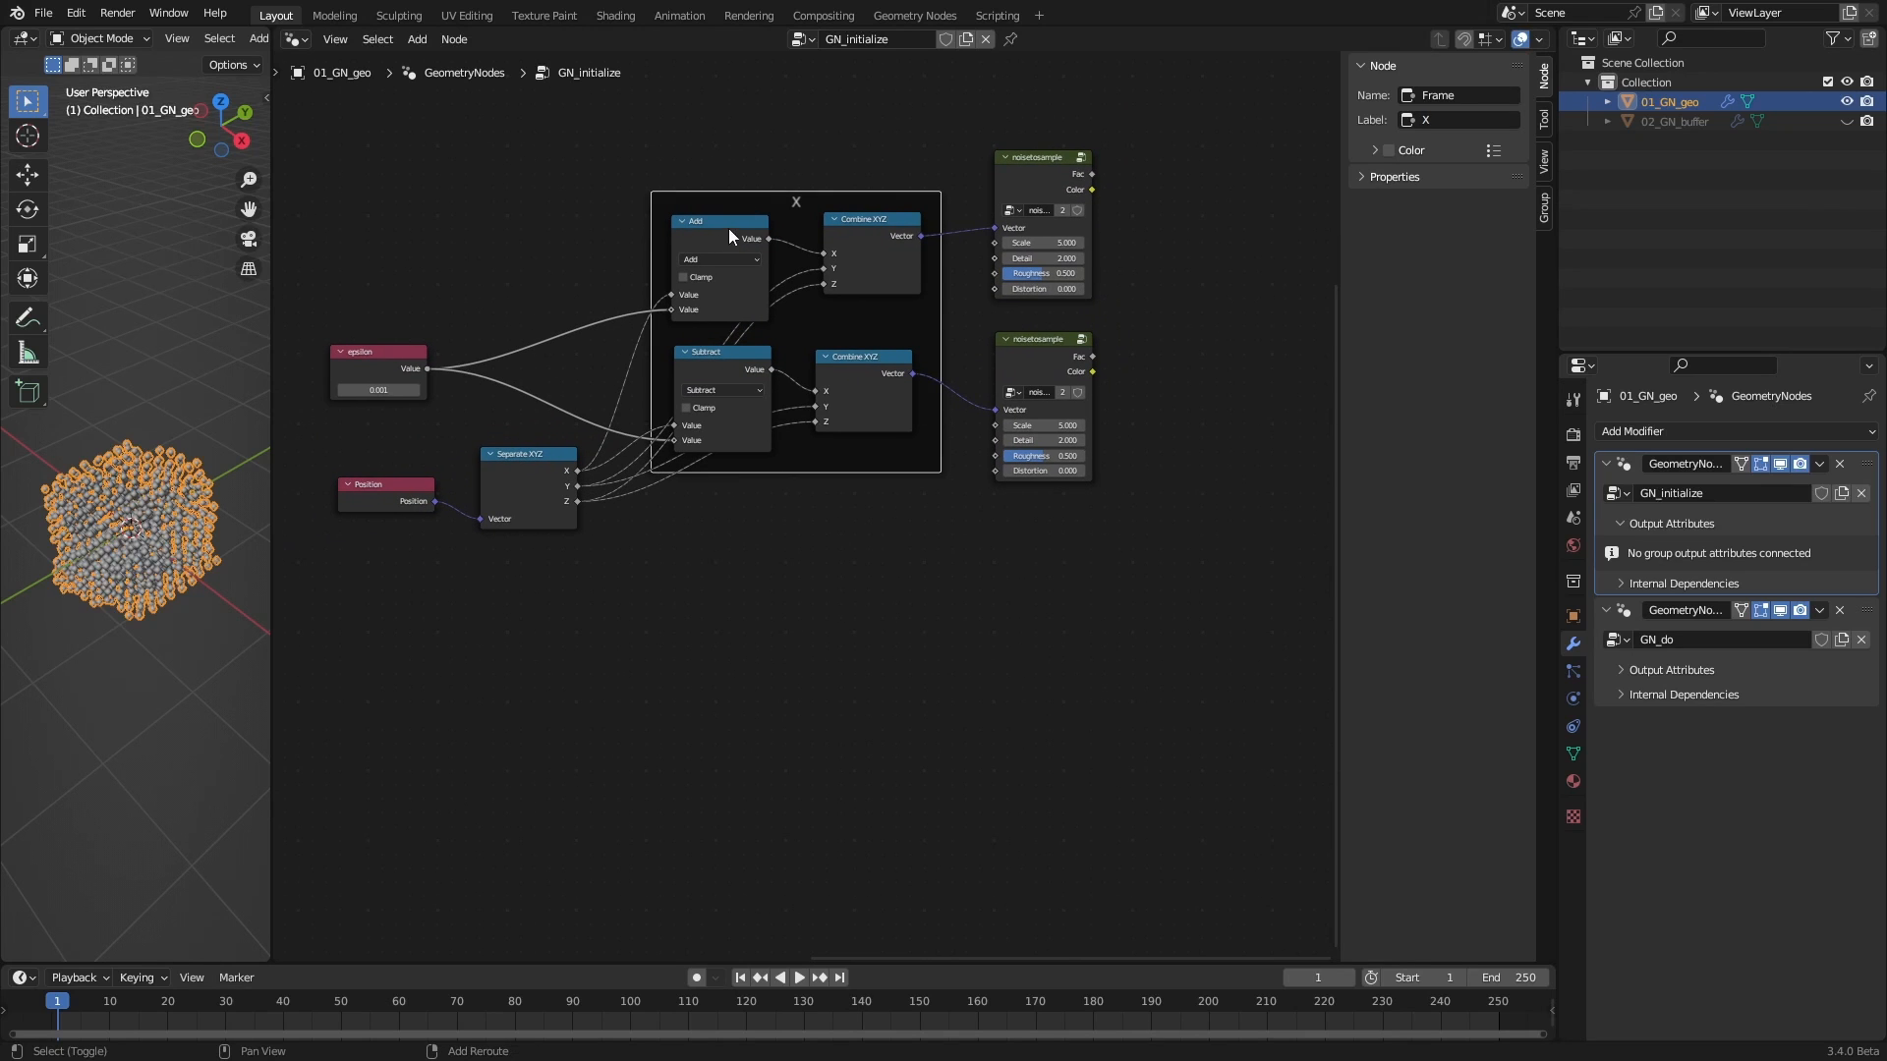
{"action": "left_click", "coordinate": [728, 228], "text": "shift"}
{"action": "left_click", "coordinate": [871, 227], "text": "shift"}
{"action": "left_click", "coordinate": [756, 362], "text": "shift"}
{"action": "left_click", "coordinate": [863, 369], "text": "shift"}
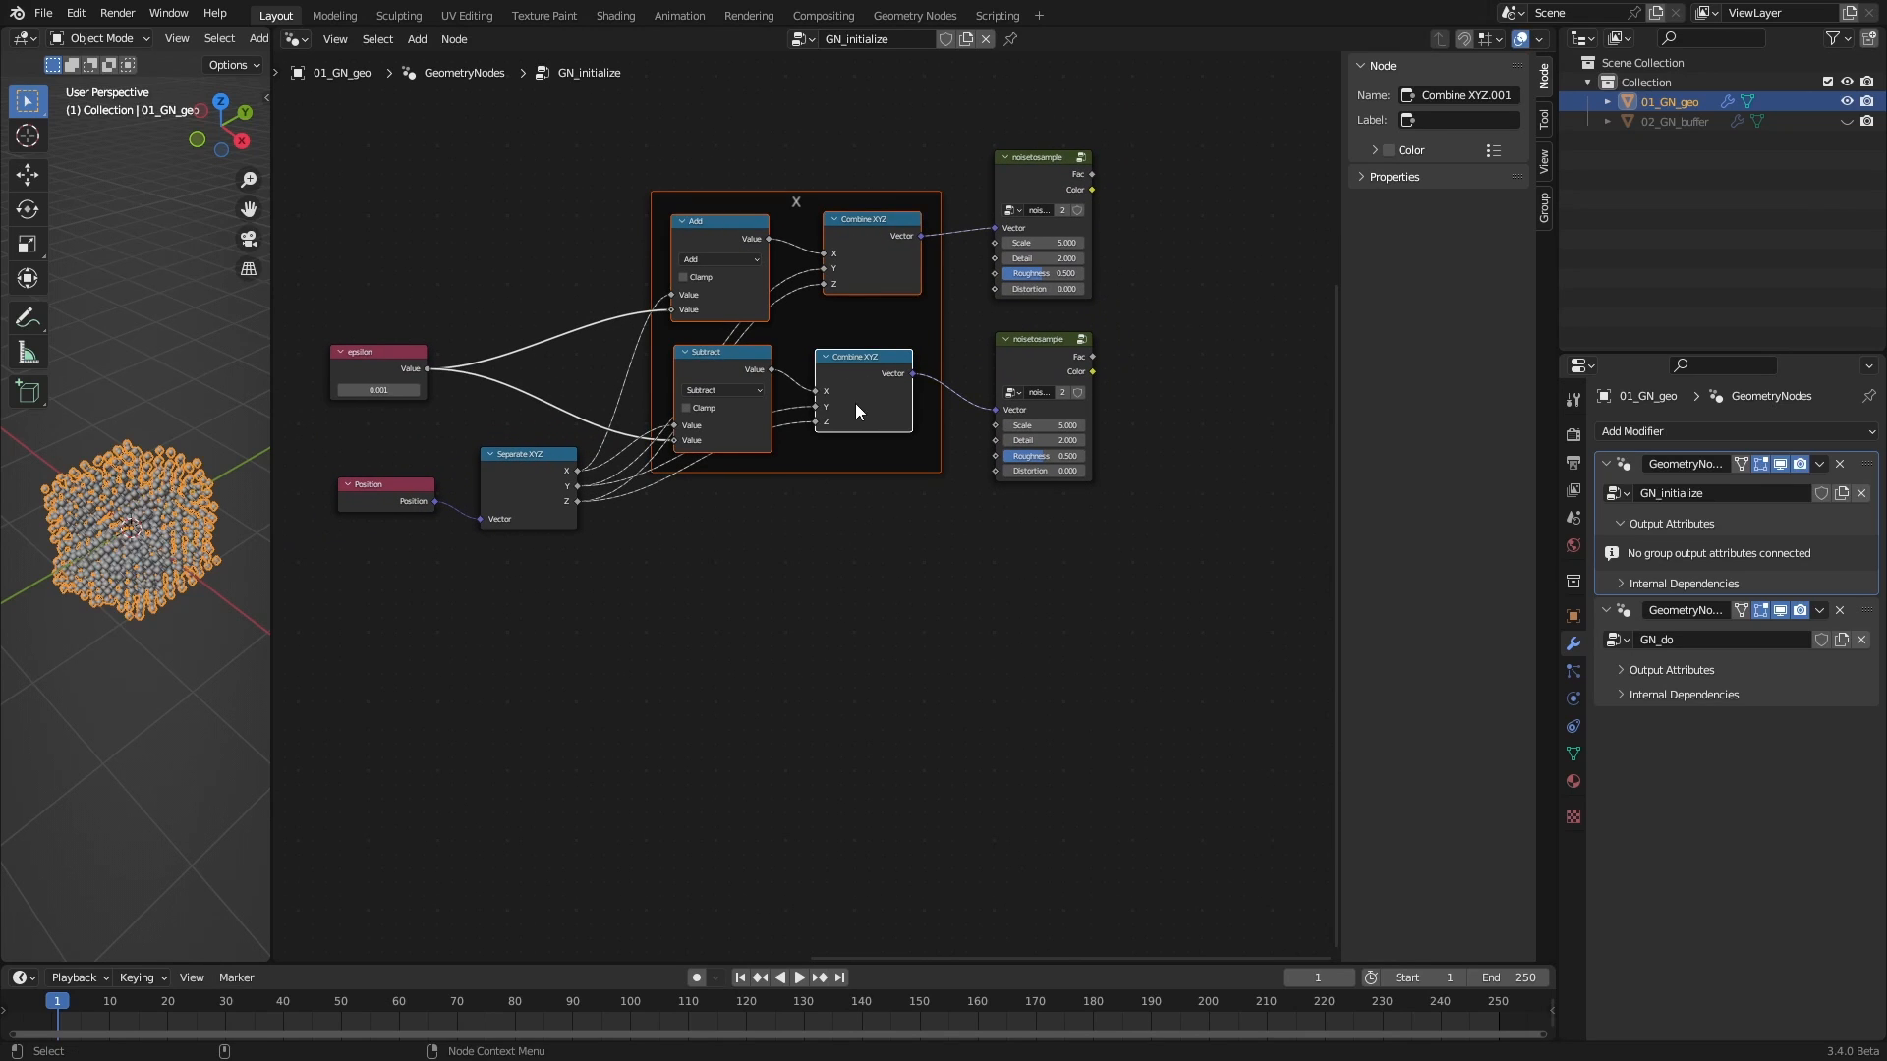
{"action": "key", "text": "shift+d"}
{"action": "left_click", "coordinate": [880, 710]}
{"action": "left_click", "coordinate": [1058, 584]}
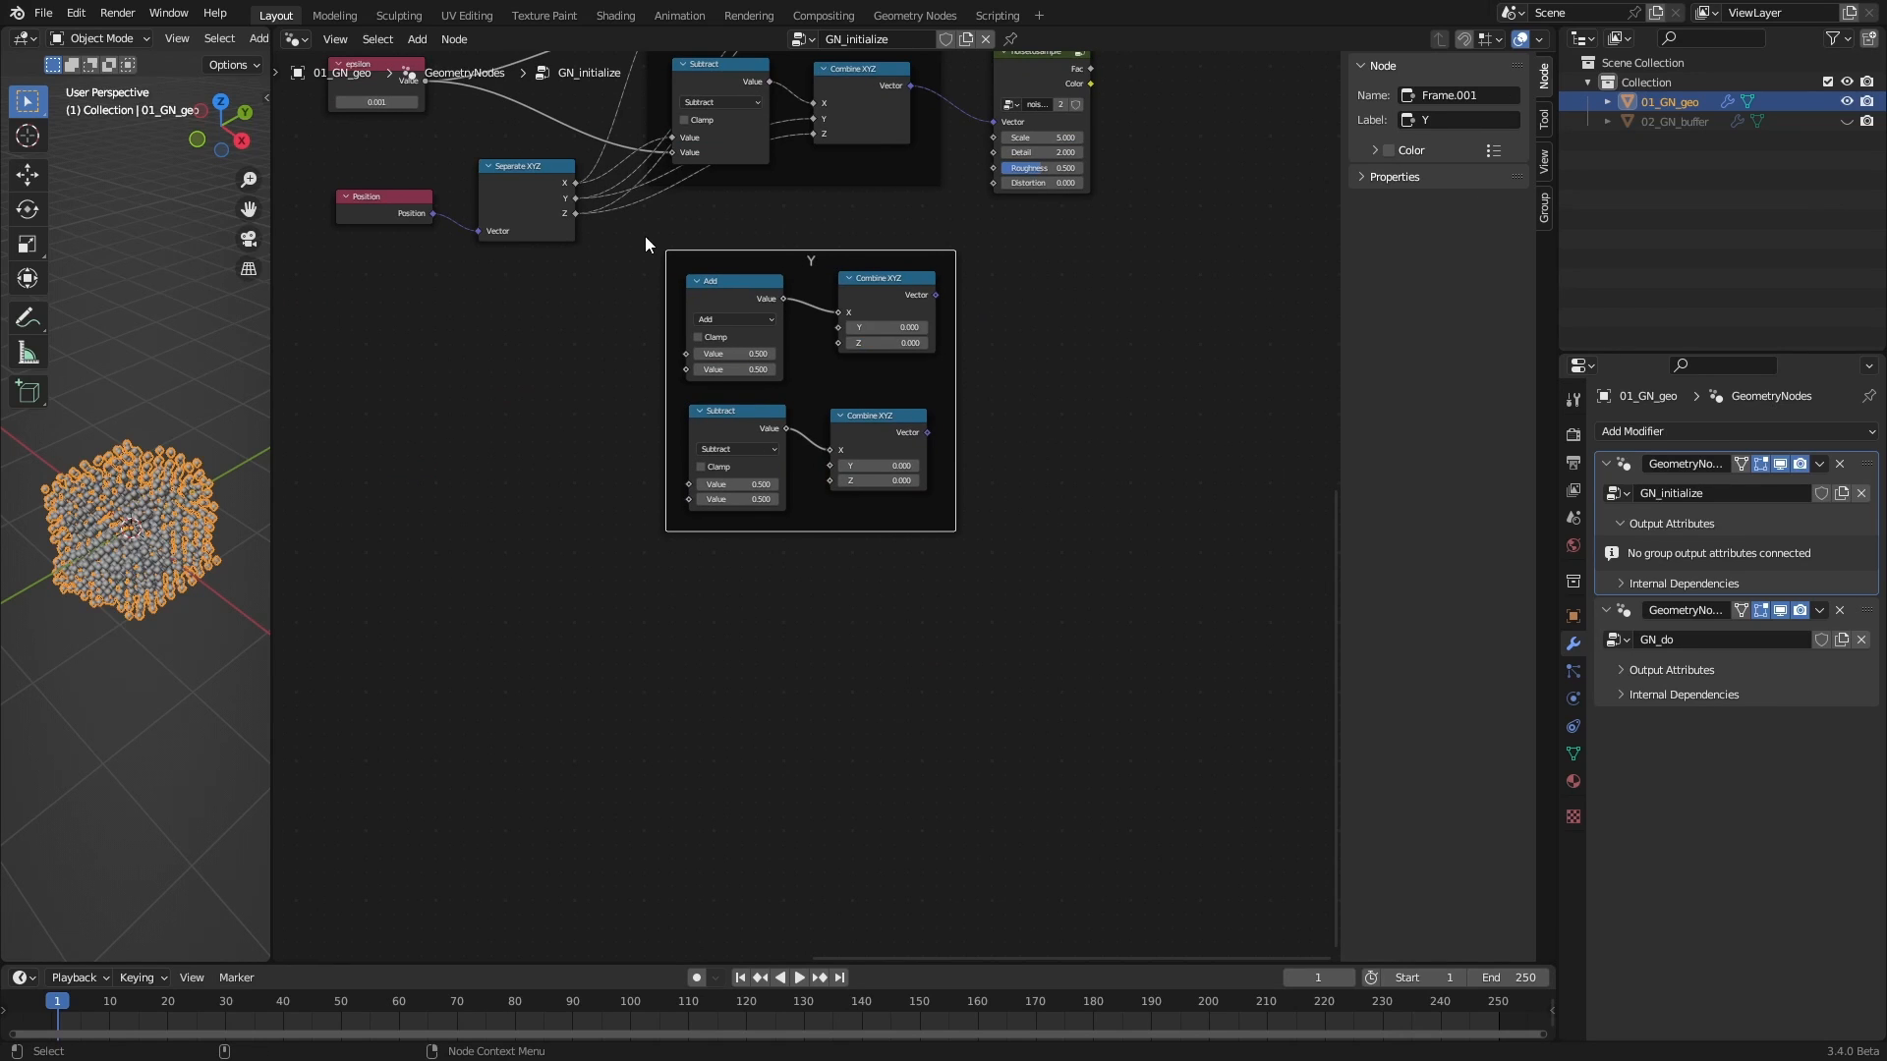
Duplicate the Y frame with its nodes below as a frame labelled Z, and move the Position and Separate XYZ nodes farther from the frames
{"action": "left_click_drag", "start_coordinate": [644, 237], "coordinate": [1078, 572]}
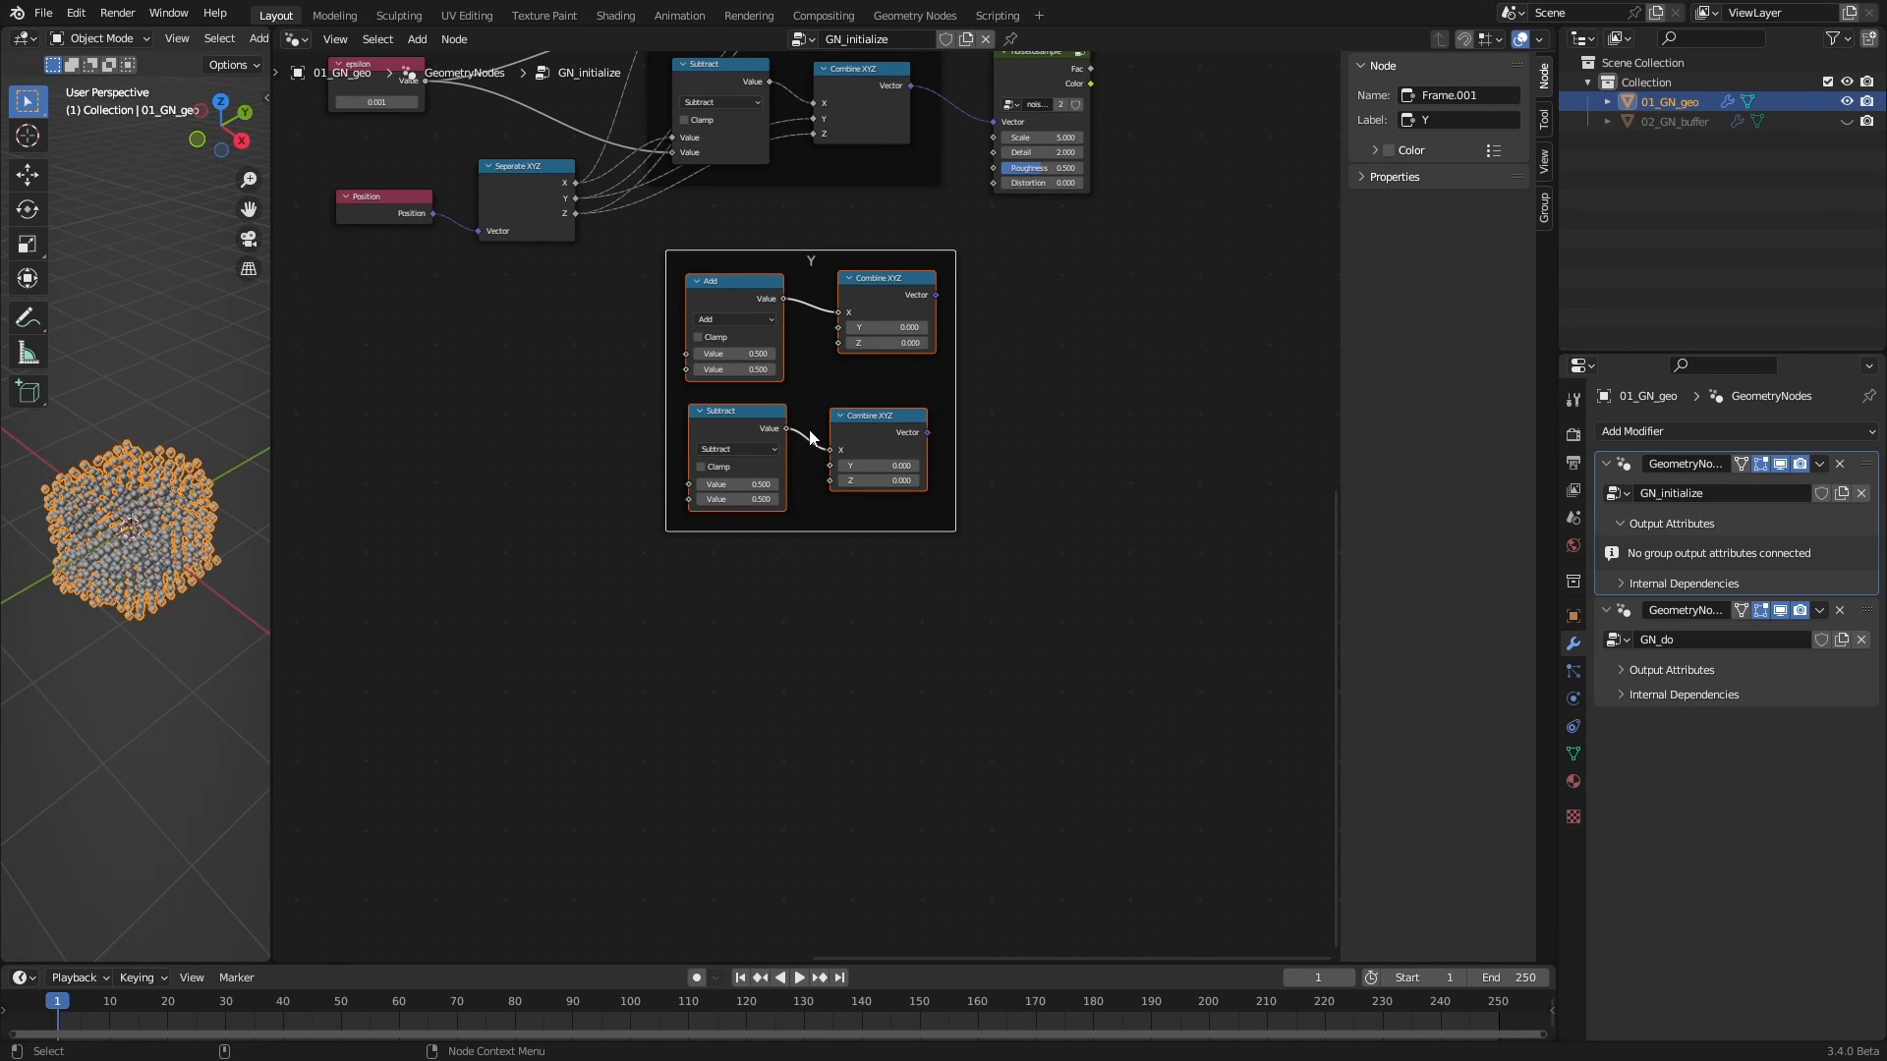
{"action": "key", "text": "shift+d"}
{"action": "left_click", "coordinate": [827, 776]}
{"action": "middle_click_drag", "start_coordinate": [1002, 353], "coordinate": [1161, 531]}
{"action": "left_click_drag", "start_coordinate": [568, 377], "coordinate": [527, 406]}
{"action": "left_click_drag", "start_coordinate": [665, 367], "coordinate": [607, 420]}
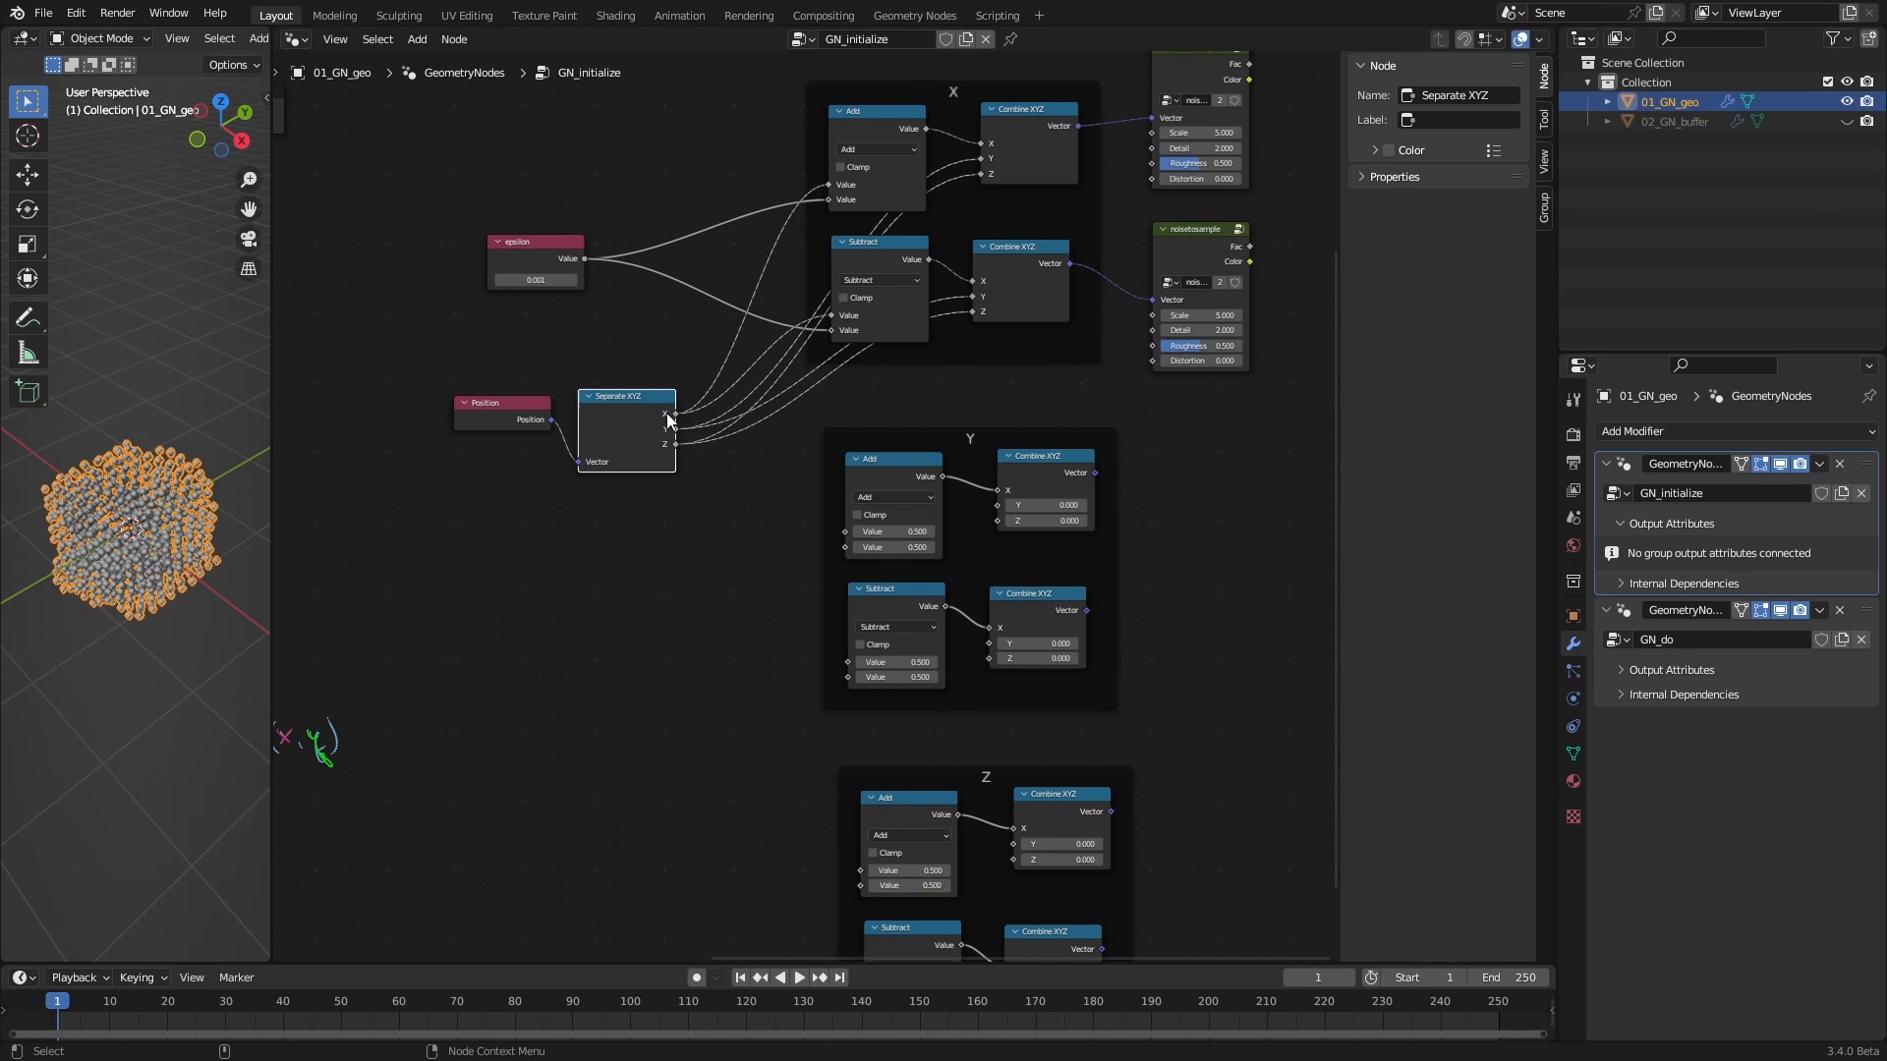
Connect Separate XYZ's Y output and the epsilon value to the Add and Subtract nodes in the Y frame
{"action": "right_click_drag", "start_coordinate": [673, 491], "coordinate": [678, 526], "text": "alt"}
{"action": "middle_click_drag", "start_coordinate": [678, 527], "coordinate": [594, 493], "text": "alt"}
{"action": "right_click_drag", "start_coordinate": [593, 494], "coordinate": [611, 522], "text": "alt"}
{"action": "middle_click_drag", "start_coordinate": [611, 522], "coordinate": [606, 511], "text": "alt"}
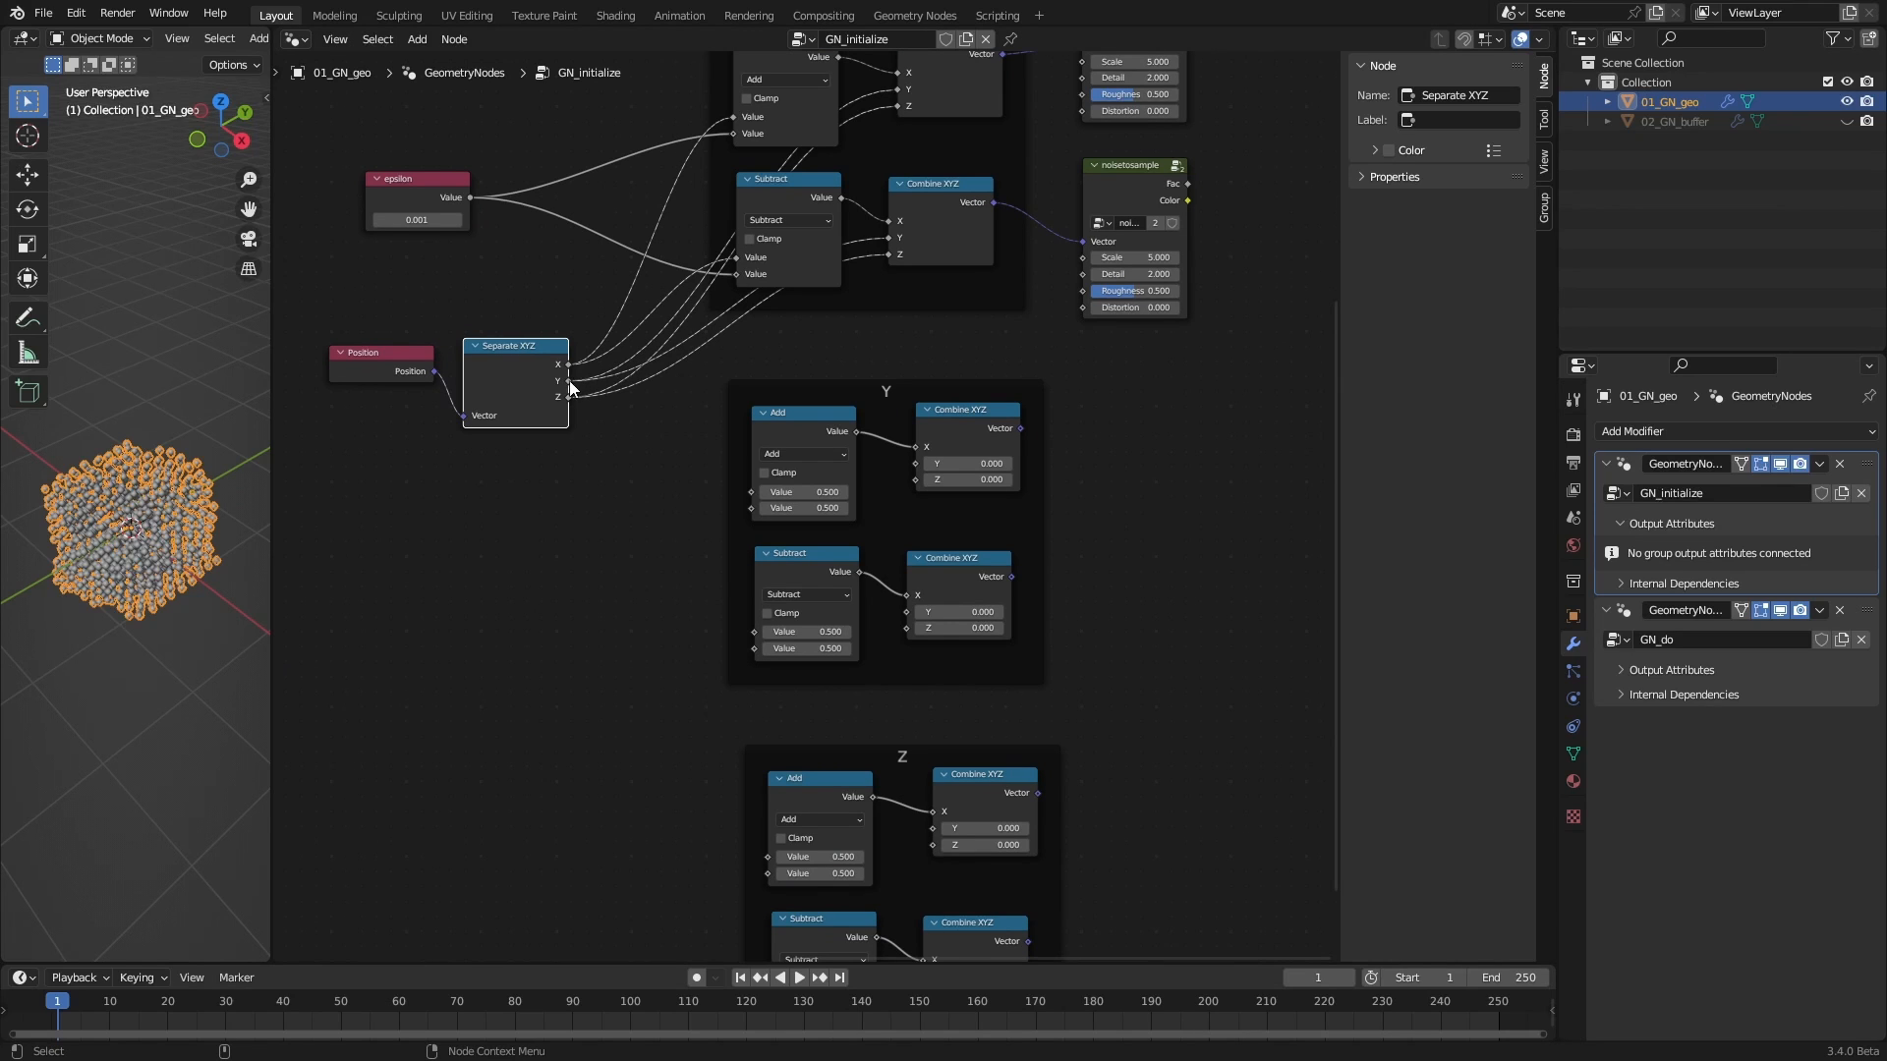
{"action": "left_click_drag", "start_coordinate": [569, 381], "coordinate": [754, 496]}
{"action": "left_click_drag", "start_coordinate": [471, 198], "coordinate": [760, 510]}
{"action": "left_click_drag", "start_coordinate": [569, 382], "coordinate": [767, 630]}
{"action": "left_click_drag", "start_coordinate": [470, 199], "coordinate": [758, 653]}
Rewire the Y frame's Add and Subtract outputs from the X inputs to the Y inputs of their Combine XYZ nodes
{"action": "right_click_drag", "start_coordinate": [886, 420], "coordinate": [882, 460], "text": "ctrl"}
{"action": "right_click_drag", "start_coordinate": [880, 574], "coordinate": [878, 601], "text": "ctrl"}
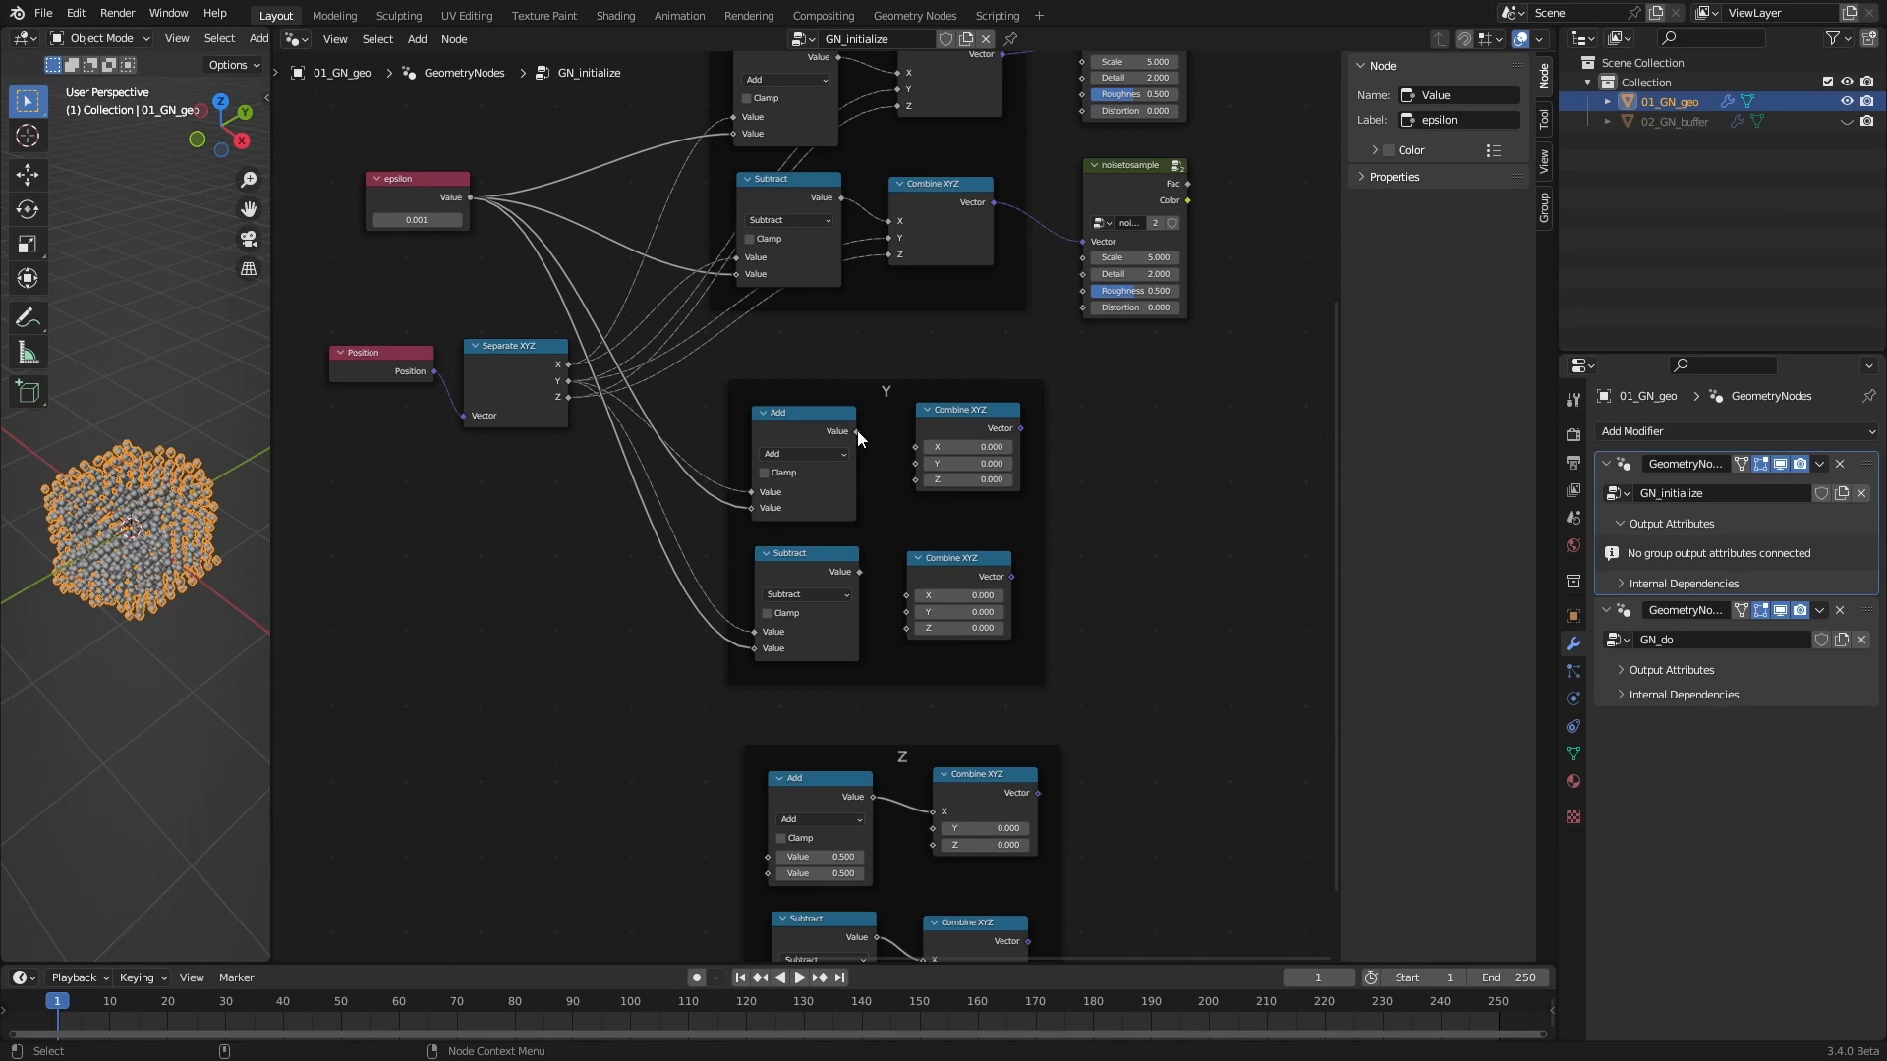
{"action": "left_click_drag", "start_coordinate": [856, 432], "coordinate": [917, 464]}
{"action": "left_click_drag", "start_coordinate": [860, 573], "coordinate": [910, 611]}
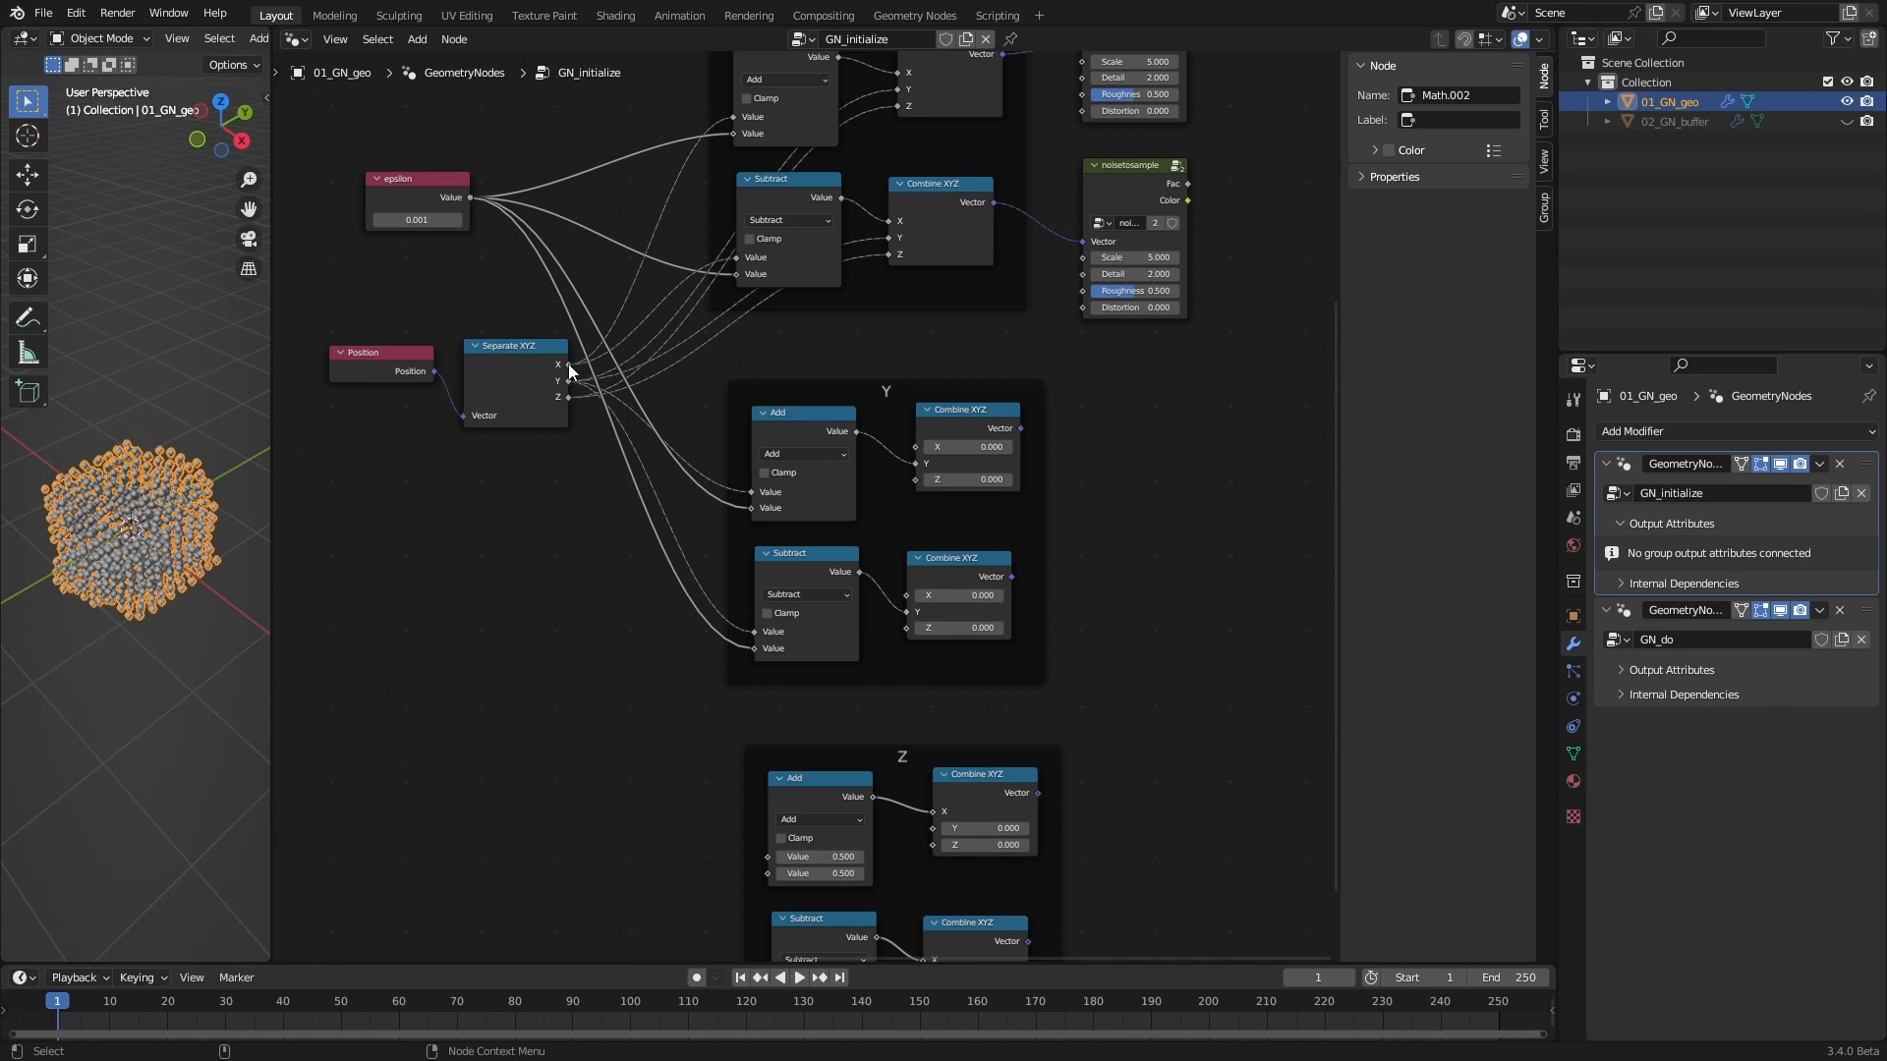
Connect Separate XYZ's X and Z outputs to the matching inputs of both Combine XYZ nodes in the Y frame
{"action": "left_click_drag", "start_coordinate": [568, 365], "coordinate": [906, 594]}
{"action": "left_click_drag", "start_coordinate": [569, 397], "coordinate": [906, 628]}
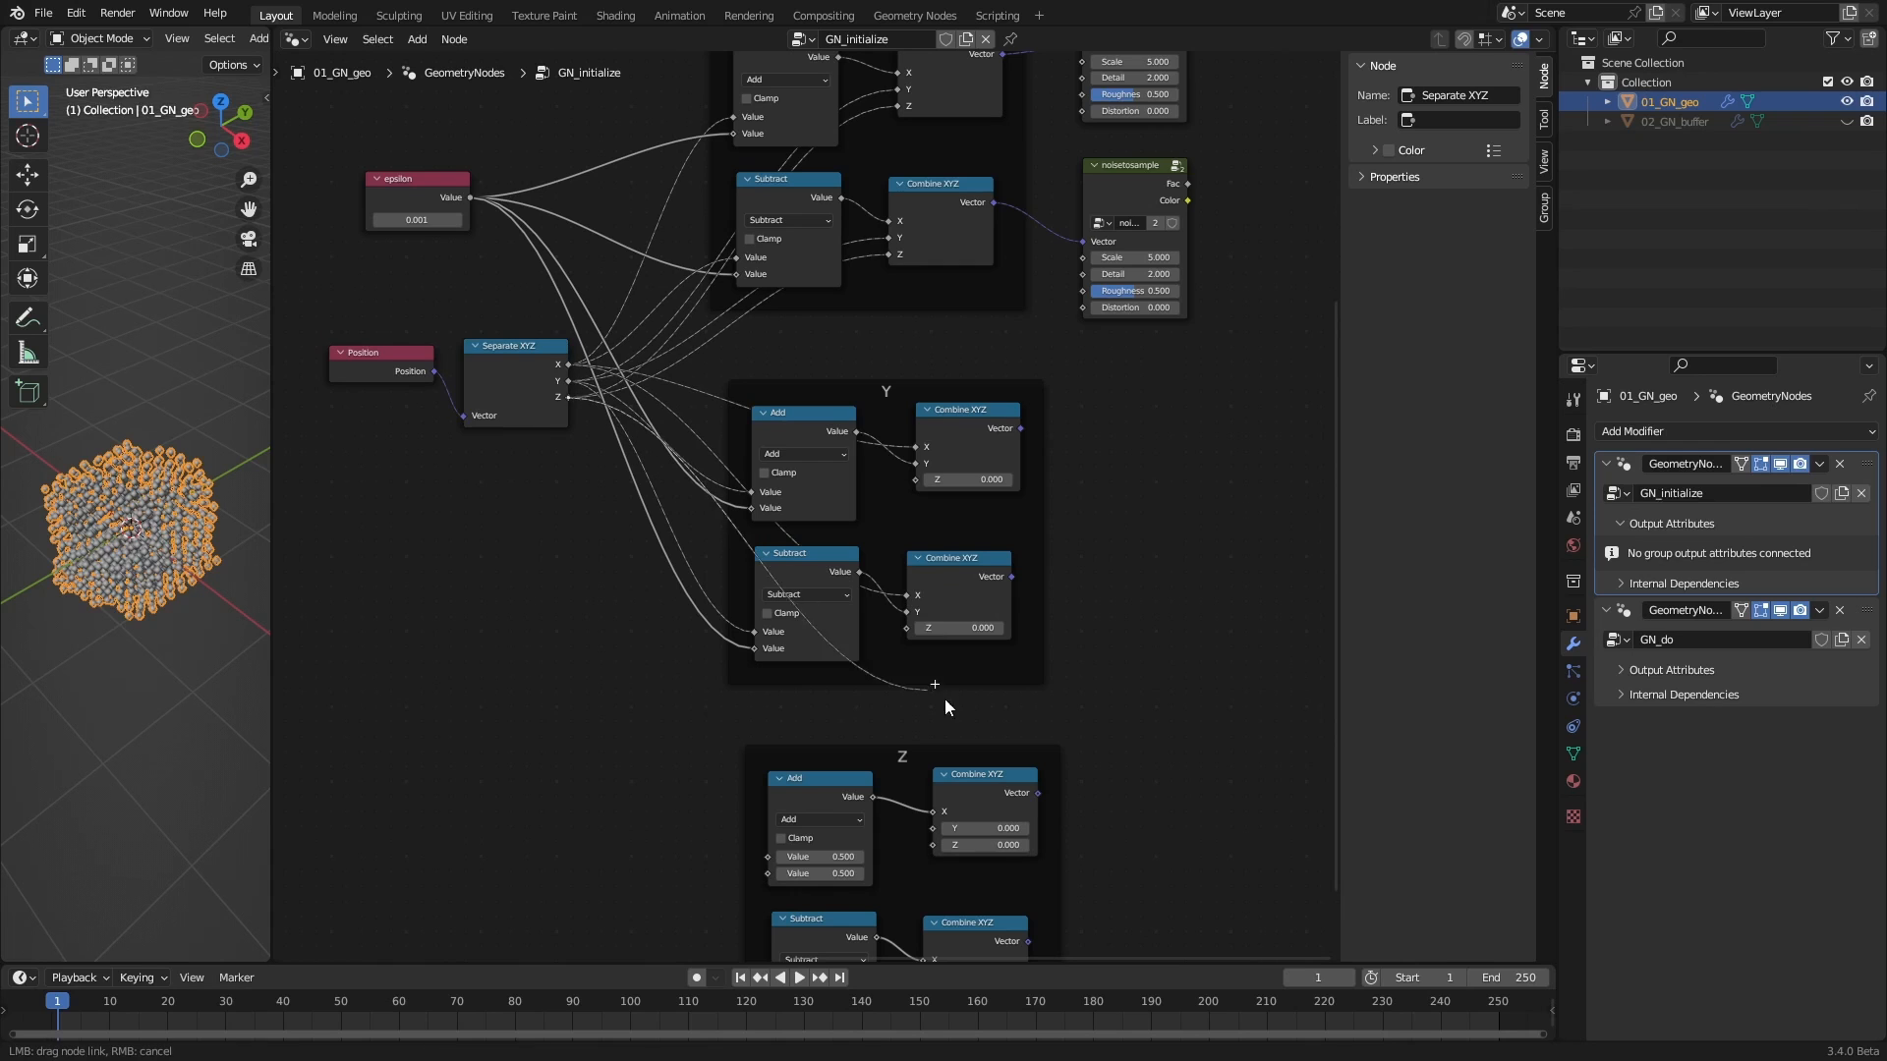
{"action": "left_click_drag", "start_coordinate": [568, 397], "coordinate": [916, 480]}
Connect Separate XYZ's Z output and the epsilon value to the Add and Subtract nodes in the Z frame
{"action": "middle_click_drag", "start_coordinate": [1176, 593], "coordinate": [1035, 463]}
{"action": "scroll", "coordinate": [1012, 412], "scroll_direction": "down", "scroll_amount": 1}
{"action": "left_click_drag", "start_coordinate": [539, 275], "coordinate": [728, 712]}
{"action": "left_click_drag", "start_coordinate": [539, 275], "coordinate": [730, 846]}
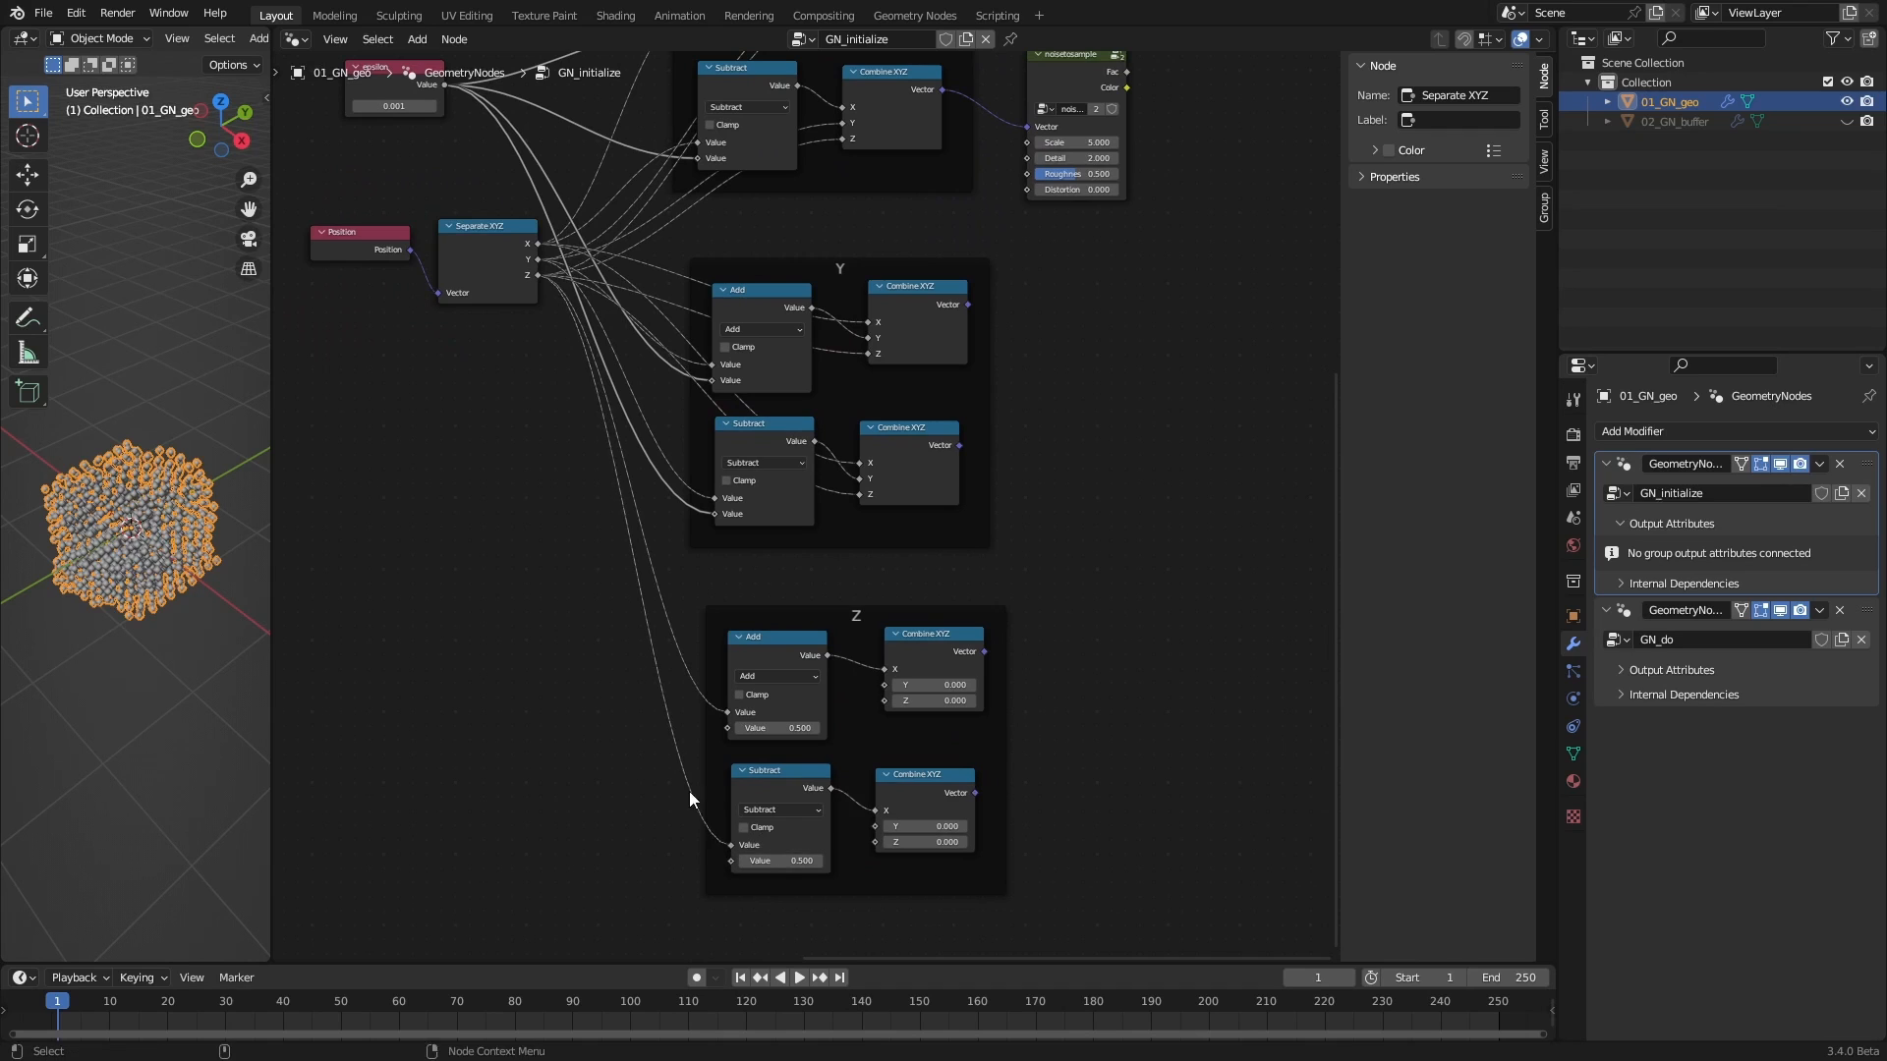
{"action": "left_click_drag", "start_coordinate": [443, 85], "coordinate": [728, 728]}
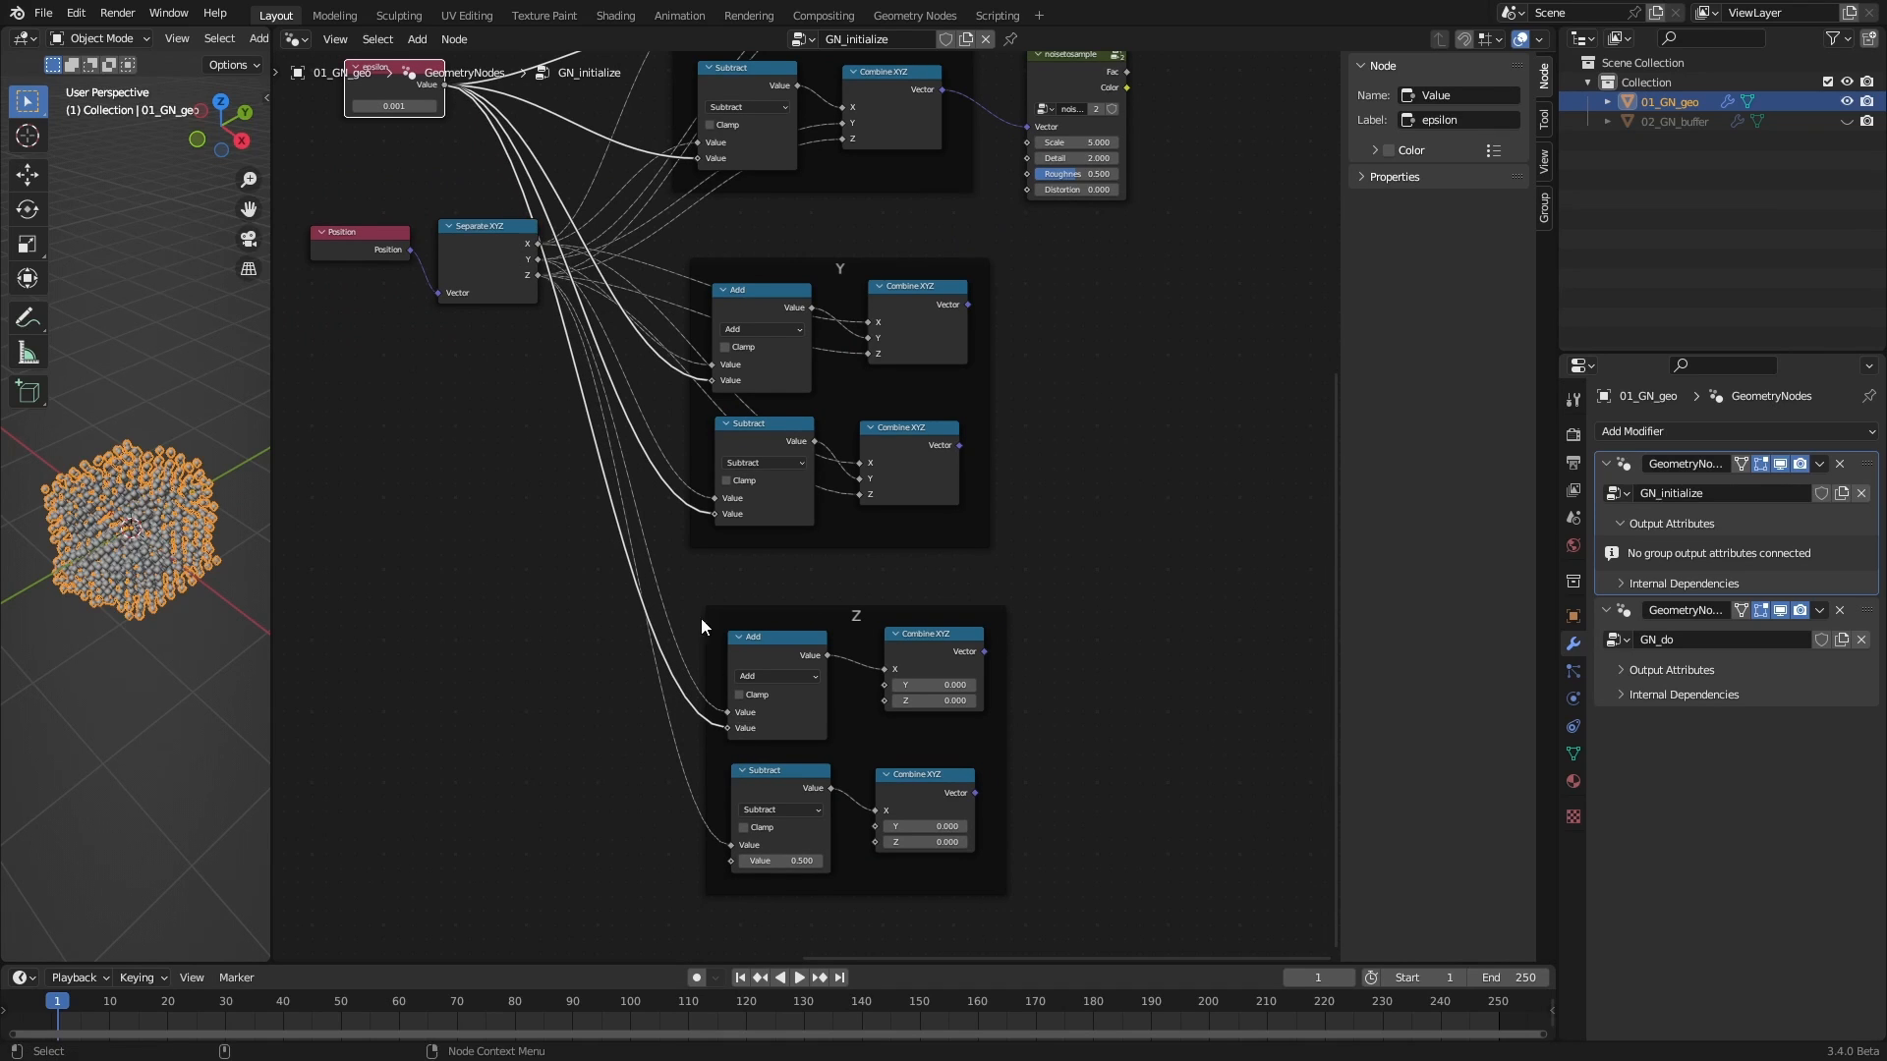
{"action": "mouse_move", "coordinate": [444, 84]}
{"action": "left_mouse_down"}
{"action": "mouse_move", "coordinate": [747, 889]}
{"action": "mouse_move", "coordinate": [731, 861]}
{"action": "left_mouse_up"}
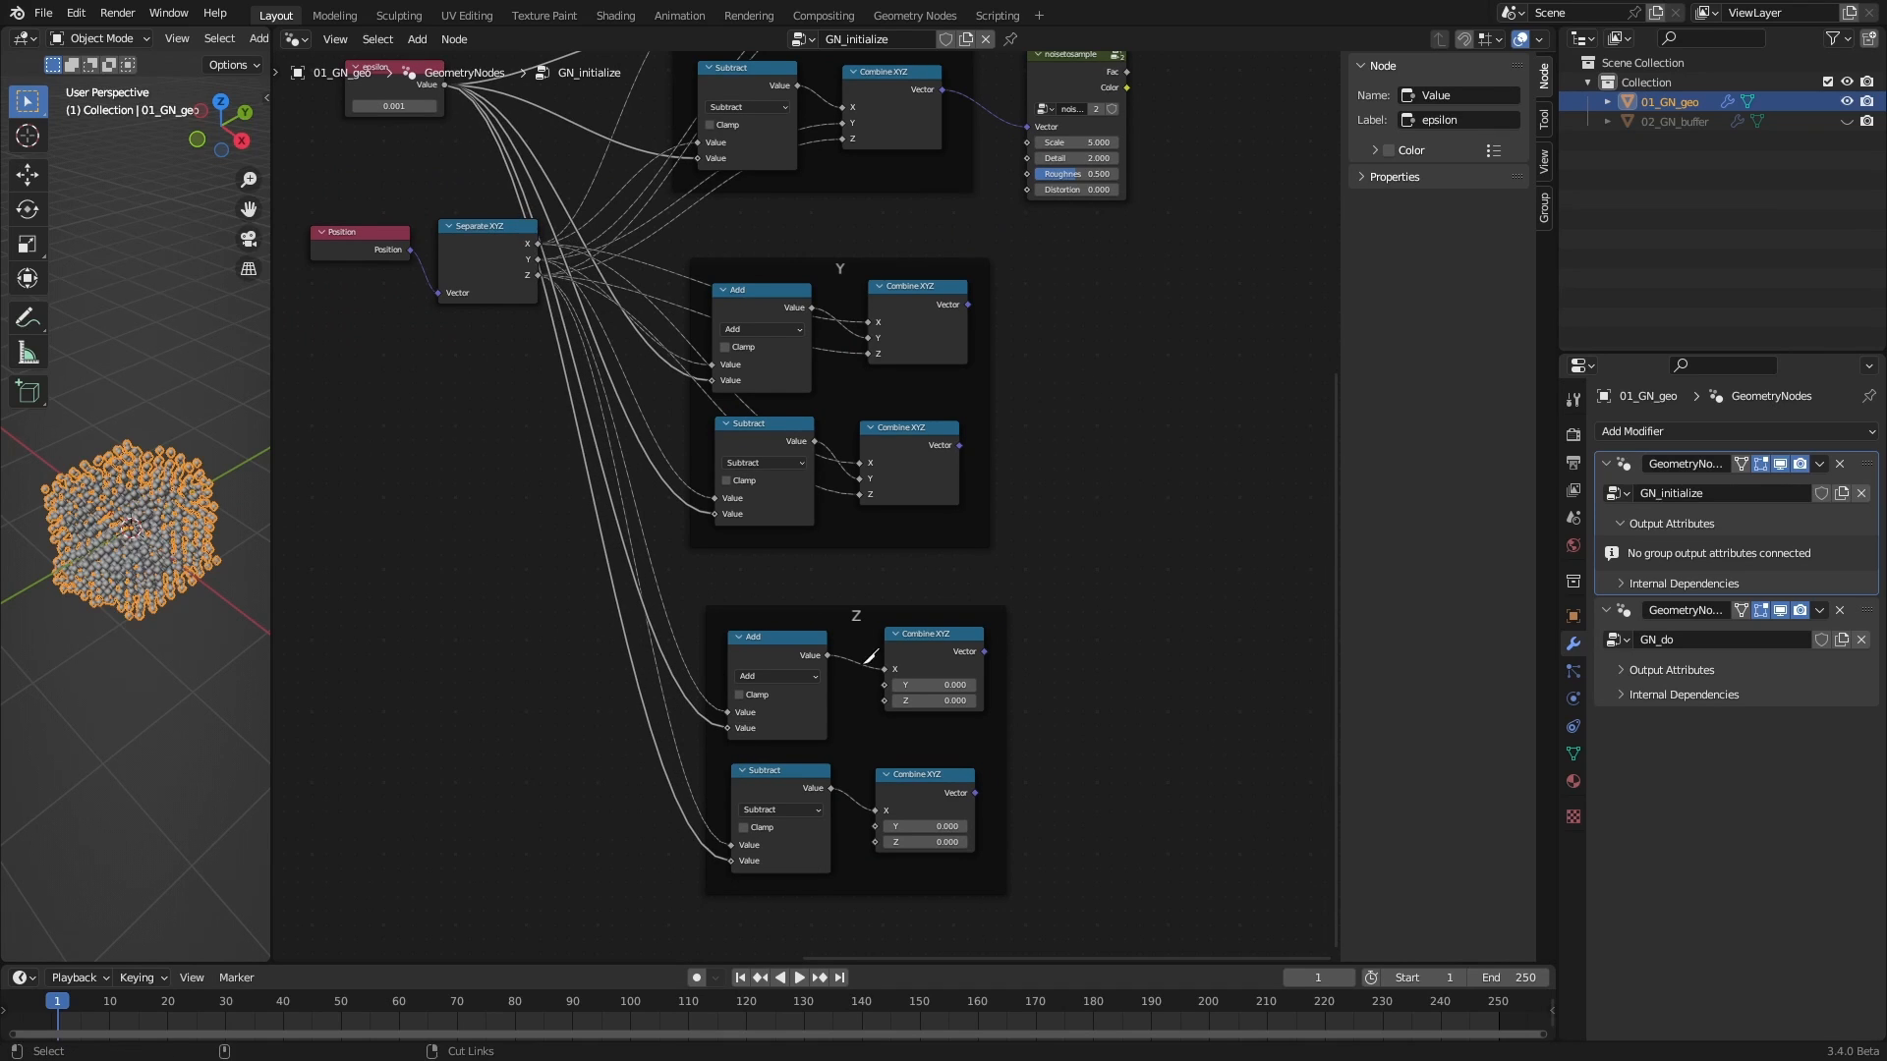
Rewire the Z frame's Add and Subtract outputs from the X inputs to the Z inputs of their Combine XYZ nodes
{"action": "right_click_drag", "start_coordinate": [847, 638], "coordinate": [862, 680], "text": "ctrl"}
{"action": "right_click_drag", "start_coordinate": [855, 794], "coordinate": [857, 802], "text": "ctrl"}
{"action": "left_click_drag", "start_coordinate": [828, 657], "coordinate": [875, 721]}
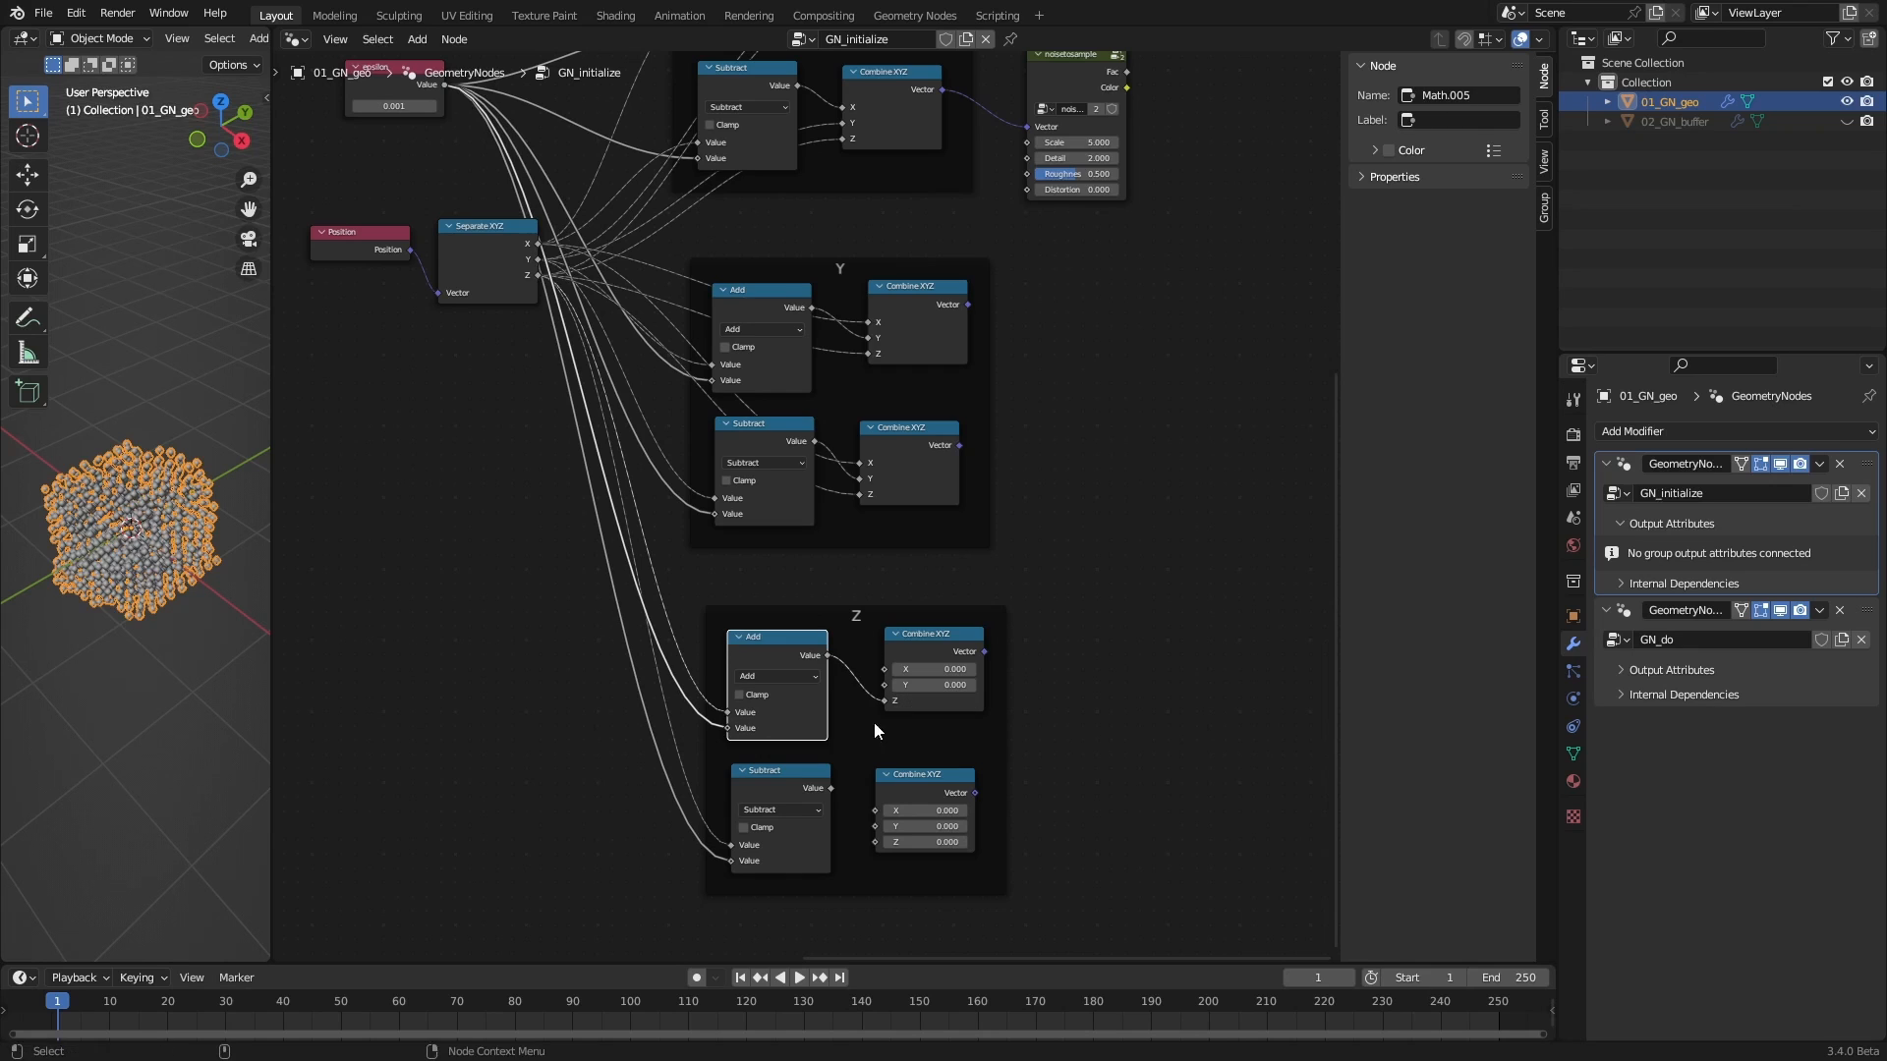
{"action": "left_click_drag", "start_coordinate": [830, 788], "coordinate": [876, 842]}
Connect Separate XYZ's X and Y outputs to the matching inputs of the Combine XYZ nodes in the Z frame
{"action": "left_click_drag", "start_coordinate": [539, 243], "coordinate": [894, 668]}
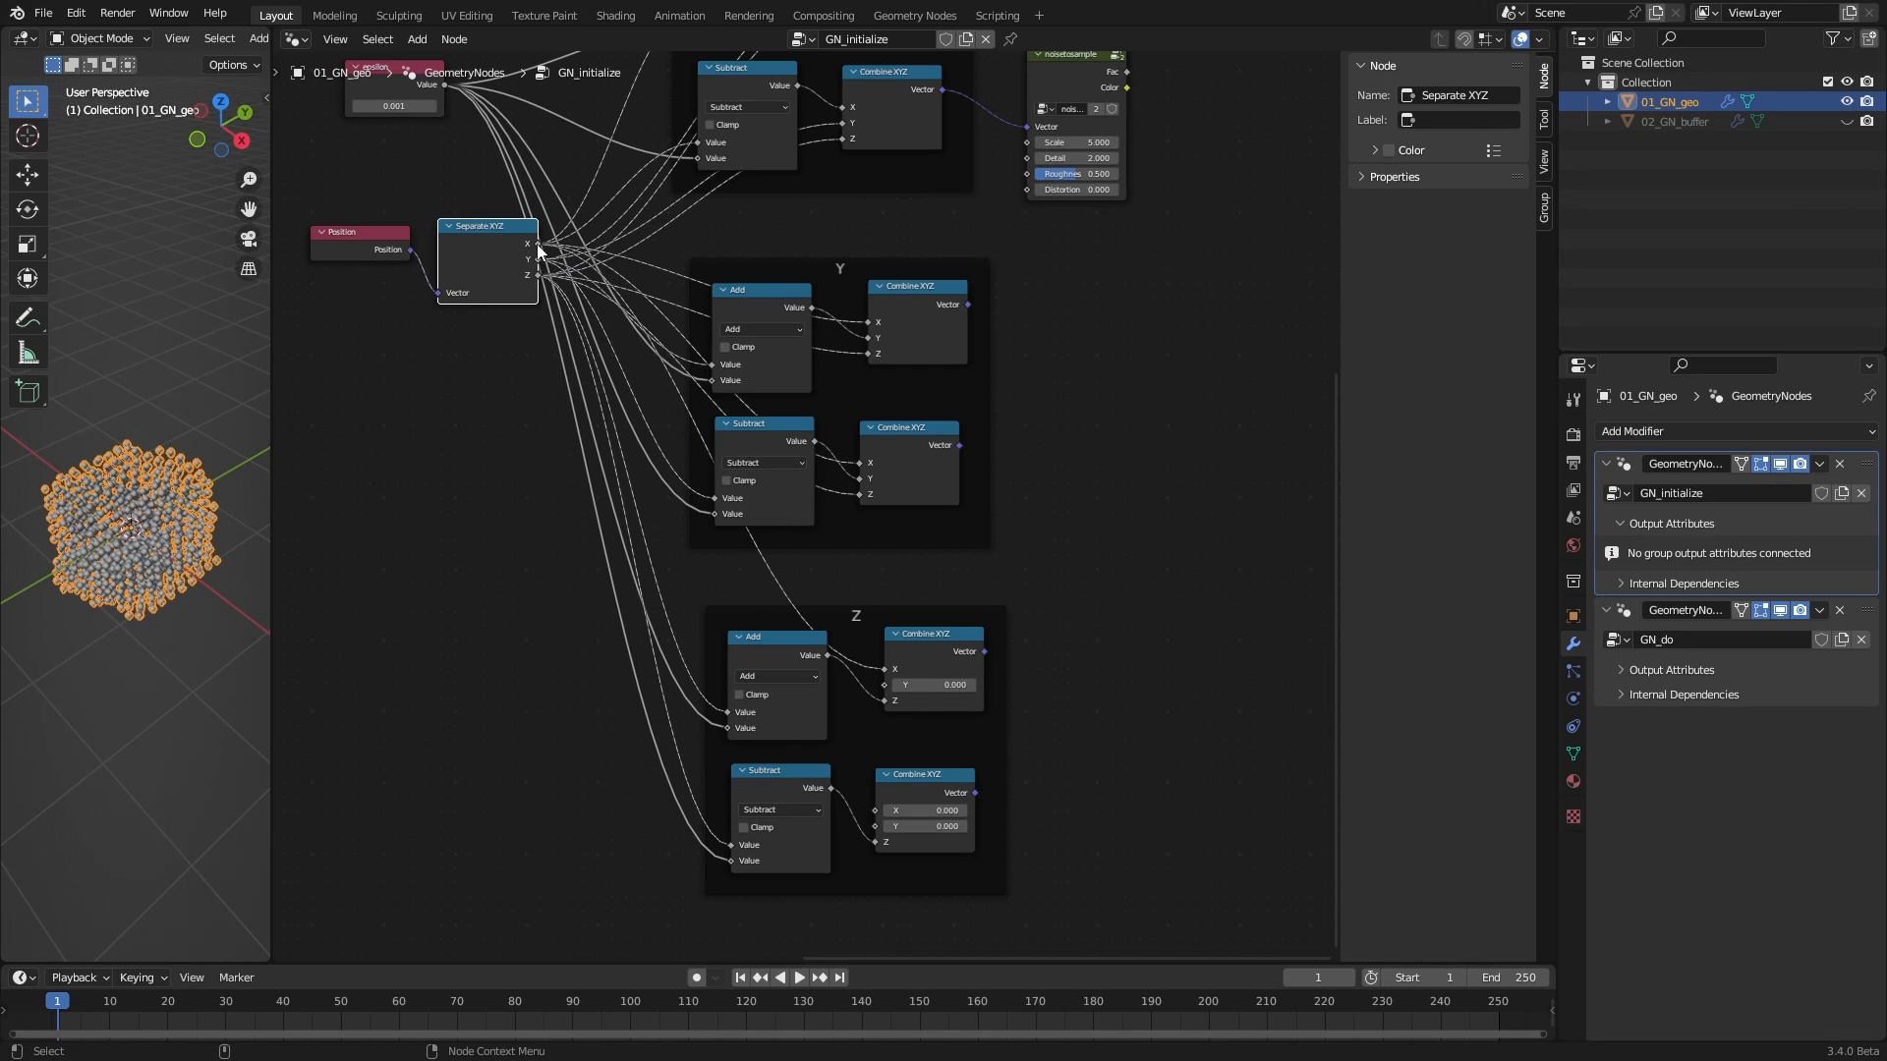
{"action": "left_click_drag", "start_coordinate": [537, 245], "coordinate": [878, 808]}
{"action": "left_click_drag", "start_coordinate": [538, 259], "coordinate": [886, 827]}
Duplicate the noisetosample group four times, placing two copies beside the Y frame and two beside the Z frame
{"action": "middle_click_drag", "start_coordinate": [1197, 318], "coordinate": [1053, 428]}
{"action": "key", "text": "n"}
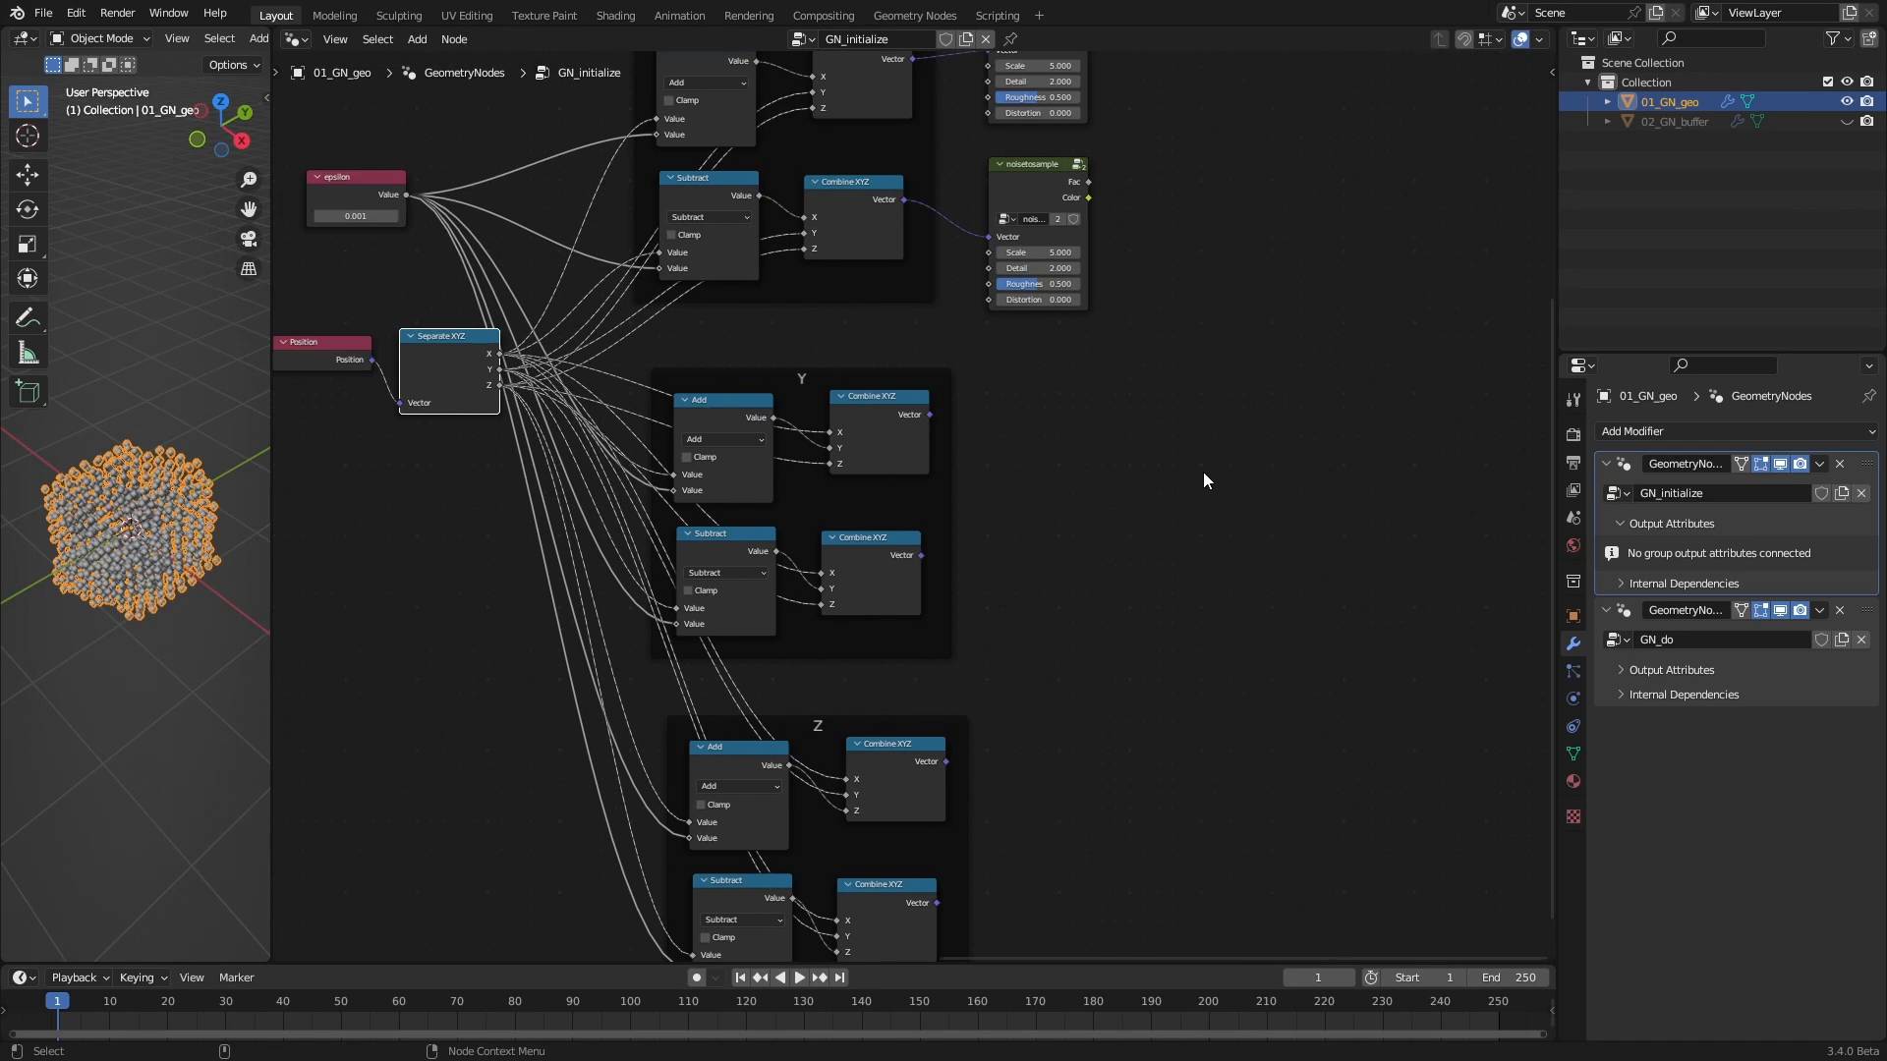
{"action": "left_click", "coordinate": [1034, 181]}
{"action": "key", "text": "shift+d"}
{"action": "left_click", "coordinate": [1054, 407]}
{"action": "key", "text": "shift+d"}
{"action": "left_click", "coordinate": [1053, 612]}
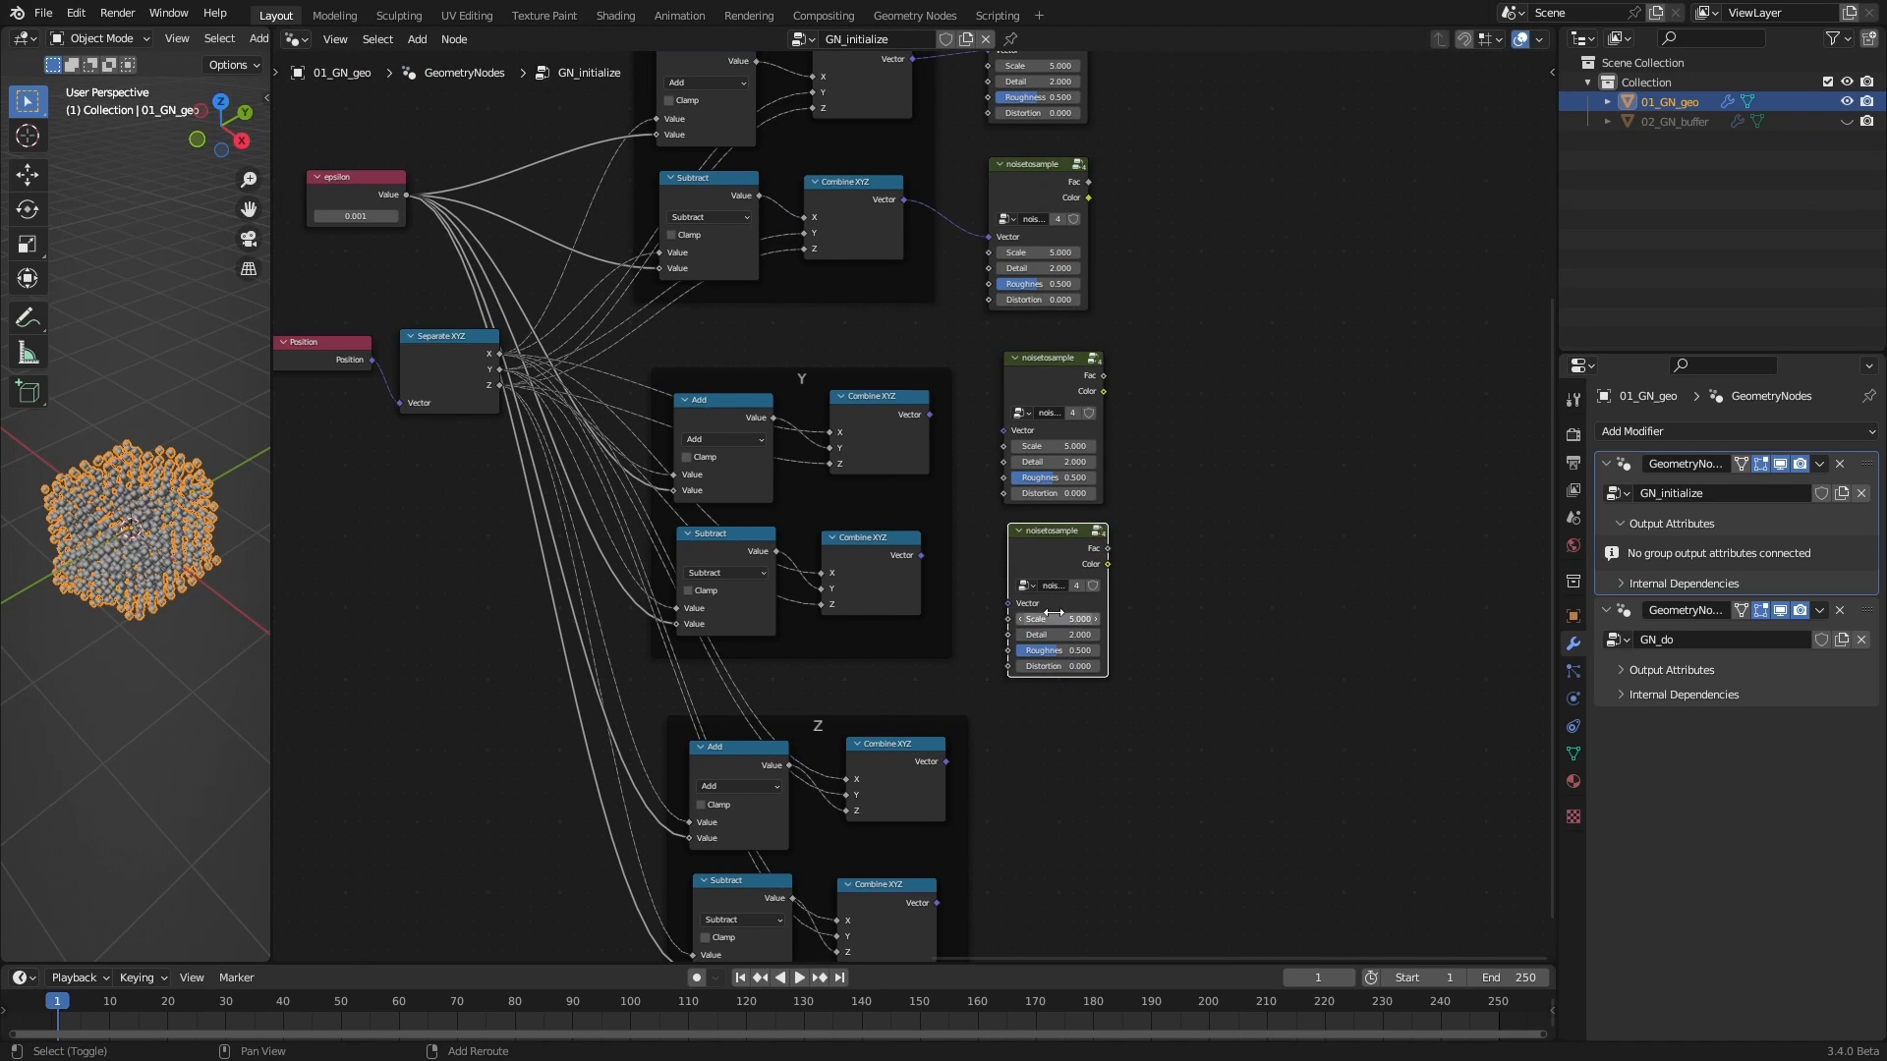
{"action": "key", "text": "shift+d"}
{"action": "left_click", "coordinate": [1063, 785]}
{"action": "key", "text": "shift+d"}
{"action": "left_click", "coordinate": [1233, 801]}
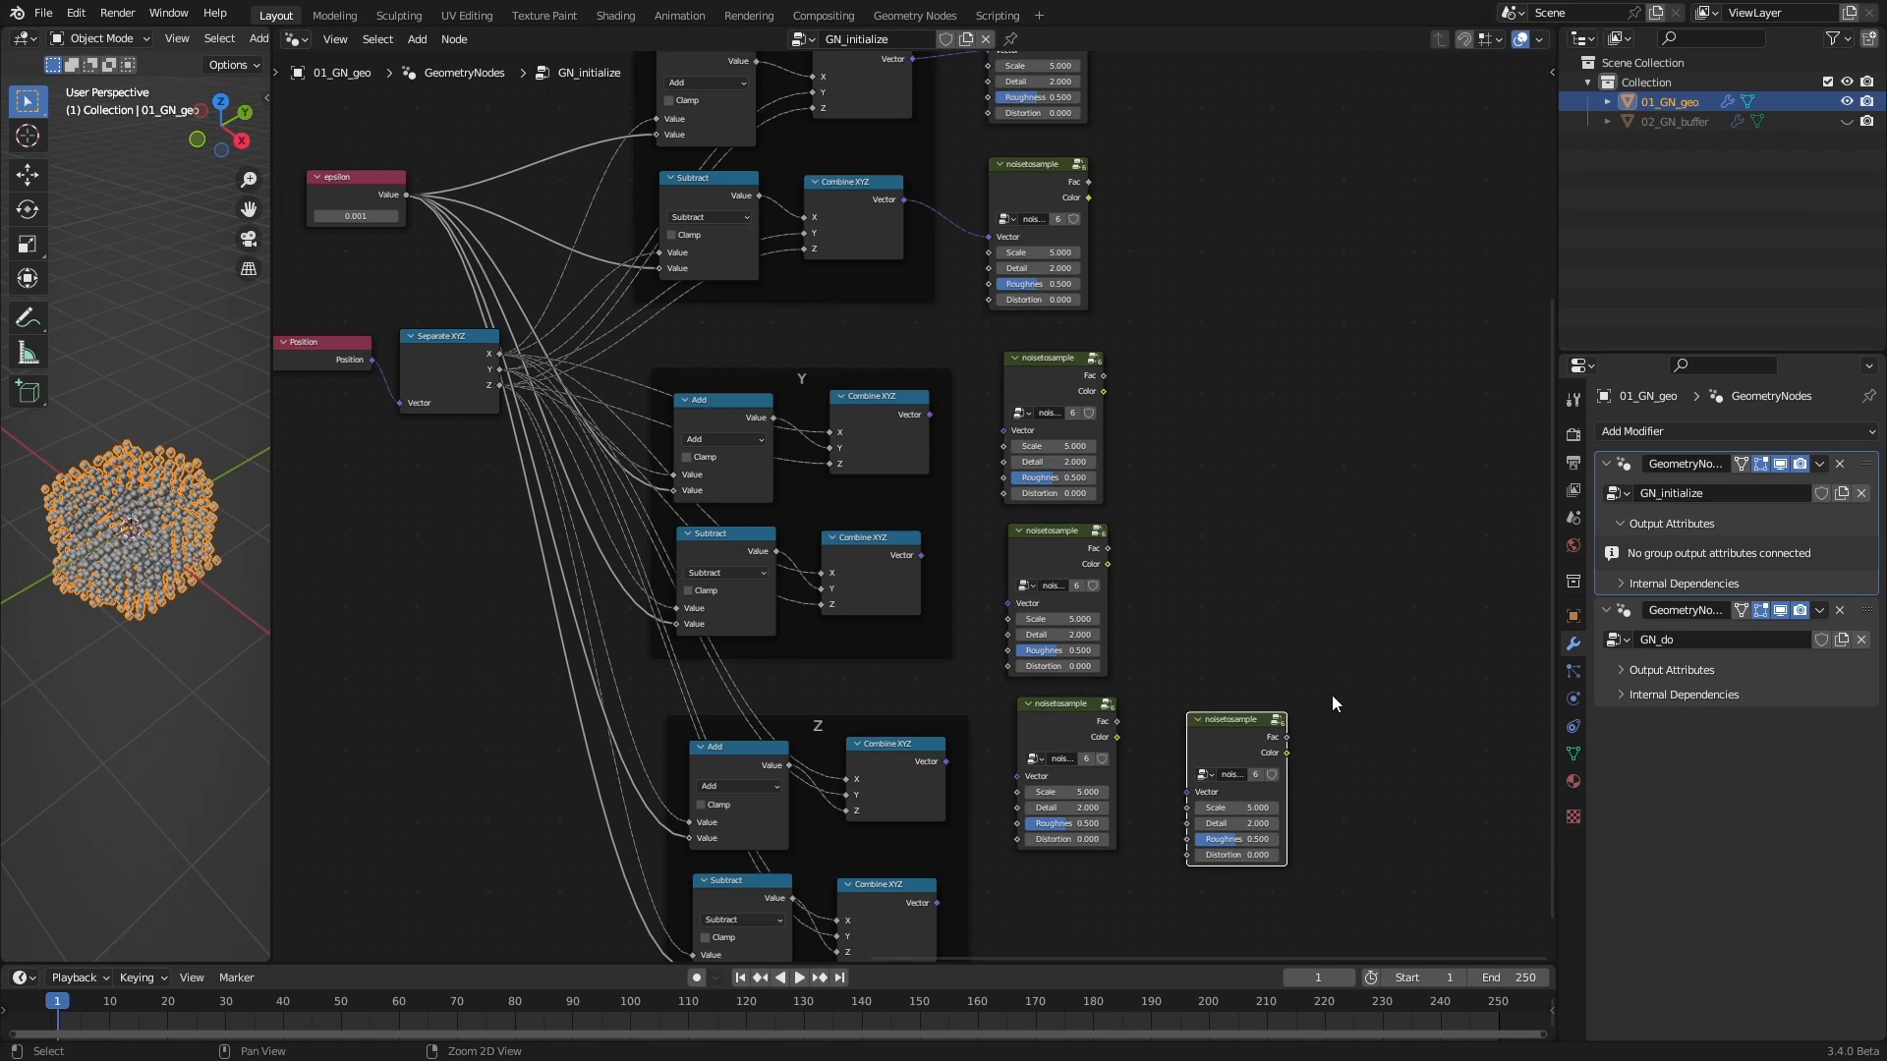
{"action": "key", "text": "g"}
{"action": "left_click", "coordinate": [1172, 874]}
Connect each Combine XYZ Vector output in the Y and Z frames to the adjacent noisetosample group's Vector input
{"action": "middle_click_drag", "start_coordinate": [1162, 600], "coordinate": [1110, 564]}
{"action": "scroll", "coordinate": [1100, 547], "scroll_direction": "down", "scroll_amount": 1}
{"action": "scroll", "coordinate": [889, 396], "scroll_direction": "up", "scroll_amount": 2}
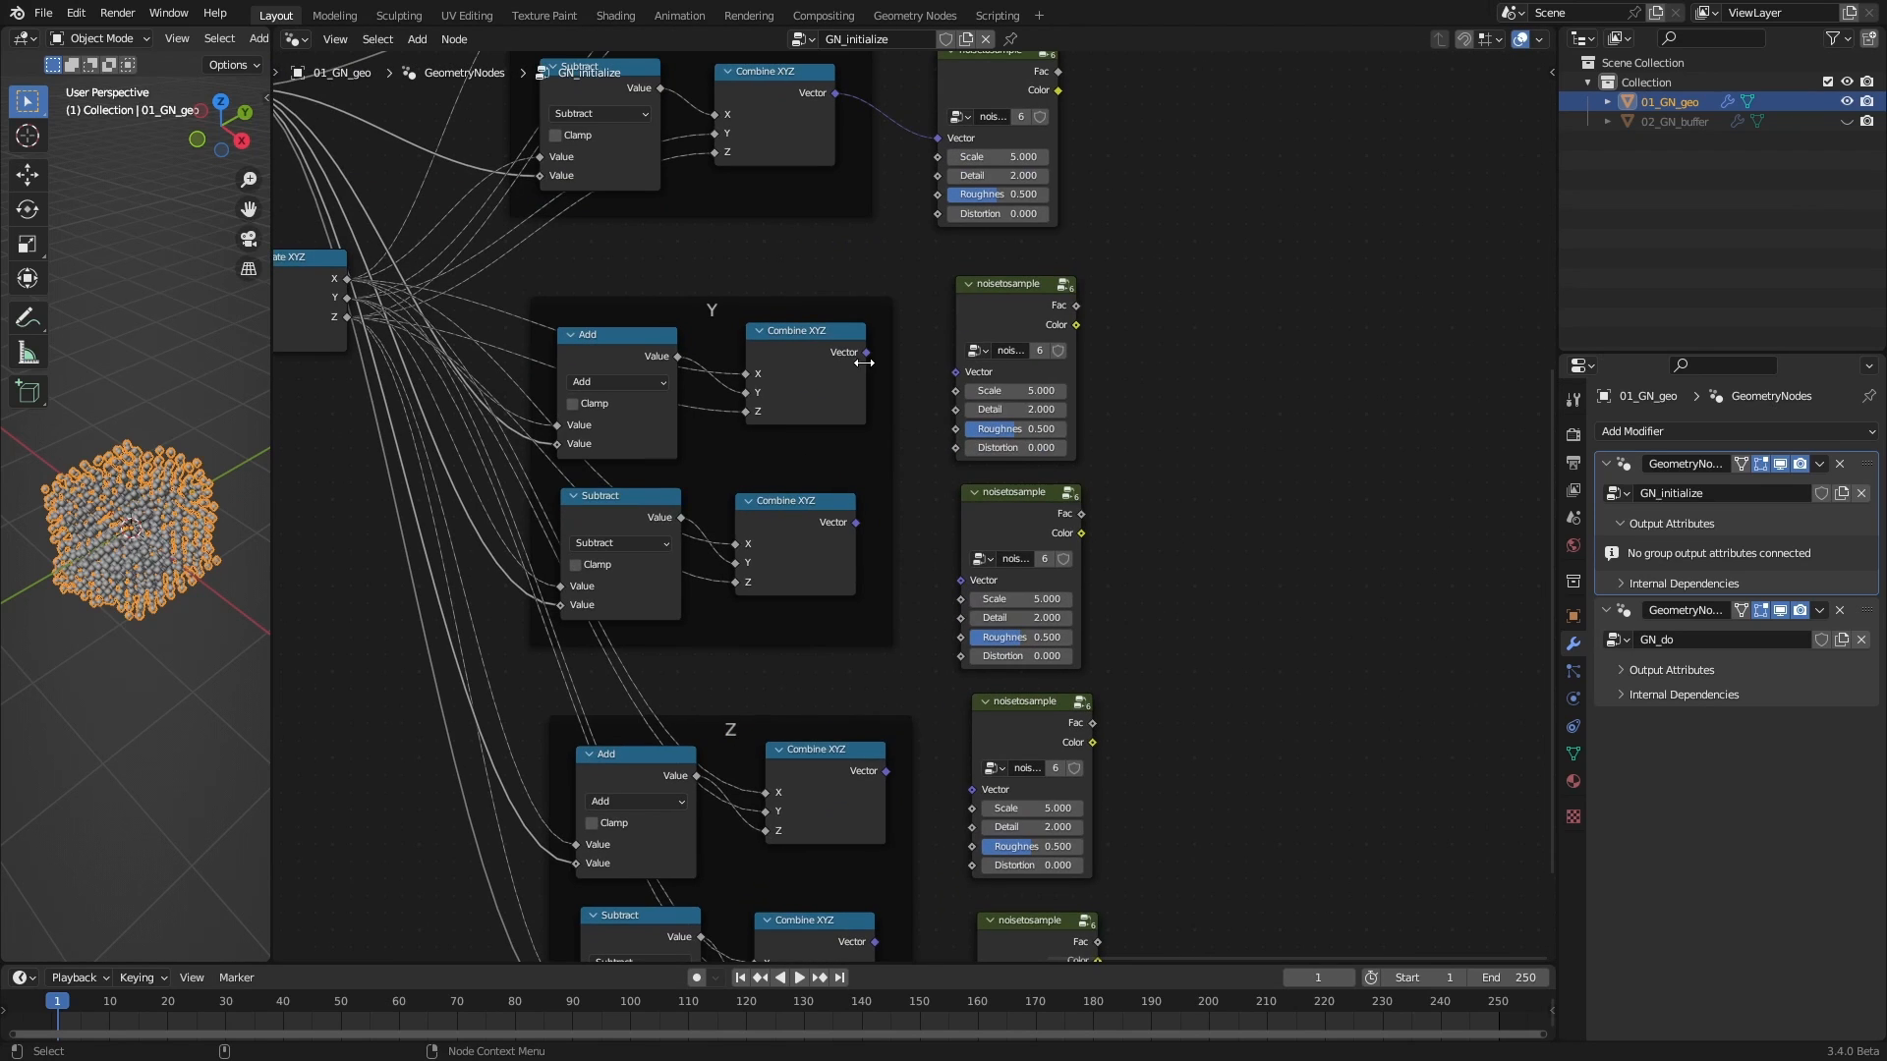
{"action": "left_click_drag", "start_coordinate": [866, 352], "coordinate": [955, 371]}
{"action": "left_click_drag", "start_coordinate": [856, 521], "coordinate": [960, 580]}
{"action": "middle_click_drag", "start_coordinate": [891, 721], "coordinate": [883, 533]}
{"action": "left_click", "coordinate": [882, 581]}
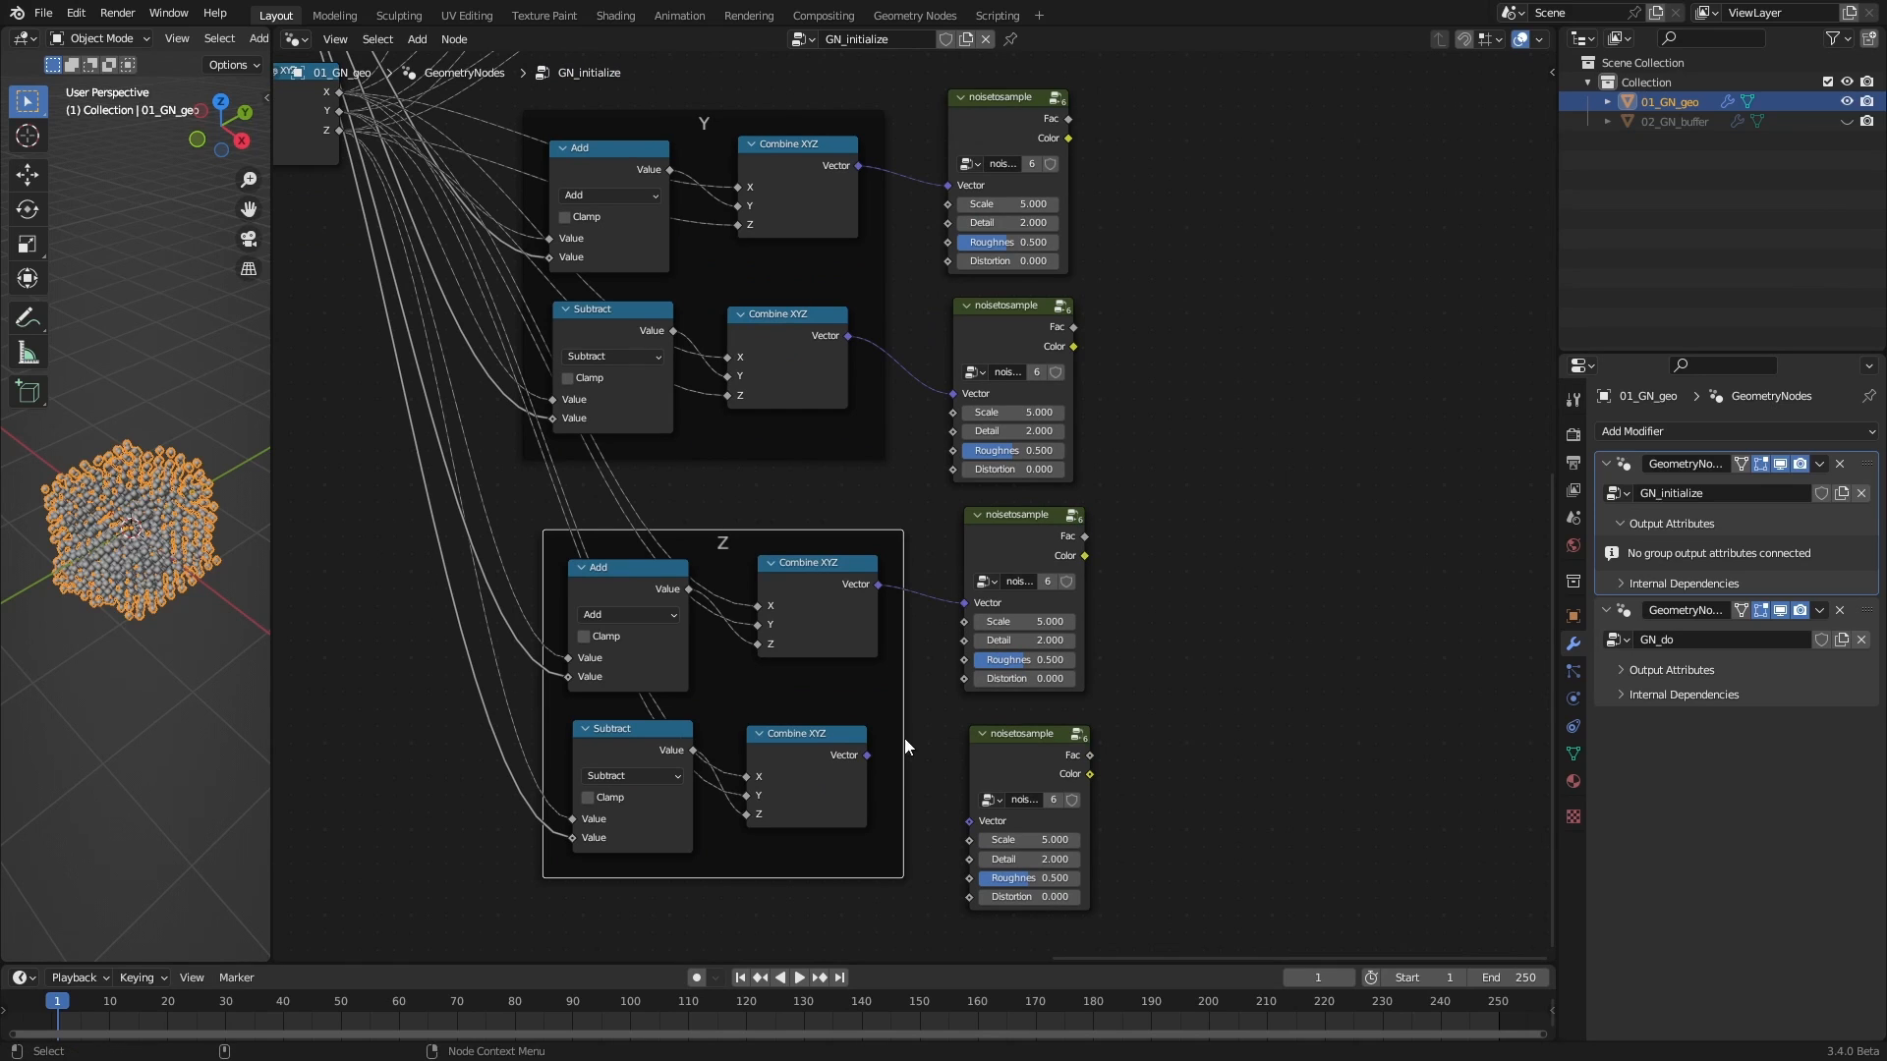
{"action": "left_click_drag", "start_coordinate": [869, 755], "coordinate": [971, 818]}
{"action": "scroll", "coordinate": [1122, 605], "scroll_direction": "down", "scroll_amount": 1}
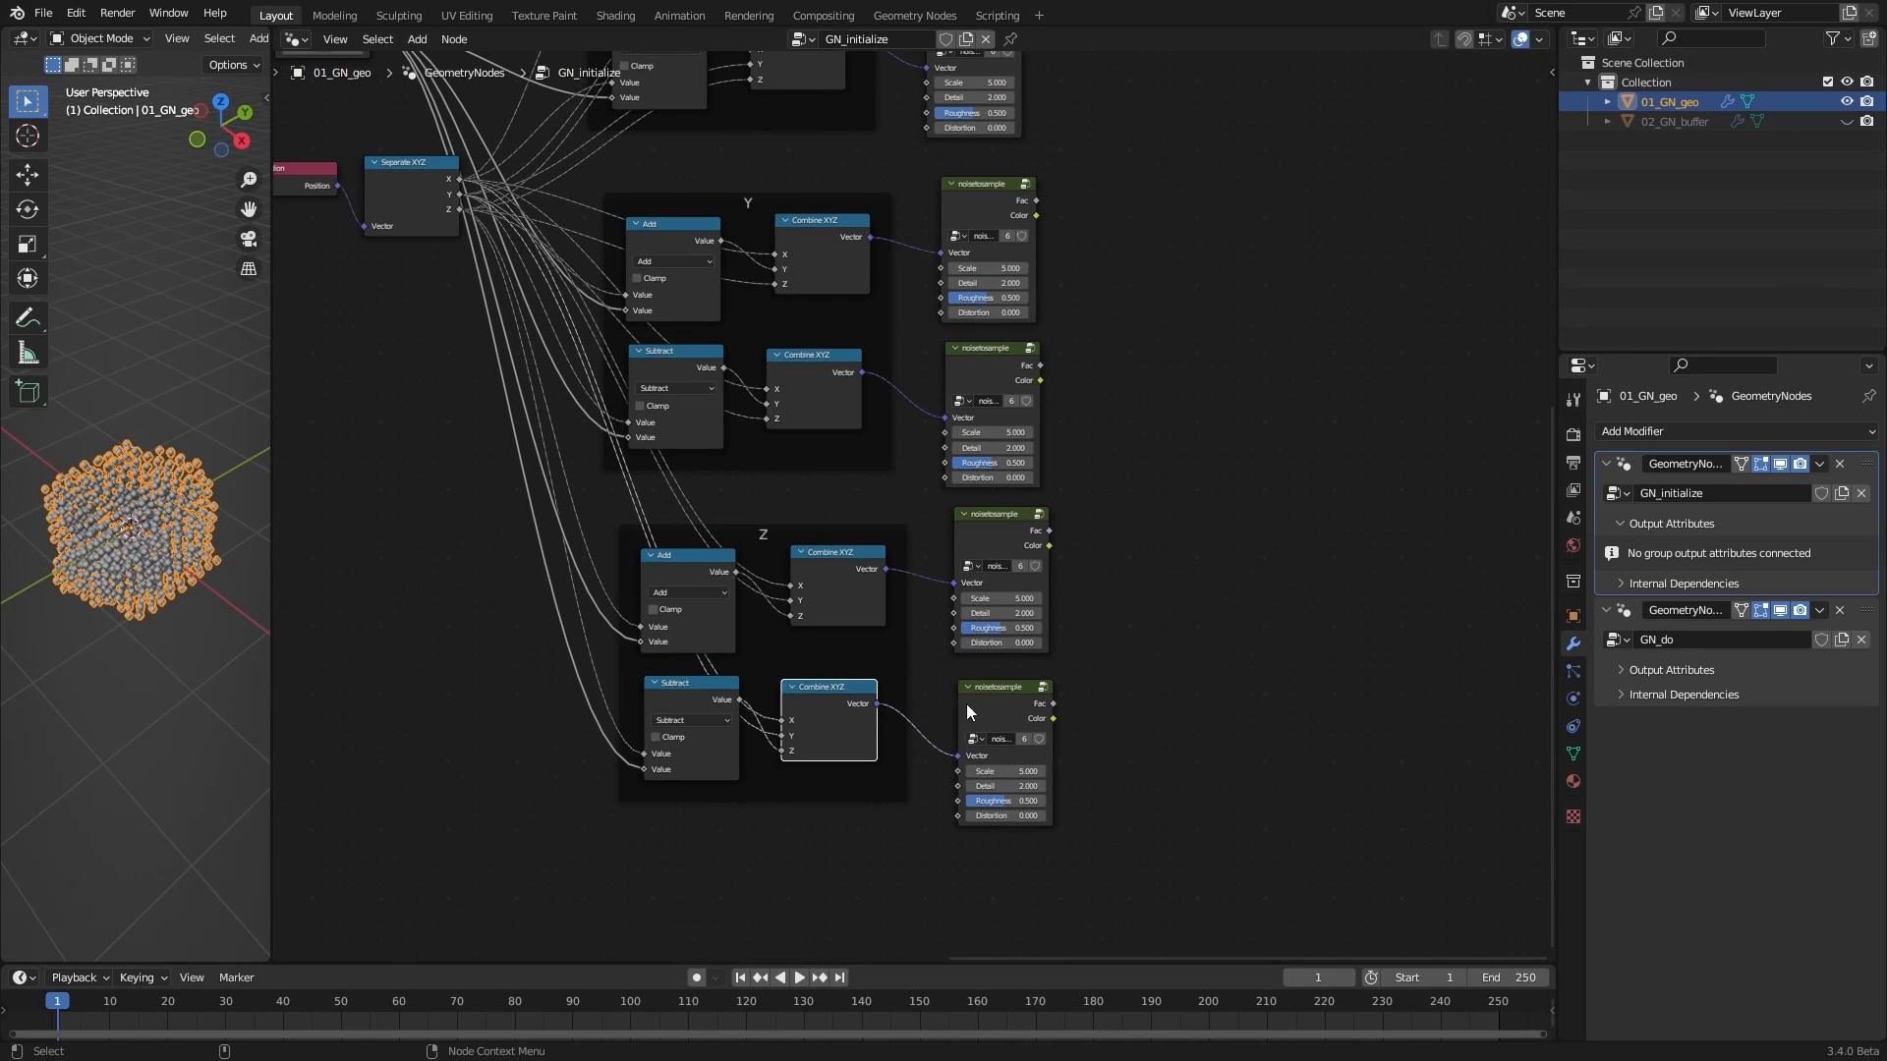
Tidy the positions of the two noisetosample groups beside the Z frame
{"action": "left_click", "coordinate": [965, 704]}
{"action": "left_click_drag", "start_coordinate": [995, 522], "coordinate": [993, 525]}
{"action": "middle_click_drag", "start_coordinate": [1130, 274], "coordinate": [1115, 419]}
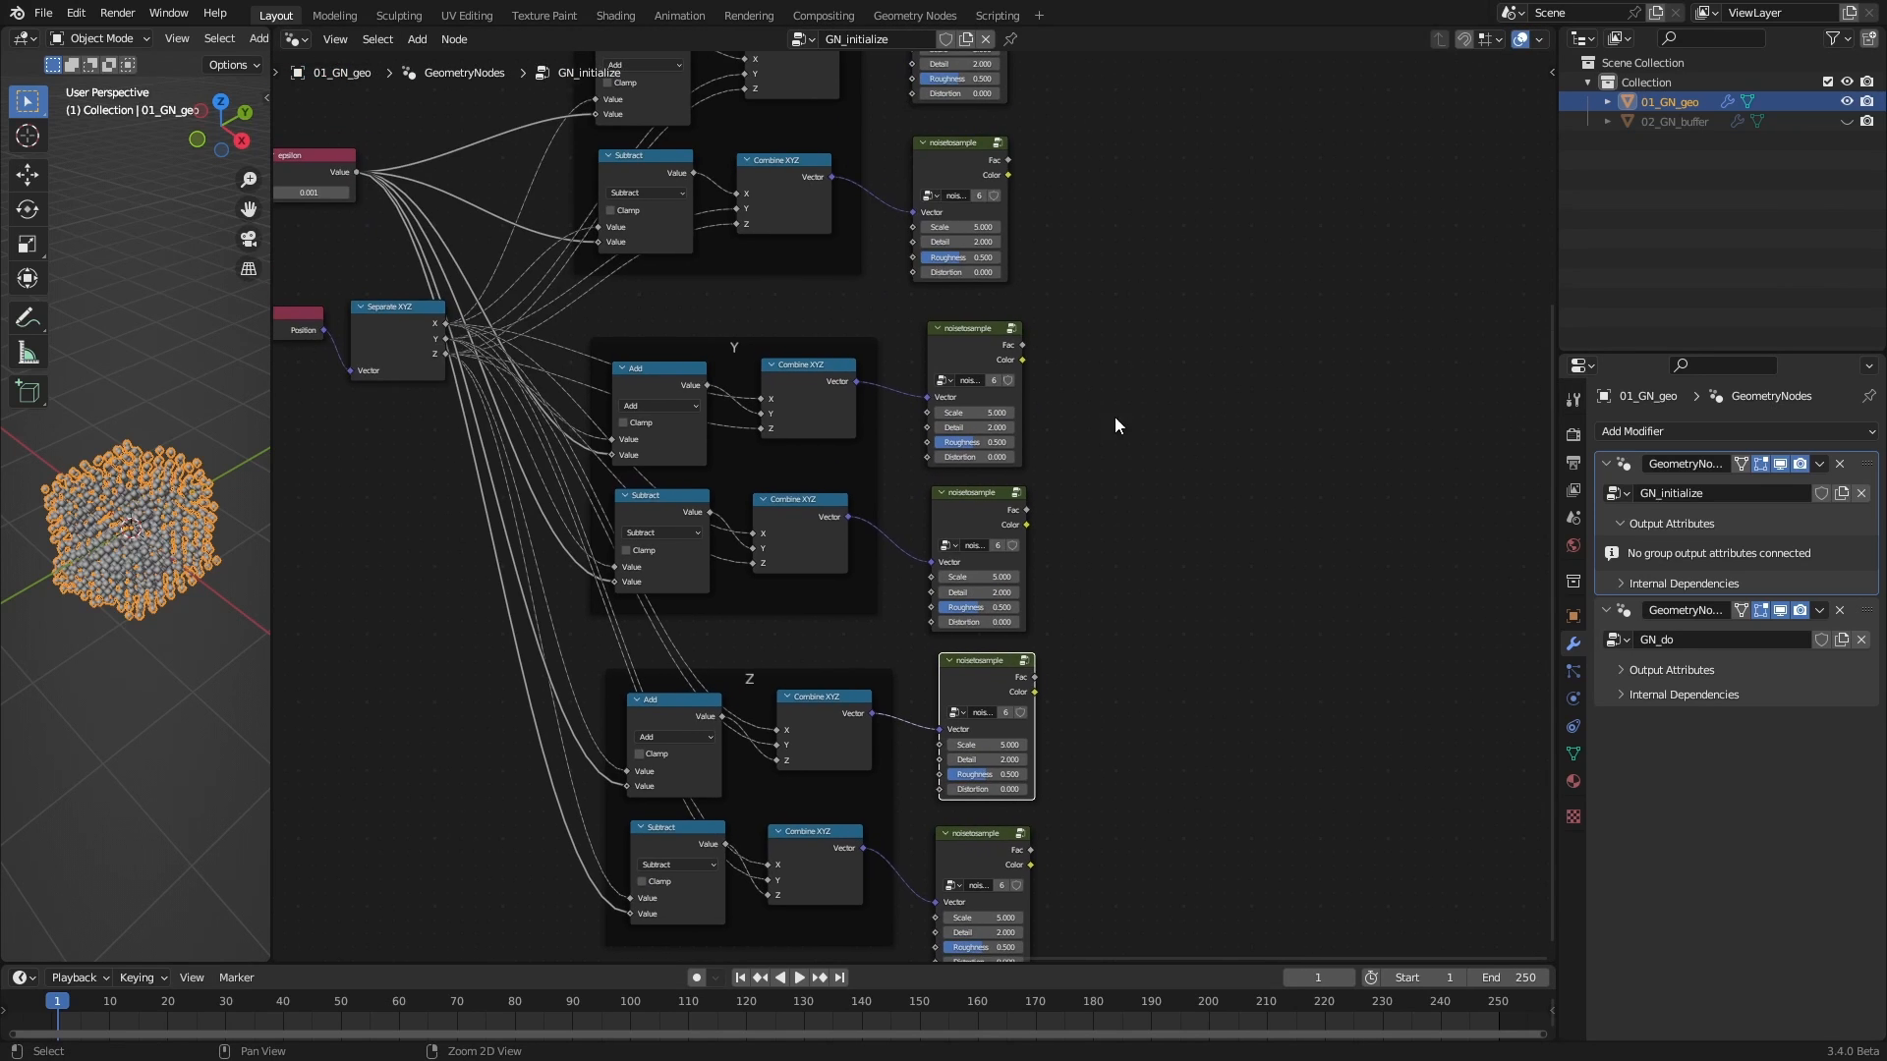
{"action": "scroll", "coordinate": [1112, 413], "scroll_direction": "down", "scroll_amount": 1}
{"action": "left_click_drag", "start_coordinate": [859, 388], "coordinate": [927, 402]}
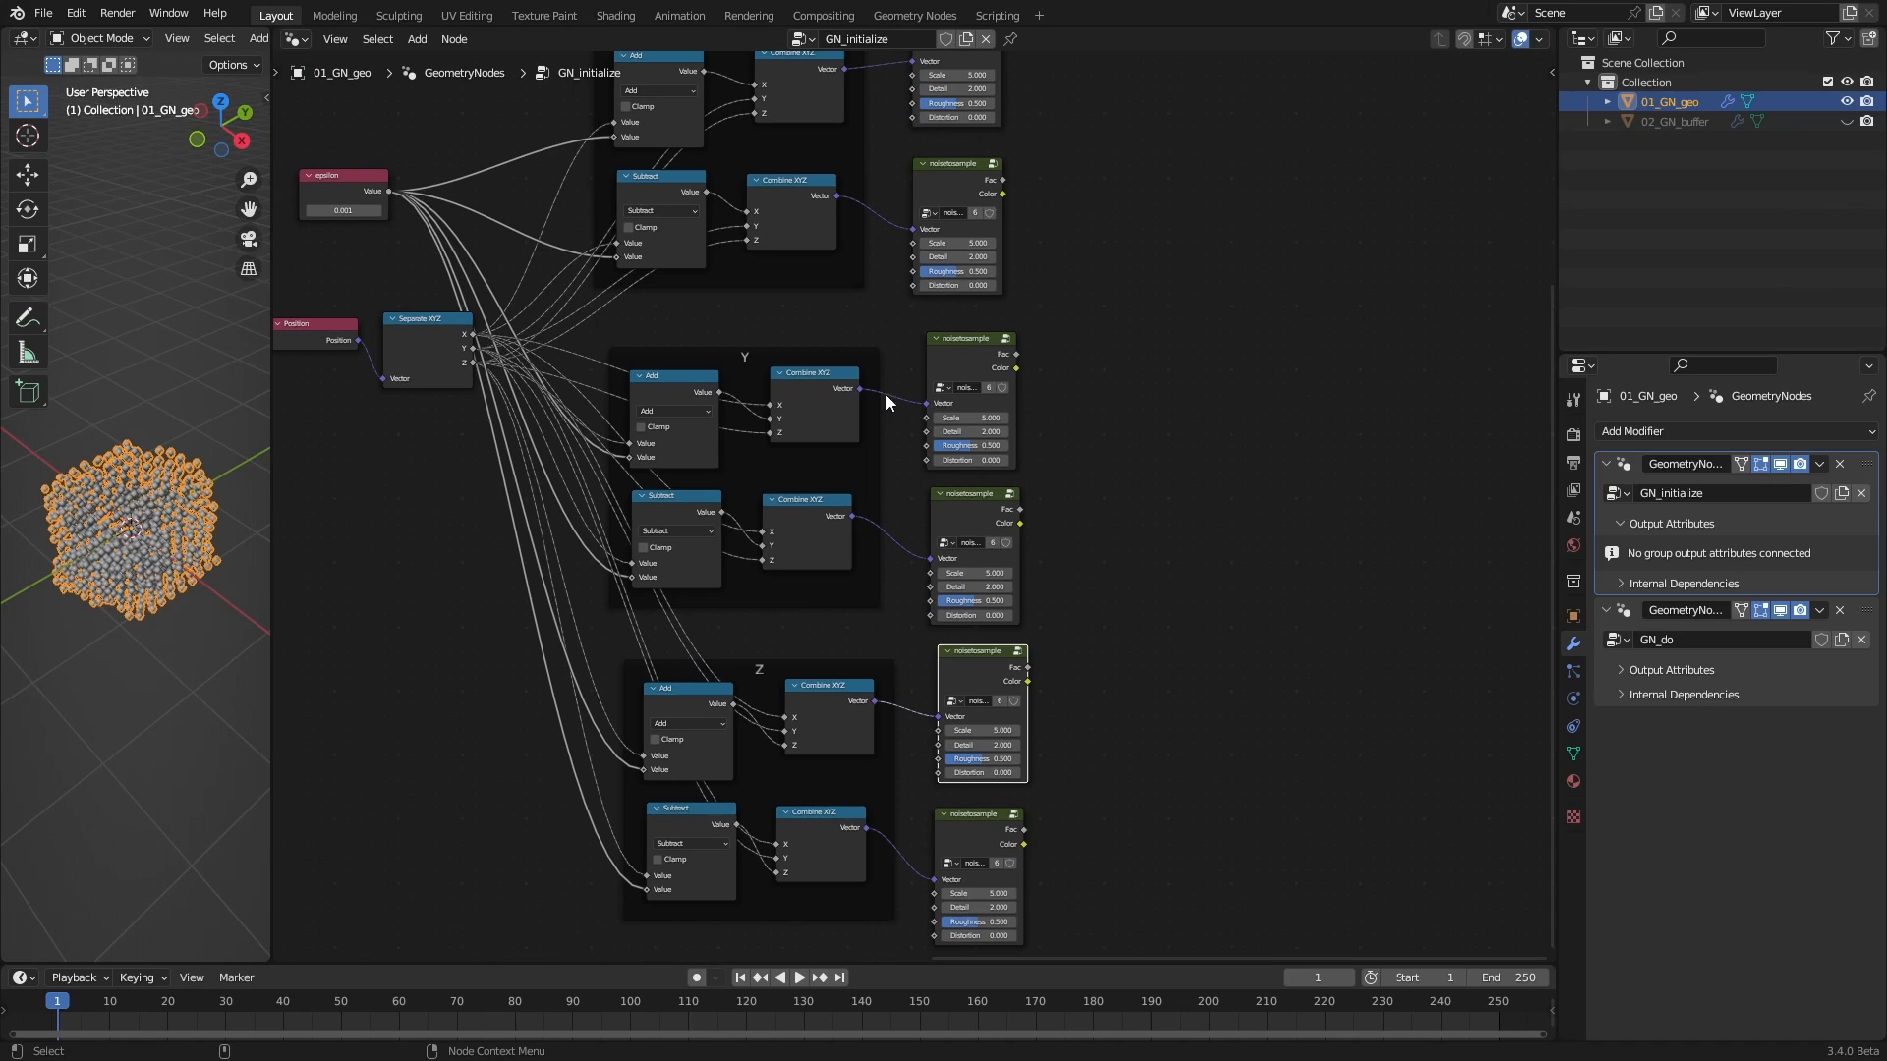
{"action": "left_click", "coordinate": [808, 654]}
Add a Separate XYZ node beside the X frame's upper noisetosample group and connect the group's Color output to its Vector input
{"action": "middle_click_drag", "start_coordinate": [1071, 173], "coordinate": [1102, 433], "text": "alt"}
{"action": "right_click_drag", "start_coordinate": [1102, 432], "coordinate": [1140, 345], "text": "alt"}
{"action": "middle_click_drag", "start_coordinate": [1238, 403], "coordinate": [1017, 596], "text": "alt"}
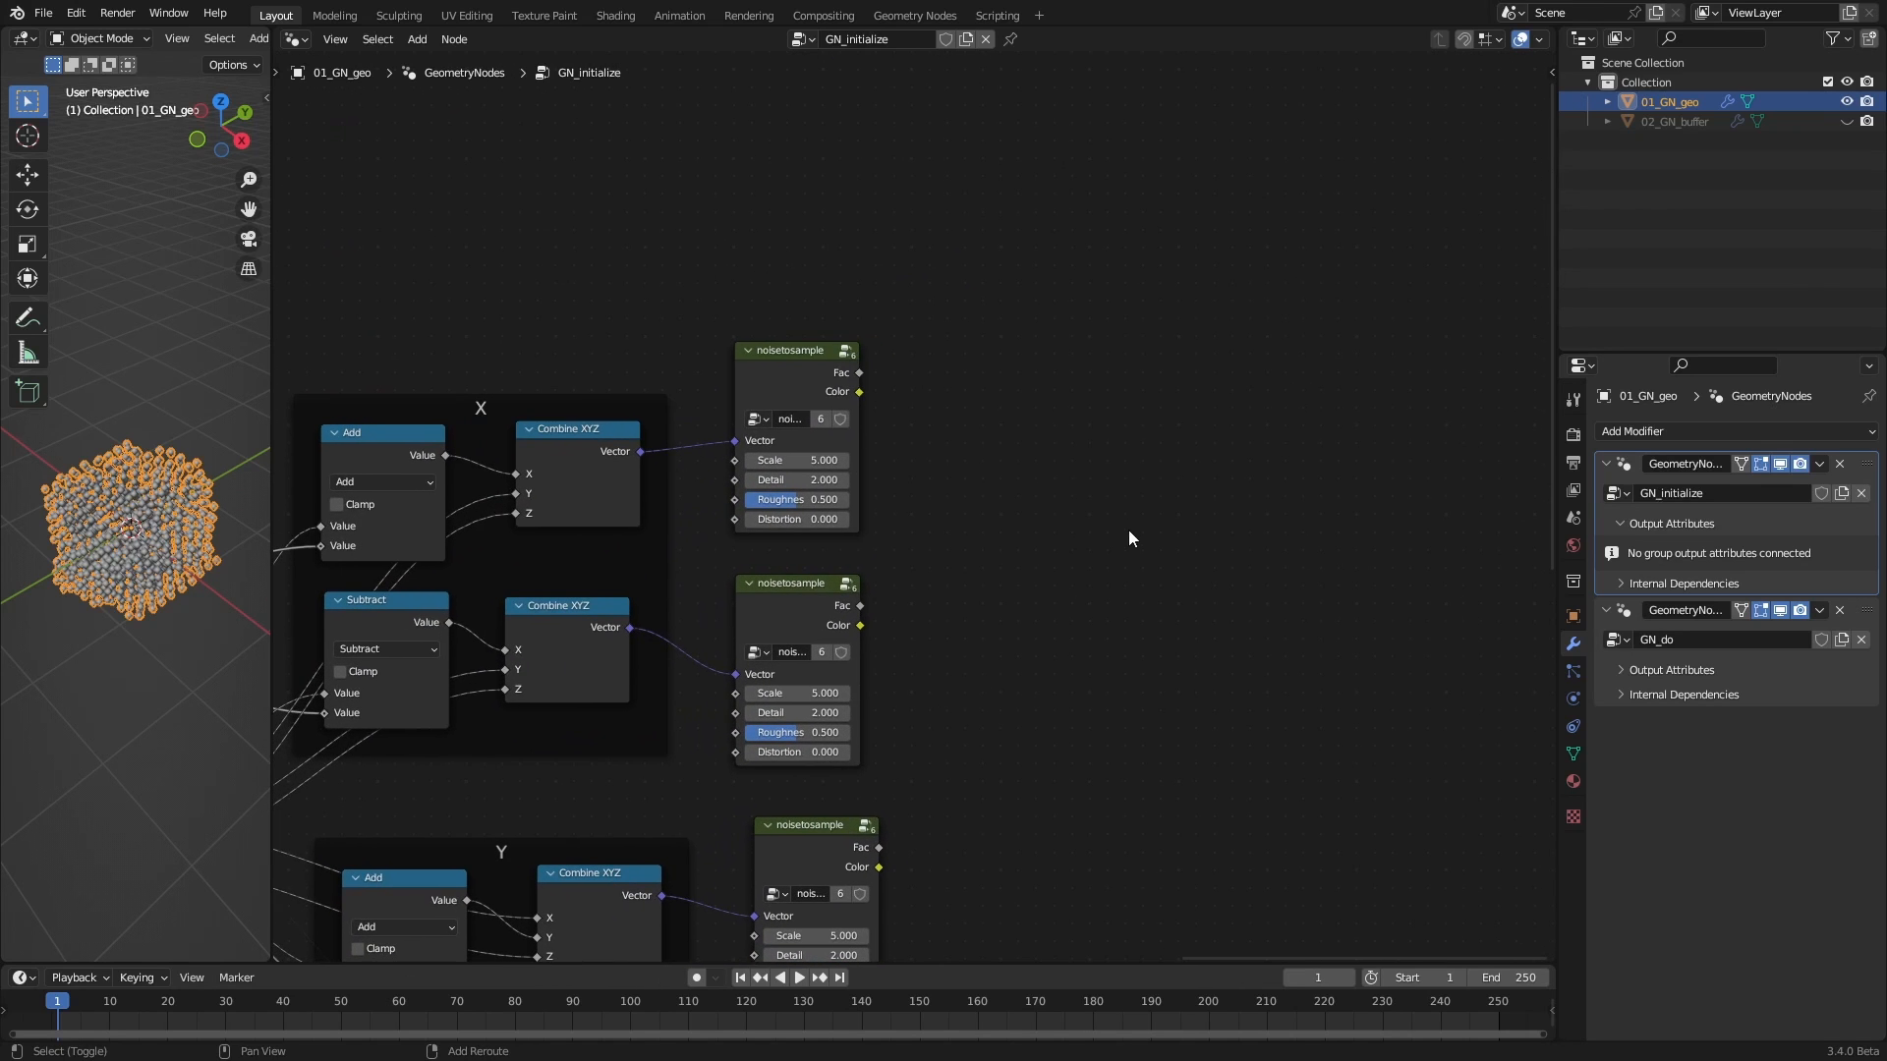
{"action": "key", "text": "shift+a"}
{"action": "left_click", "coordinate": [1061, 88]}
{"action": "type", "text": "separate"}
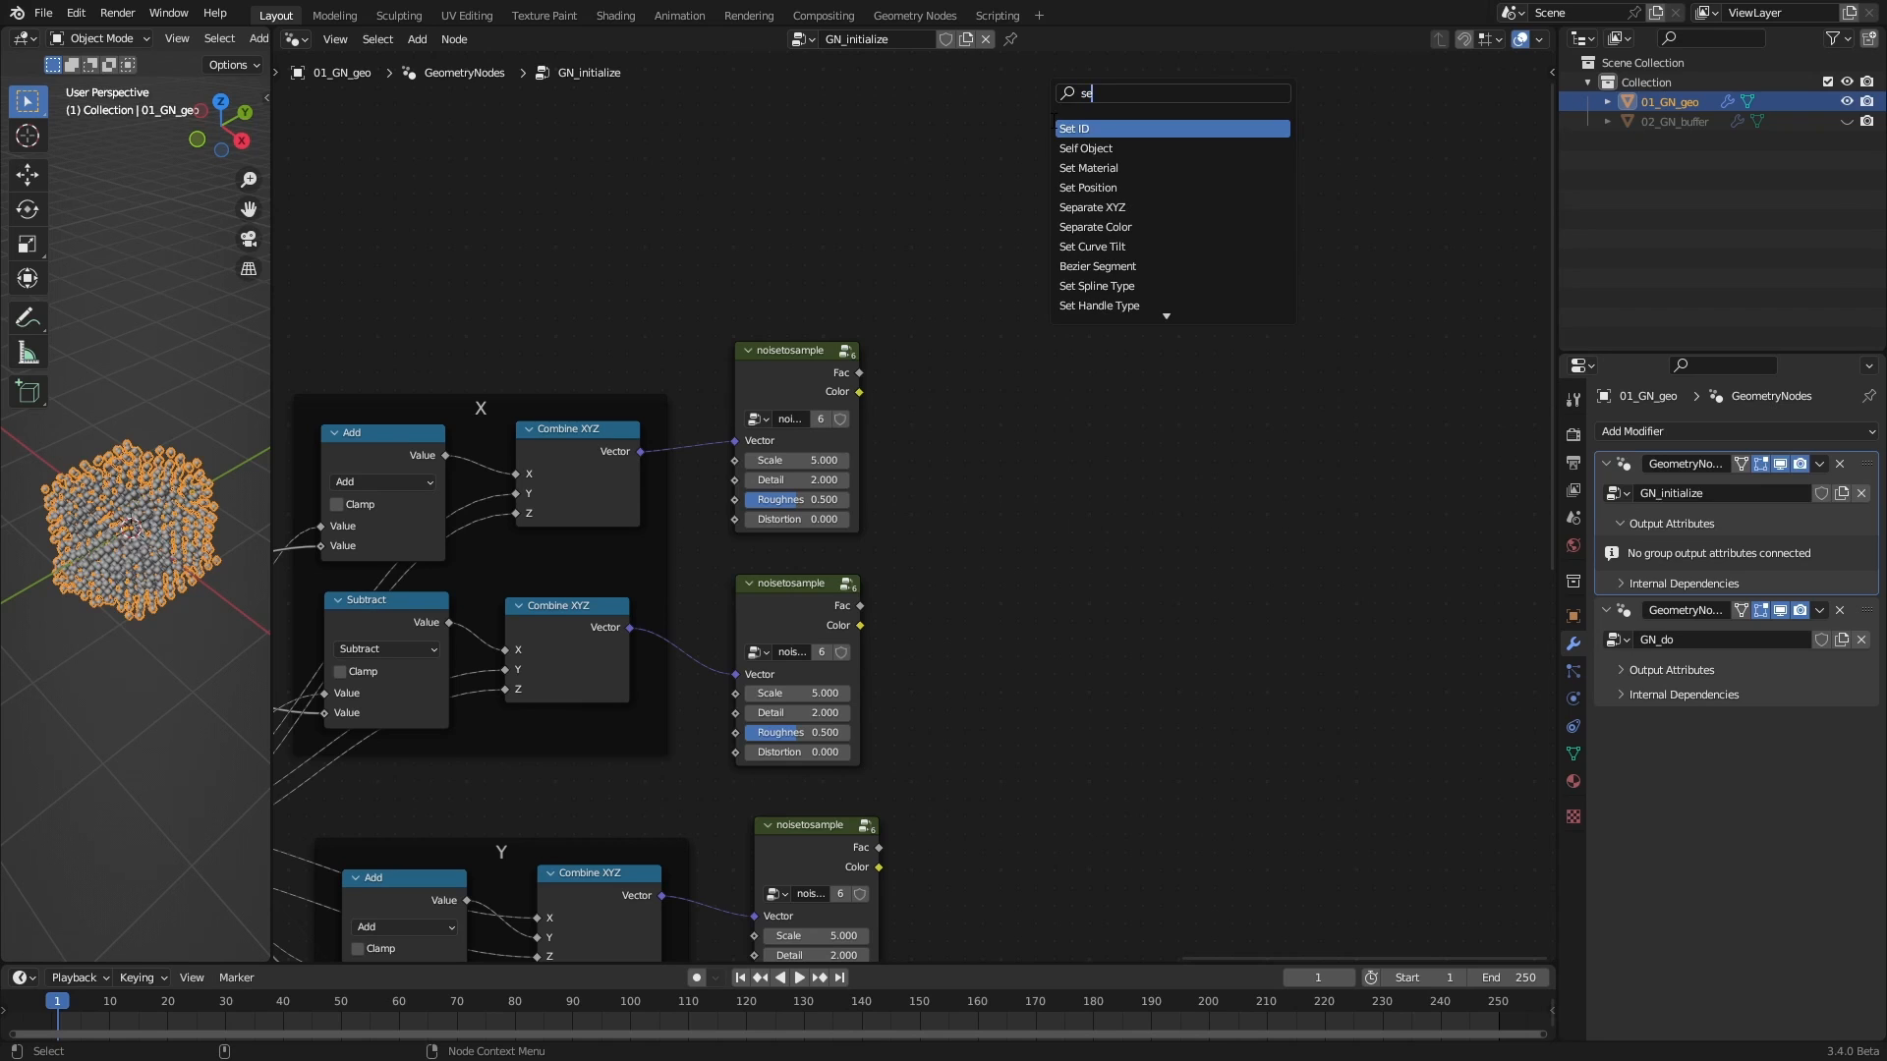
{"action": "key", "text": "Return"}
{"action": "left_click_drag", "start_coordinate": [861, 394], "coordinate": [919, 460]}
{"action": "left_click_drag", "start_coordinate": [969, 376], "coordinate": [963, 355]}
{"action": "middle_click_drag", "start_coordinate": [1018, 552], "coordinate": [1086, 348]}
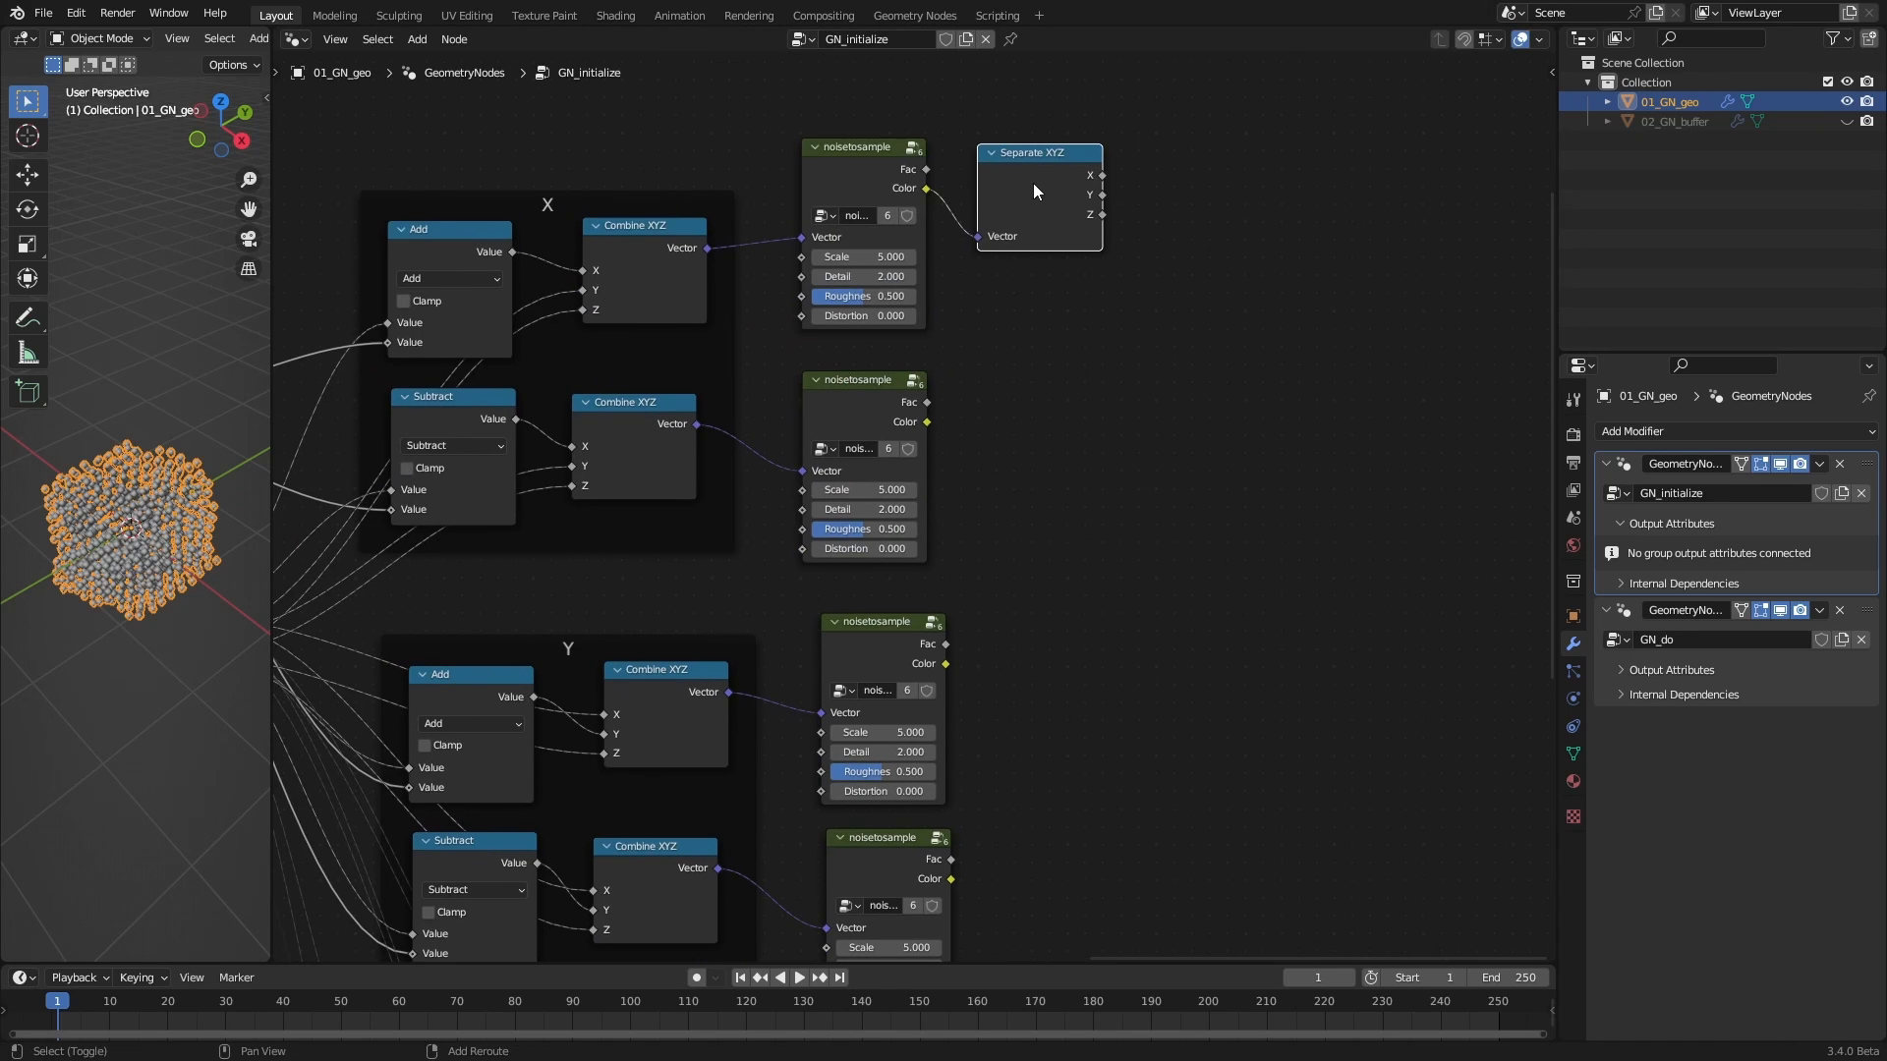
Duplicate the Separate XYZ node beside the X frame's lower noisetosample group and connect that group's Color output to its Vector input
{"action": "key", "text": "shift+d"}
{"action": "left_click", "coordinate": [1075, 413]}
{"action": "left_click_drag", "start_coordinate": [928, 422], "coordinate": [1022, 460]}
{"action": "left_click_drag", "start_coordinate": [1069, 391], "coordinate": [1024, 394]}
Duplicate the Separate XYZ node beside the Y frame's upper noisetosample group and connect that group's Color output to its Vector input
{"action": "middle_click_drag", "start_coordinate": [1096, 524], "coordinate": [1026, 302]}
{"action": "key", "text": "shift+d"}
{"action": "left_click", "coordinate": [1037, 448]}
{"action": "key", "text": "ctrl+z"}
{"action": "key", "text": "shift+d"}
{"action": "left_click", "coordinate": [1024, 377]}
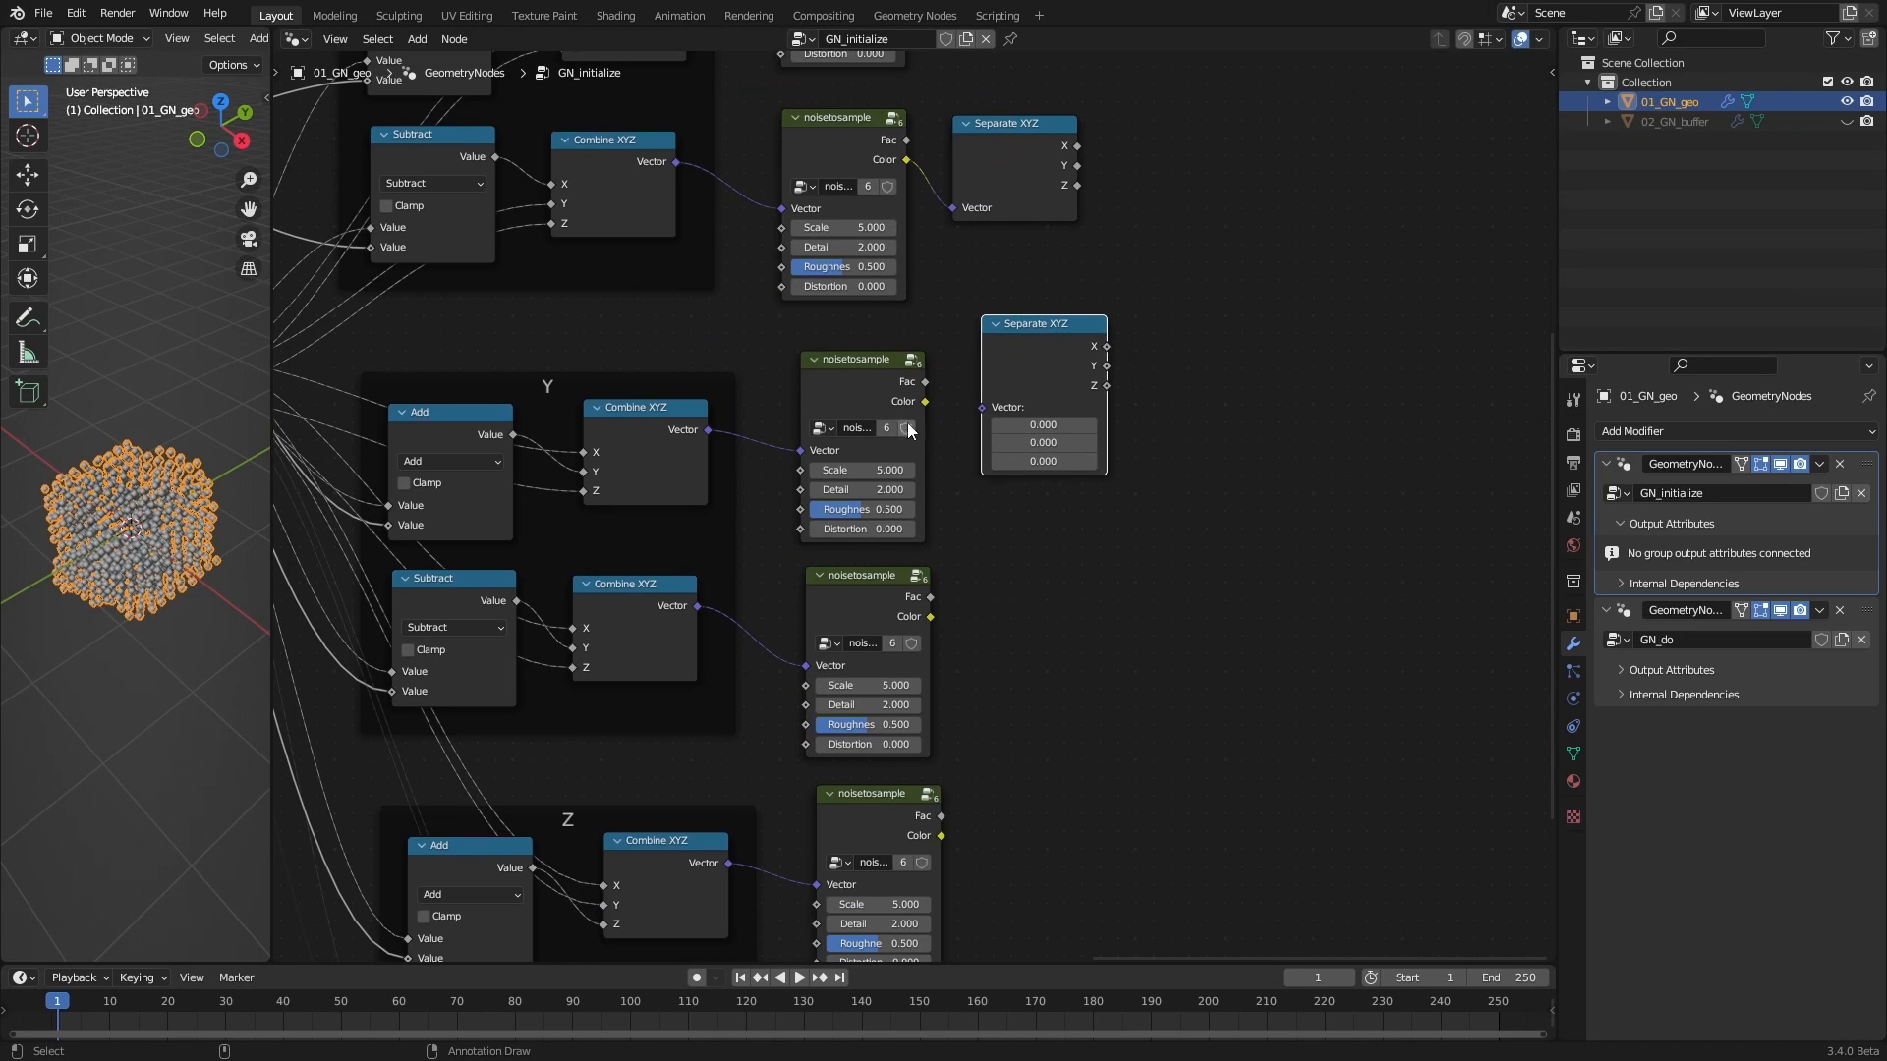
{"action": "left_click_drag", "start_coordinate": [924, 402], "coordinate": [1000, 420]}
{"action": "left_click_drag", "start_coordinate": [1041, 378], "coordinate": [1038, 413]}
{"action": "middle_click_drag", "start_coordinate": [1052, 481], "coordinate": [988, 410]}
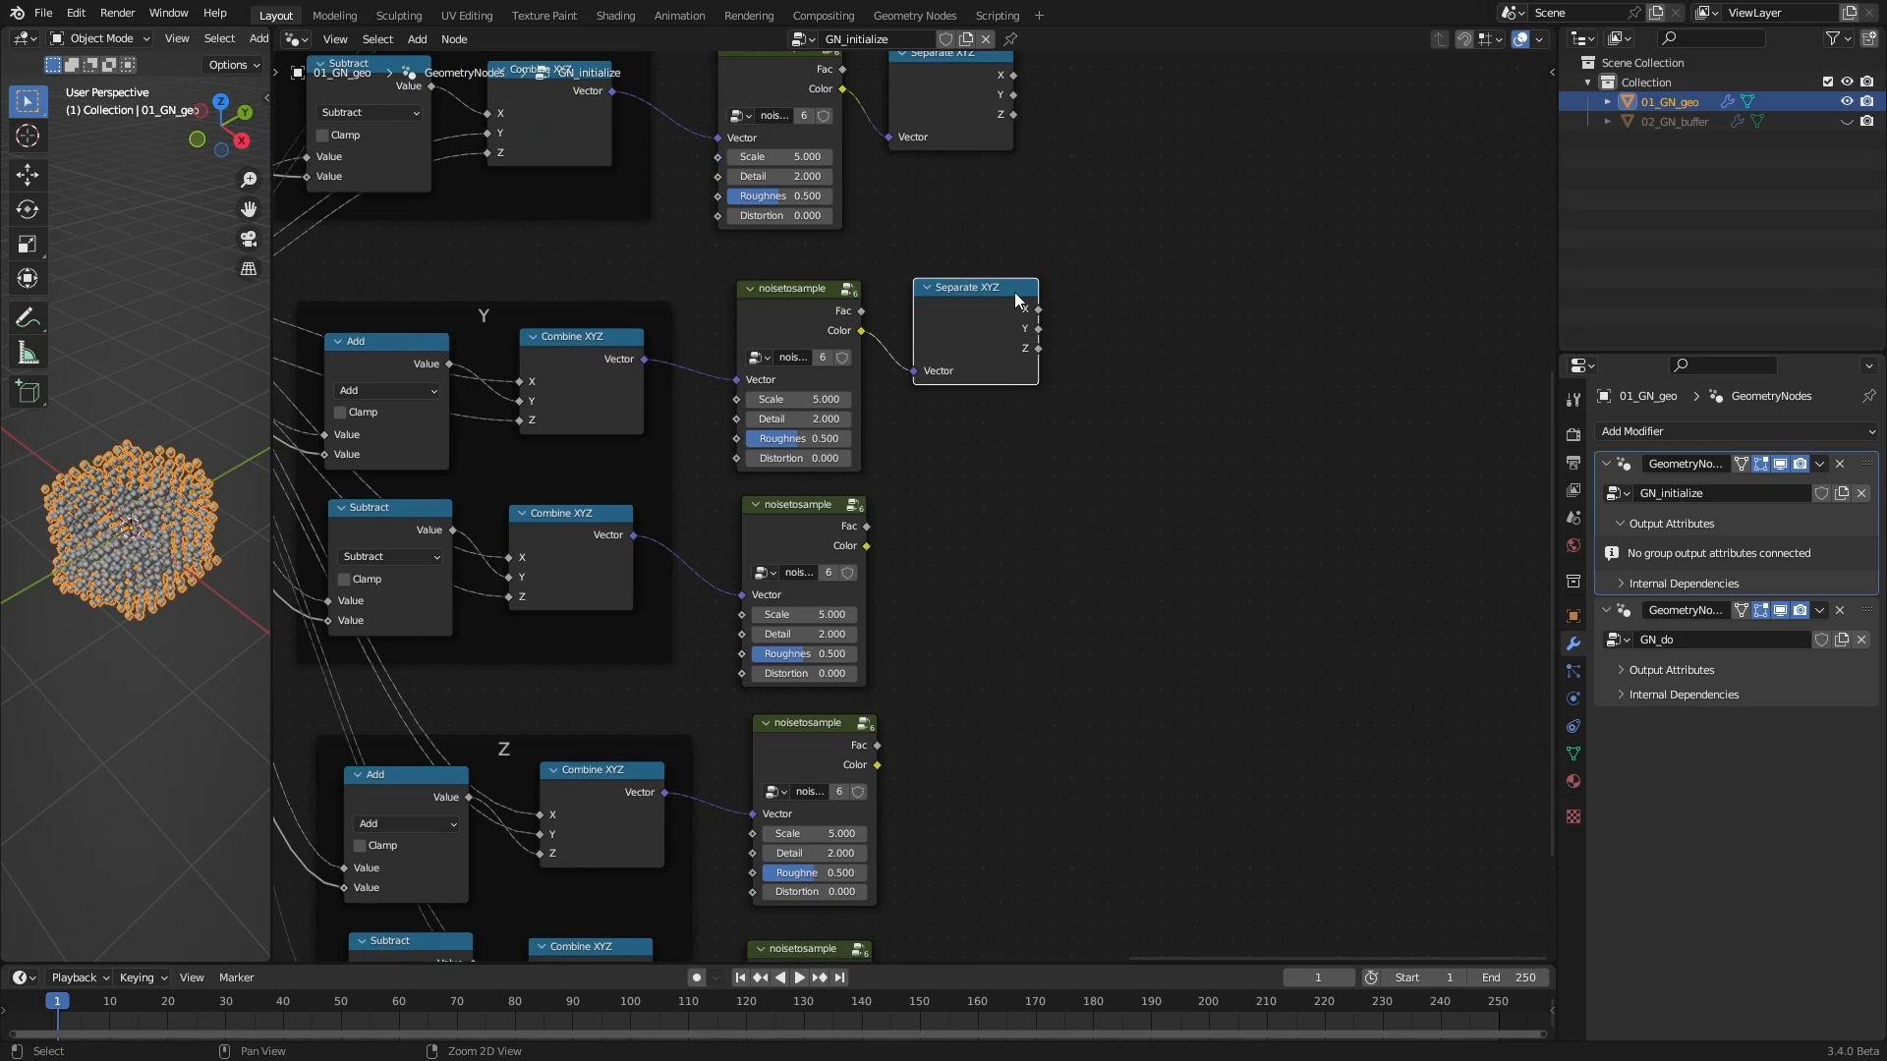
Duplicate the Separate XYZ node beside the Y frame's lower noisetosample group and connect that group's Color output to its Vector input
{"action": "key", "text": "shift+d"}
{"action": "left_click", "coordinate": [1002, 585]}
{"action": "left_click_drag", "start_coordinate": [866, 546], "coordinate": [949, 558]}
{"action": "middle_click_drag", "start_coordinate": [1079, 577], "coordinate": [1064, 350]}
Duplicate Separate XYZ nodes beside the Z frame's two noisetosample groups and connect each group's Color output to the adjacent Vector input
{"action": "left_click", "coordinate": [1014, 259]}
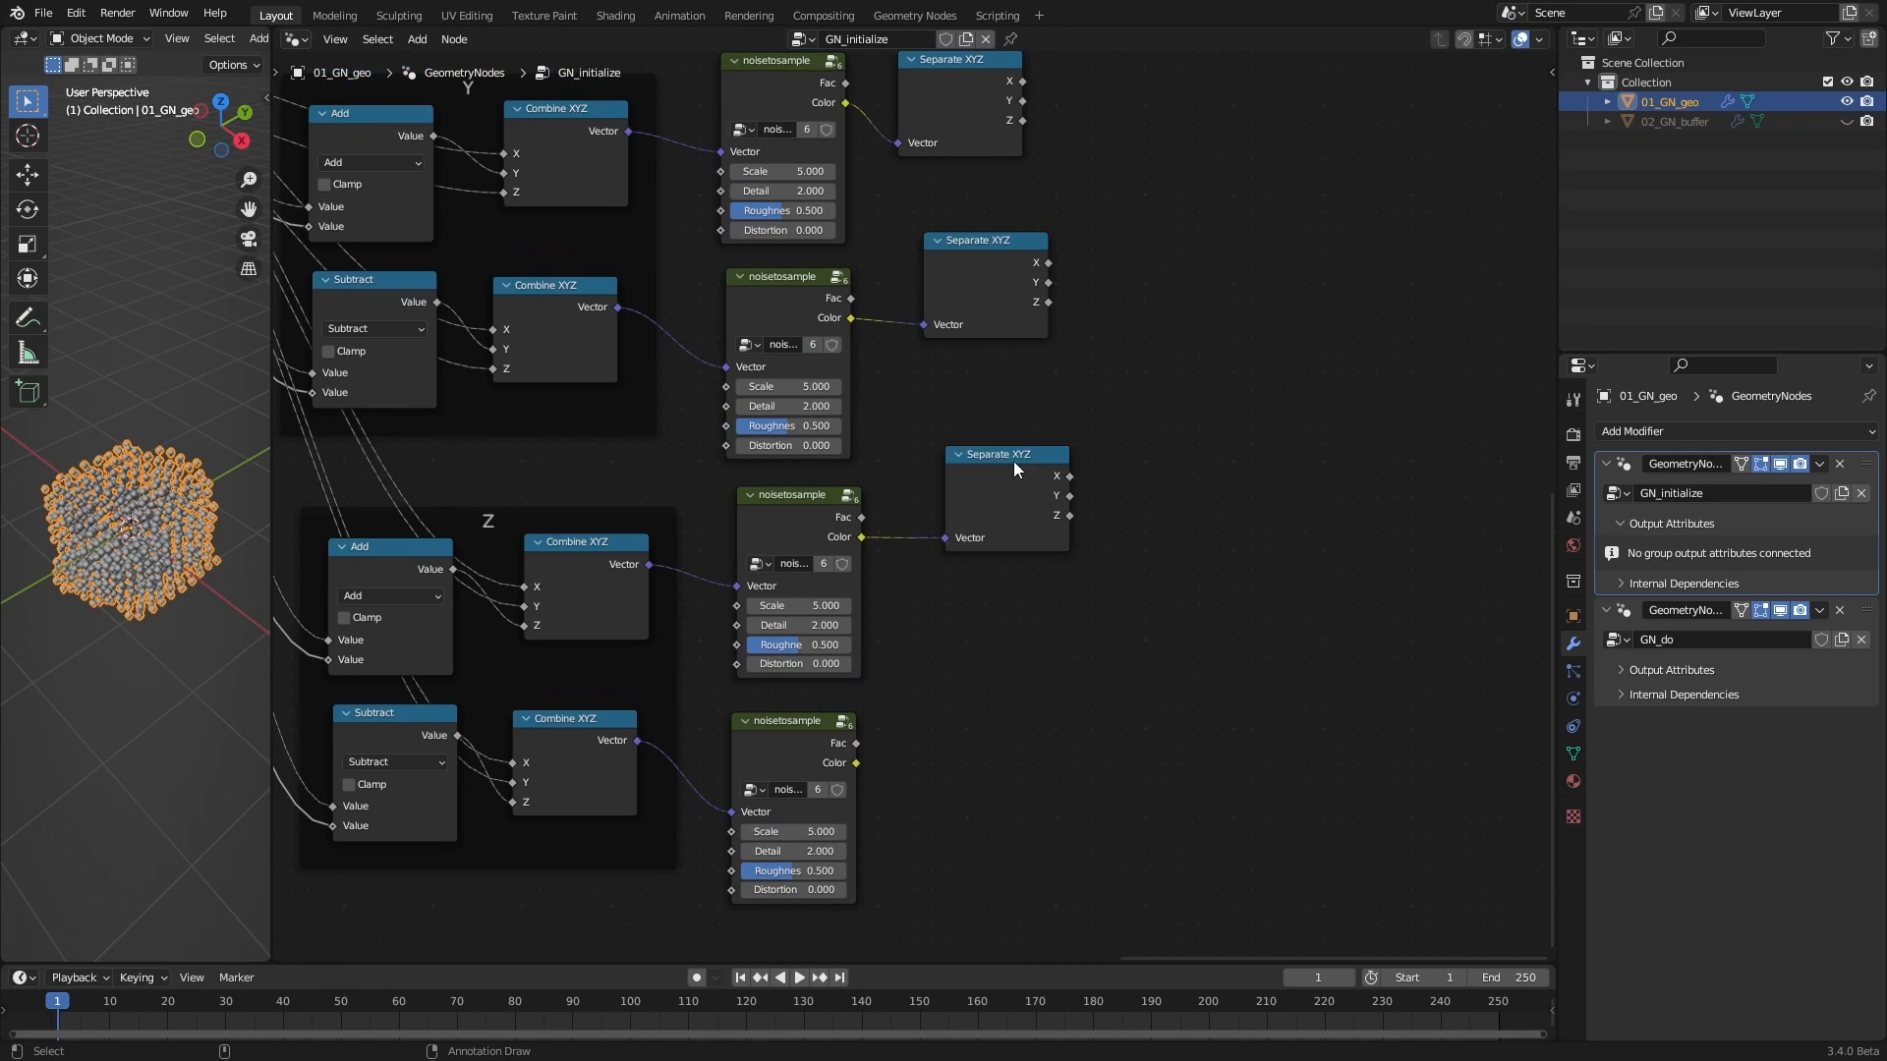
{"action": "left_click_drag", "start_coordinate": [1014, 466], "coordinate": [1008, 491]}
{"action": "key", "text": "shift+d"}
{"action": "left_click", "coordinate": [1018, 732]}
{"action": "left_click_drag", "start_coordinate": [857, 763], "coordinate": [967, 767]}
{"action": "left_click_drag", "start_coordinate": [1018, 711], "coordinate": [1001, 731]}
Add a Math node set to Subtract and place it beyond the X frame's upper Separate XYZ node
{"action": "scroll", "coordinate": [1234, 527], "scroll_direction": "down", "scroll_amount": 2}
{"action": "middle_click_drag", "start_coordinate": [1234, 526], "coordinate": [1128, 560]}
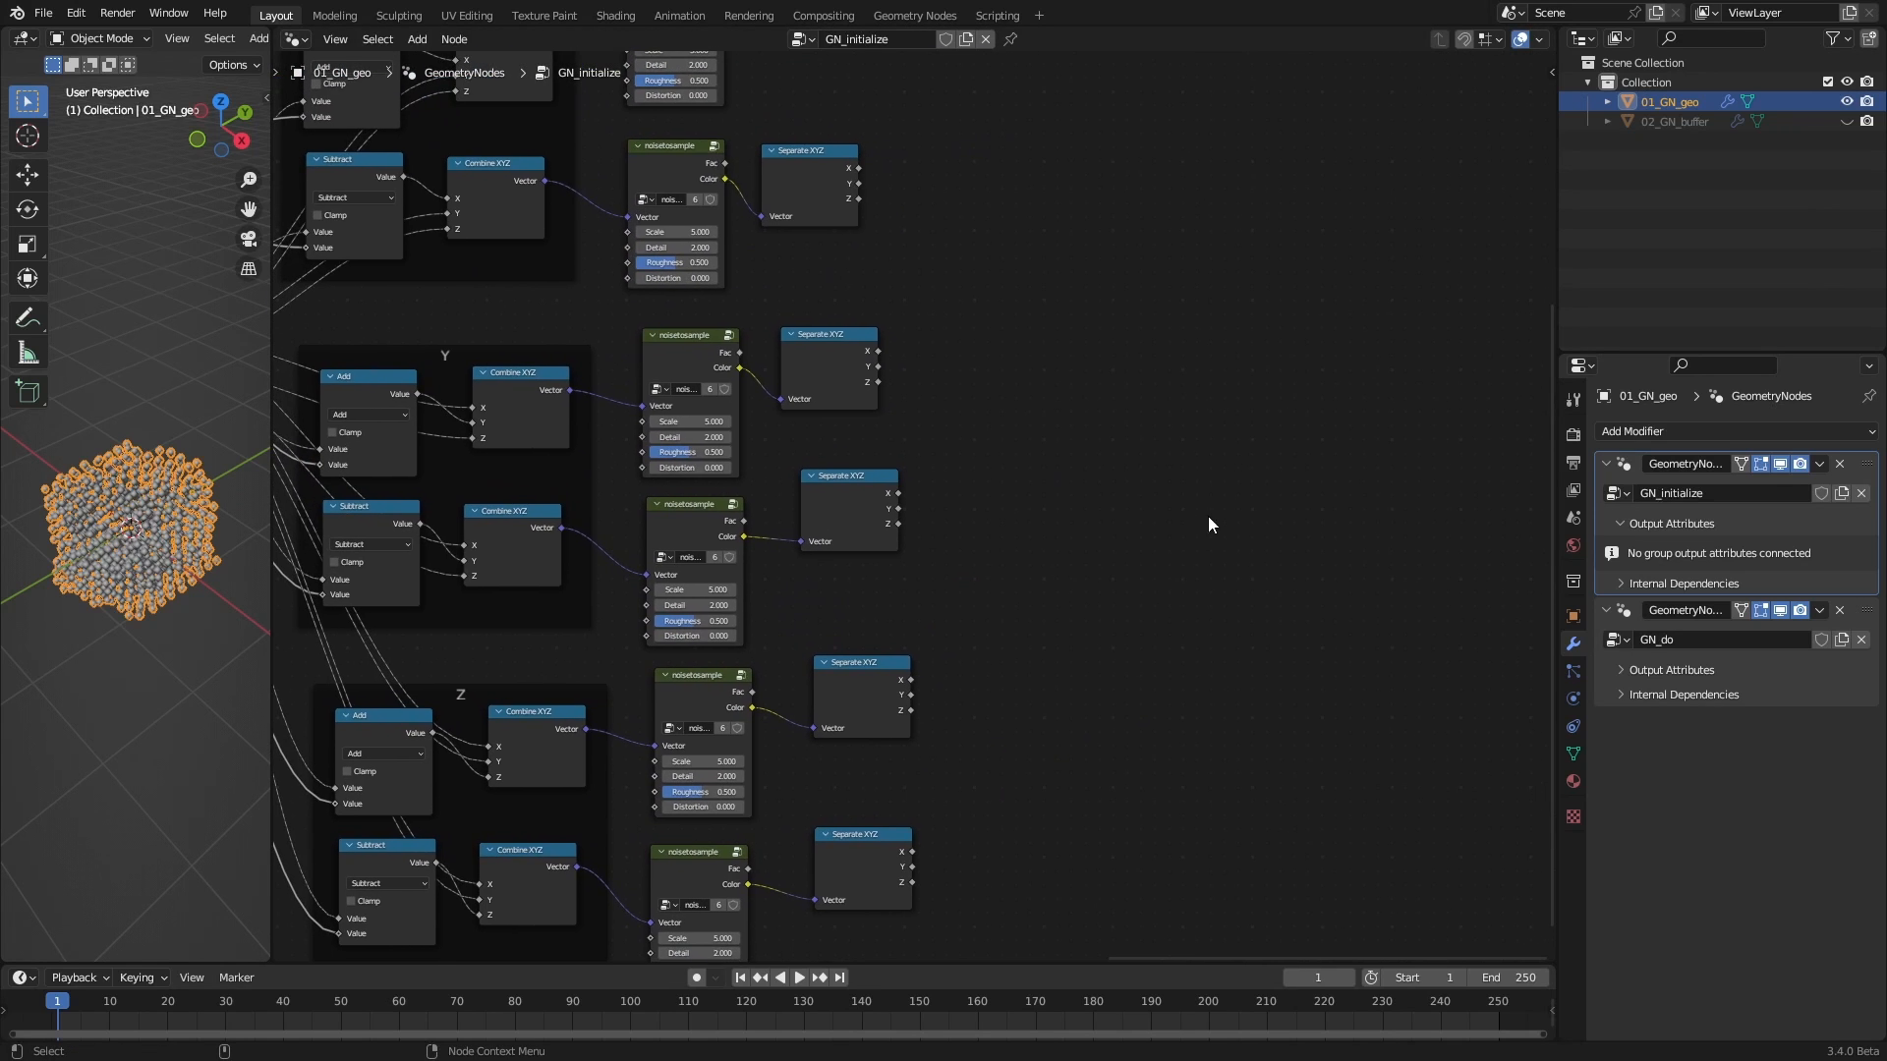
{"action": "key", "text": "shift+a"}
{"action": "left_click", "coordinate": [1142, 504]}
{"action": "type", "text": "math"}
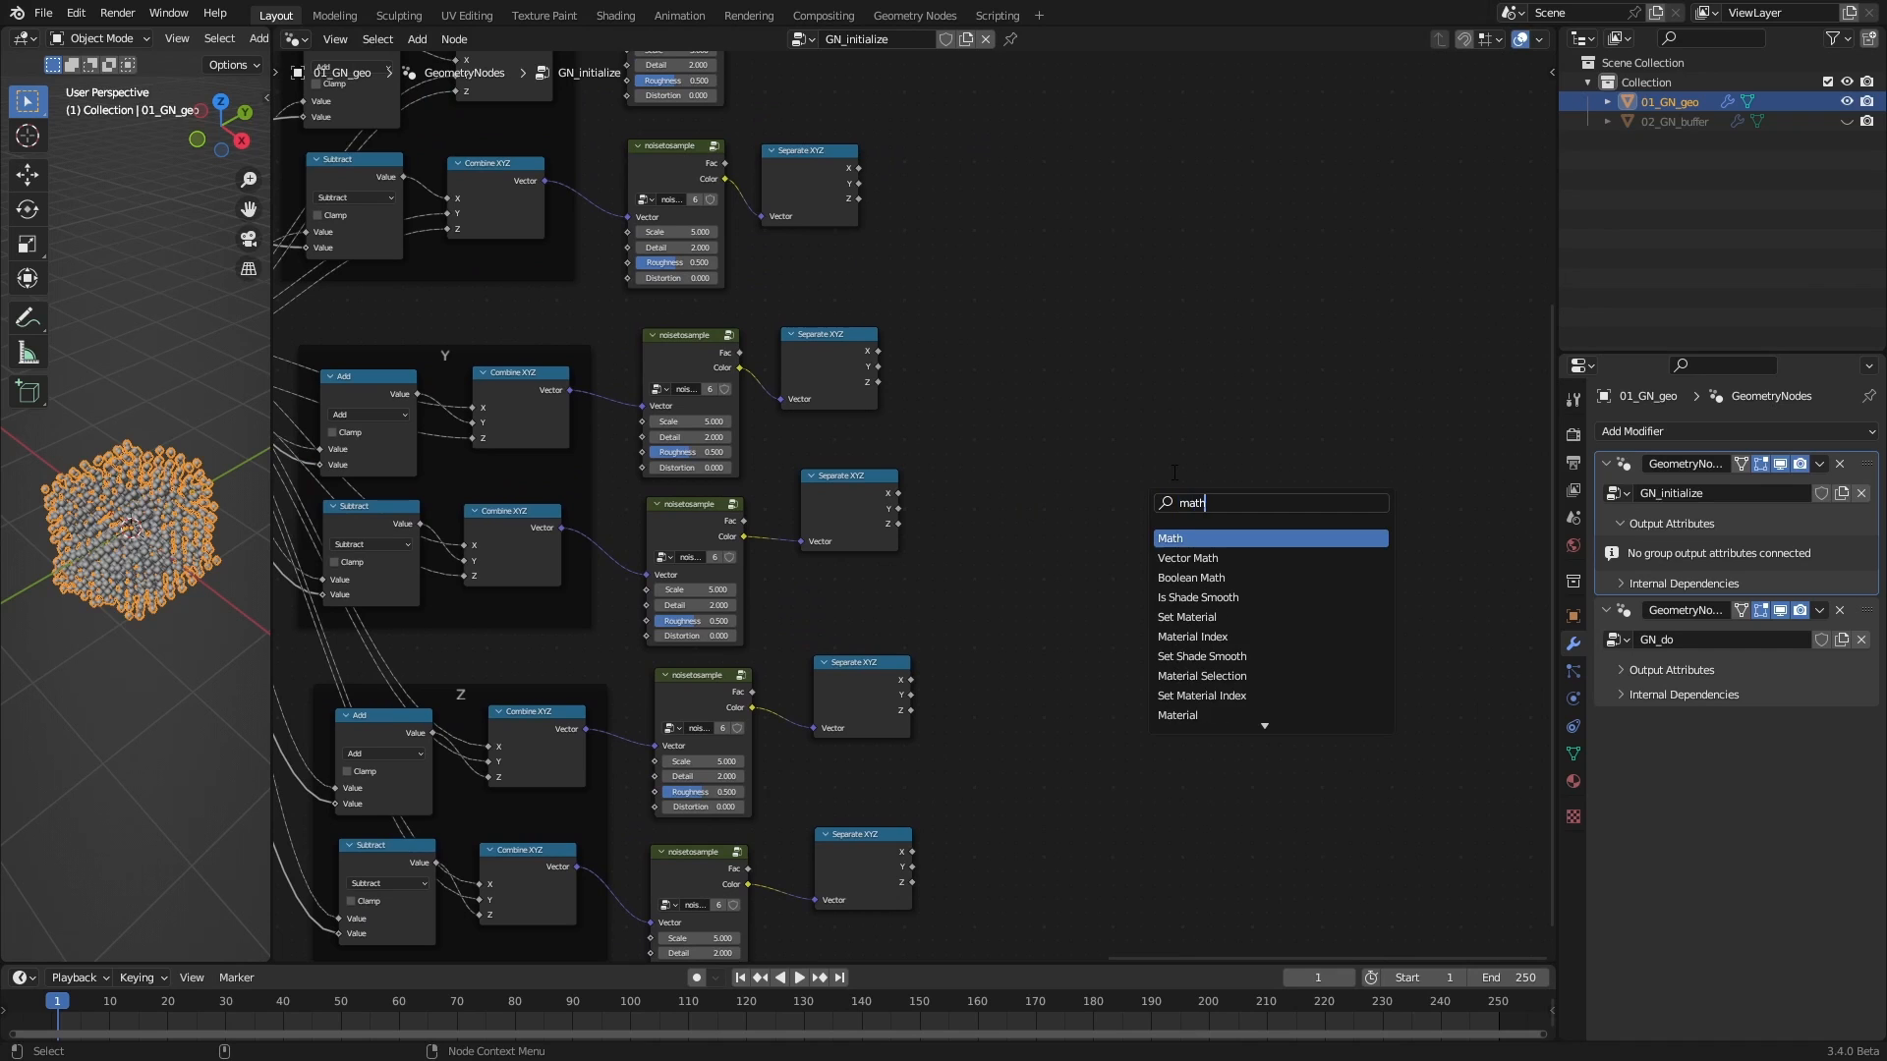
{"action": "key", "text": "Return"}
{"action": "left_click", "coordinate": [1082, 430]}
{"action": "left_click", "coordinate": [1083, 430]}
{"action": "left_click", "coordinate": [1094, 486]}
{"action": "middle_click_drag", "start_coordinate": [1095, 485], "coordinate": [1143, 759]}
{"action": "key", "text": "g"}
{"action": "left_click", "coordinate": [1101, 293]}
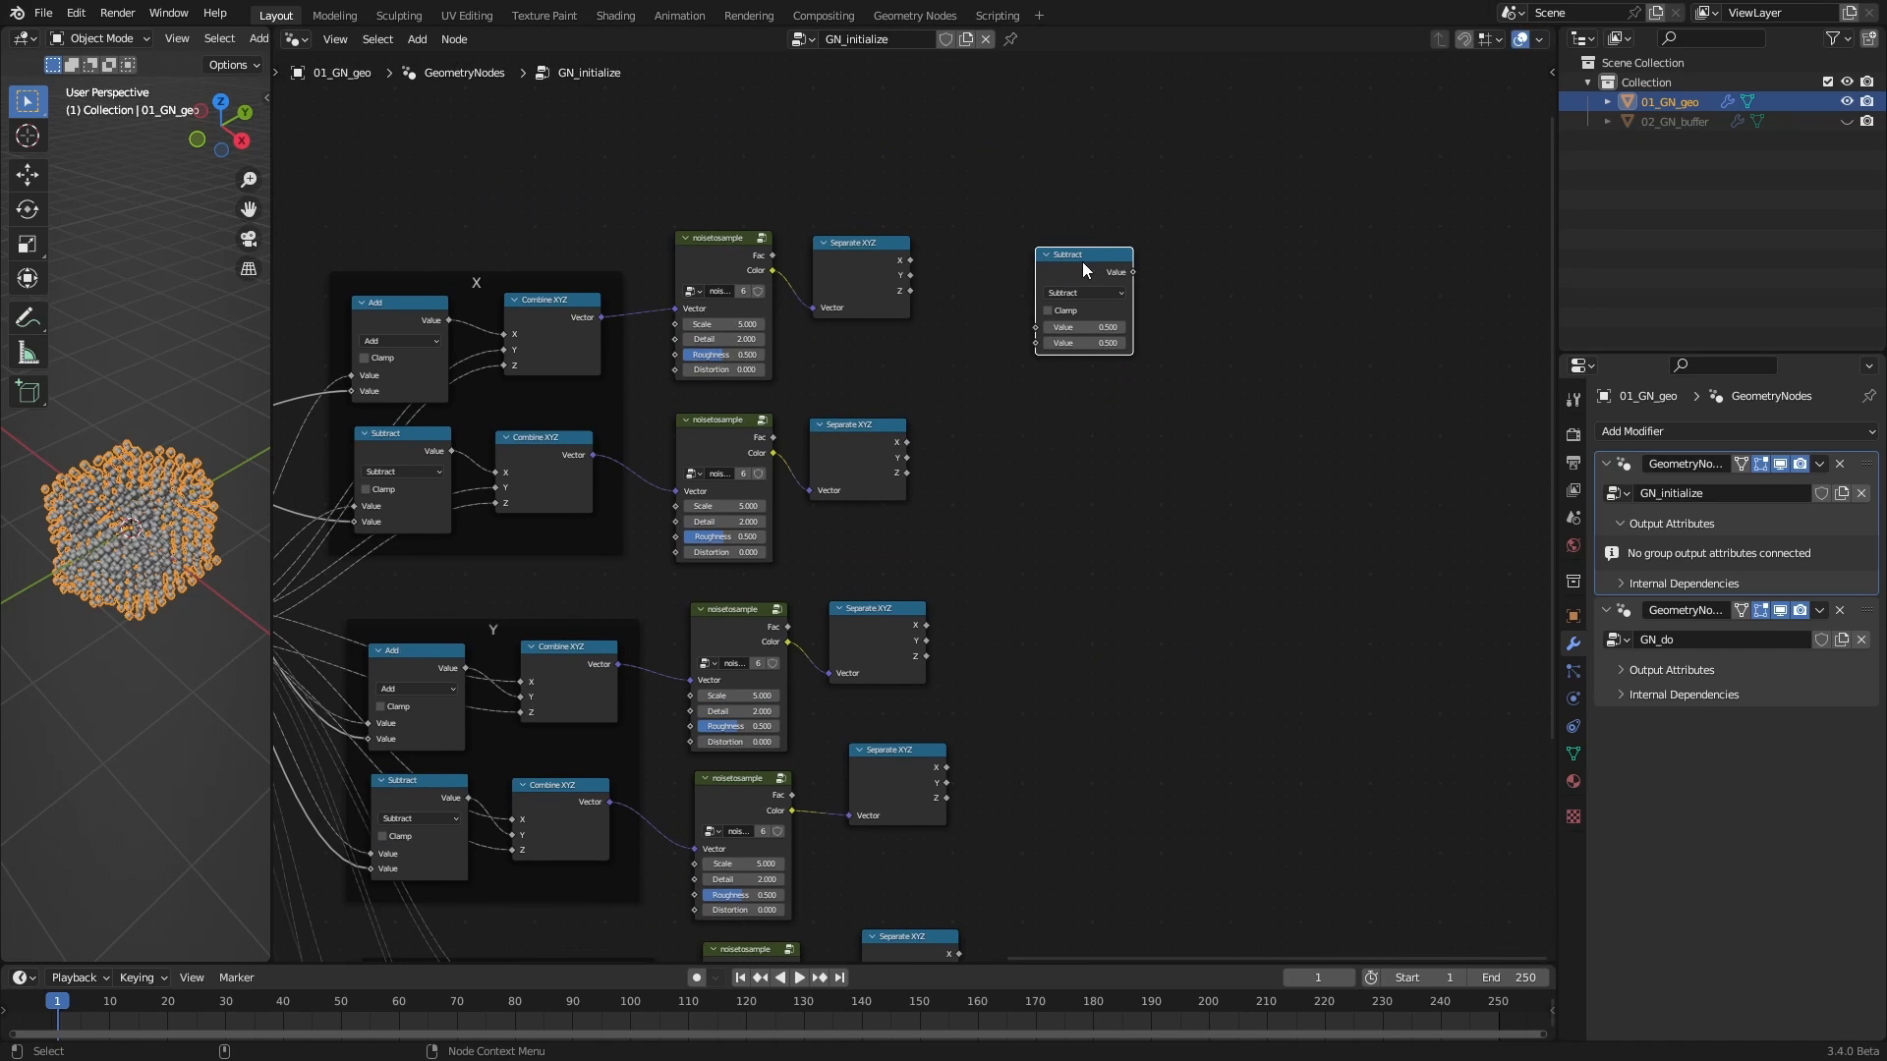
Duplicate the Subtract node five times, forming a column of six alongside the Separate XYZ nodes
{"action": "key", "text": "shift+d"}
{"action": "left_click", "coordinate": [1081, 433]}
{"action": "key", "text": "shift+d"}
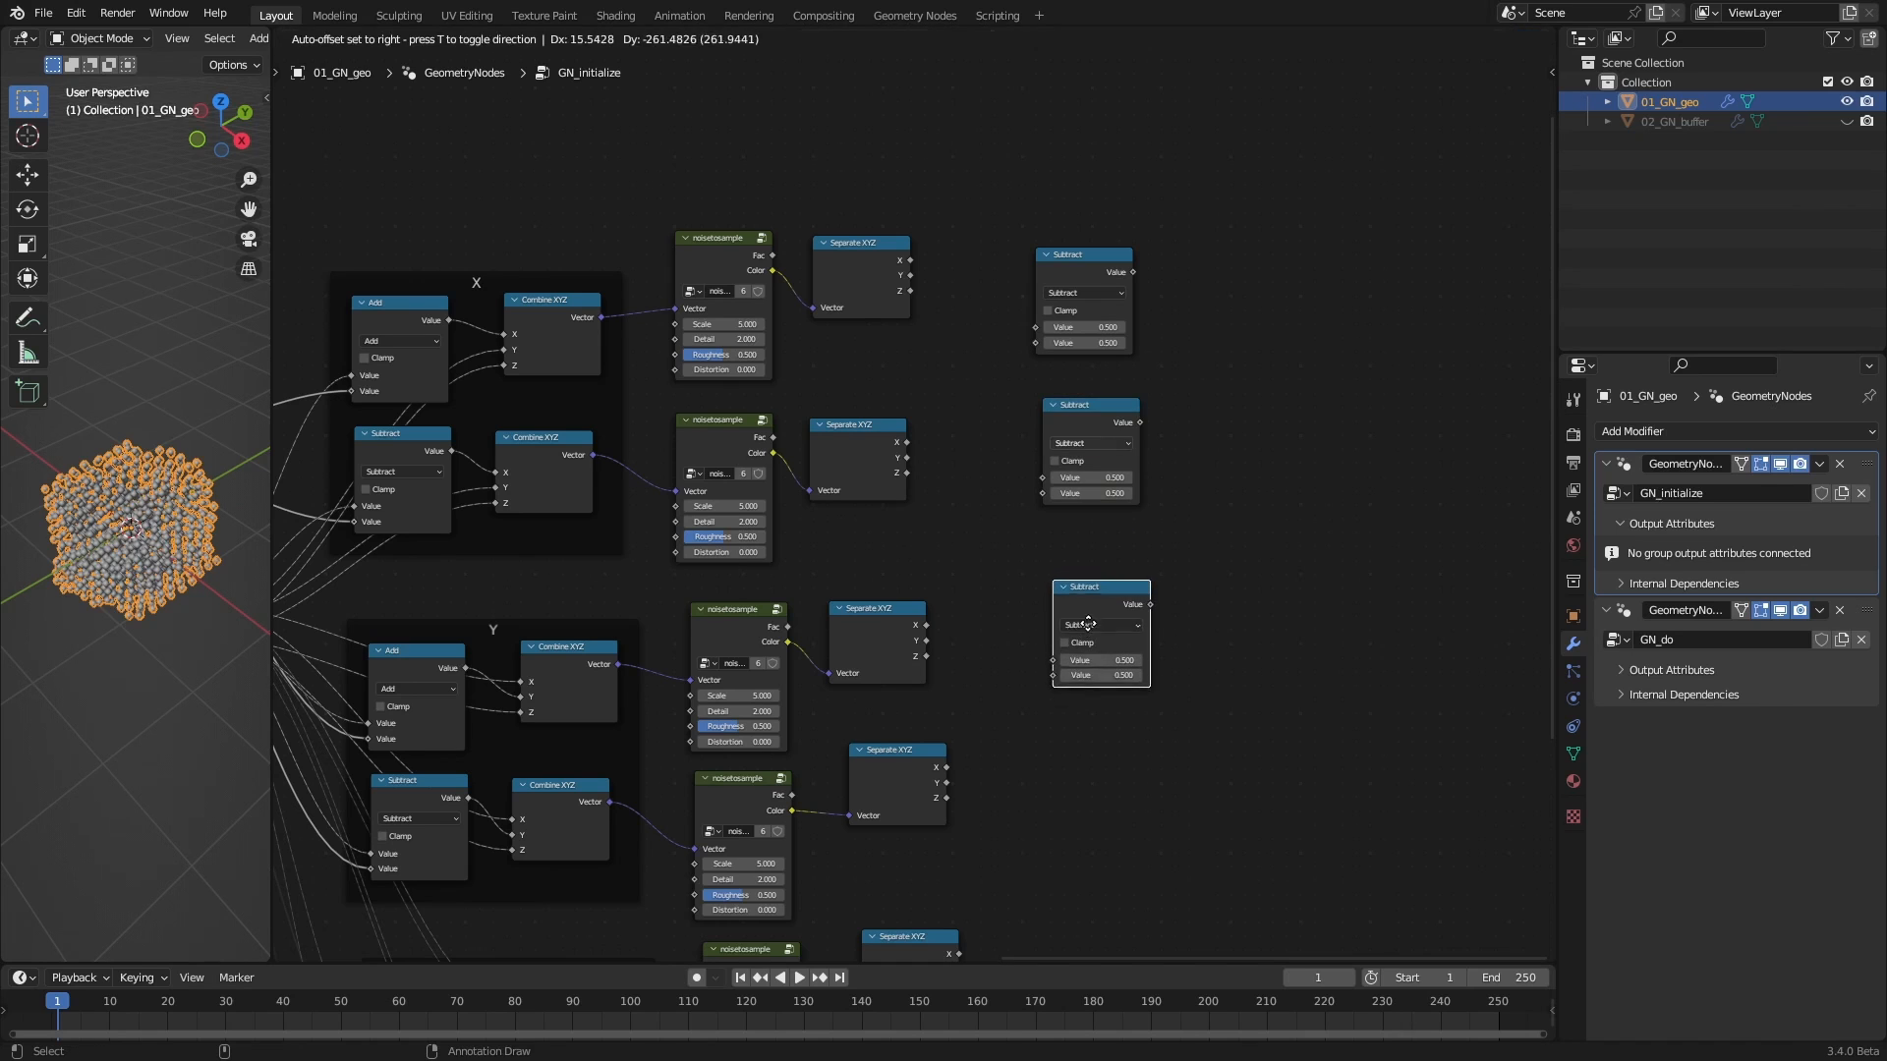
{"action": "left_click", "coordinate": [1087, 624]}
{"action": "key", "text": "shift+d"}
{"action": "left_click", "coordinate": [1099, 799]}
{"action": "middle_click_drag", "start_coordinate": [1214, 673], "coordinate": [1112, 371]}
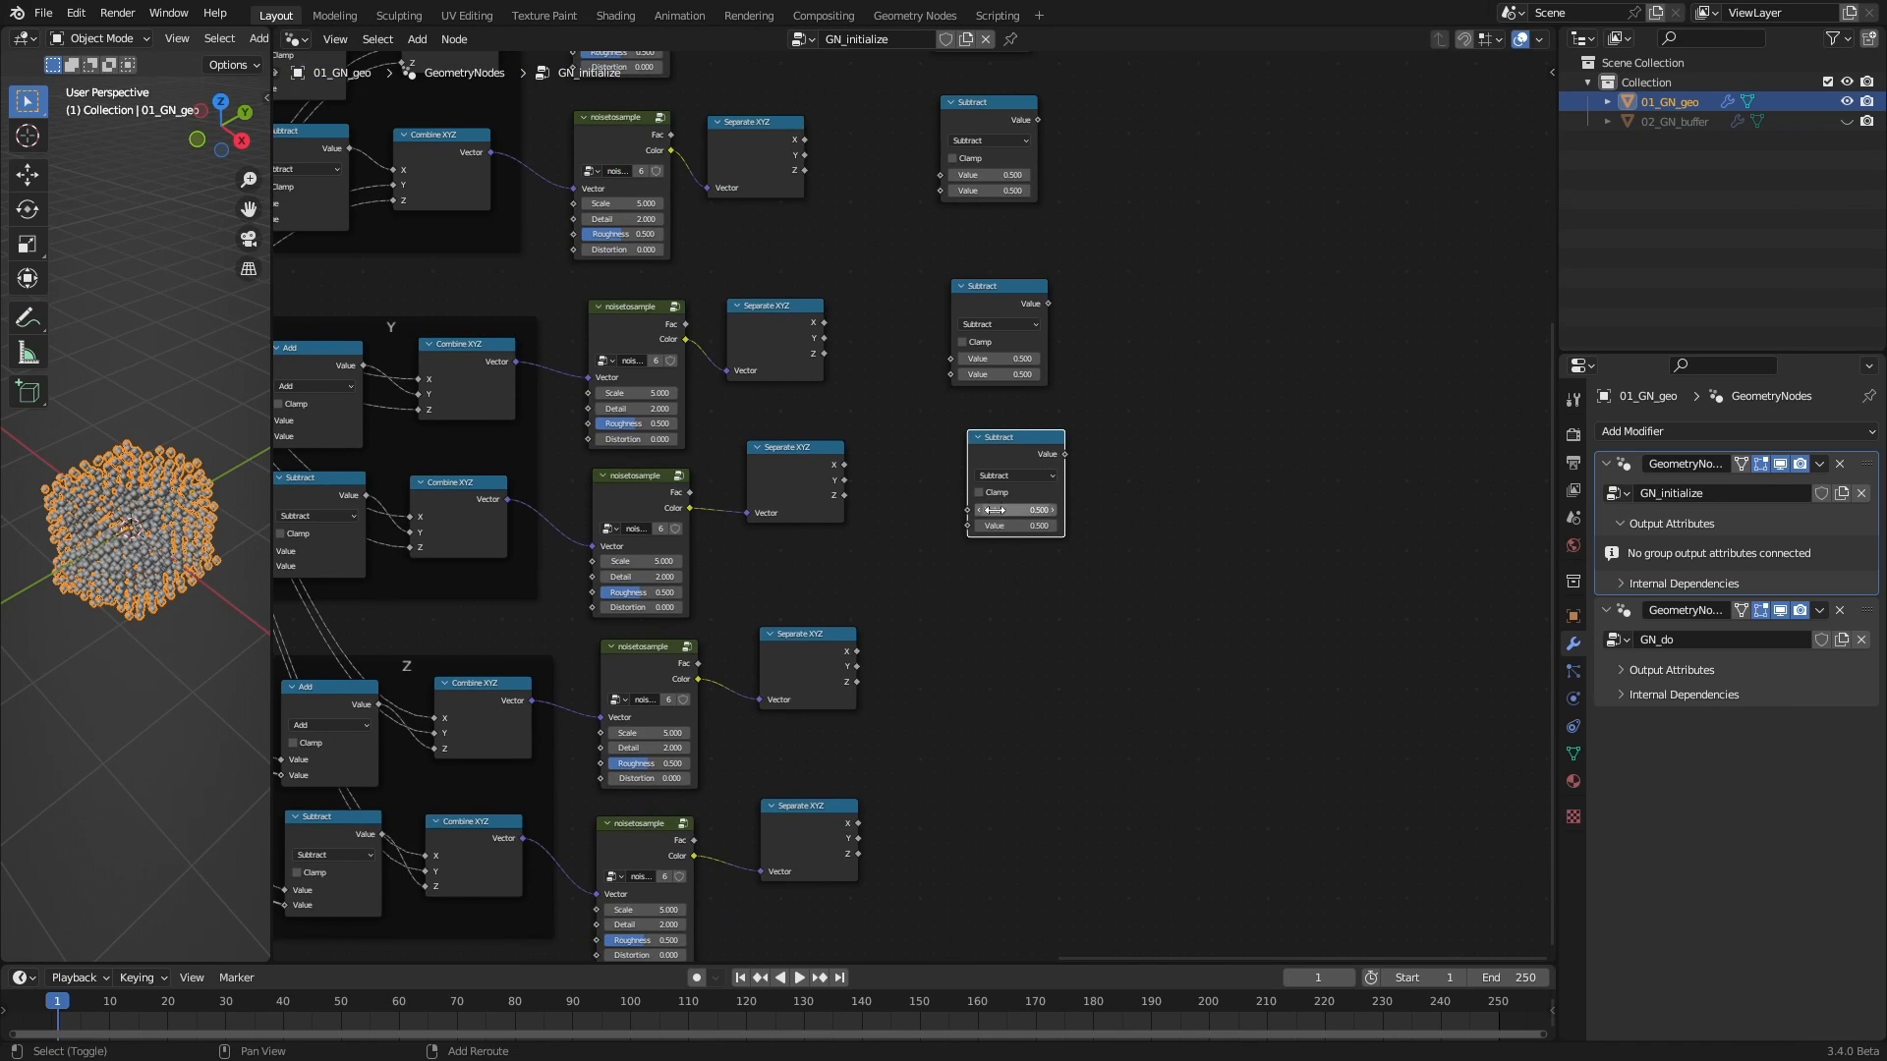
{"action": "key", "text": "shift+d"}
{"action": "left_click", "coordinate": [996, 742]}
{"action": "key", "text": "shift+d"}
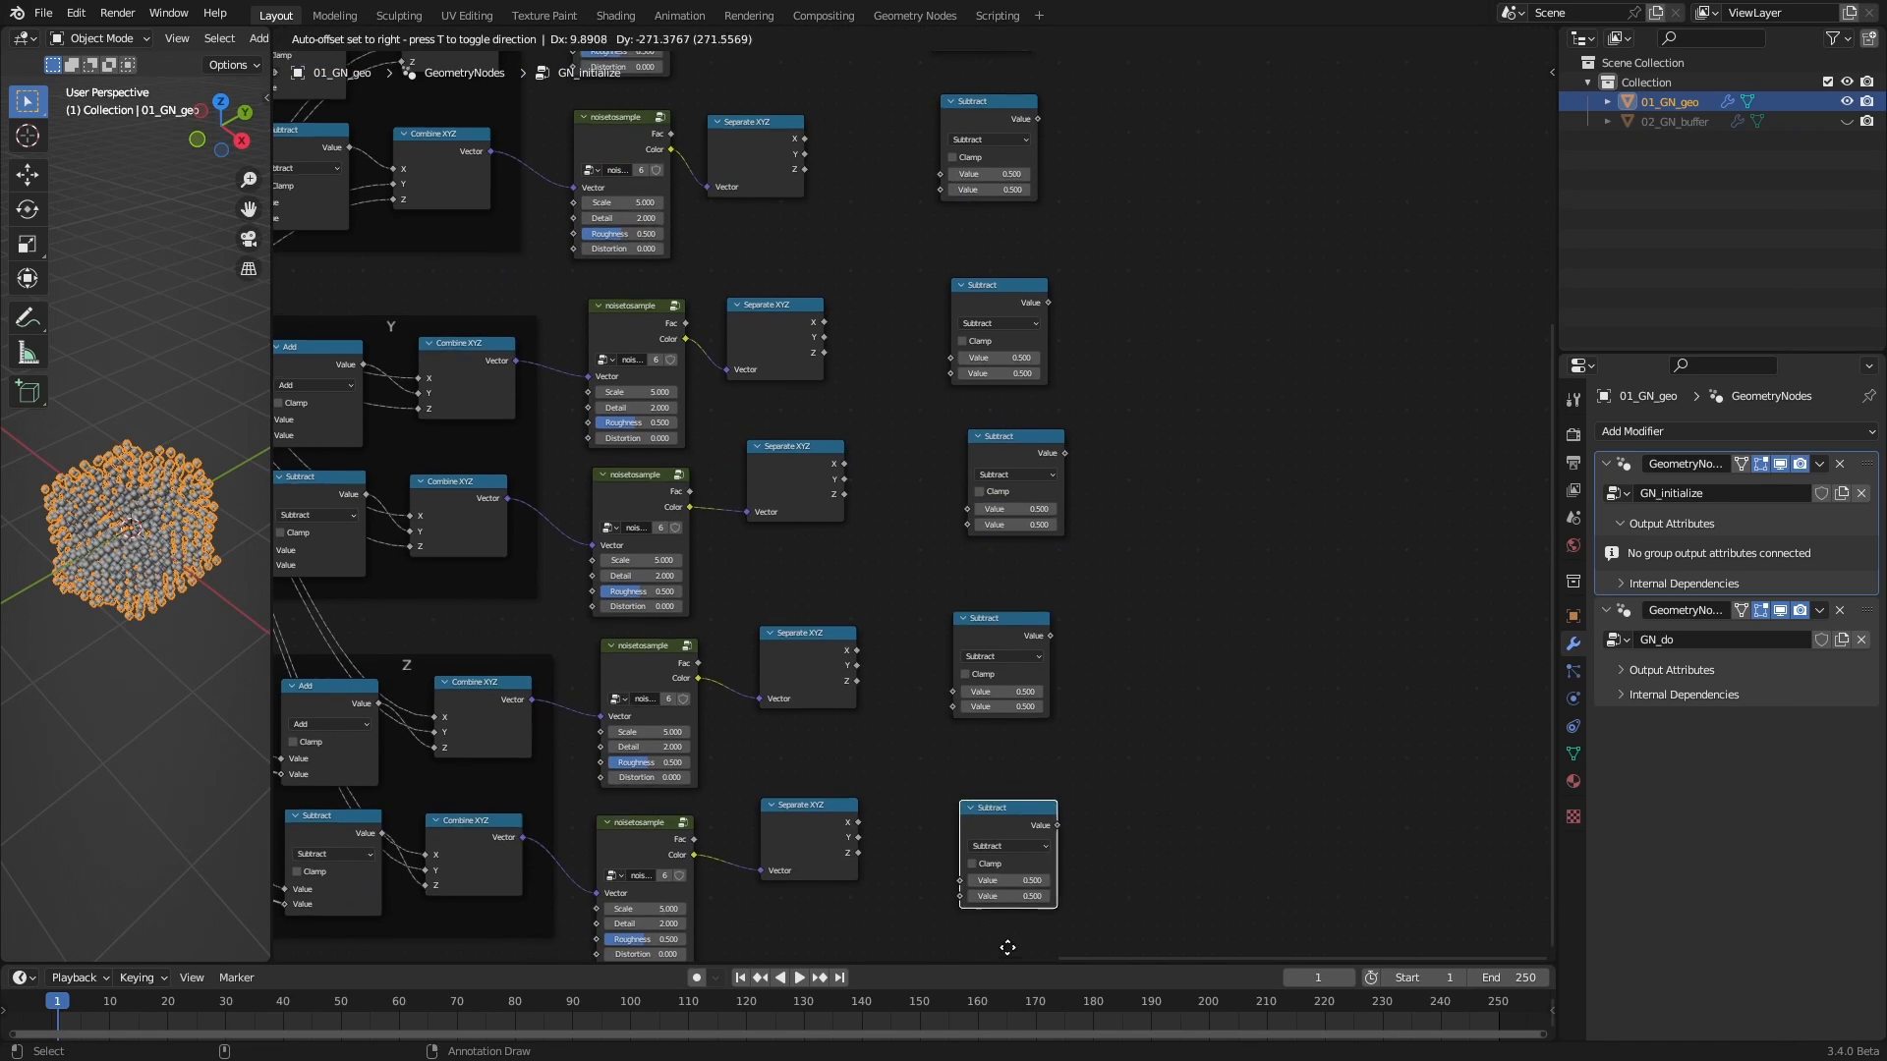
{"action": "left_click", "coordinate": [1007, 927]}
Review the handwritten curl formula and compare its terms with the X, Y and Z frames' noise samples
{"action": "middle_click_drag", "start_coordinate": [1081, 480], "coordinate": [1485, 520]}
{"action": "middle_click_drag", "start_coordinate": [294, 521], "coordinate": [1533, 579]}
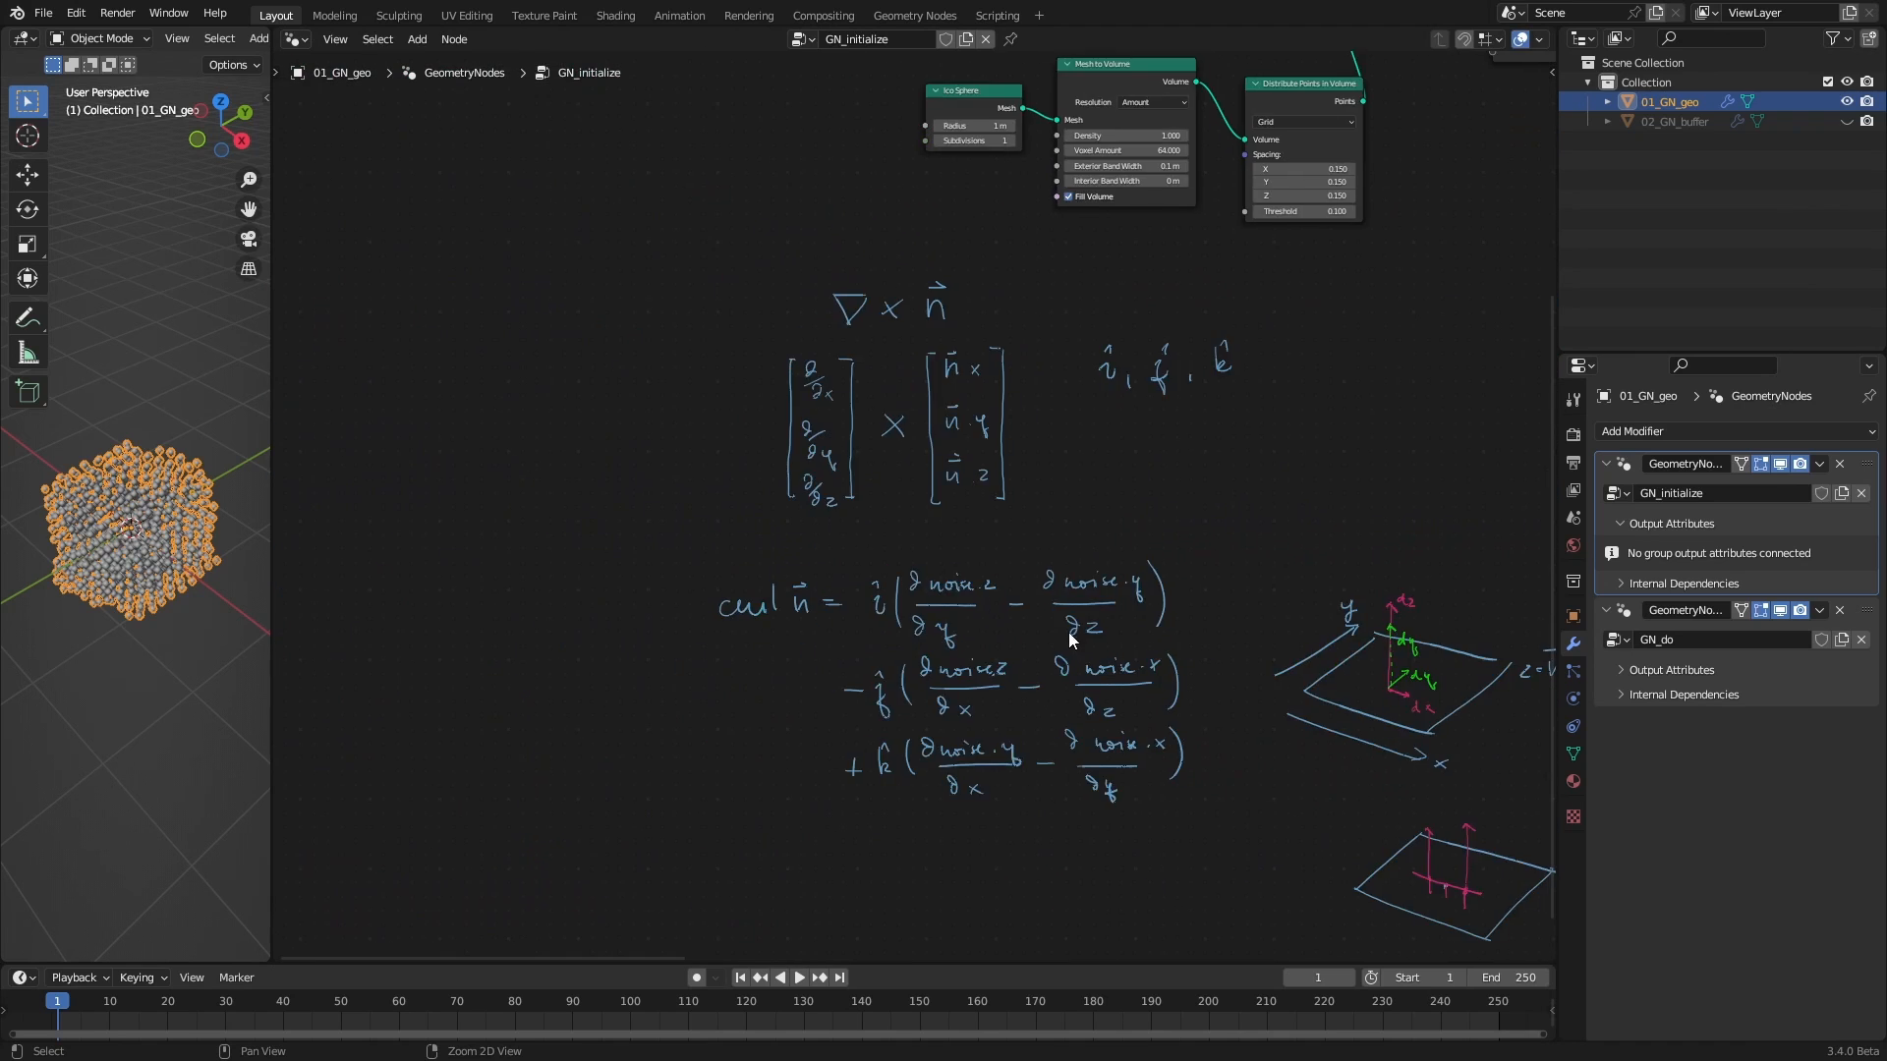
{"action": "middle_click_drag", "start_coordinate": [1071, 640], "coordinate": [857, 552]}
{"action": "scroll", "coordinate": [693, 514], "scroll_direction": "up", "scroll_amount": 2}
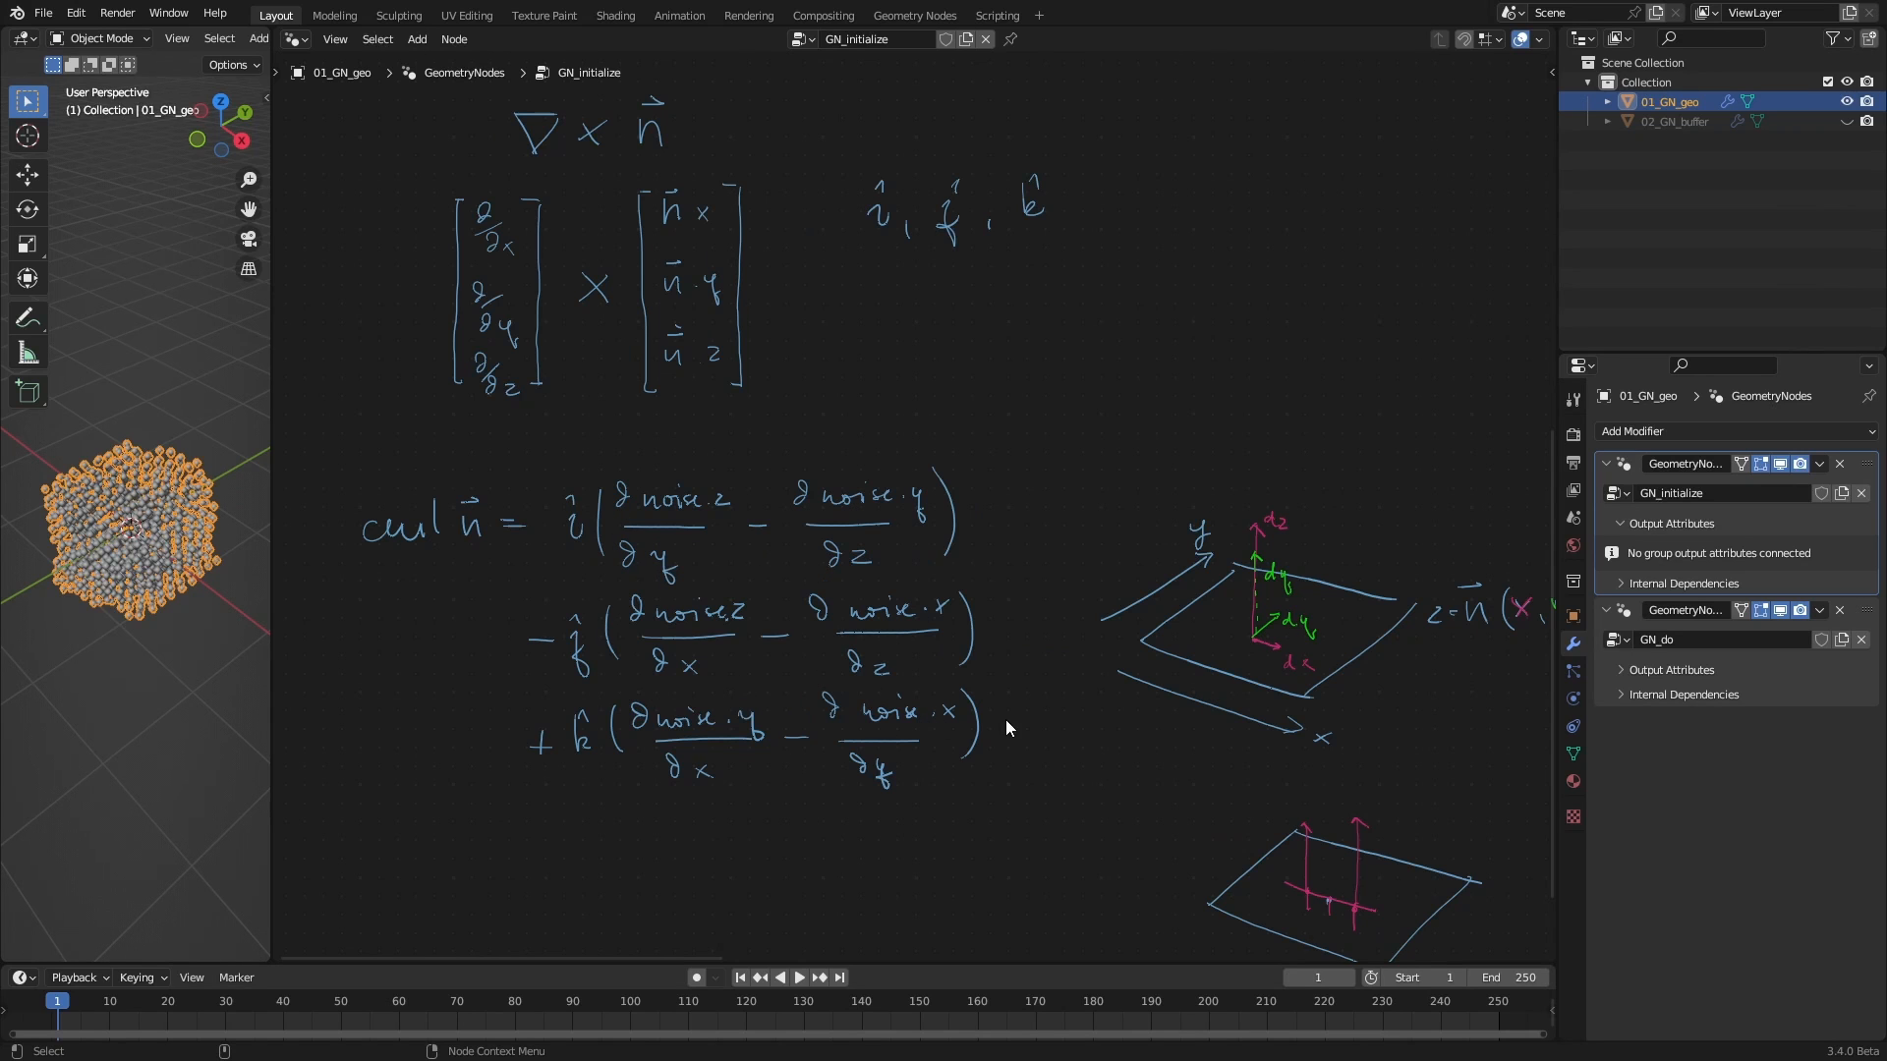
{"action": "middle_click_drag", "start_coordinate": [1277, 460], "coordinate": [639, 497]}
{"action": "middle_click_drag", "start_coordinate": [1264, 538], "coordinate": [1365, 187]}
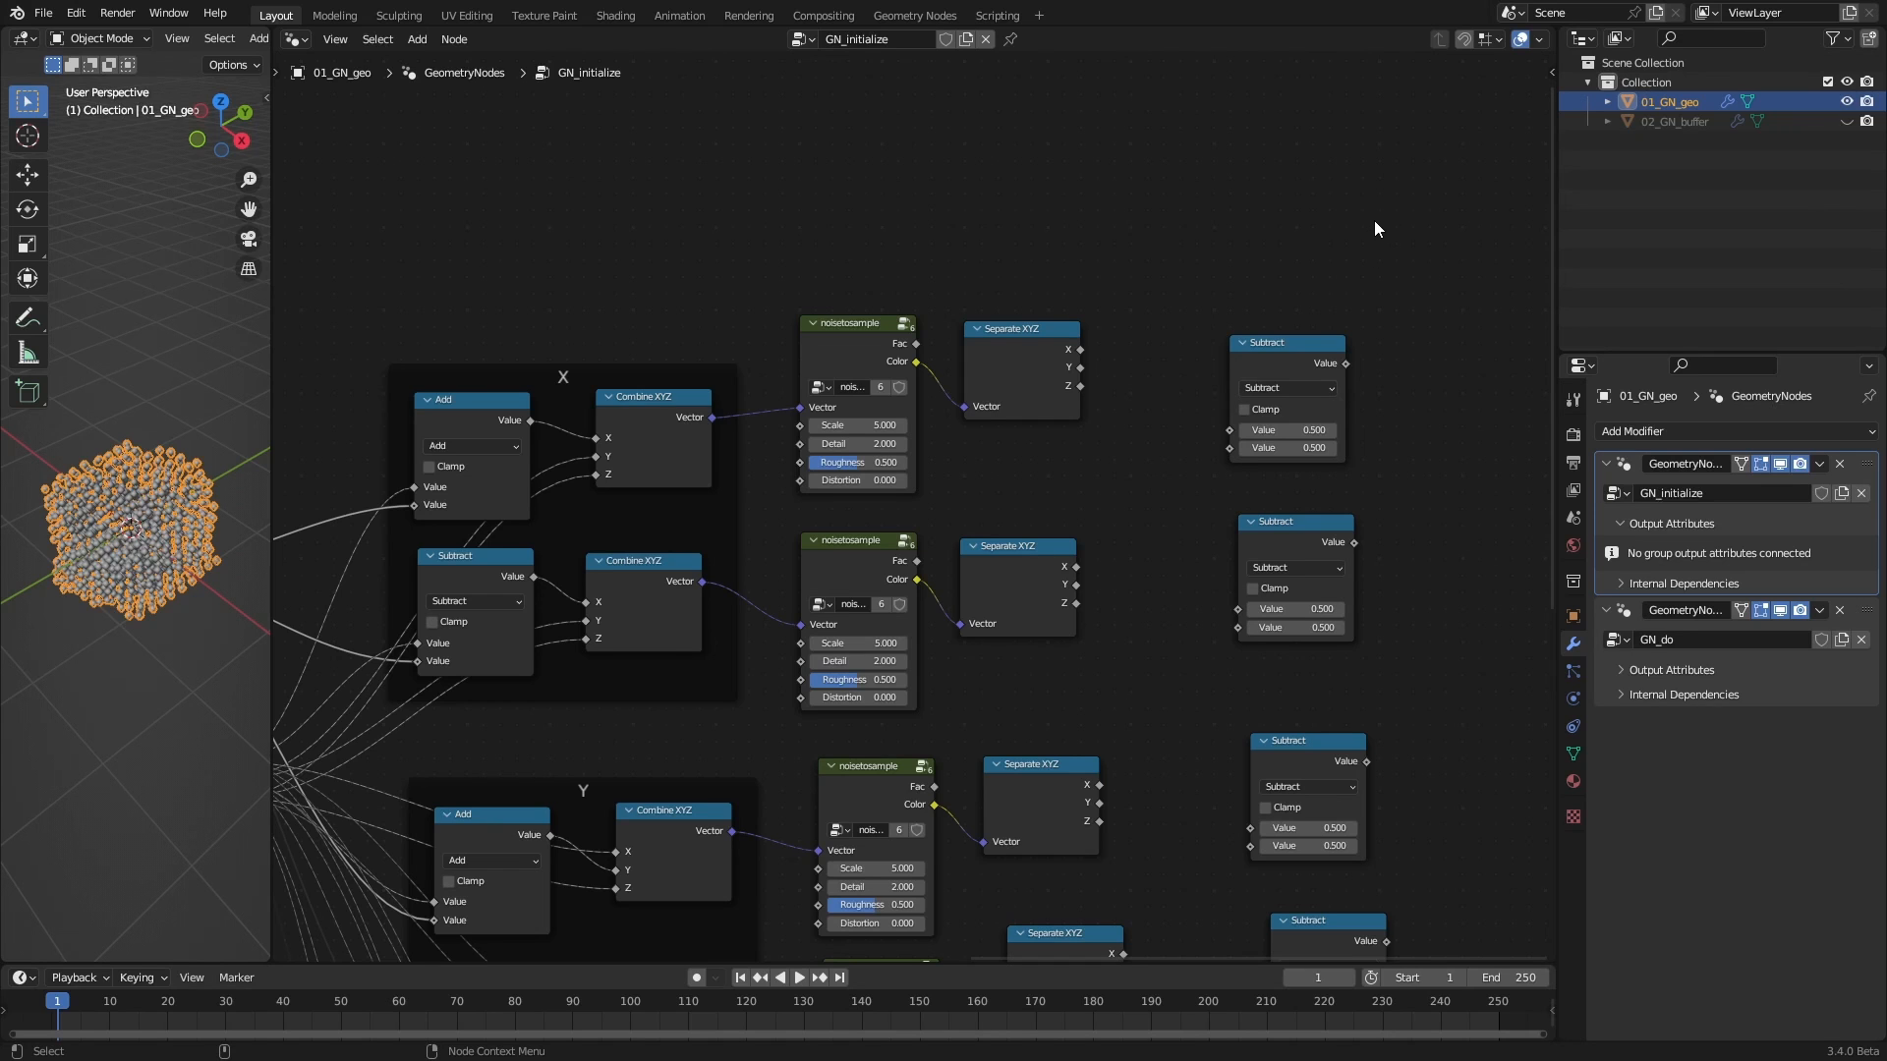
{"action": "middle_click_drag", "start_coordinate": [1108, 674], "coordinate": [1067, 375]}
{"action": "scroll", "coordinate": [1085, 432], "scroll_direction": "down", "scroll_amount": 3}
{"action": "middle_click_drag", "start_coordinate": [1090, 447], "coordinate": [1050, 461]}
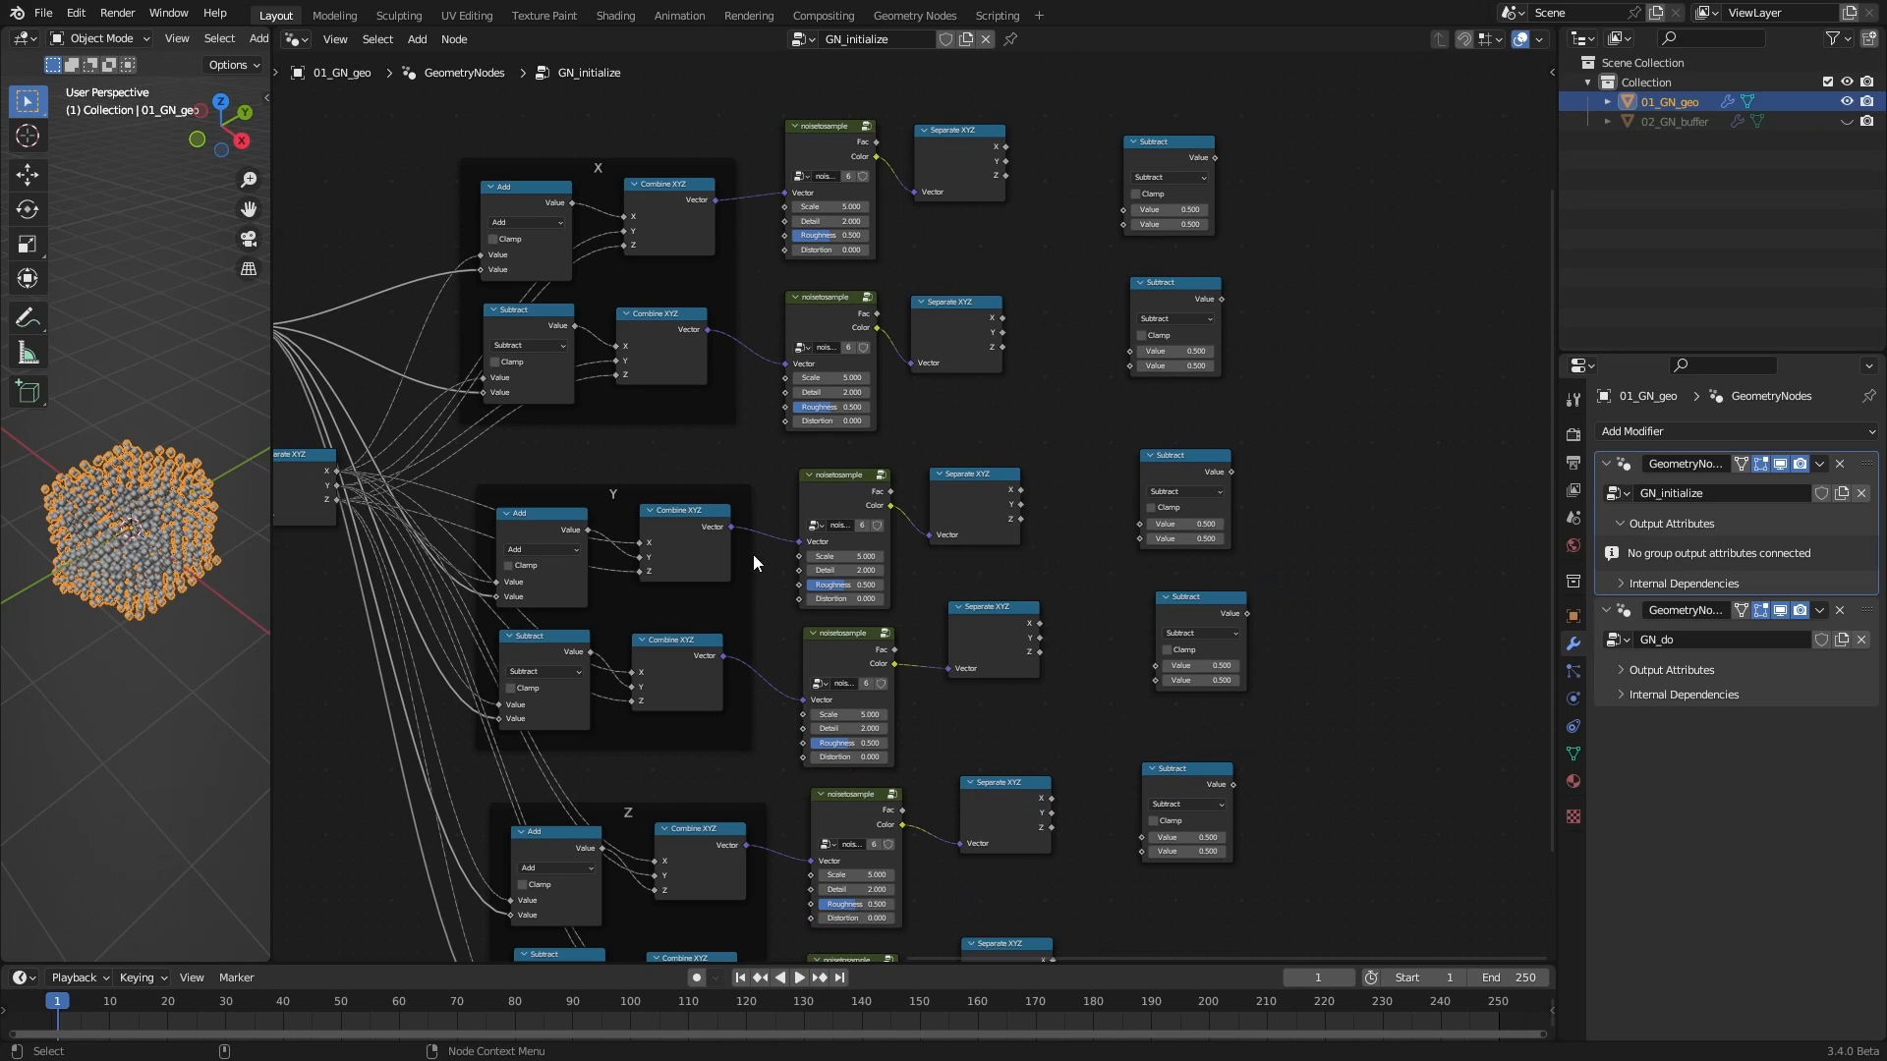
{"action": "scroll", "coordinate": [1046, 545], "scroll_direction": "up", "scroll_amount": 2}
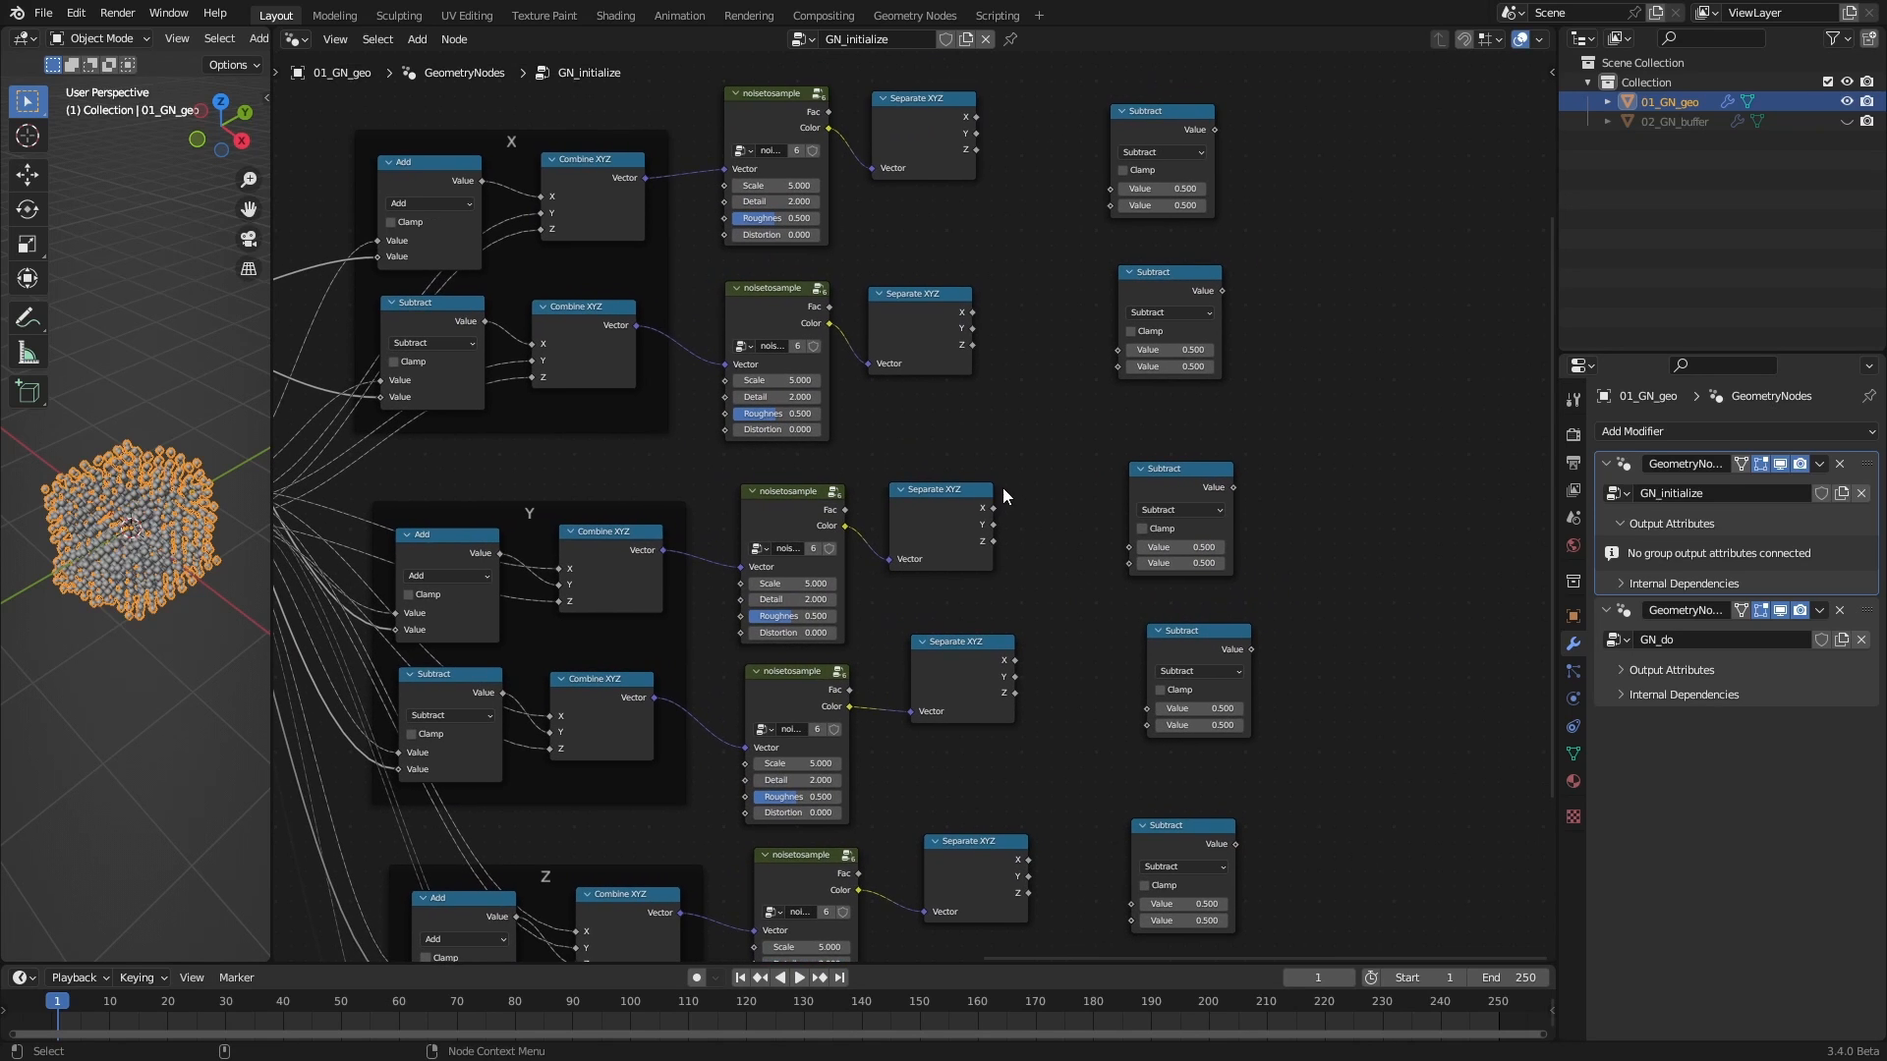
{"action": "middle_click_drag", "start_coordinate": [1031, 511], "coordinate": [1038, 587]}
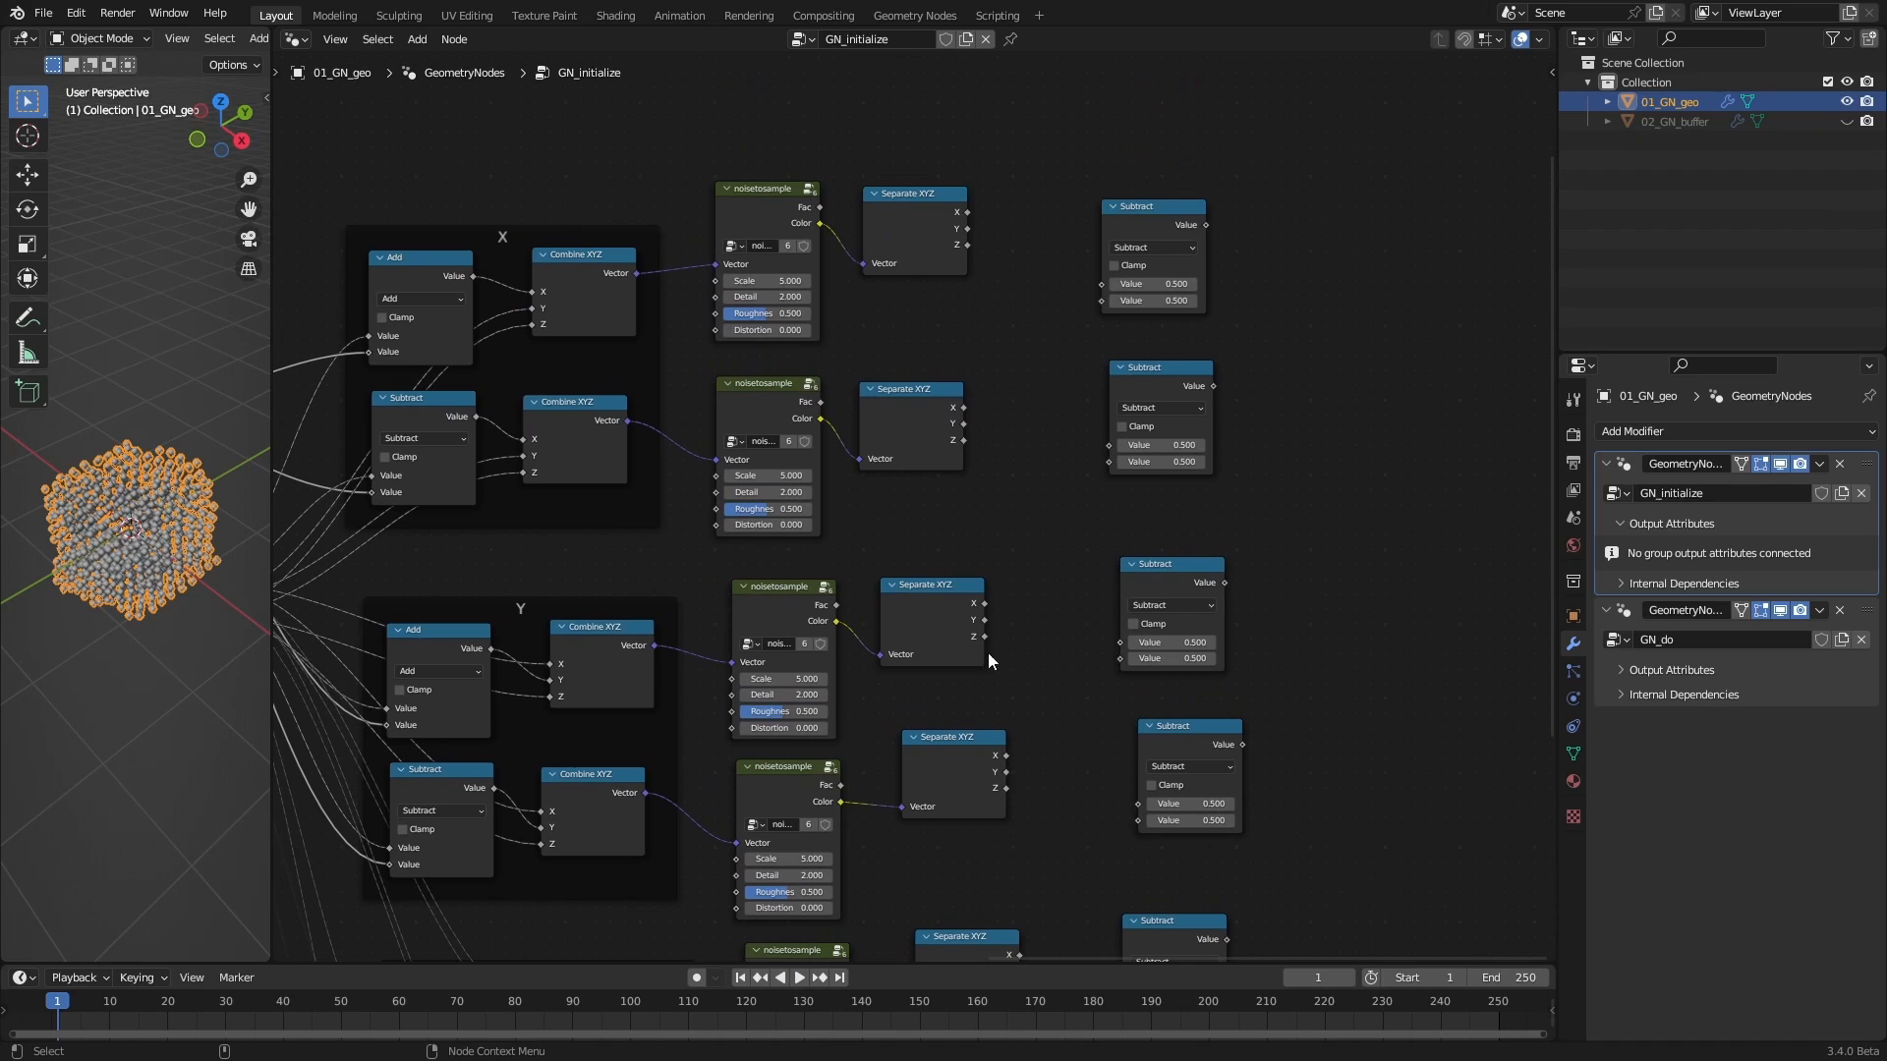
Connect the Z outputs of the Y frame's two Separate XYZ nodes to the first Subtract, and the Z frame's two Y outputs to the second
{"action": "left_click_drag", "start_coordinate": [984, 637], "coordinate": [1101, 284]}
{"action": "left_click_drag", "start_coordinate": [1008, 787], "coordinate": [1102, 301]}
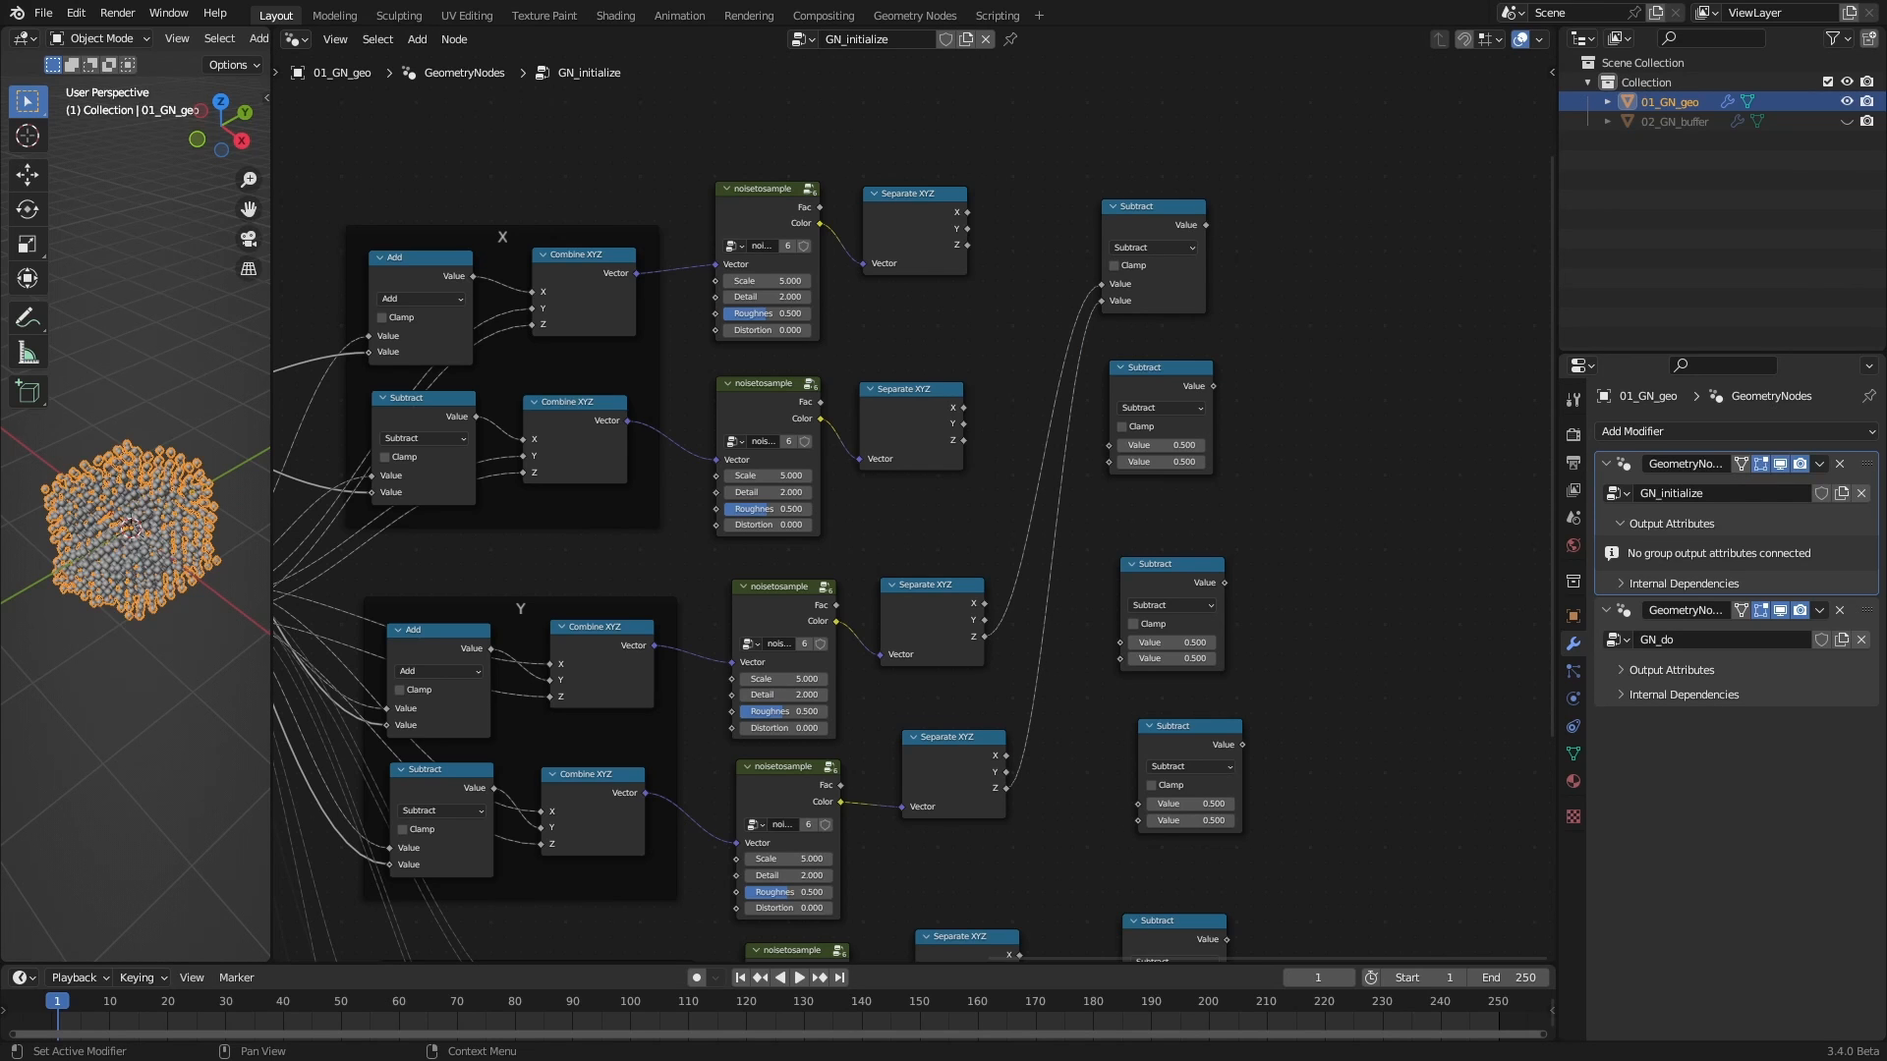
{"action": "middle_click_drag", "start_coordinate": [1065, 783], "coordinate": [977, 577]}
{"action": "right_click_drag", "start_coordinate": [976, 578], "coordinate": [955, 581], "text": "alt"}
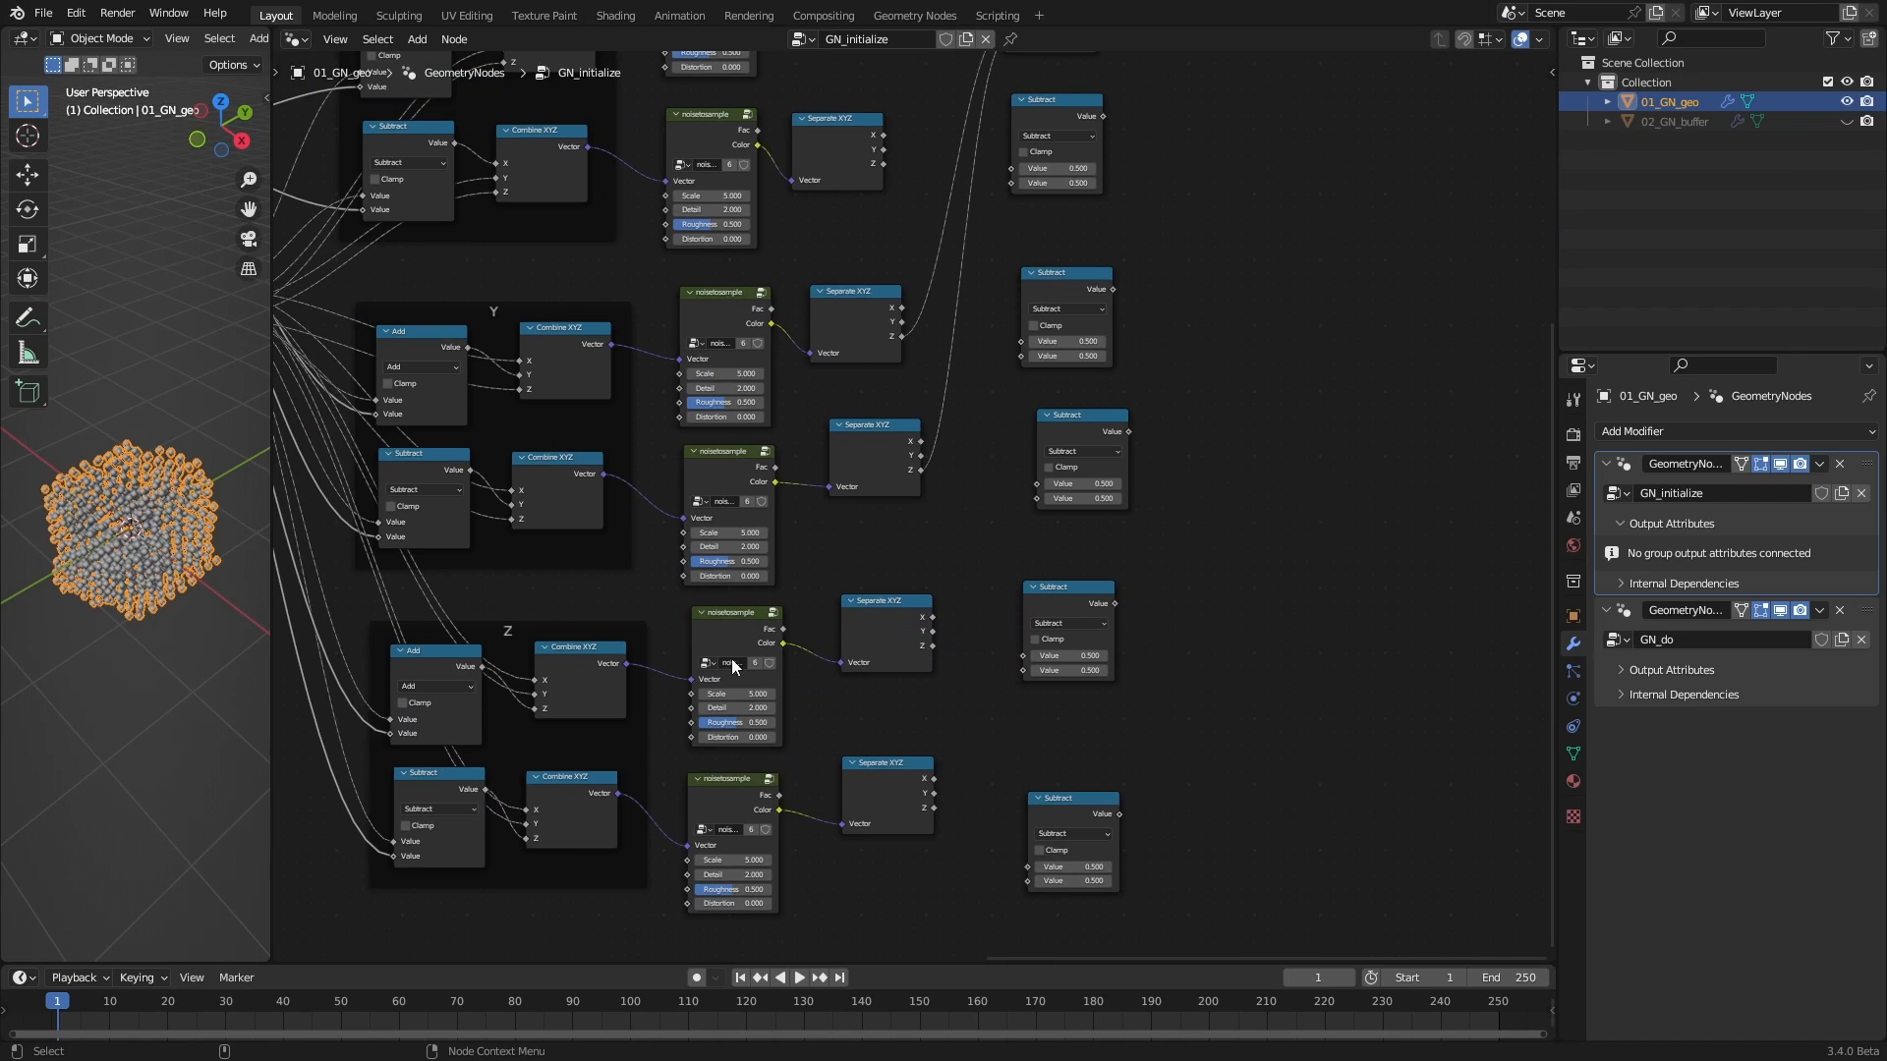
{"action": "middle_click_drag", "start_coordinate": [962, 505], "coordinate": [944, 621], "text": "alt"}
{"action": "left_click_drag", "start_coordinate": [913, 746], "coordinate": [992, 285]}
{"action": "left_click_drag", "start_coordinate": [914, 909], "coordinate": [1010, 307]}
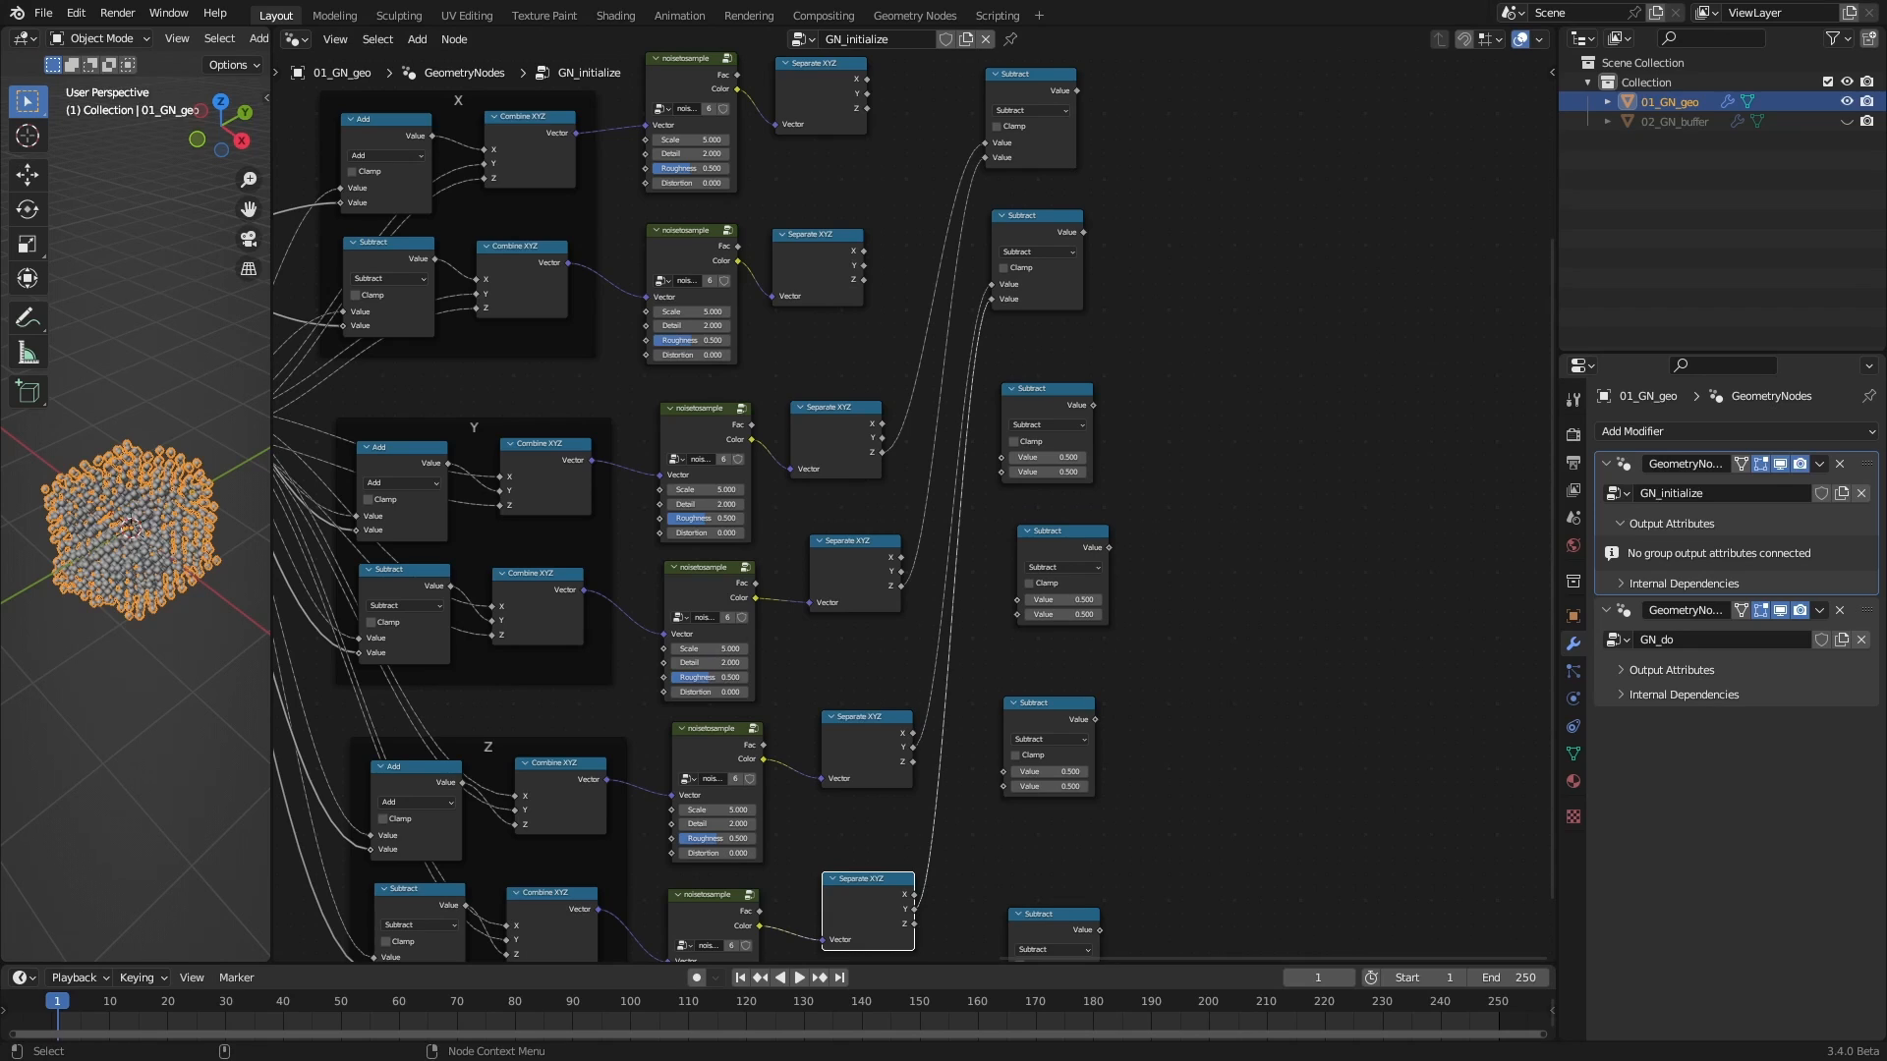
{"action": "key", "text": "alt+a"}
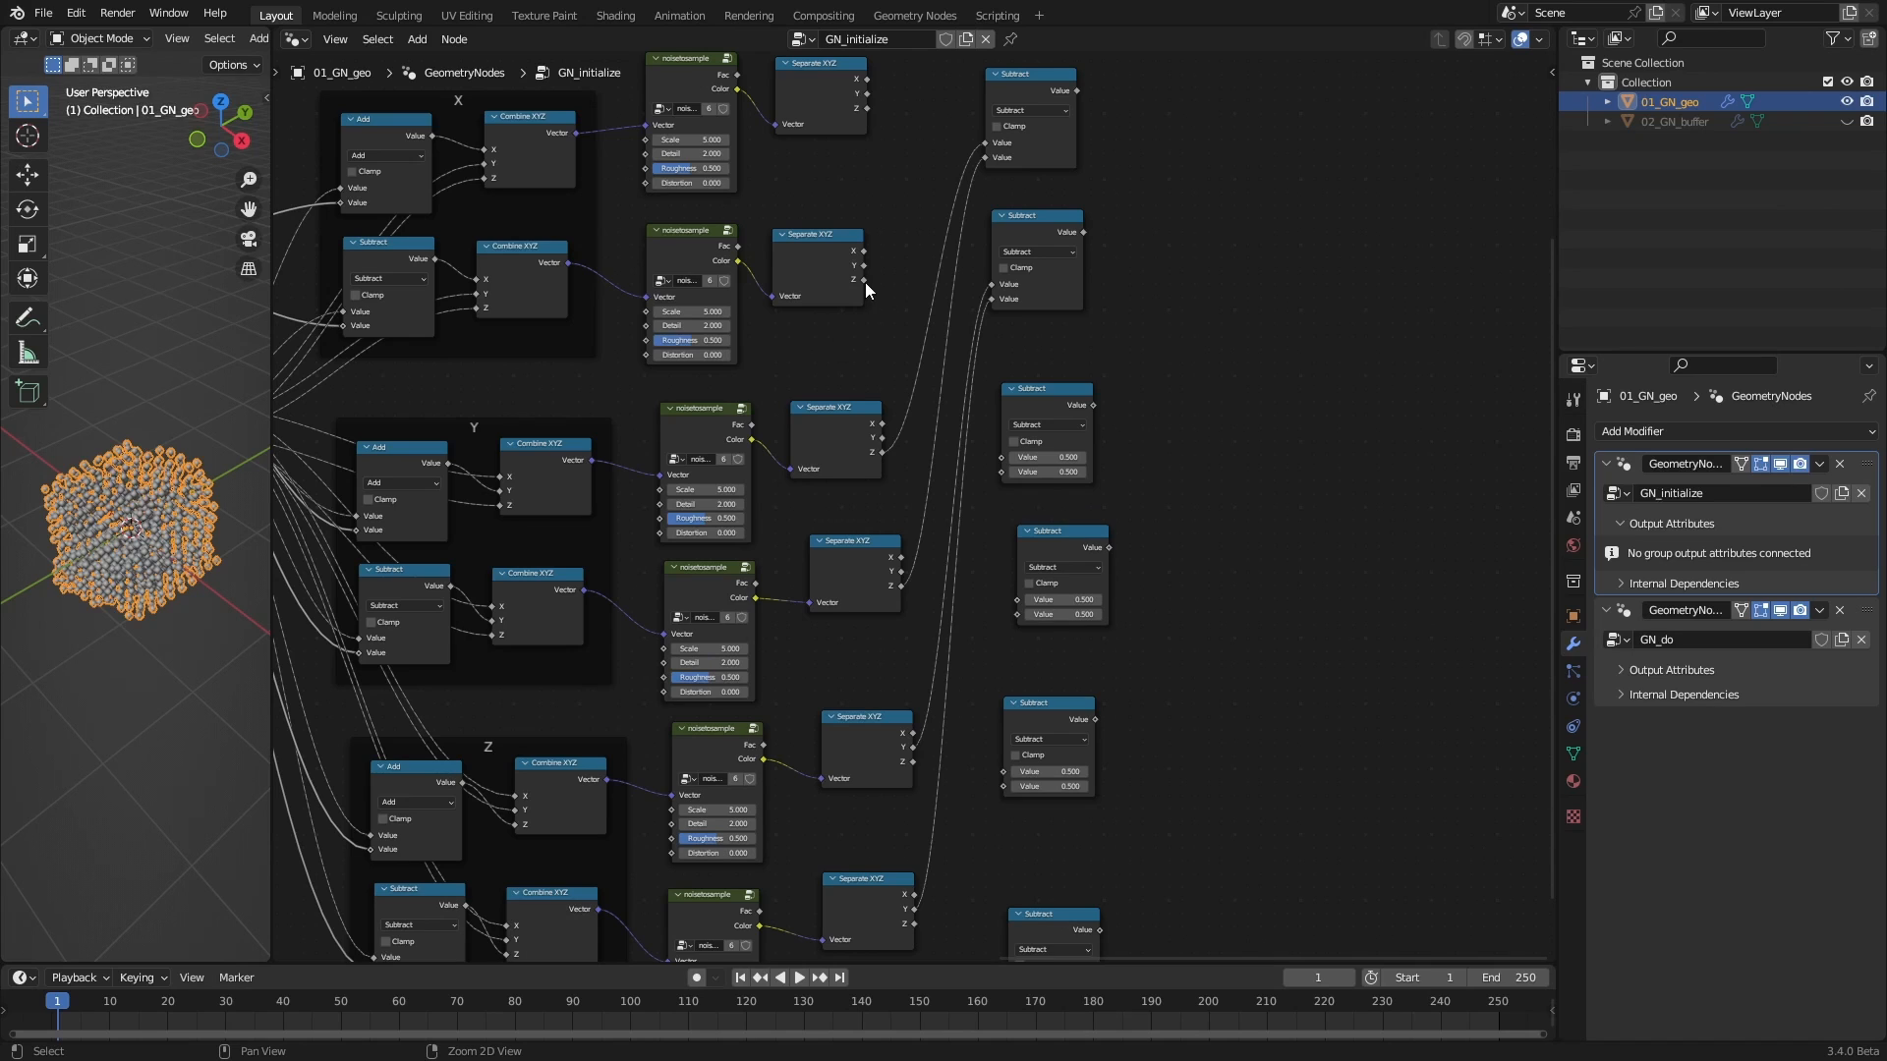
Connect the Z outputs of the X frame's two Separate XYZ nodes to the third Subtract, and the Z frame's two X outputs to the fourth
{"action": "middle_click_drag", "start_coordinate": [1229, 257], "coordinate": [1267, 374]}
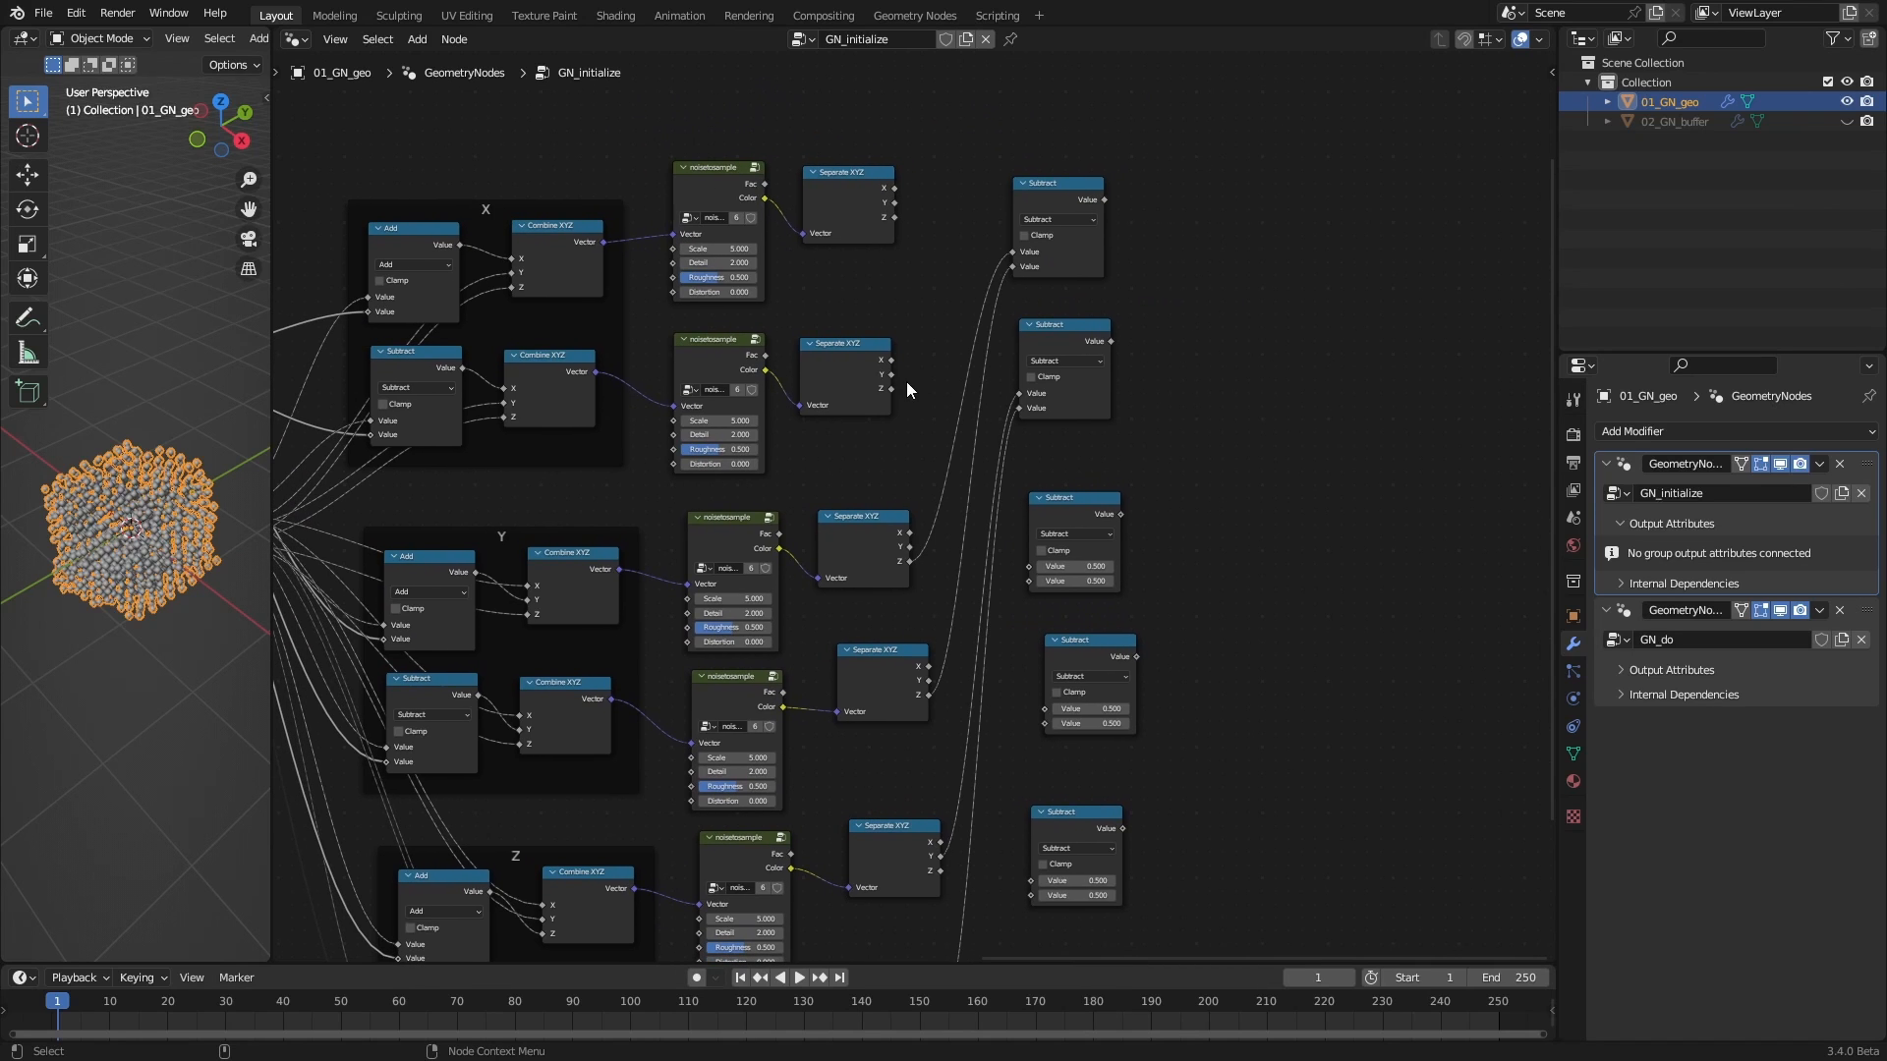
{"action": "left_click_drag", "start_coordinate": [893, 218], "coordinate": [1054, 558]}
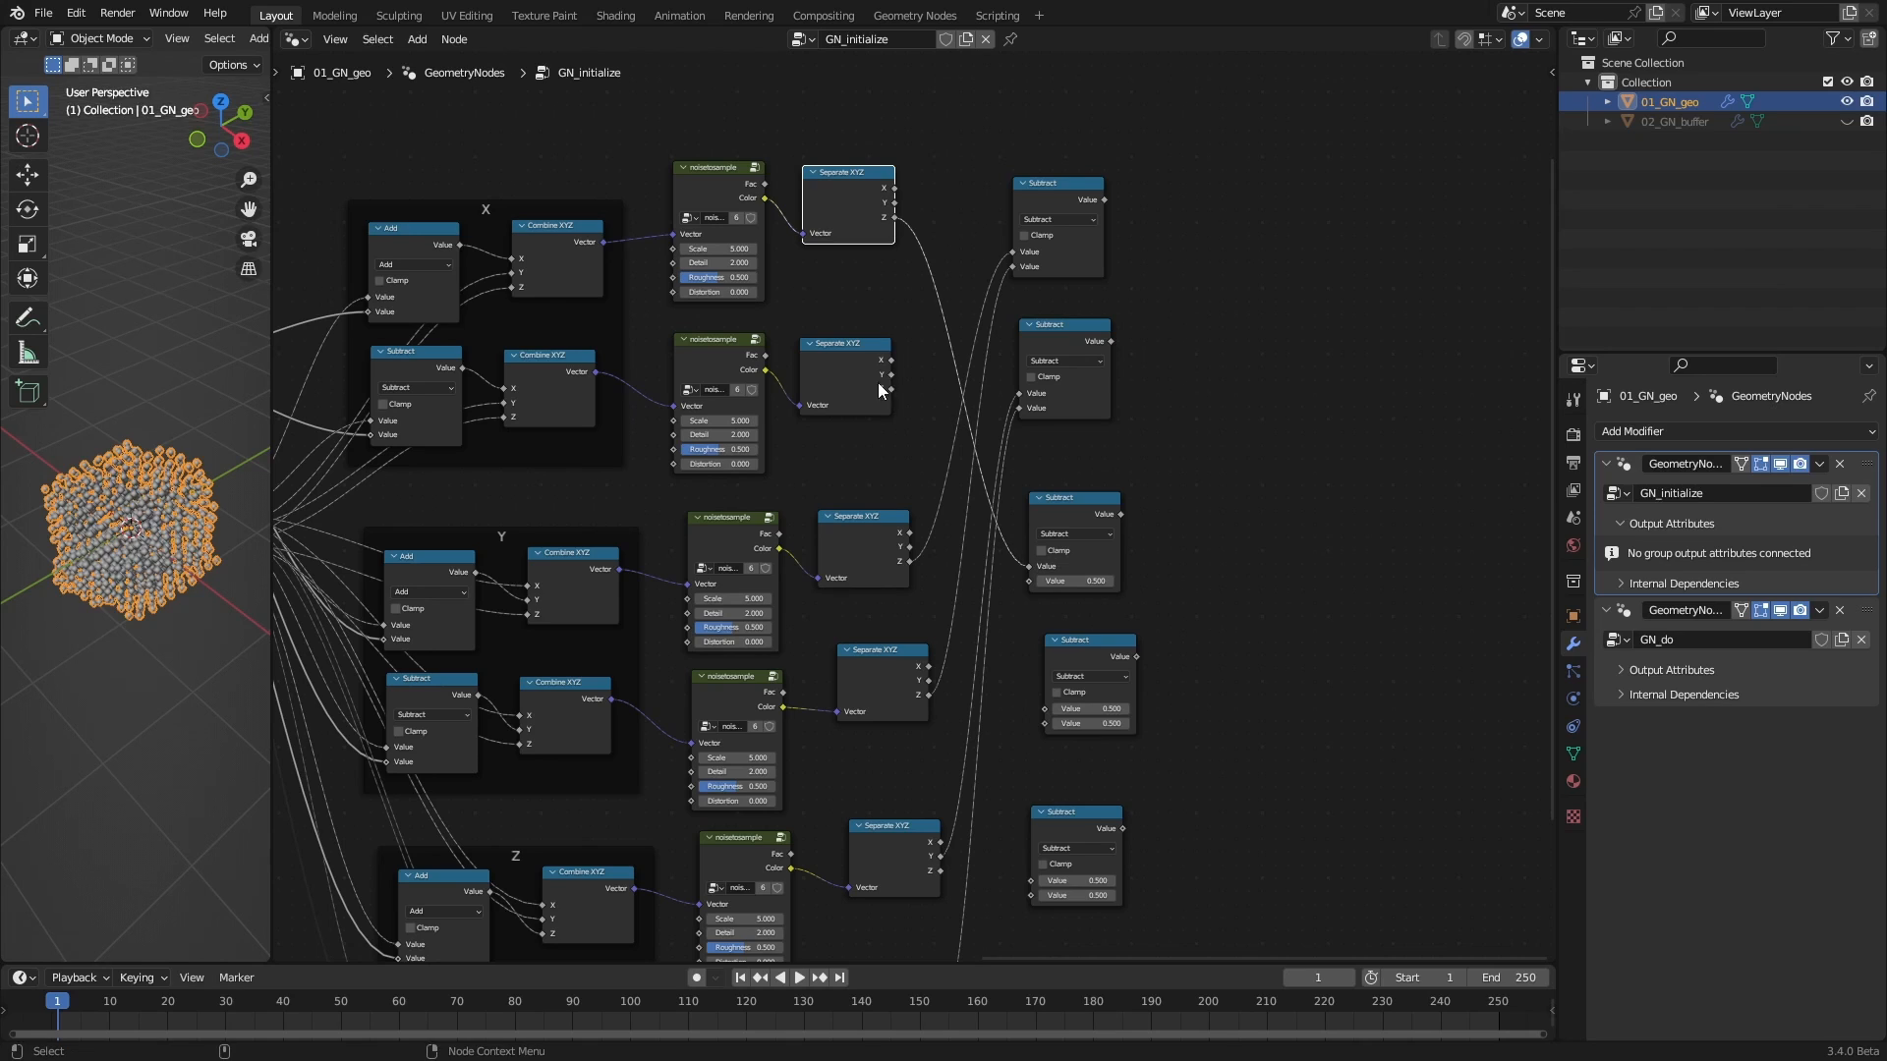
{"action": "left_click_drag", "start_coordinate": [892, 389], "coordinate": [1031, 581]}
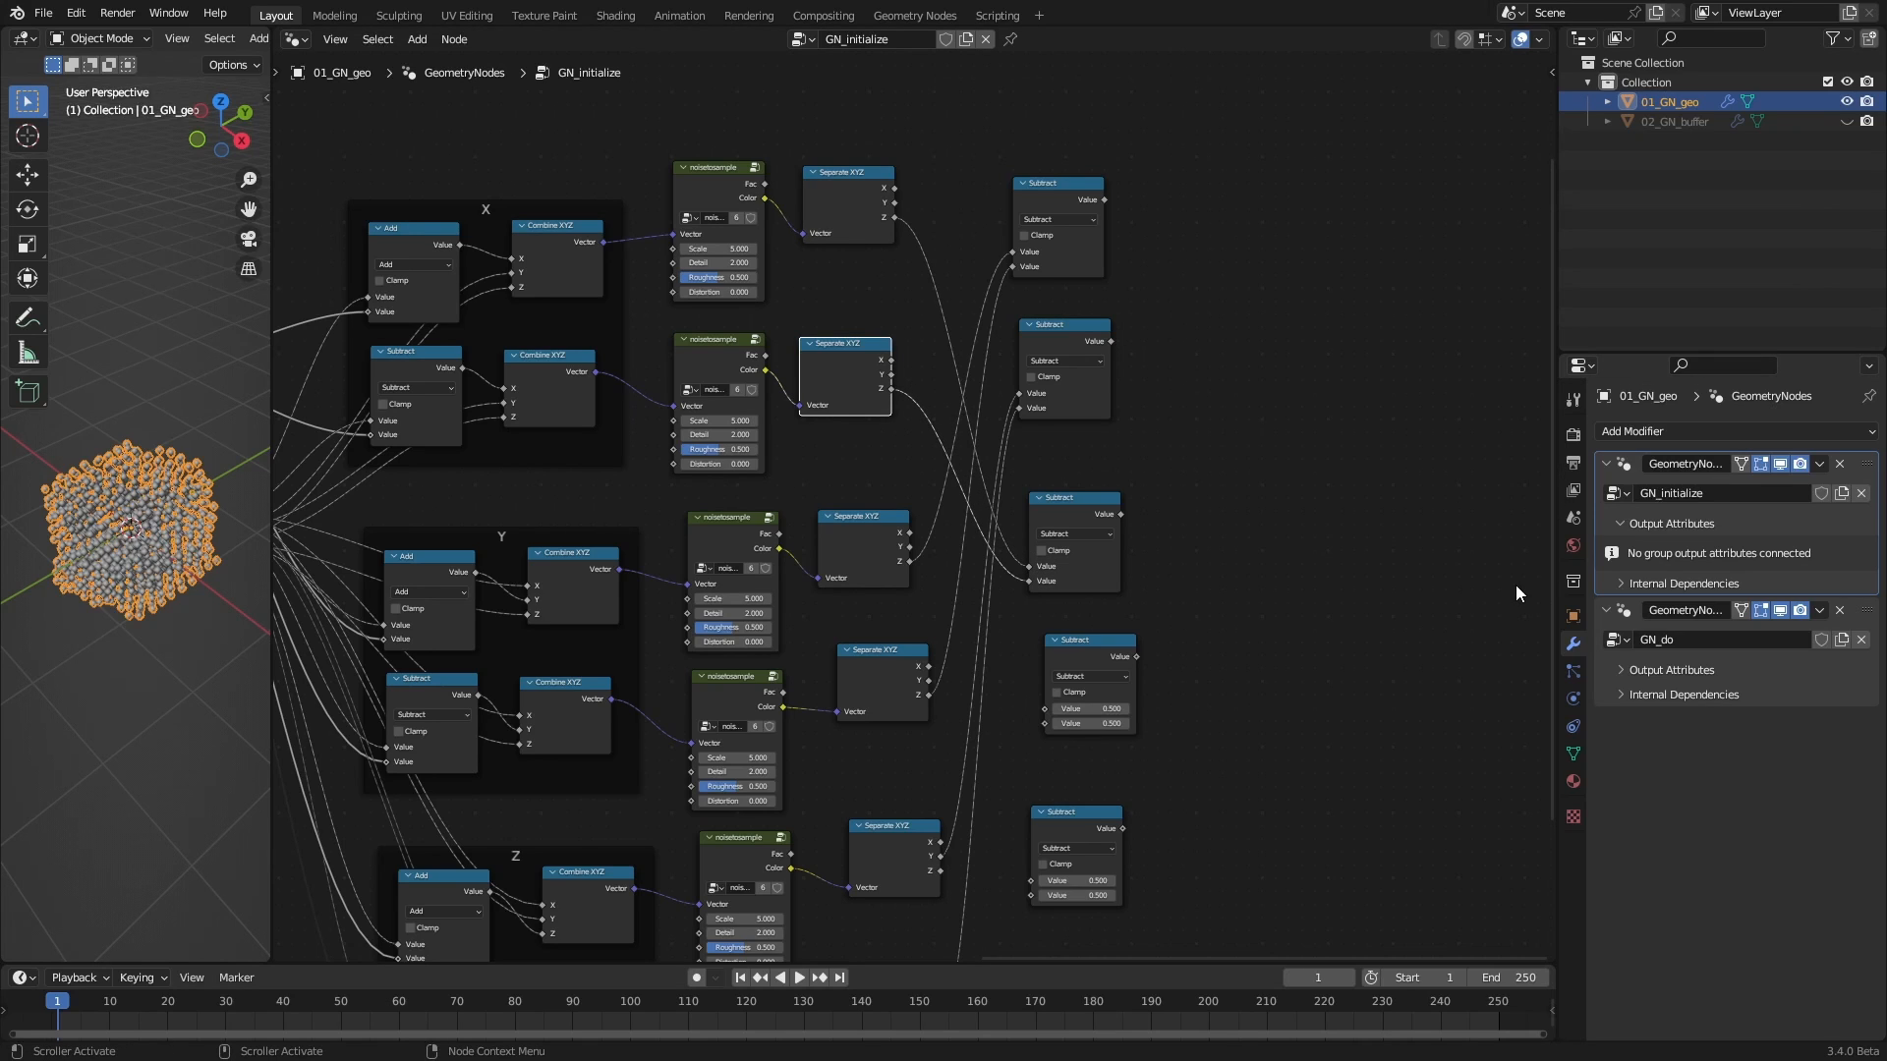
{"action": "middle_click_drag", "start_coordinate": [1407, 694], "coordinate": [1162, 669]}
{"action": "scroll", "coordinate": [963, 663], "scroll_direction": "down", "scroll_amount": 2}
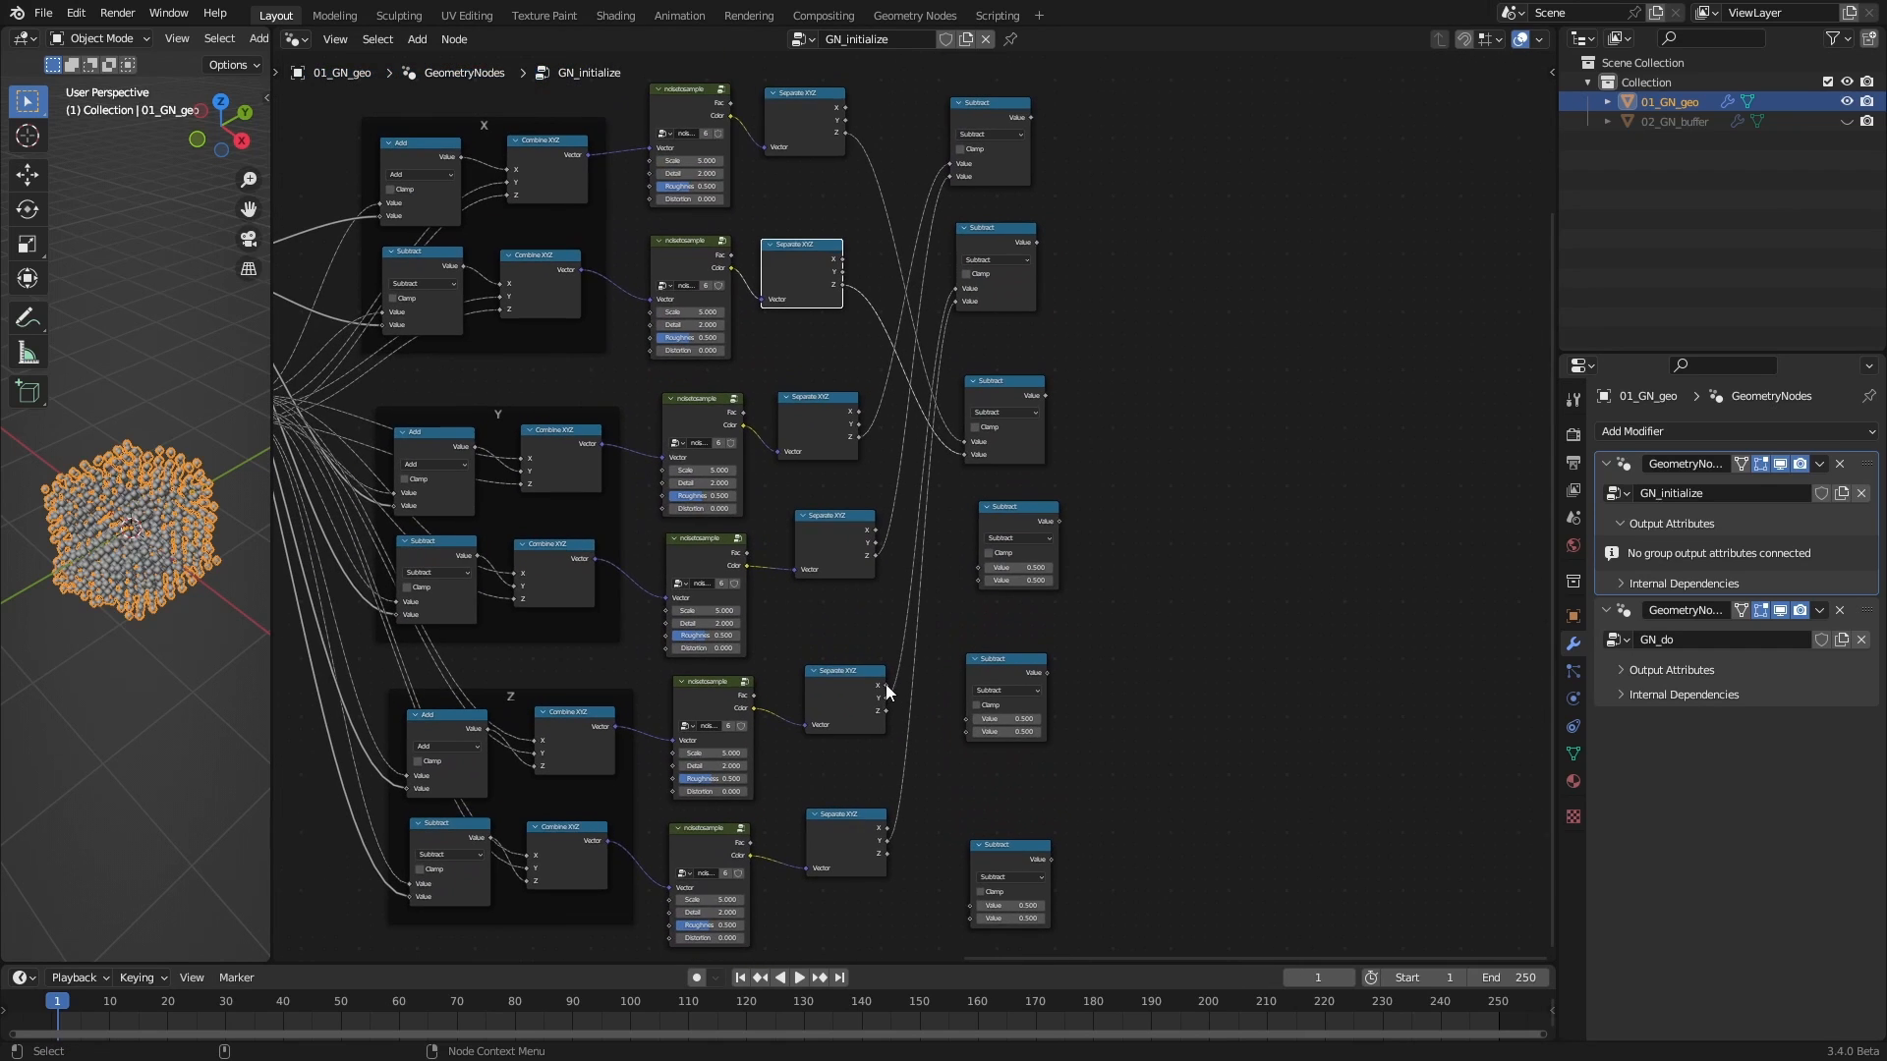
{"action": "left_click_drag", "start_coordinate": [886, 685], "coordinate": [988, 568]}
{"action": "left_click_drag", "start_coordinate": [887, 834], "coordinate": [986, 582]}
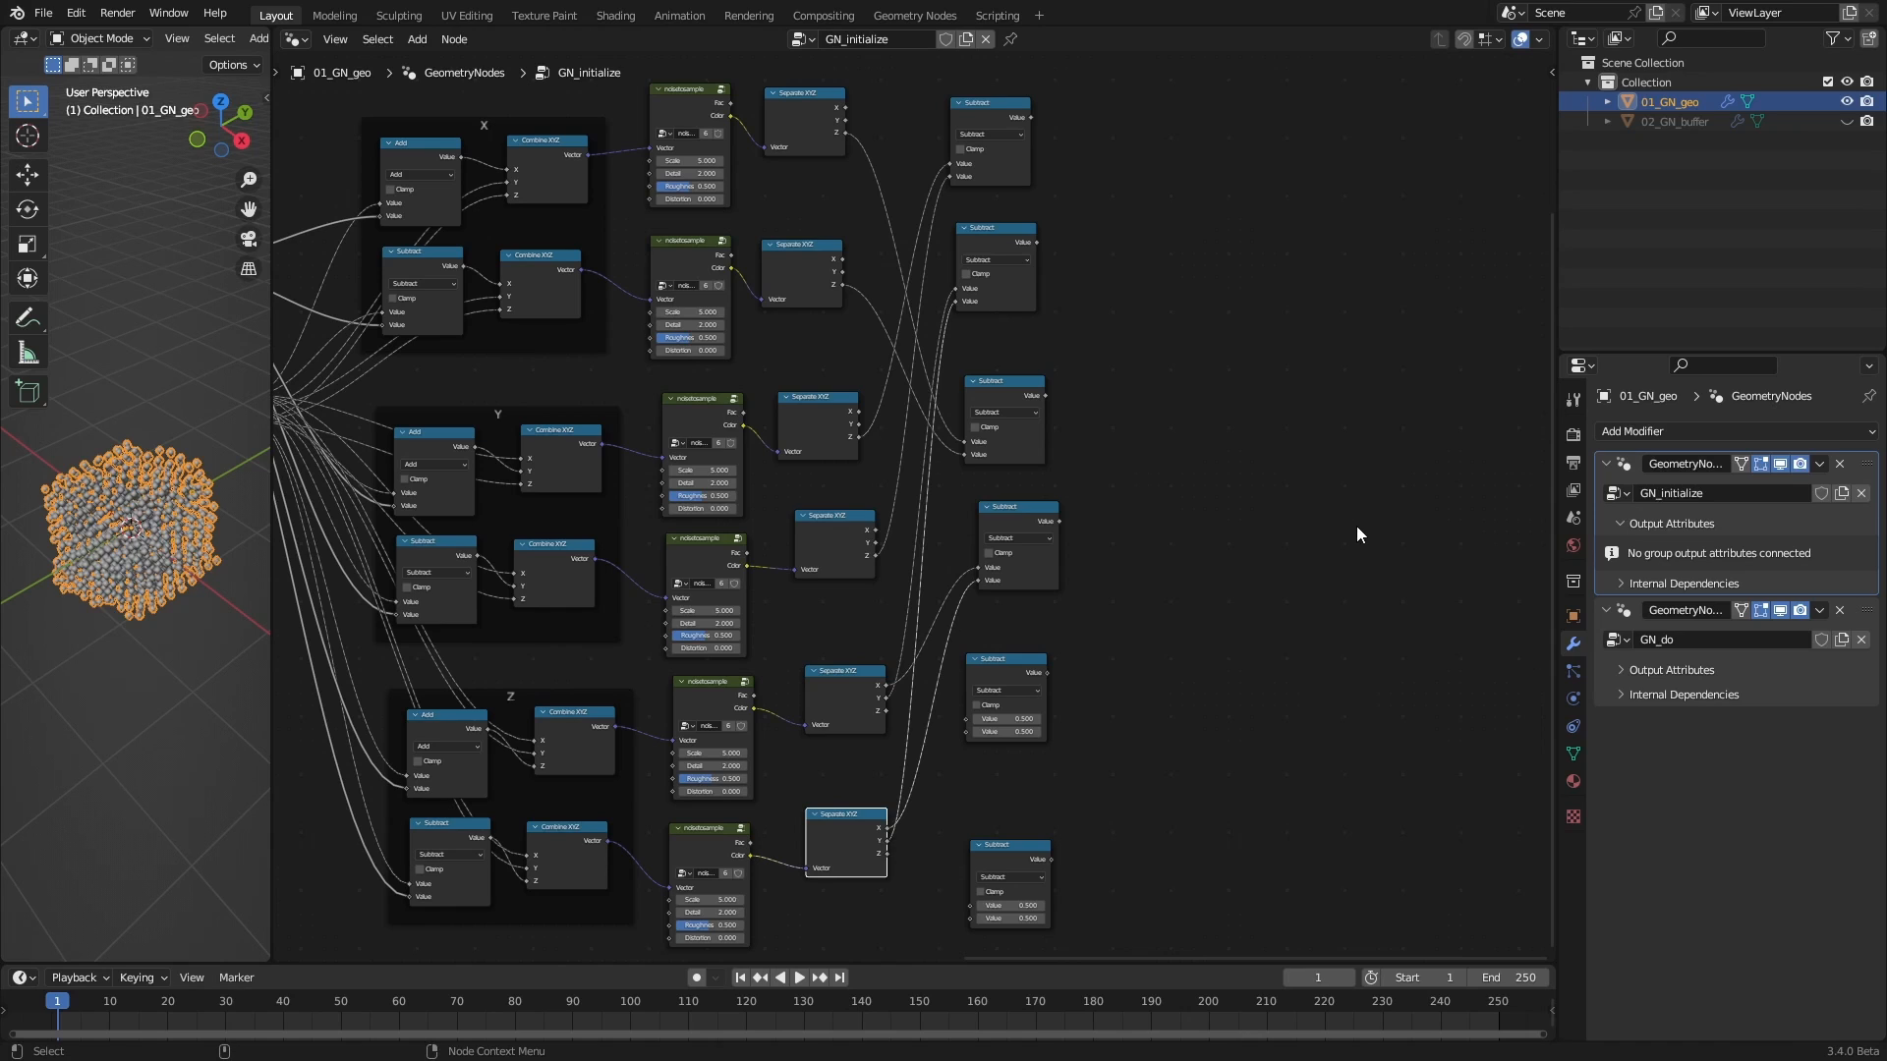
Connect the Y outputs of the X frame's two Separate XYZ nodes to the fifth Subtract, and the Y frame's two X outputs to the sixth
{"action": "left_click_drag", "start_coordinate": [845, 121], "coordinate": [968, 719]}
{"action": "left_click_drag", "start_coordinate": [843, 272], "coordinate": [969, 733]}
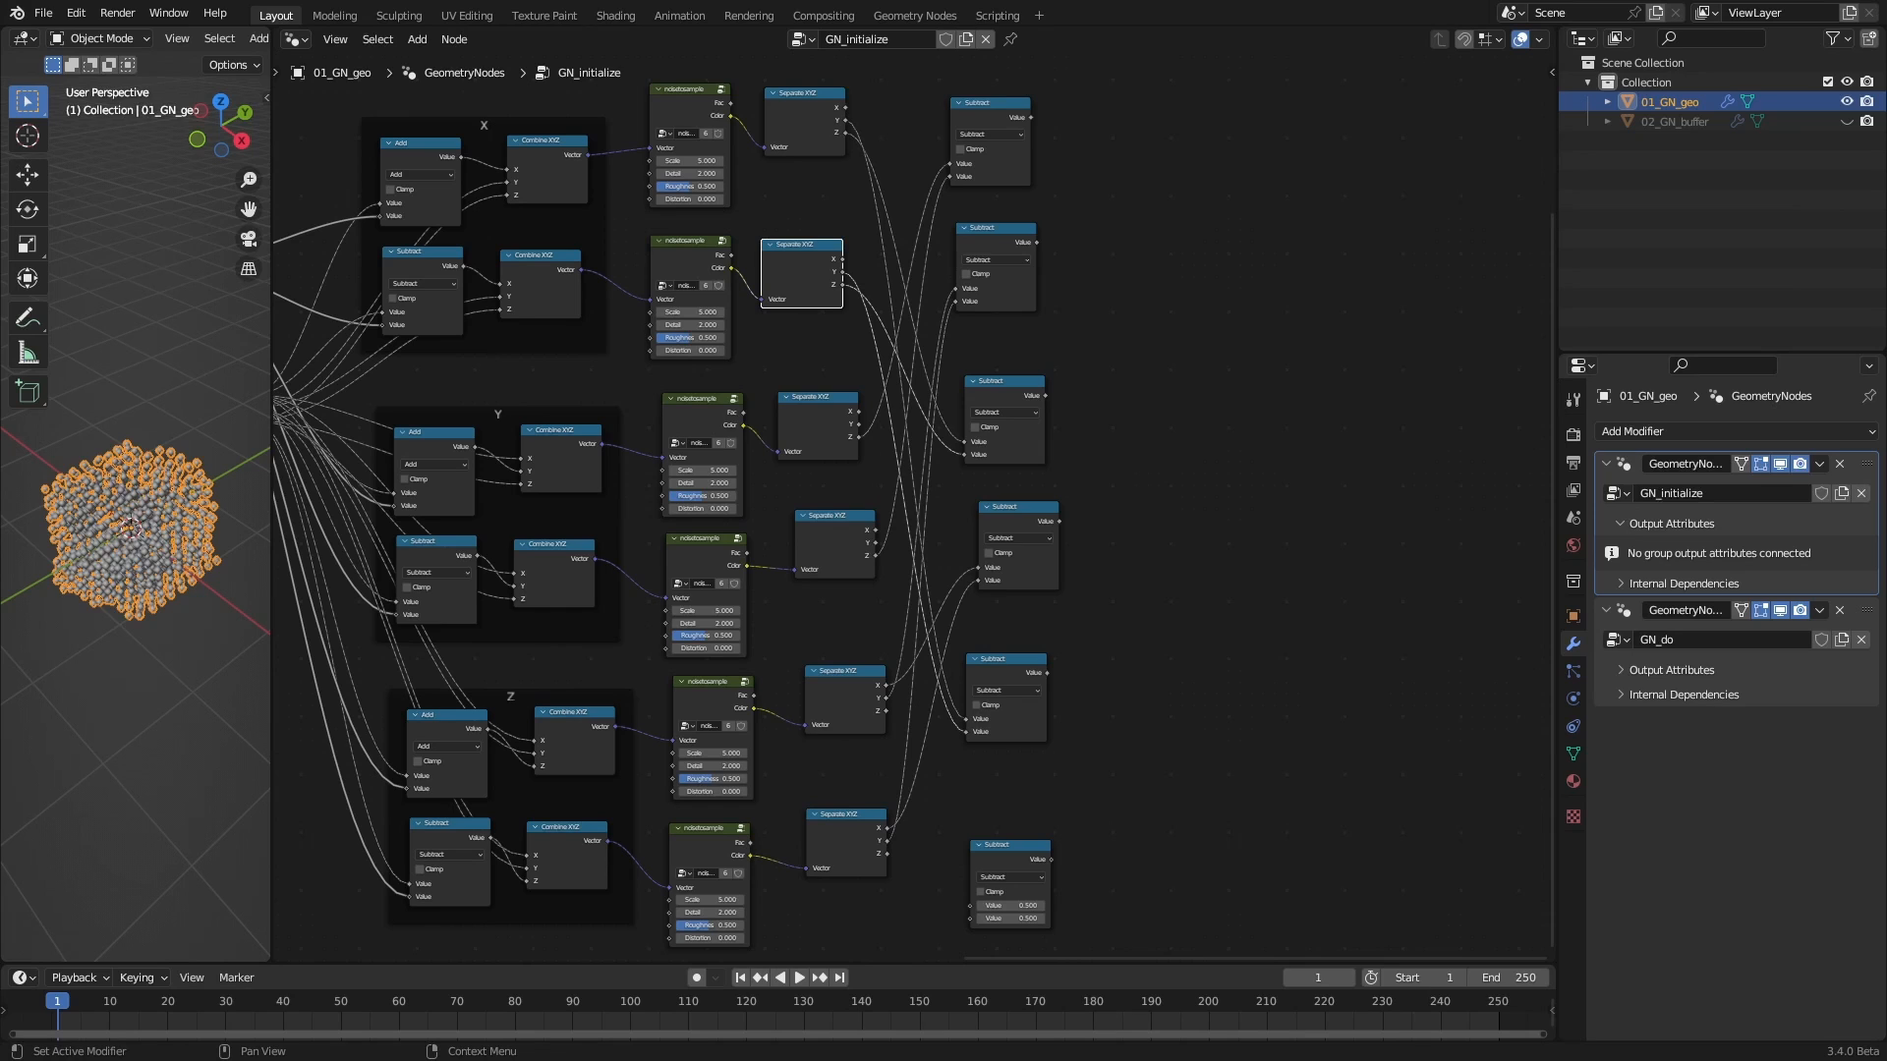
{"action": "left_click", "coordinate": [1151, 758]}
{"action": "middle_click_drag", "start_coordinate": [1154, 747], "coordinate": [1138, 702]}
{"action": "left_click_drag", "start_coordinate": [862, 486], "coordinate": [958, 859]}
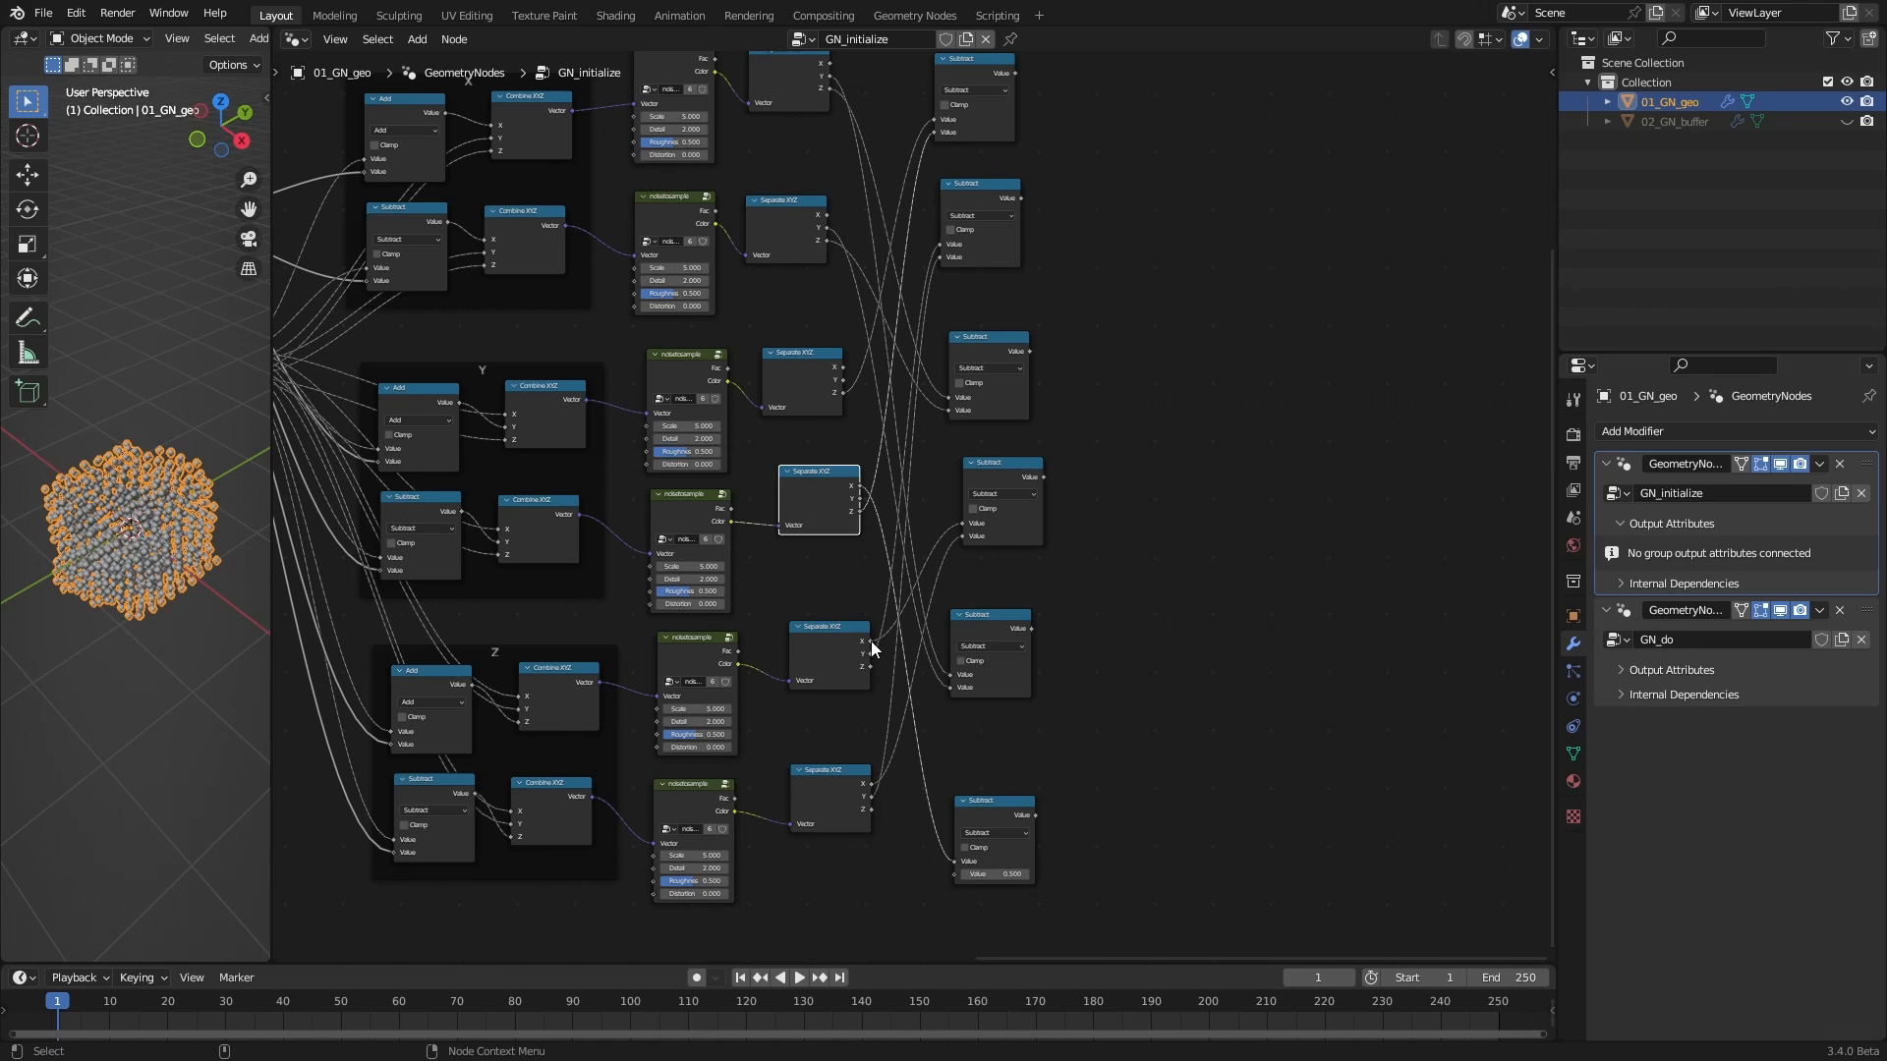
{"action": "key", "text": "ctrl+z"}
{"action": "left_click_drag", "start_coordinate": [842, 368], "coordinate": [955, 863]}
{"action": "left_click_drag", "start_coordinate": [860, 486], "coordinate": [955, 872]}
Tidy the positions of the lower four Subtract nodes in the column
{"action": "left_click_drag", "start_coordinate": [992, 801], "coordinate": [989, 749]}
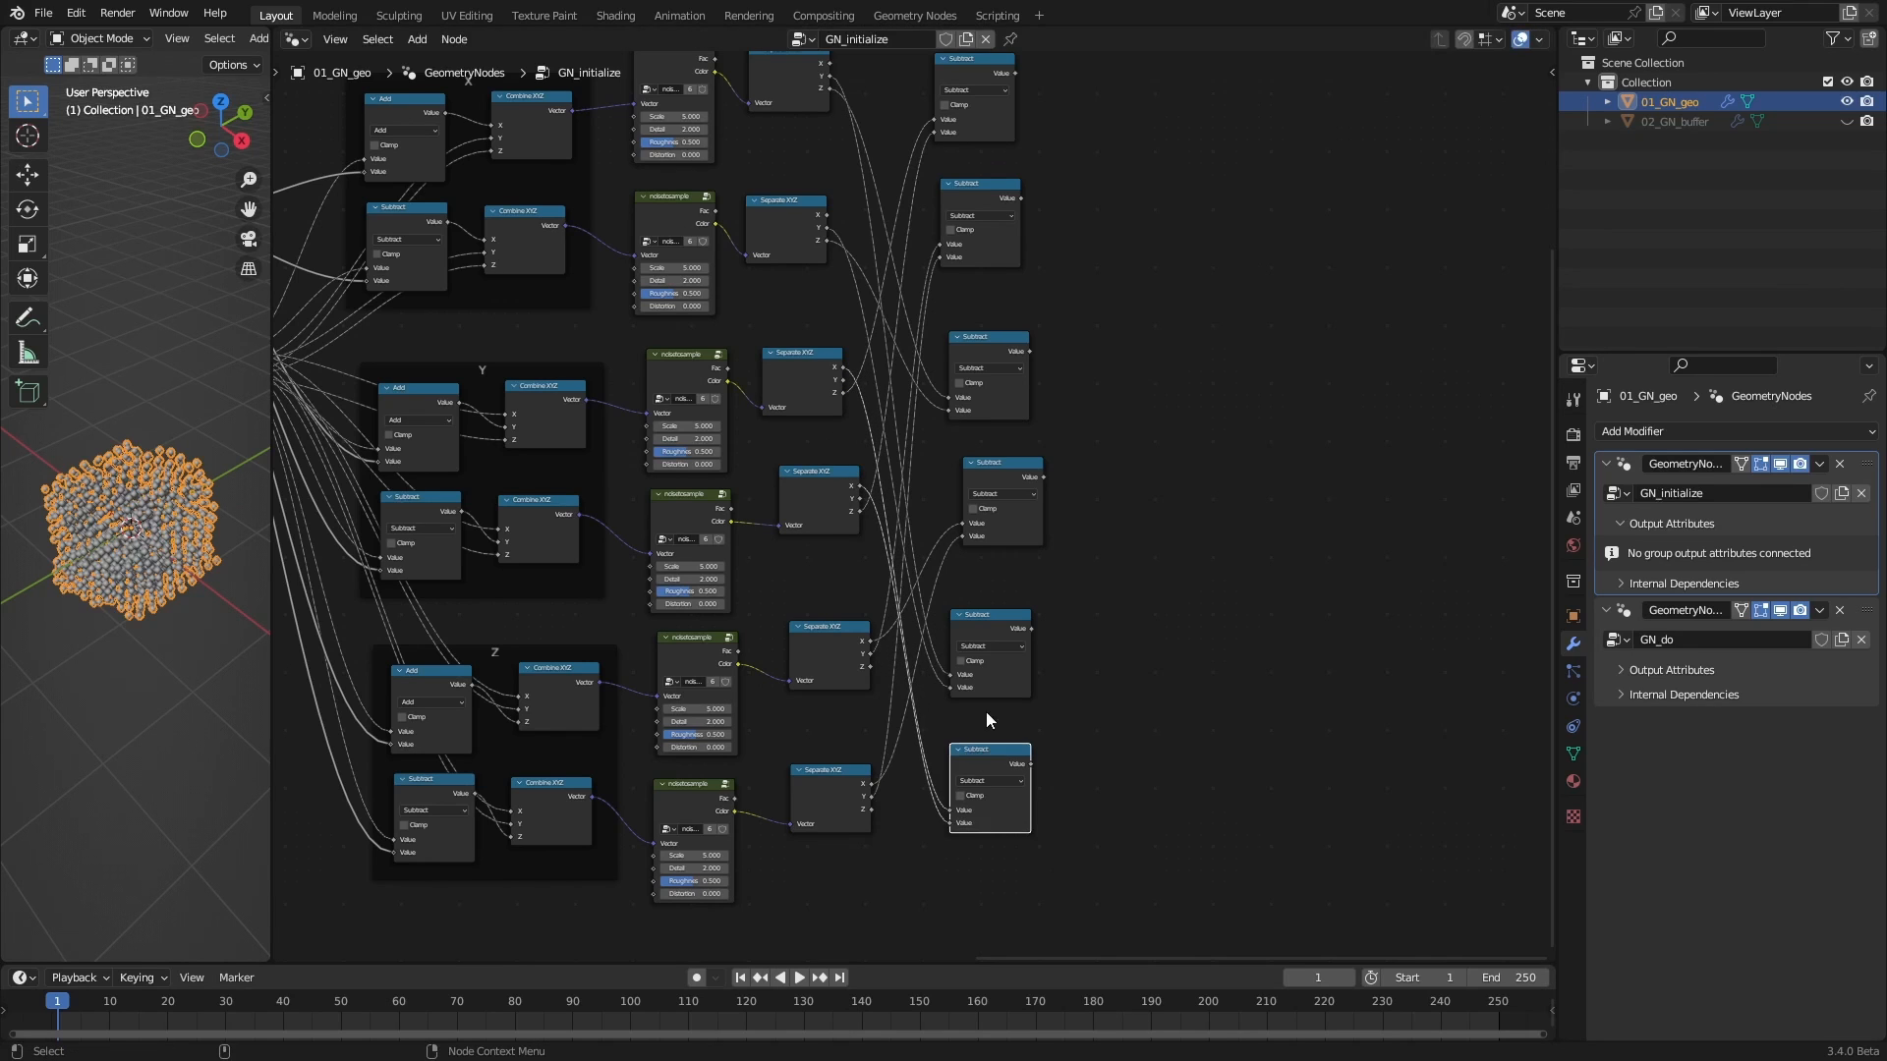
{"action": "left_click_drag", "start_coordinate": [984, 617], "coordinate": [993, 614]}
{"action": "left_click_drag", "start_coordinate": [982, 463], "coordinate": [981, 462]}
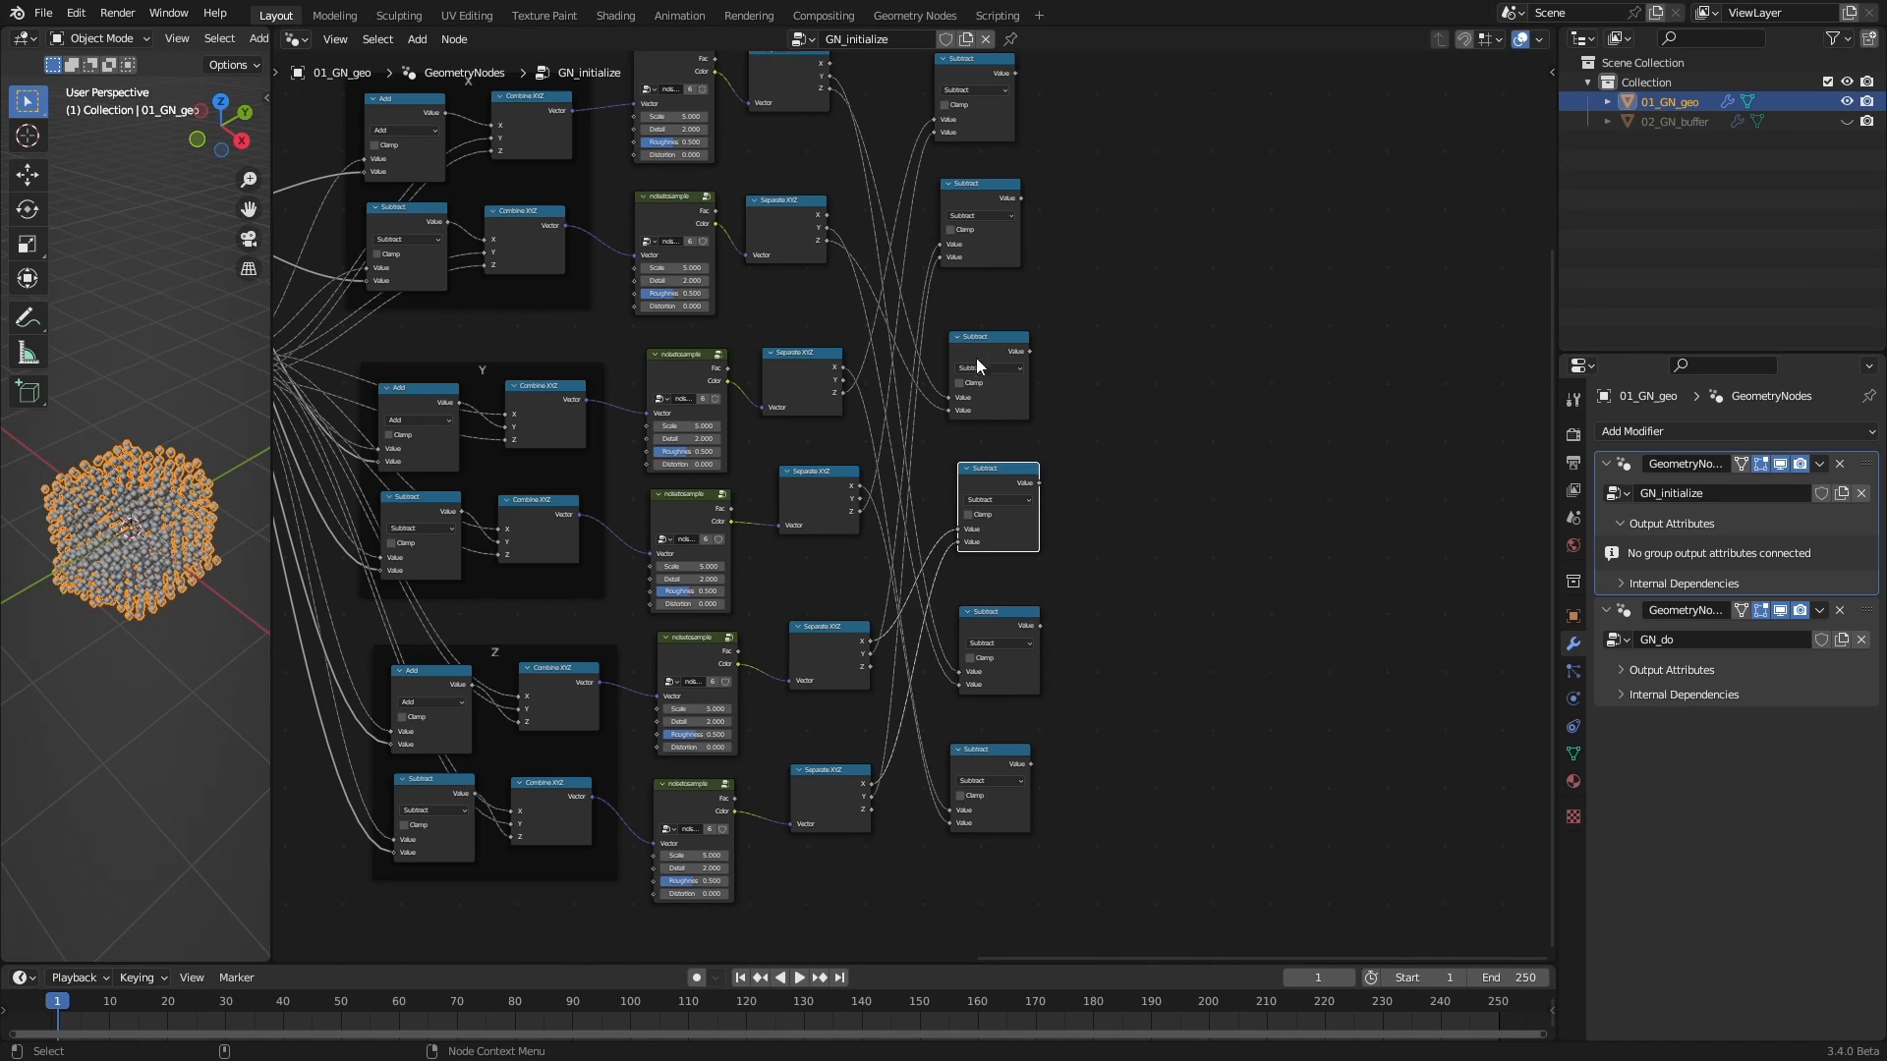
{"action": "left_click", "coordinate": [976, 358]}
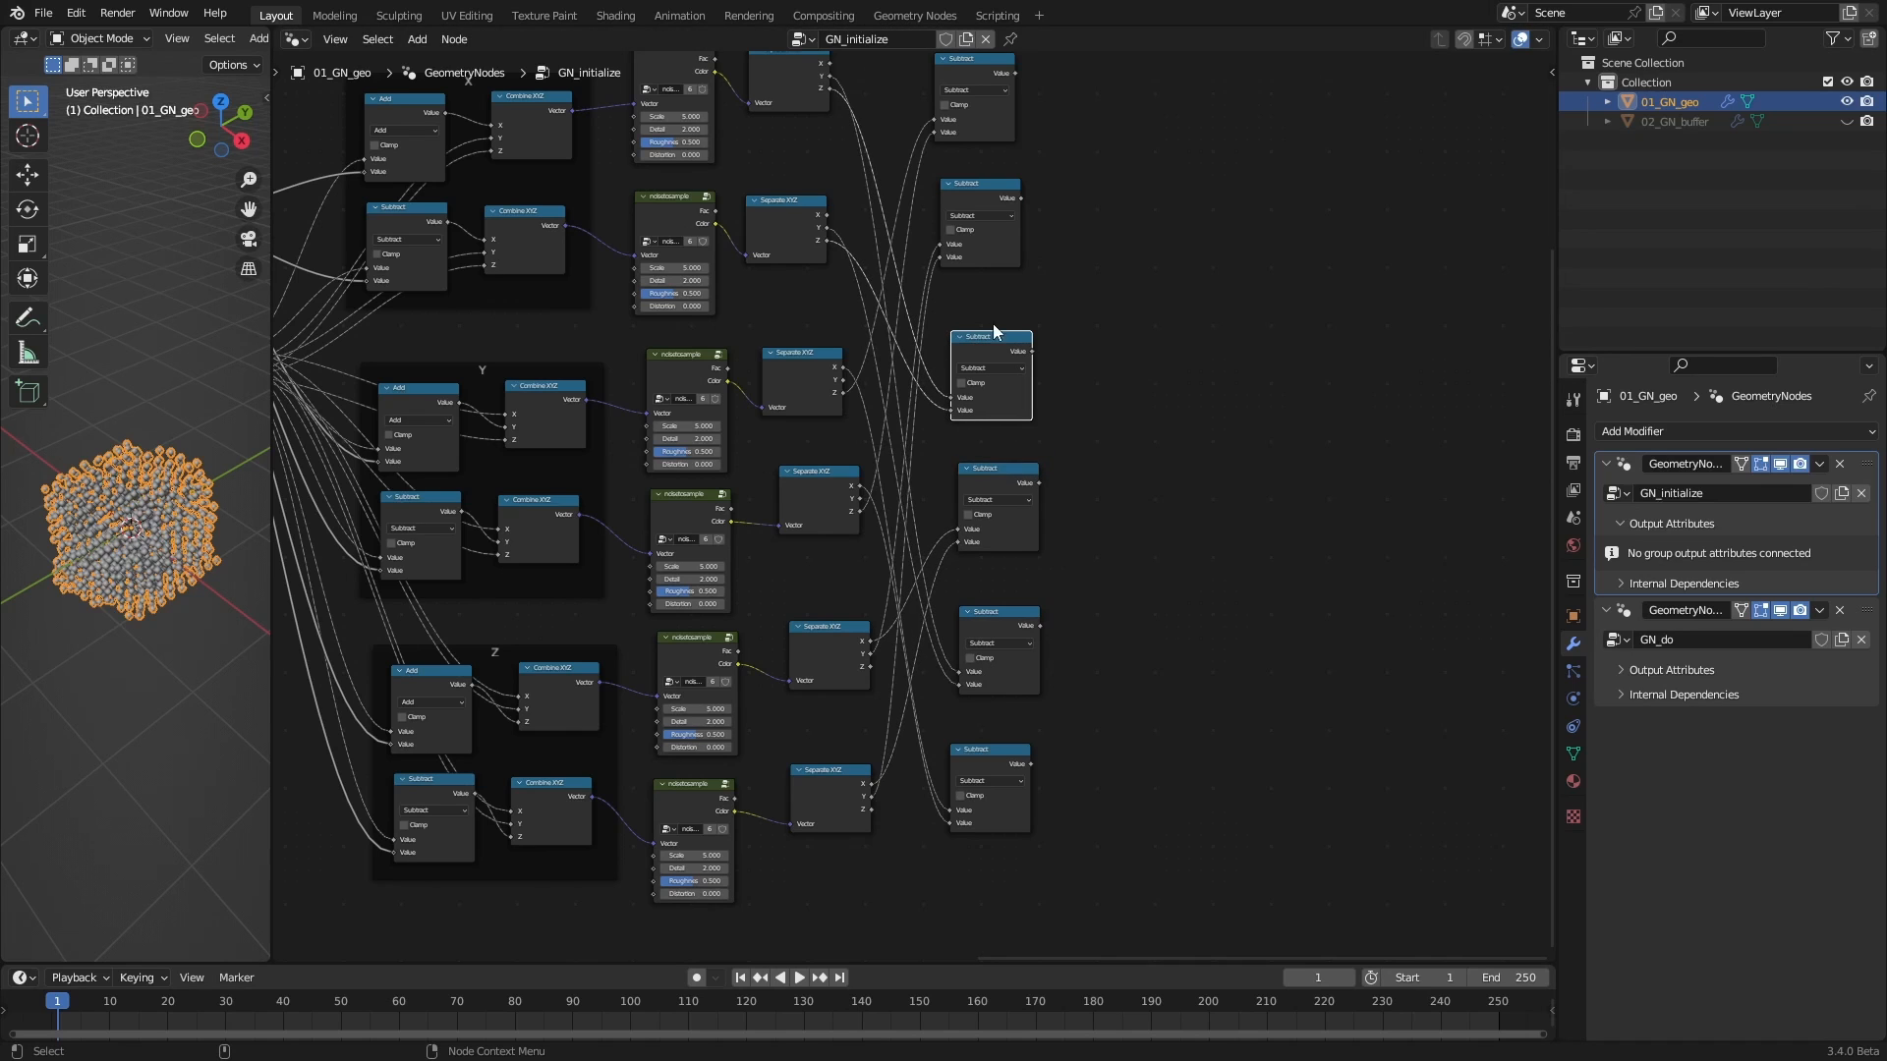
{"action": "left_click", "coordinate": [1312, 503]}
Examine the signs of the i, j and k terms in the handwritten curl formula and return to the Subtract column
{"action": "mouse_move", "coordinate": [645, 605]}
{"action": "middle_mouse_down"}
{"action": "mouse_move", "coordinate": [1050, 624]}
{"action": "mouse_move", "coordinate": [669, 615]}
{"action": "middle_mouse_up"}
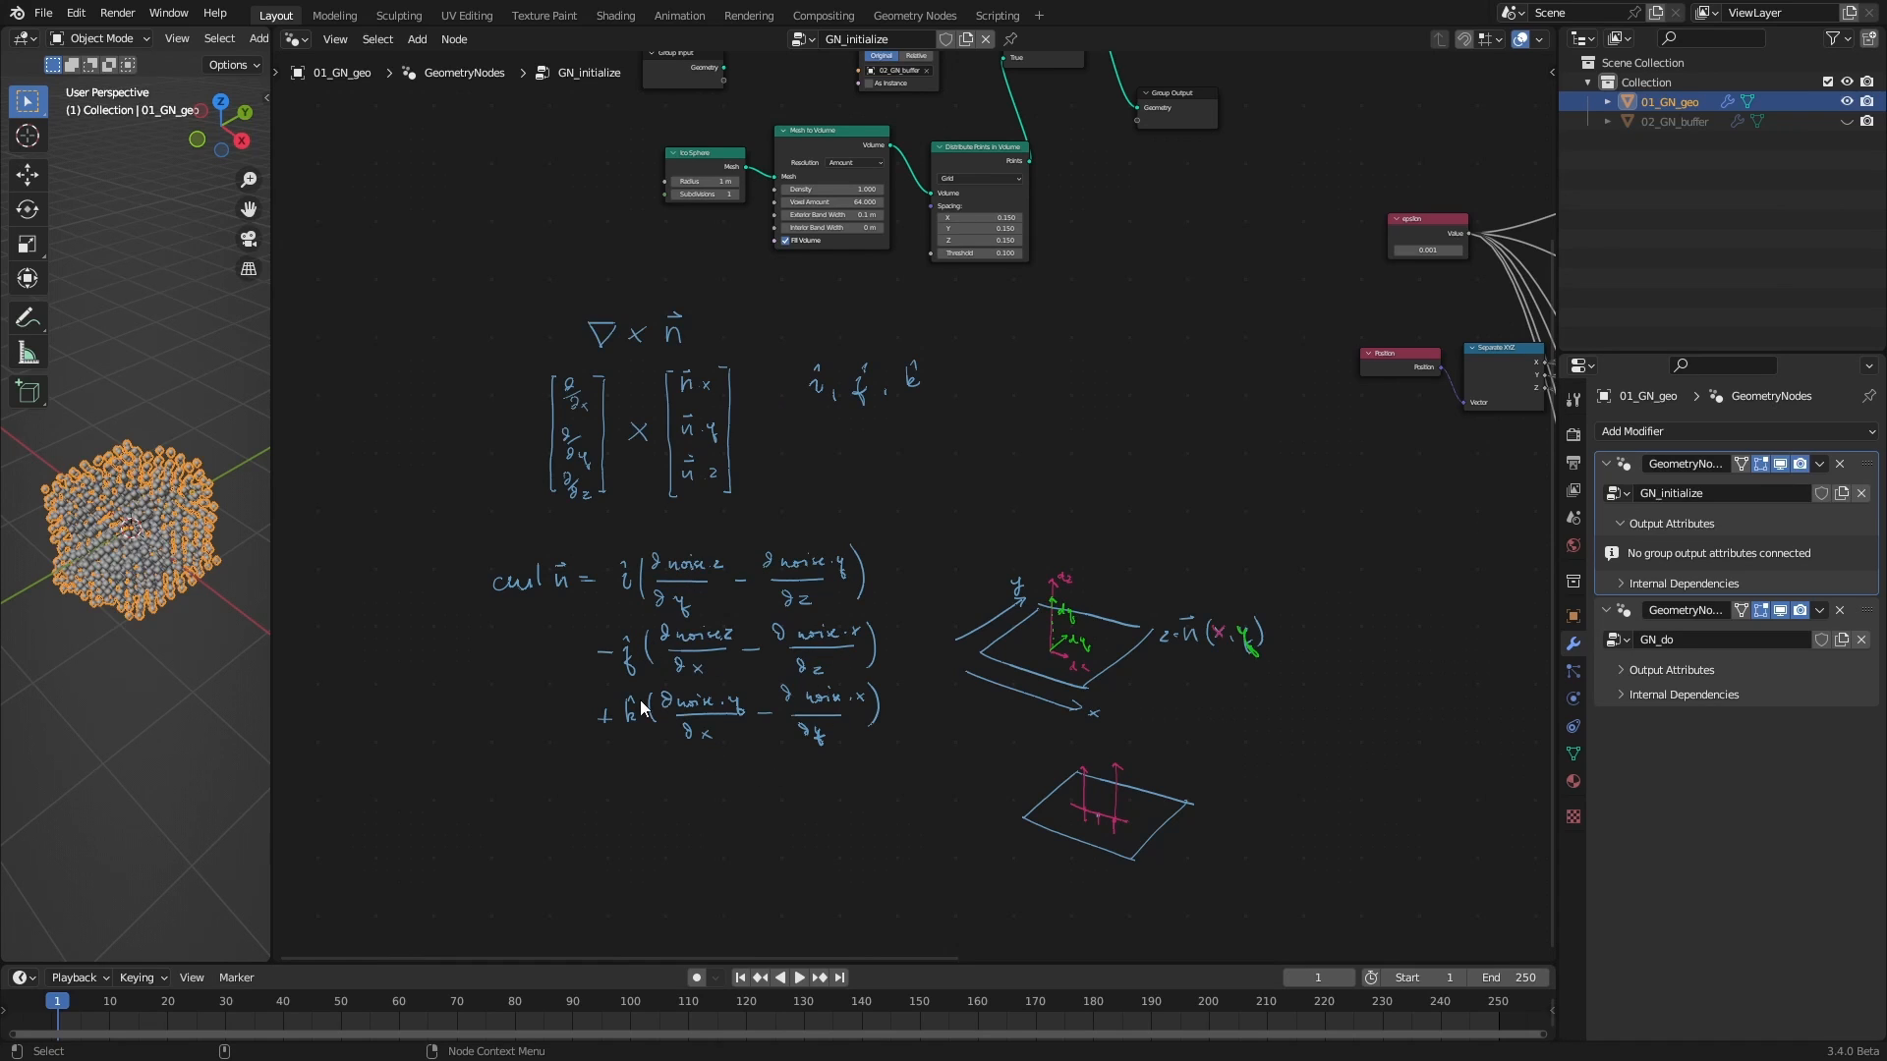
{"action": "right_click_drag", "start_coordinate": [665, 749], "coordinate": [732, 629], "text": "alt"}
{"action": "middle_click_drag", "start_coordinate": [639, 743], "coordinate": [737, 614], "text": "alt"}
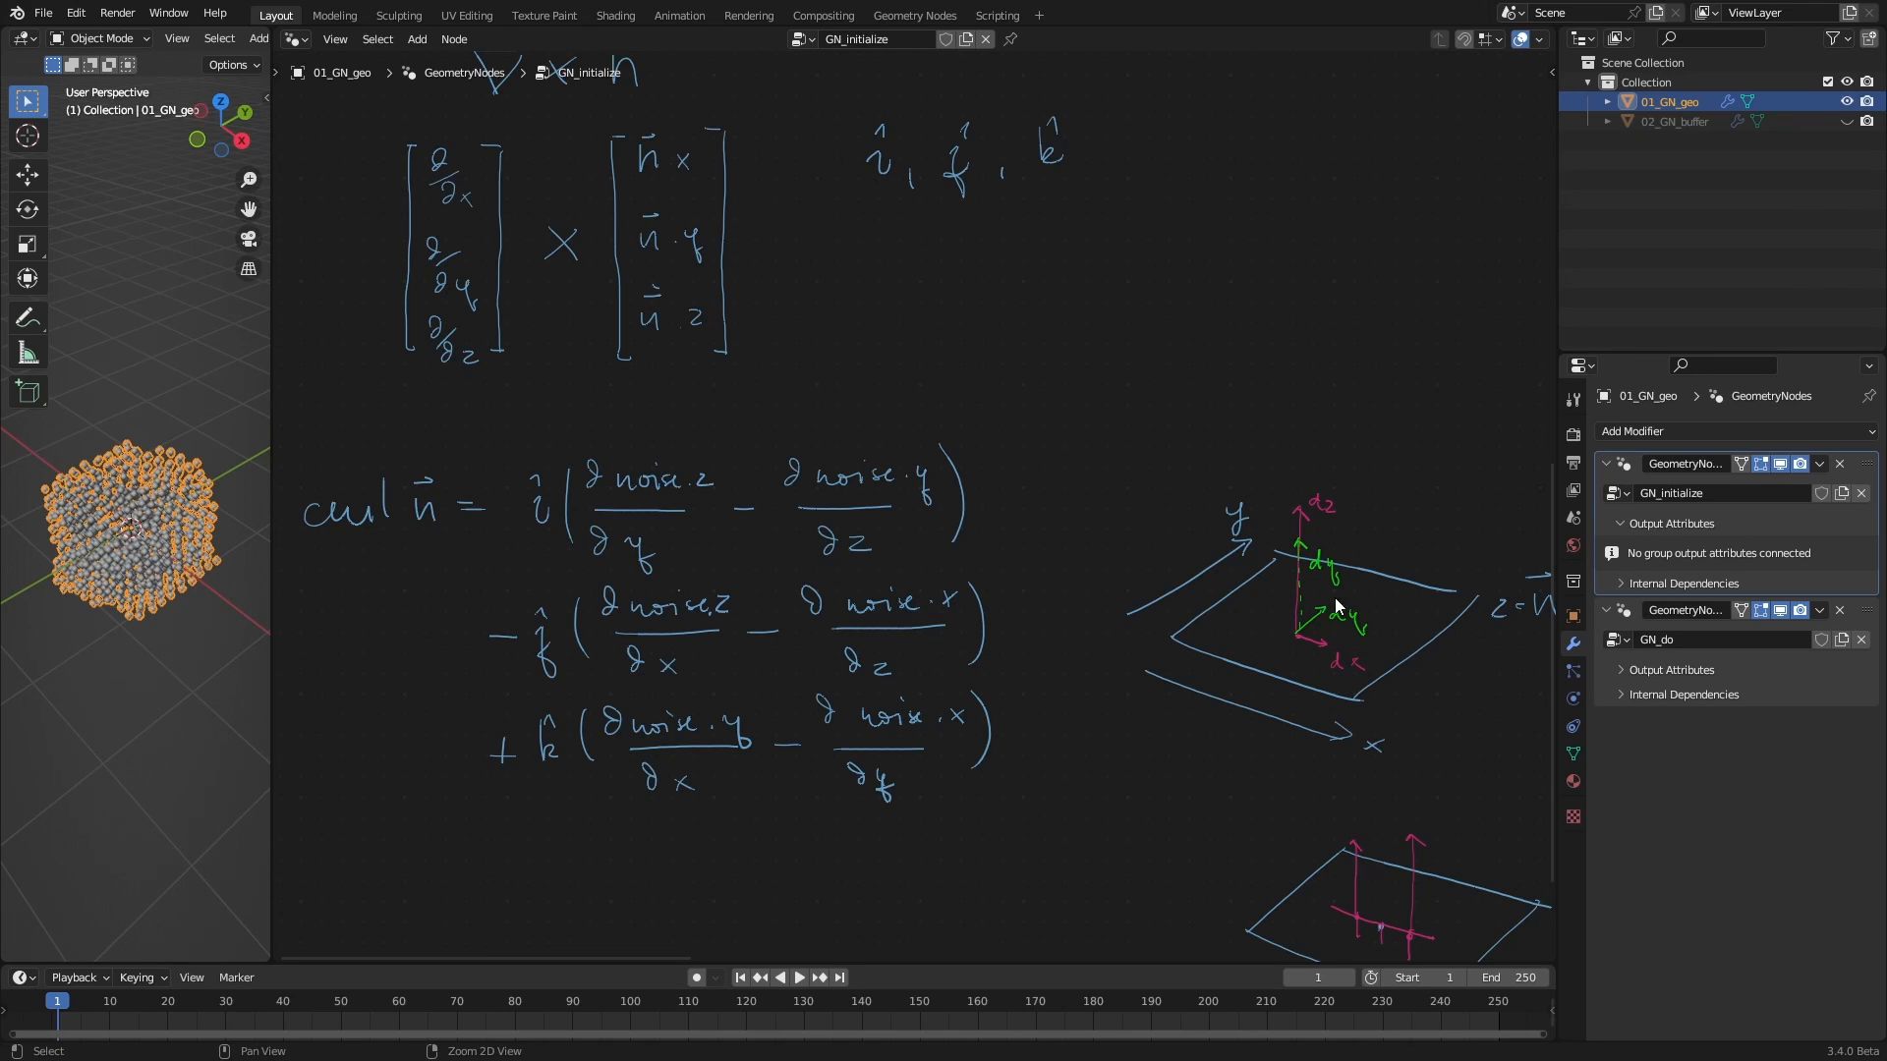
{"action": "middle_click_drag", "start_coordinate": [1340, 607], "coordinate": [845, 609], "text": "alt"}
{"action": "right_click_drag", "start_coordinate": [845, 610], "coordinate": [917, 640], "text": "alt"}
{"action": "middle_click_drag", "start_coordinate": [1150, 574], "coordinate": [746, 617], "text": "alt"}
{"action": "right_click_drag", "start_coordinate": [864, 628], "coordinate": [834, 665], "text": "alt"}
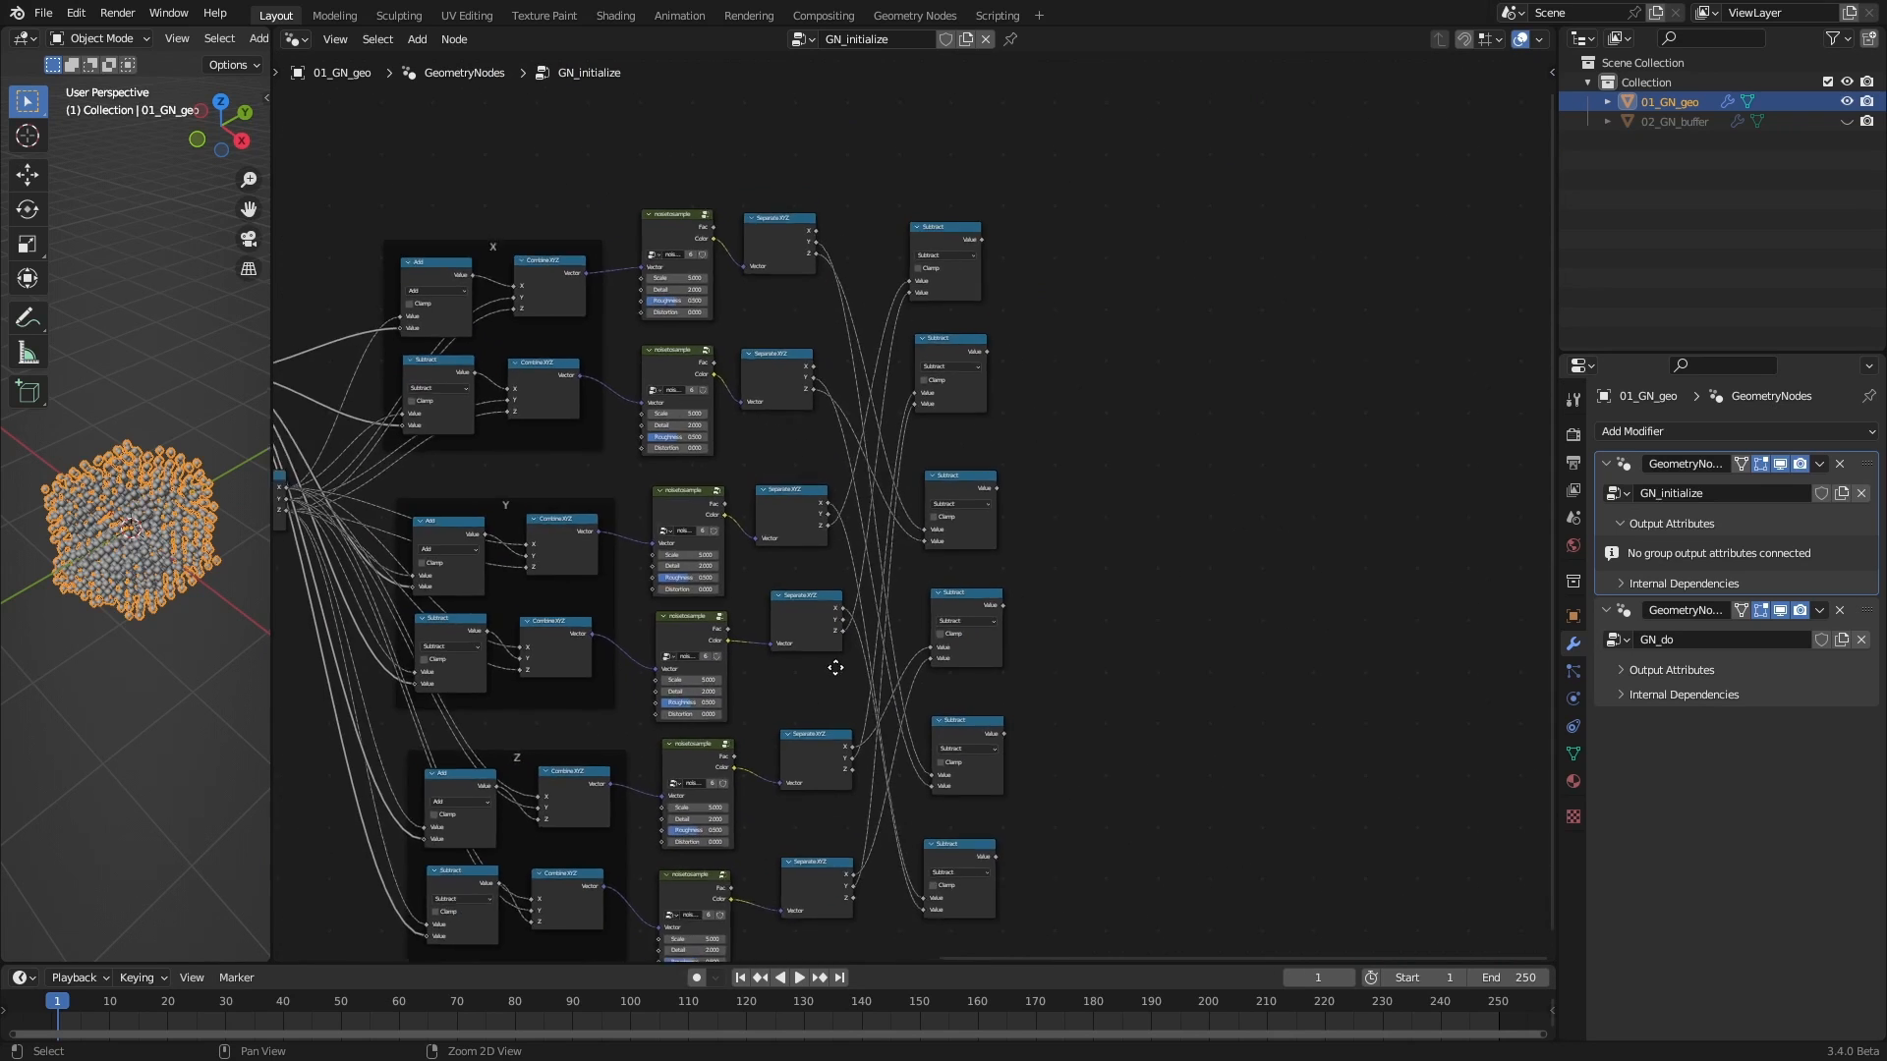
{"action": "middle_click_drag", "start_coordinate": [834, 665], "coordinate": [800, 585], "text": "alt"}
{"action": "right_click_drag", "start_coordinate": [800, 585], "coordinate": [943, 489], "text": "alt"}
{"action": "middle_click_drag", "start_coordinate": [1044, 488], "coordinate": [1053, 571], "text": "alt"}
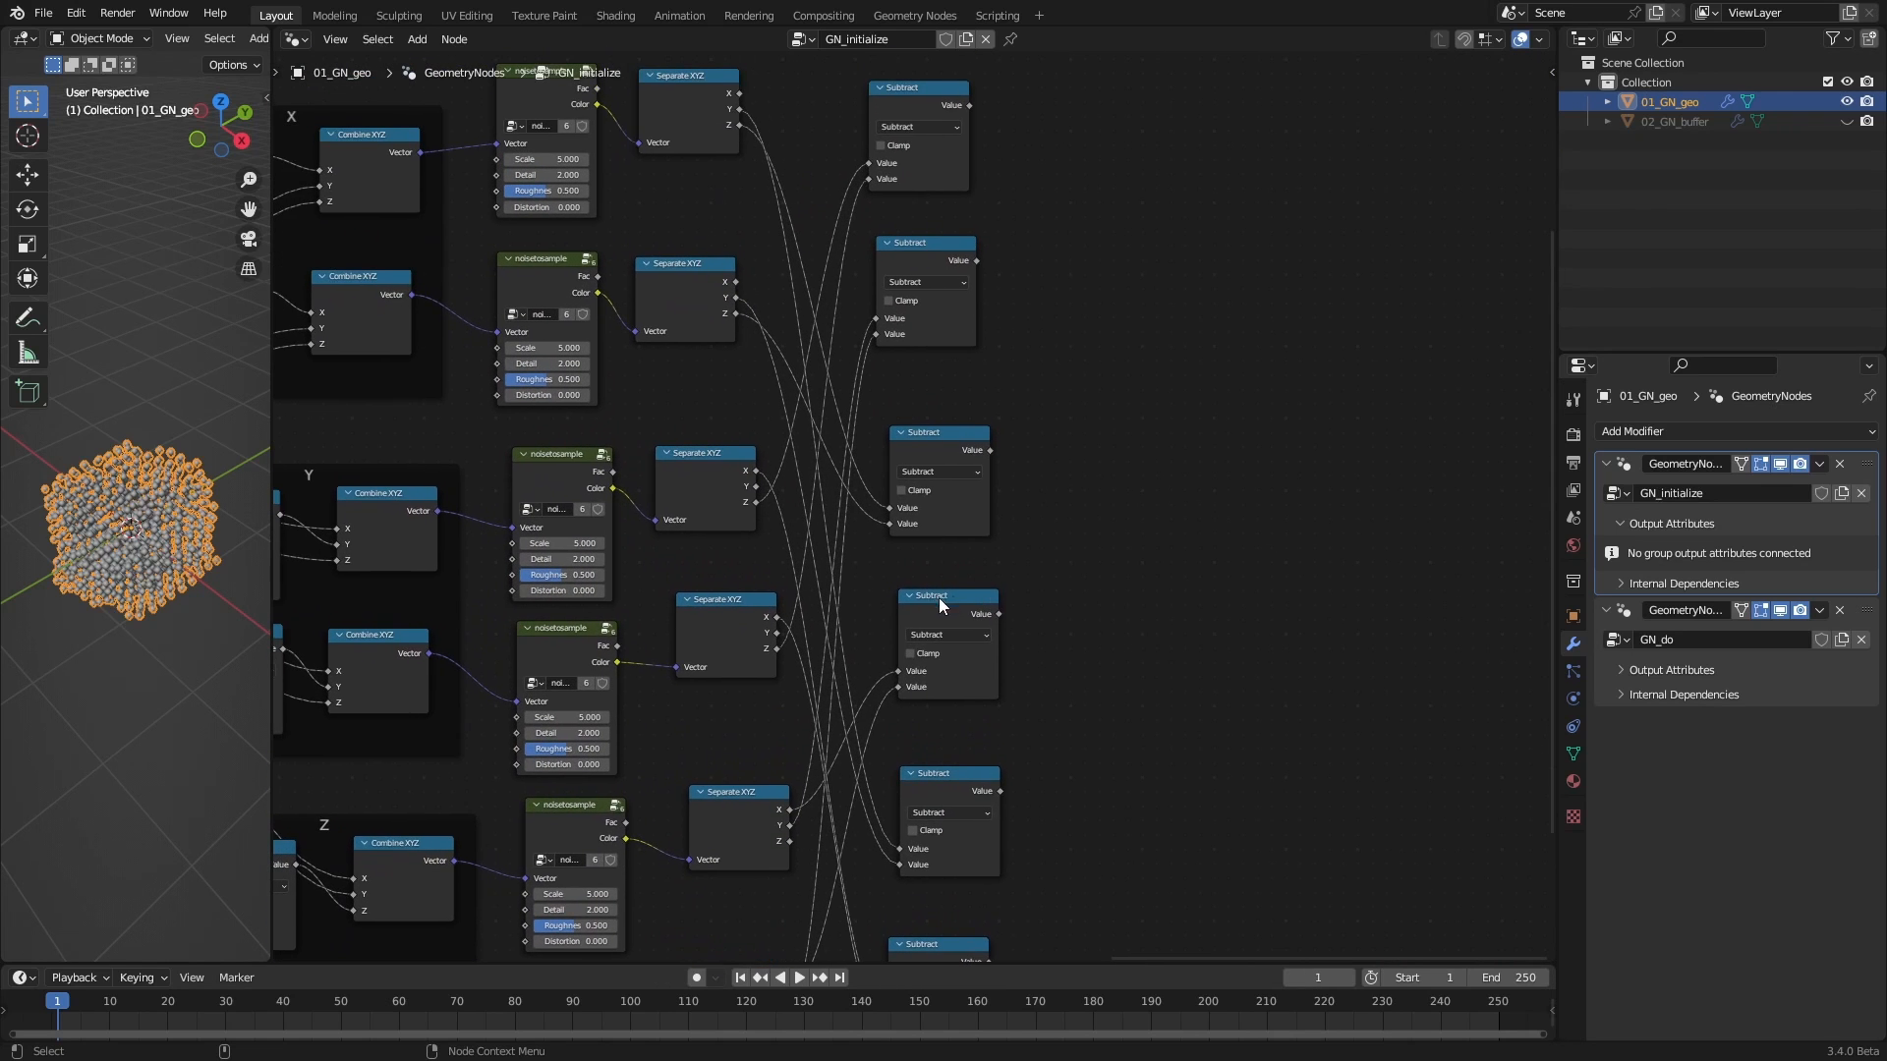
Swap the third and fourth Subtract nodes so the one fed by the Z frame sits above the one fed by the X frame
{"action": "left_click_drag", "start_coordinate": [939, 597], "coordinate": [1136, 415]}
{"action": "left_click_drag", "start_coordinate": [921, 440], "coordinate": [900, 591]}
{"action": "left_click_drag", "start_coordinate": [1166, 430], "coordinate": [969, 461]}
{"action": "left_click_drag", "start_coordinate": [922, 598], "coordinate": [968, 613]}
{"action": "left_click_drag", "start_coordinate": [945, 459], "coordinate": [970, 456]}
{"action": "left_click", "coordinate": [1141, 423]}
Duplicate the first Subtract node and place the copy beyond the first pair of Subtract nodes
{"action": "scroll", "coordinate": [1140, 429], "scroll_direction": "up", "scroll_amount": 5}
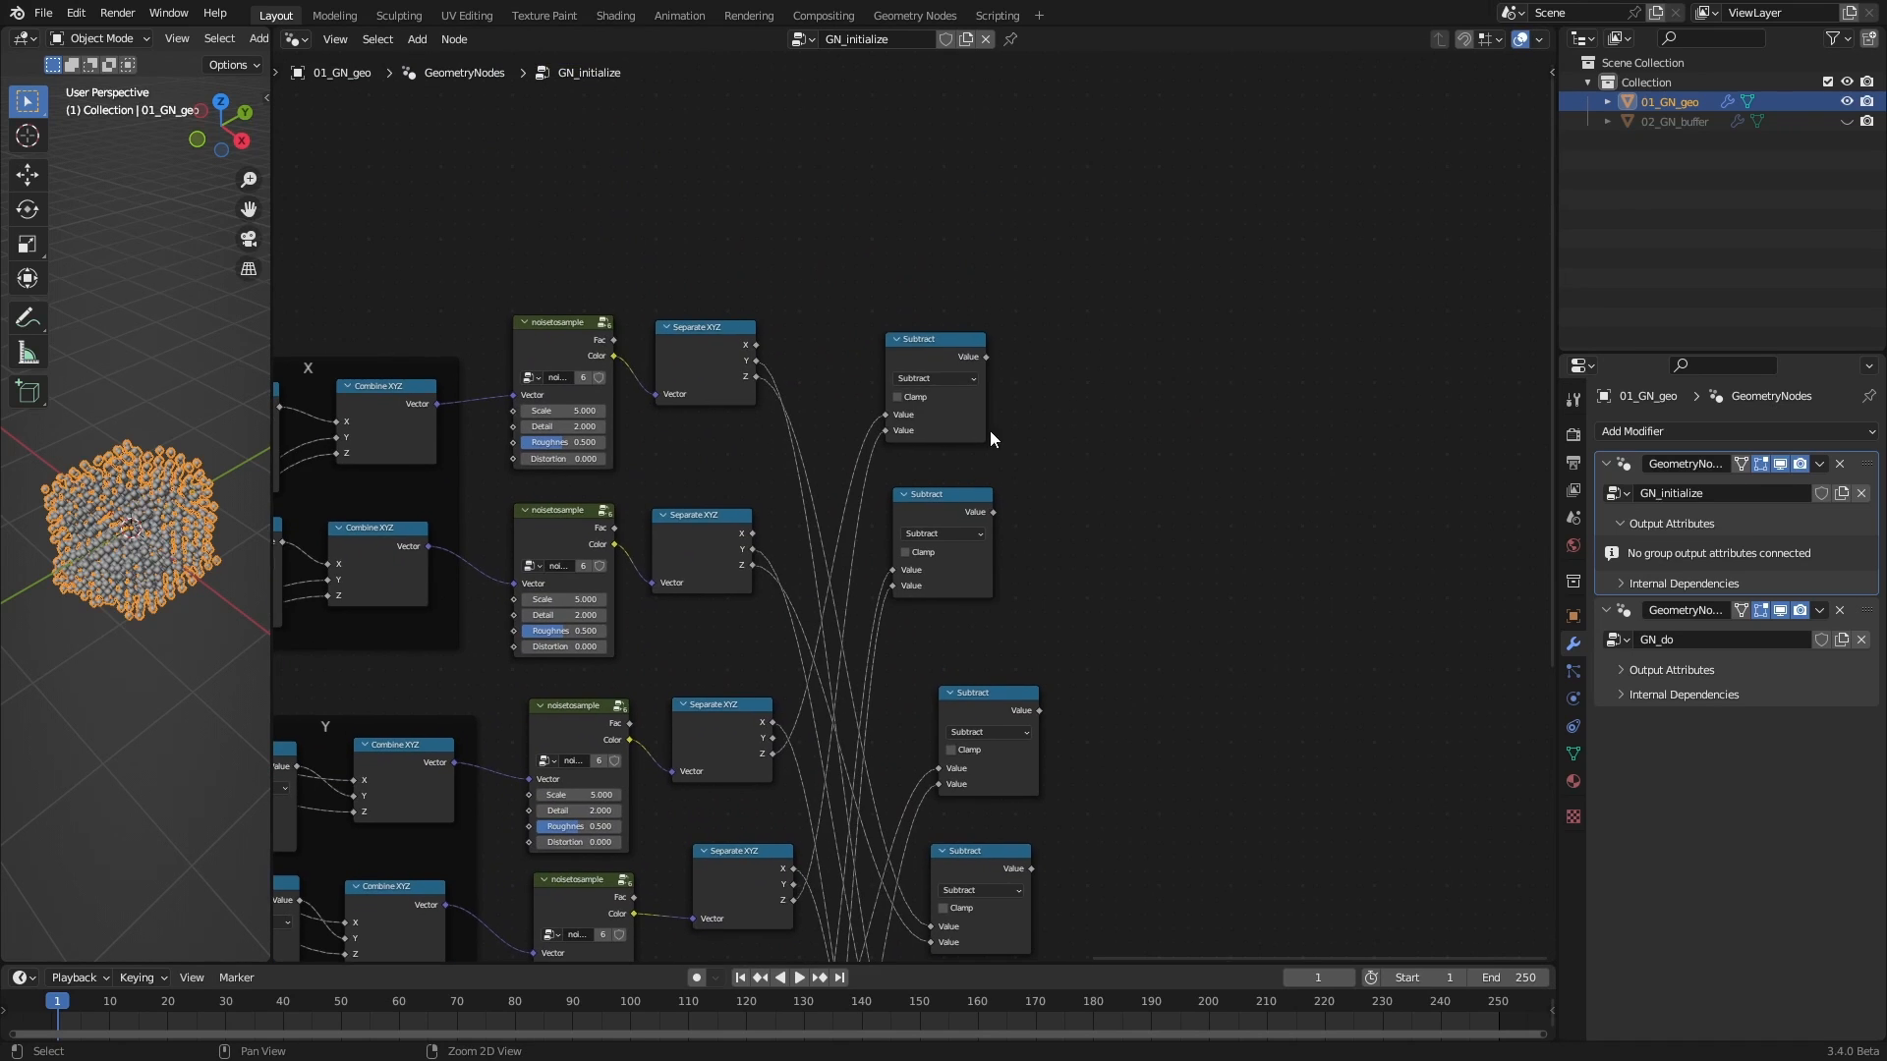
{"action": "left_click", "coordinate": [945, 378]}
{"action": "key", "text": "shift+d"}
{"action": "left_click", "coordinate": [1153, 443]}
{"action": "middle_click_drag", "start_coordinate": [1153, 444], "coordinate": [1339, 439]}
{"action": "scroll", "coordinate": [1228, 477], "scroll_direction": "down", "scroll_amount": 4}
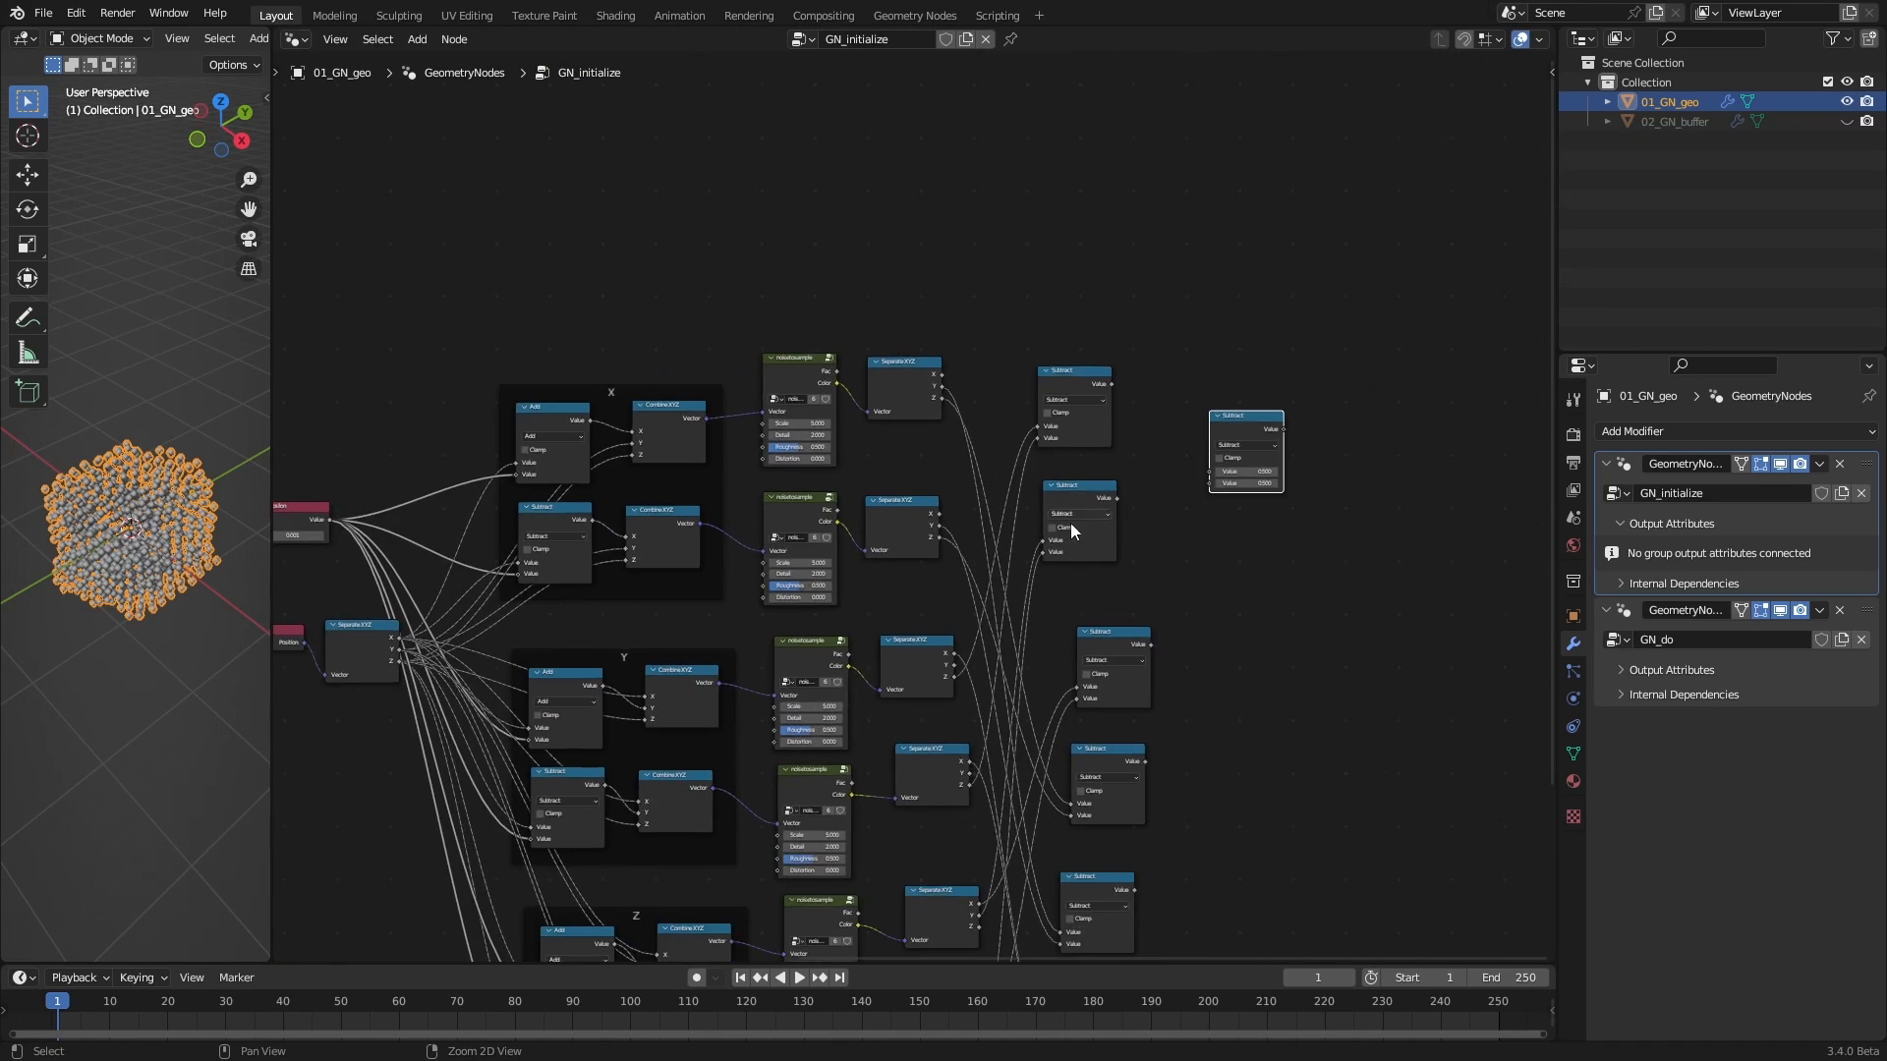
Examine the order of the terms in the handwritten curl formula and return to the Subtract columns
{"action": "middle_click_drag", "start_coordinate": [865, 560], "coordinate": [1386, 531]}
{"action": "middle_click_drag", "start_coordinate": [701, 594], "coordinate": [1295, 483]}
{"action": "scroll", "coordinate": [894, 663], "scroll_direction": "up", "scroll_amount": 5}
{"action": "middle_click_drag", "start_coordinate": [938, 601], "coordinate": [947, 582]}
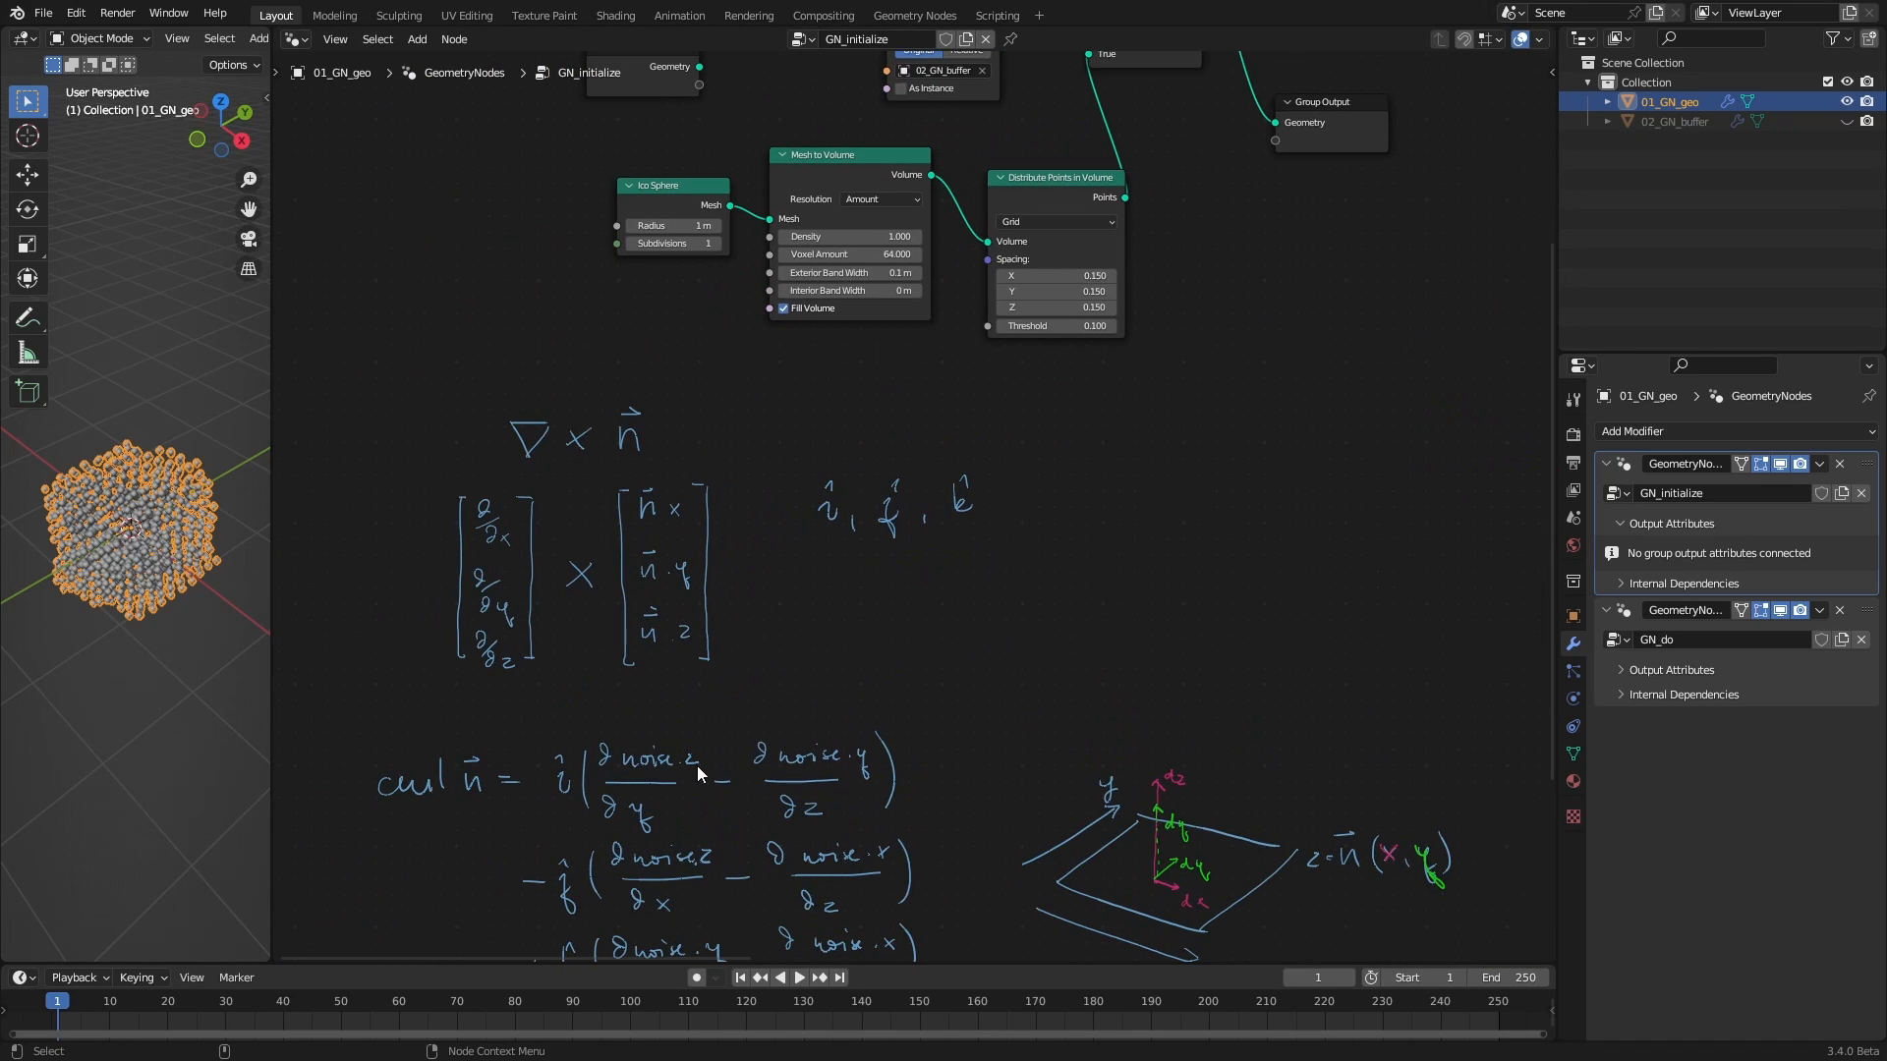
{"action": "middle_click_drag", "start_coordinate": [1277, 585], "coordinate": [683, 634]}
{"action": "middle_click_drag", "start_coordinate": [1252, 531], "coordinate": [805, 595]}
{"action": "middle_click_drag", "start_coordinate": [1195, 580], "coordinate": [871, 537]}
{"action": "scroll", "coordinate": [786, 641], "scroll_direction": "down", "scroll_amount": 4}
Connect the outputs of the first two Subtract nodes to the two inputs of the duplicated Subtract node
{"action": "left_click", "coordinate": [1240, 268]}
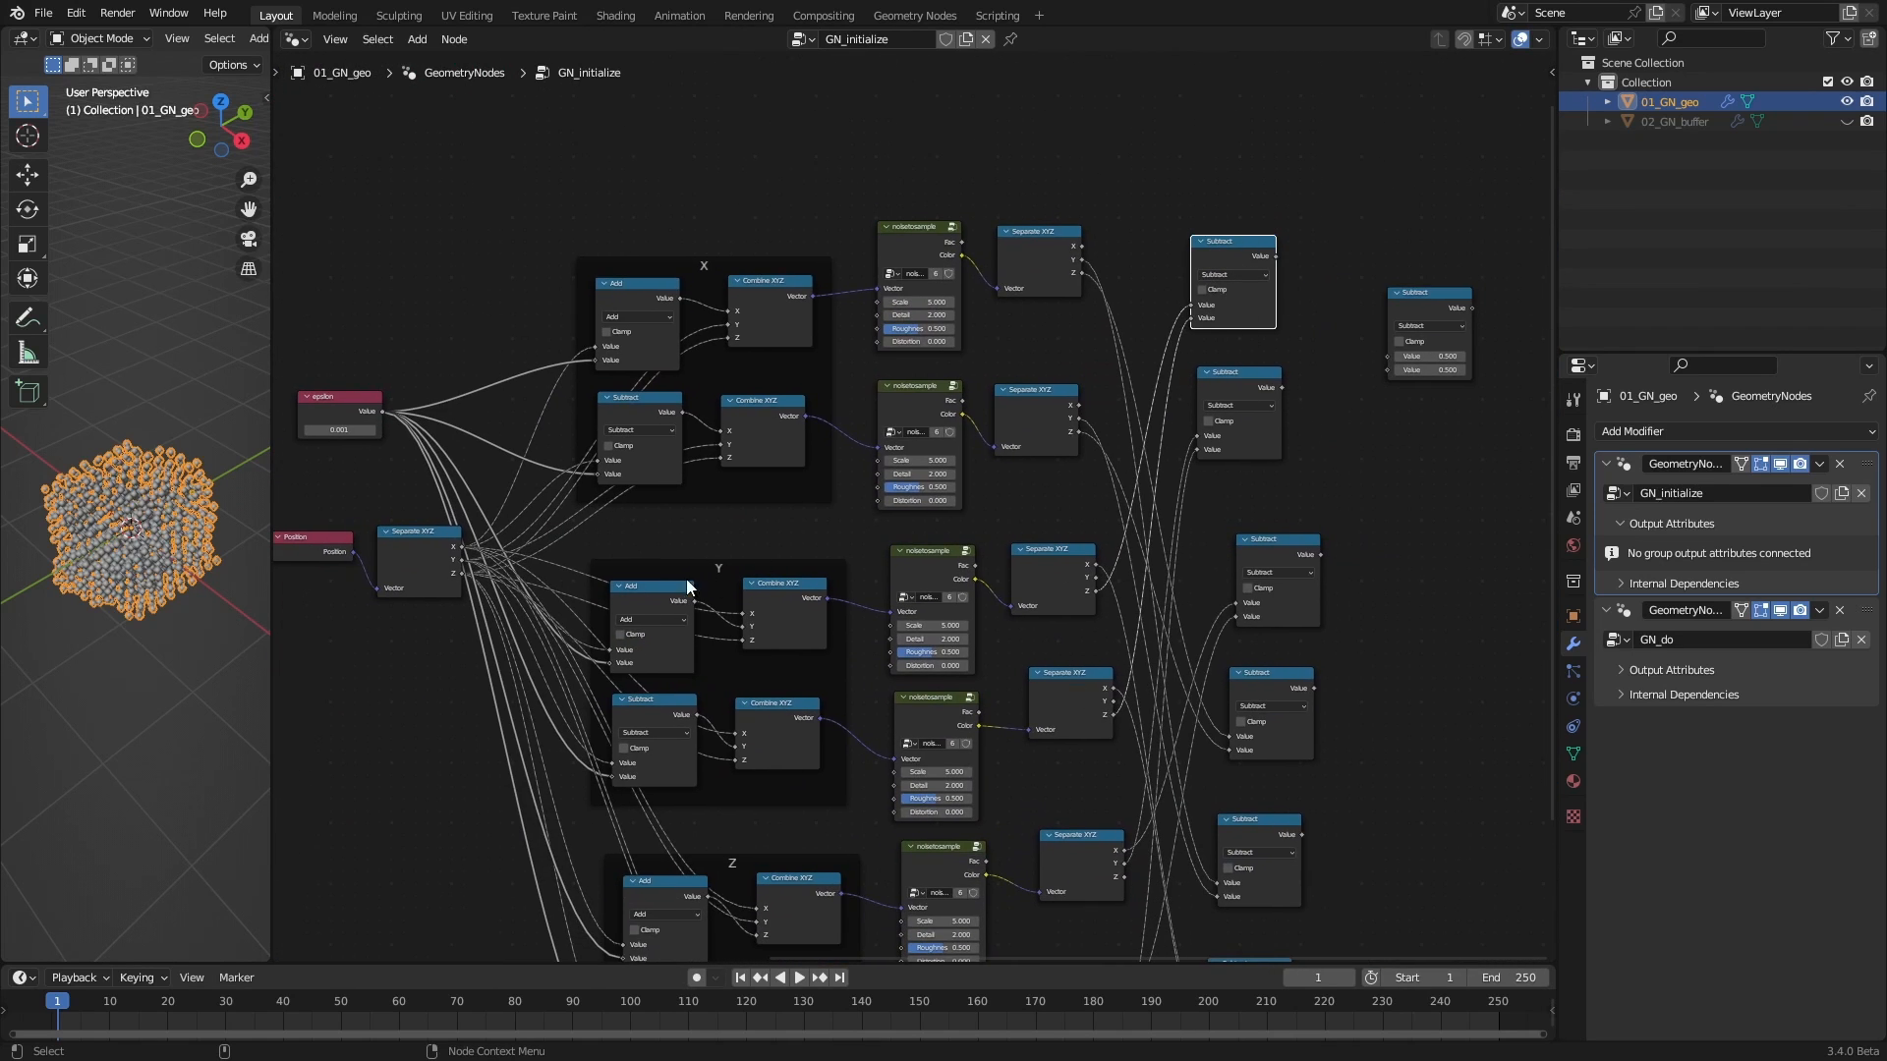
{"action": "middle_click_drag", "start_coordinate": [1148, 527], "coordinate": [779, 727]}
{"action": "scroll", "coordinate": [948, 519], "scroll_direction": "up", "scroll_amount": 7}
{"action": "middle_click_drag", "start_coordinate": [952, 516], "coordinate": [987, 496]}
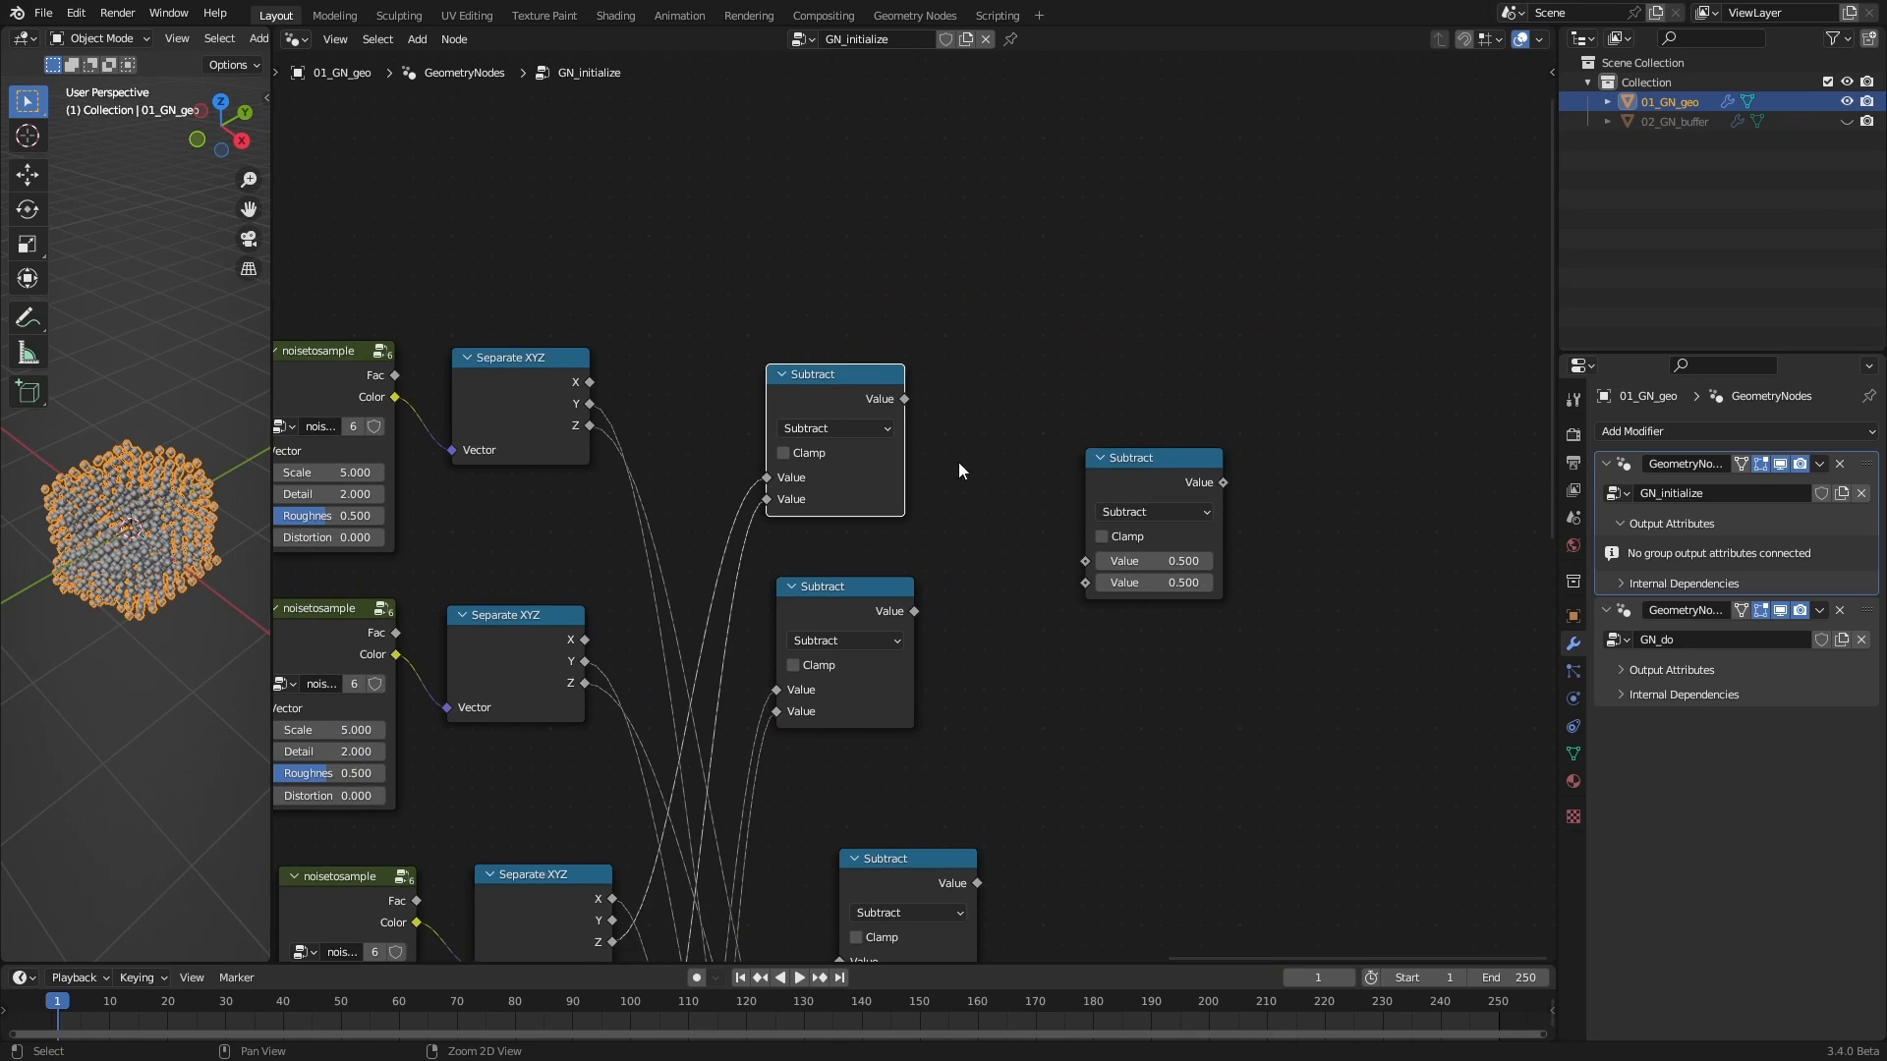
{"action": "scroll", "coordinate": [958, 462], "scroll_direction": "down", "scroll_amount": 1}
{"action": "left_click_drag", "start_coordinate": [957, 383], "coordinate": [1121, 531]}
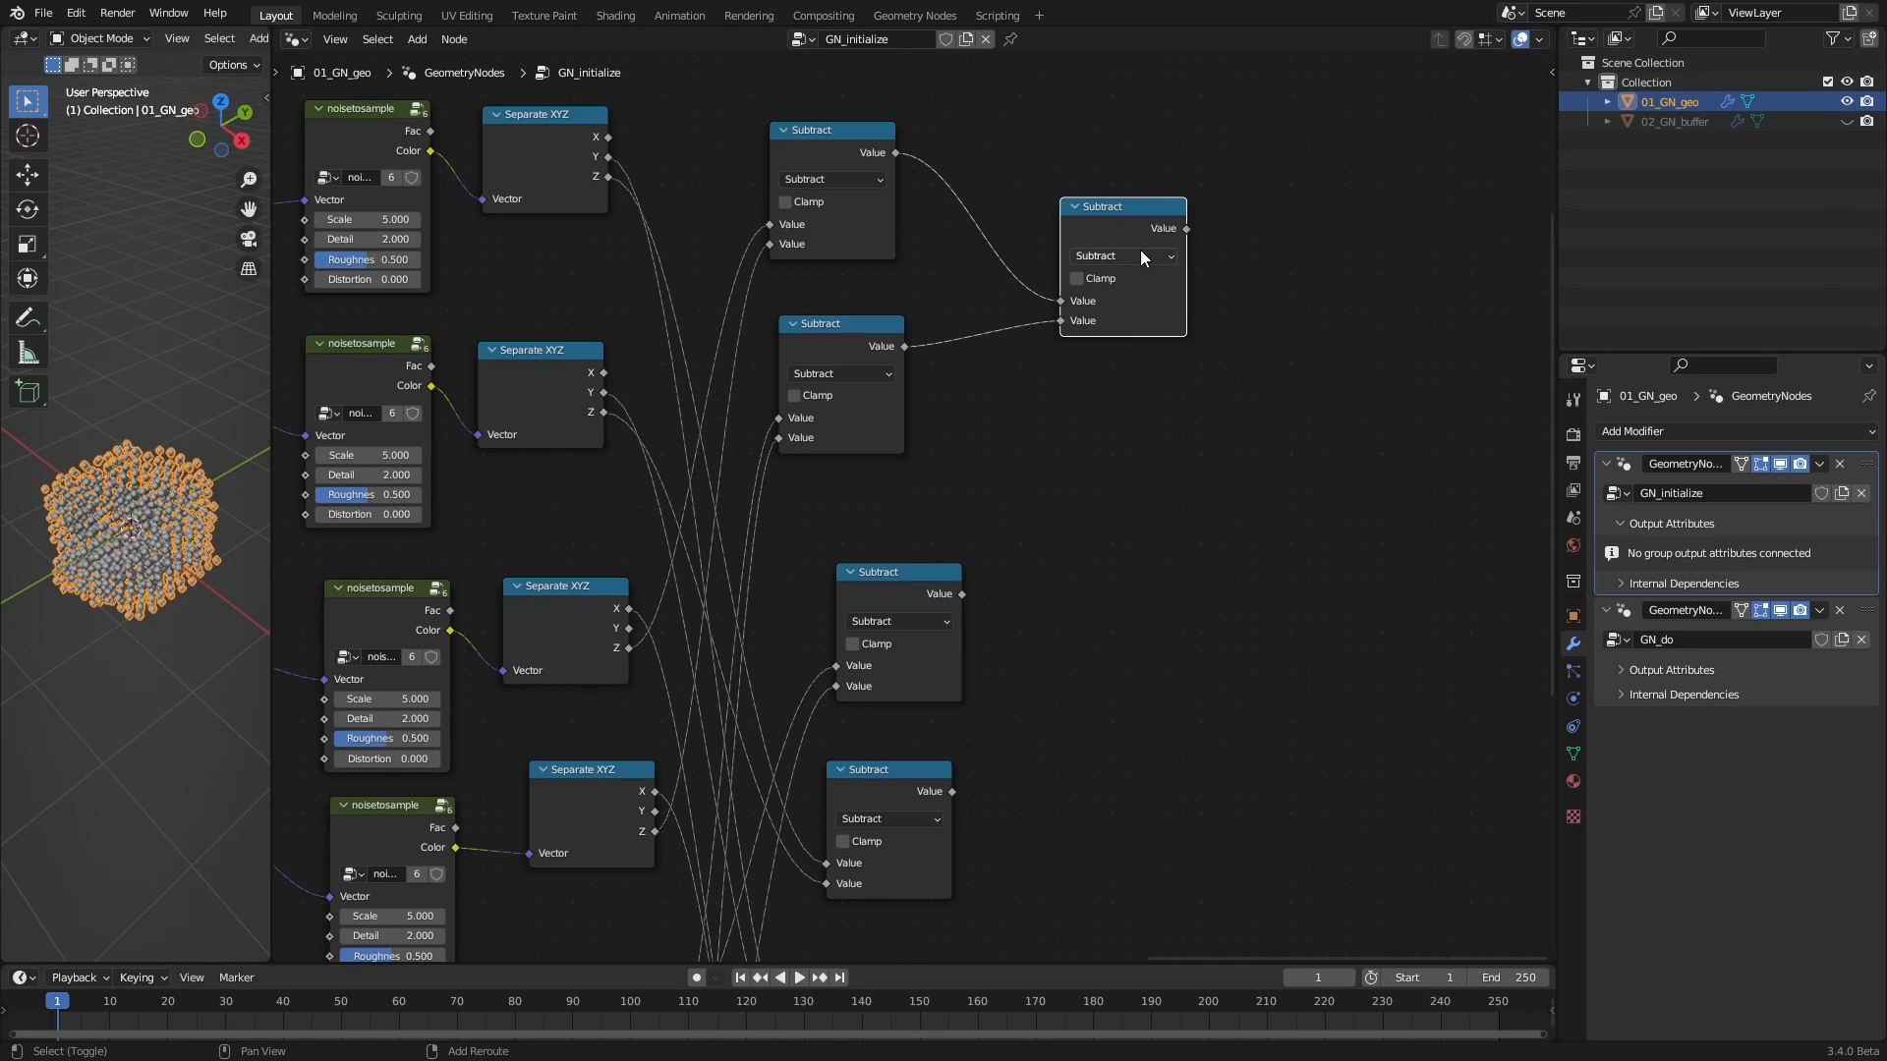
Duplicate the combining Subtract node beside the second pair and feed that pair's outputs into its two inputs
{"action": "key", "text": "shift+d"}
{"action": "left_click", "coordinate": [1153, 685]}
{"action": "middle_click_drag", "start_coordinate": [1384, 639], "coordinate": [1342, 450]}
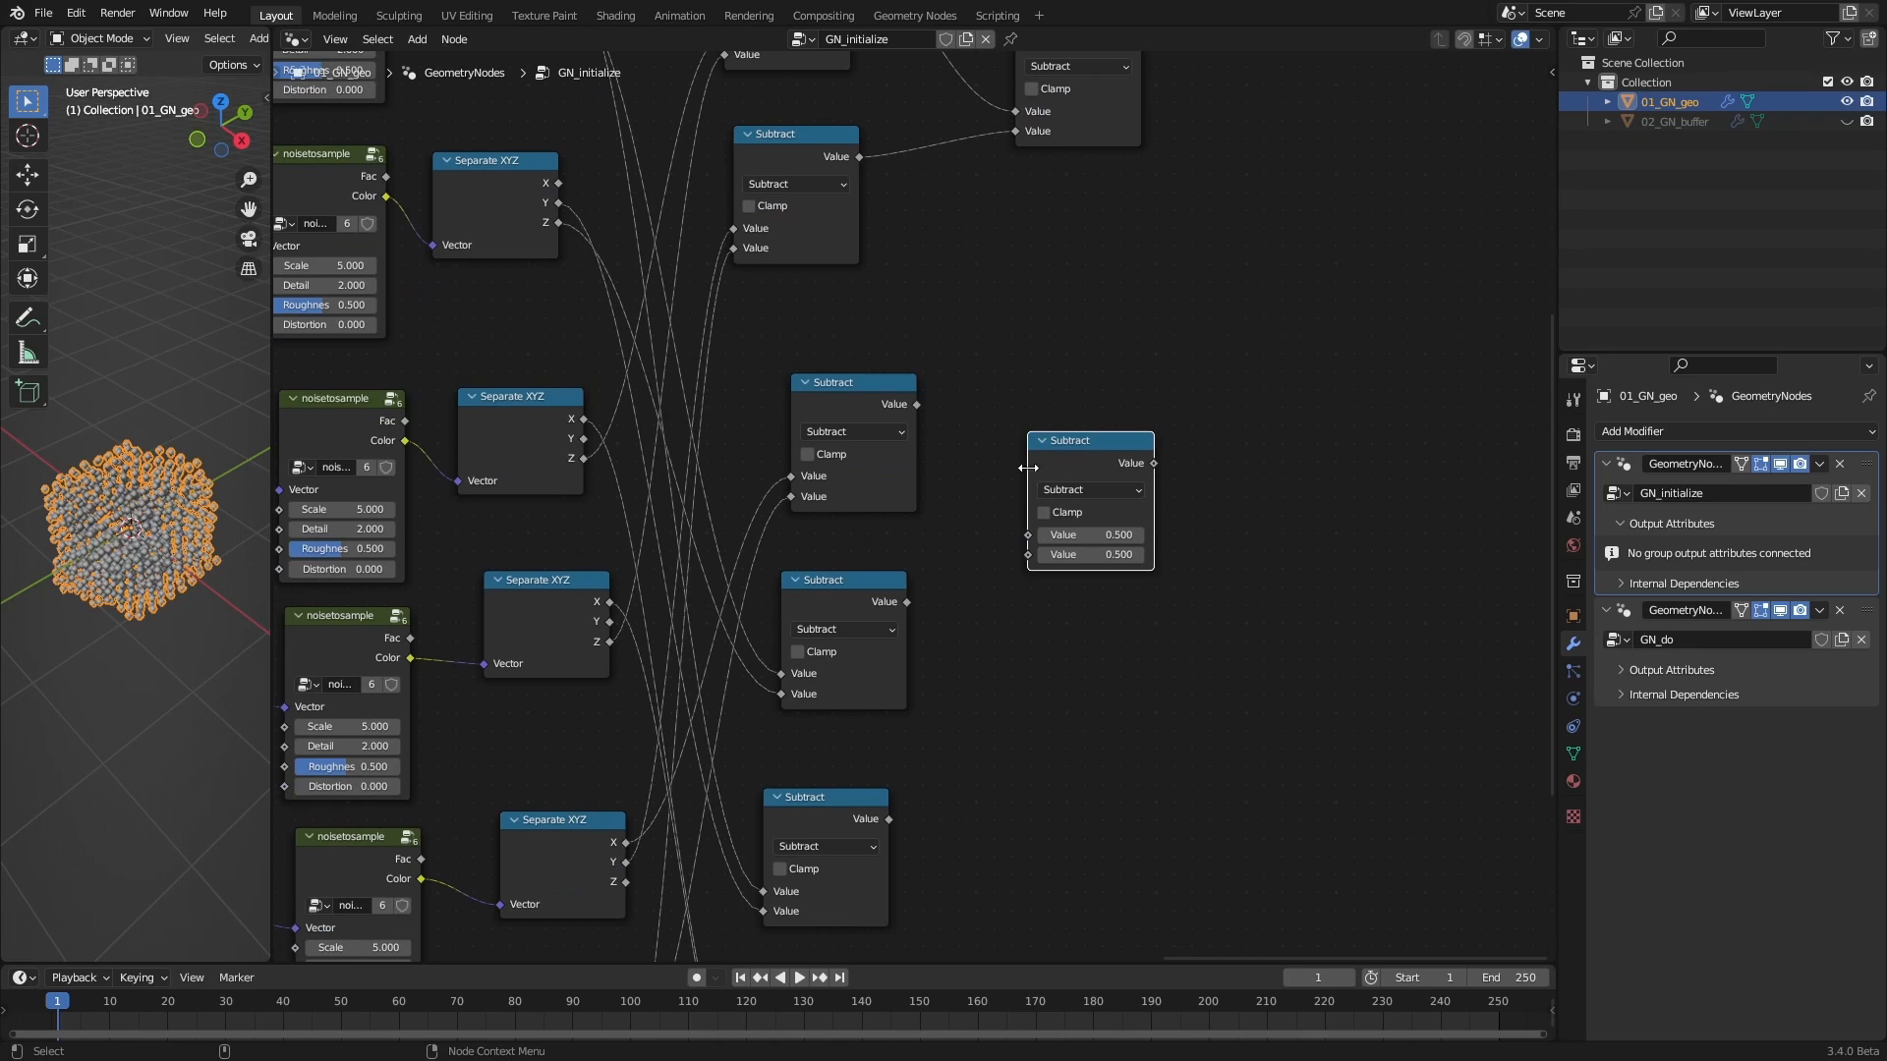
{"action": "left_click_drag", "start_coordinate": [917, 404], "coordinate": [1029, 535]}
{"action": "left_click_drag", "start_coordinate": [918, 602], "coordinate": [1028, 554]}
Duplicate the combining Subtract node beside the third pair and wire that pair's outputs into its inputs
{"action": "middle_click_drag", "start_coordinate": [1097, 601], "coordinate": [1018, 315]}
{"action": "left_click", "coordinate": [994, 185]}
{"action": "key", "text": "shift+d"}
{"action": "left_click", "coordinate": [996, 625]}
{"action": "left_click_drag", "start_coordinate": [808, 532], "coordinate": [942, 674]}
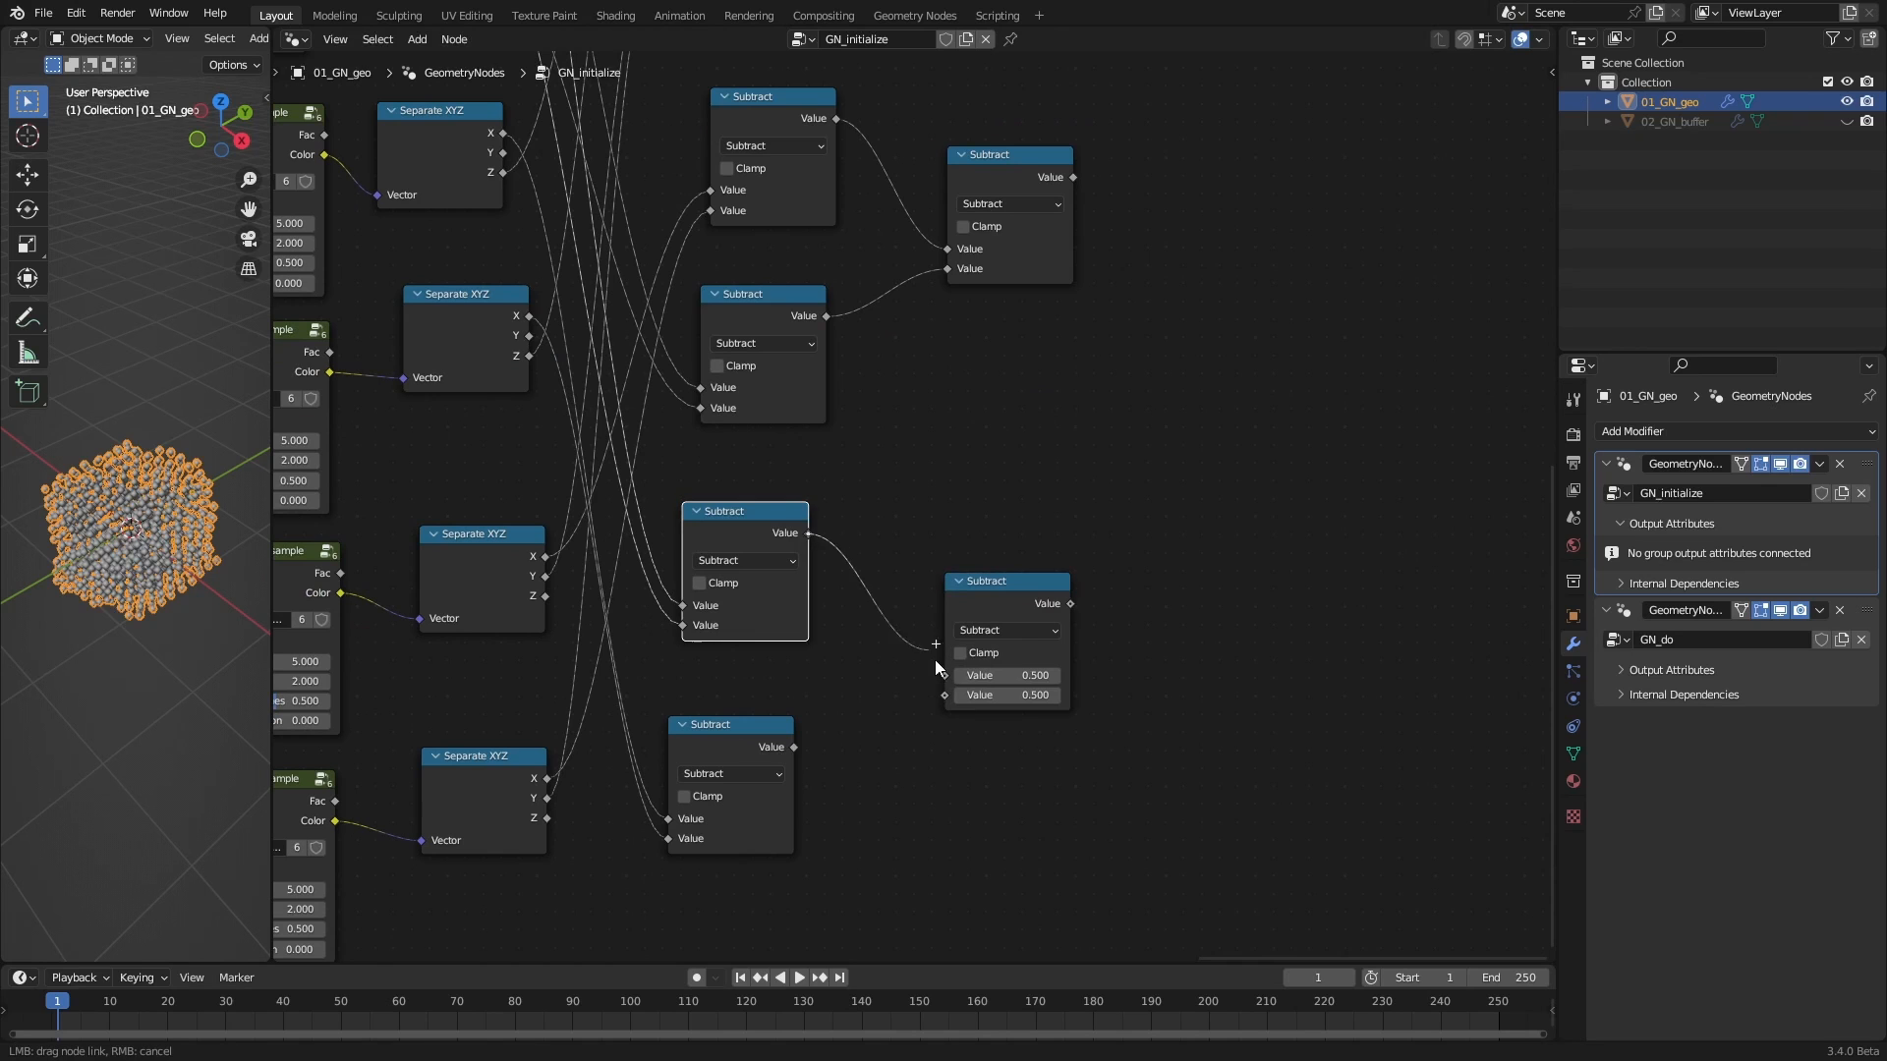
{"action": "left_click_drag", "start_coordinate": [794, 747], "coordinate": [945, 694]}
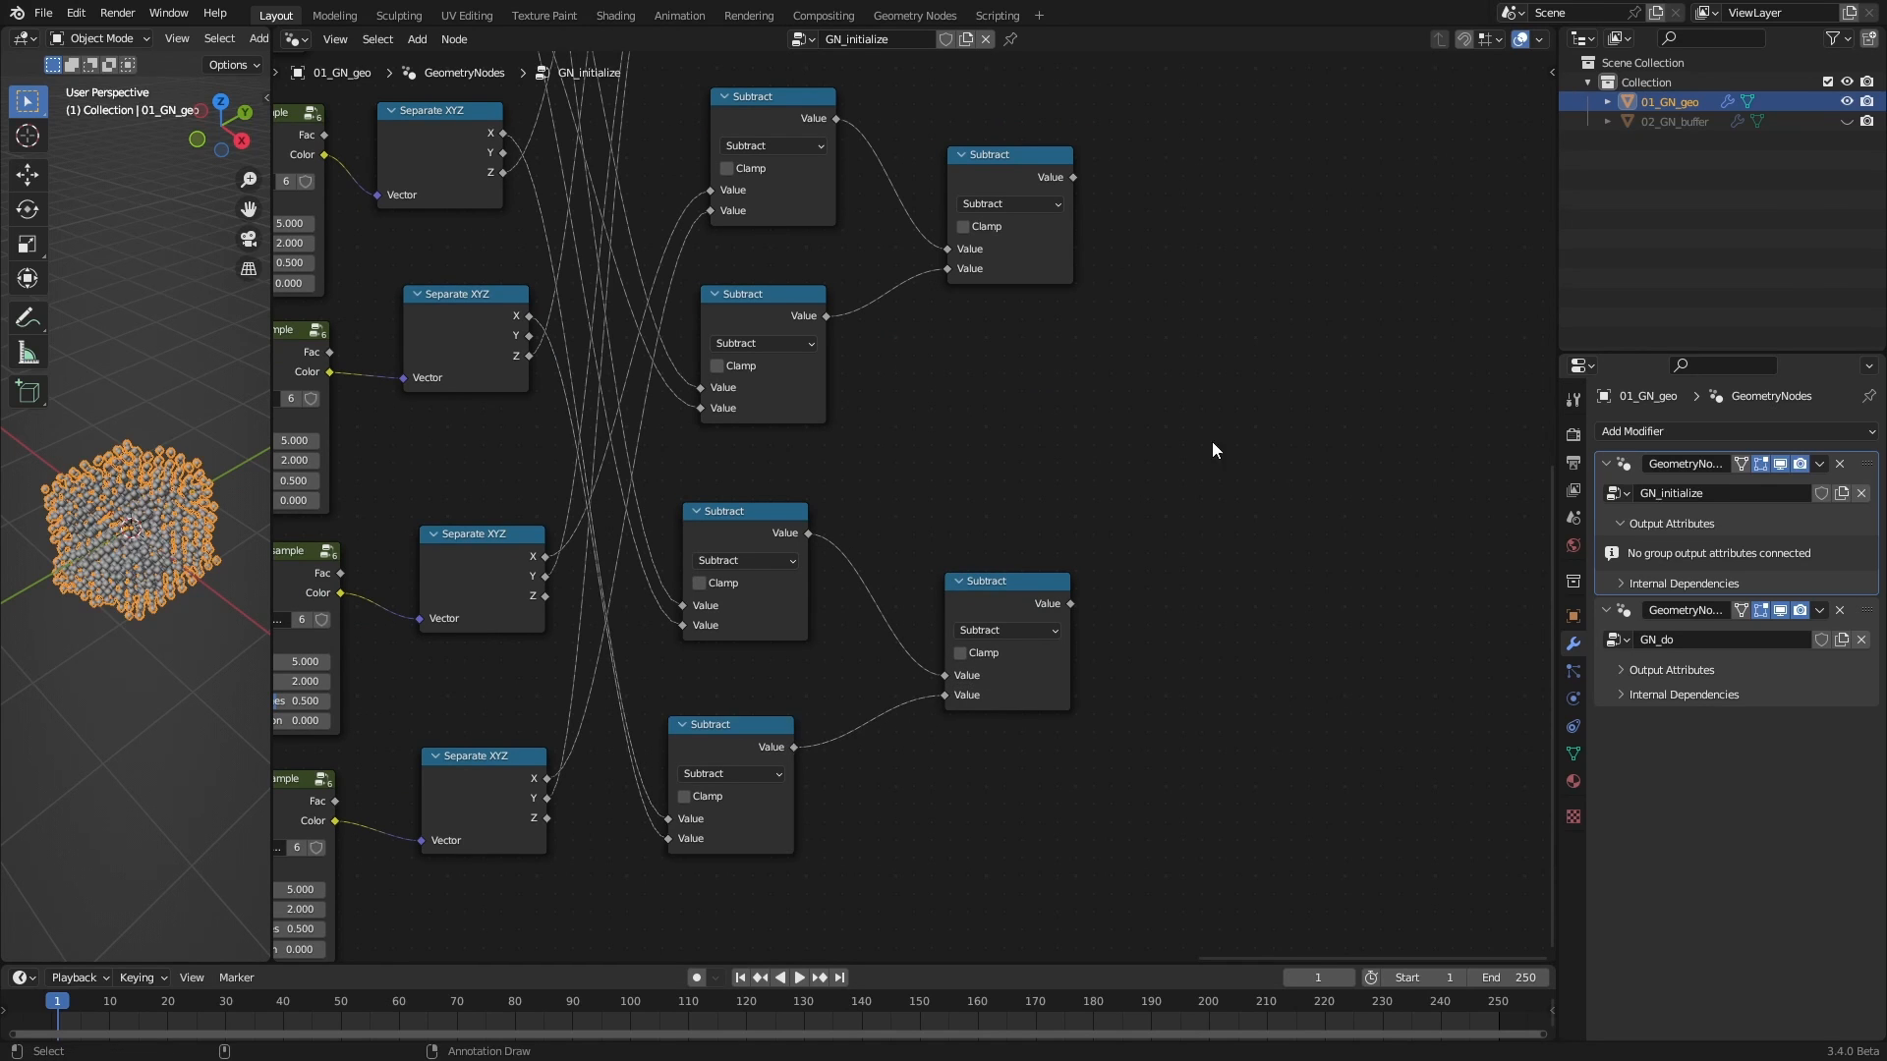
Add a Combine XYZ node and connect the three combining Subtract outputs to its X, Y and Z inputs in order
{"action": "scroll", "coordinate": [1211, 440], "scroll_direction": "down", "scroll_amount": 4}
{"action": "middle_click_drag", "start_coordinate": [425, 631], "coordinate": [1035, 613]}
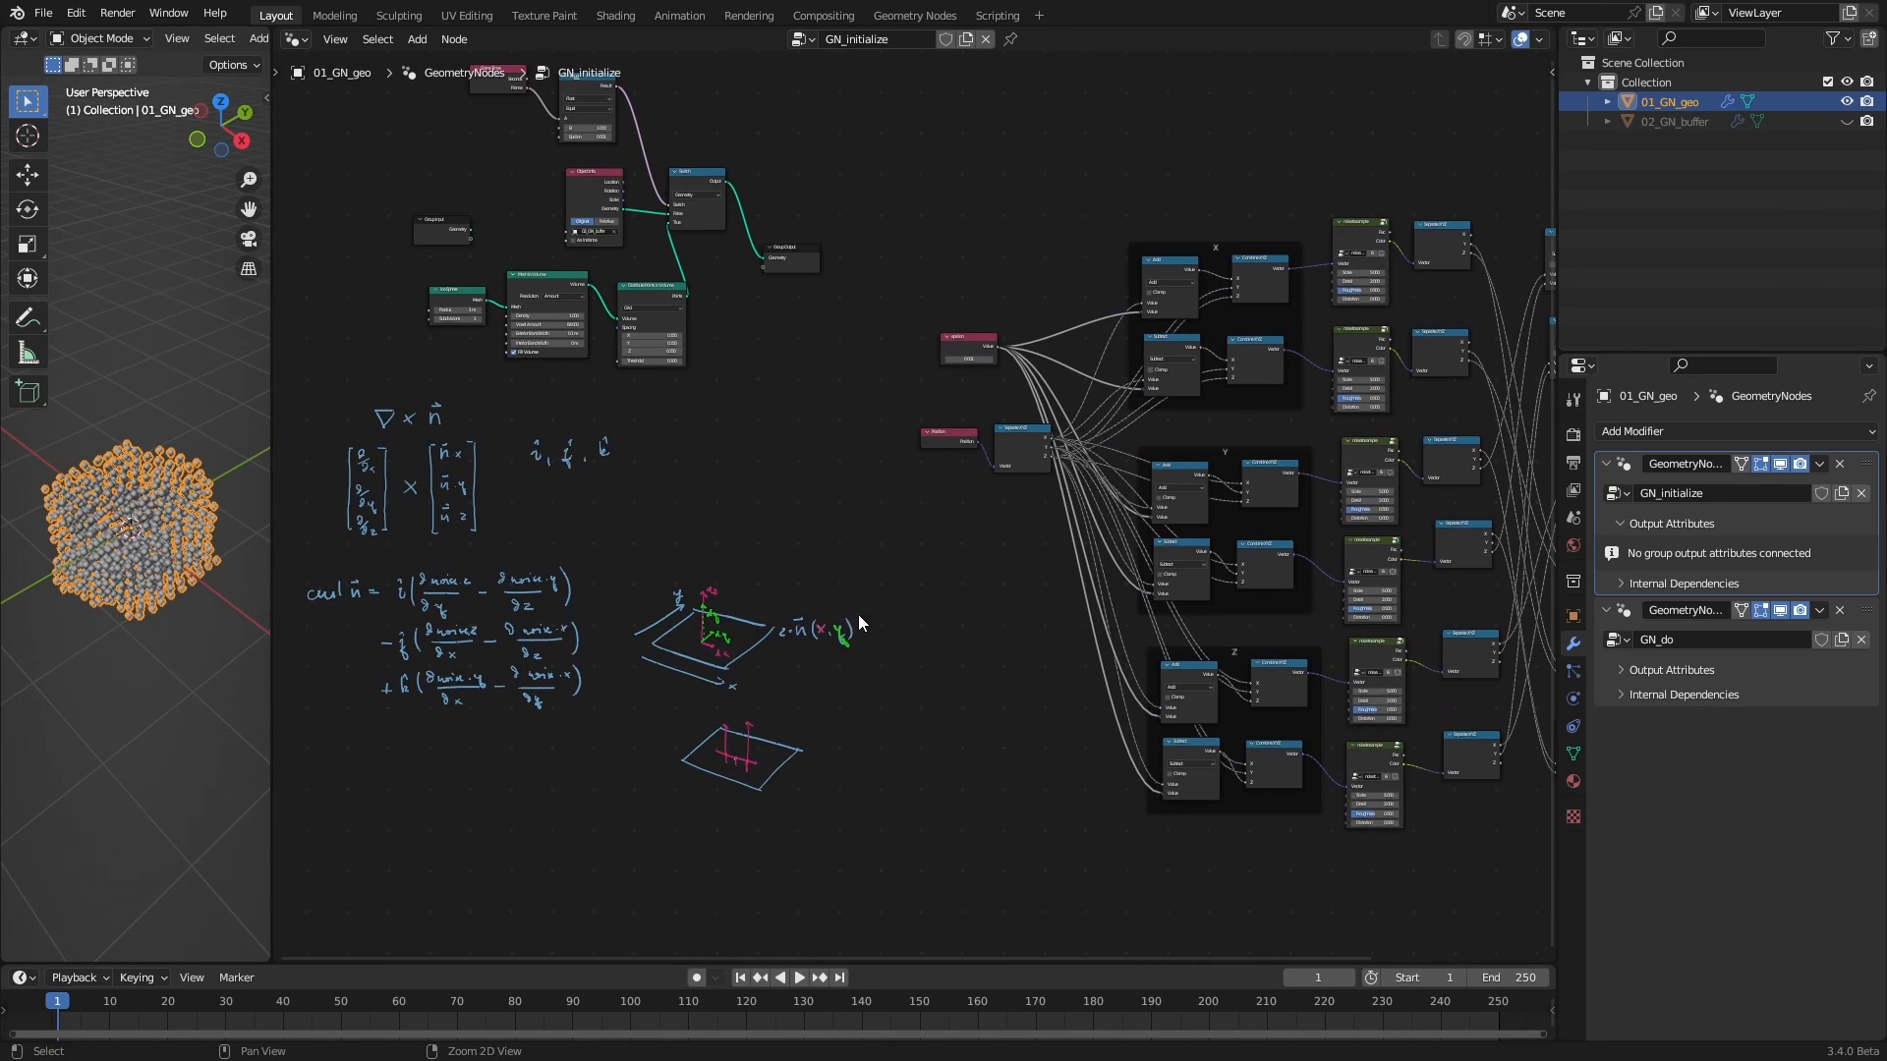
{"action": "middle_click_drag", "start_coordinate": [1306, 577], "coordinate": [631, 634]}
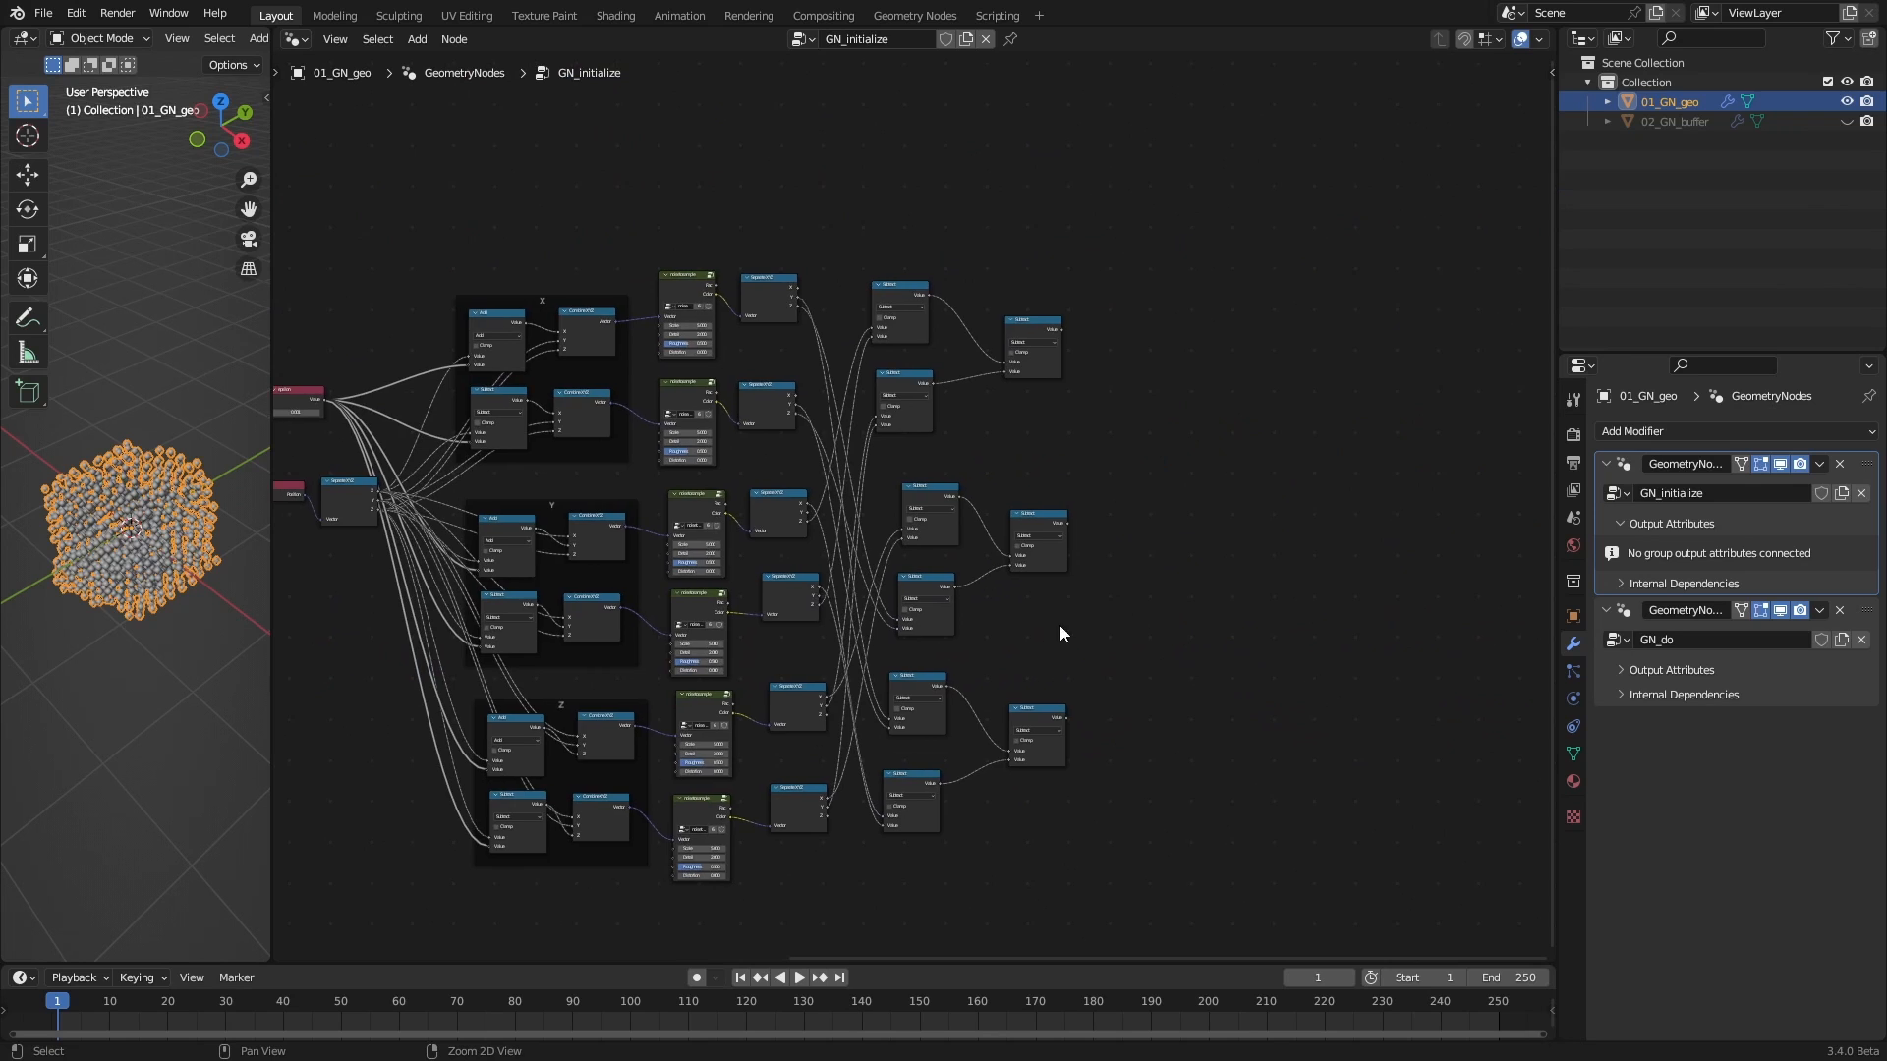
{"action": "scroll", "coordinate": [1059, 623], "scroll_direction": "up", "scroll_amount": 4}
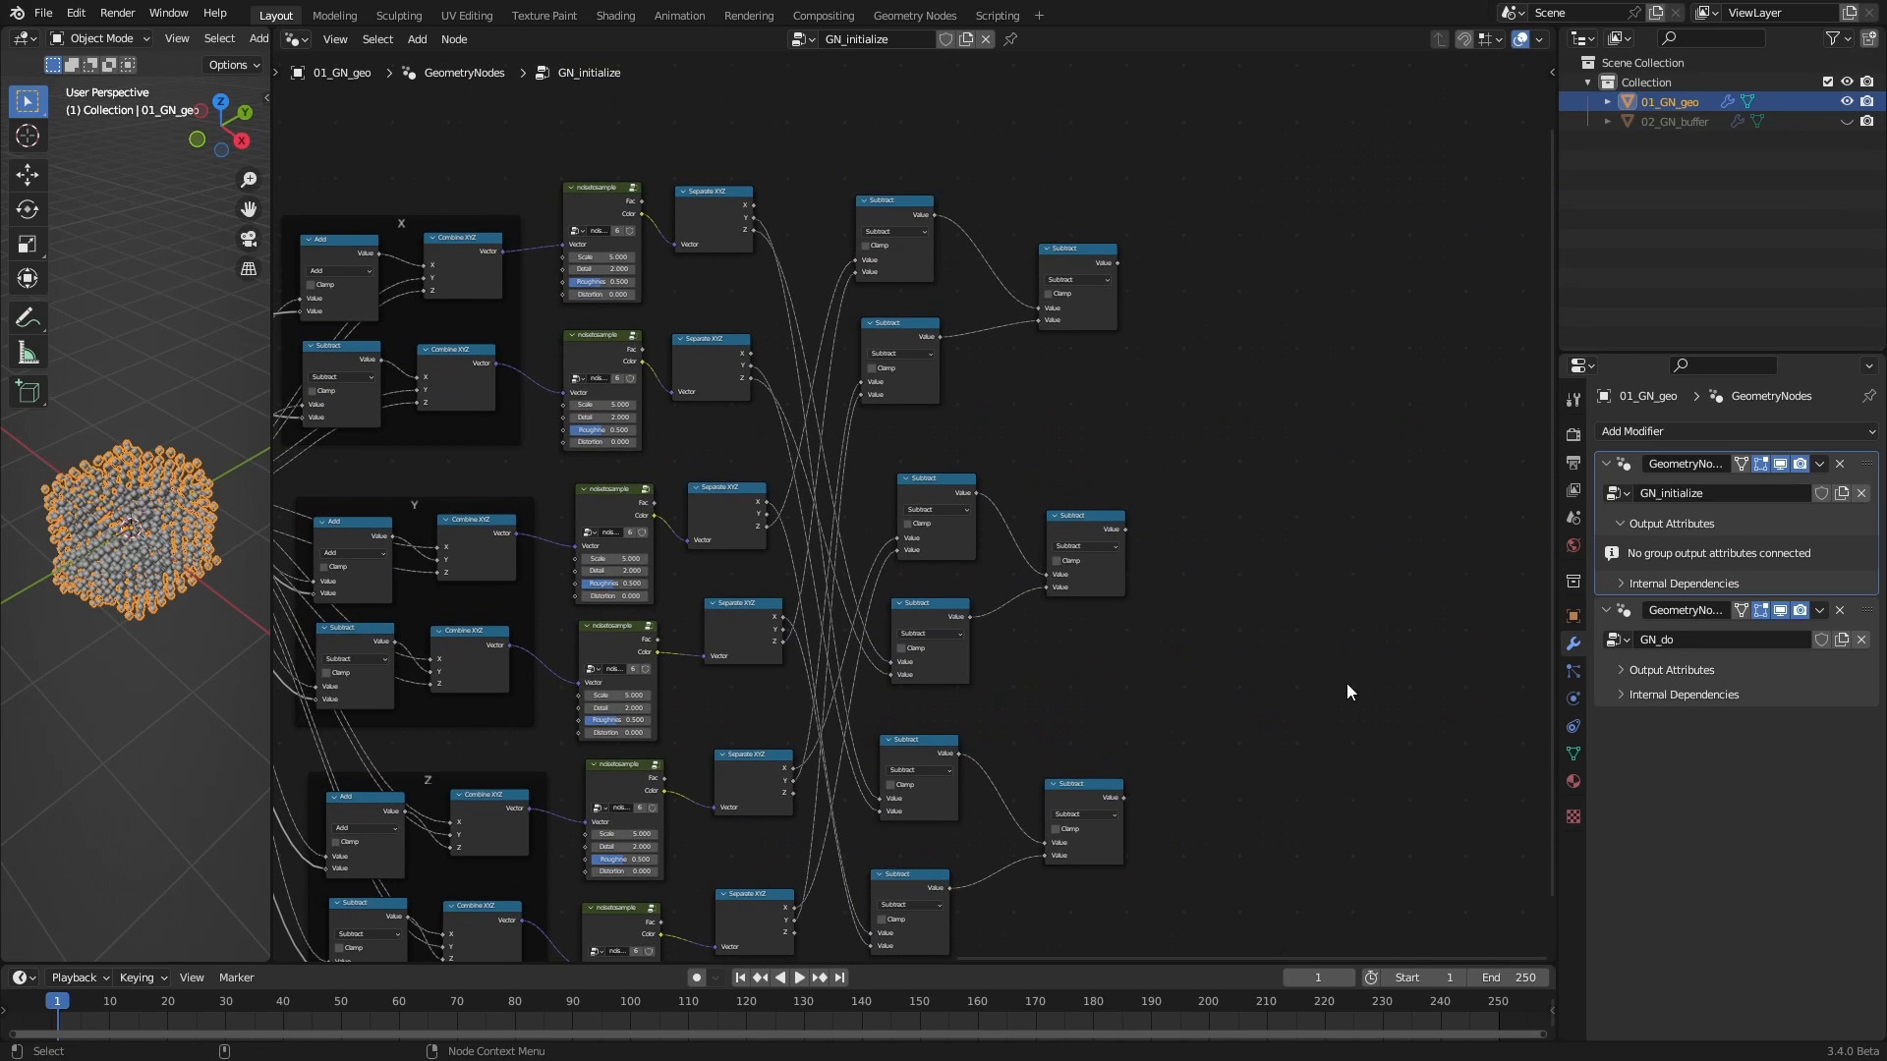
{"action": "key", "text": "shift+a"}
{"action": "left_click", "coordinate": [1215, 599]}
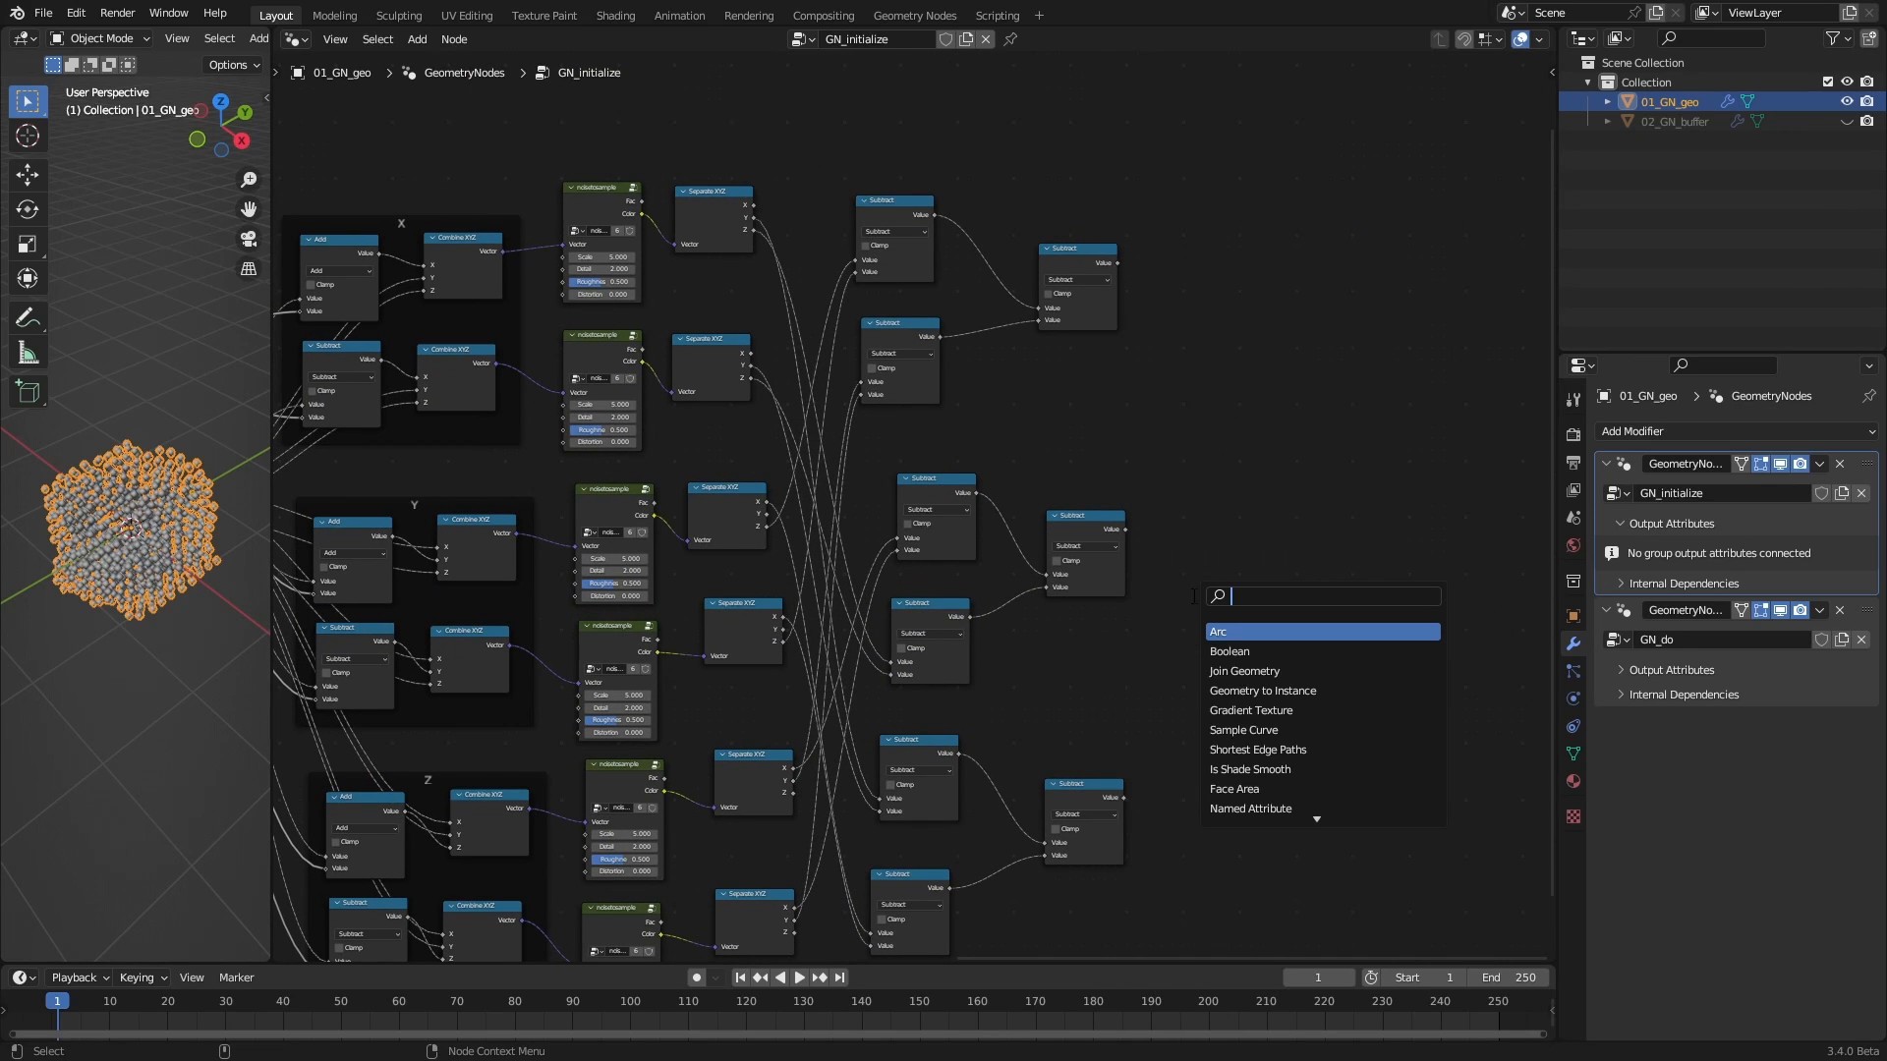
{"action": "type", "text": "combine"}
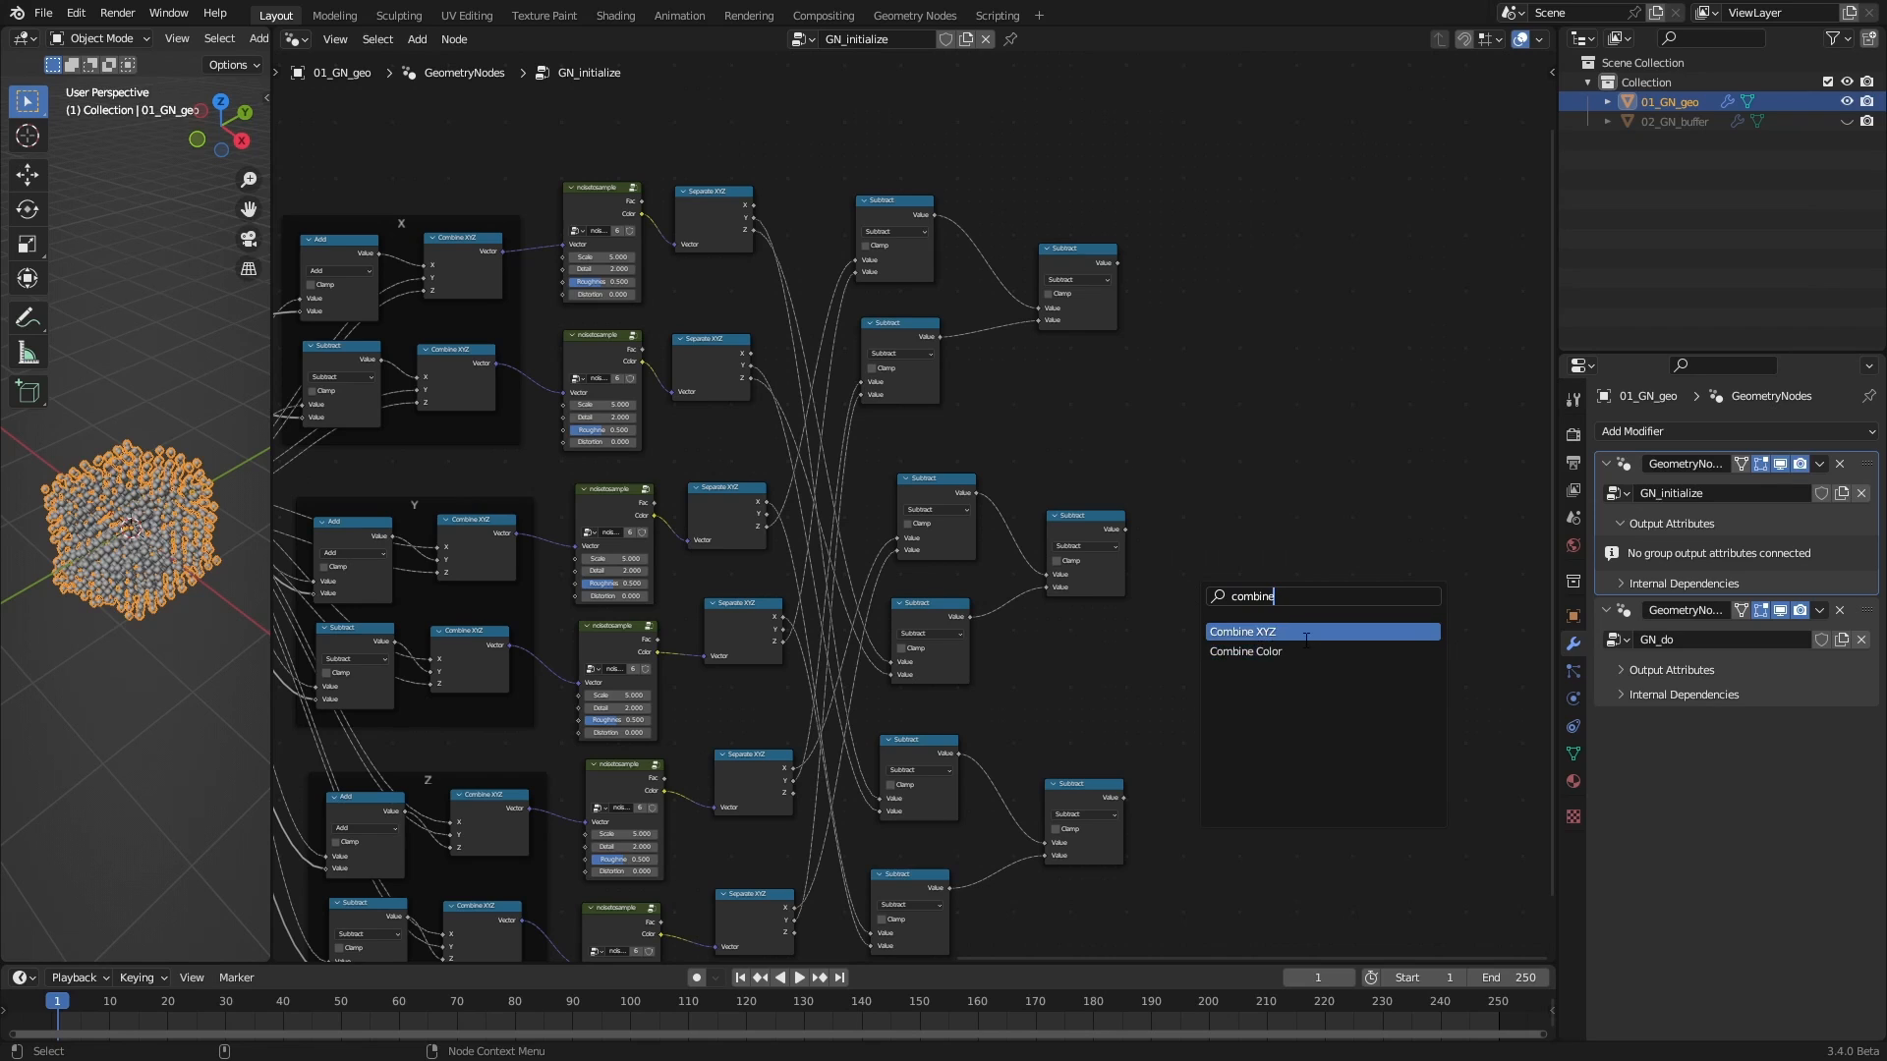
{"action": "left_click", "coordinate": [1306, 632]}
{"action": "left_click", "coordinate": [1234, 506]}
{"action": "left_click_drag", "start_coordinate": [1118, 262], "coordinate": [1201, 522]}
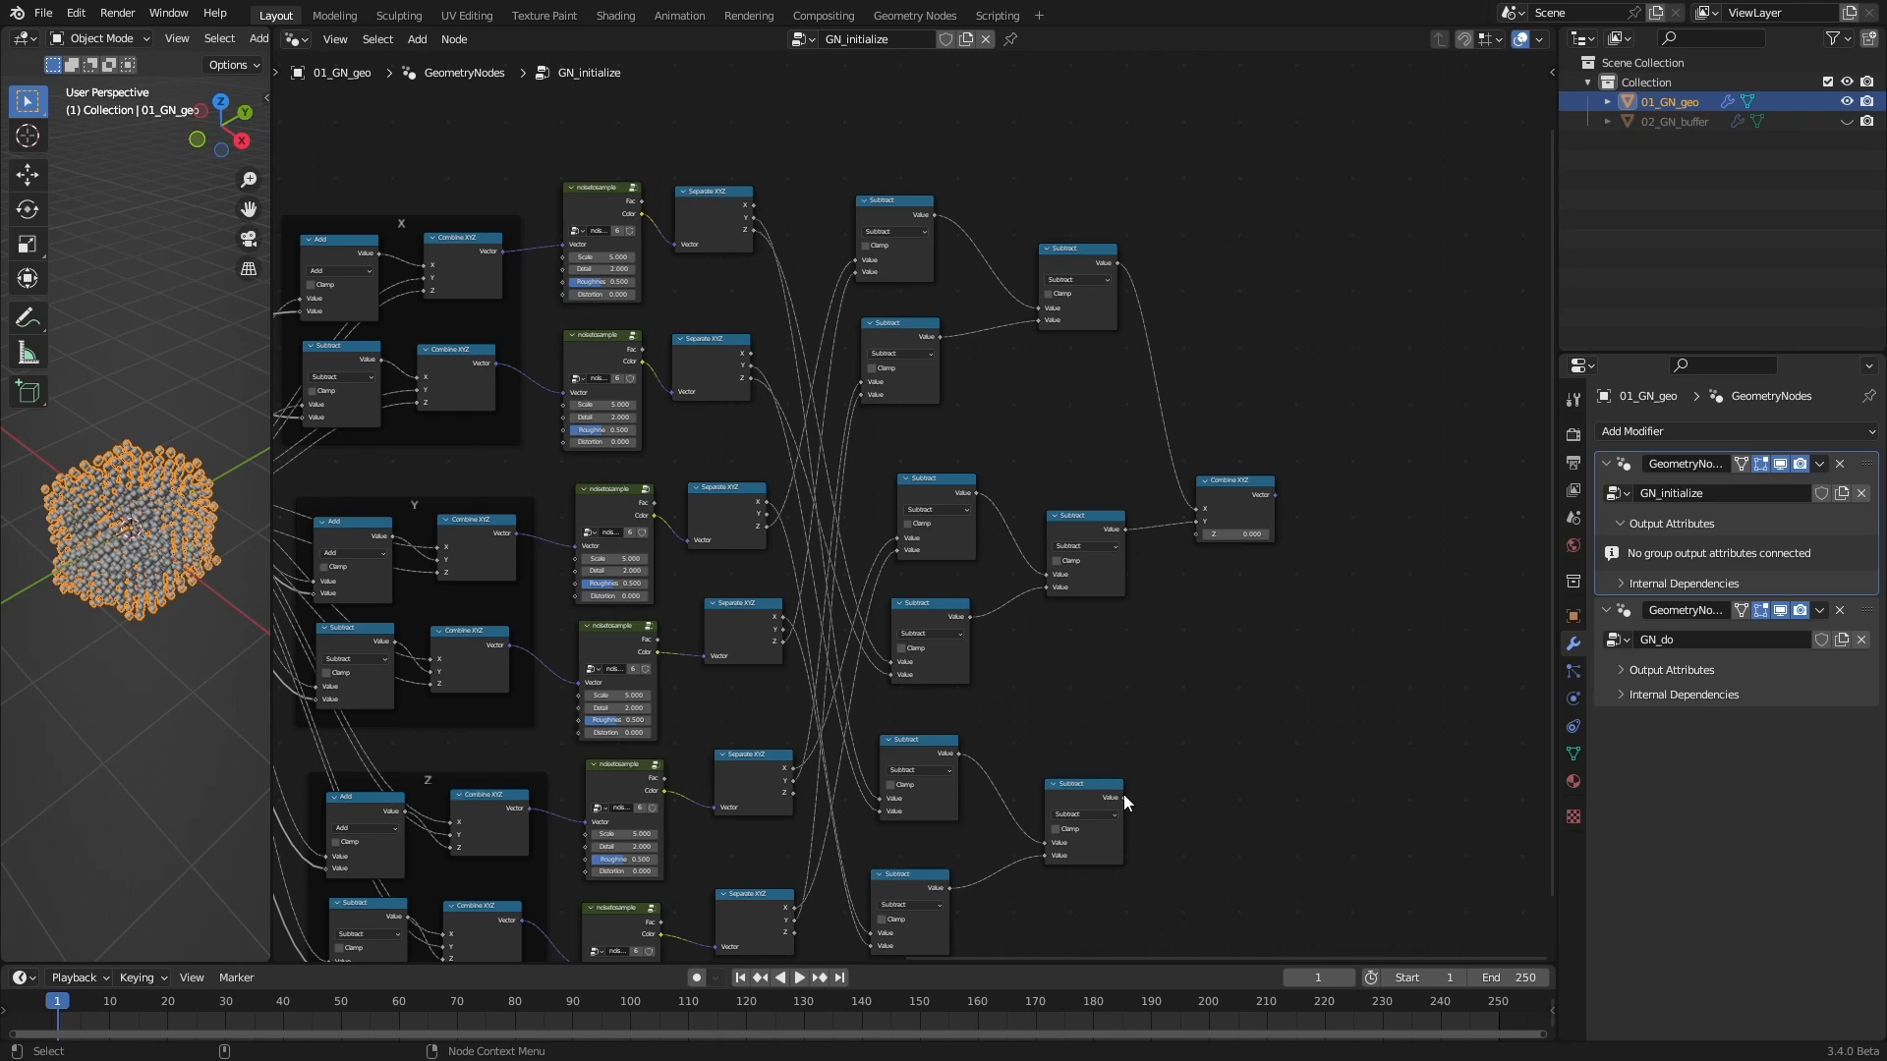
{"action": "left_click_drag", "start_coordinate": [1123, 797], "coordinate": [1258, 513]}
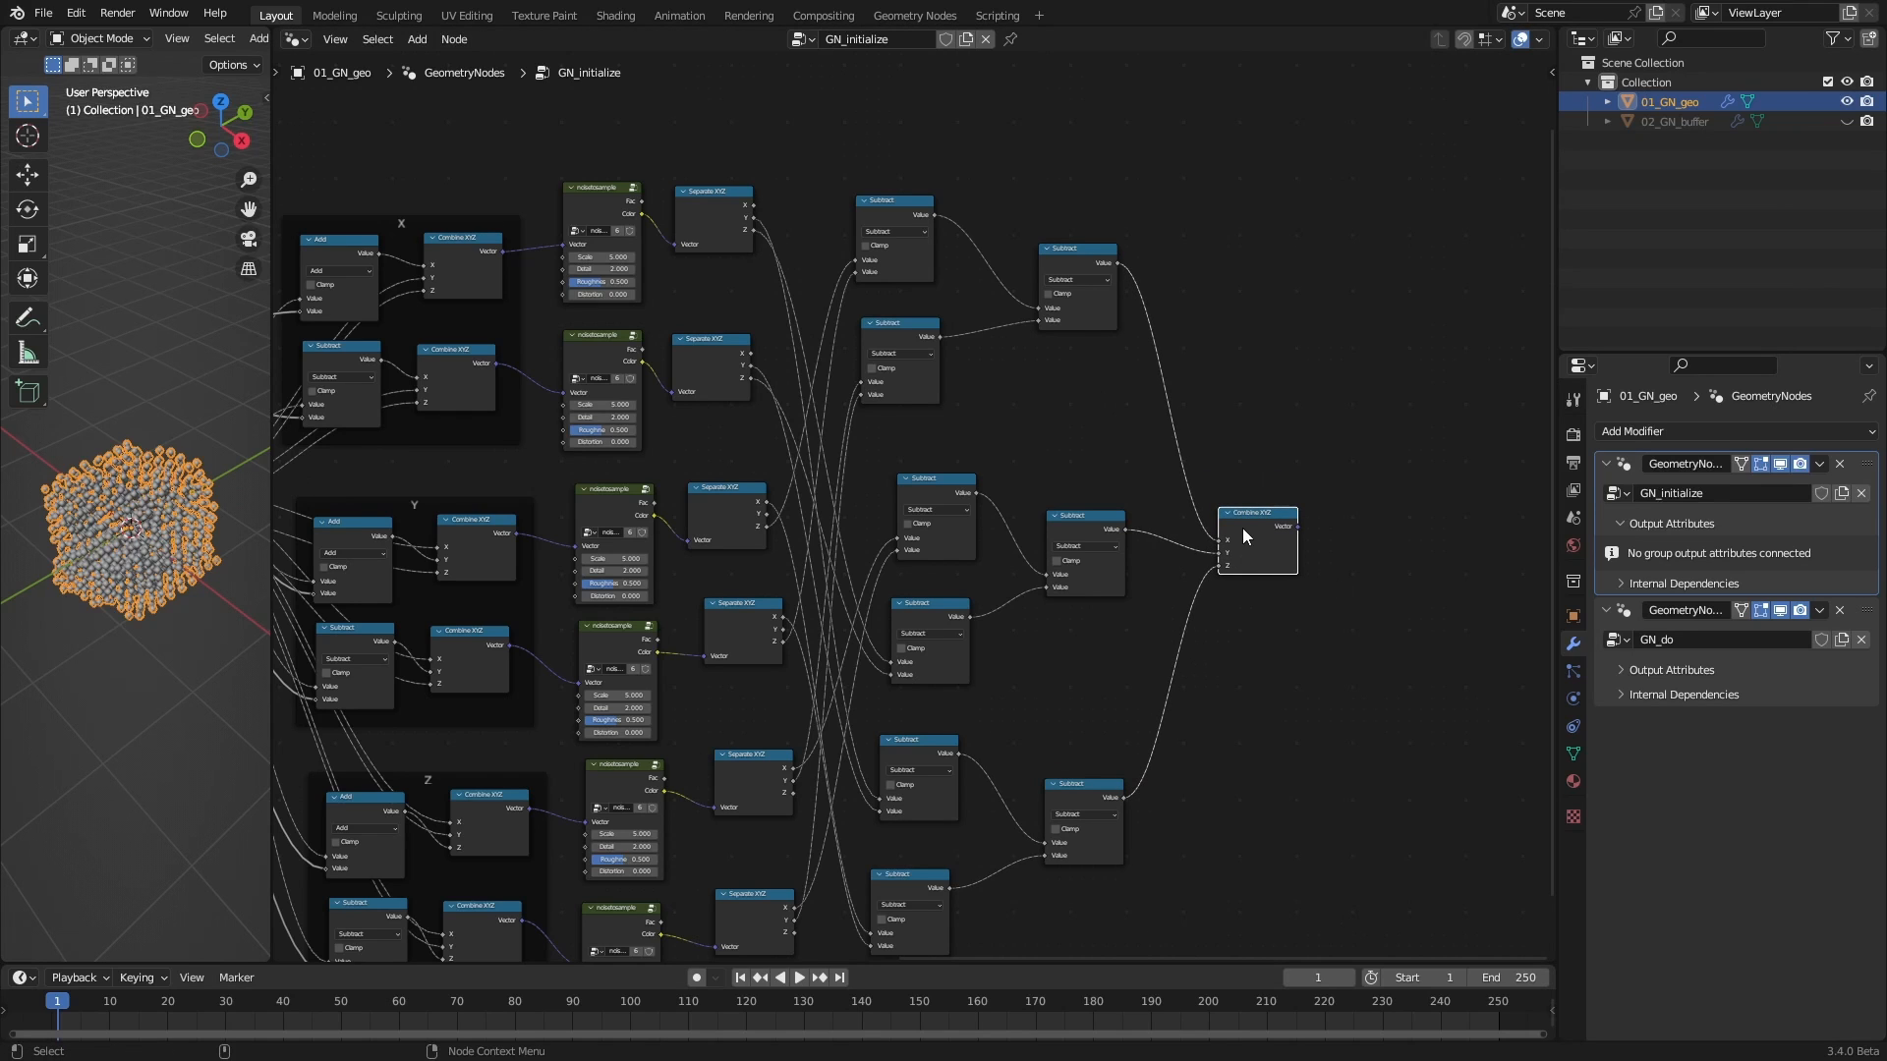
Add a Vector Math node set to Divide after Combine XYZ and feed the combined vector into its first input
{"action": "key", "text": "KP_Decimal"}
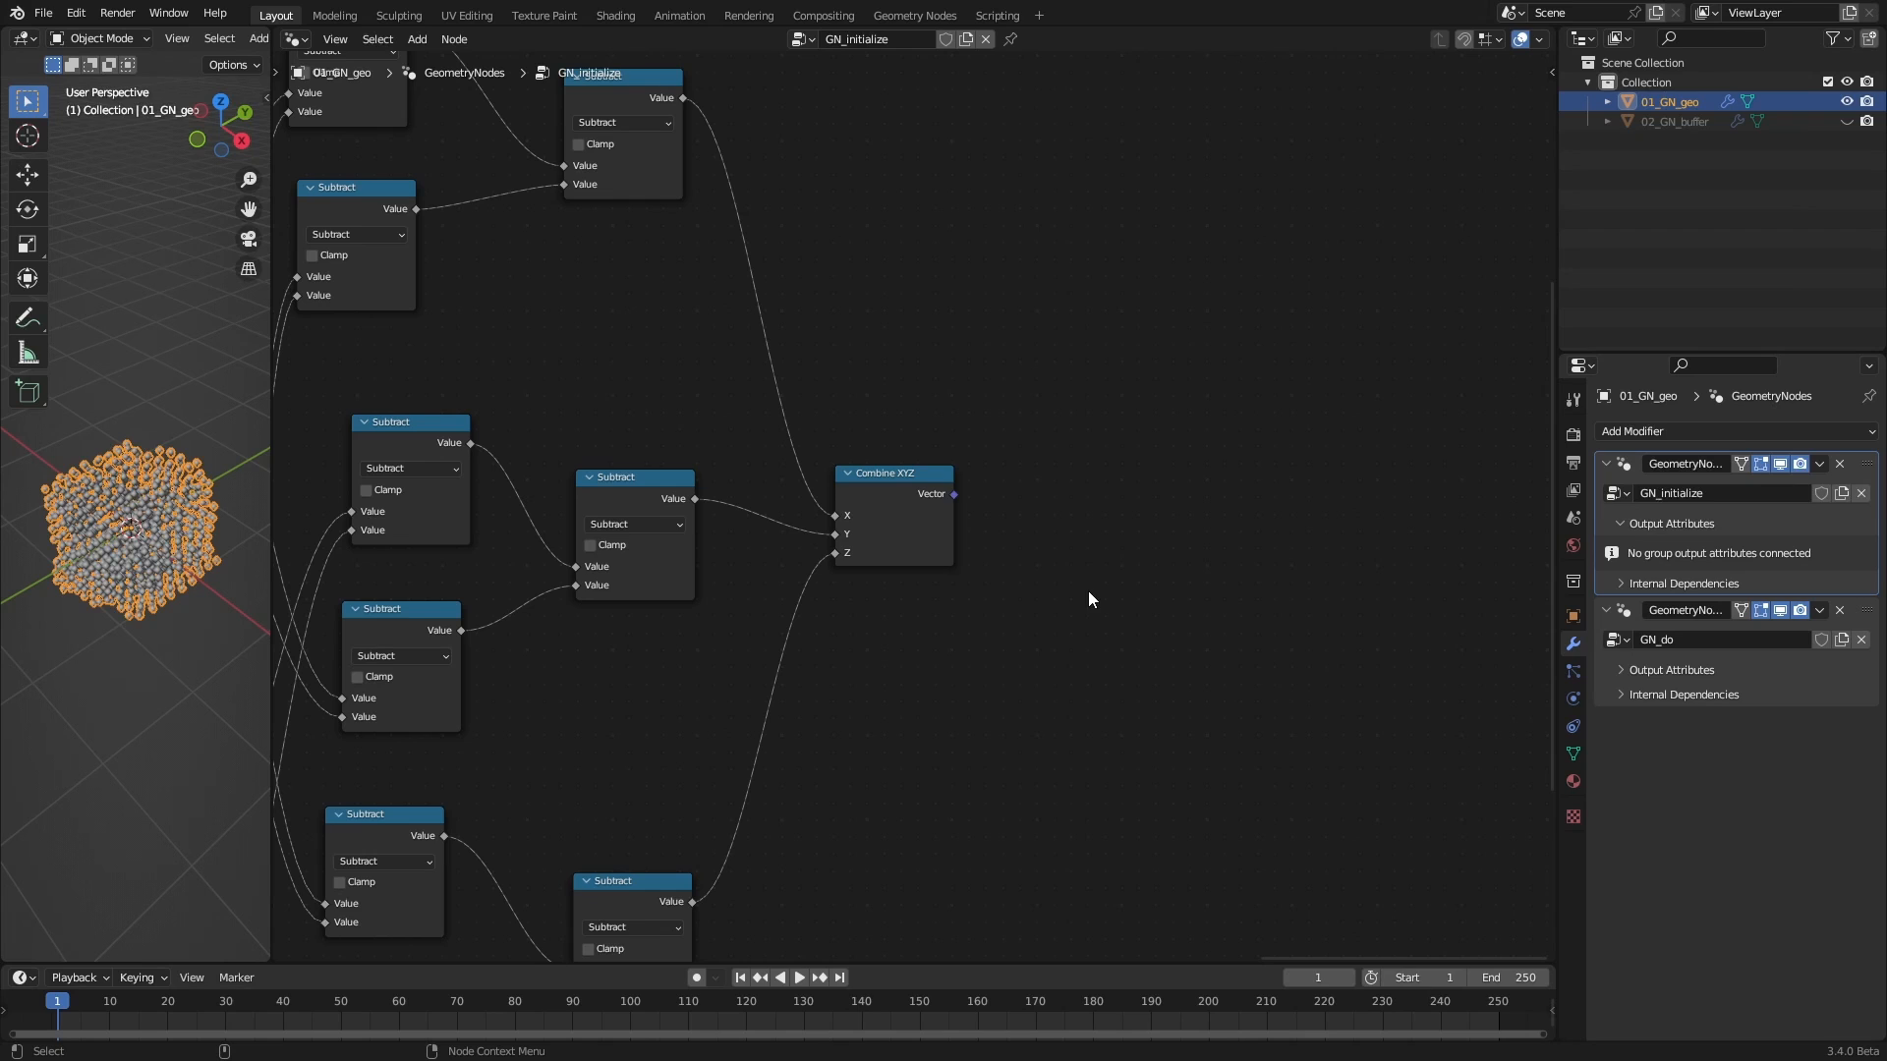
{"action": "key", "text": "shift+a"}
{"action": "left_click", "coordinate": [1126, 582]}
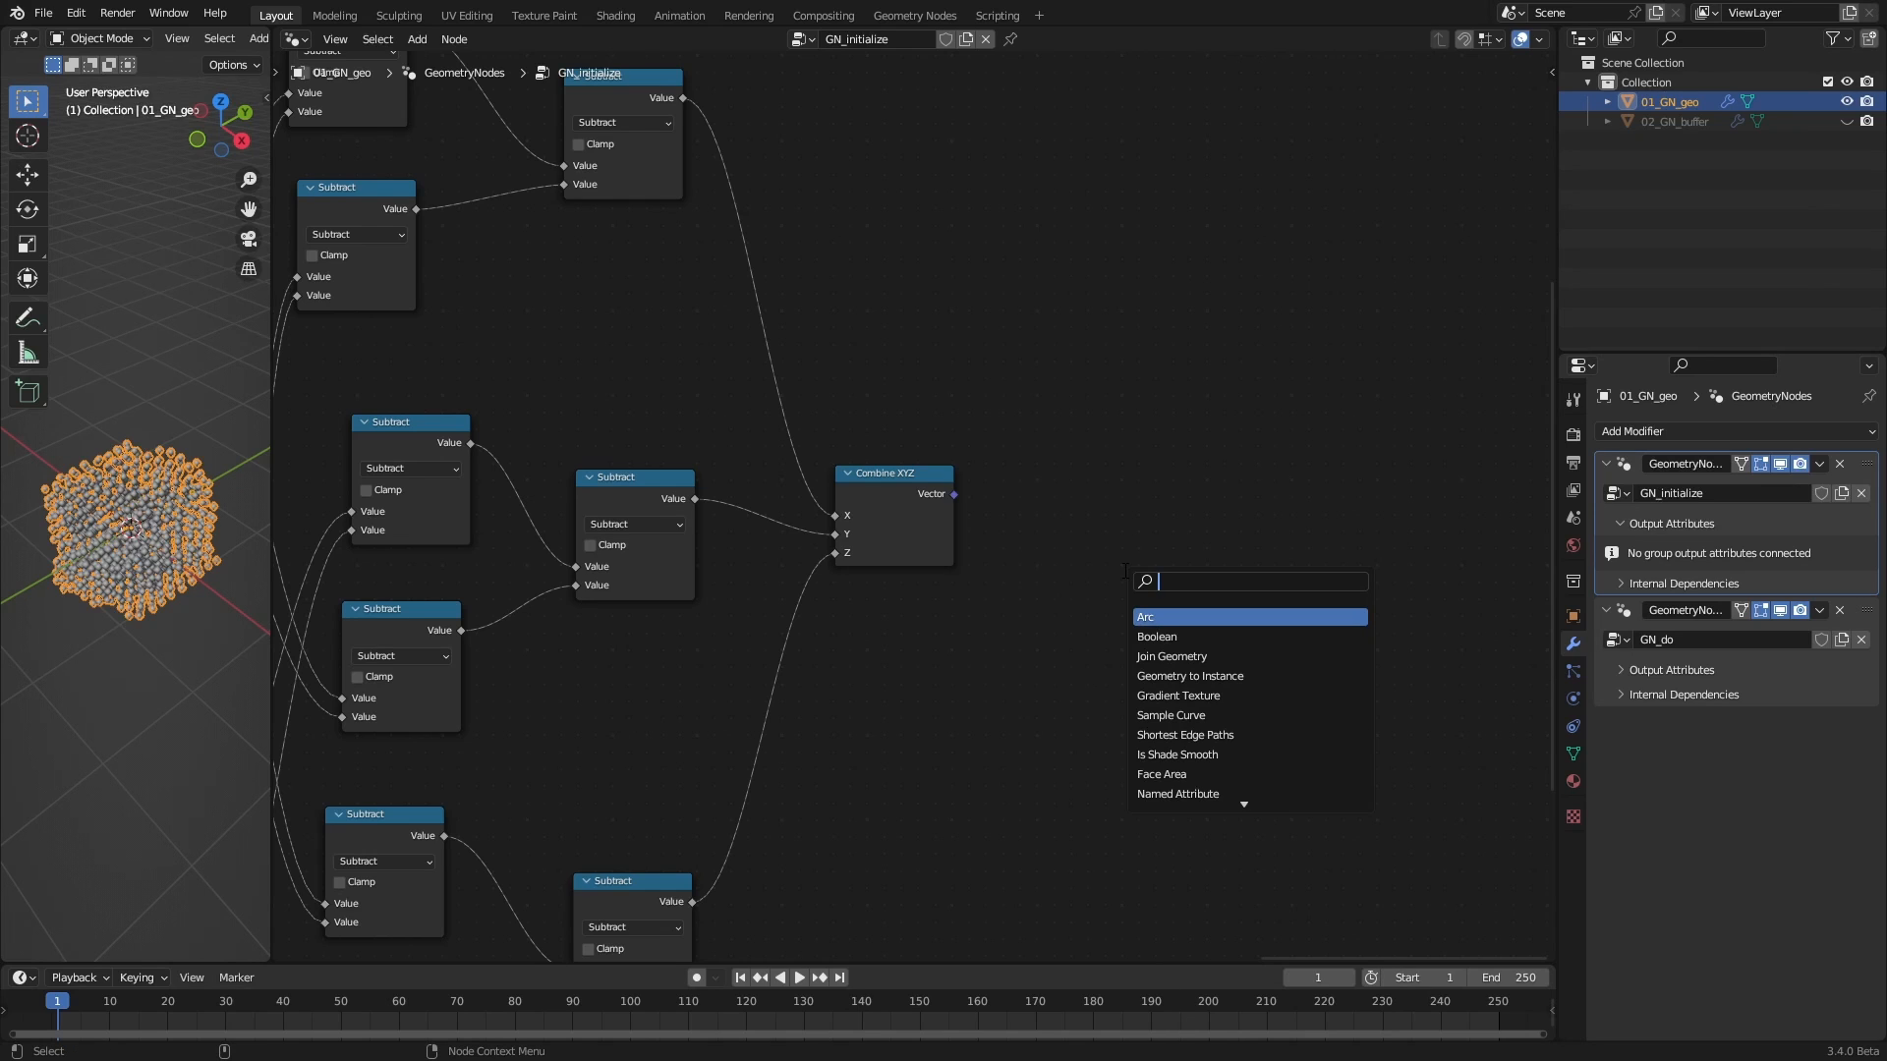
{"action": "type", "text": "vector"}
{"action": "left_click", "coordinate": [1163, 637]}
{"action": "left_click", "coordinate": [1052, 421]}
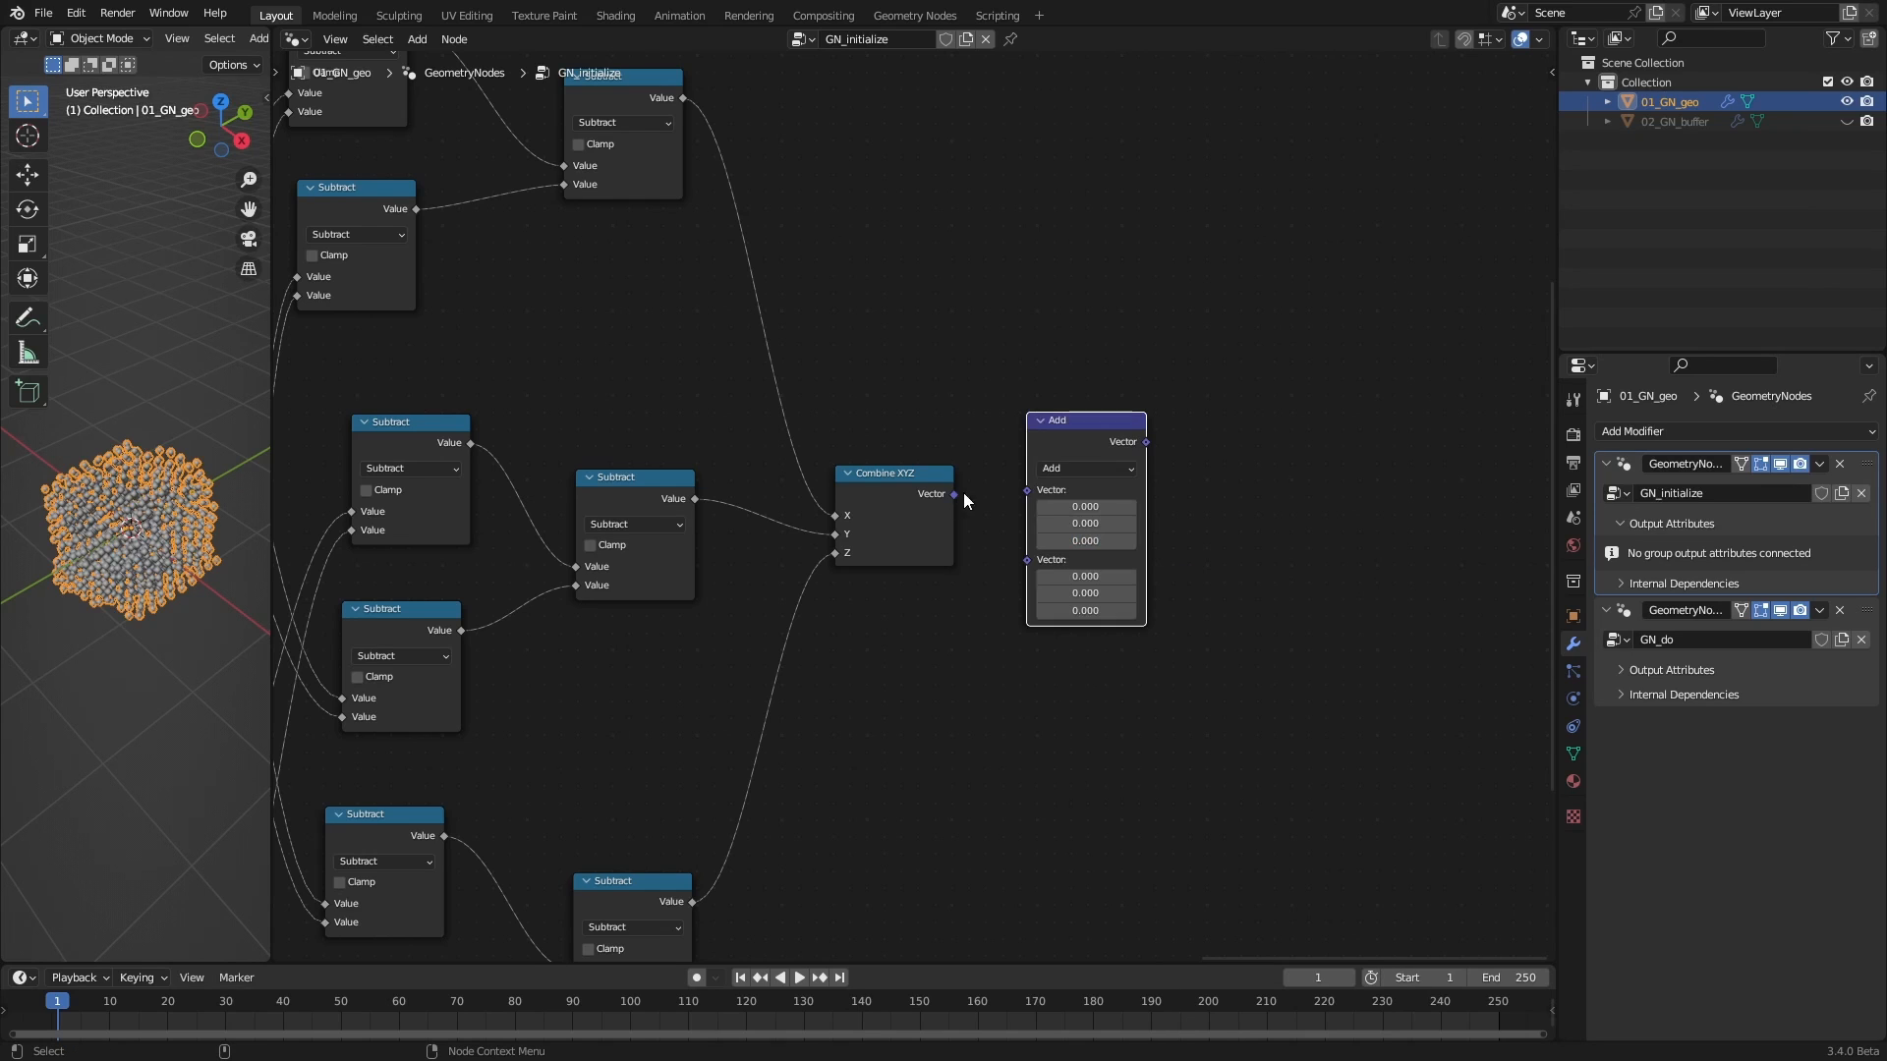
{"action": "left_click_drag", "start_coordinate": [956, 495], "coordinate": [1027, 491]}
{"action": "left_click", "coordinate": [1094, 468]}
{"action": "left_click", "coordinate": [1098, 529]}
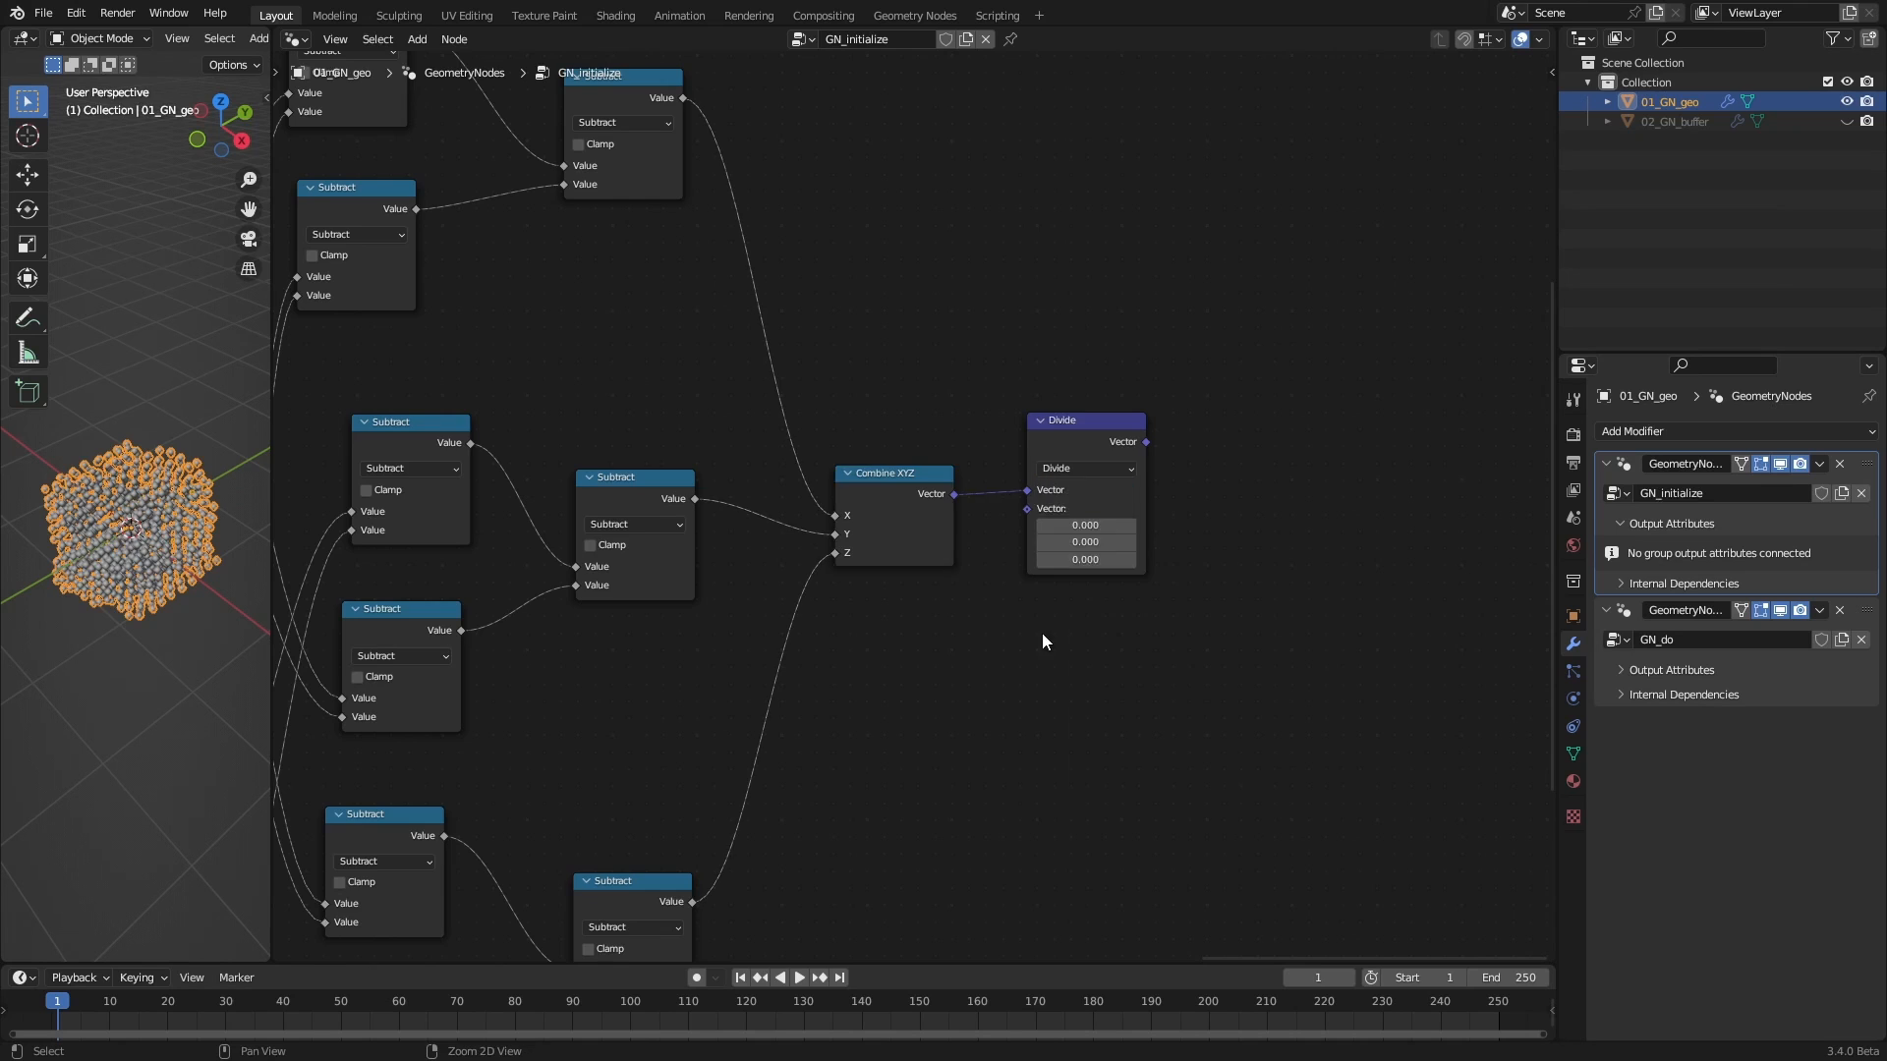
Shift the epsilon node away from the frames and add a Math node just above it
{"action": "middle_click_drag", "start_coordinate": [1041, 633], "coordinate": [961, 550], "text": "ctrl"}
{"action": "middle_click_drag", "start_coordinate": [706, 536], "coordinate": [1063, 540]}
{"action": "middle_click_drag", "start_coordinate": [908, 510], "coordinate": [906, 502]}
{"action": "middle_click_drag", "start_coordinate": [292, 548], "coordinate": [861, 537]}
{"action": "left_click_drag", "start_coordinate": [798, 382], "coordinate": [739, 391]}
{"action": "left_click", "coordinate": [788, 311]}
{"action": "key", "text": "shift+a"}
{"action": "type", "text": "s"}
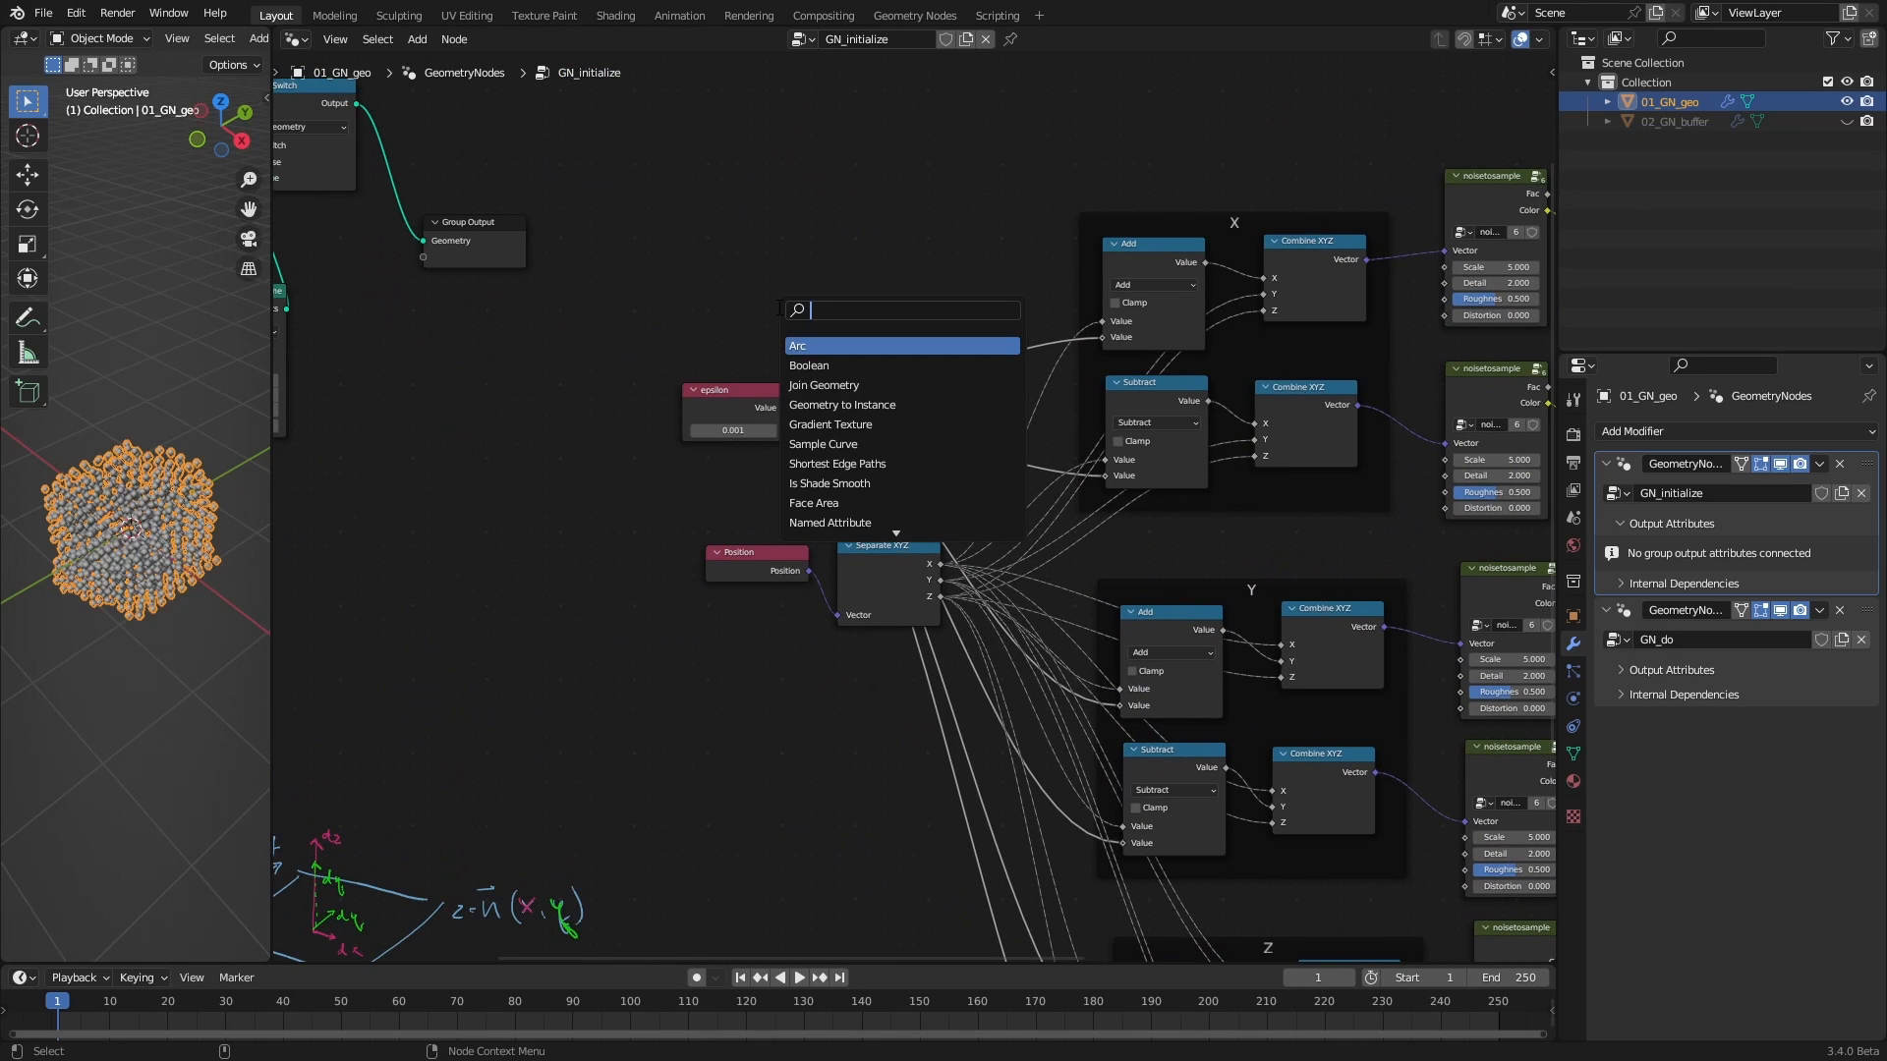
{"action": "type", "text": "math"}
{"action": "left_click", "coordinate": [840, 346]}
{"action": "left_click", "coordinate": [869, 291]}
Set the new Math node to Multiply and connect the epsilon value to its first input
{"action": "left_click", "coordinate": [869, 290]}
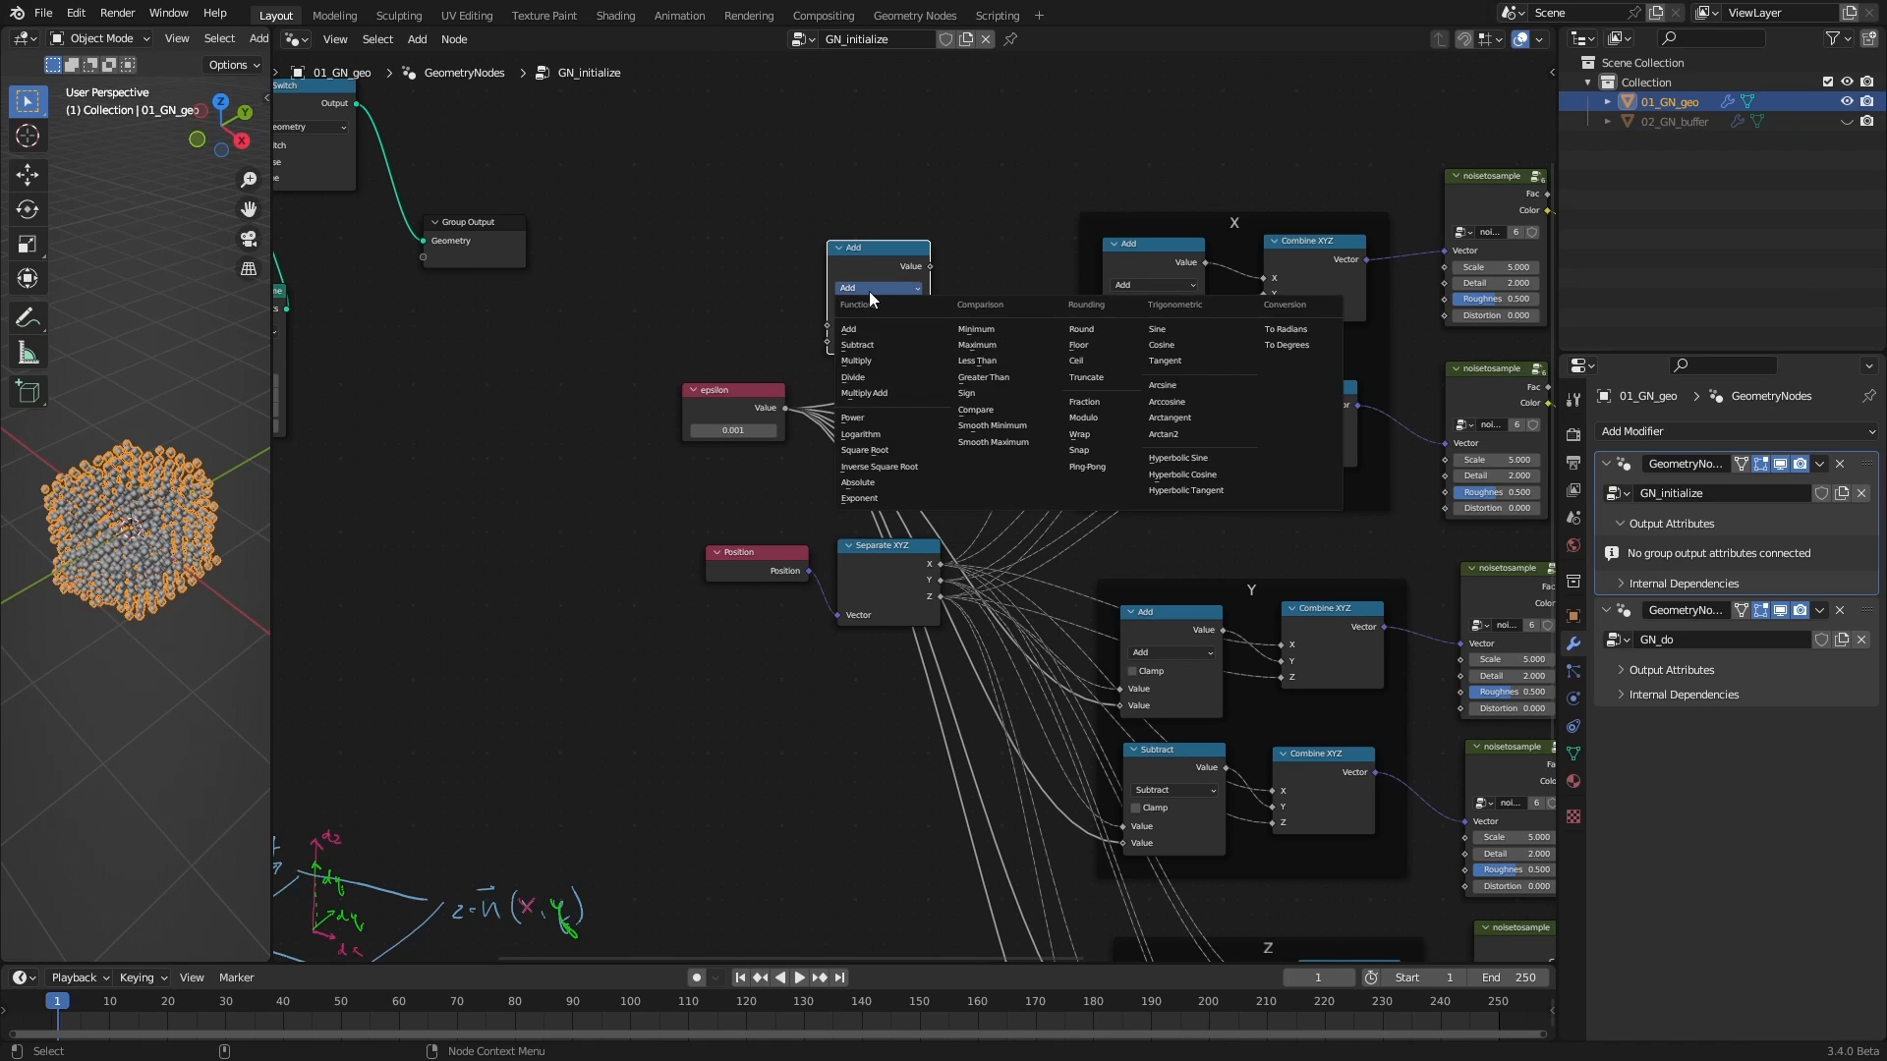
{"action": "left_click", "coordinate": [867, 361]}
{"action": "left_click_drag", "start_coordinate": [785, 408], "coordinate": [833, 327]}
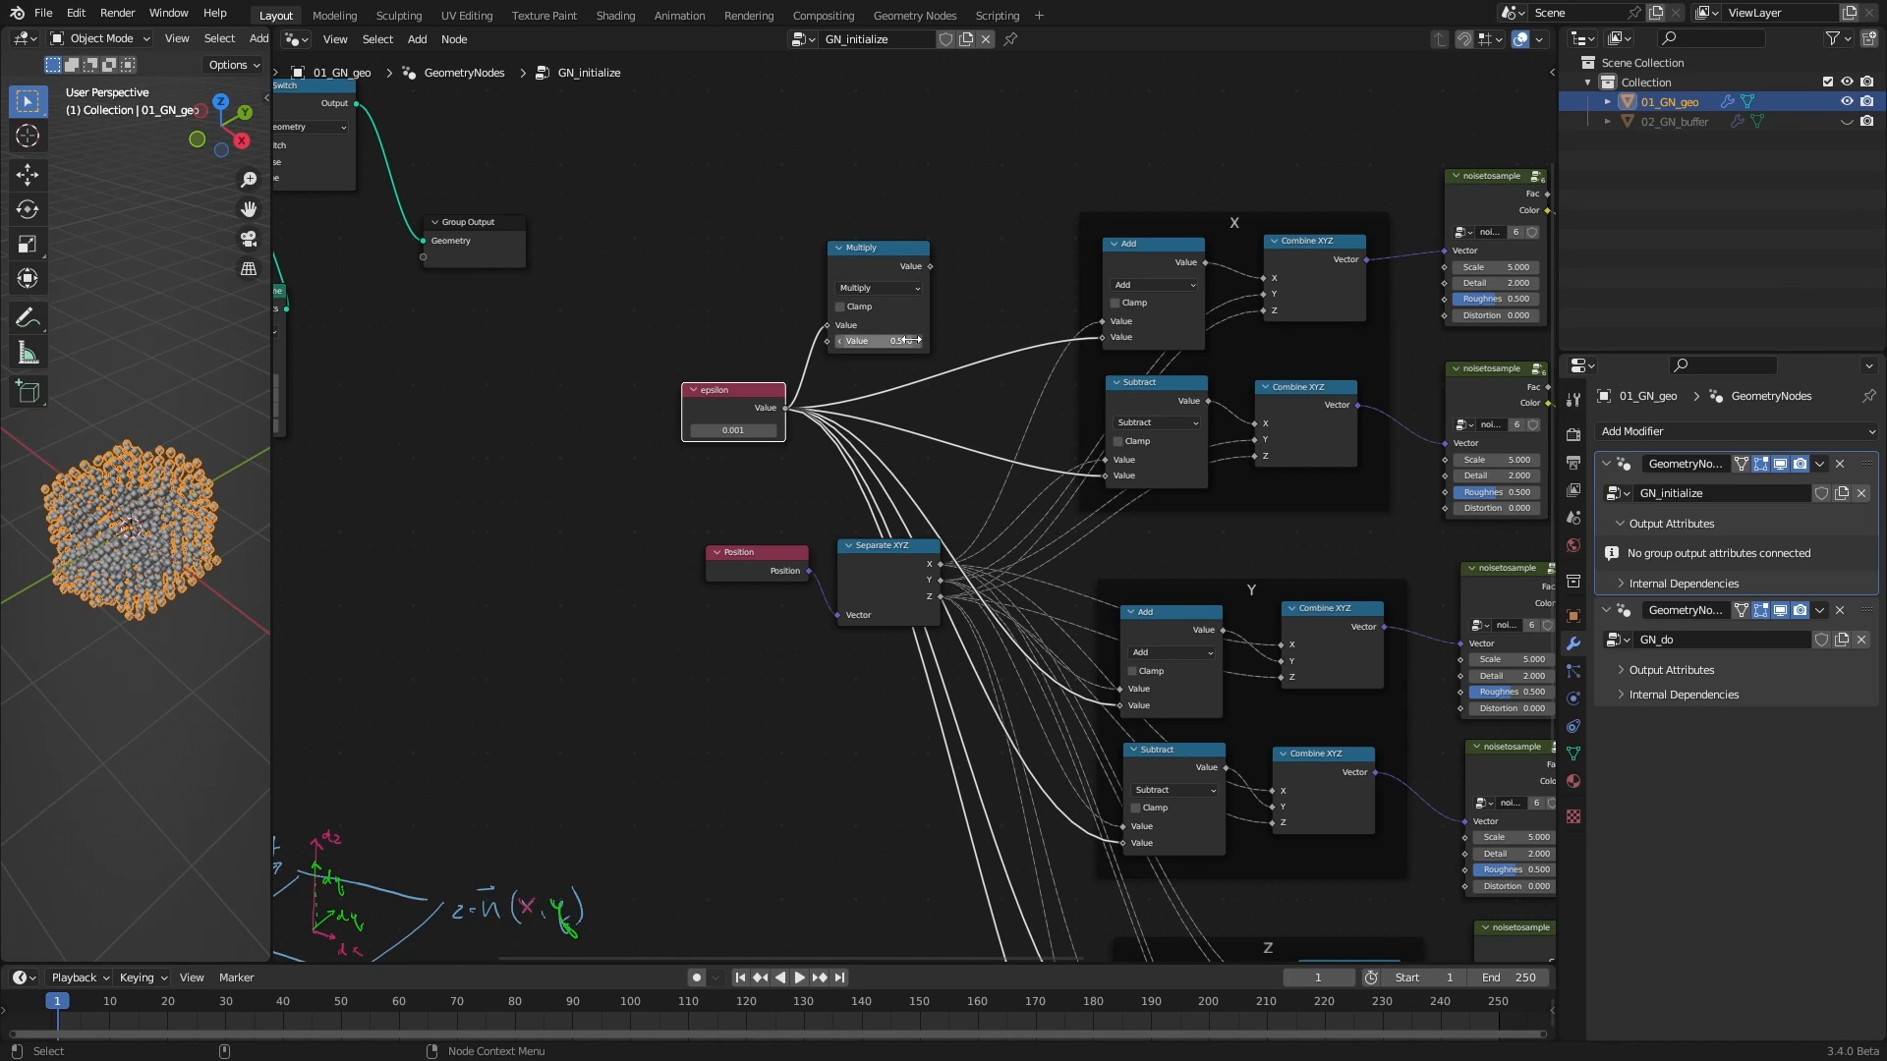
Connect the epsilon Multiply output to the second input of Divide and move Divide closer to Combine XYZ
{"action": "key", "text": "Home"}
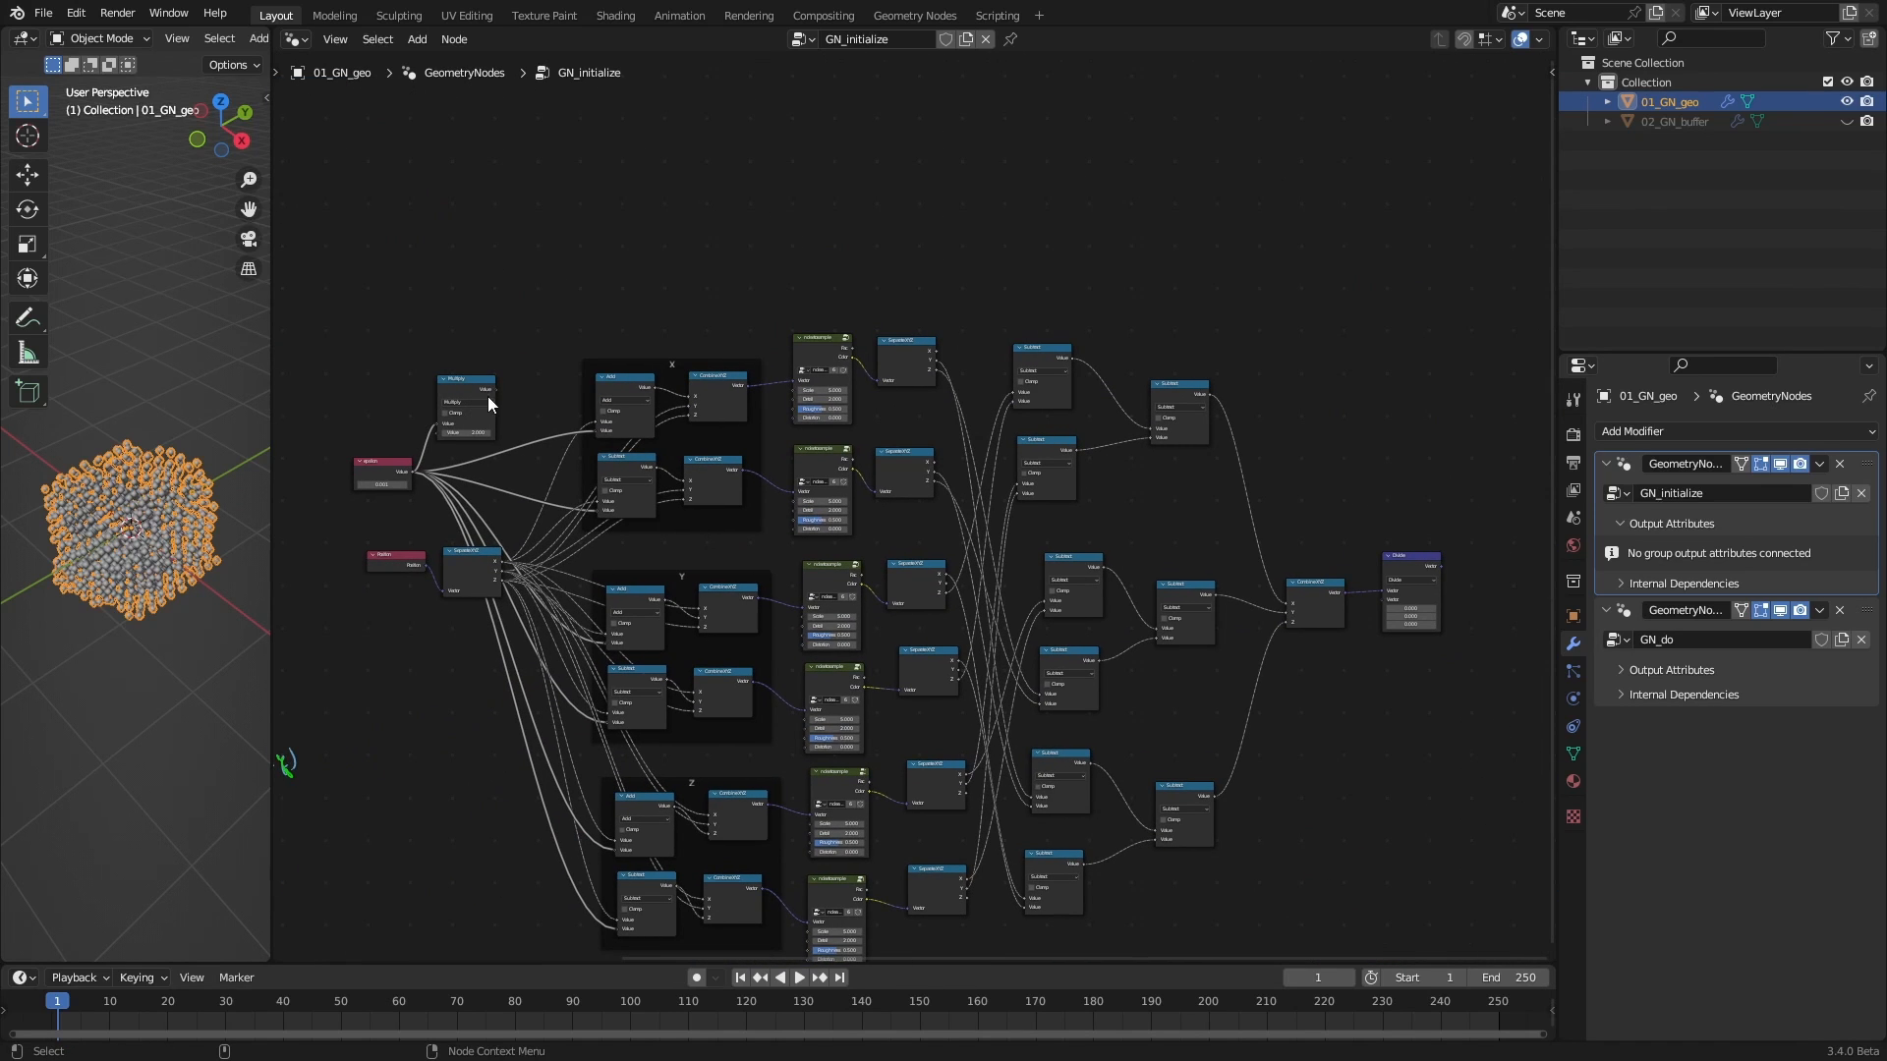
{"action": "left_click_drag", "start_coordinate": [495, 391], "coordinate": [1382, 600]}
{"action": "middle_click_drag", "start_coordinate": [1370, 686], "coordinate": [1147, 575]}
{"action": "left_click_drag", "start_coordinate": [1232, 608], "coordinate": [1214, 655]}
{"action": "middle_click_drag", "start_coordinate": [1334, 614], "coordinate": [1104, 482]}
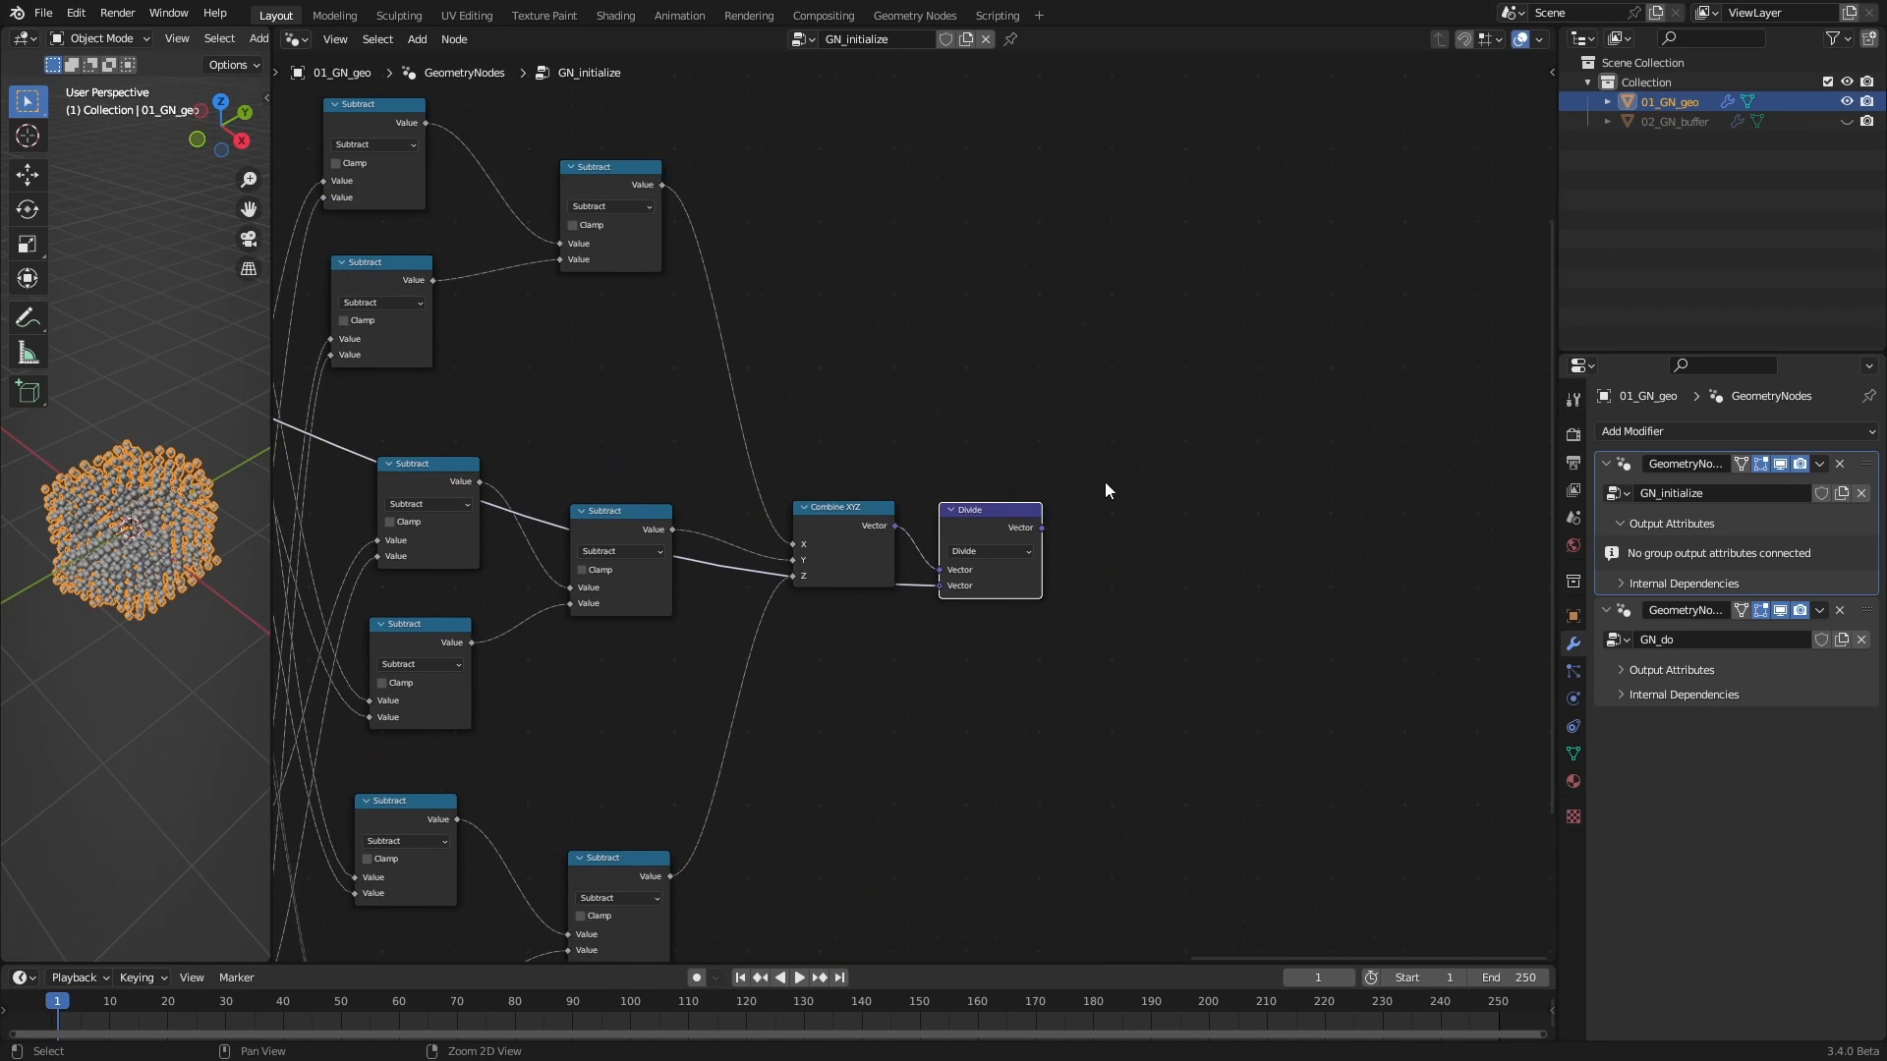
{"action": "middle_click_drag", "start_coordinate": [1069, 629], "coordinate": [1096, 590]}
{"action": "left_click", "coordinate": [1065, 616]}
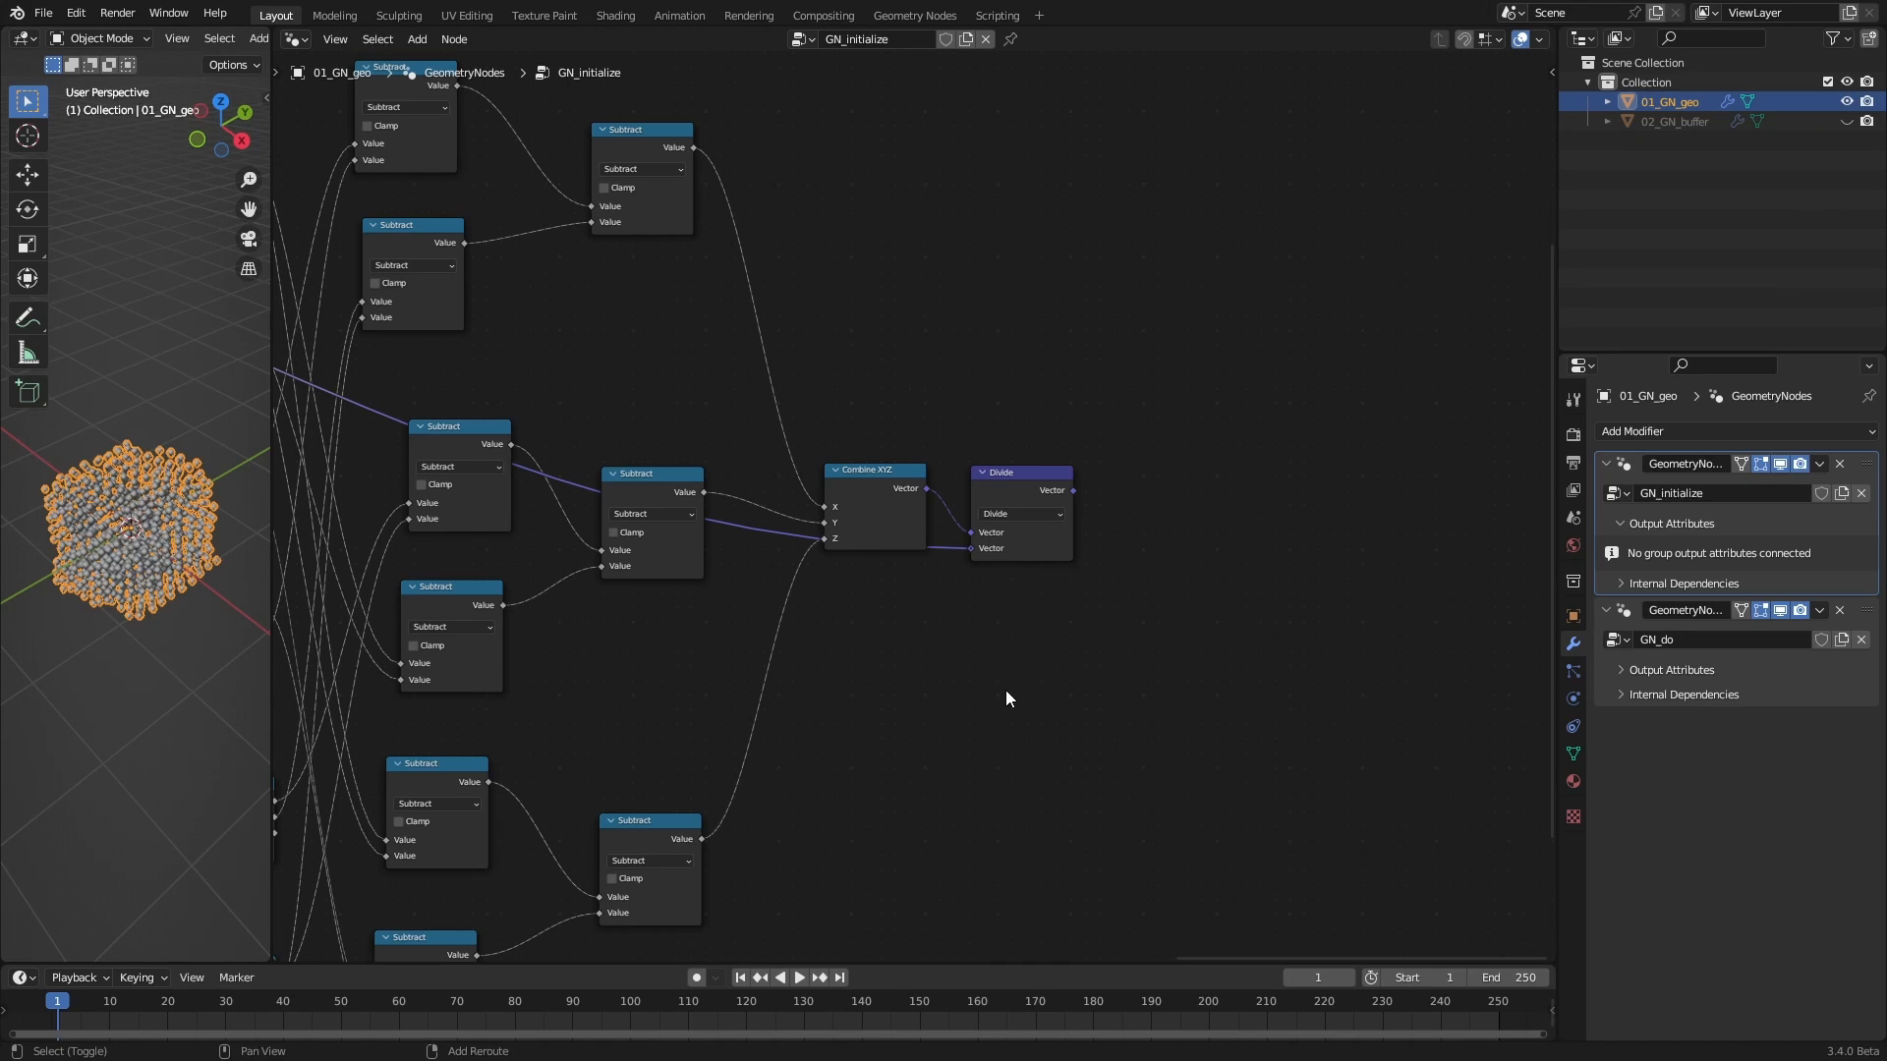
Add a Vector Math node set to Normalize and feed the Divide result into it
{"action": "key", "text": "shift+a"}
{"action": "left_click", "coordinate": [924, 600]}
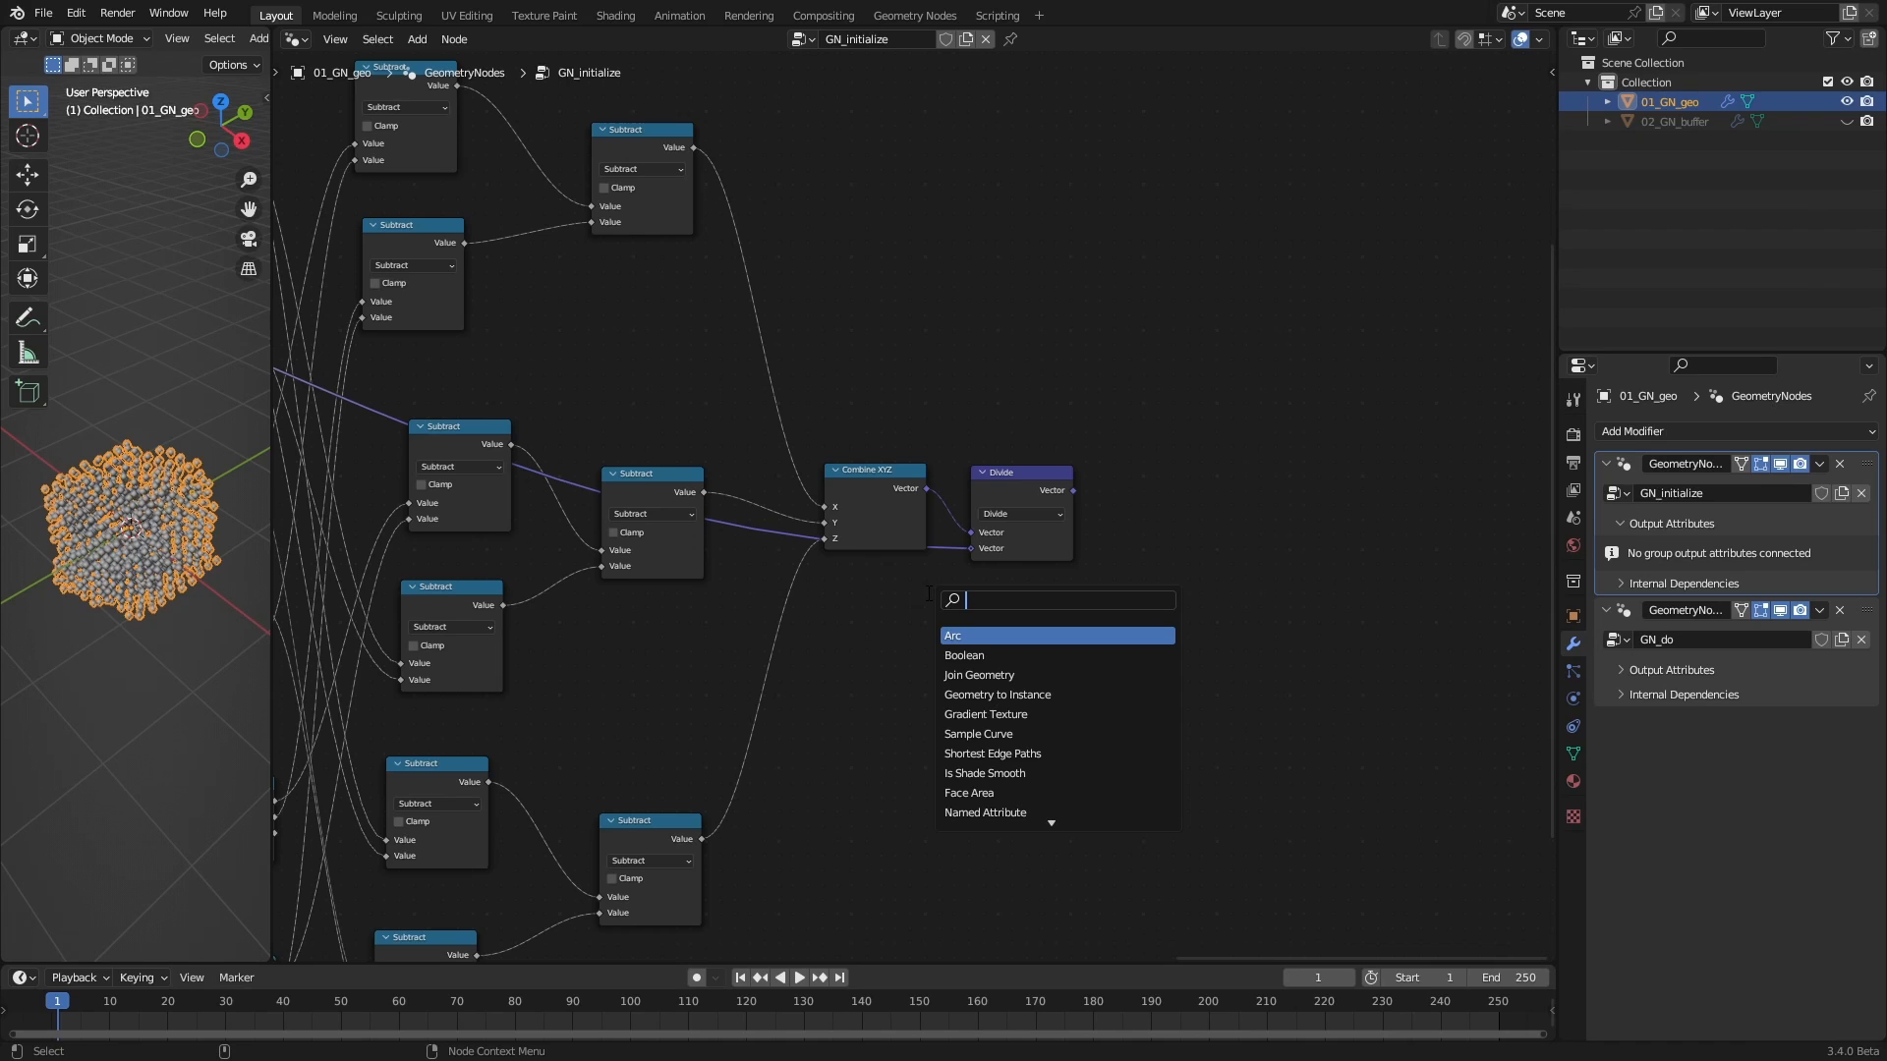
{"action": "type", "text": "vector"}
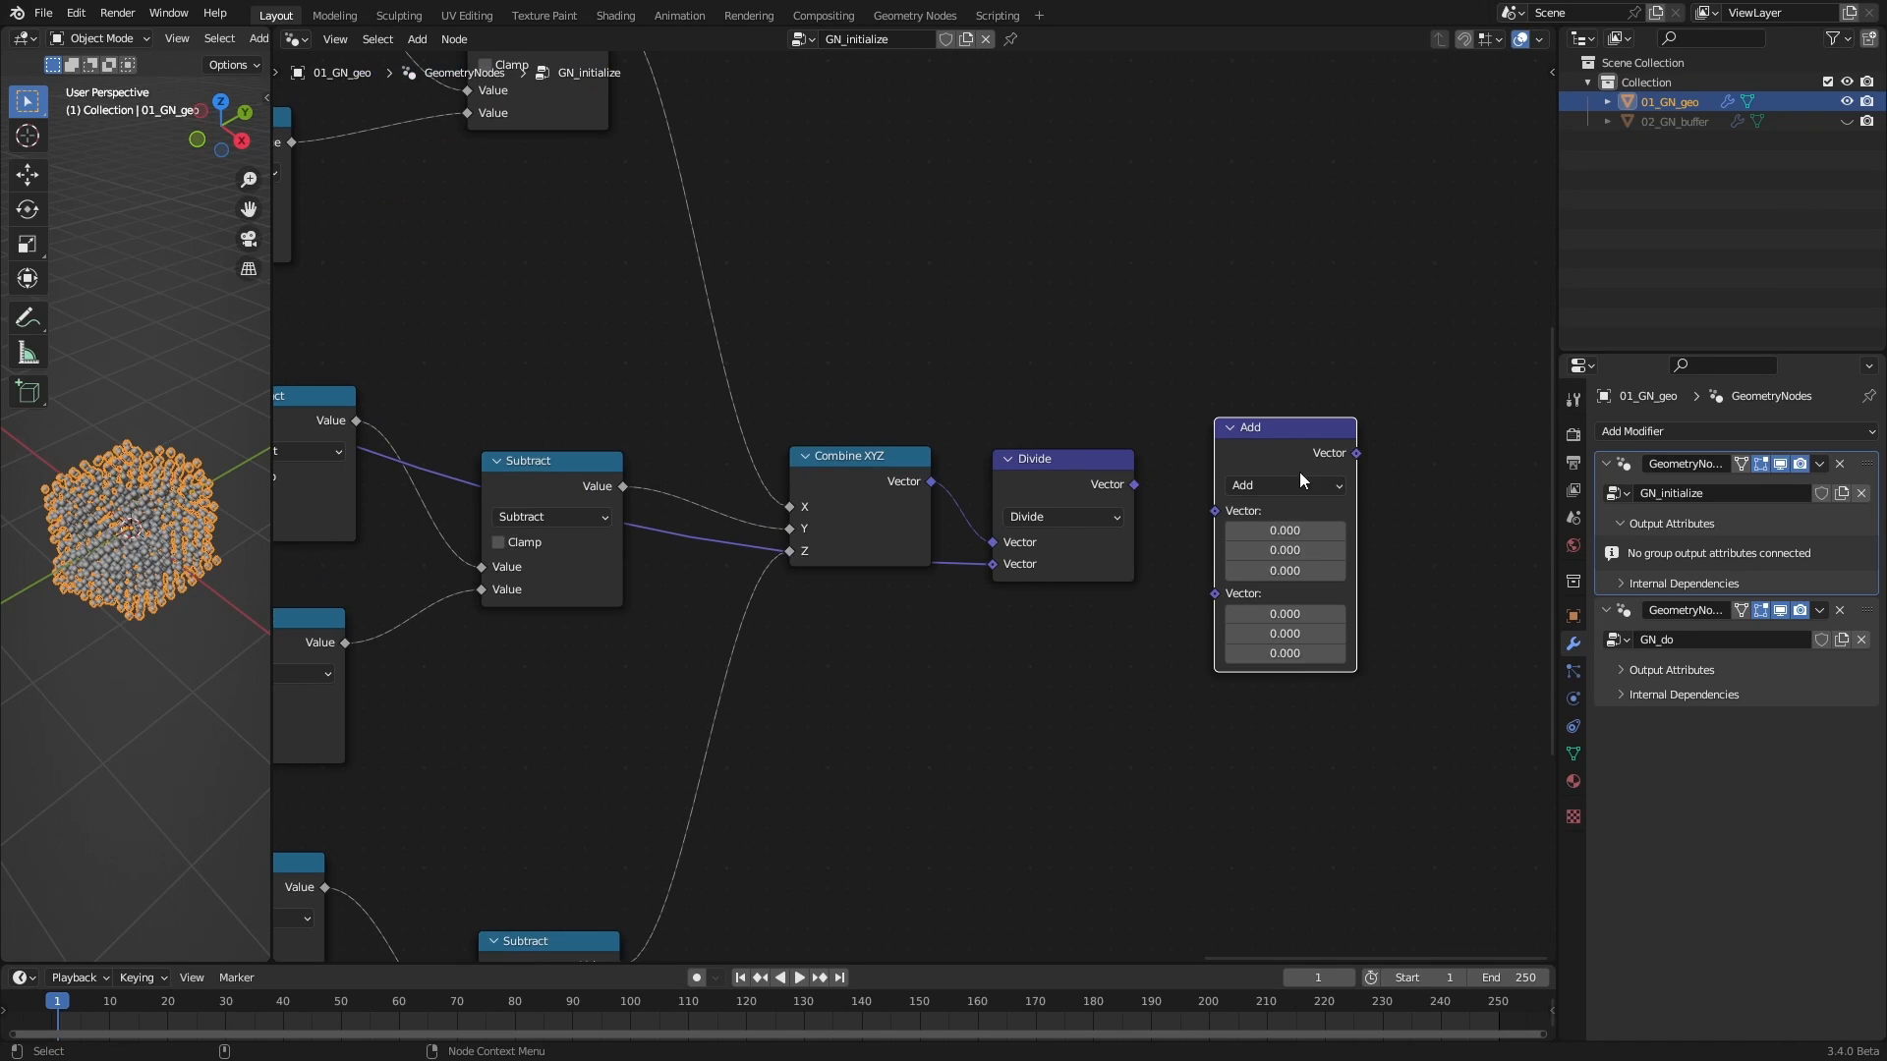
{"action": "left_click", "coordinate": [1339, 484]}
{"action": "left_click", "coordinate": [1411, 510]}
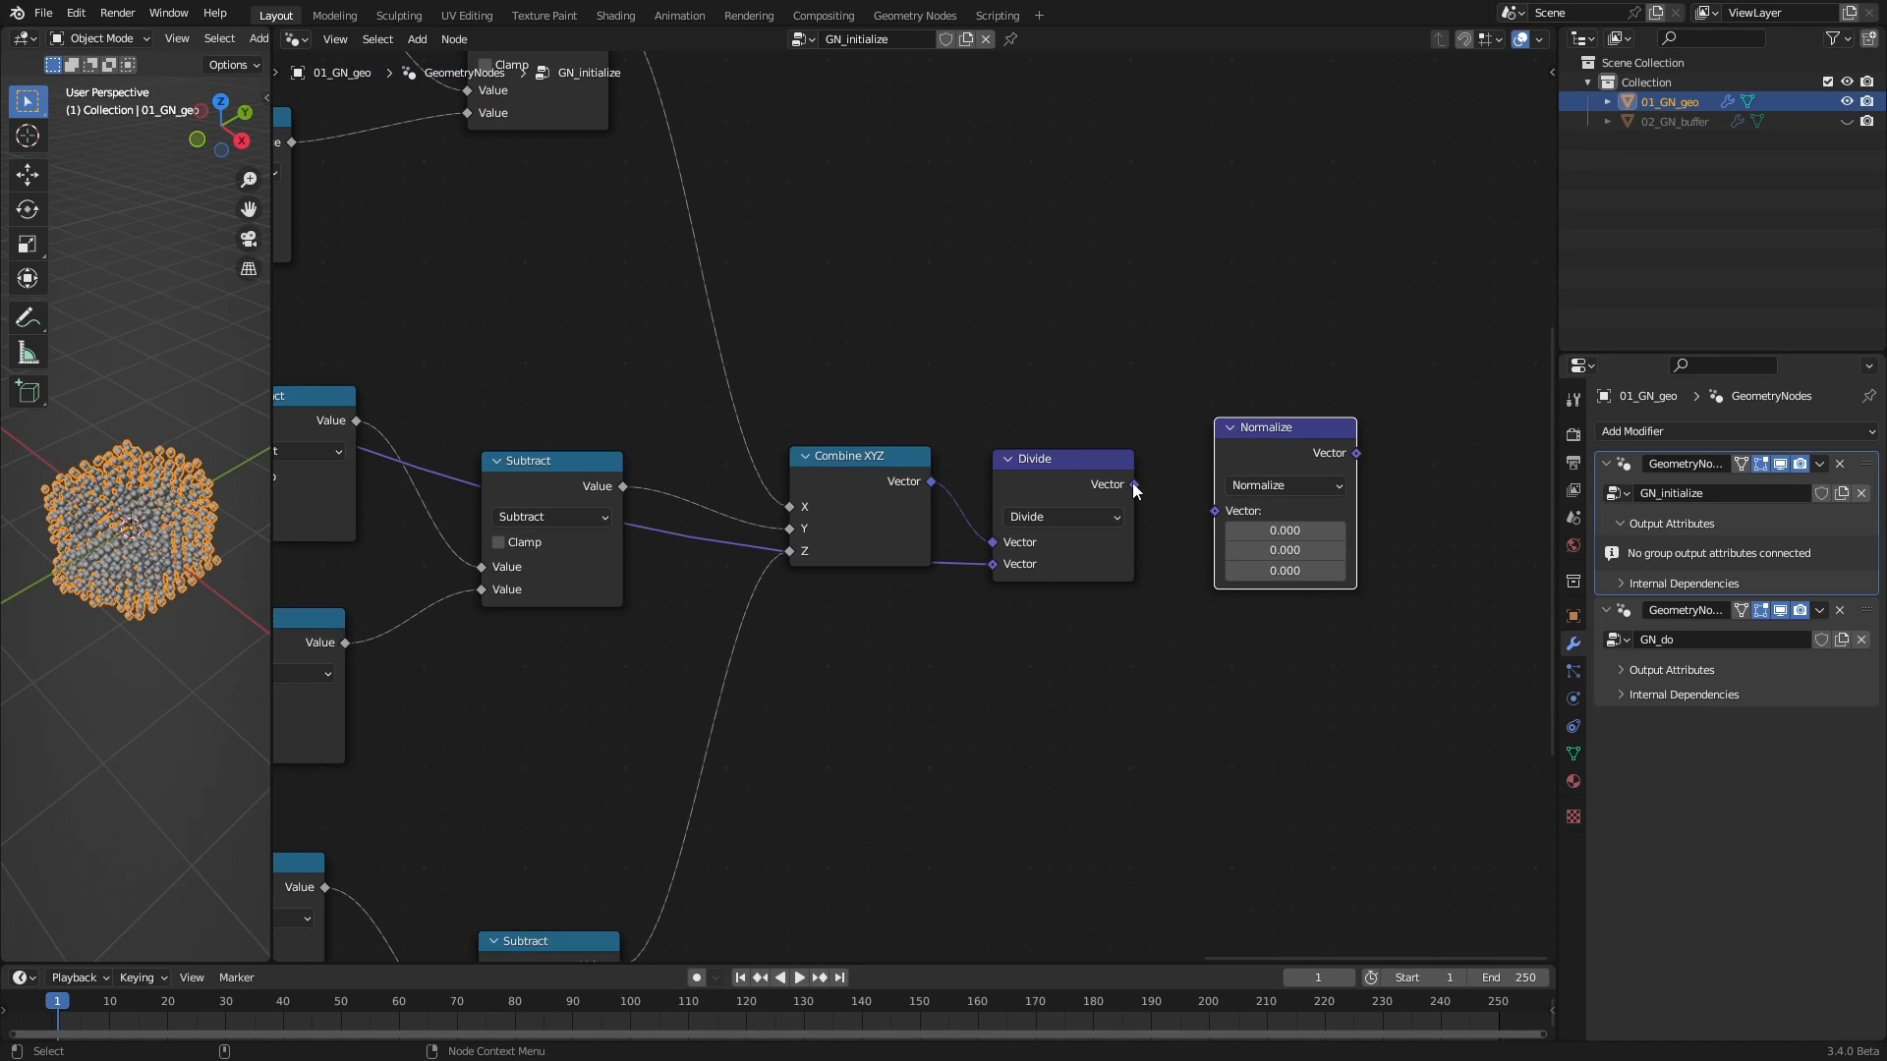
{"action": "left_click_drag", "start_coordinate": [1133, 484], "coordinate": [1234, 518]}
Duplicate the Normalize node, set the copy to Multiply and feed it the normalized vector
{"action": "middle_click_drag", "start_coordinate": [1369, 583], "coordinate": [1069, 656]}
{"action": "scroll", "coordinate": [1022, 668], "scroll_direction": "down", "scroll_amount": 2}
{"action": "left_click_drag", "start_coordinate": [989, 503], "coordinate": [1082, 590]}
{"action": "left_click", "coordinate": [957, 551]}
{"action": "key", "text": "shift+d"}
{"action": "left_click", "coordinate": [1107, 534]}
{"action": "left_click", "coordinate": [1135, 569]}
{"action": "left_click", "coordinate": [1112, 623]}
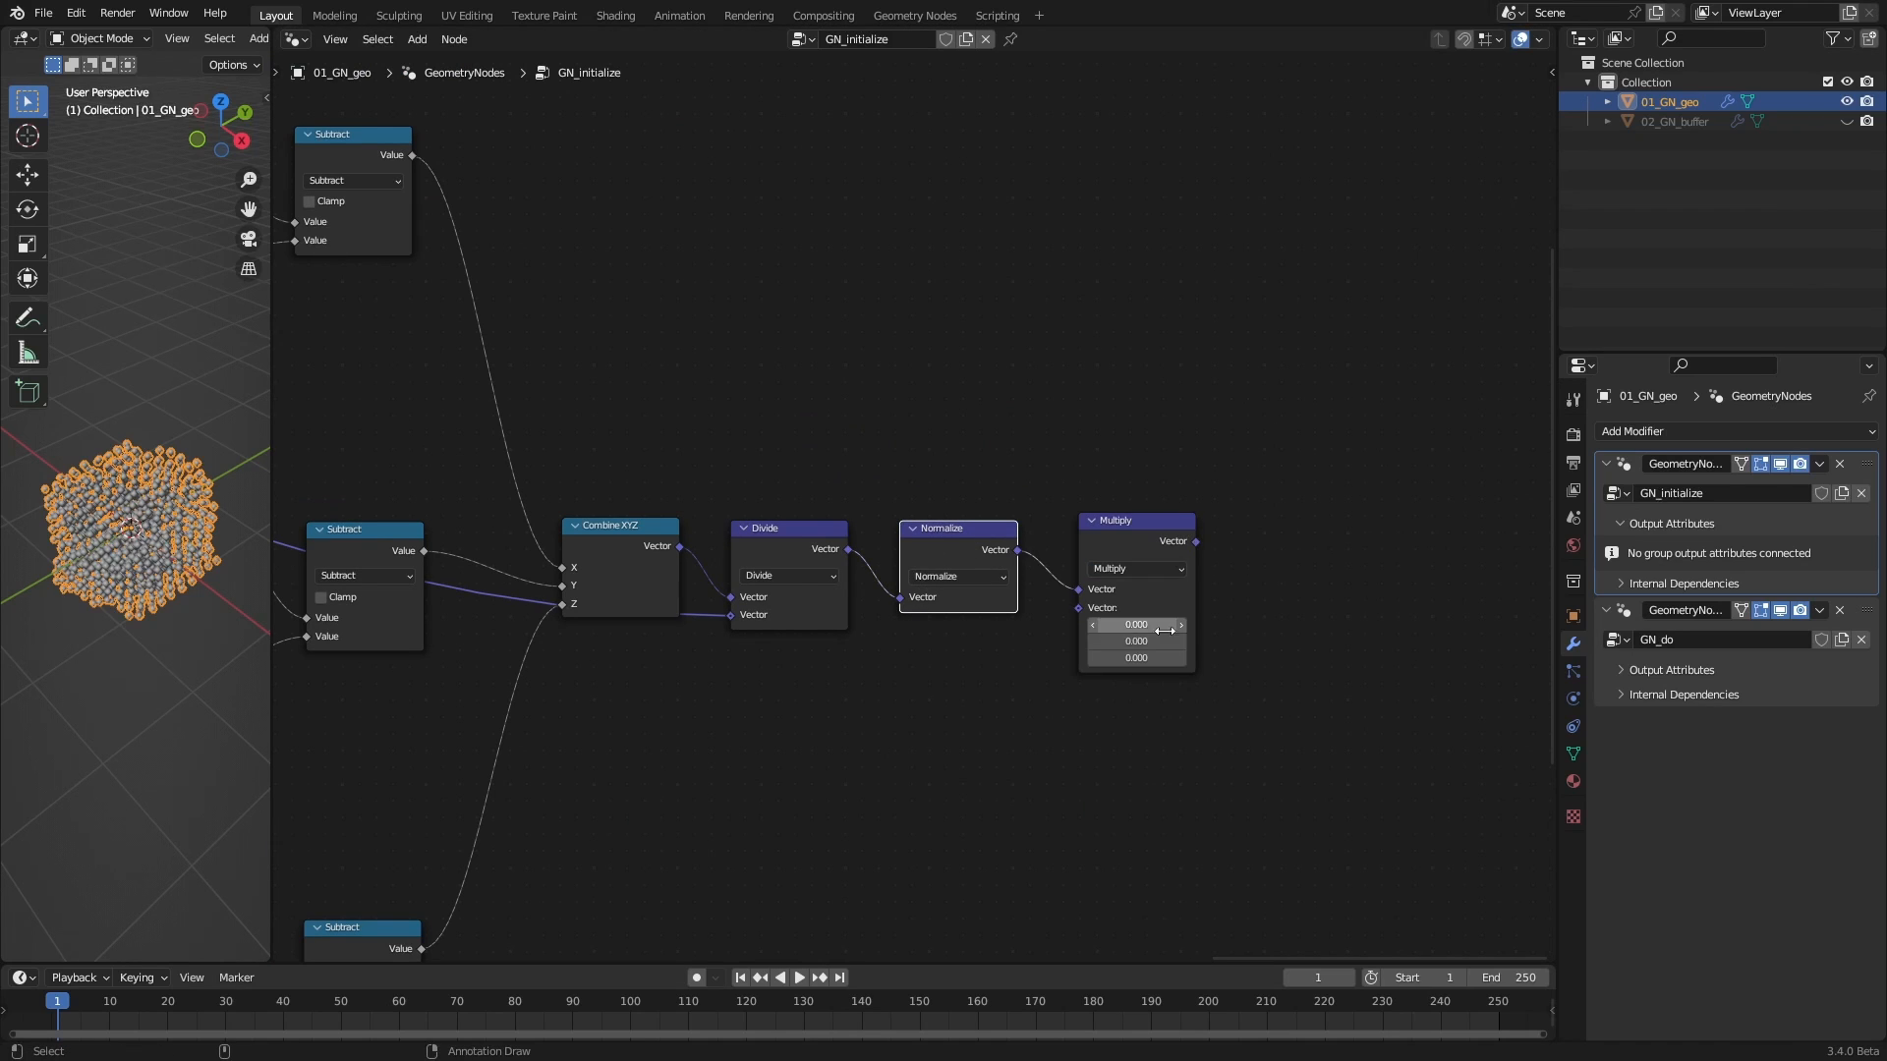
Add a Value node set to 0.2 and connect it to the second input of the vector Multiply node
{"action": "scroll", "coordinate": [884, 747], "scroll_direction": "down", "scroll_amount": 3}
{"action": "key", "text": "shift+a"}
{"action": "left_click", "coordinate": [735, 597]}
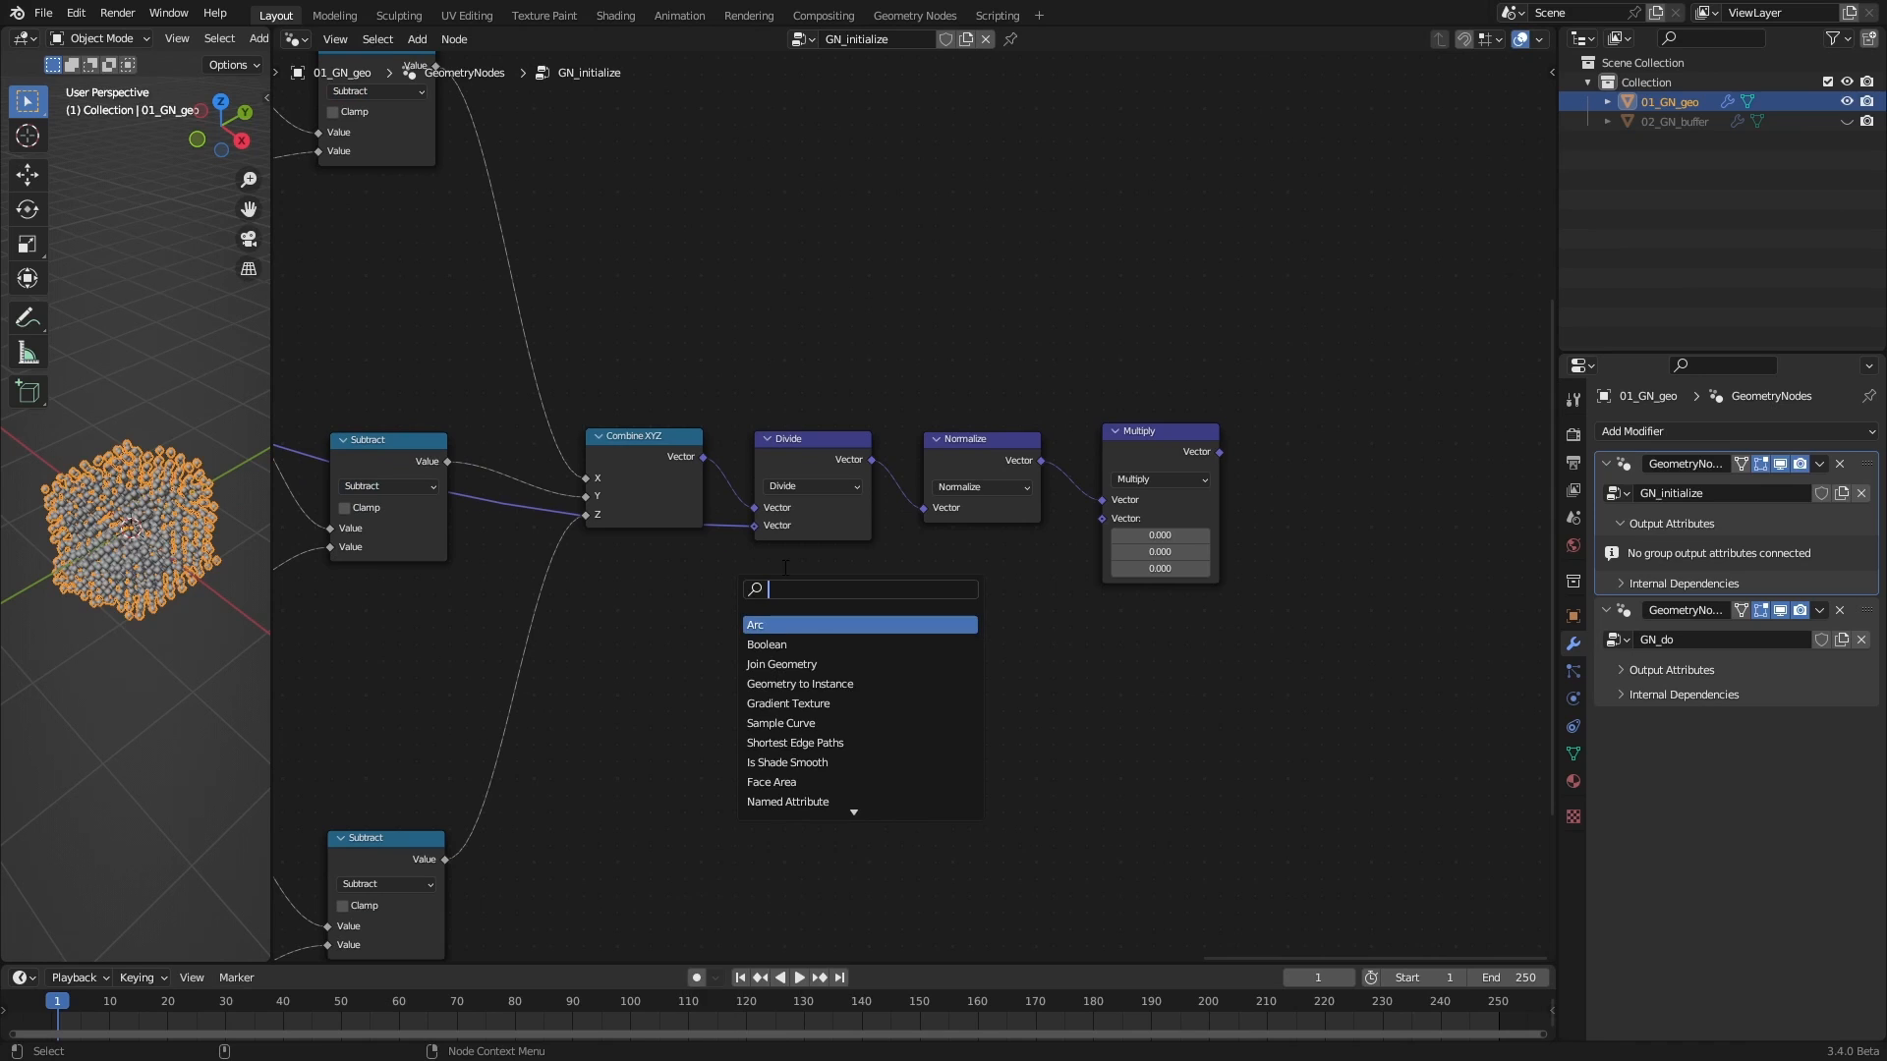
{"action": "type", "text": "val"}
{"action": "key", "text": "Return"}
{"action": "left_click", "coordinate": [1008, 632]}
{"action": "left_click_drag", "start_coordinate": [1000, 603], "coordinate": [1102, 518]}
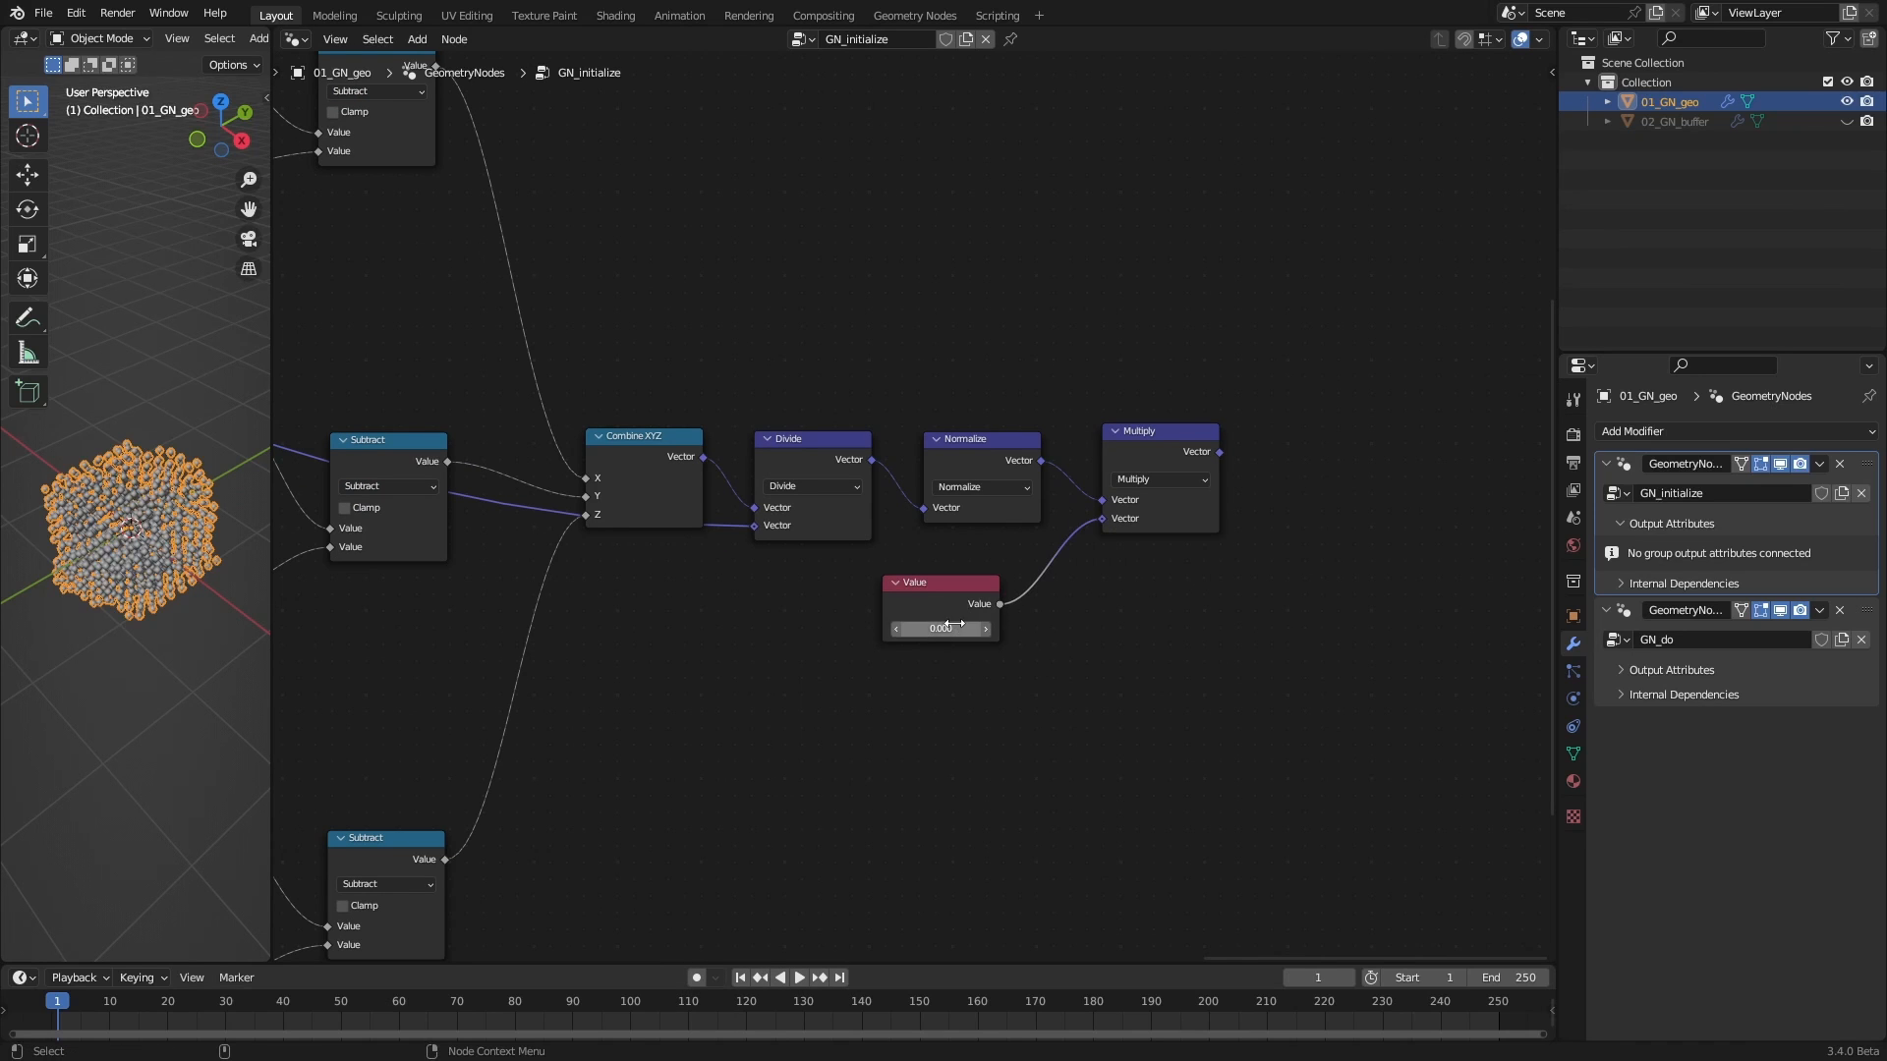
{"action": "left_click", "coordinate": [940, 628]}
{"action": "type", "text": "0.2"}
{"action": "key", "text": "Return"}
Copy the complete curl node network from GN_initialize and paste it into the GN_do node tree
{"action": "scroll", "coordinate": [996, 621], "scroll_direction": "down", "scroll_amount": 2}
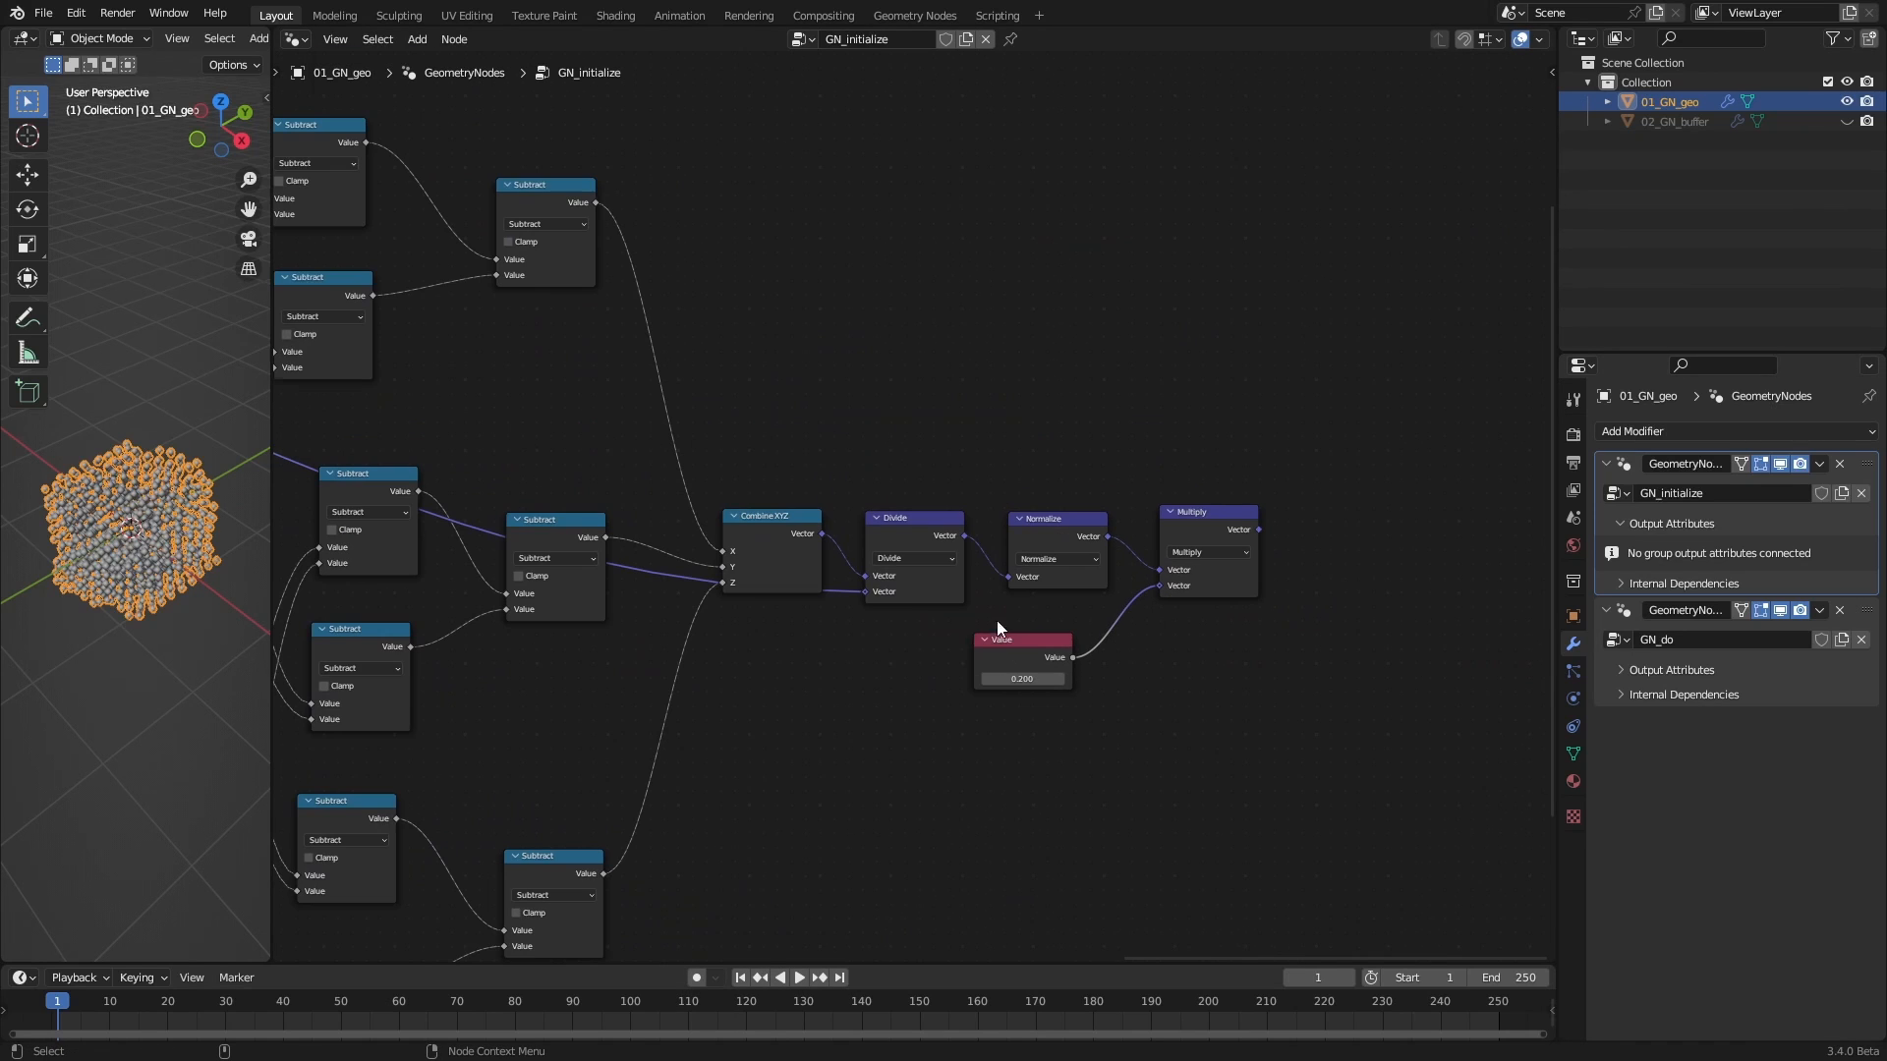
{"action": "scroll", "coordinate": [1229, 641], "scroll_direction": "down", "scroll_amount": 4}
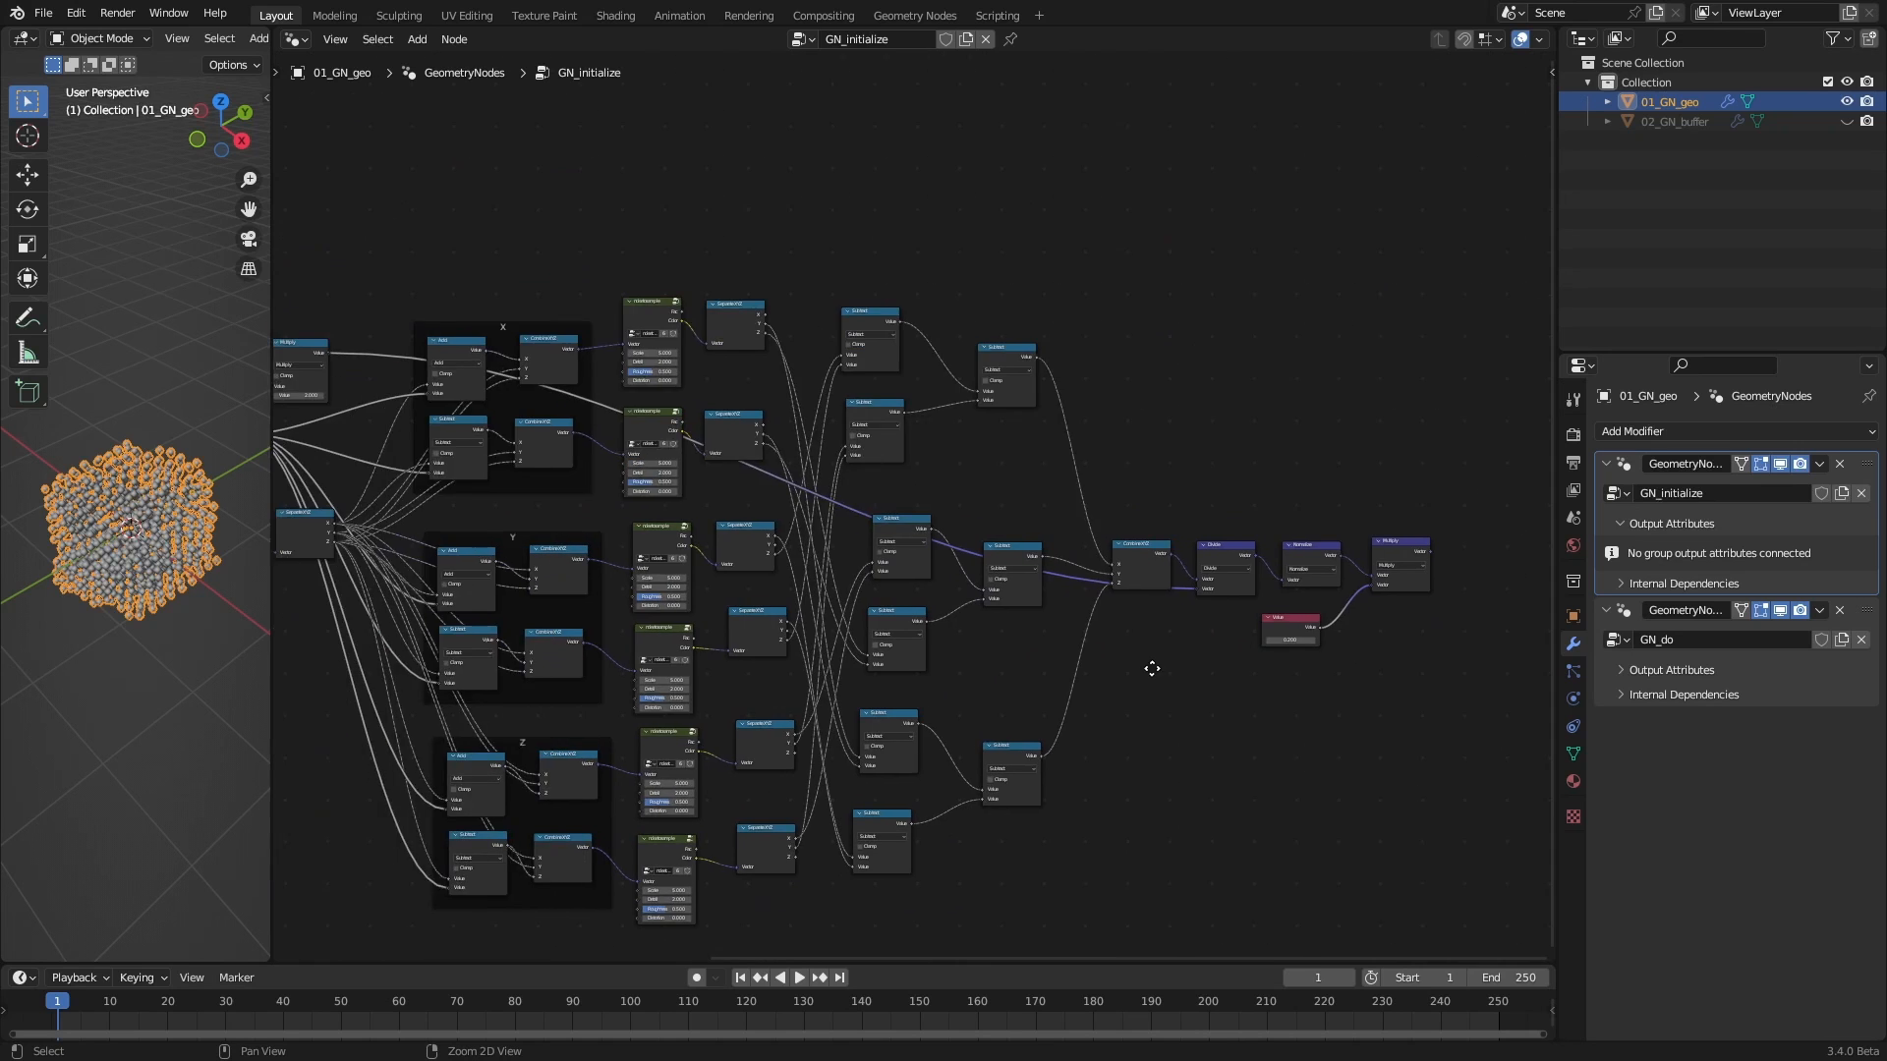
{"action": "middle_click_drag", "start_coordinate": [732, 575], "coordinate": [958, 619]}
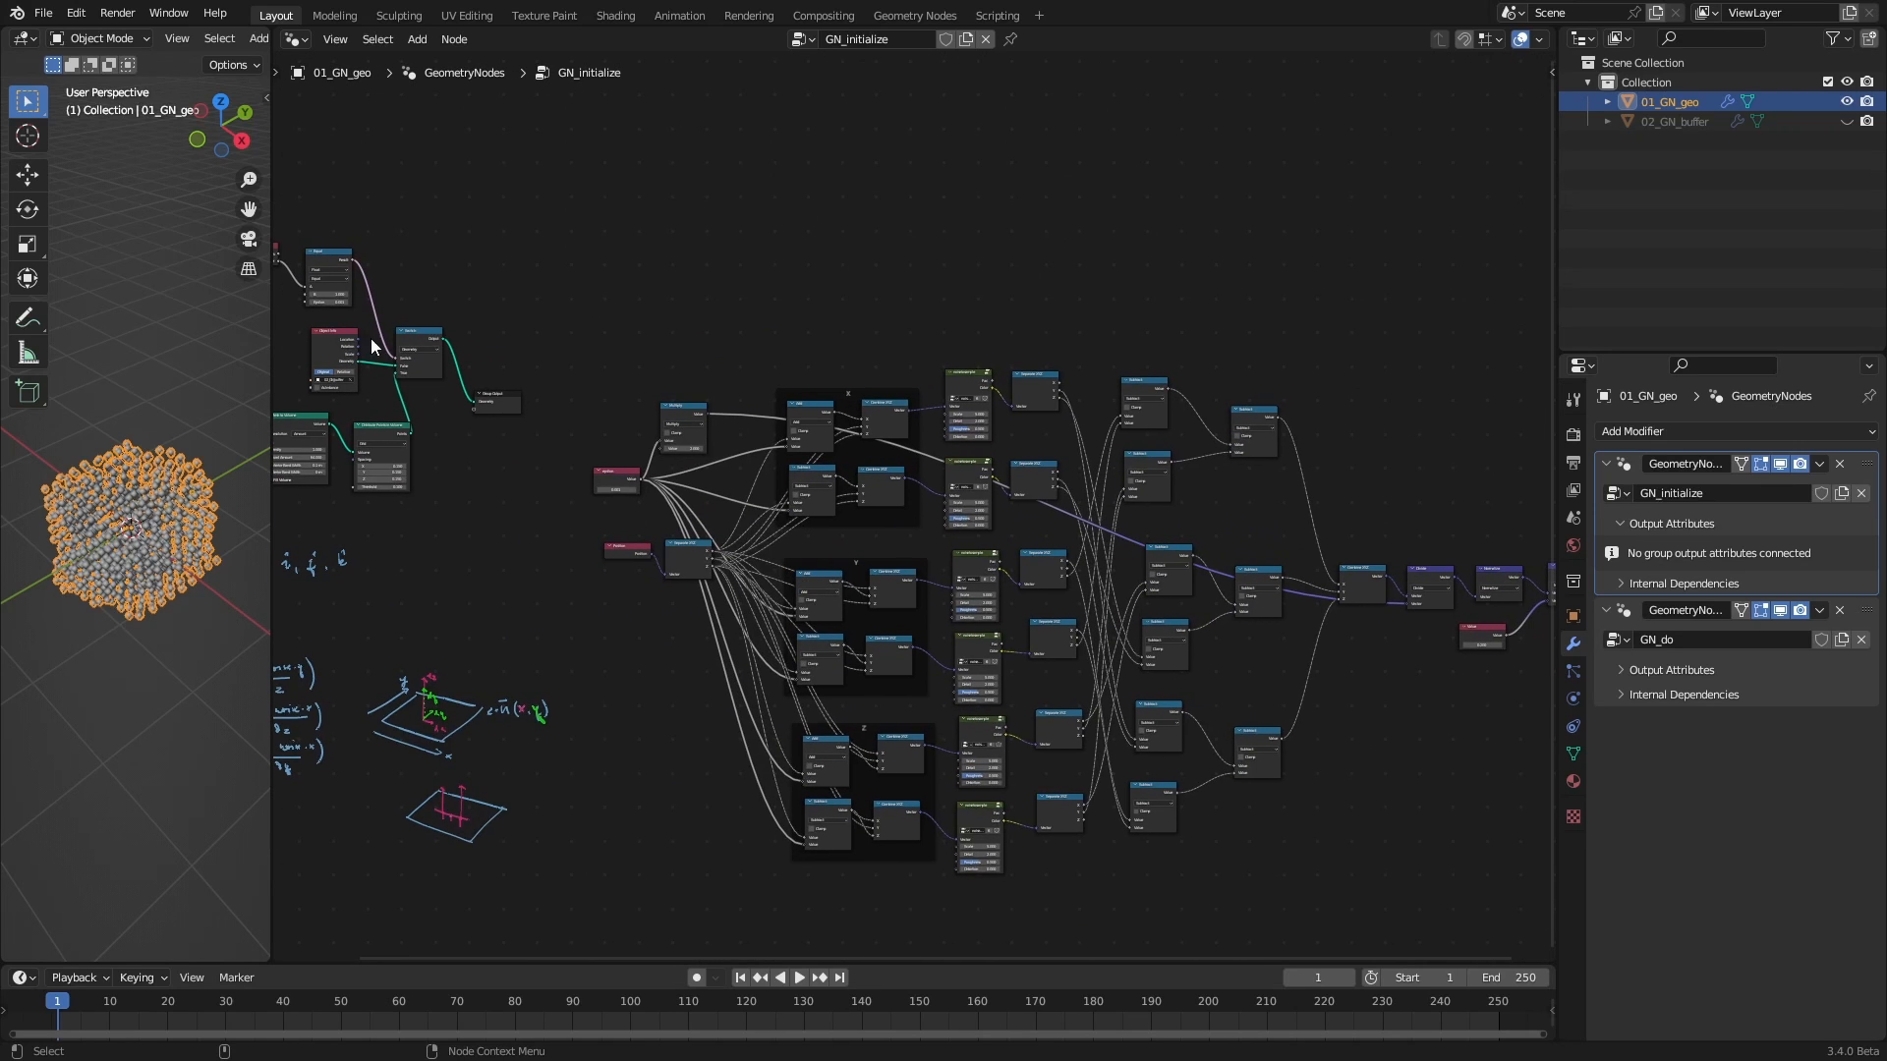
{"action": "left_click_drag", "start_coordinate": [584, 329], "coordinate": [1535, 890]}
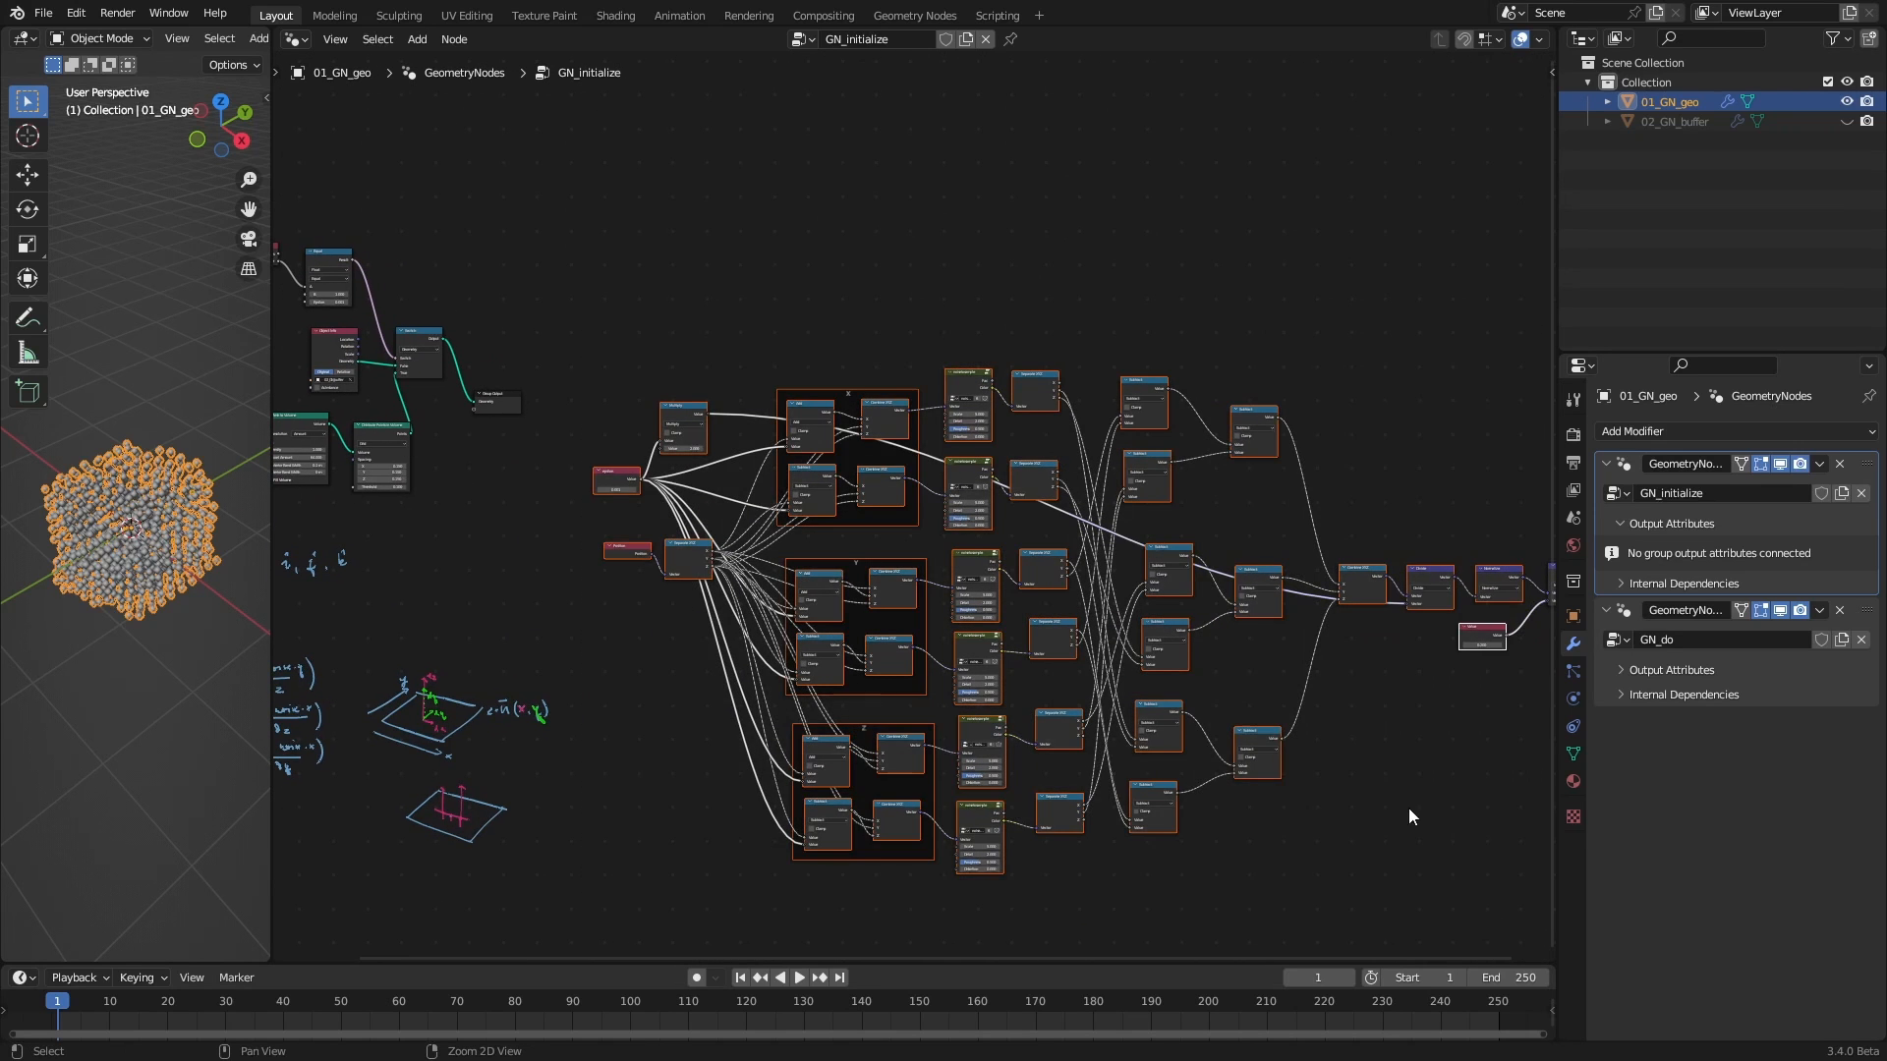
{"action": "middle_click_drag", "start_coordinate": [1407, 808], "coordinate": [1204, 811]}
{"action": "left_click_drag", "start_coordinate": [1227, 505], "coordinate": [1440, 703], "text": "shift"}
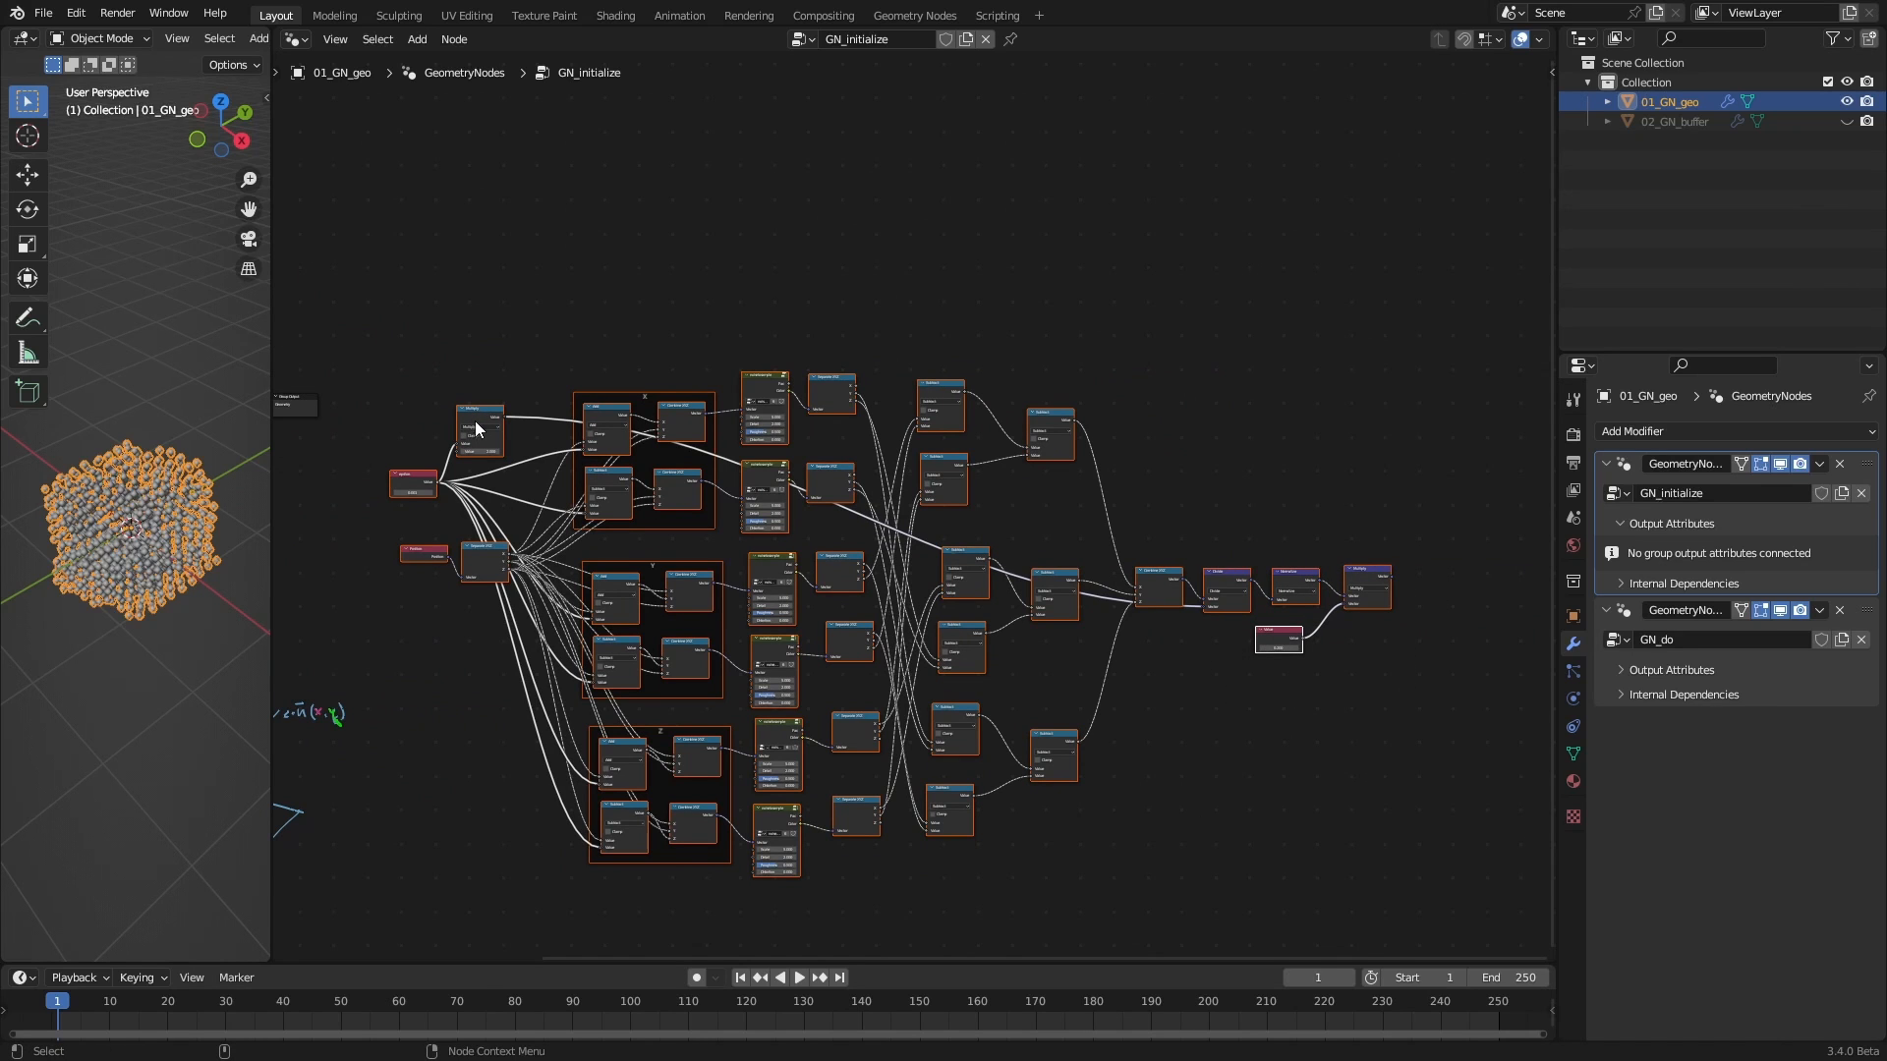
{"action": "left_click", "coordinate": [1708, 671]}
{"action": "key", "text": "ctrl+v"}
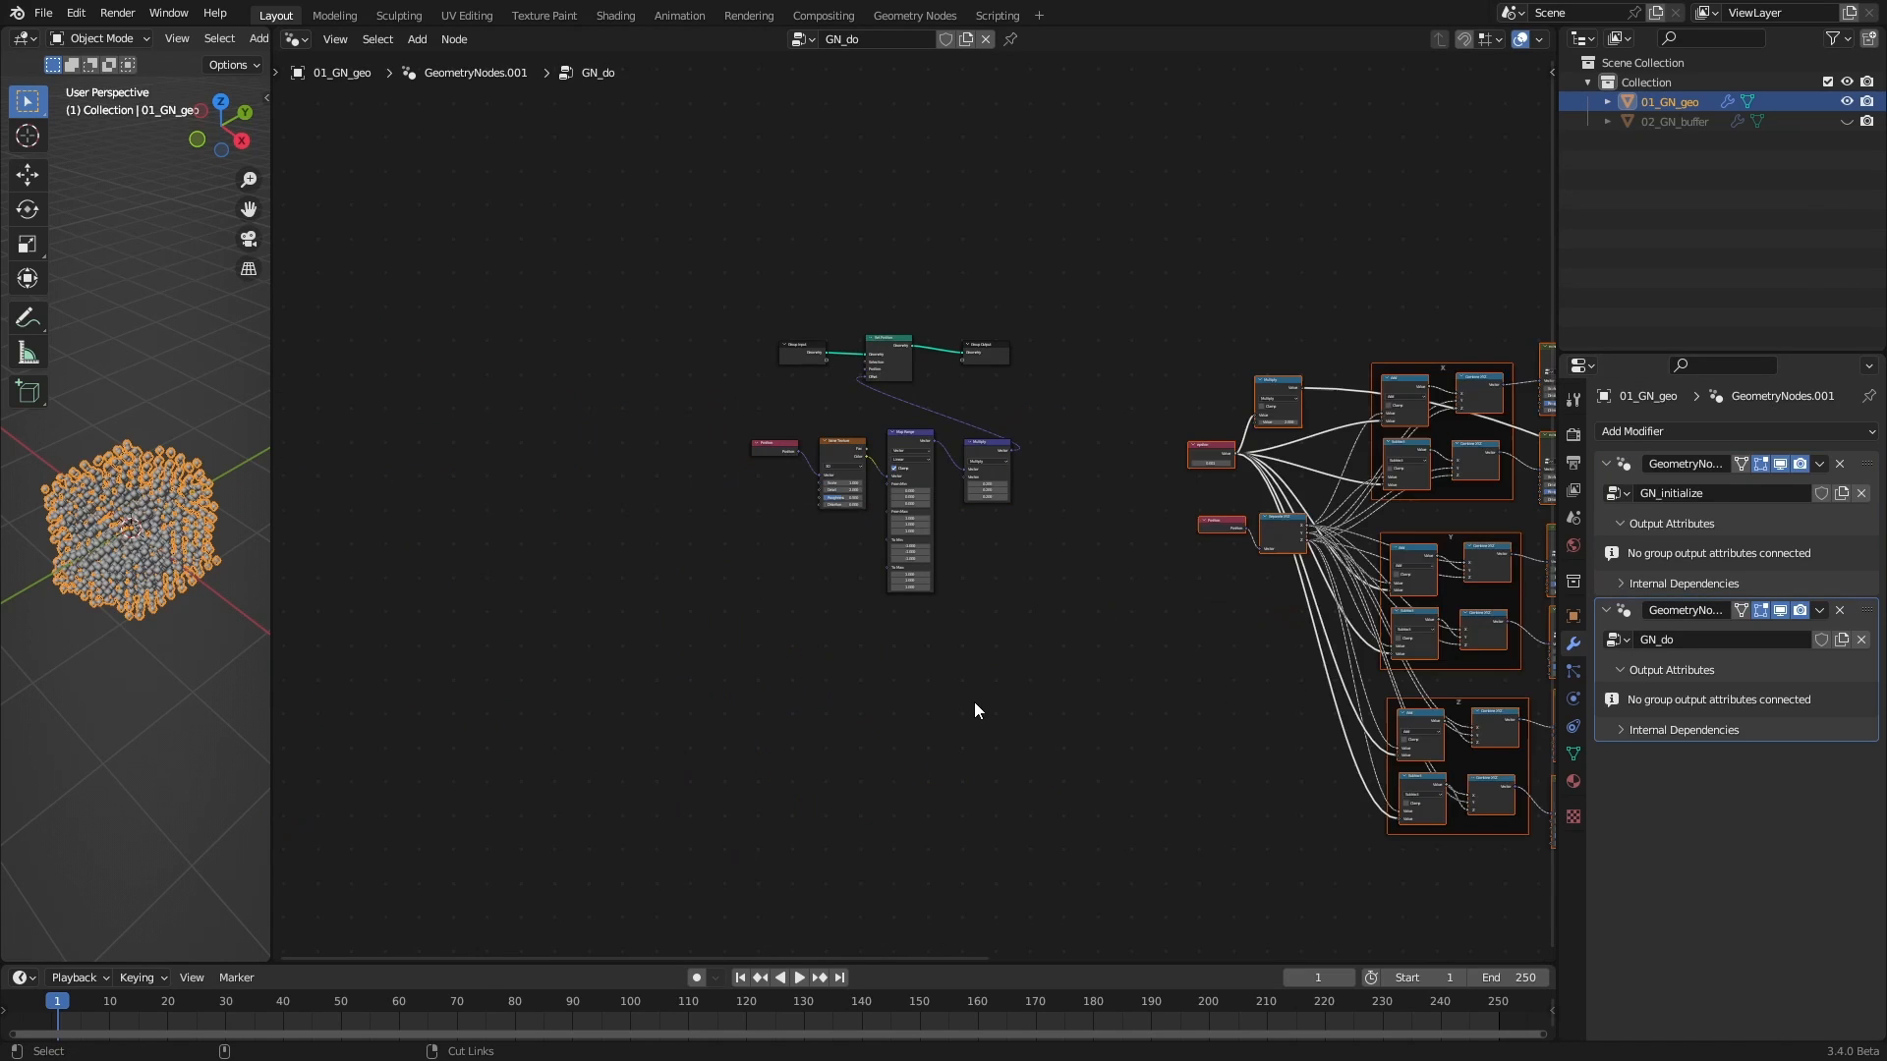
Cut the old Position, Noise Texture, Map Range and Multiply chain off Set Position's Offset and park it above the Set Position row
{"action": "middle_click_drag", "start_coordinate": [1044, 670], "coordinate": [848, 542]}
{"action": "right_click_drag", "start_coordinate": [848, 543], "coordinate": [833, 501], "text": "alt"}
{"action": "middle_click_drag", "start_coordinate": [833, 501], "coordinate": [923, 531], "text": "alt"}
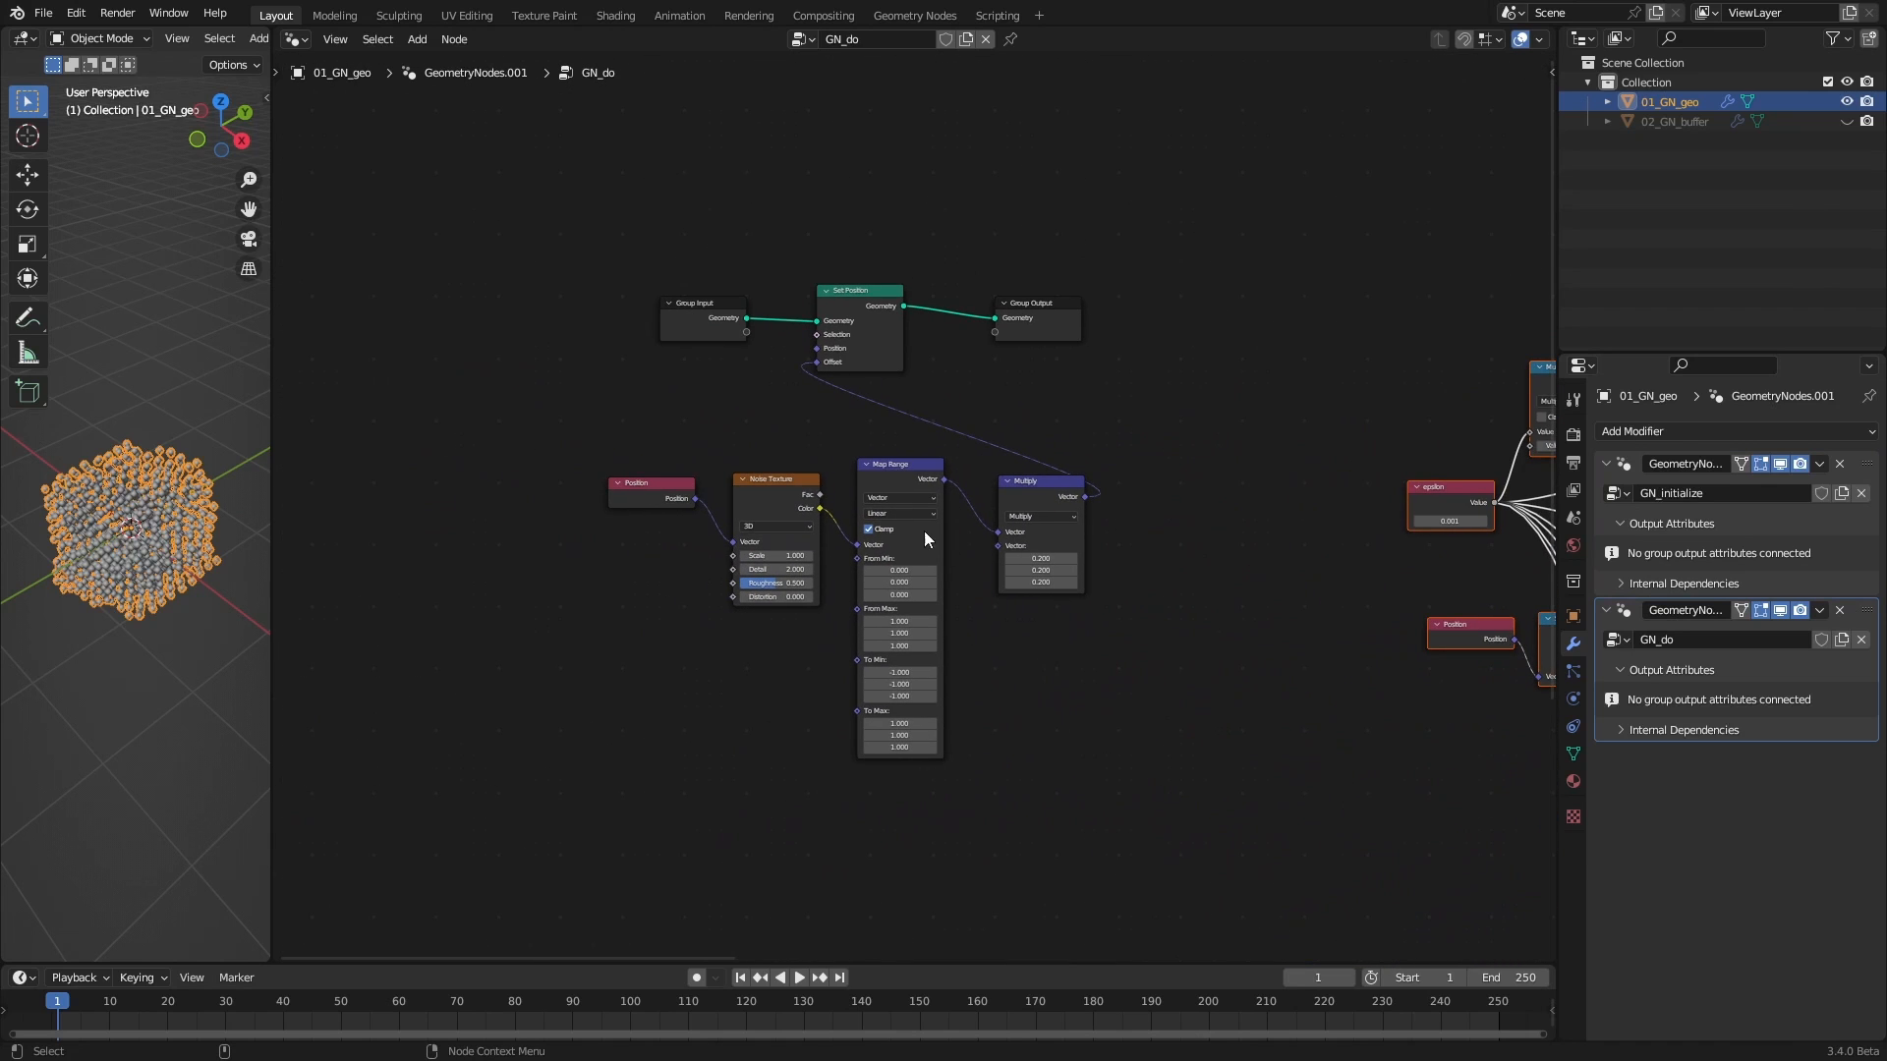
{"action": "left_click_drag", "start_coordinate": [610, 442], "coordinate": [1035, 491]}
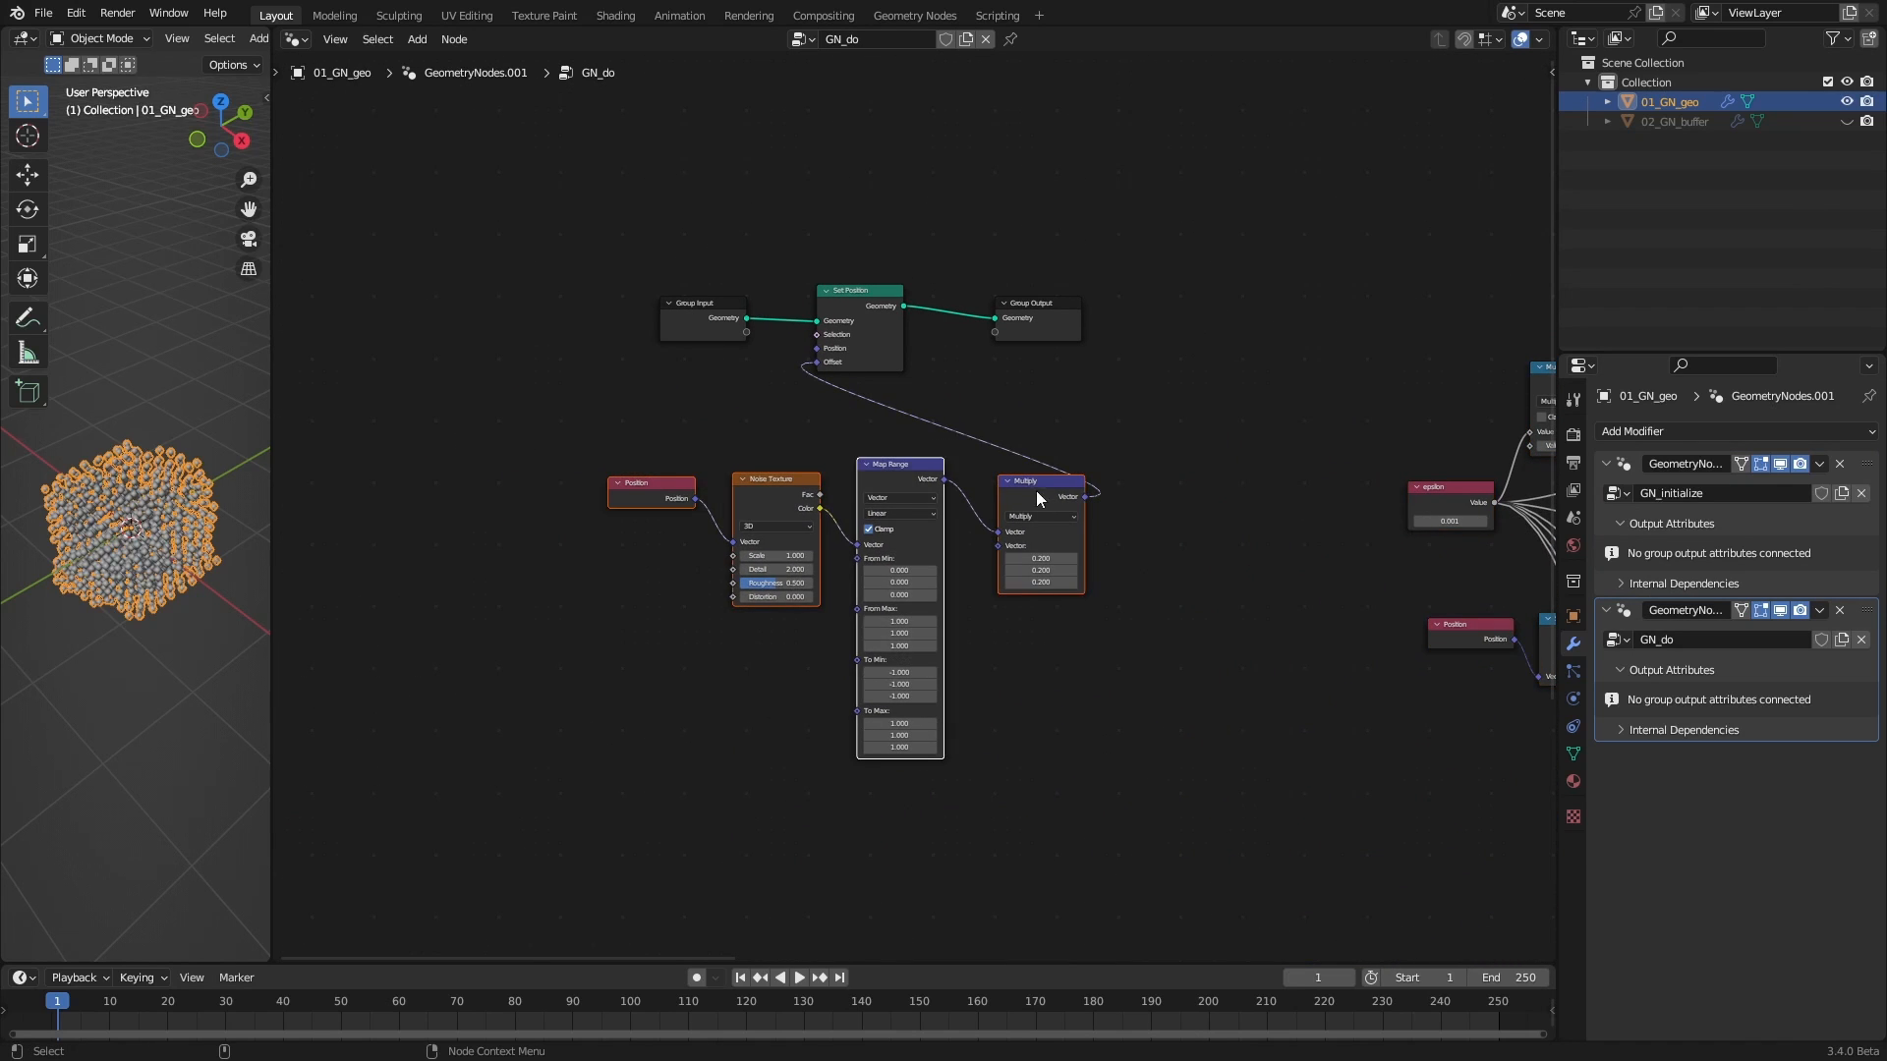
{"action": "key", "text": "g"}
{"action": "left_click", "coordinate": [747, 684]}
{"action": "right_click_drag", "start_coordinate": [771, 629], "coordinate": [860, 601], "text": "ctrl"}
{"action": "middle_click_drag", "start_coordinate": [1101, 533], "coordinate": [794, 619], "text": "alt"}
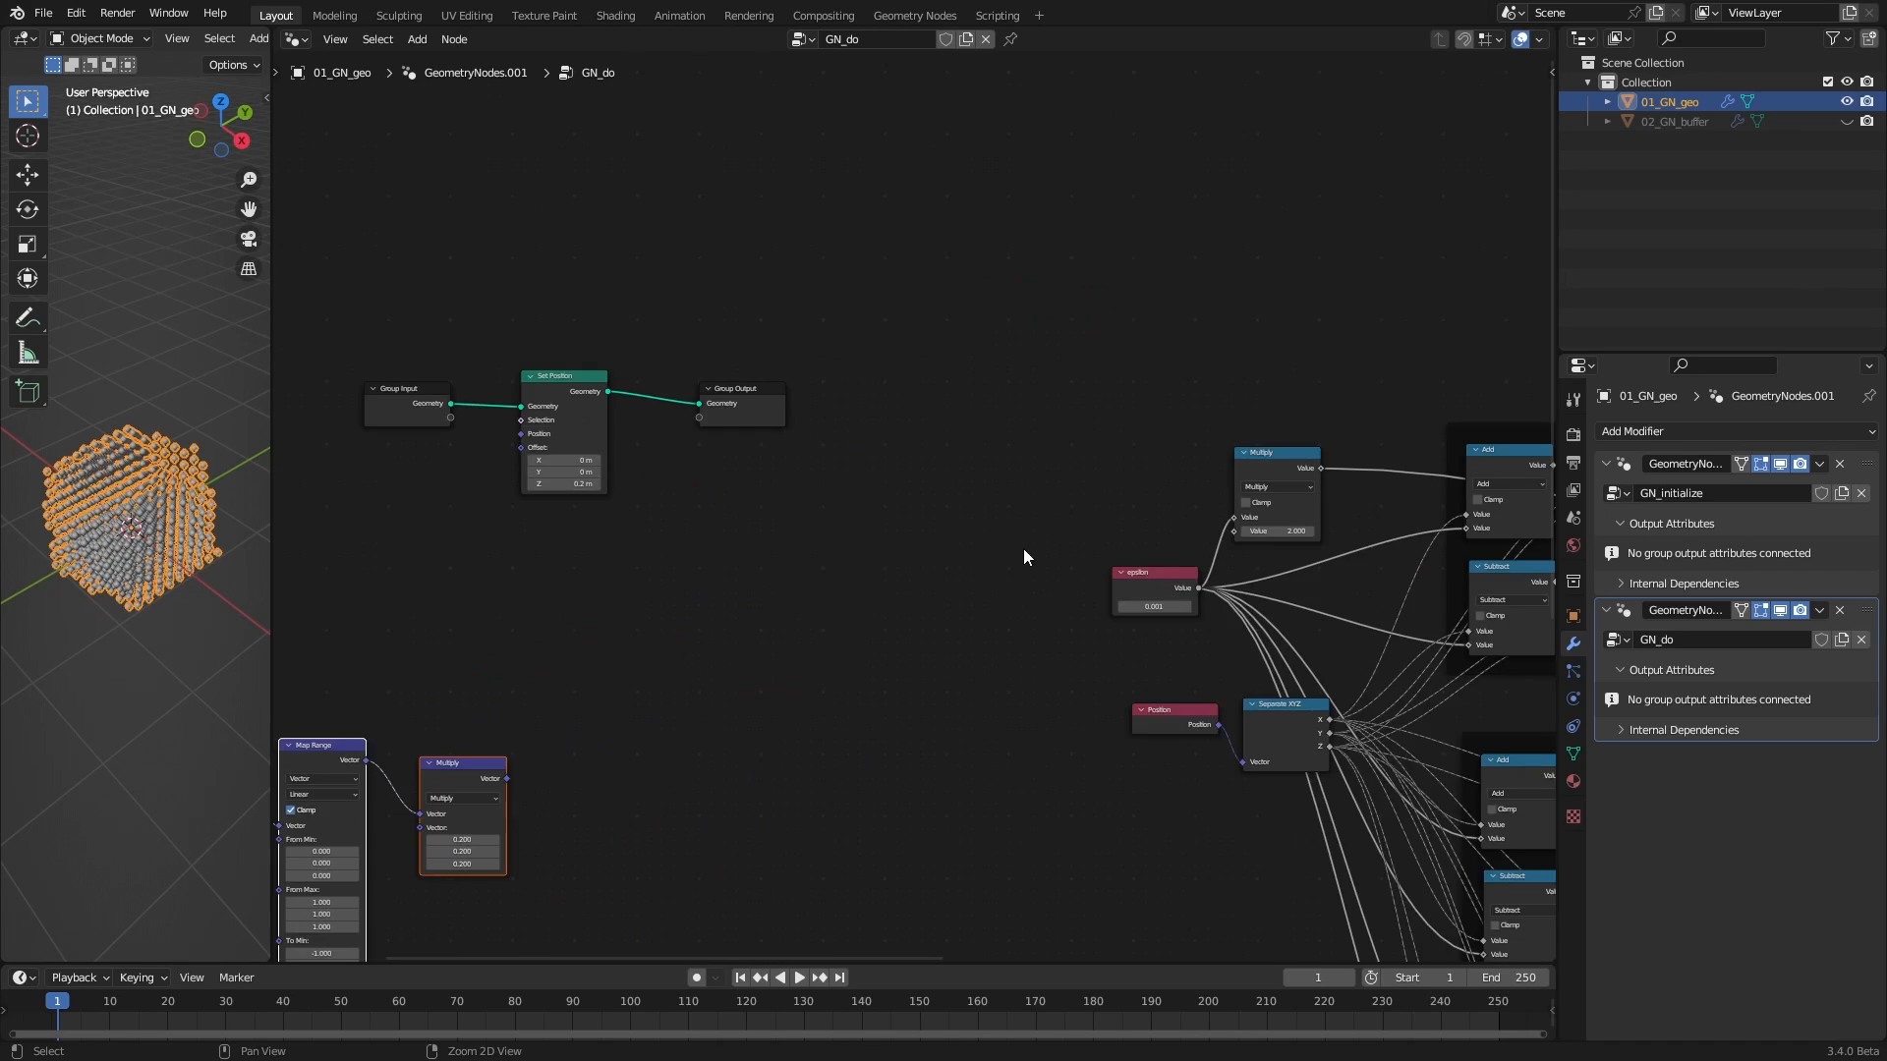
{"action": "right_click_drag", "start_coordinate": [1023, 548], "coordinate": [850, 676], "text": "alt"}
{"action": "scroll", "coordinate": [850, 675], "scroll_direction": "down", "scroll_amount": 2}
{"action": "left_click_drag", "start_coordinate": [546, 615], "coordinate": [623, 267]}
Move the whole pasted curl network so its final Multiply node sits just below Set Position
{"action": "middle_click_drag", "start_coordinate": [1155, 479], "coordinate": [762, 455], "text": "alt"}
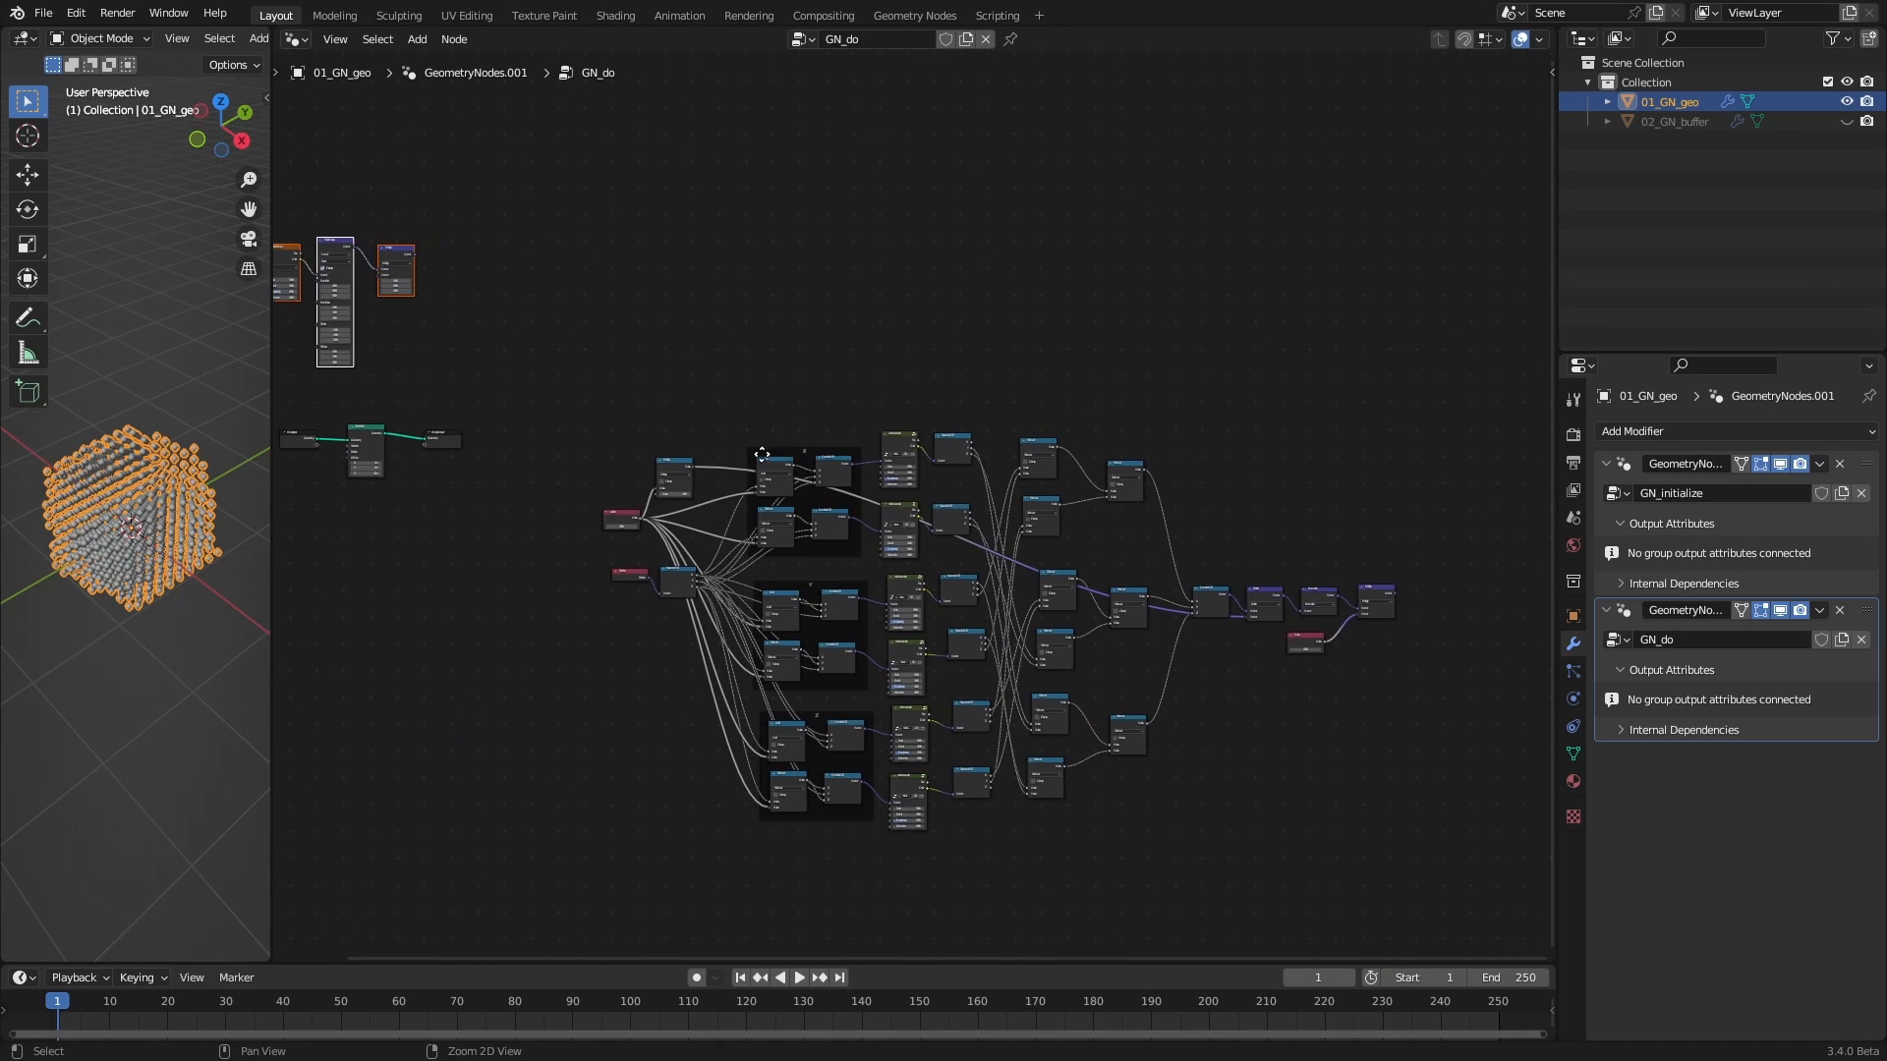
{"action": "left_click_drag", "start_coordinate": [609, 404], "coordinate": [1444, 849]}
{"action": "left_click_drag", "start_coordinate": [1360, 599], "coordinate": [721, 696]}
{"action": "middle_click_drag", "start_coordinate": [733, 689], "coordinate": [1370, 650], "text": "alt"}
{"action": "left_click_drag", "start_coordinate": [1370, 650], "coordinate": [1008, 486]}
{"action": "left_click", "coordinate": [1000, 446]}
Connect the curl network's final Multiply output to the Offset input of Set Position
{"action": "middle_click_drag", "start_coordinate": [999, 442], "coordinate": [1183, 634], "text": "alt"}
{"action": "scroll", "coordinate": [1183, 634], "scroll_direction": "up", "scroll_amount": 4}
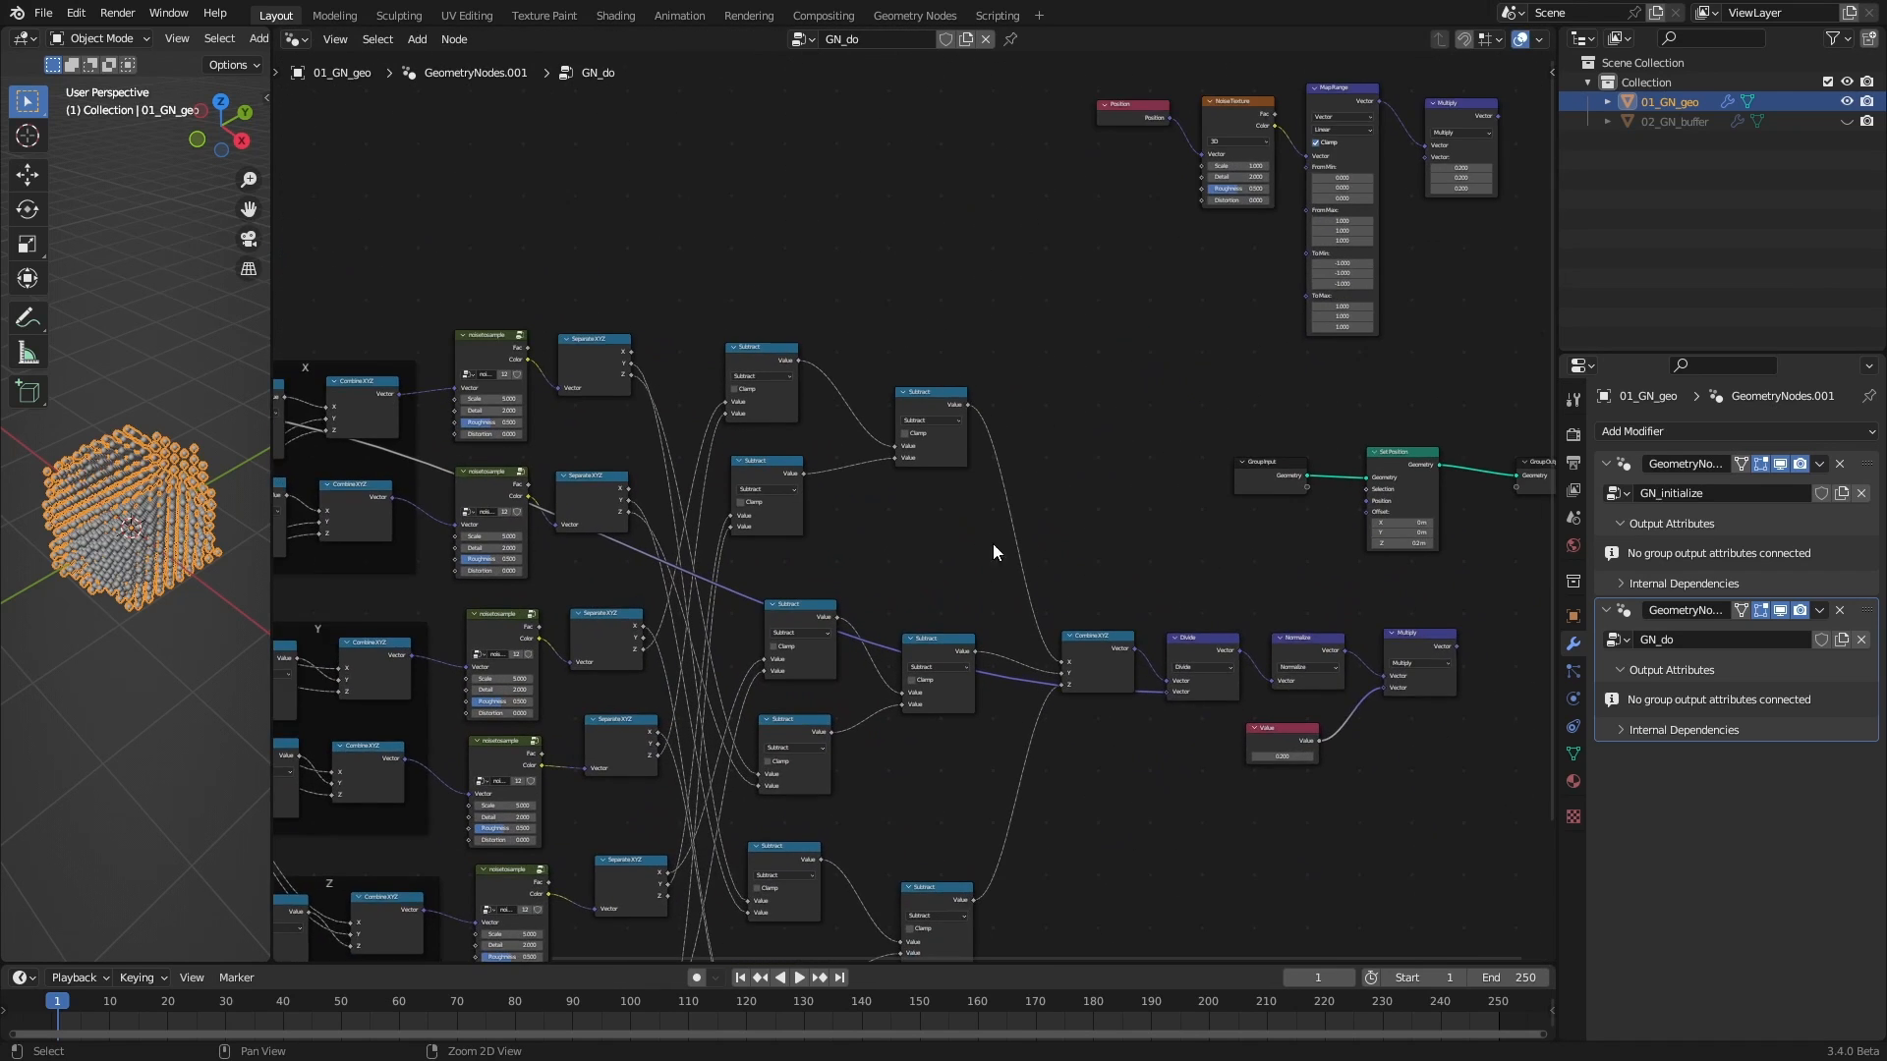
{"action": "scroll", "coordinate": [1059, 610], "scroll_direction": "up", "scroll_amount": 3}
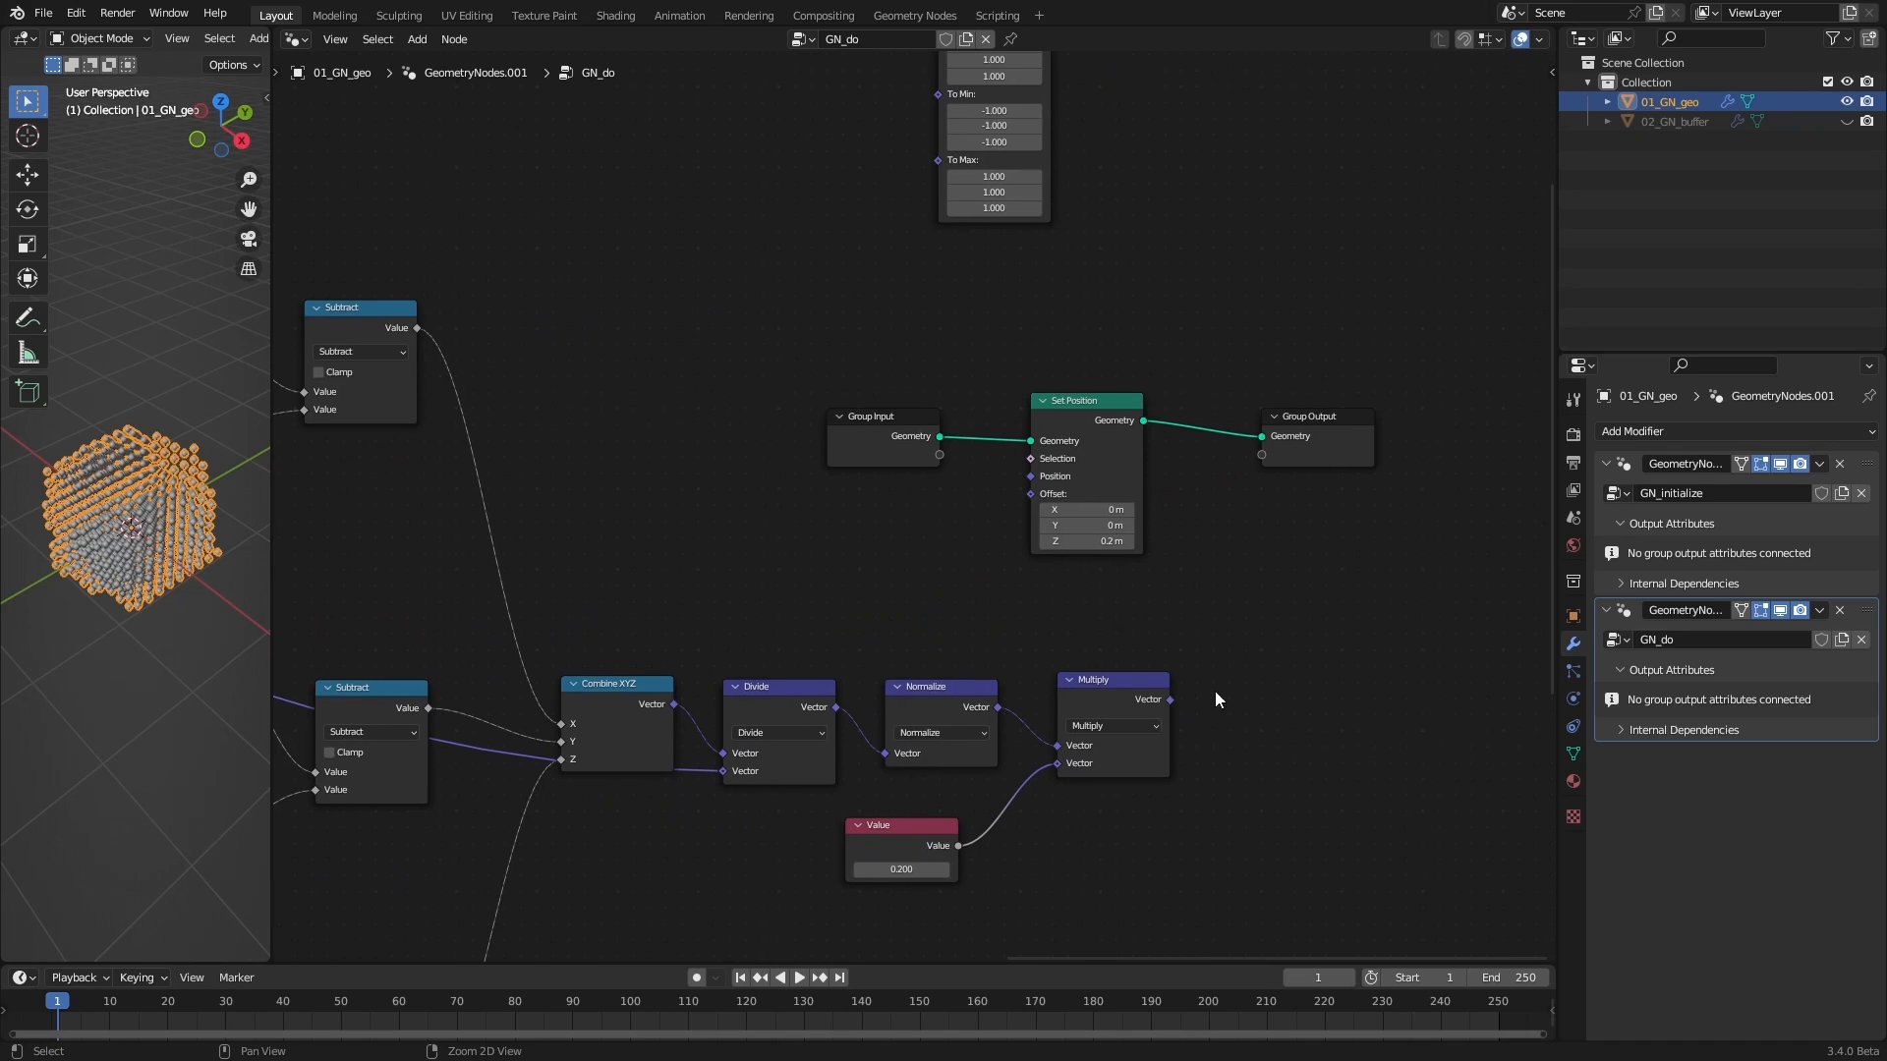
{"action": "left_click_drag", "start_coordinate": [1169, 699], "coordinate": [1030, 494]}
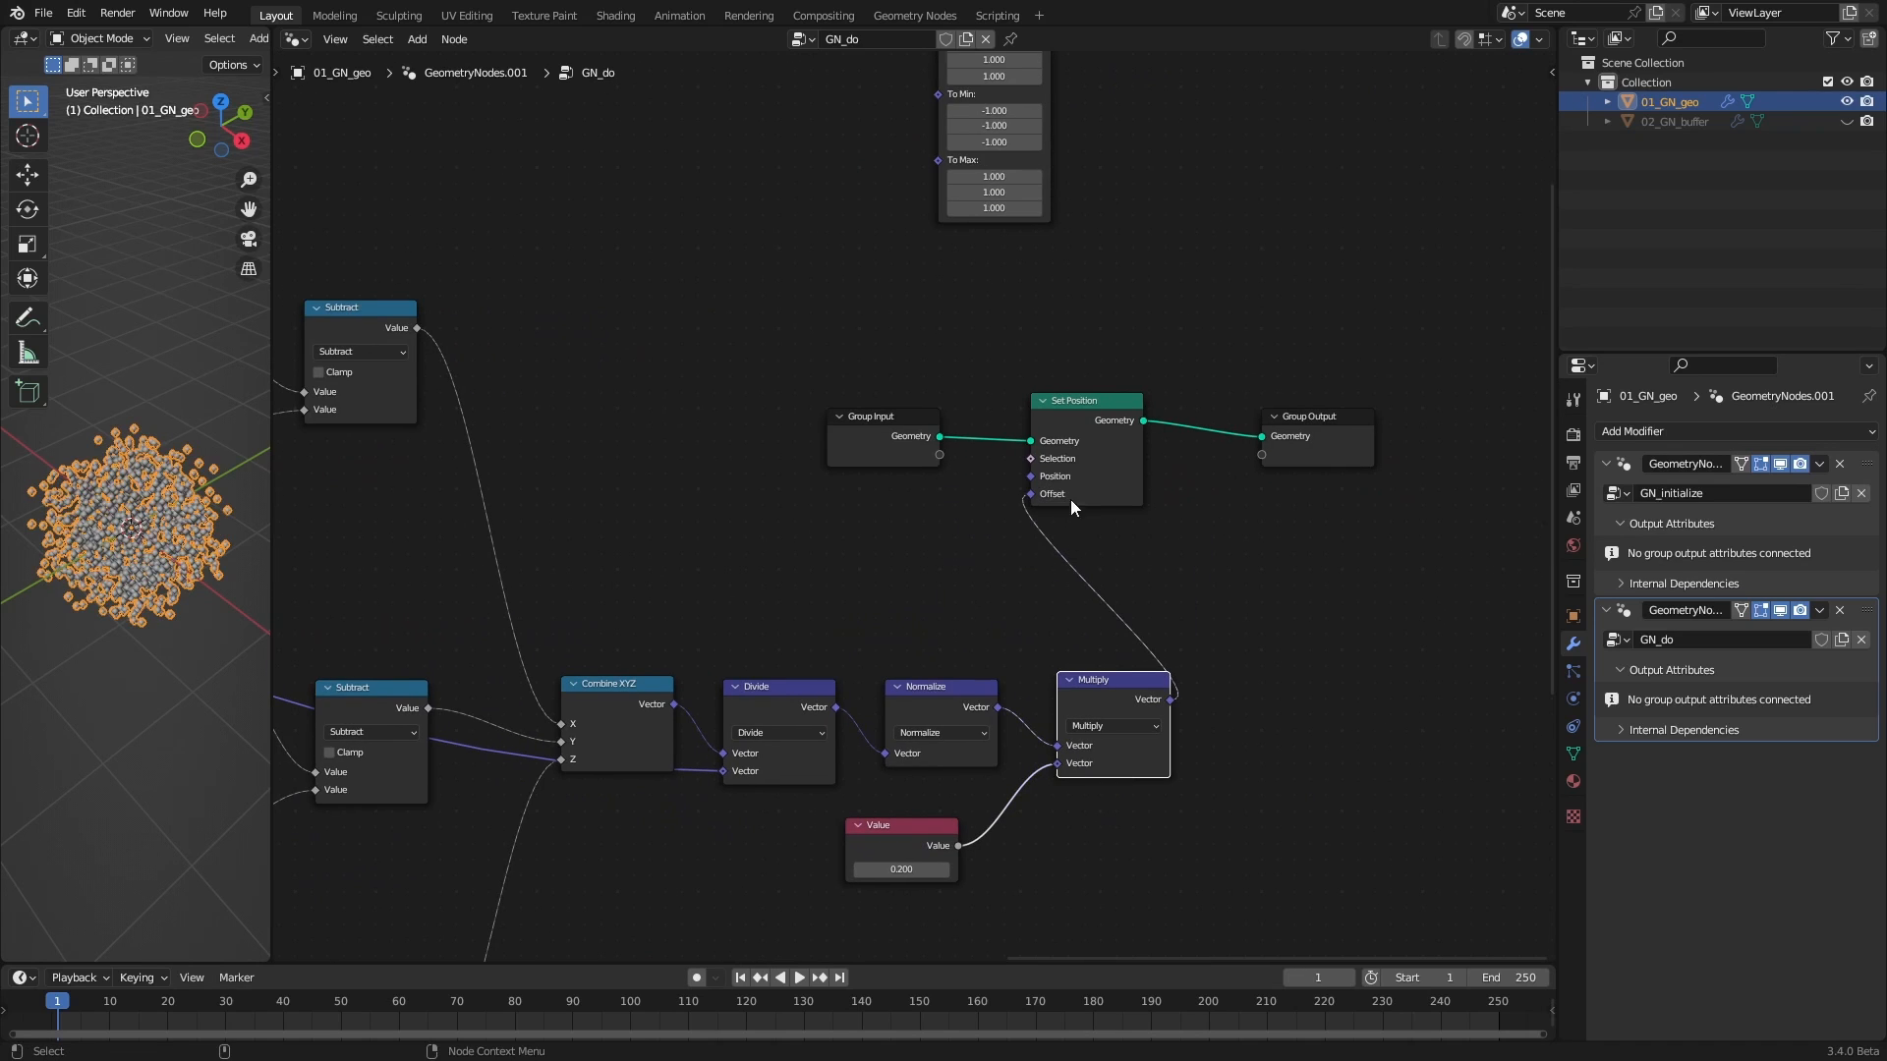
{"action": "left_click", "coordinate": [770, 565]}
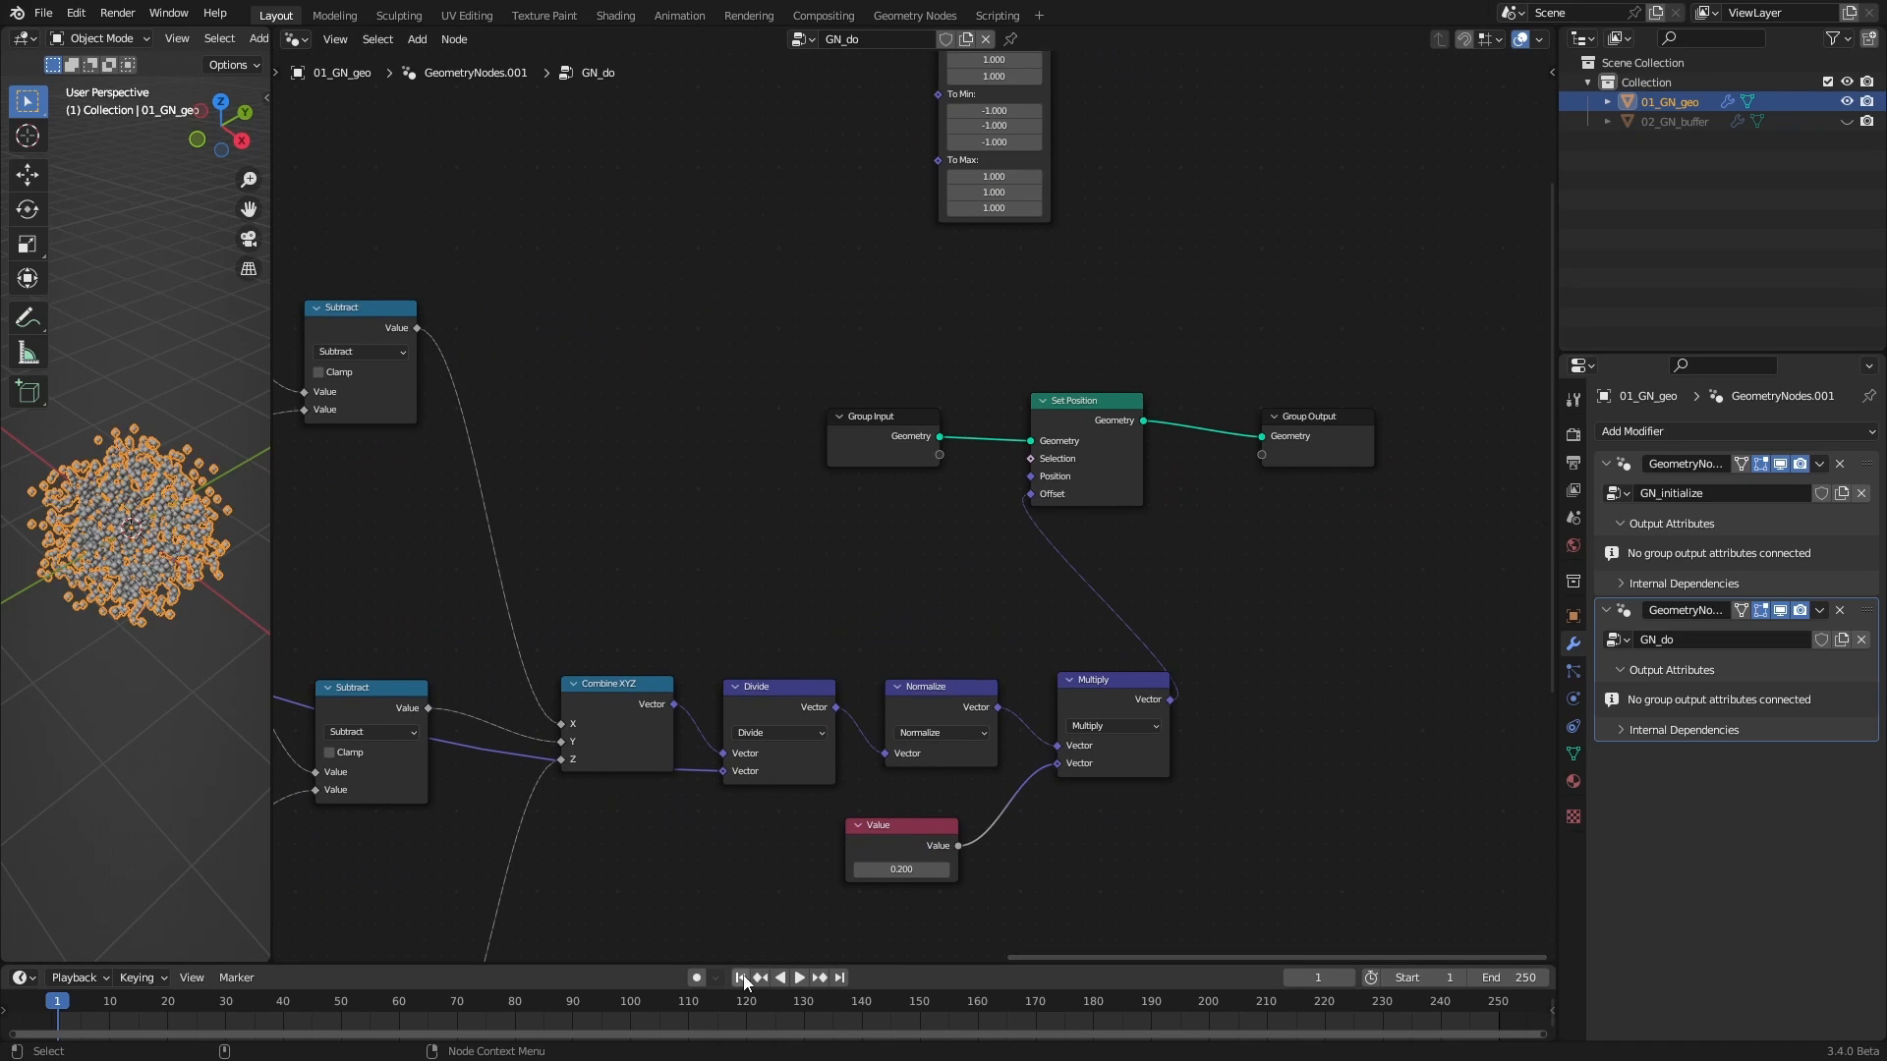
Play the curl-driven point simulation briefly and rewind to the first frame
{"action": "left_click", "coordinate": [799, 976]}
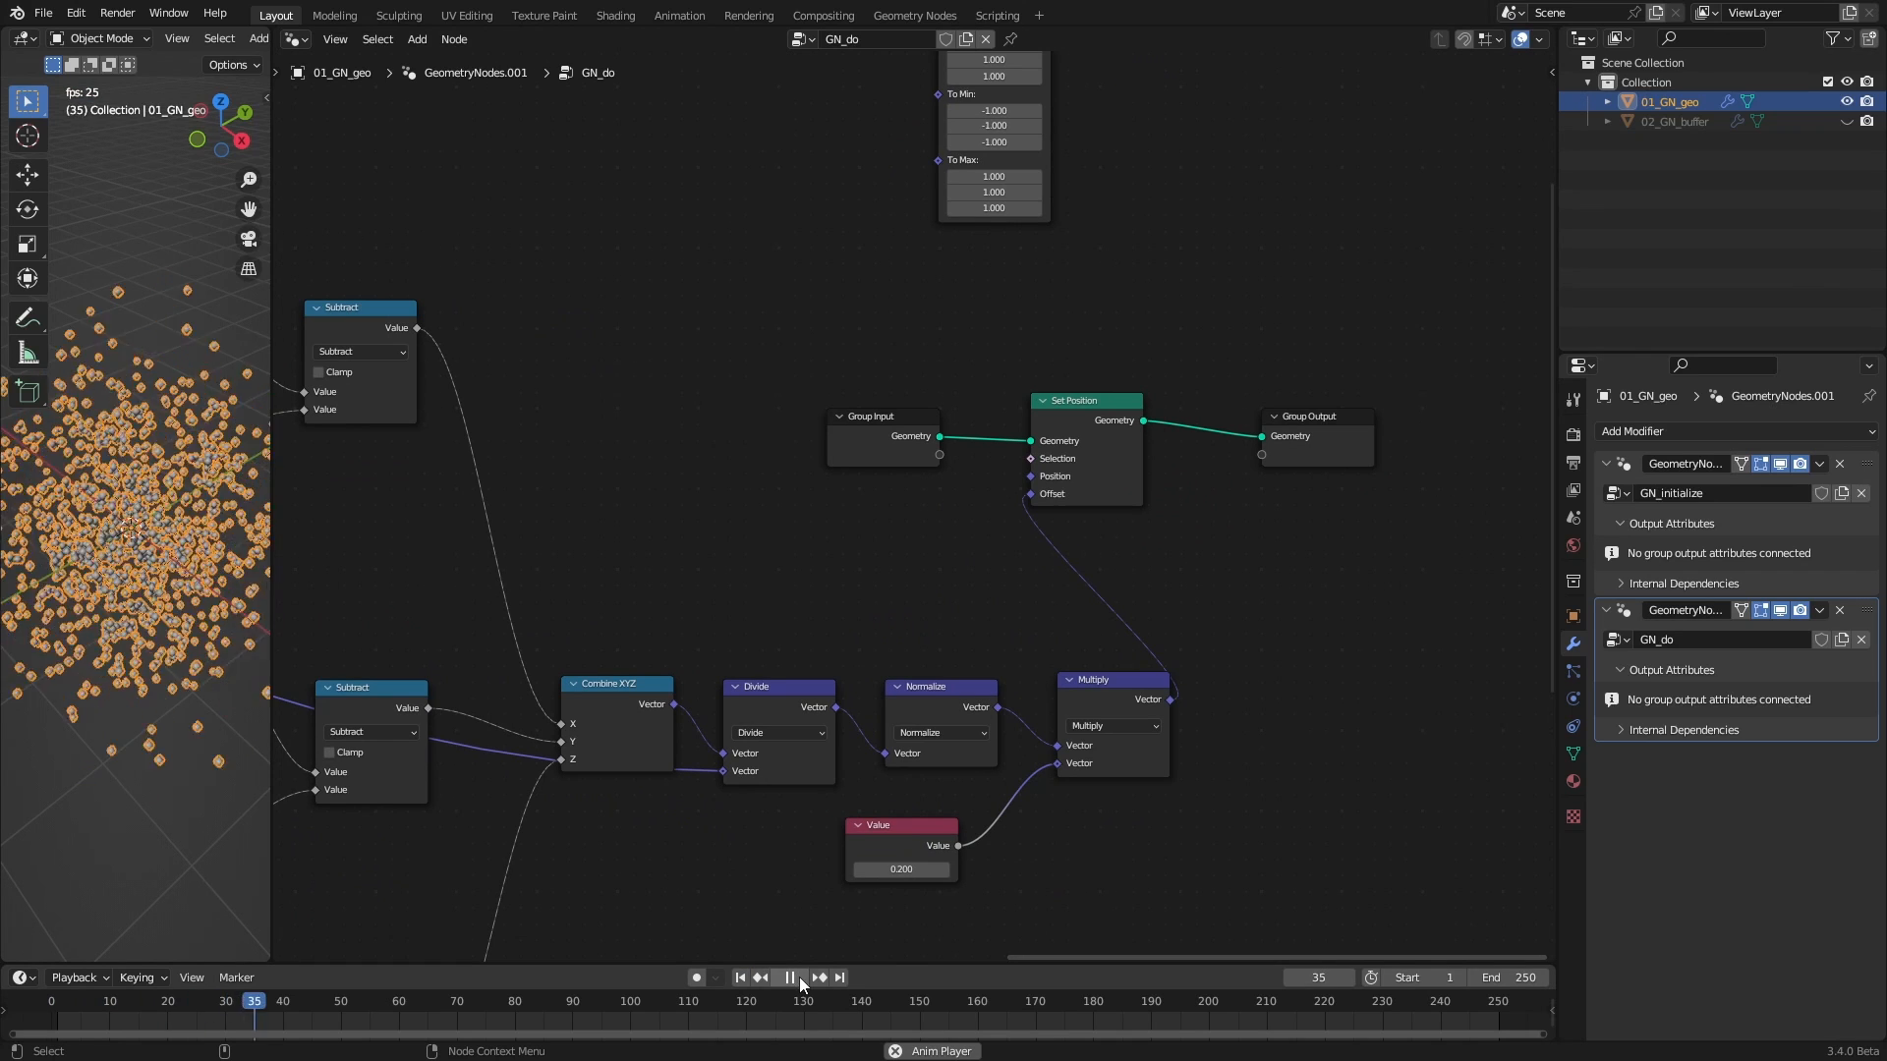
{"action": "left_click", "coordinate": [796, 977]}
{"action": "left_click", "coordinate": [740, 977]}
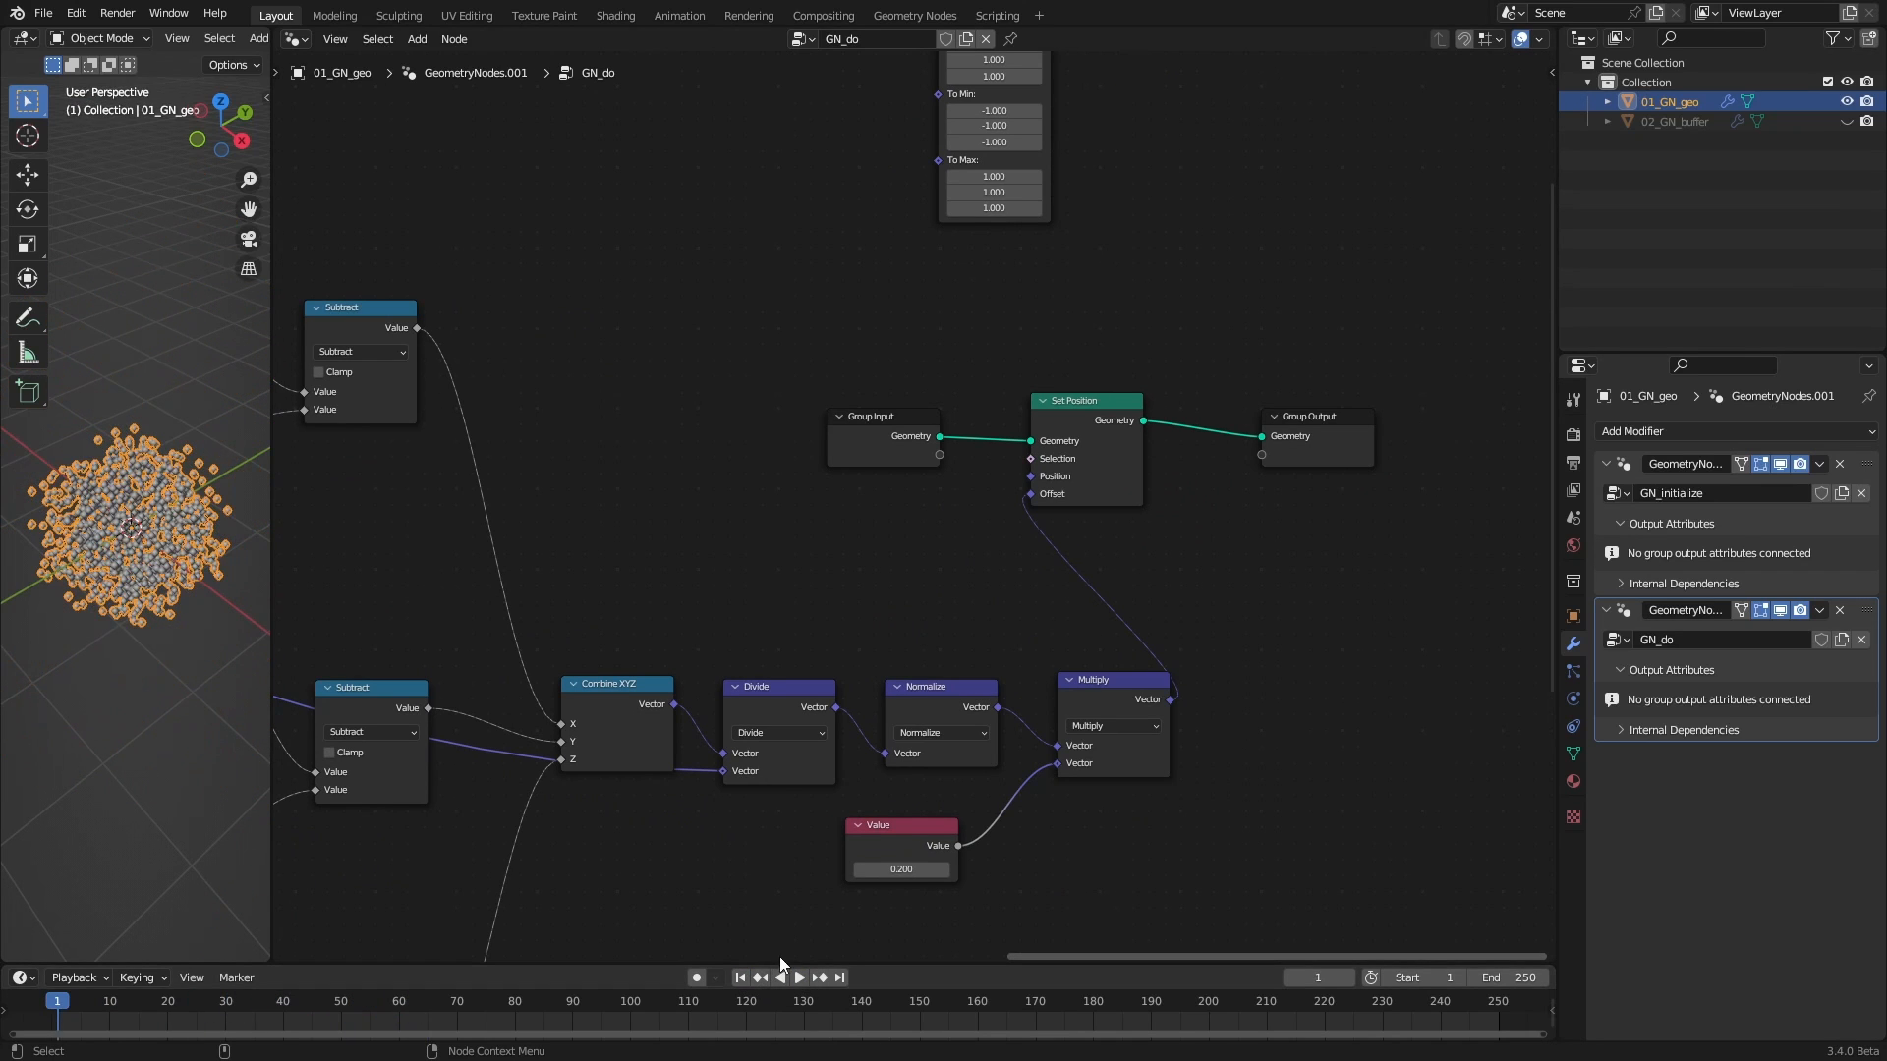
Set the Value node scaling the normalized curl to 0.02, test the simulation in playback and rewind it
{"action": "left_click", "coordinate": [921, 877]}
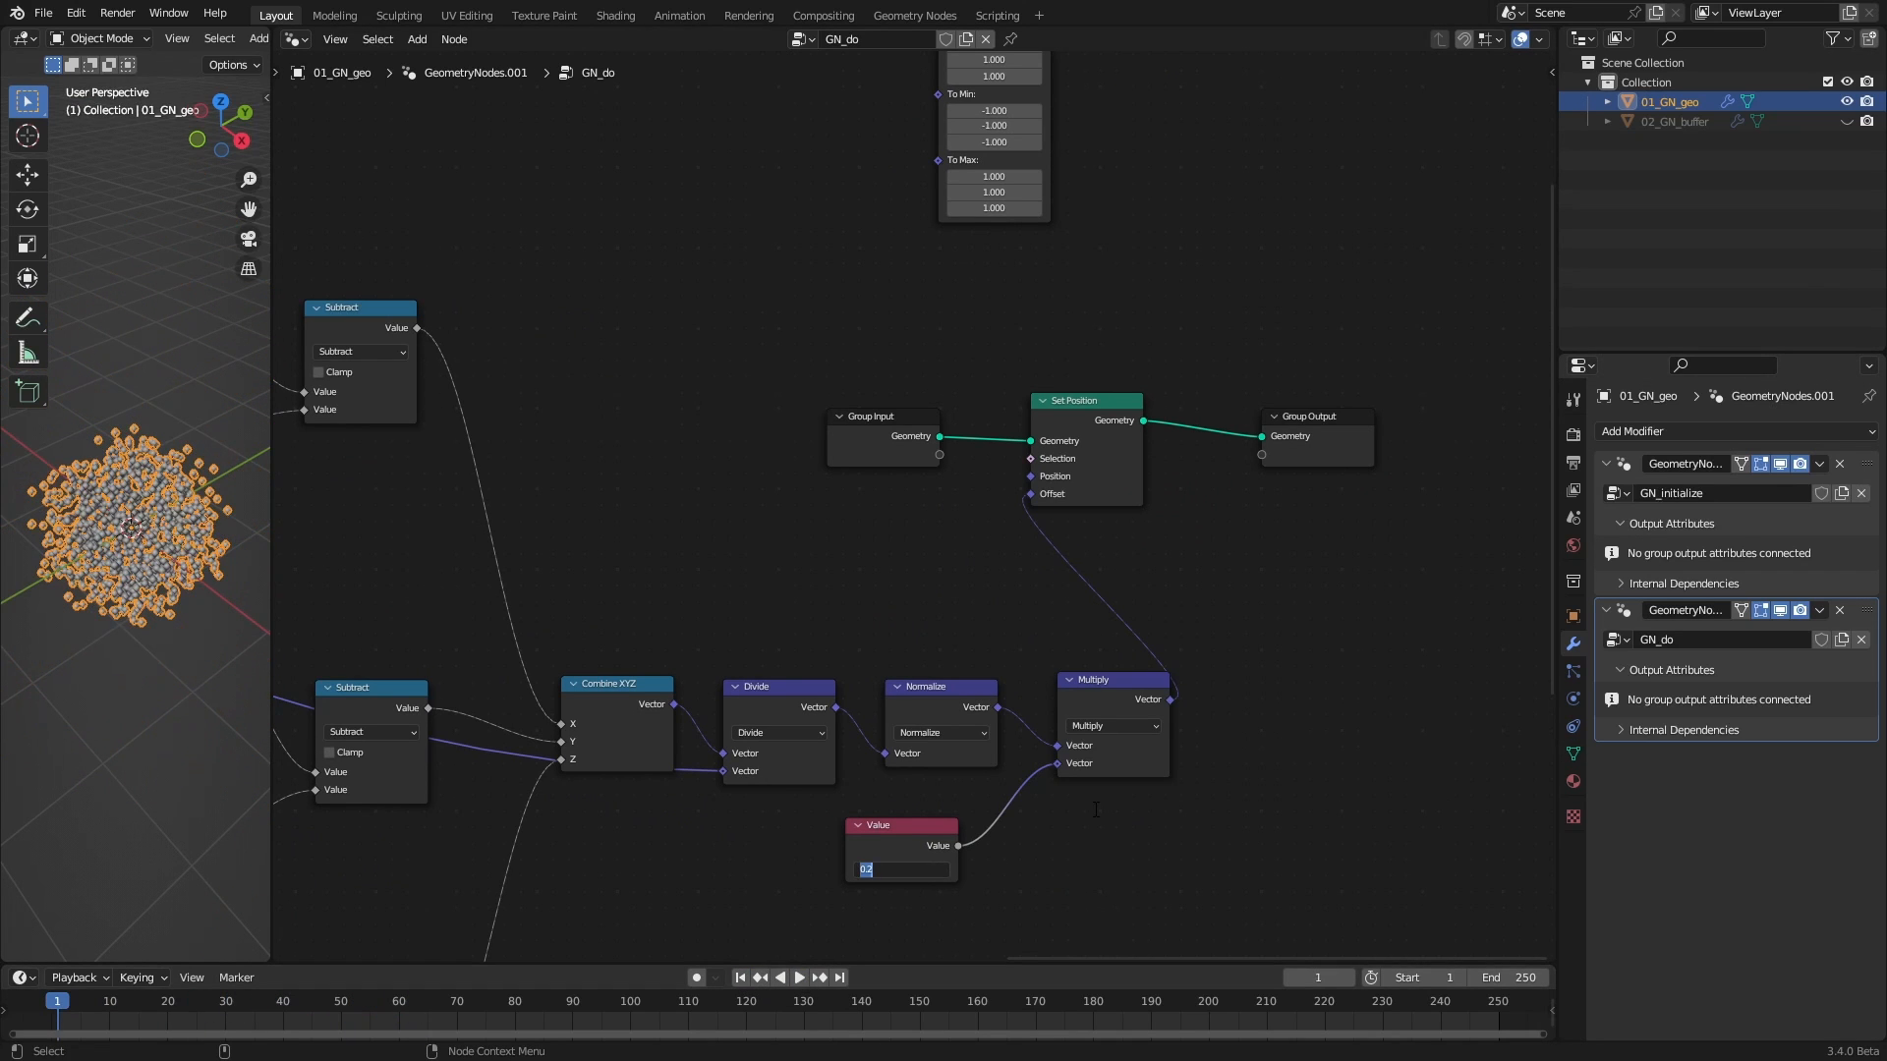
{"action": "type", "text": "0.02"}
{"action": "key", "text": "Return"}
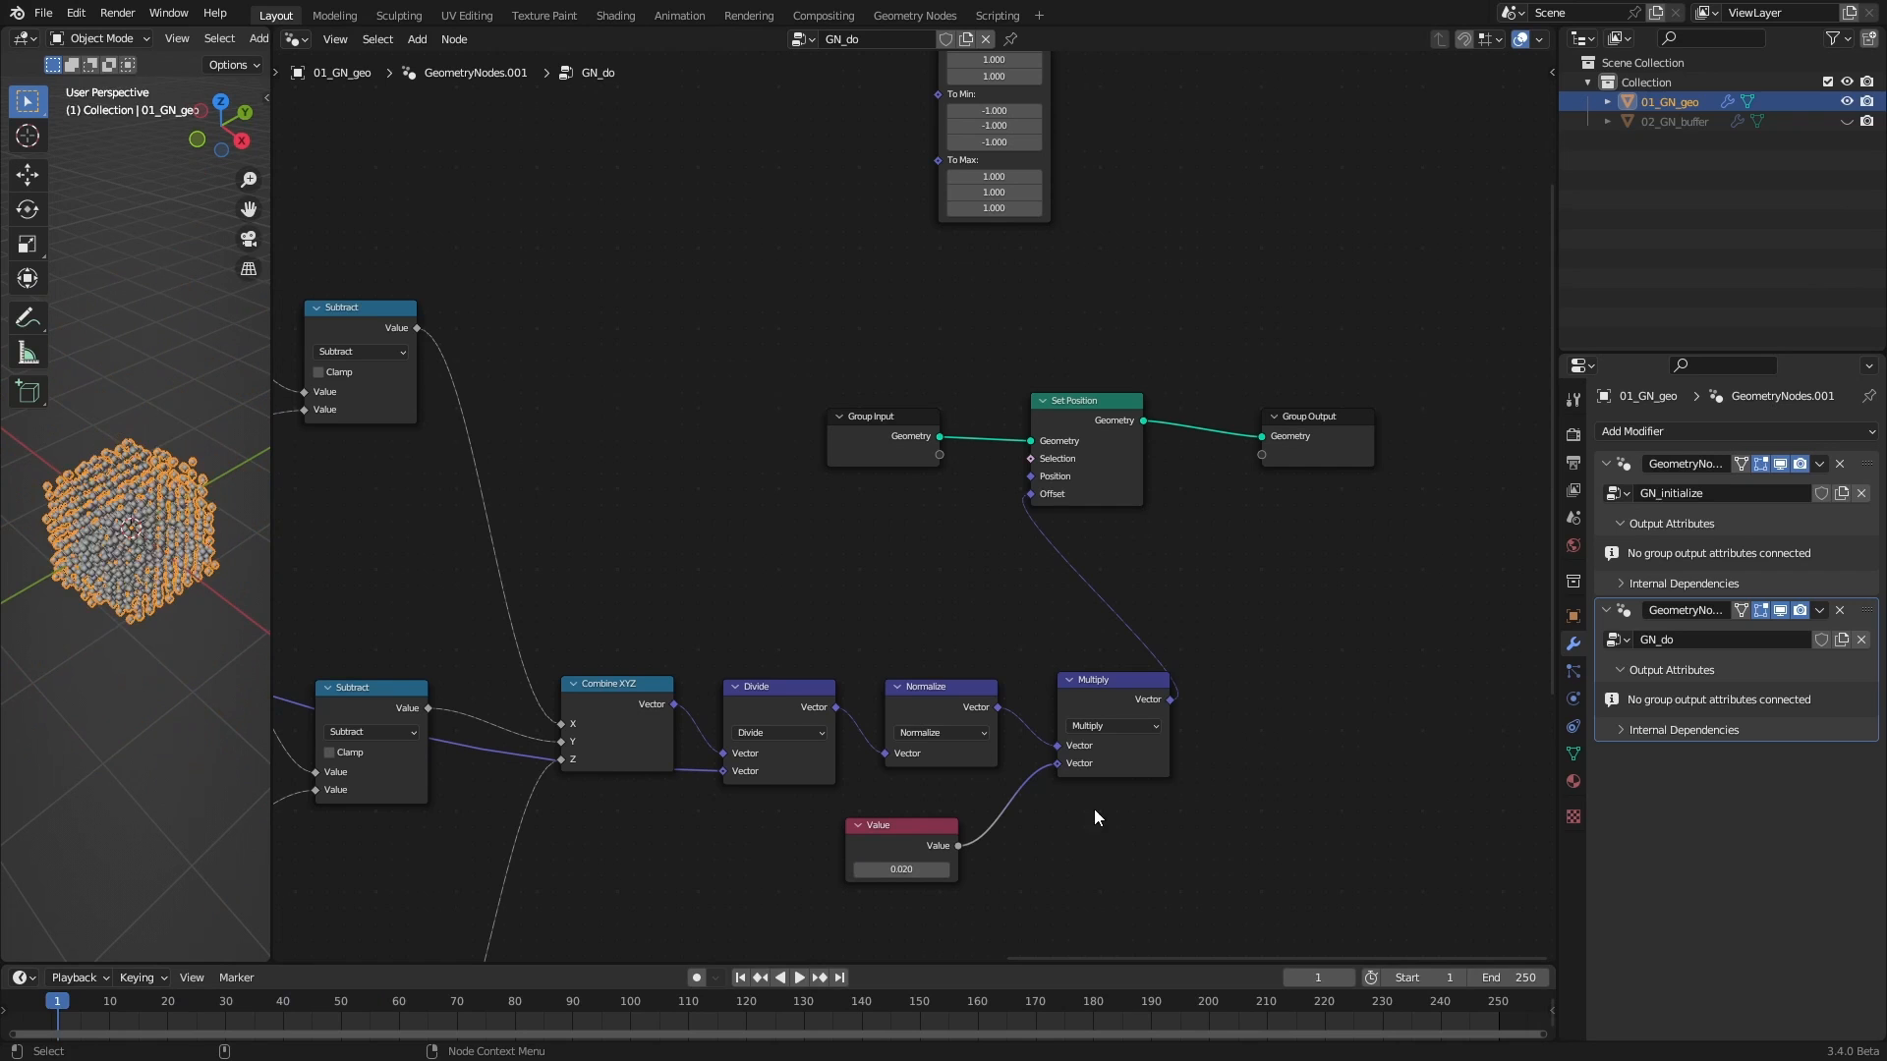
{"action": "left_click", "coordinate": [798, 977]}
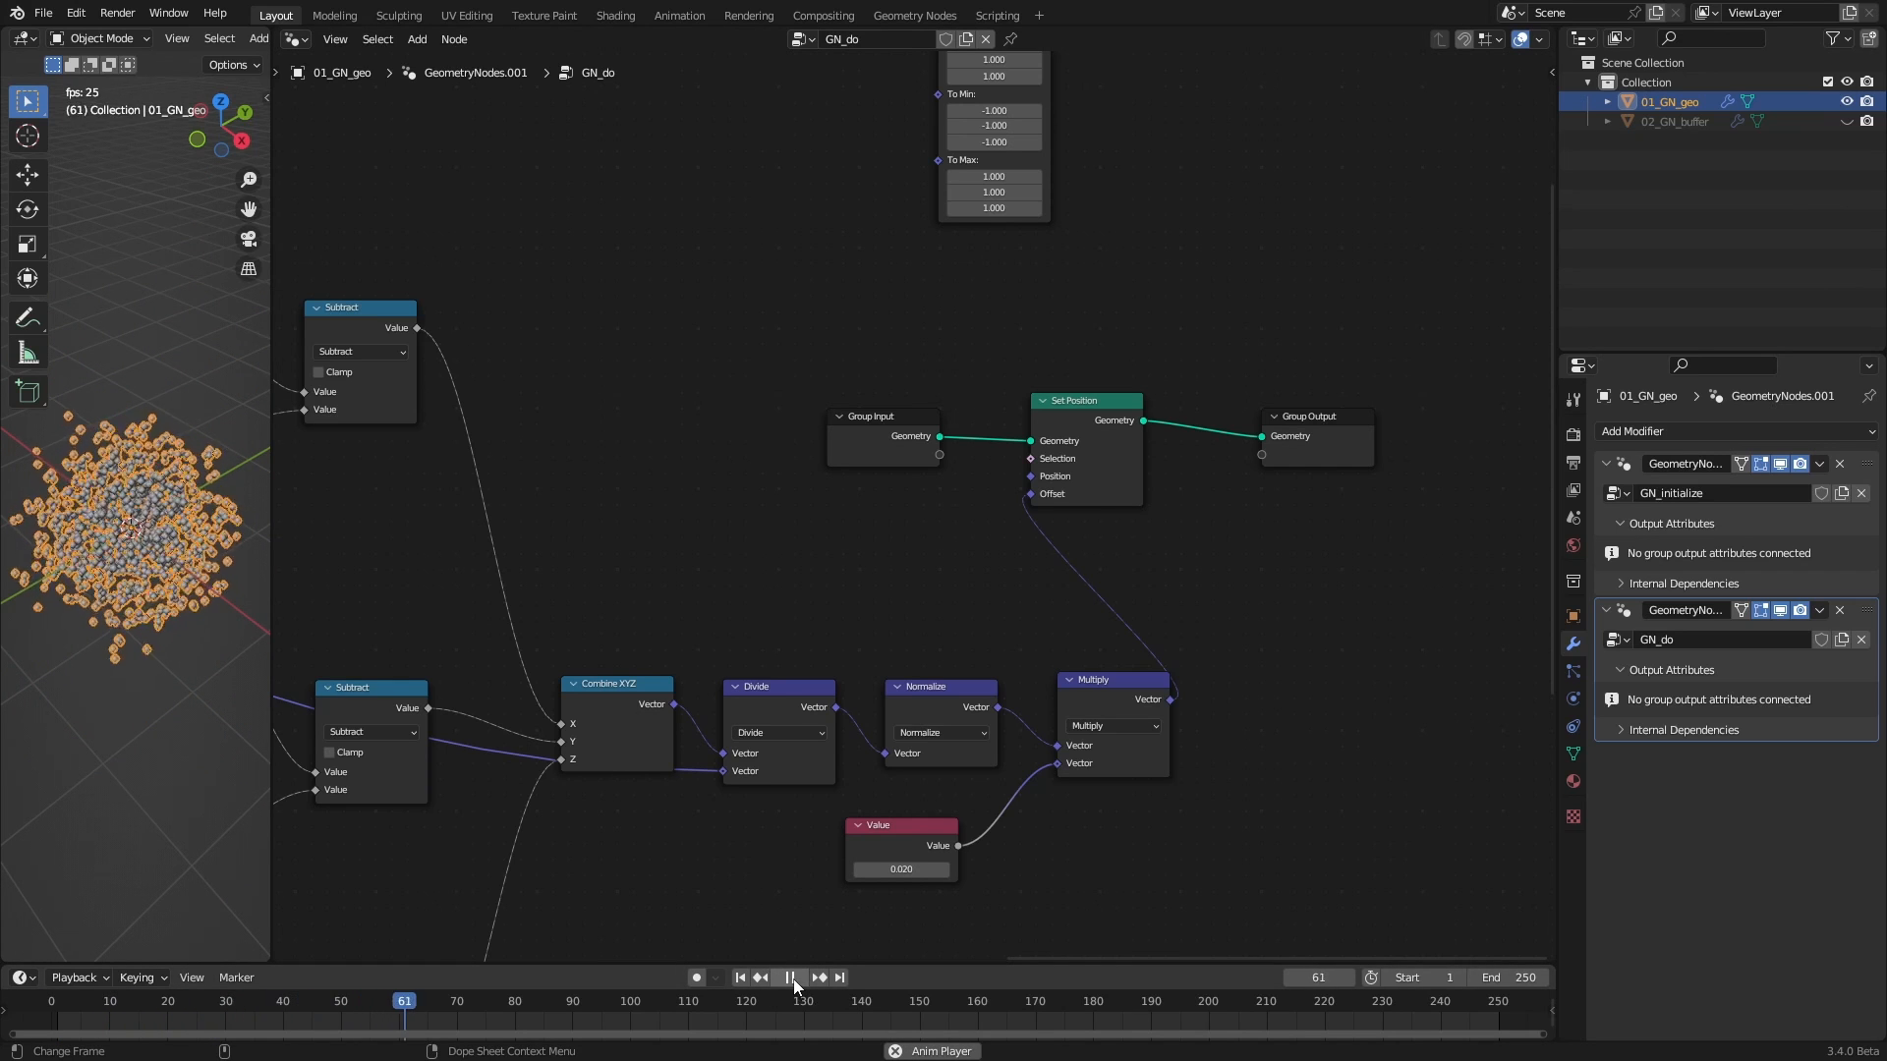
{"action": "left_click", "coordinate": [792, 977]}
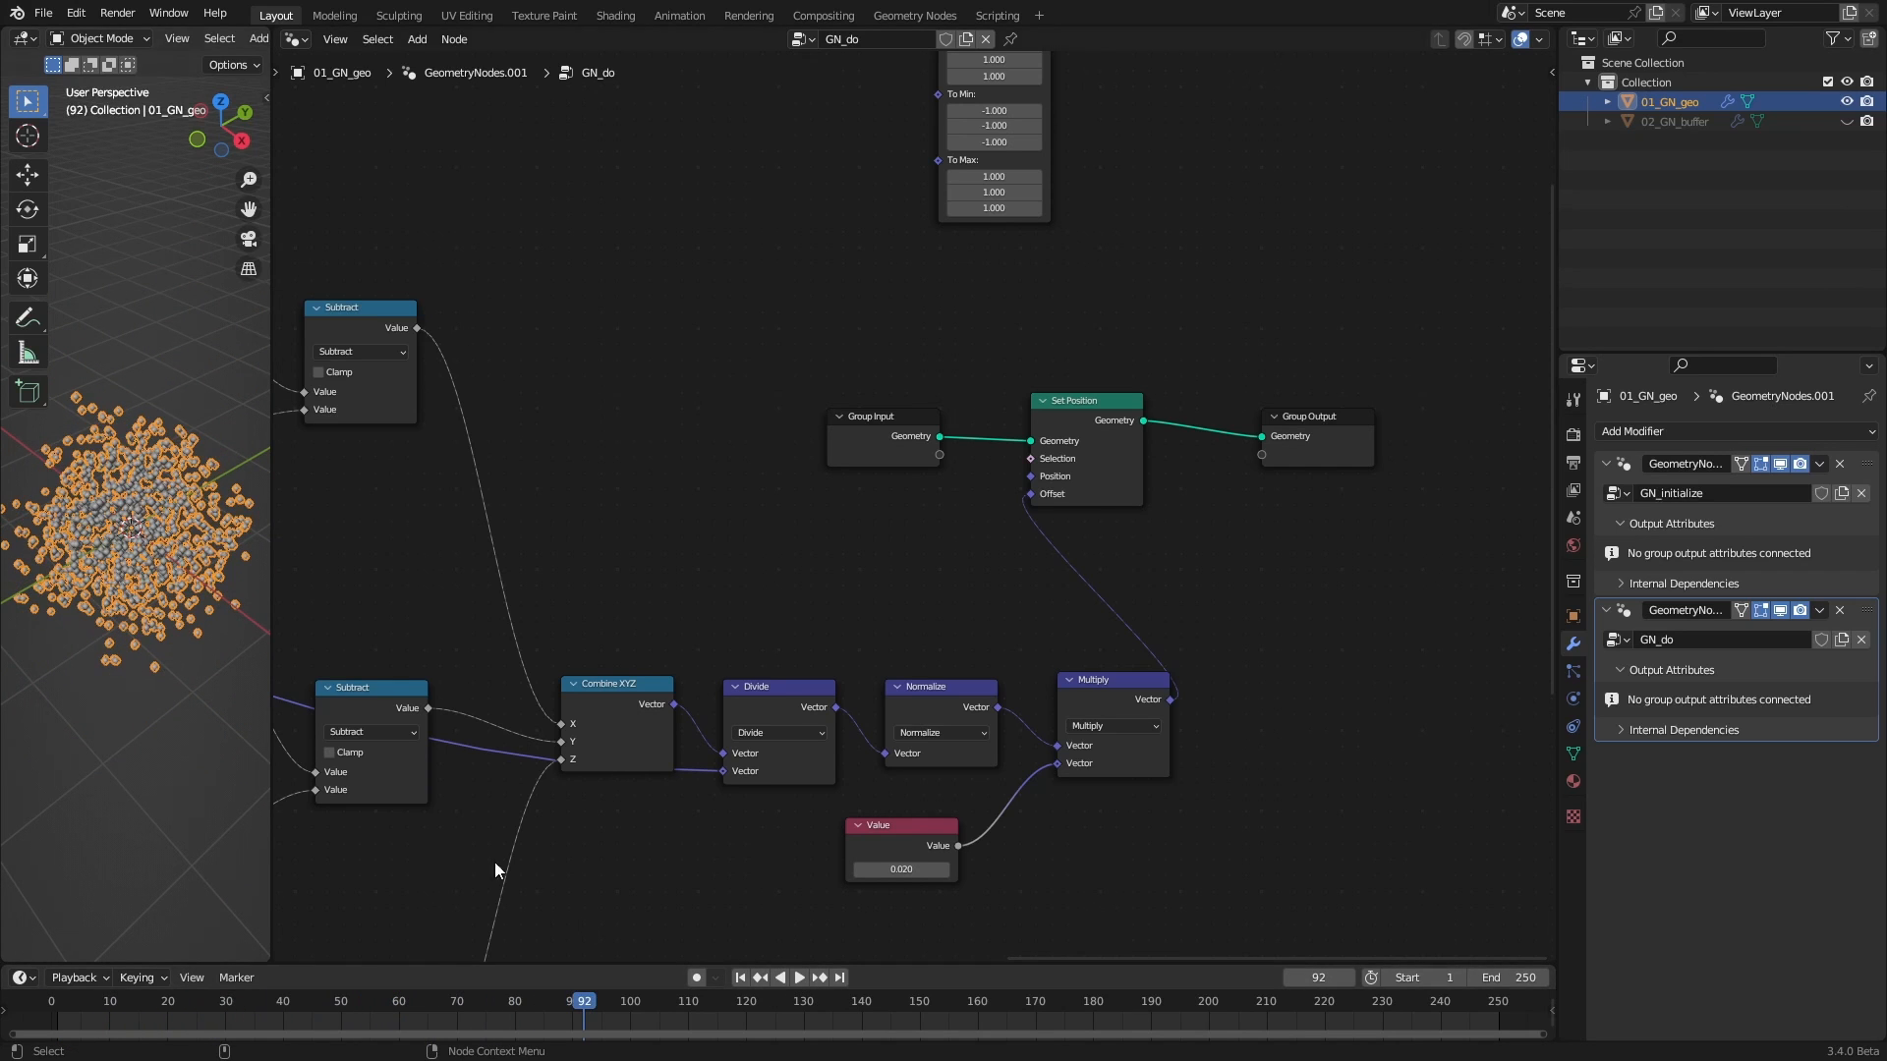
{"action": "left_click", "coordinate": [737, 978]}
Open the noisetosample group and set the Noise Texture's Scale to 1
{"action": "middle_click_drag", "start_coordinate": [557, 794], "coordinate": [1300, 772]}
{"action": "middle_click_drag", "start_coordinate": [687, 599], "coordinate": [1020, 611]}
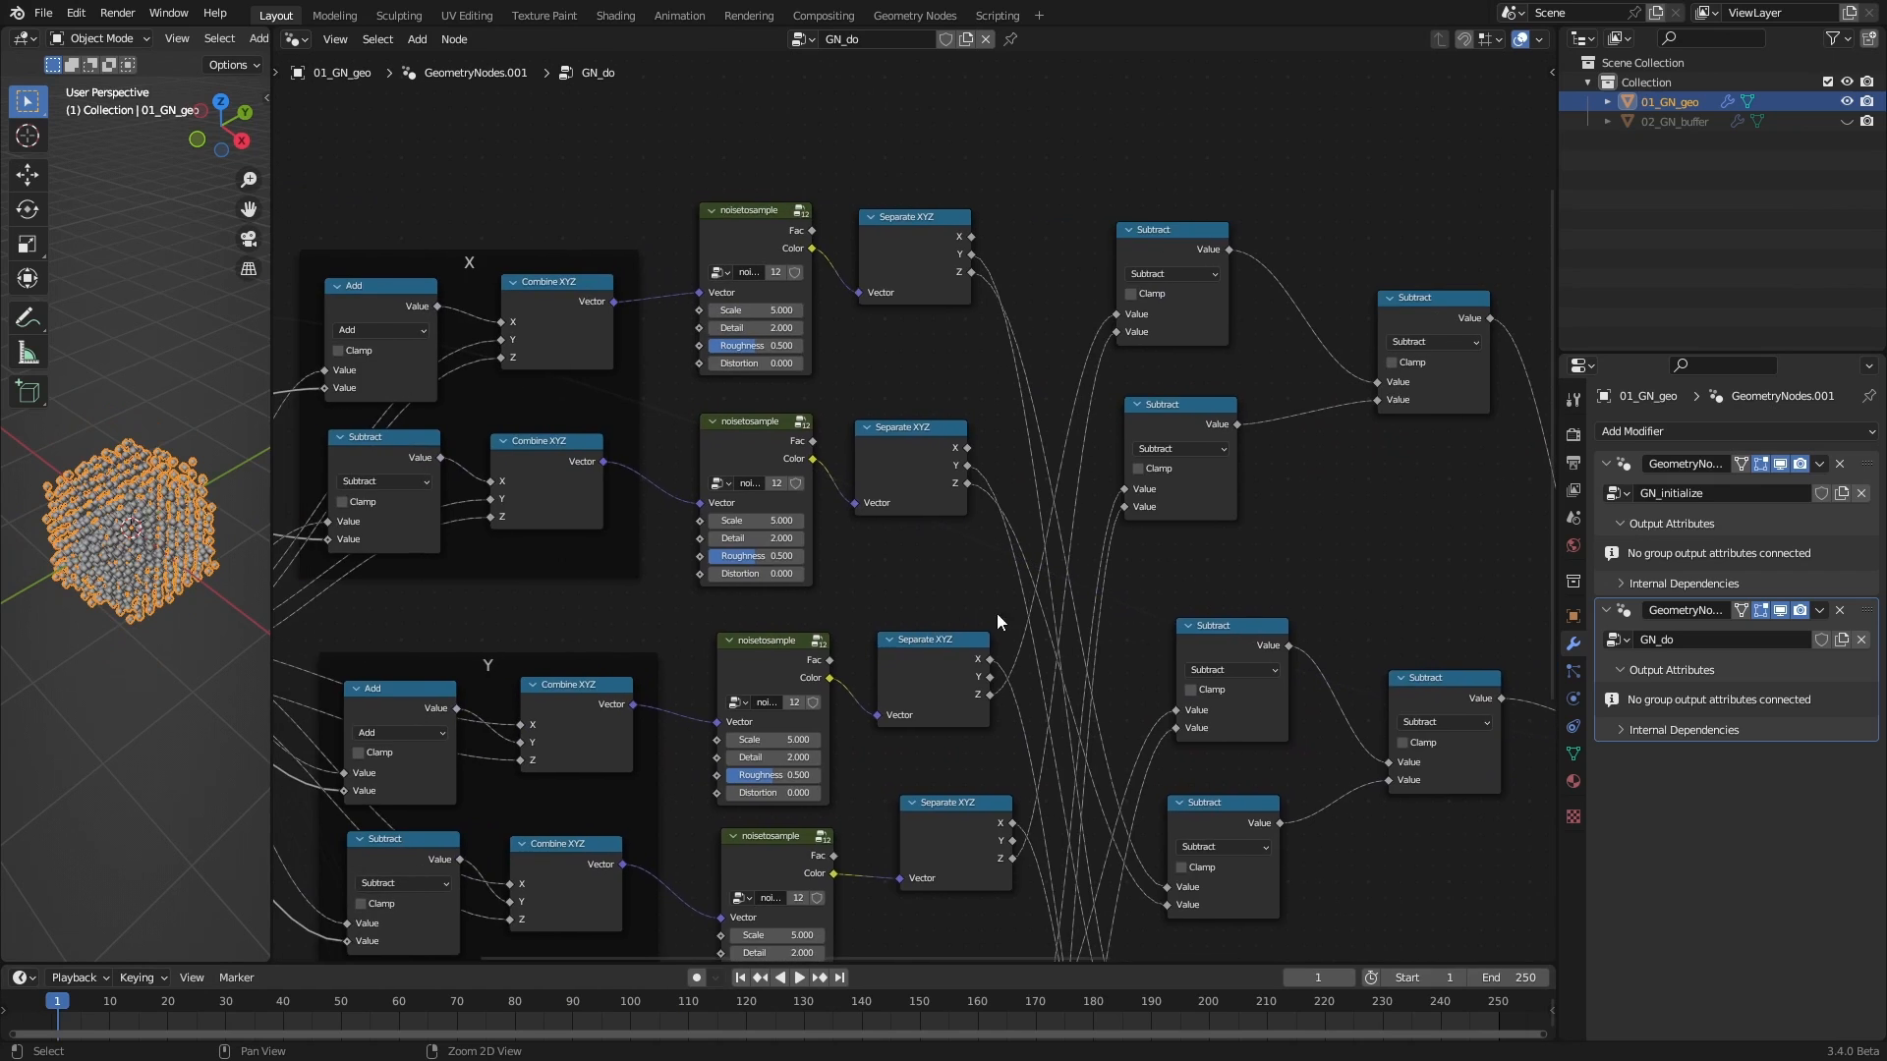
{"action": "middle_click_drag", "start_coordinate": [944, 311], "coordinate": [1096, 536]}
{"action": "left_click", "coordinate": [982, 439]}
{"action": "key", "text": "Tab"}
{"action": "key", "text": "Home"}
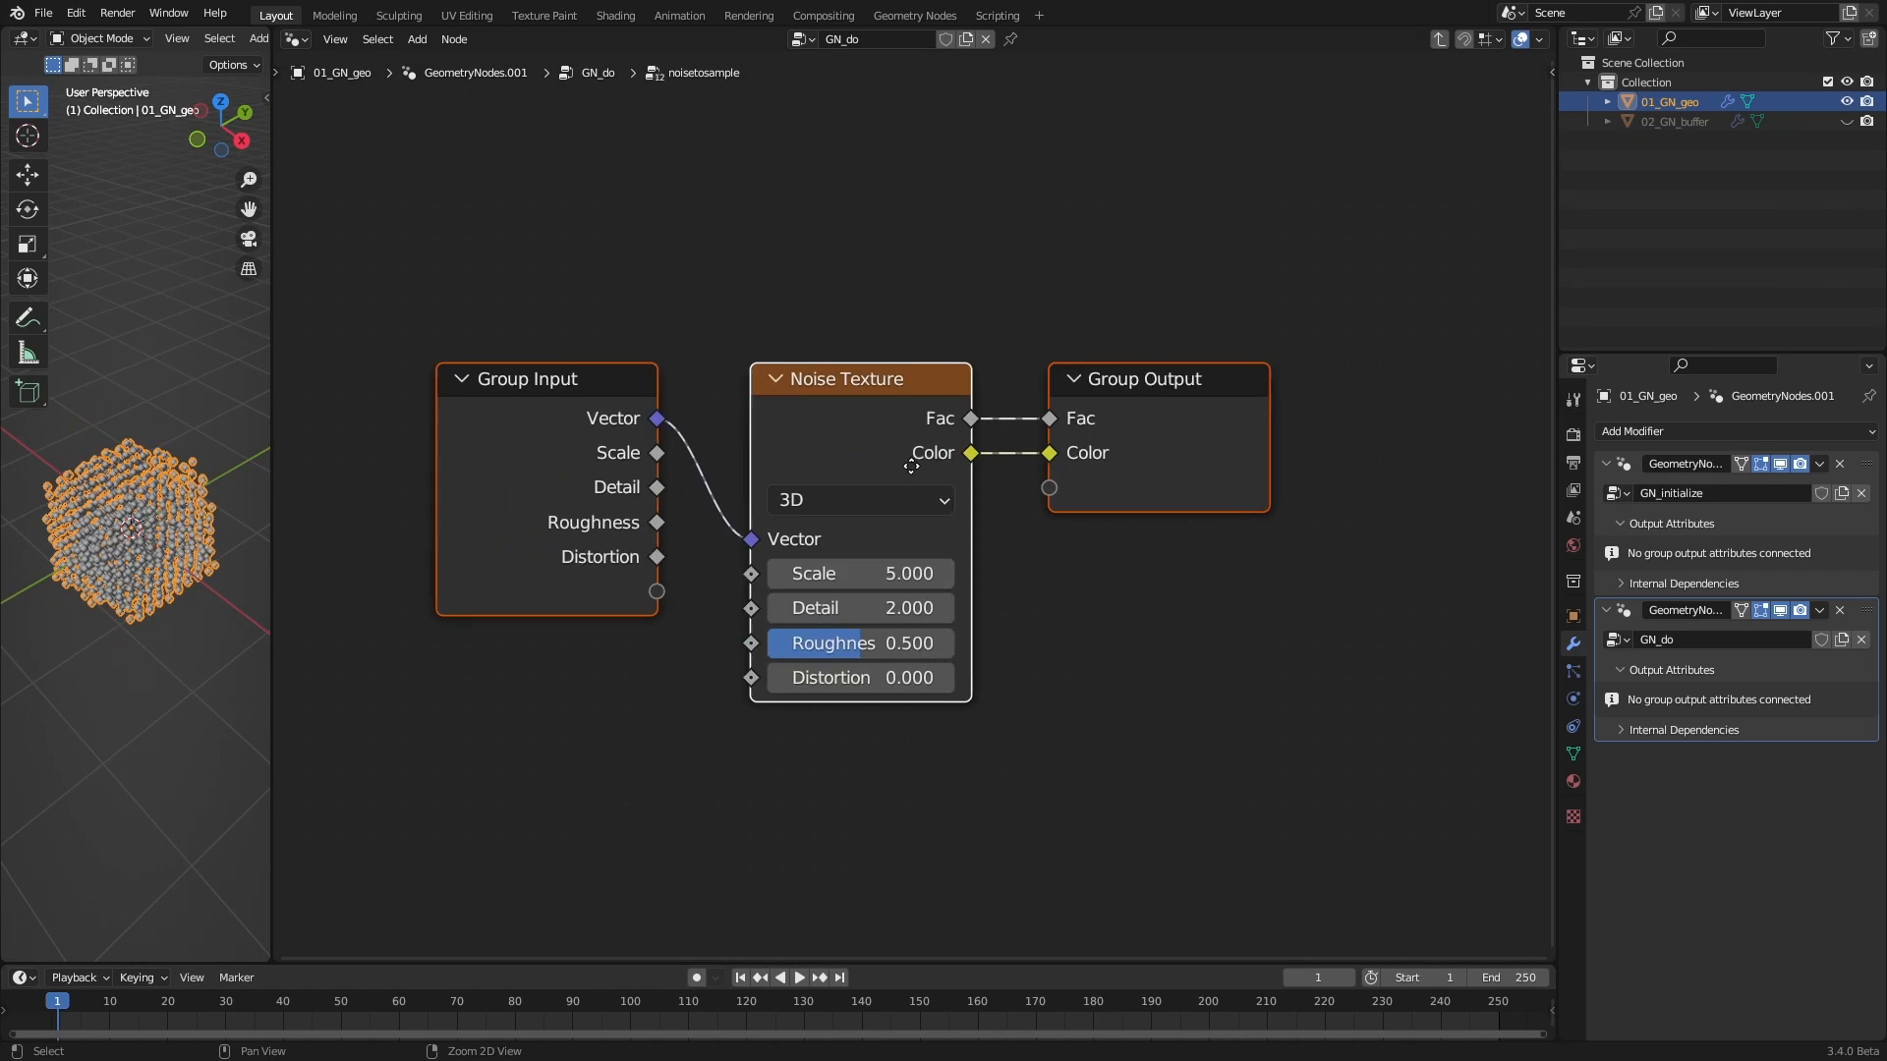
{"action": "left_click", "coordinate": [908, 578]}
{"action": "type", "text": "1"}
{"action": "key", "text": "Return"}
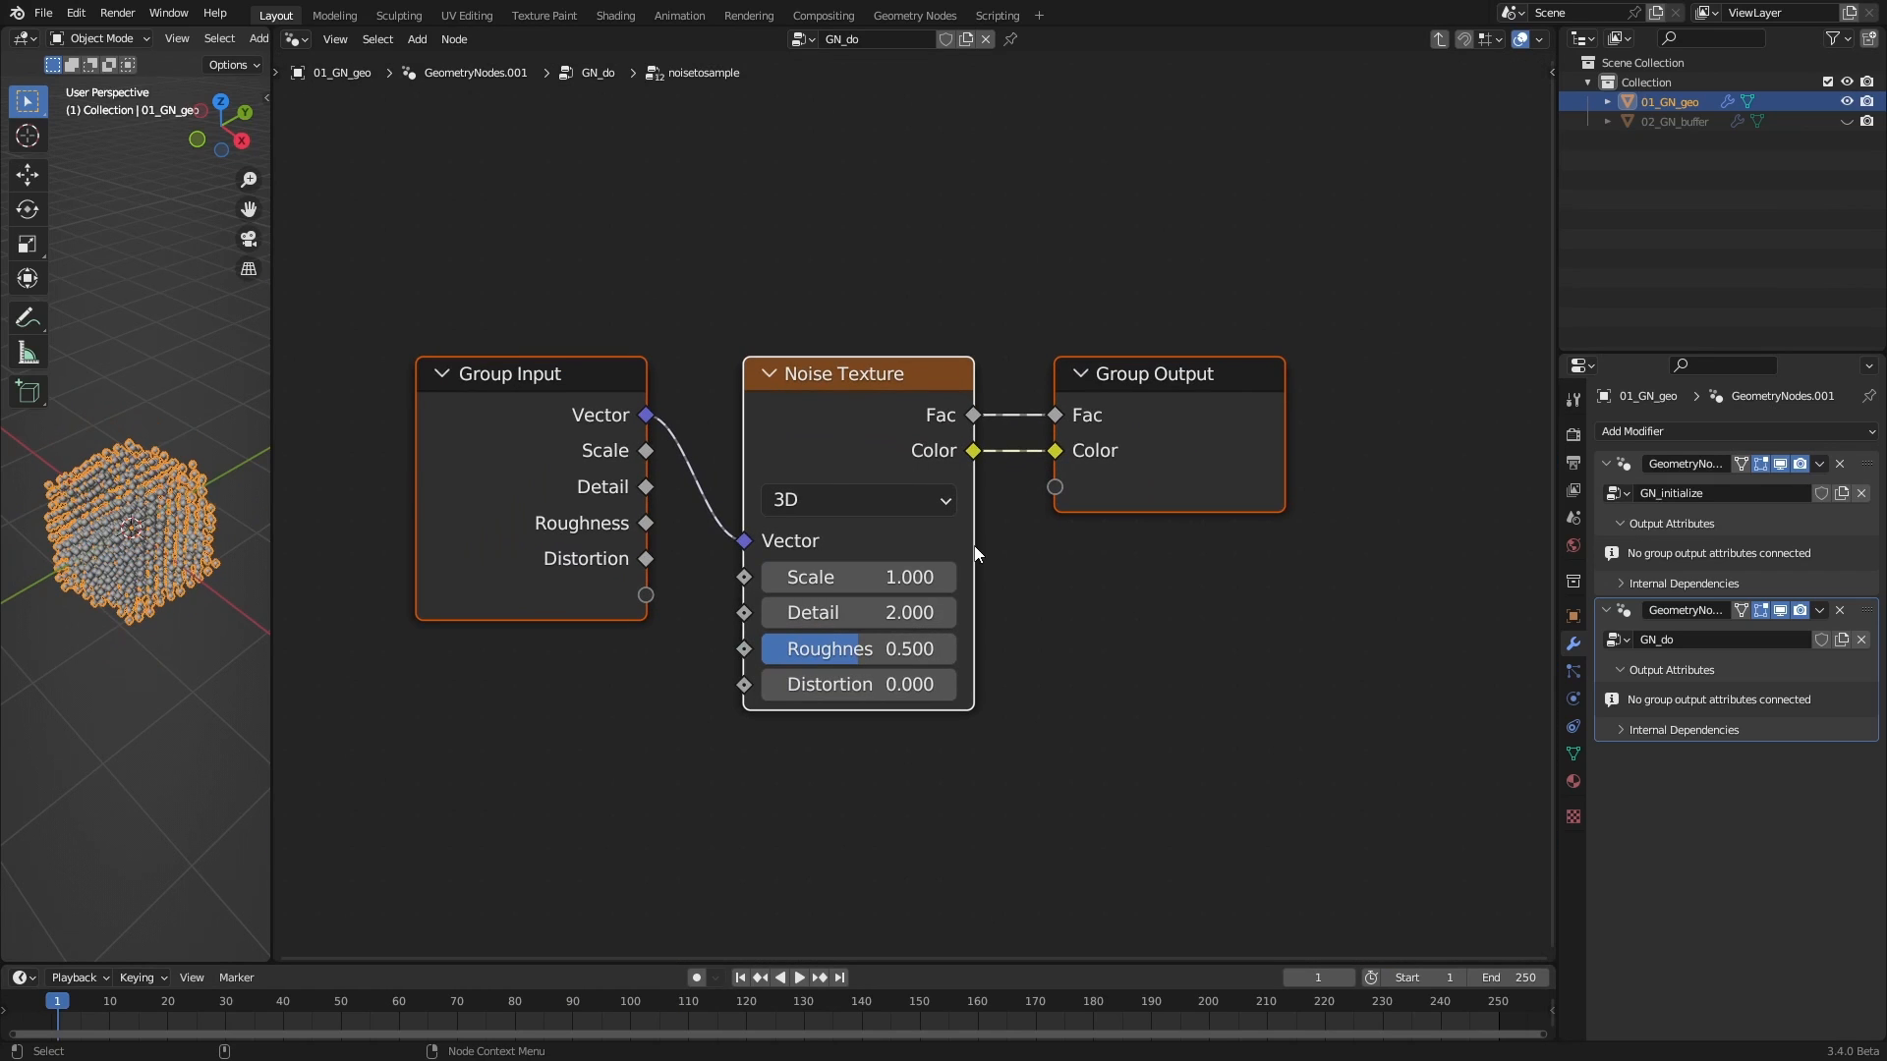
Play the simulation twice from the first frame, examining the point motion from another viewing angle
{"action": "left_click", "coordinate": [803, 977]}
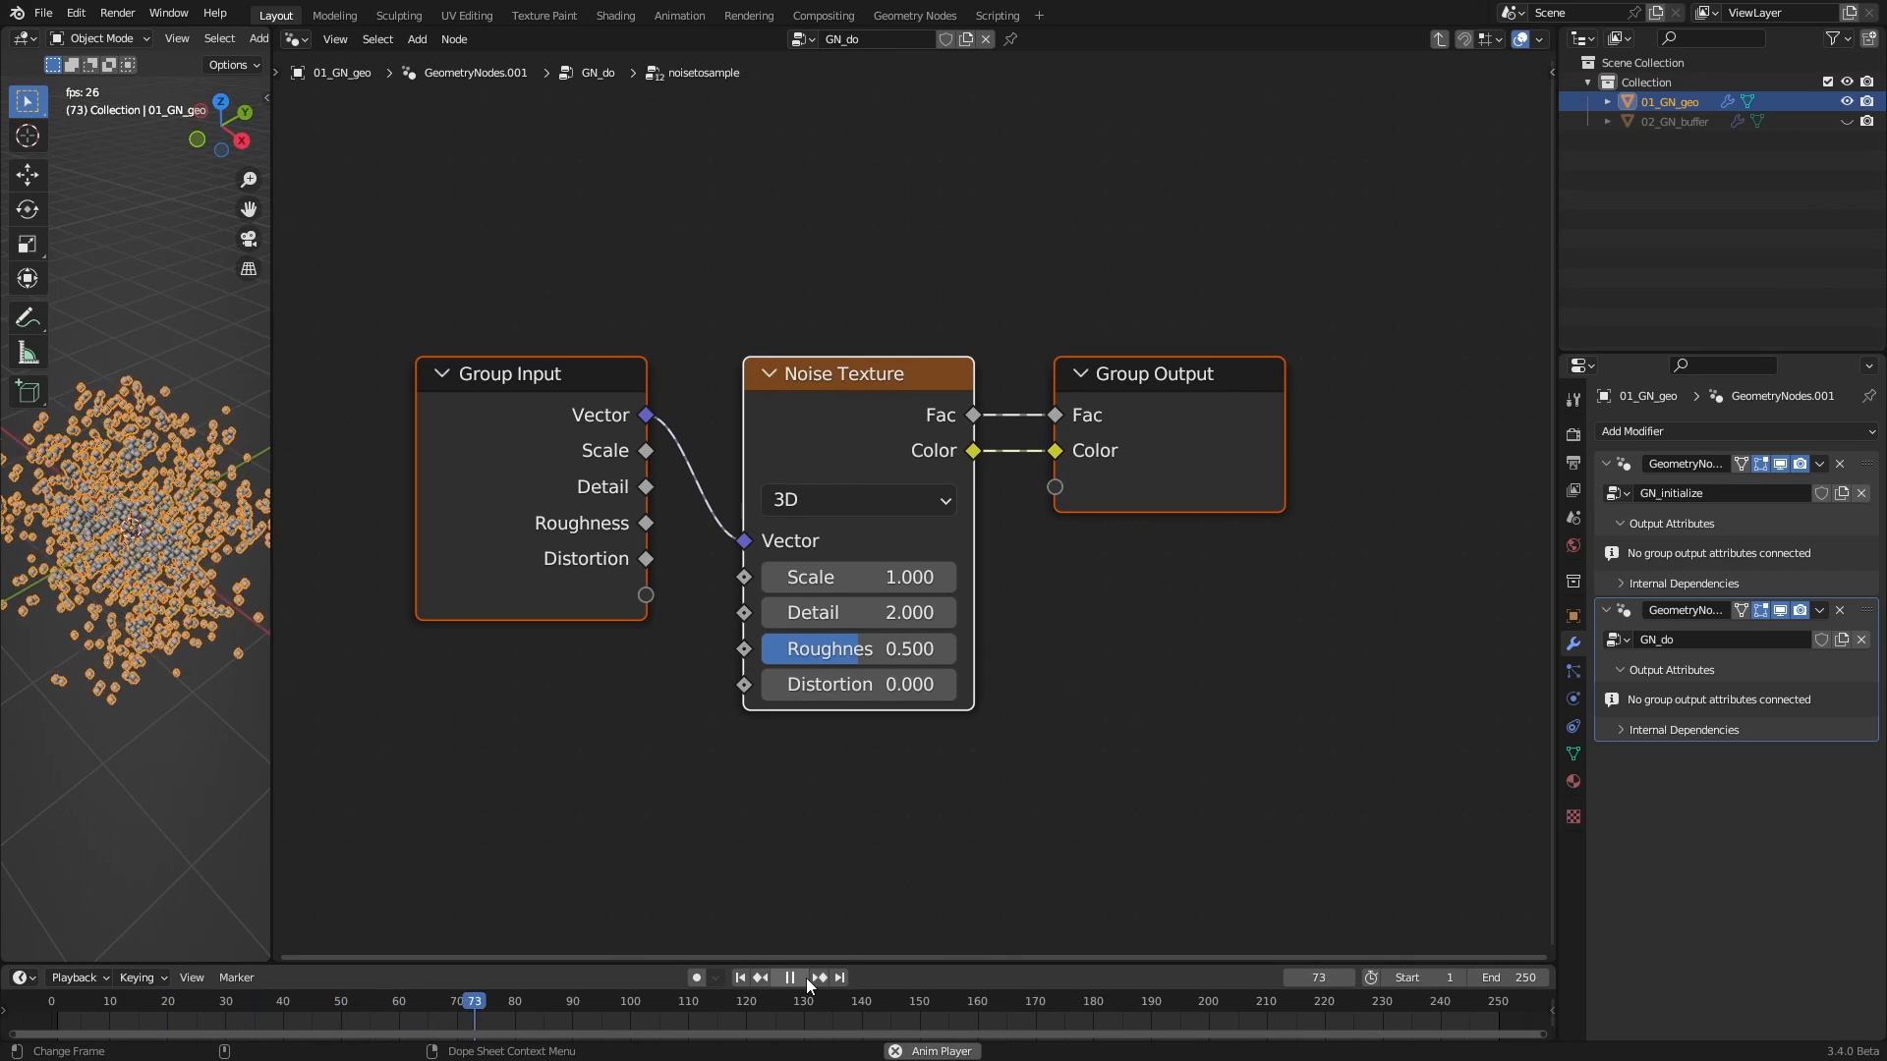
{"action": "left_click", "coordinate": [793, 977]}
{"action": "middle_click_drag", "start_coordinate": [211, 687], "coordinate": [127, 657]}
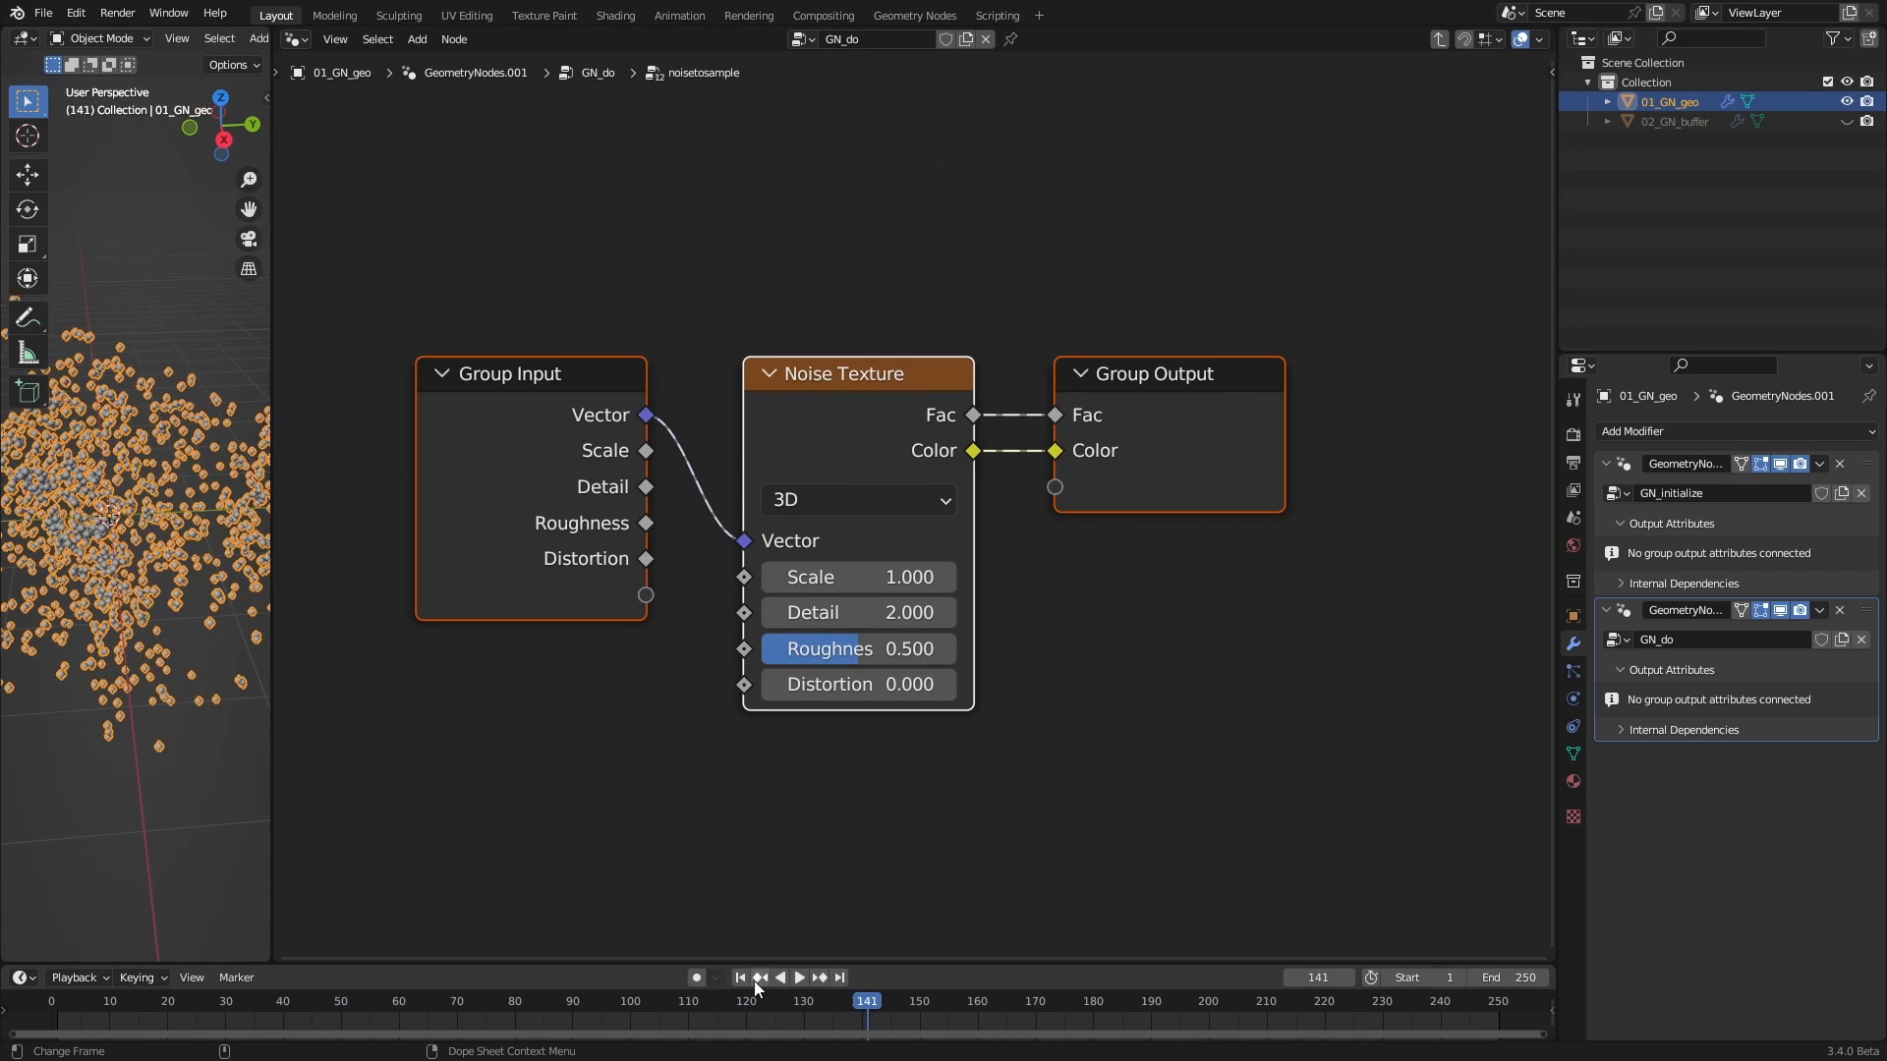
{"action": "left_click", "coordinate": [742, 979]}
{"action": "left_click", "coordinate": [798, 977]}
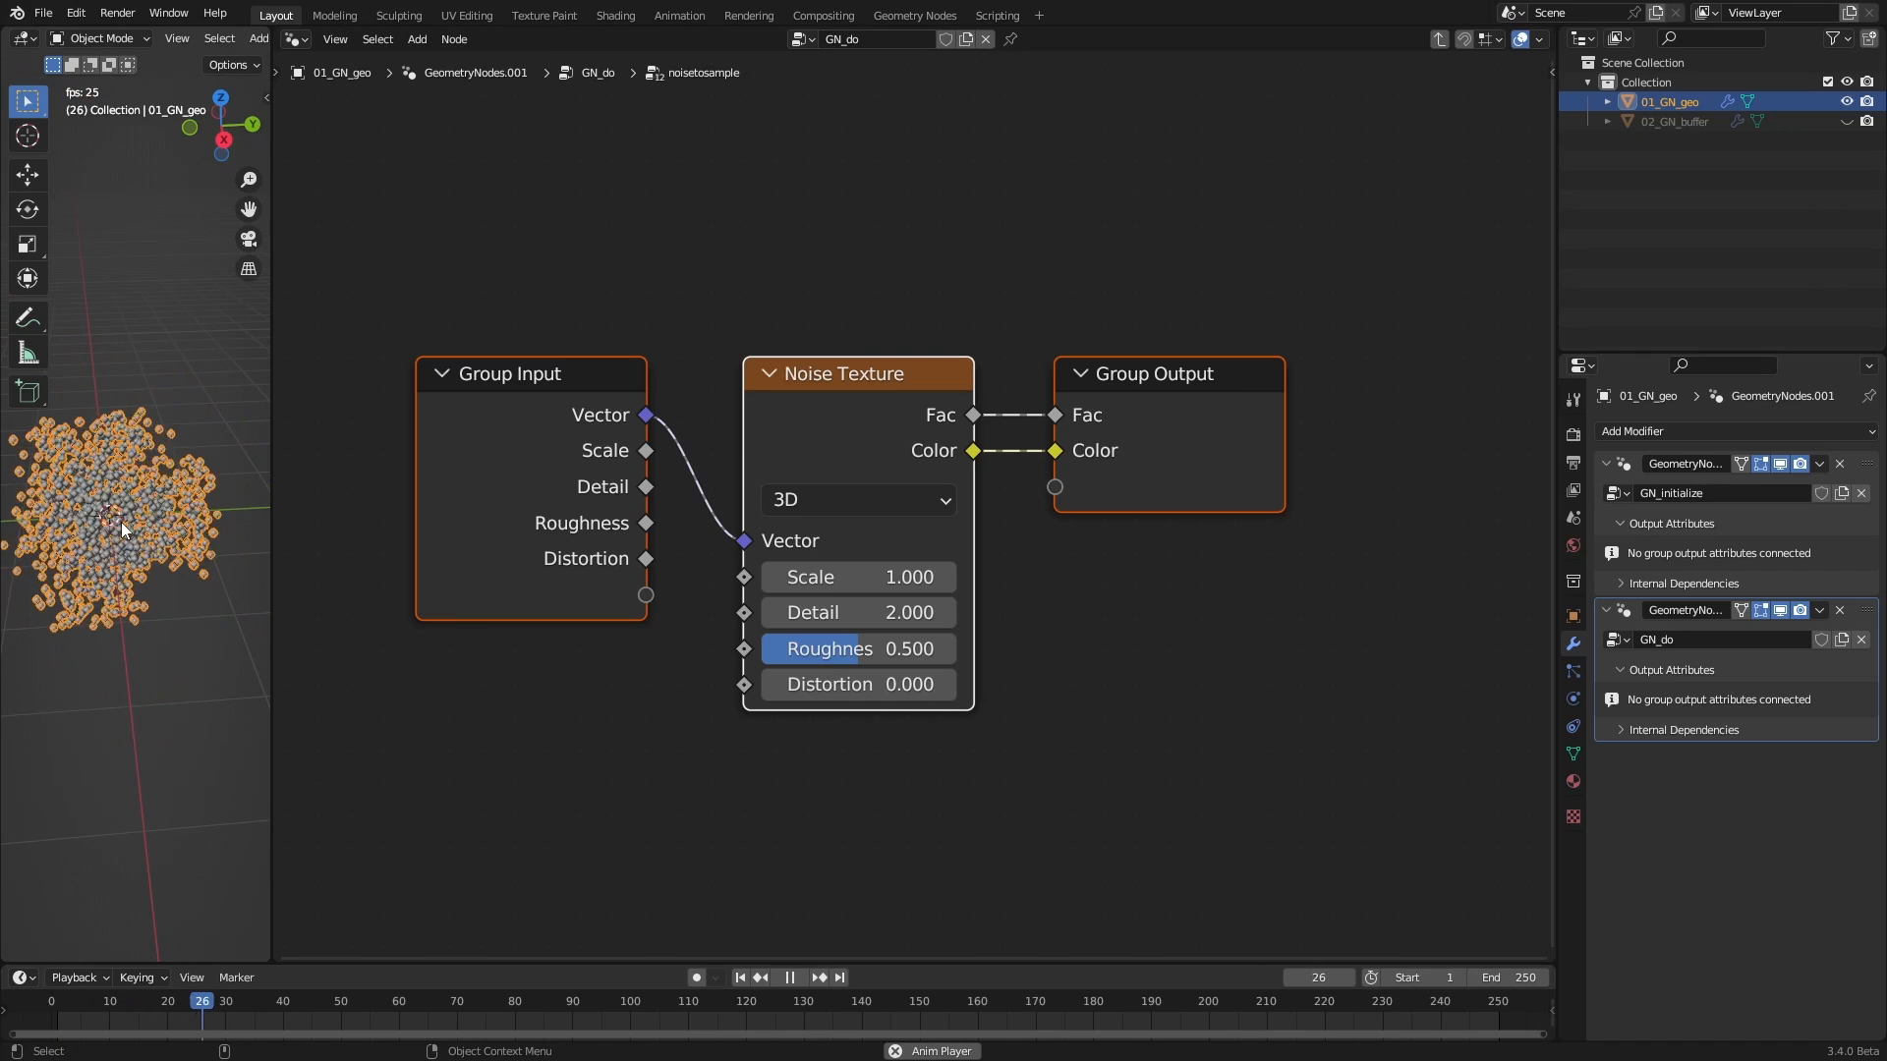
{"action": "left_click", "coordinate": [789, 976]}
Set the Detail of the Noise Texture inside noisetosample to 0
{"action": "left_click", "coordinate": [858, 612]}
{"action": "type", "text": "0"}
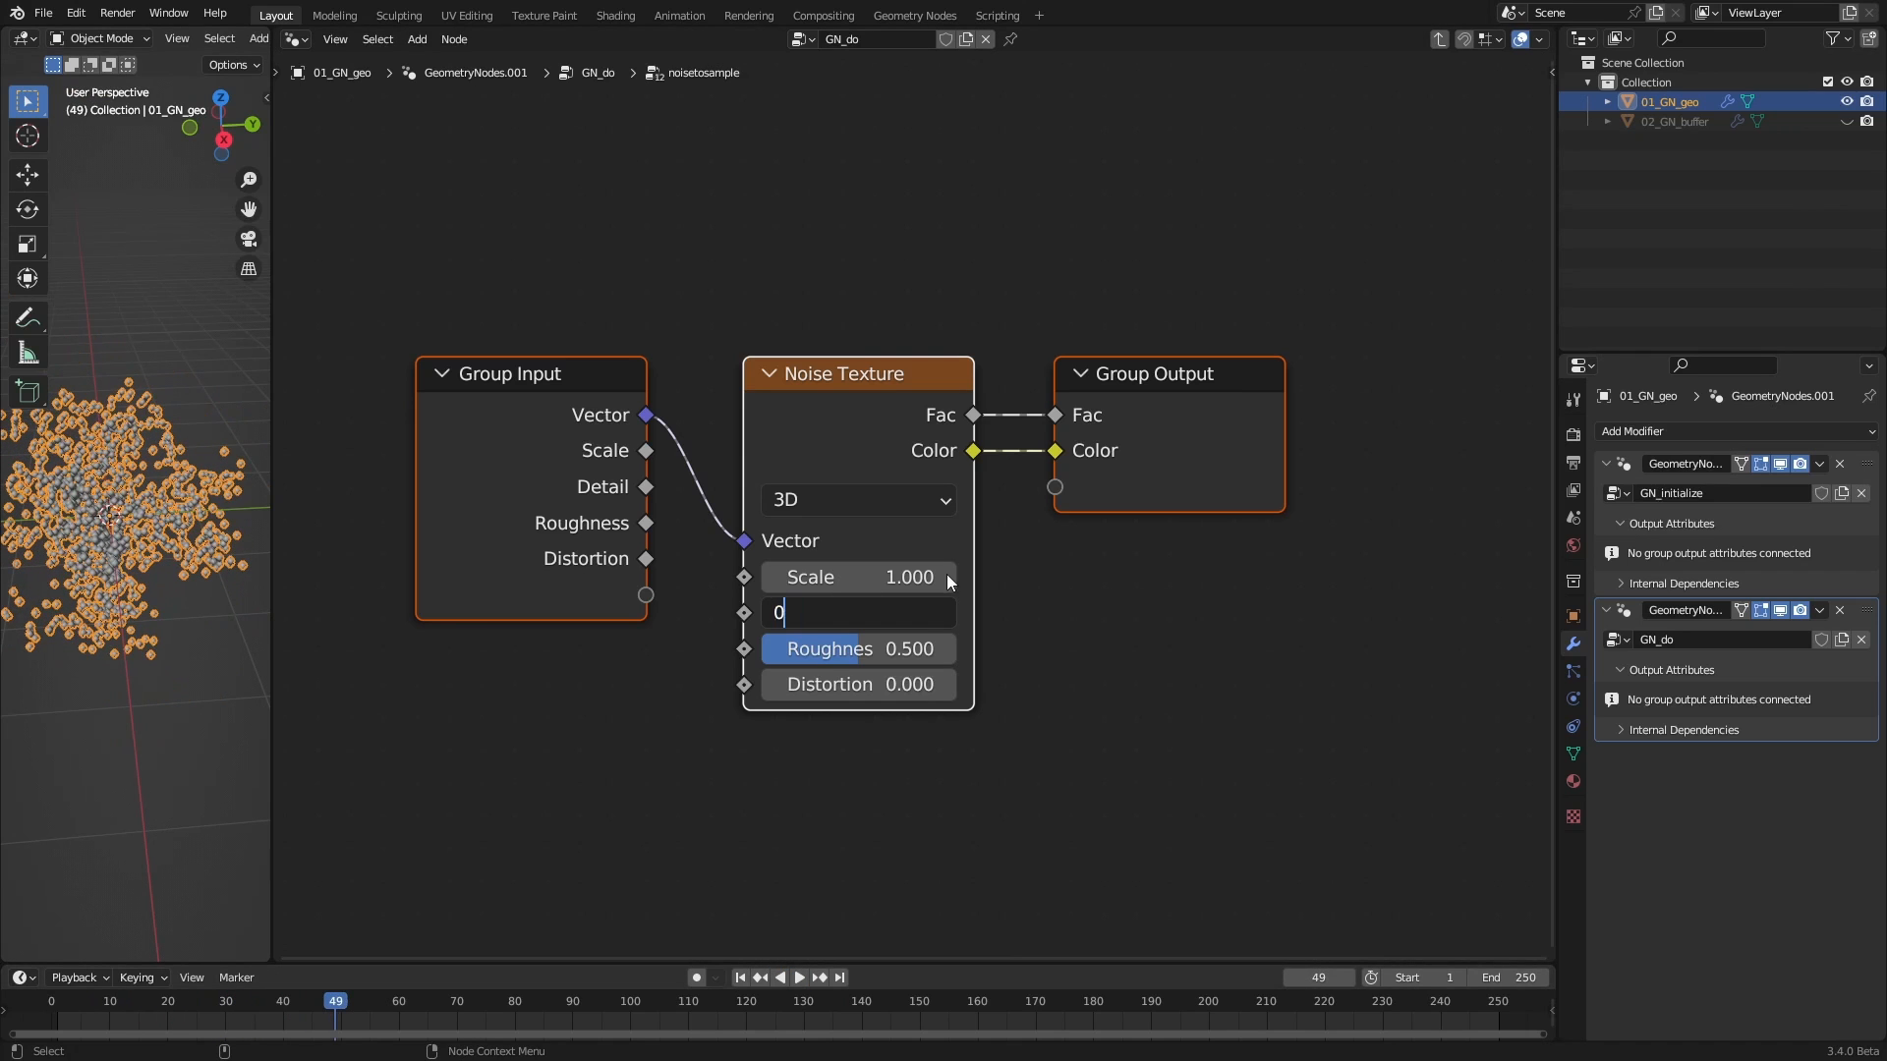
{"action": "key", "text": "Return"}
Play the simulation with the smoother noise, examine the flow from several angles and rewind to the first frame
{"action": "left_click", "coordinate": [798, 977]}
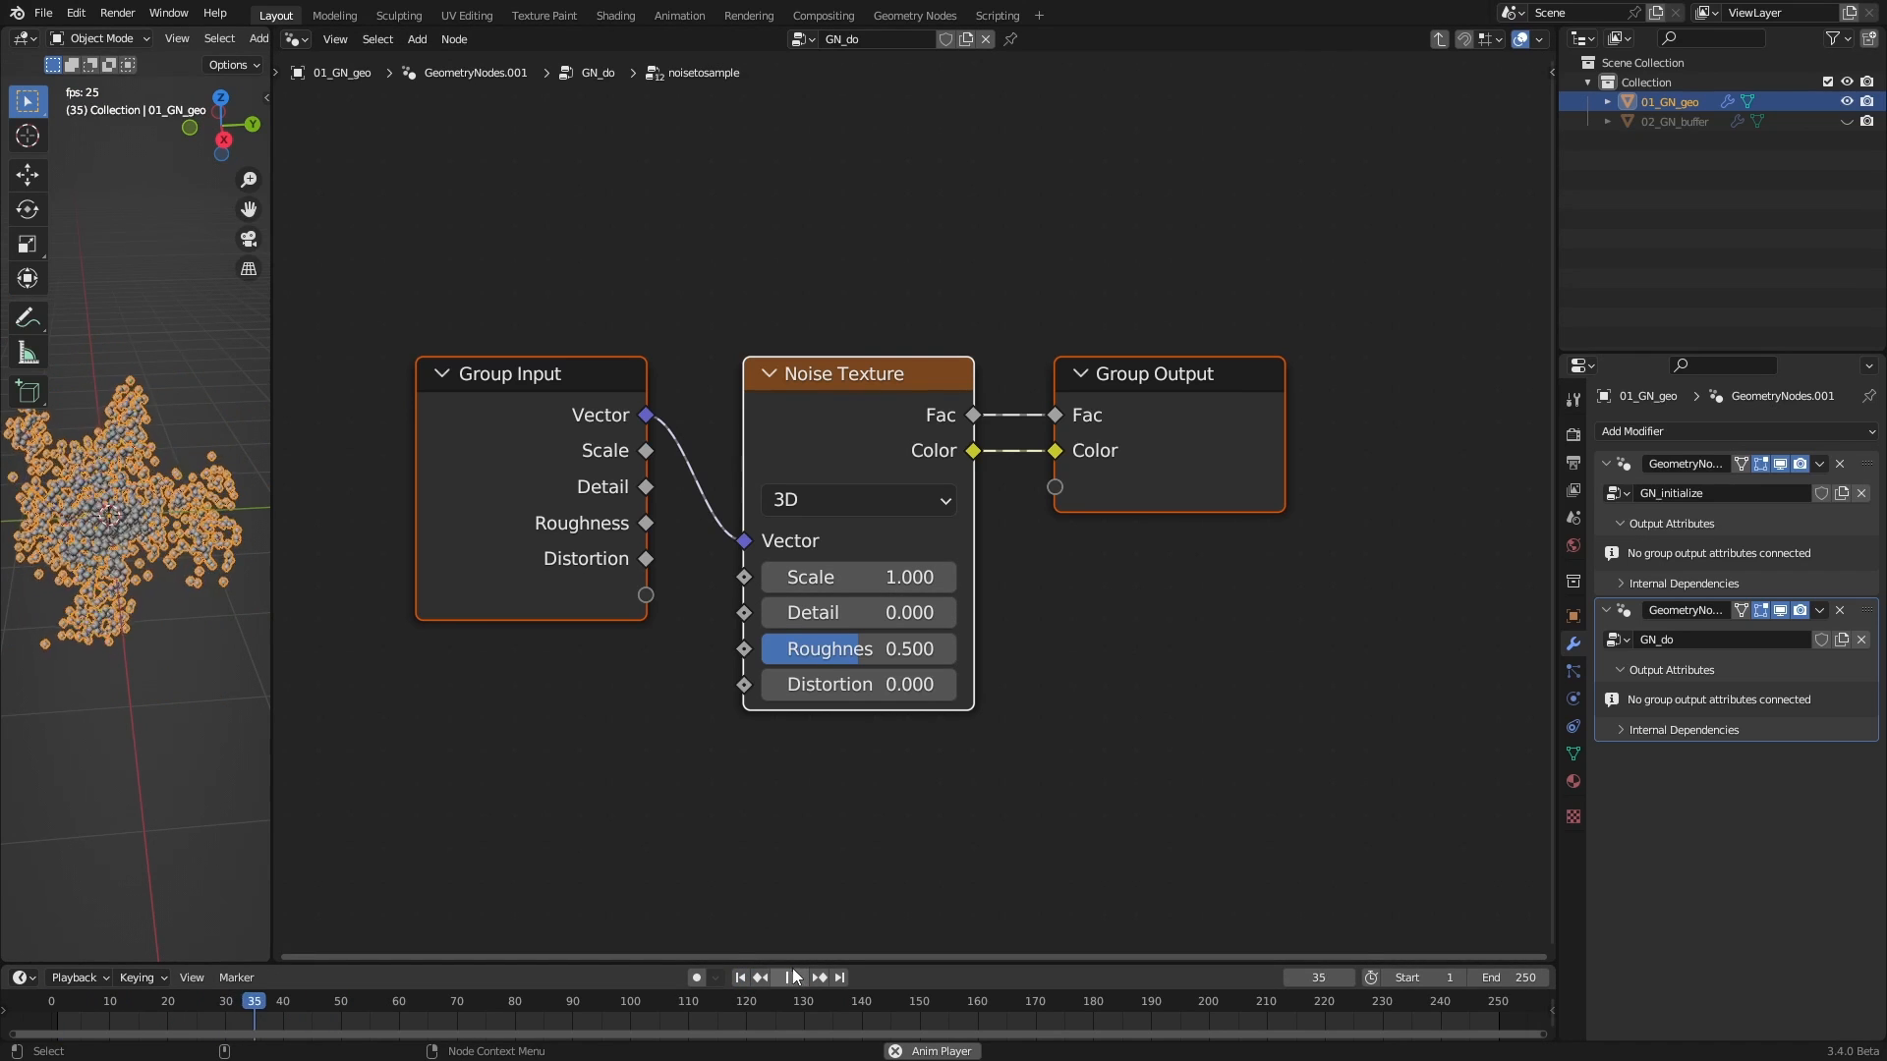
{"action": "mouse_move", "coordinate": [97, 552]}
{"action": "left_mouse_down", "text": "alt"}
{"action": "mouse_move", "coordinate": [283, 501]}
{"action": "mouse_move", "coordinate": [98, 540]}
{"action": "mouse_move", "coordinate": [139, 539]}
{"action": "mouse_move", "coordinate": [74, 564]}
{"action": "mouse_move", "coordinate": [61, 550]}
{"action": "left_mouse_up", "text": "alt"}
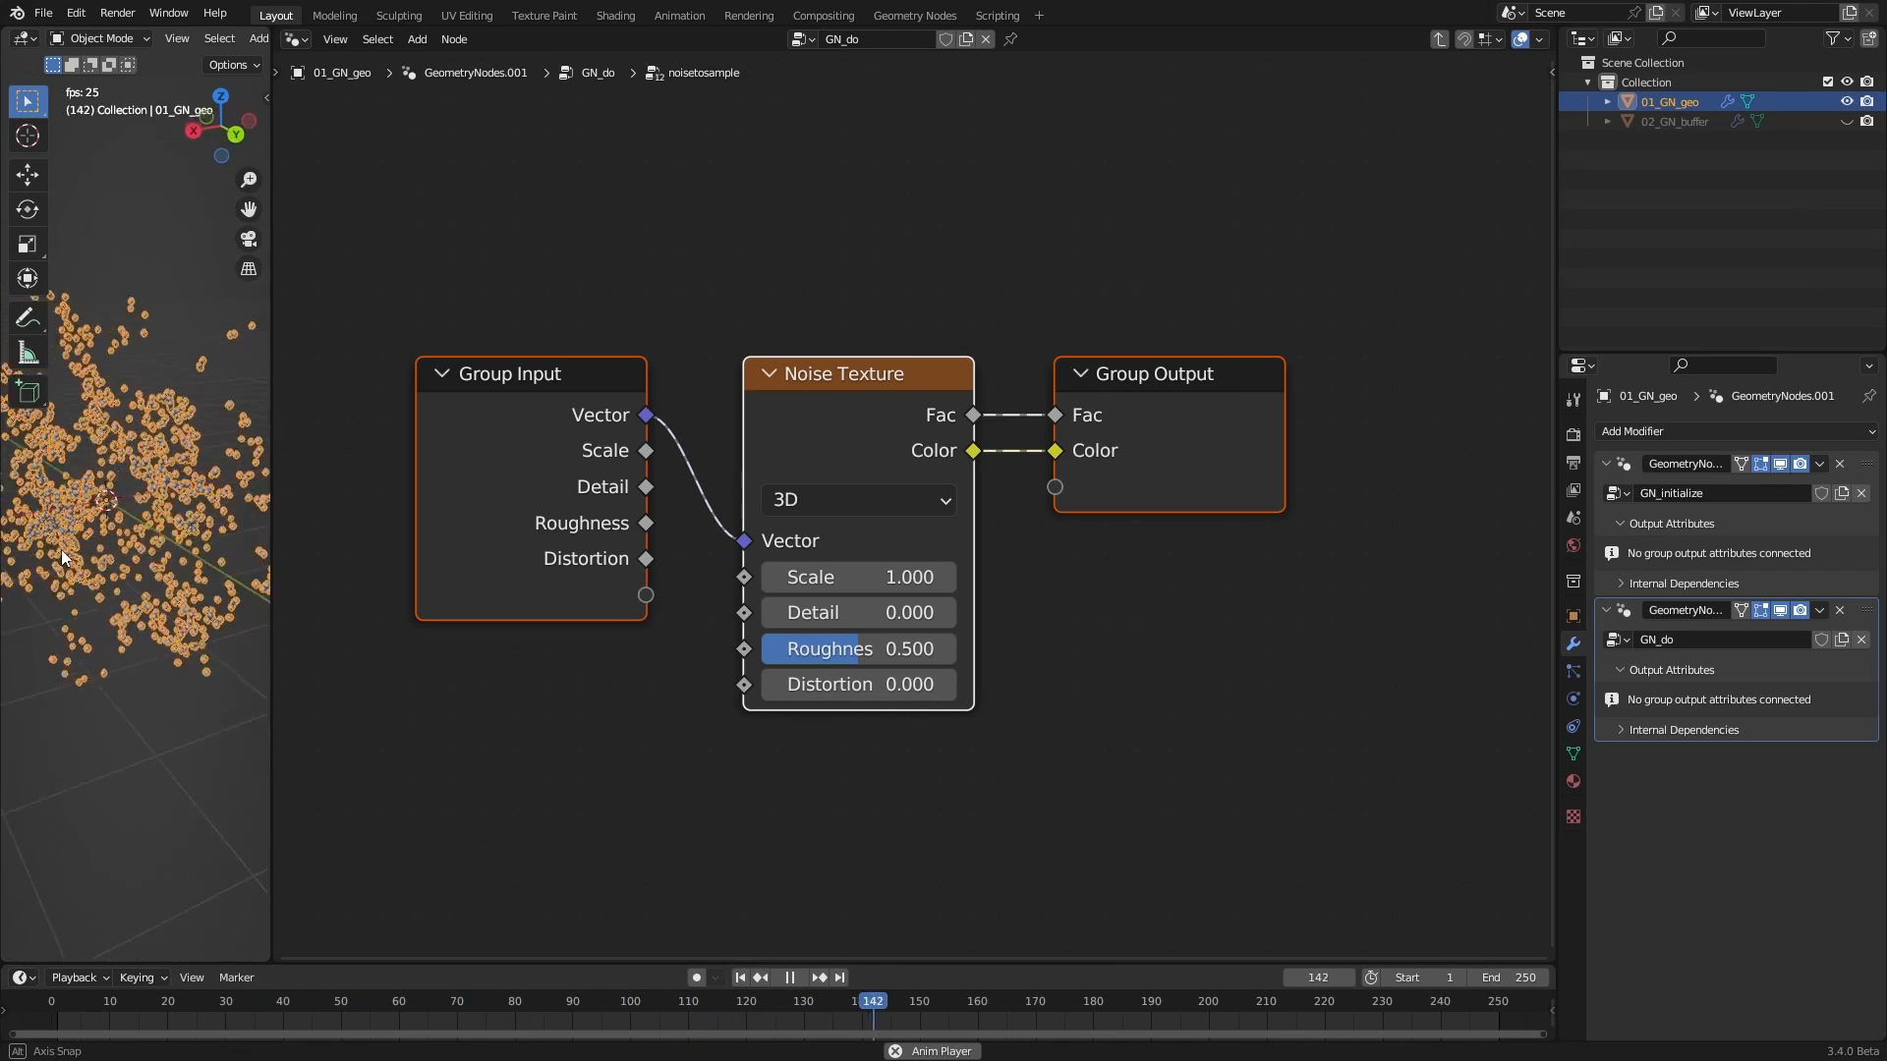
{"action": "left_click", "coordinate": [792, 978]}
{"action": "left_click", "coordinate": [564, 947]}
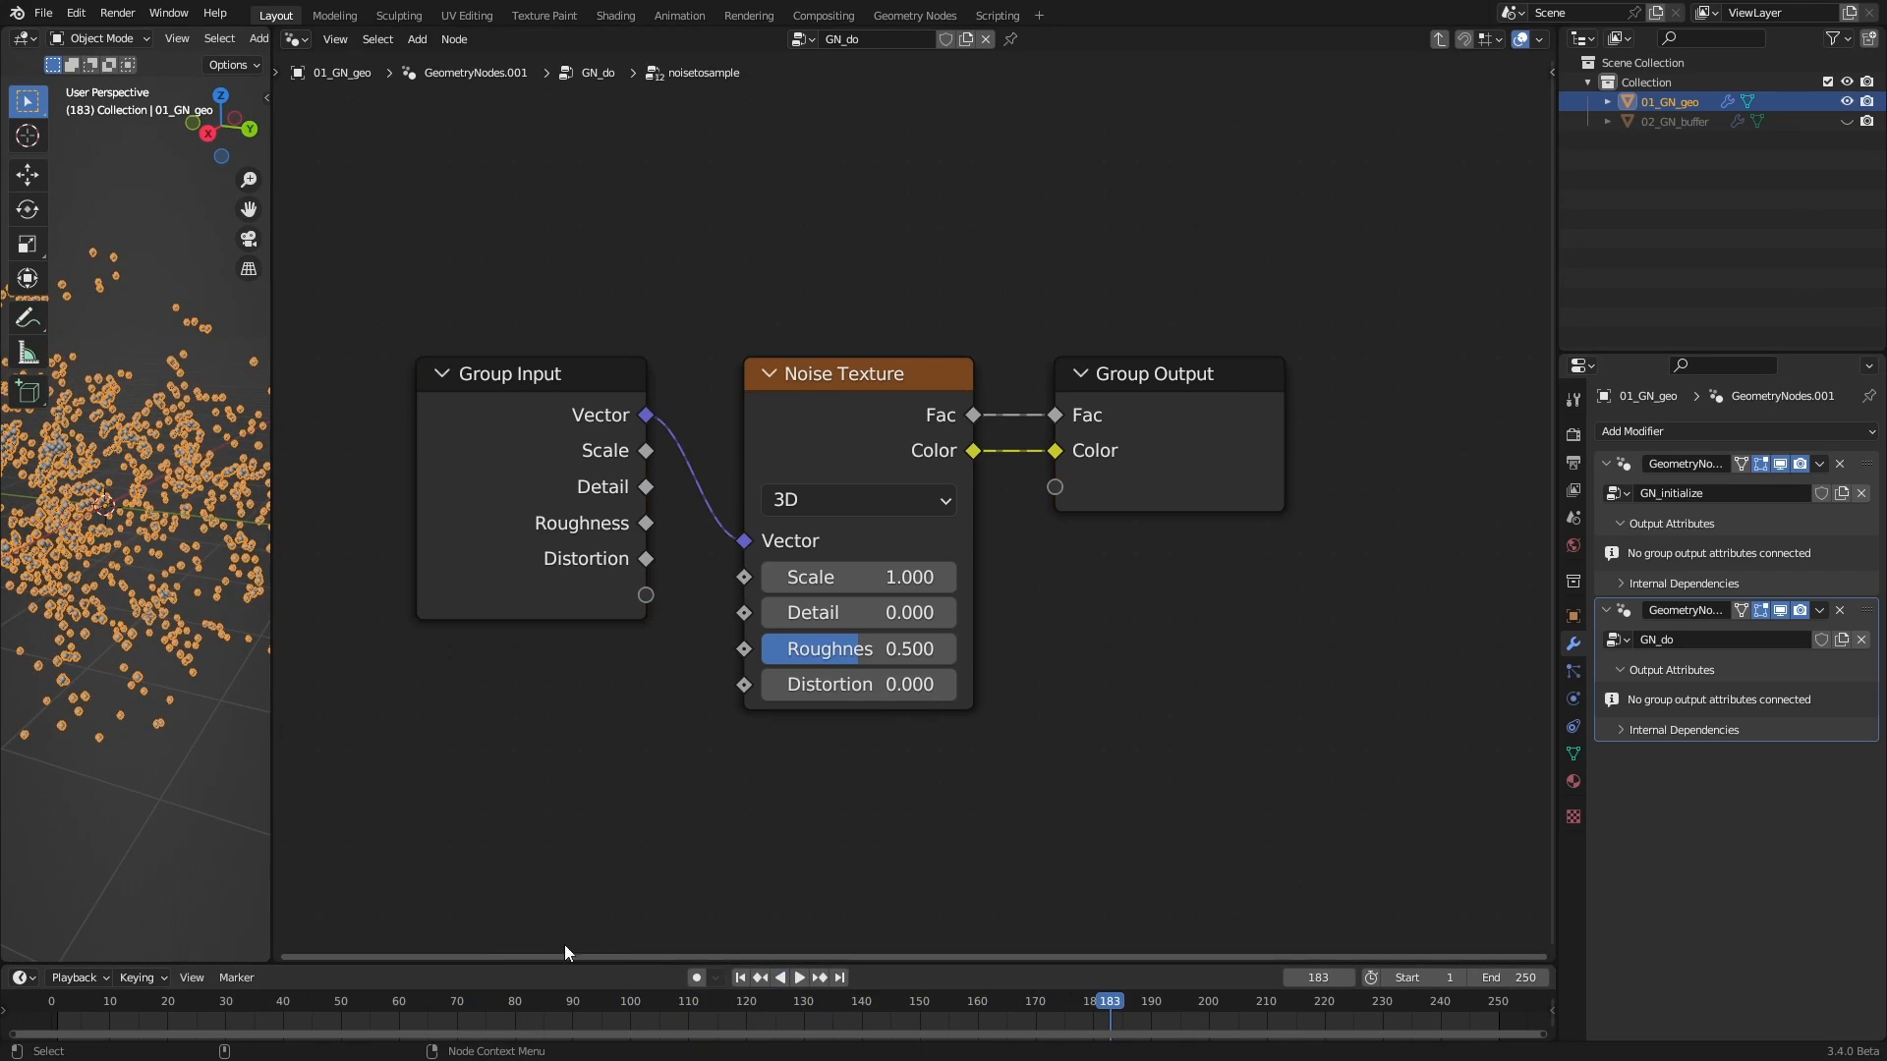
{"action": "left_click", "coordinate": [740, 978]}
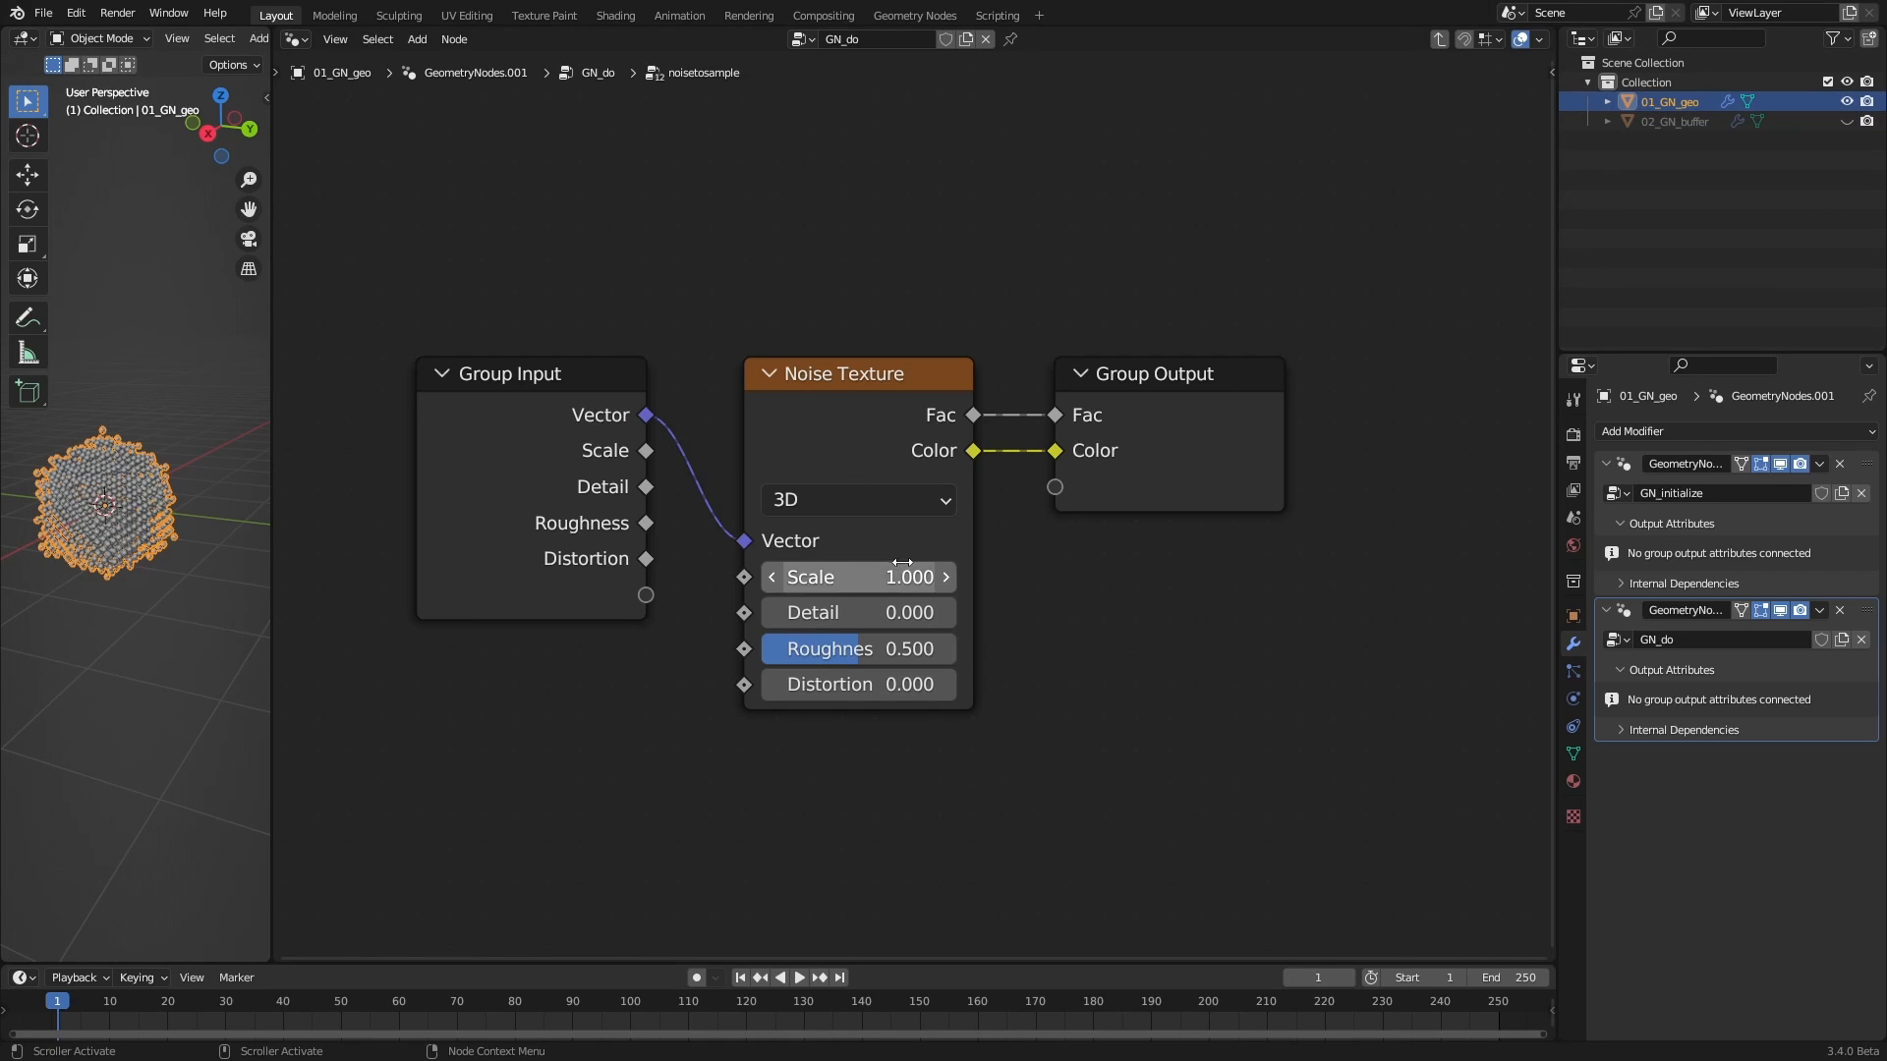
Switch to the GN_initialize node tree and move its leftover curl network below the handwritten curl notes
{"action": "left_click", "coordinate": [1772, 531]}
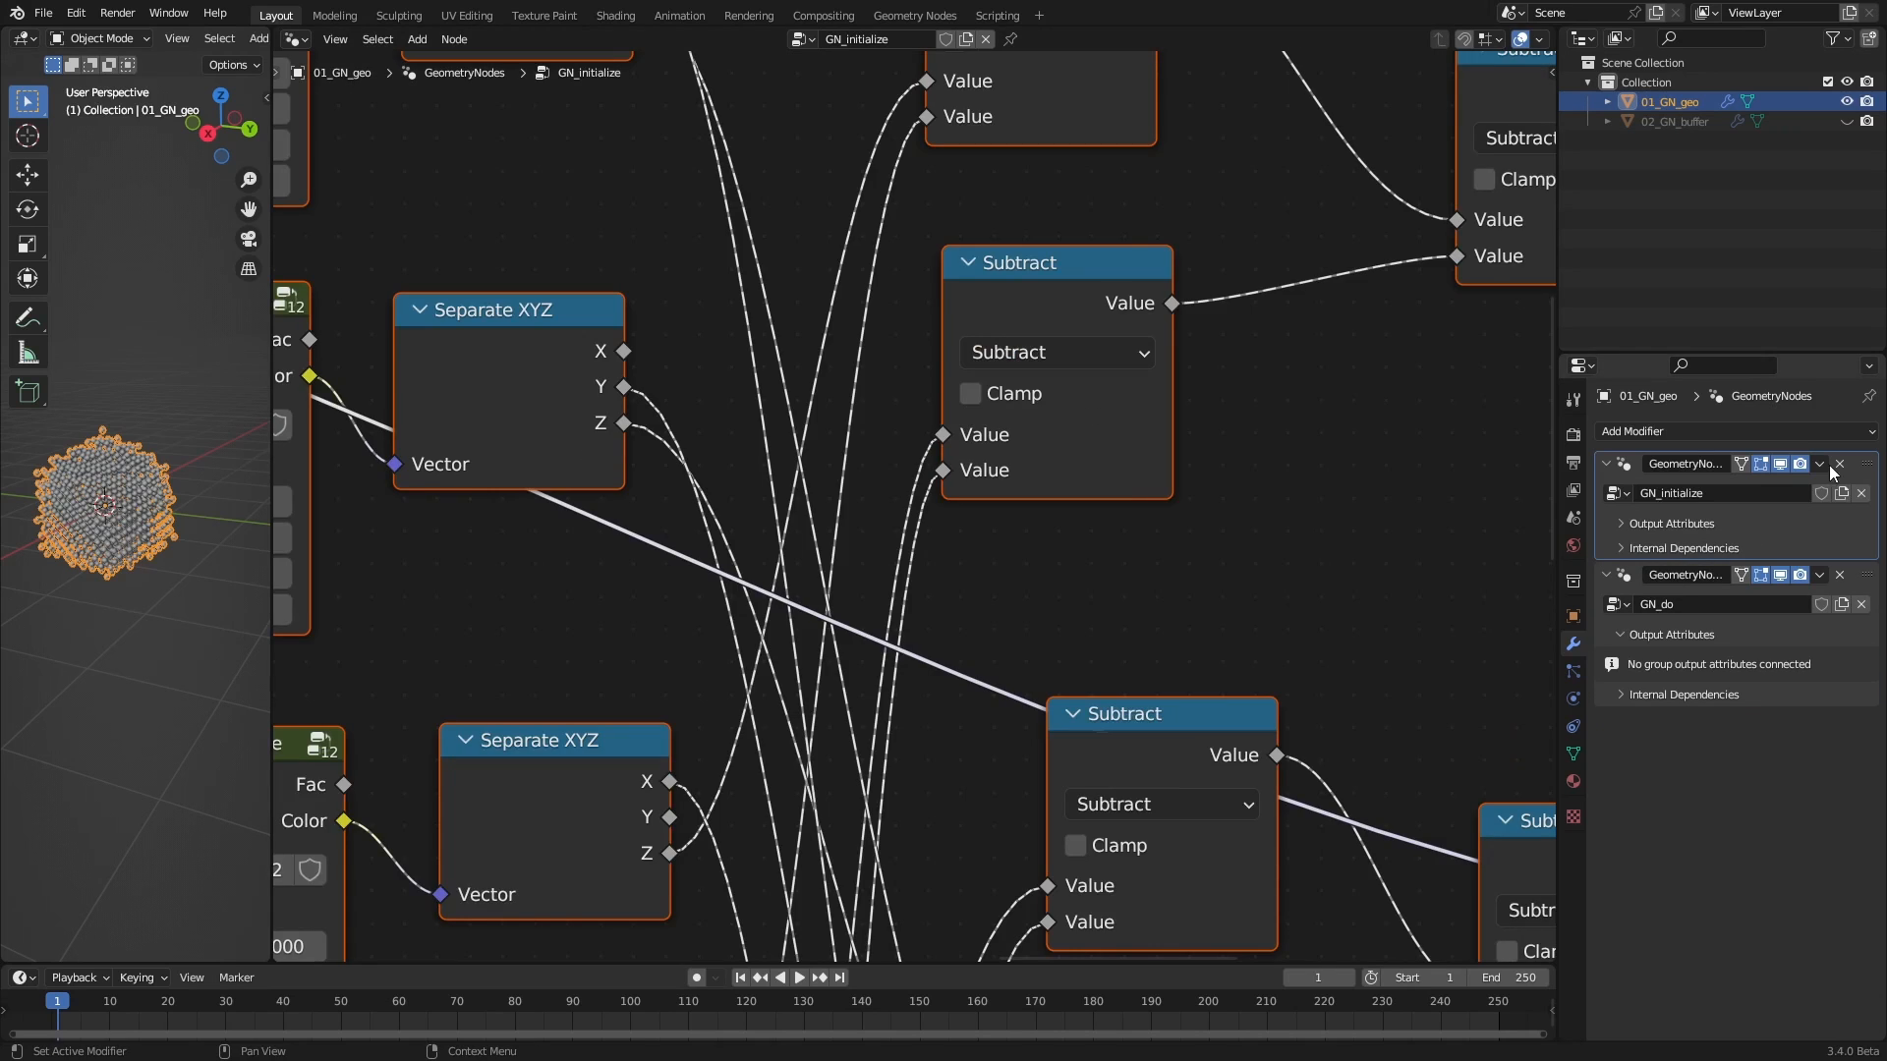
{"action": "scroll", "coordinate": [1113, 503], "scroll_direction": "down", "scroll_amount": 5}
{"action": "right_click_drag", "start_coordinate": [872, 685], "coordinate": [822, 710], "text": "alt"}
{"action": "middle_click_drag", "start_coordinate": [652, 426], "coordinate": [735, 446], "text": "alt"}
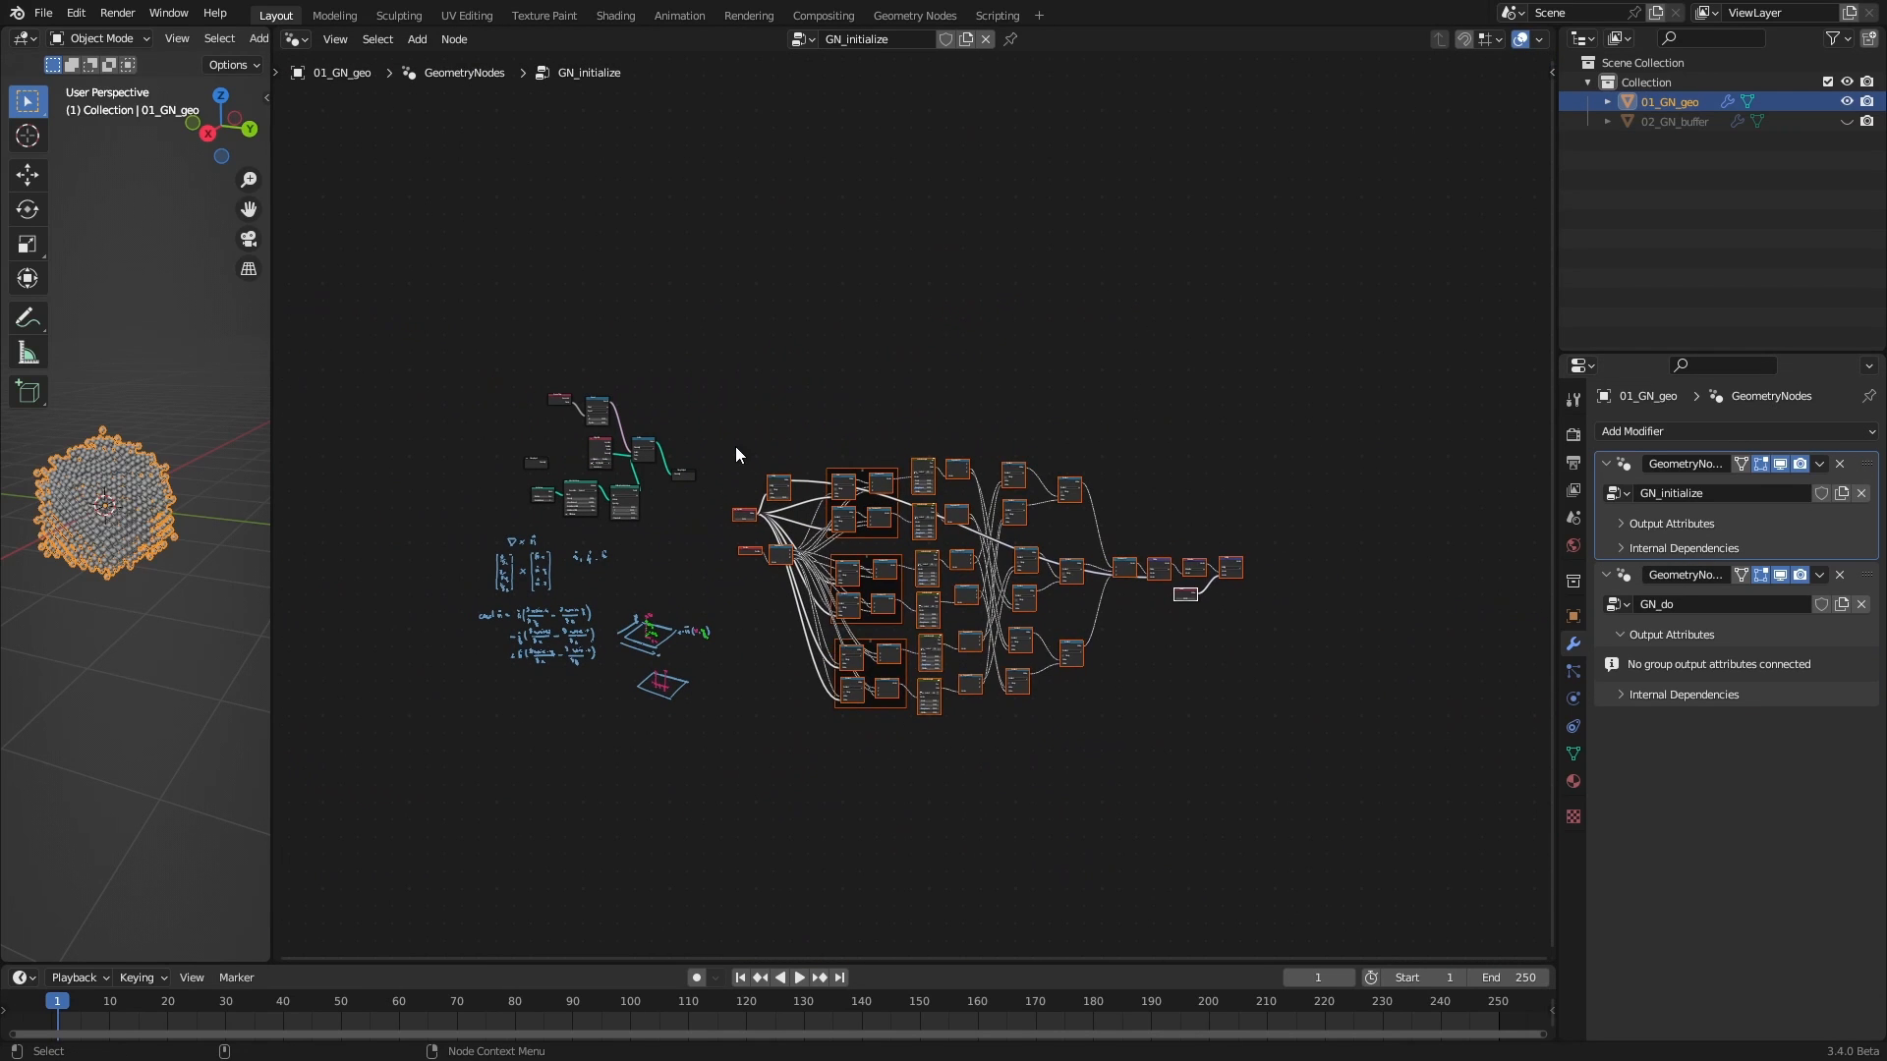
{"action": "left_click_drag", "start_coordinate": [726, 431], "coordinate": [1364, 764]}
{"action": "mouse_move", "coordinate": [1166, 565]}
{"action": "left_mouse_down"}
{"action": "mouse_move", "coordinate": [812, 839]}
{"action": "mouse_move", "coordinate": [828, 808]}
{"action": "left_mouse_up"}
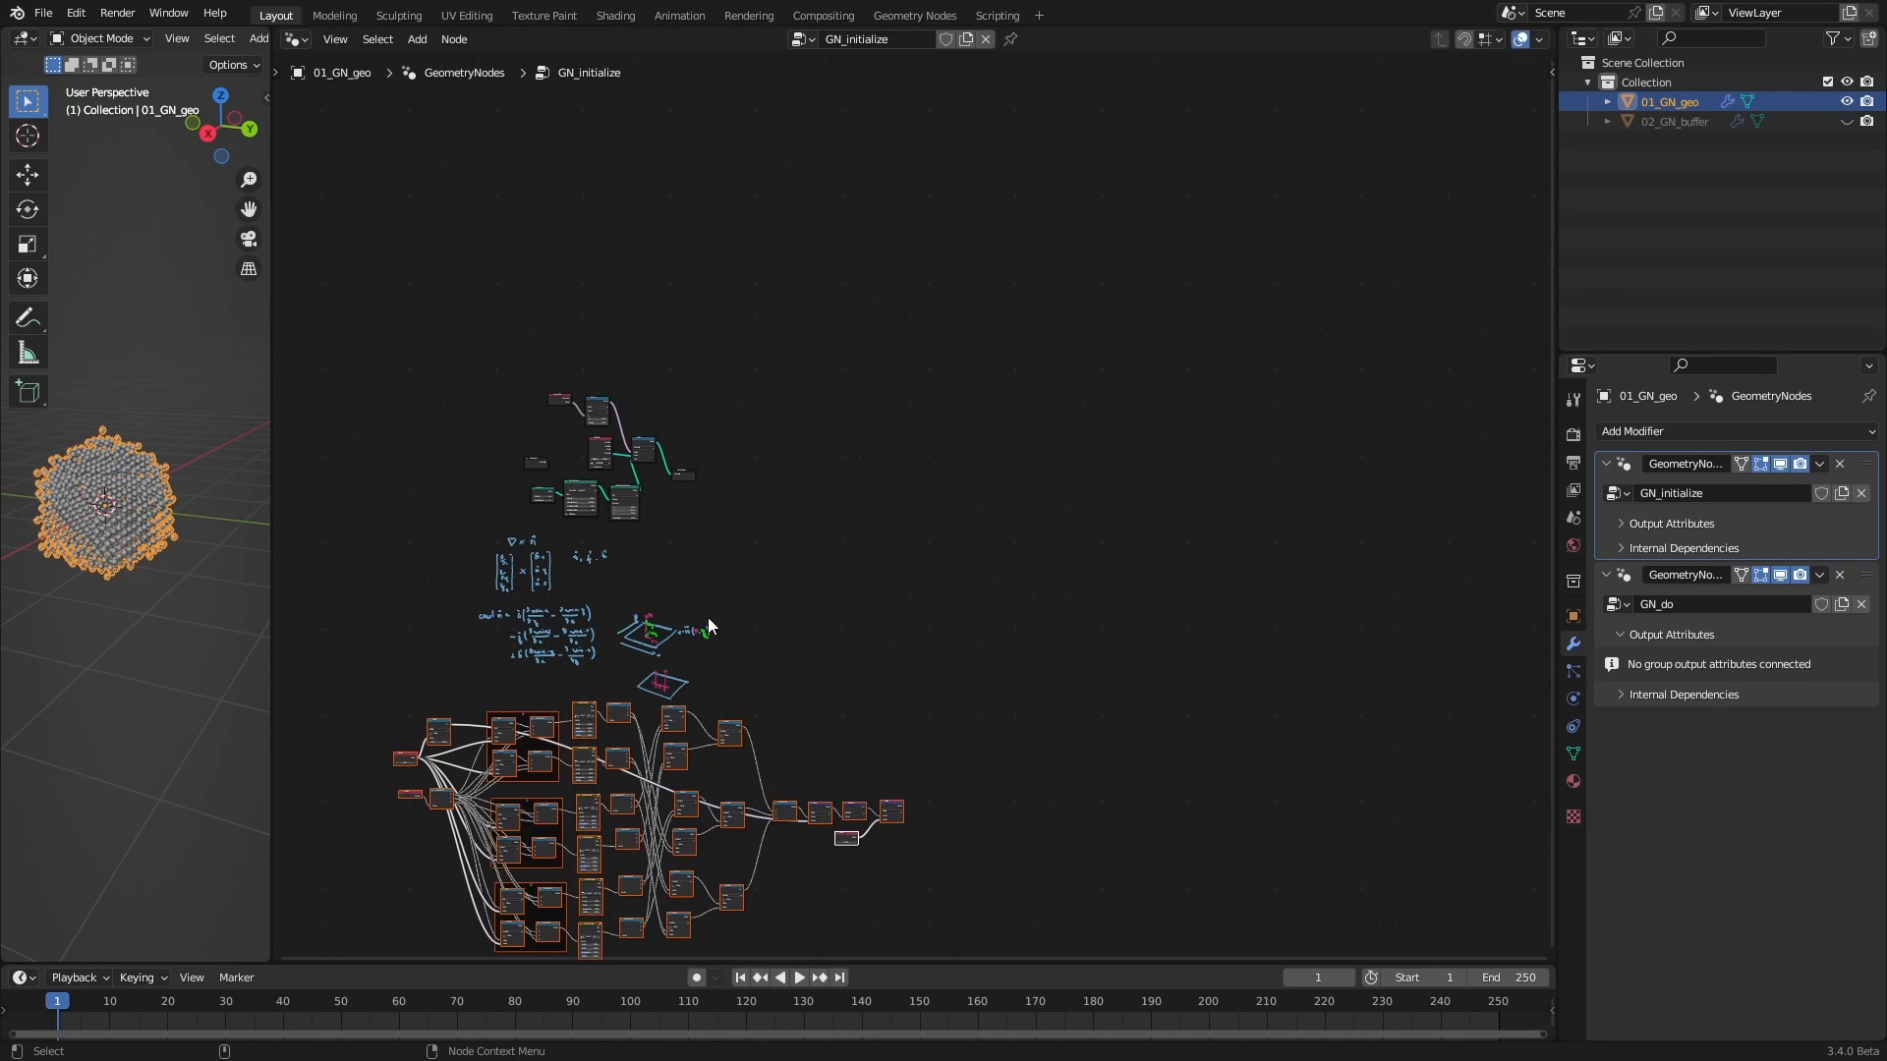
{"action": "right_click_drag", "start_coordinate": [562, 616], "coordinate": [569, 440], "text": "alt"}
{"action": "middle_click_drag", "start_coordinate": [450, 424], "coordinate": [1002, 610], "text": "alt"}
{"action": "right_click_drag", "start_coordinate": [1016, 660], "coordinate": [972, 554], "text": "alt"}
{"action": "middle_click_drag", "start_coordinate": [972, 553], "coordinate": [963, 532], "text": "alt"}
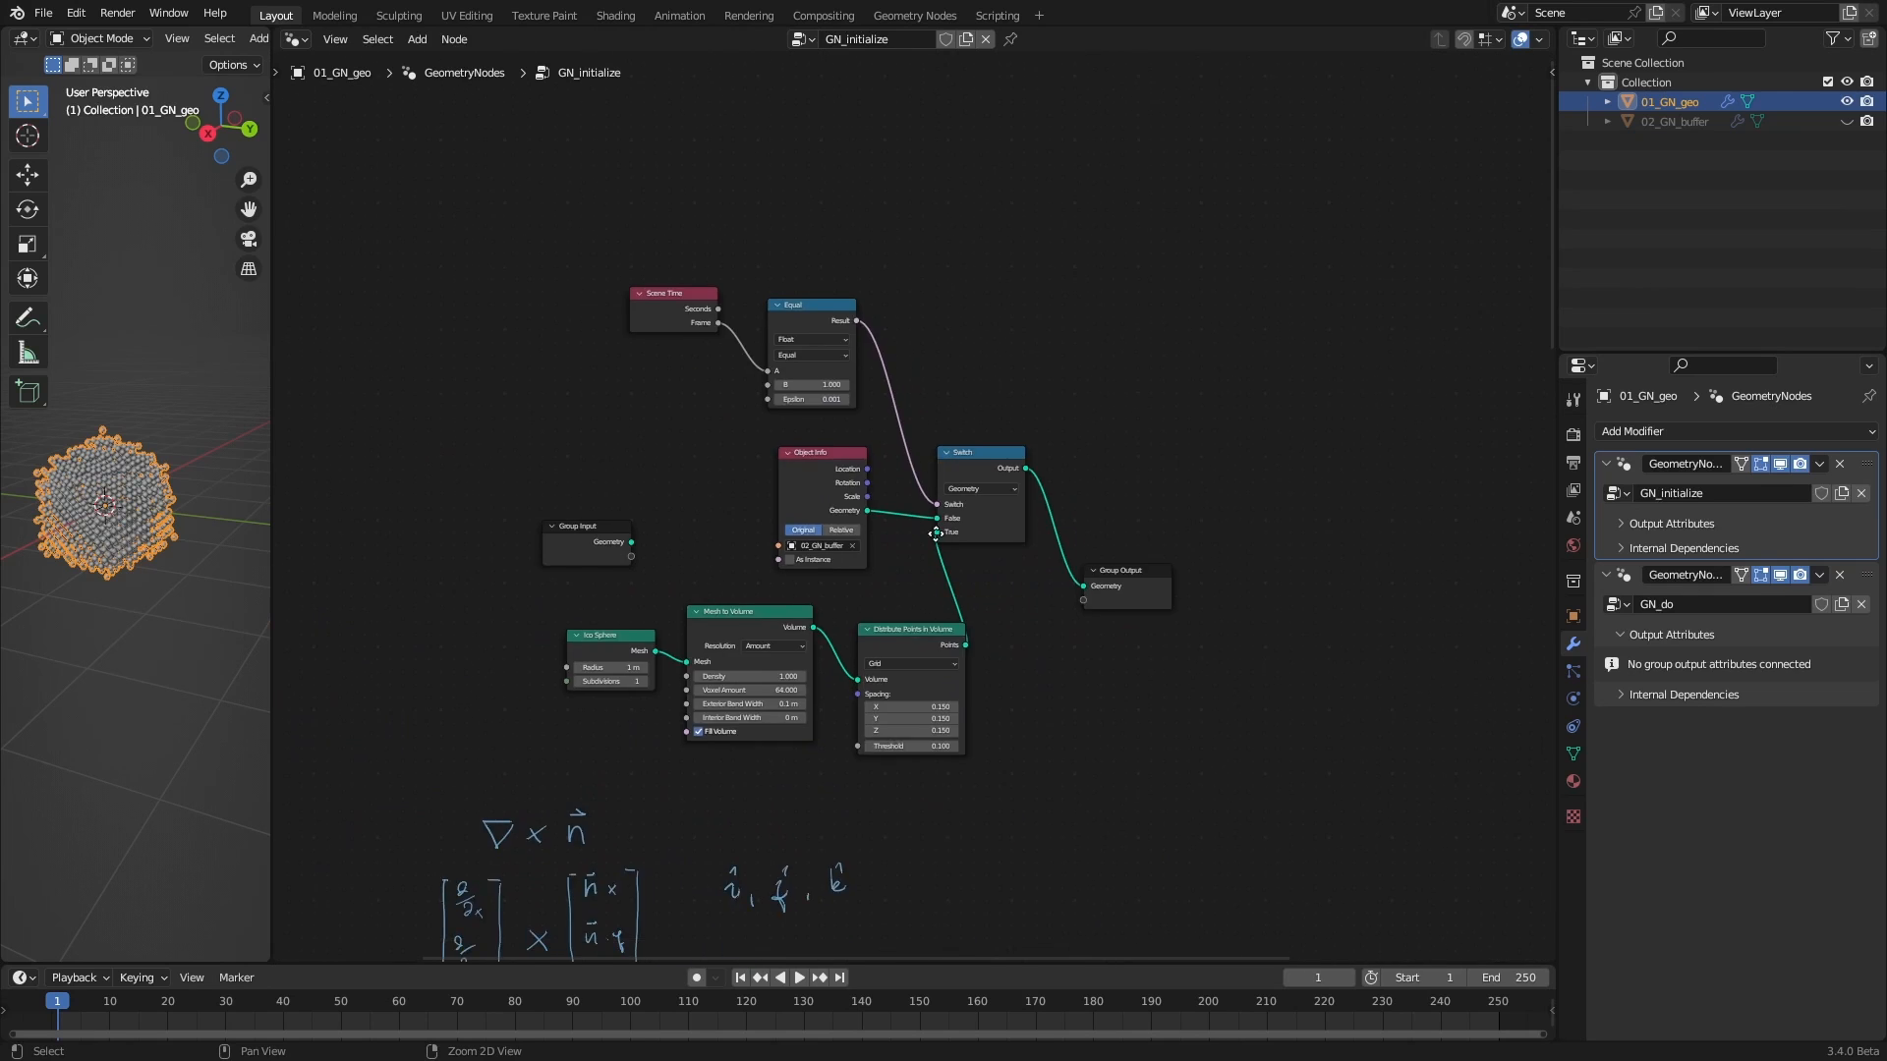
Spread out the Object Info, Switch and Group Output nodes to make room before the Switch inputs
{"action": "right_click_drag", "start_coordinate": [963, 533], "coordinate": [919, 557], "text": "alt"}
{"action": "middle_click_drag", "start_coordinate": [919, 558], "coordinate": [910, 510], "text": "alt"}
{"action": "right_click_drag", "start_coordinate": [910, 510], "coordinate": [906, 494], "text": "alt"}
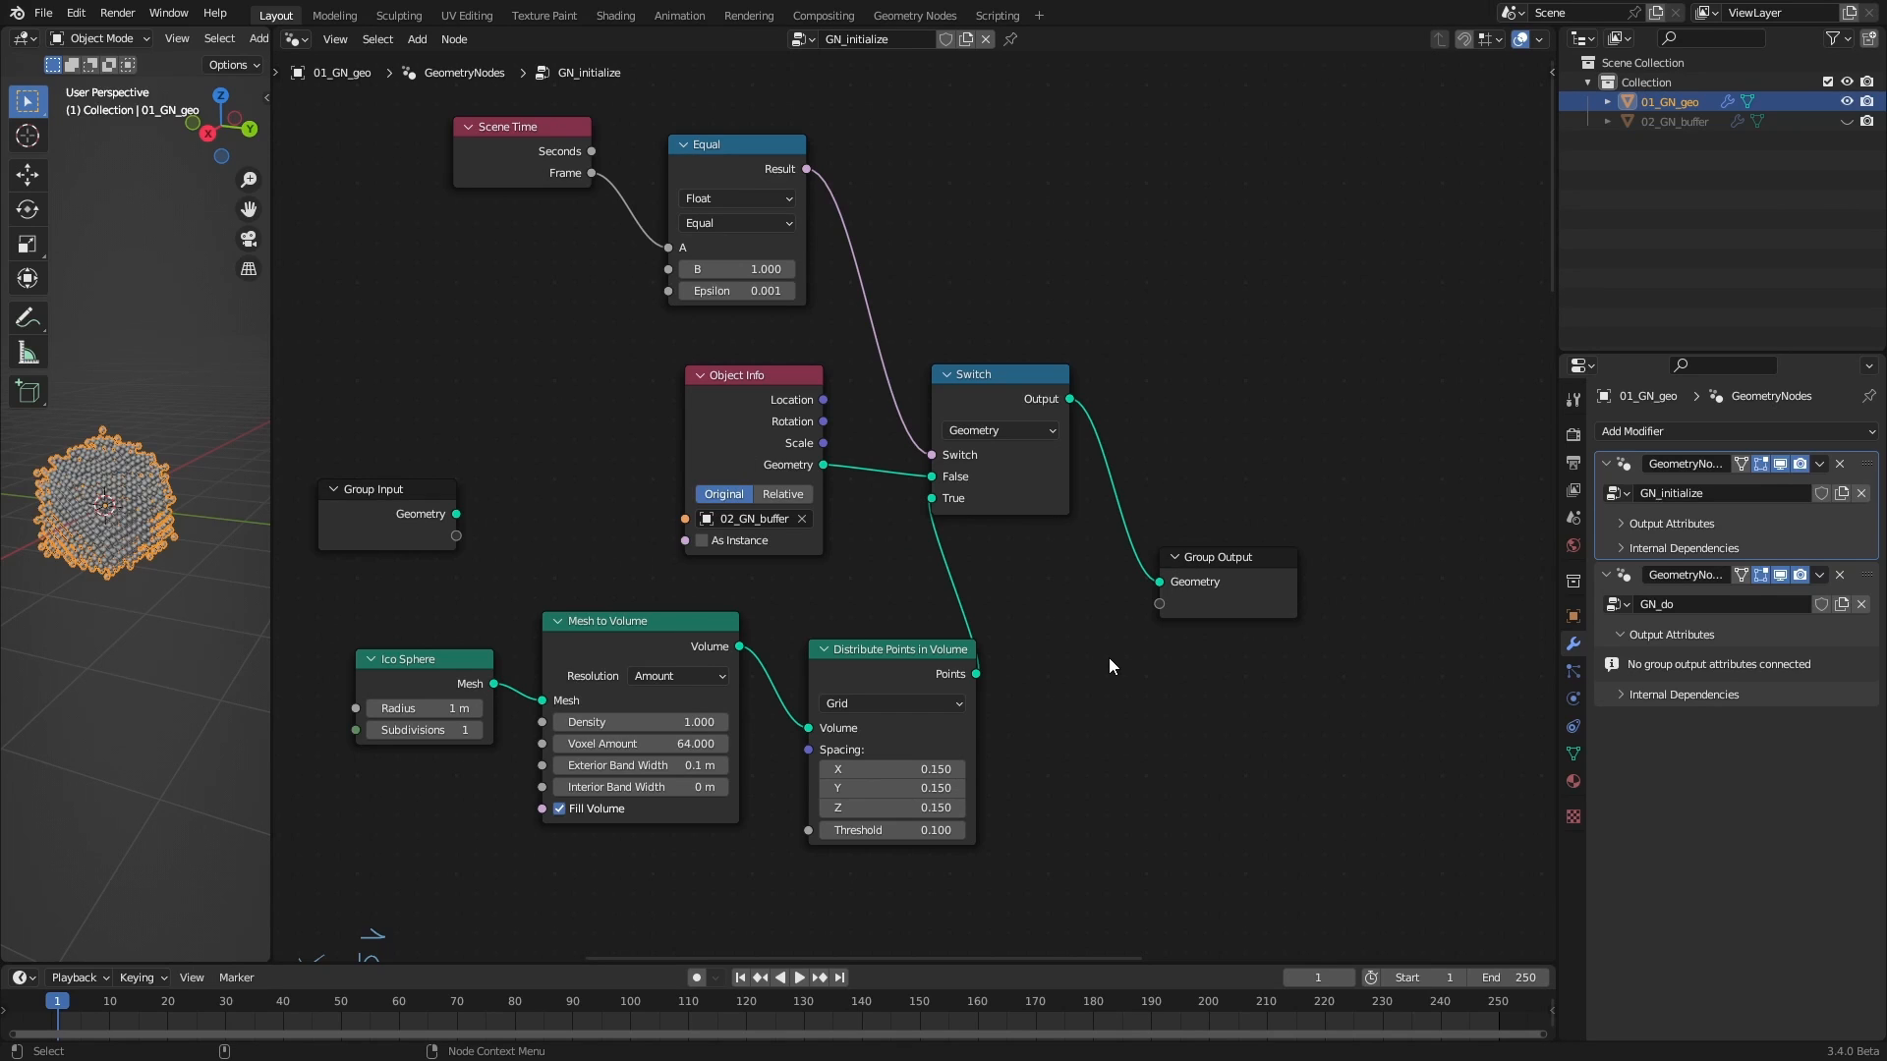
{"action": "left_click_drag", "start_coordinate": [744, 384], "coordinate": [574, 381]}
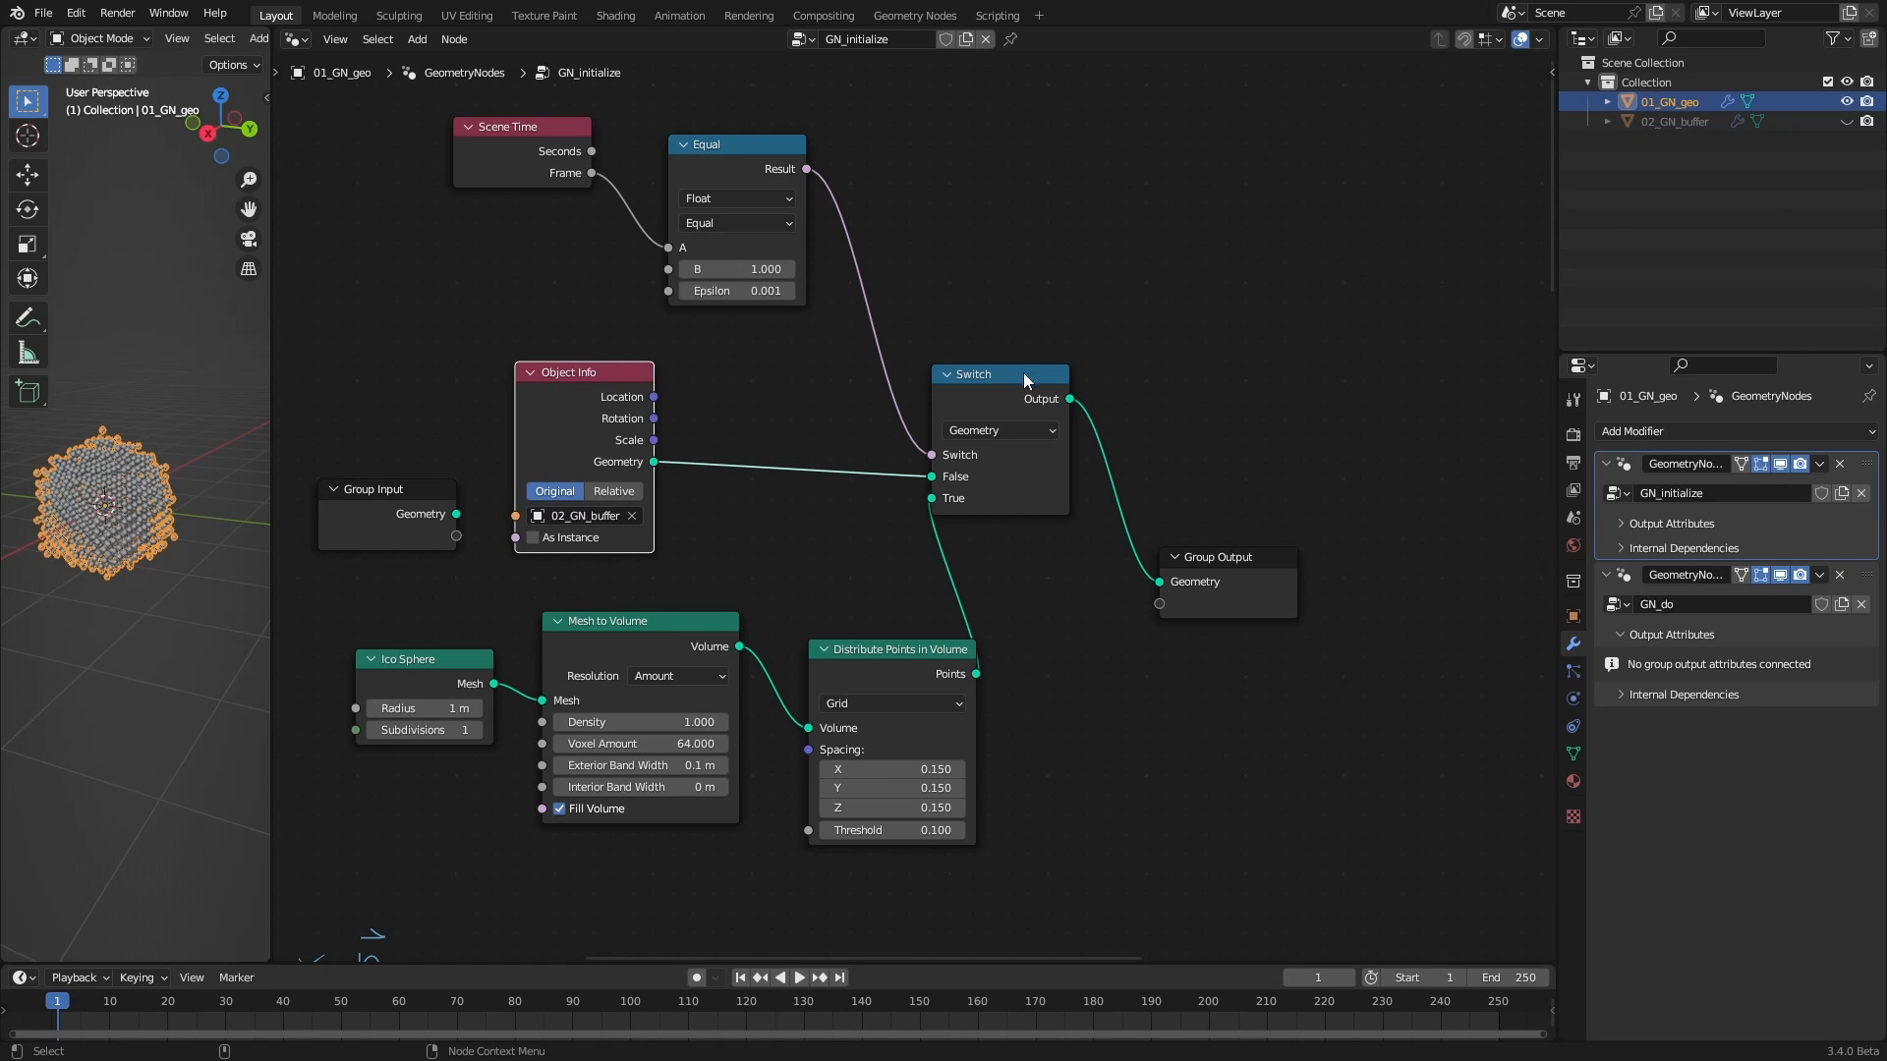
{"action": "left_click_drag", "start_coordinate": [1029, 381], "coordinate": [1347, 308]}
{"action": "left_click_drag", "start_coordinate": [1291, 559], "coordinate": [1561, 506]}
{"action": "left_click", "coordinate": [1228, 701]}
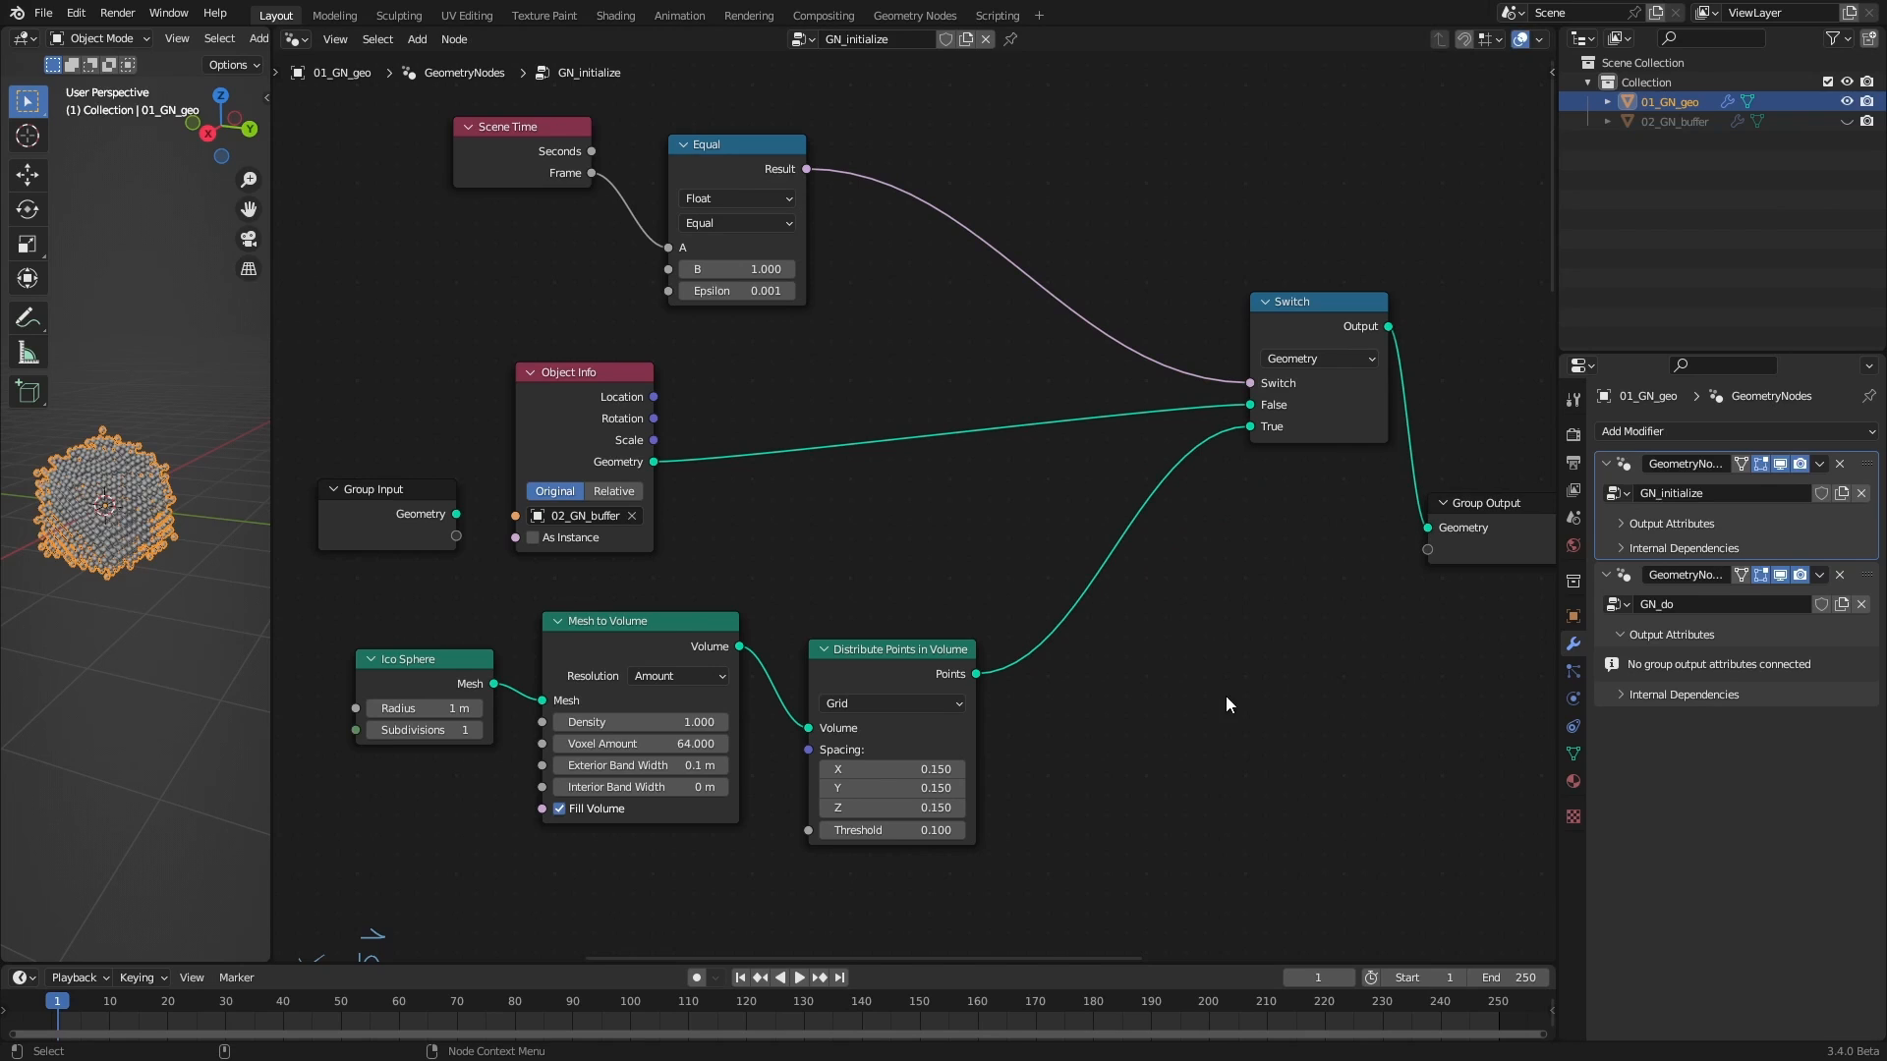
Insert a Join Geometry node between Object Info and the Switch's False input, and feed the Distribute Points in Volume points into it
{"action": "key", "text": "shift+a"}
{"action": "left_click", "coordinate": [1163, 590]}
{"action": "type", "text": "joi"}
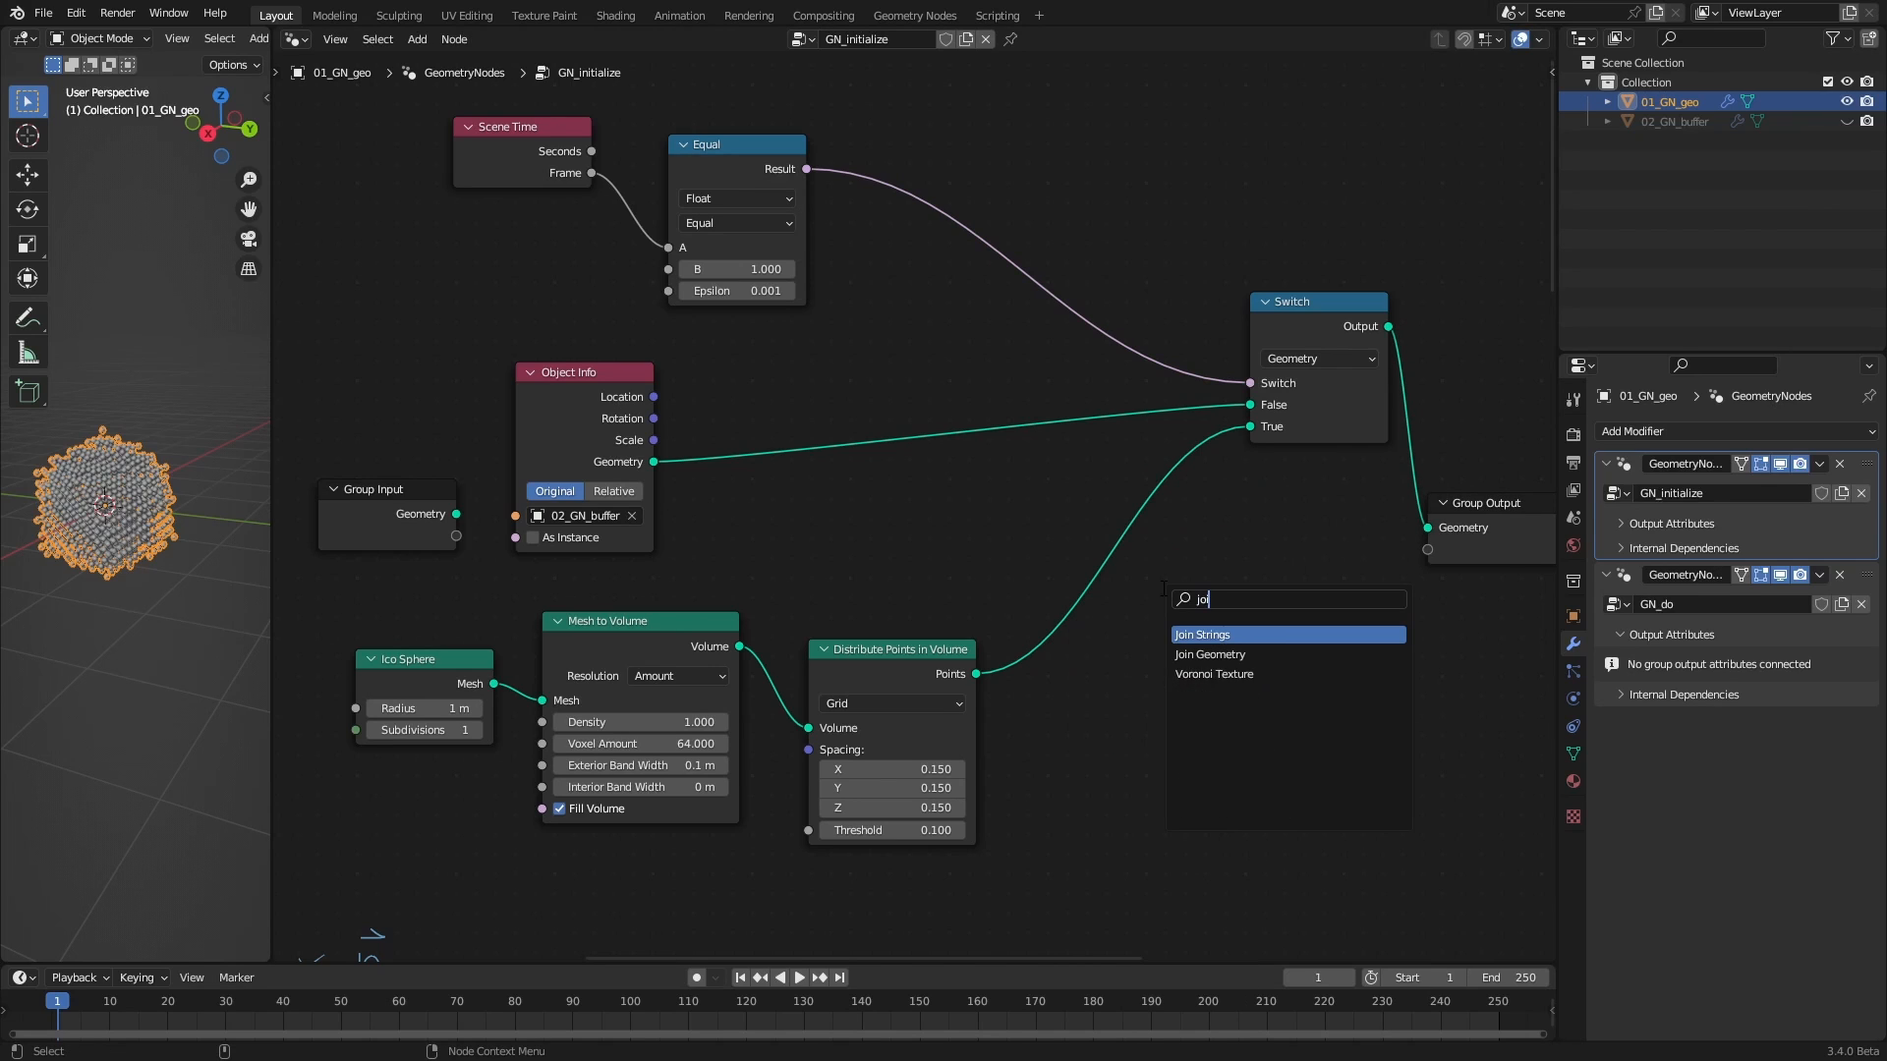
{"action": "type", "text": "n"}
{"action": "left_click", "coordinate": [1209, 654]}
{"action": "left_click", "coordinate": [963, 527]}
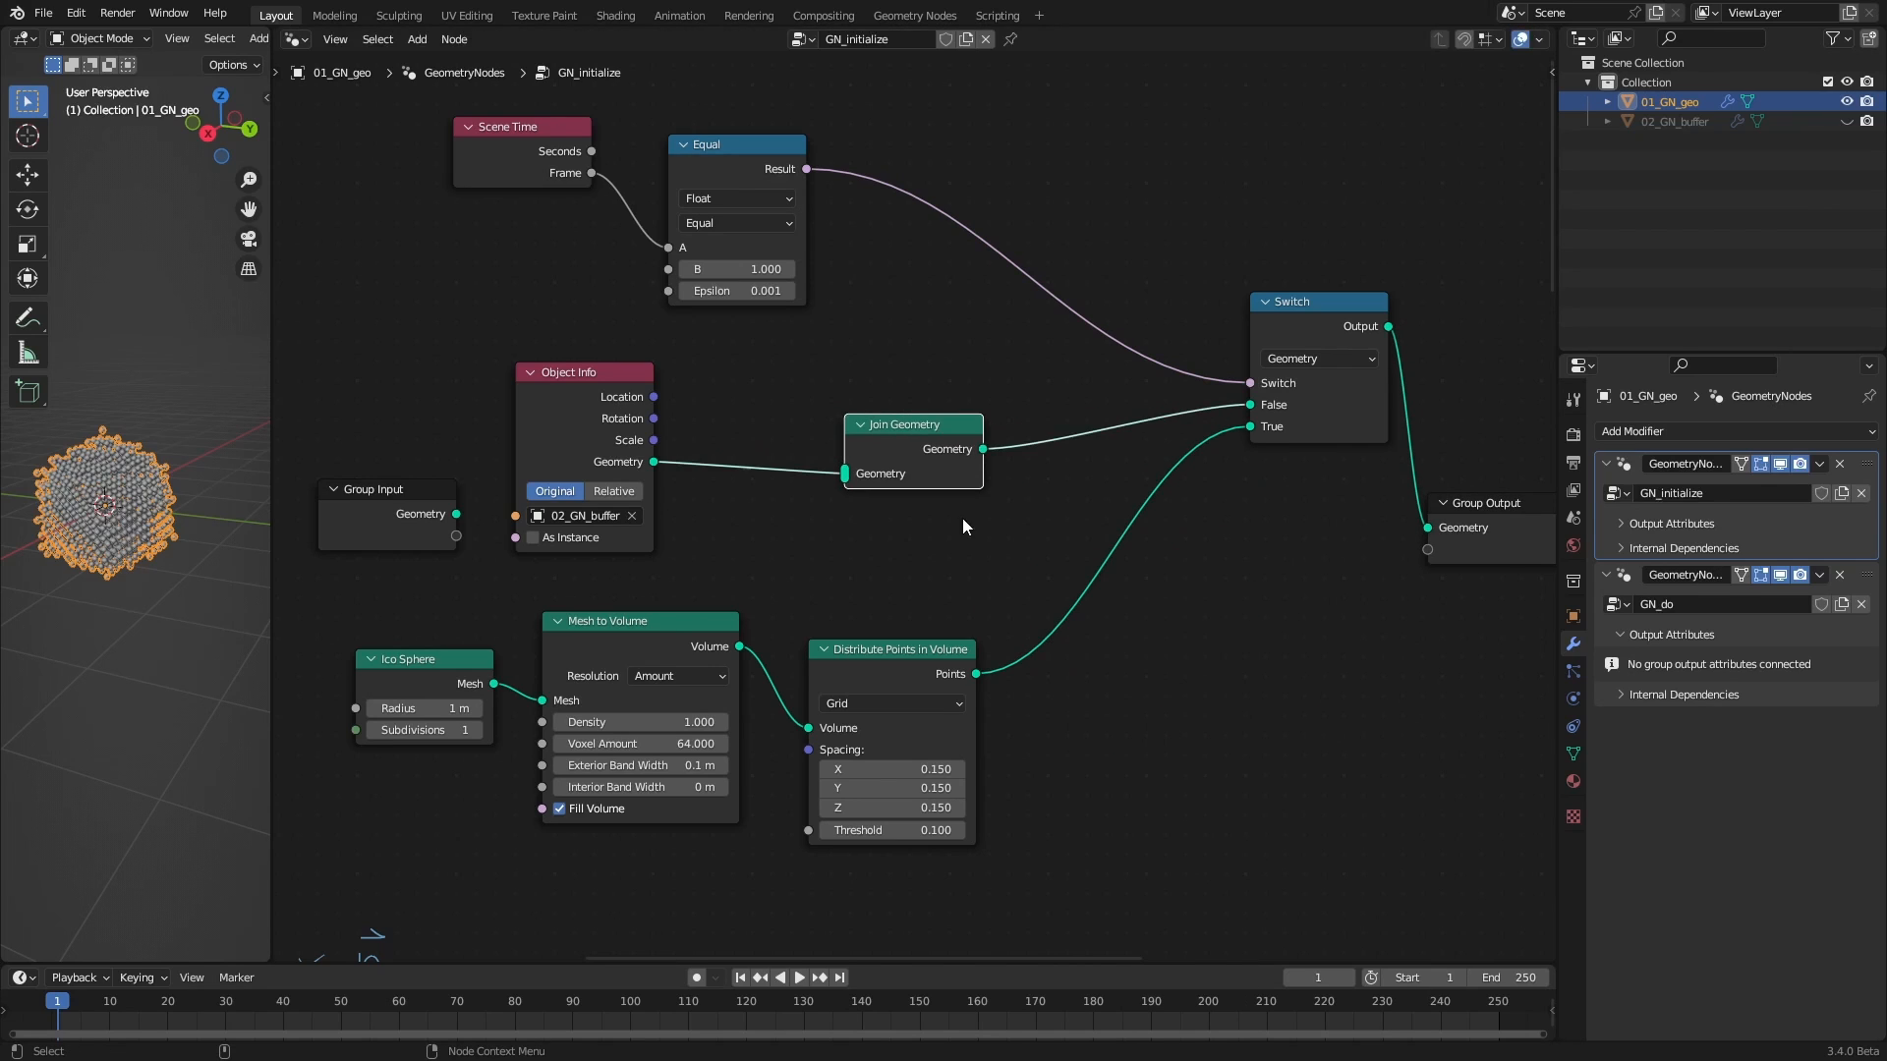
{"action": "left_click_drag", "start_coordinate": [975, 674], "coordinate": [845, 474]}
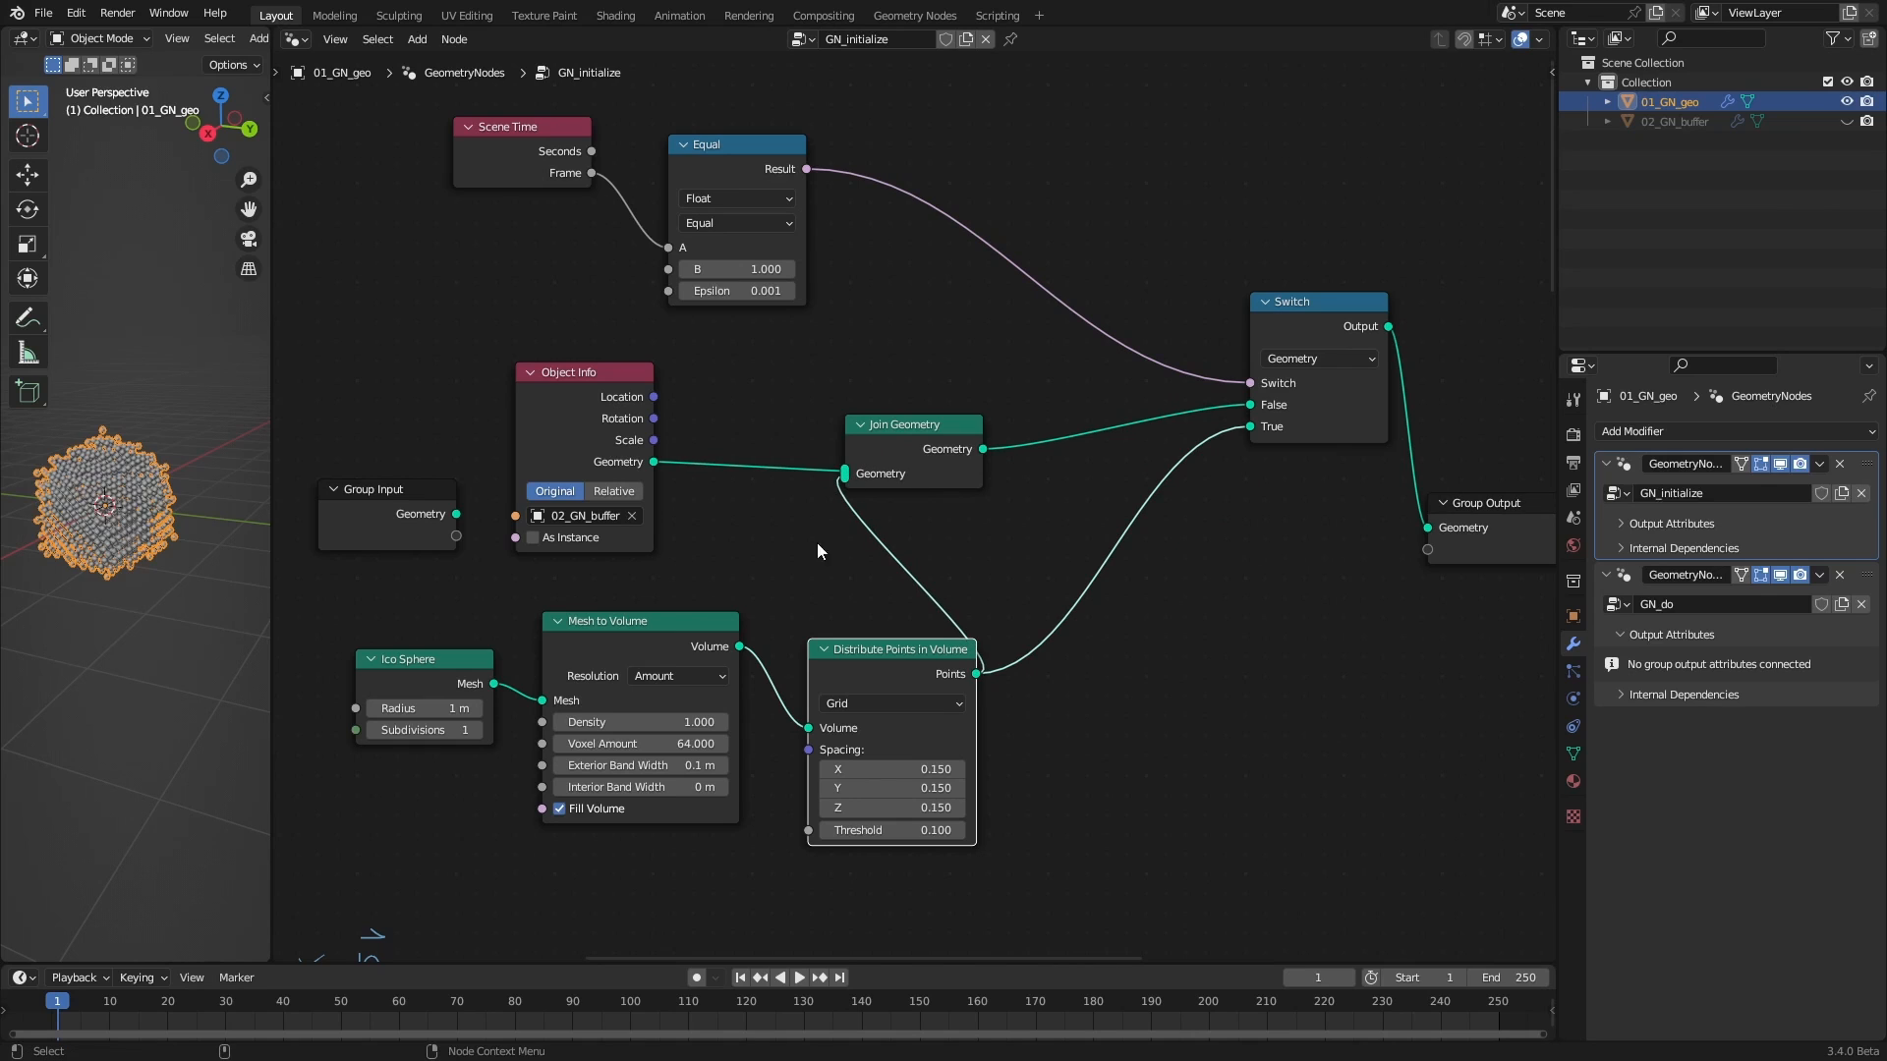
Play the simulation with points re-emitted every frame, stop it and rewind to the first frame
{"action": "left_click", "coordinate": [798, 977]}
{"action": "left_click", "coordinate": [798, 980]}
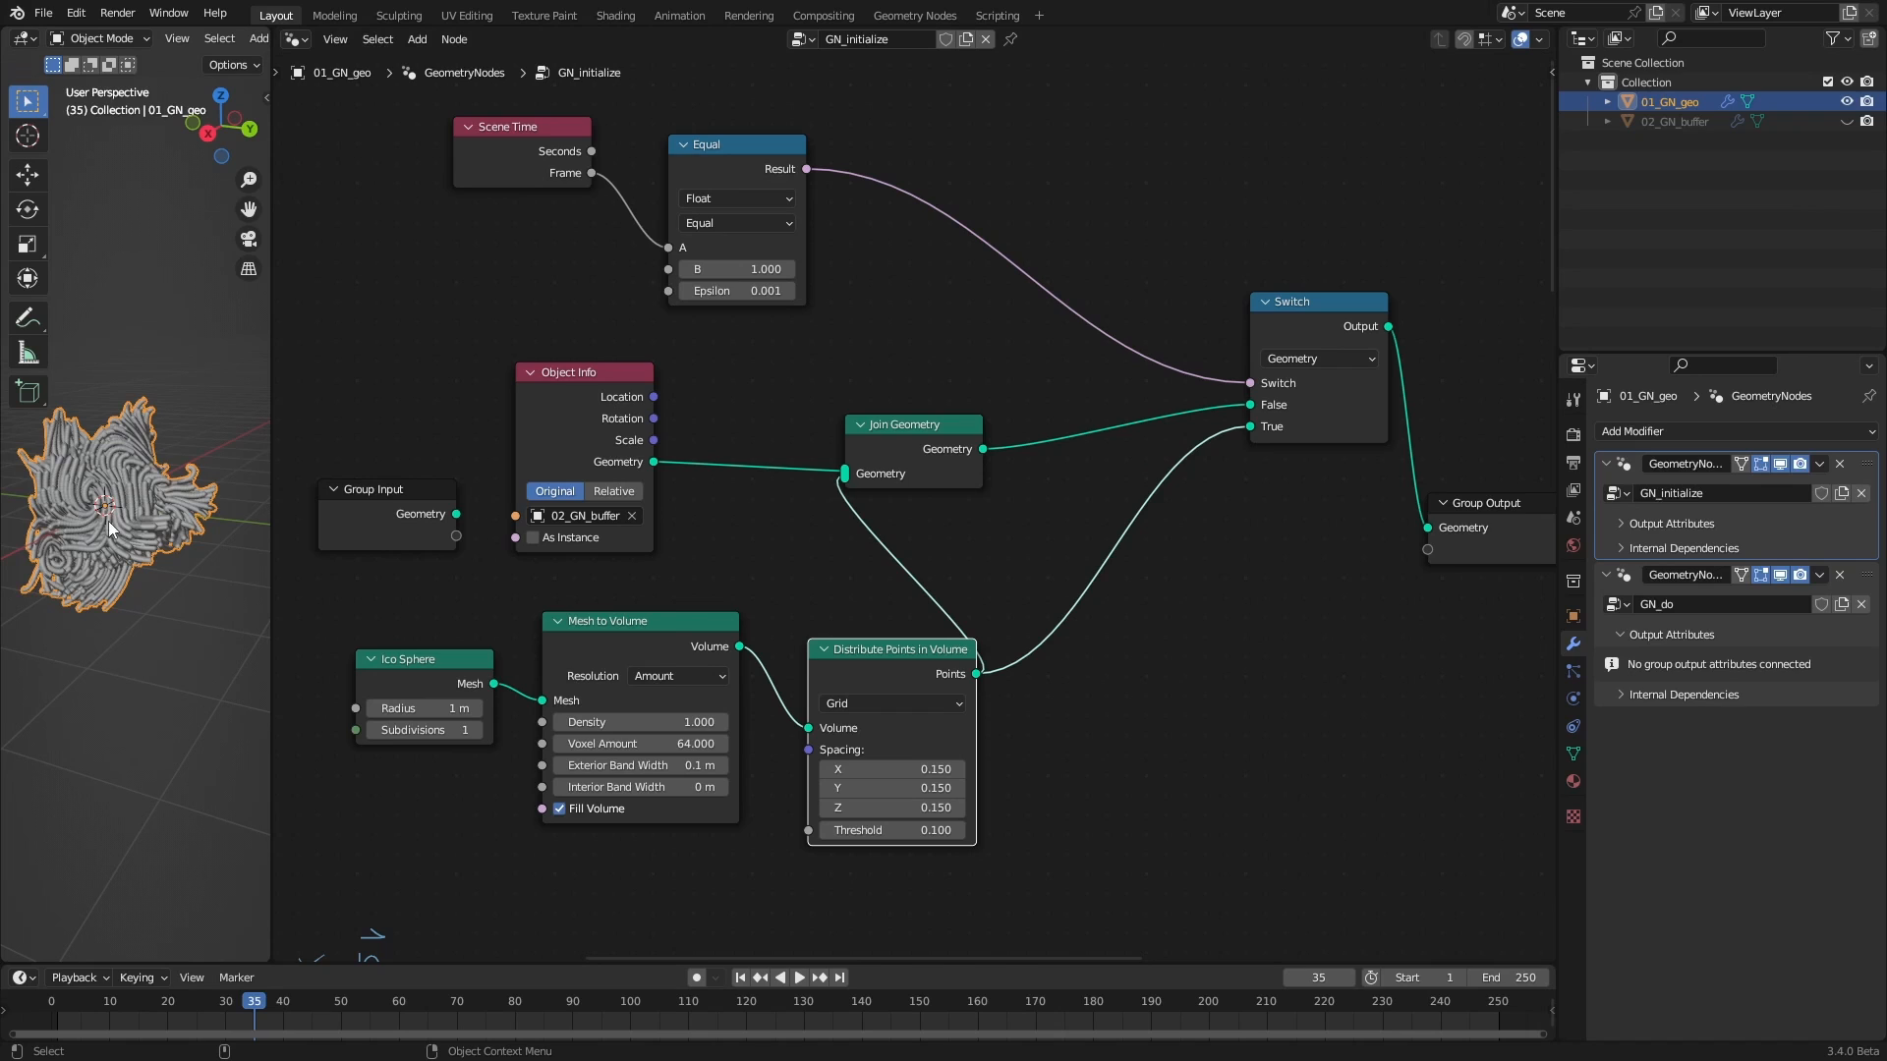
{"action": "left_click", "coordinate": [739, 978]}
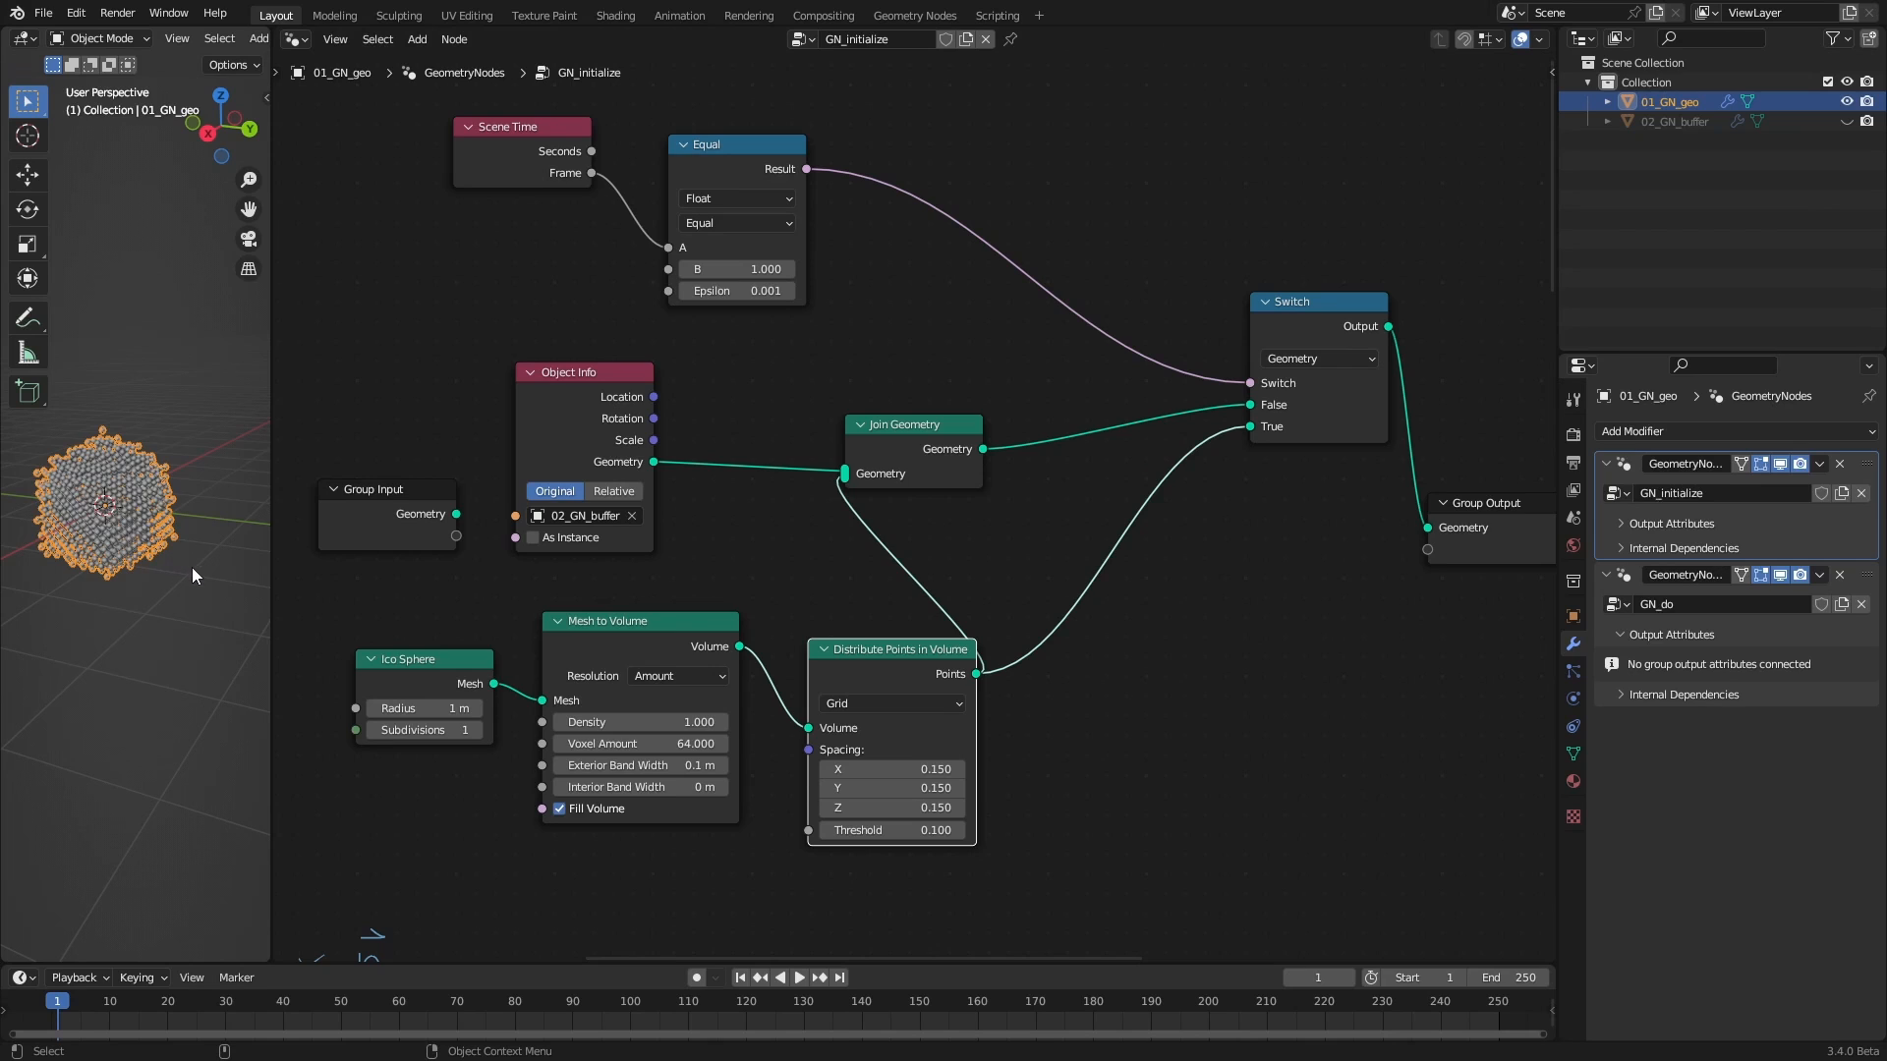
Set the X, Y and Z Spacing of Distribute Points in Volume to 0.2
{"action": "mouse_move", "coordinate": [938, 769]}
{"action": "left_mouse_down"}
{"action": "mouse_move", "coordinate": [943, 808]}
{"action": "mouse_move", "coordinate": [946, 787]}
{"action": "left_mouse_up"}
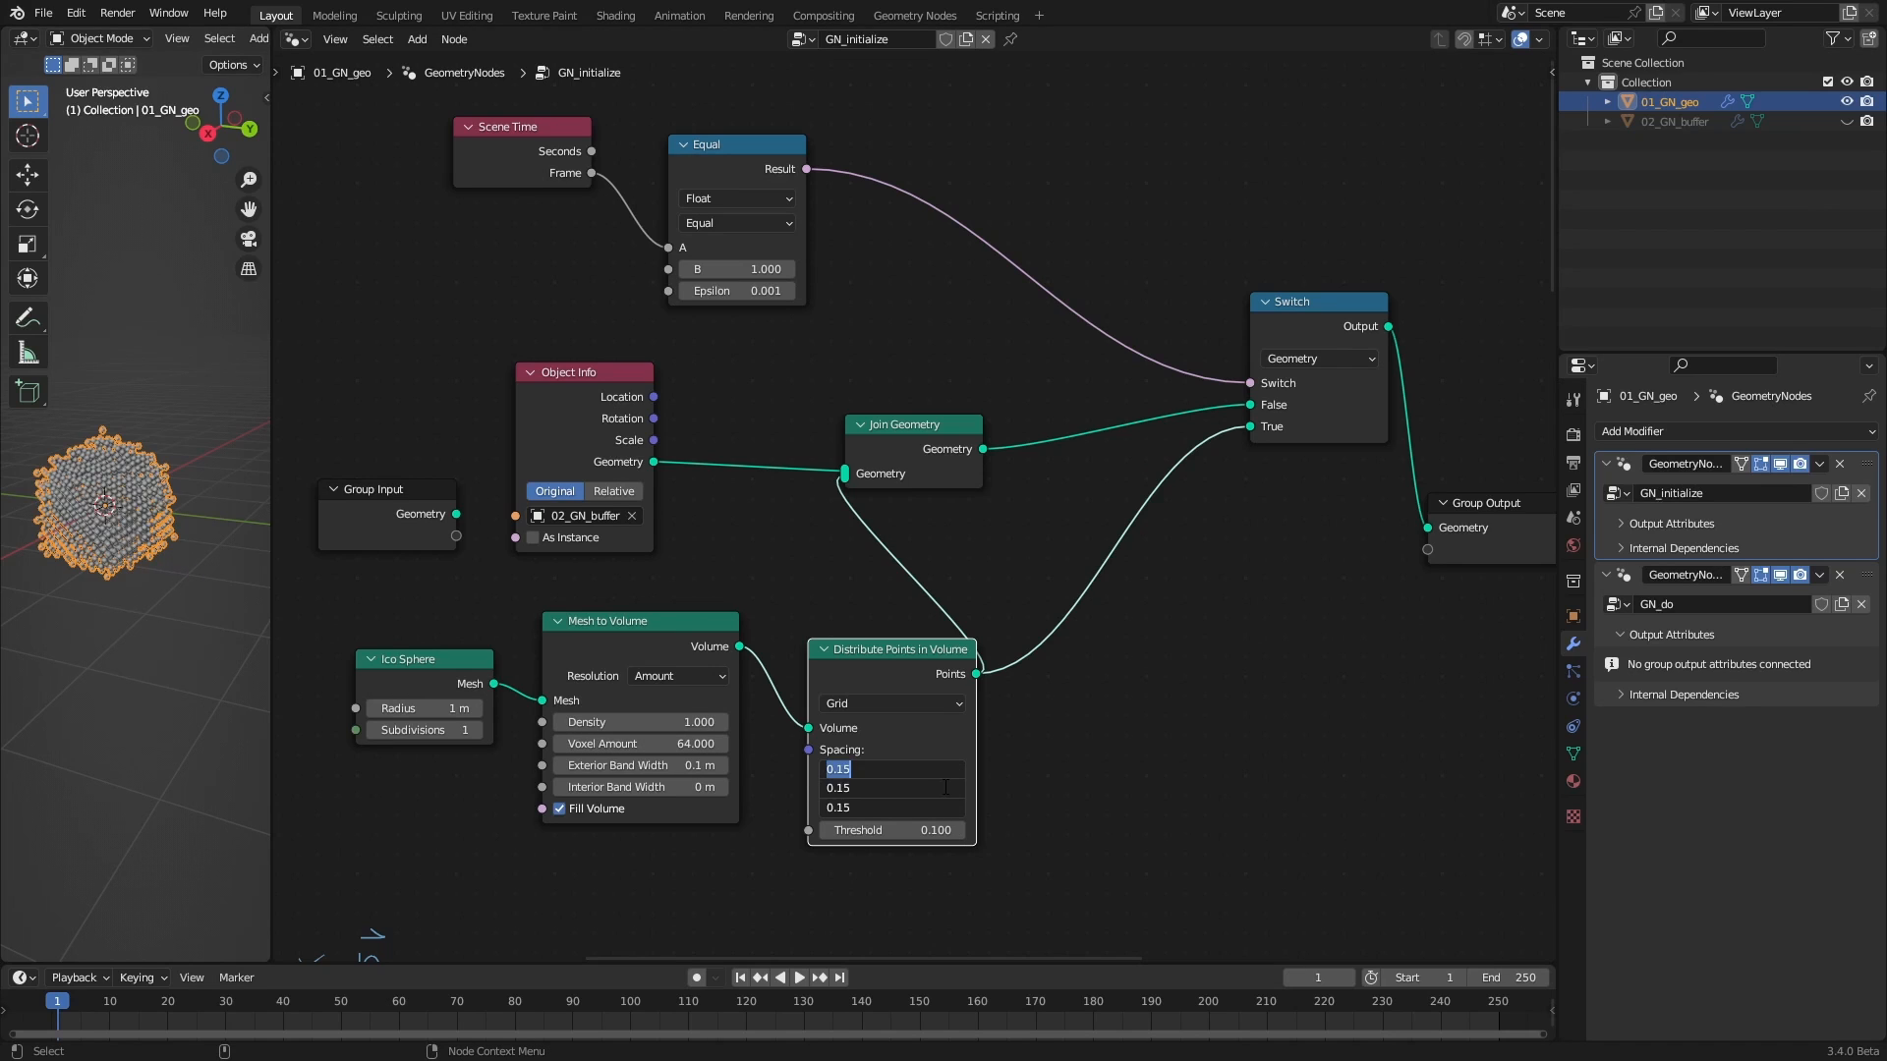
{"action": "type", "text": "0.2"}
{"action": "key", "text": "Return"}
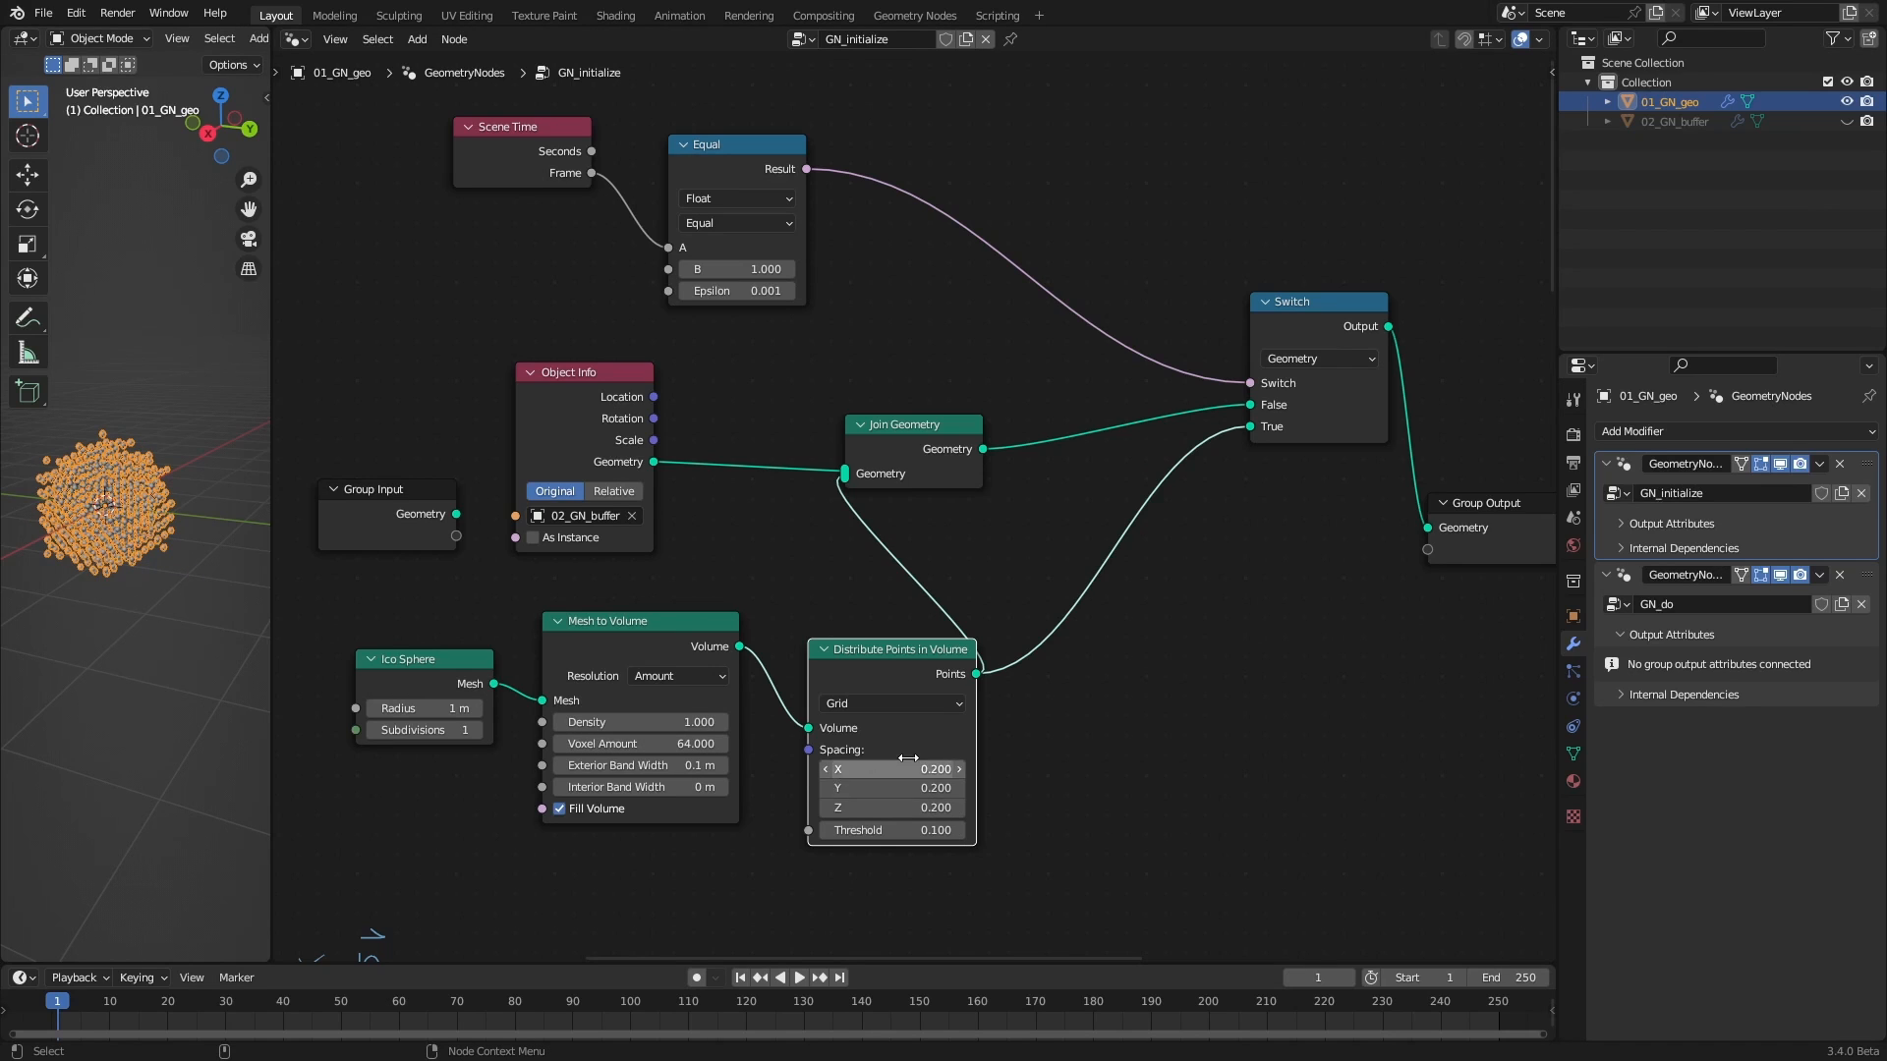
Play and stop the simulation with the wider point spacing, enlarge the 3D viewport and examine the trails from another angle
{"action": "left_click", "coordinate": [801, 979]}
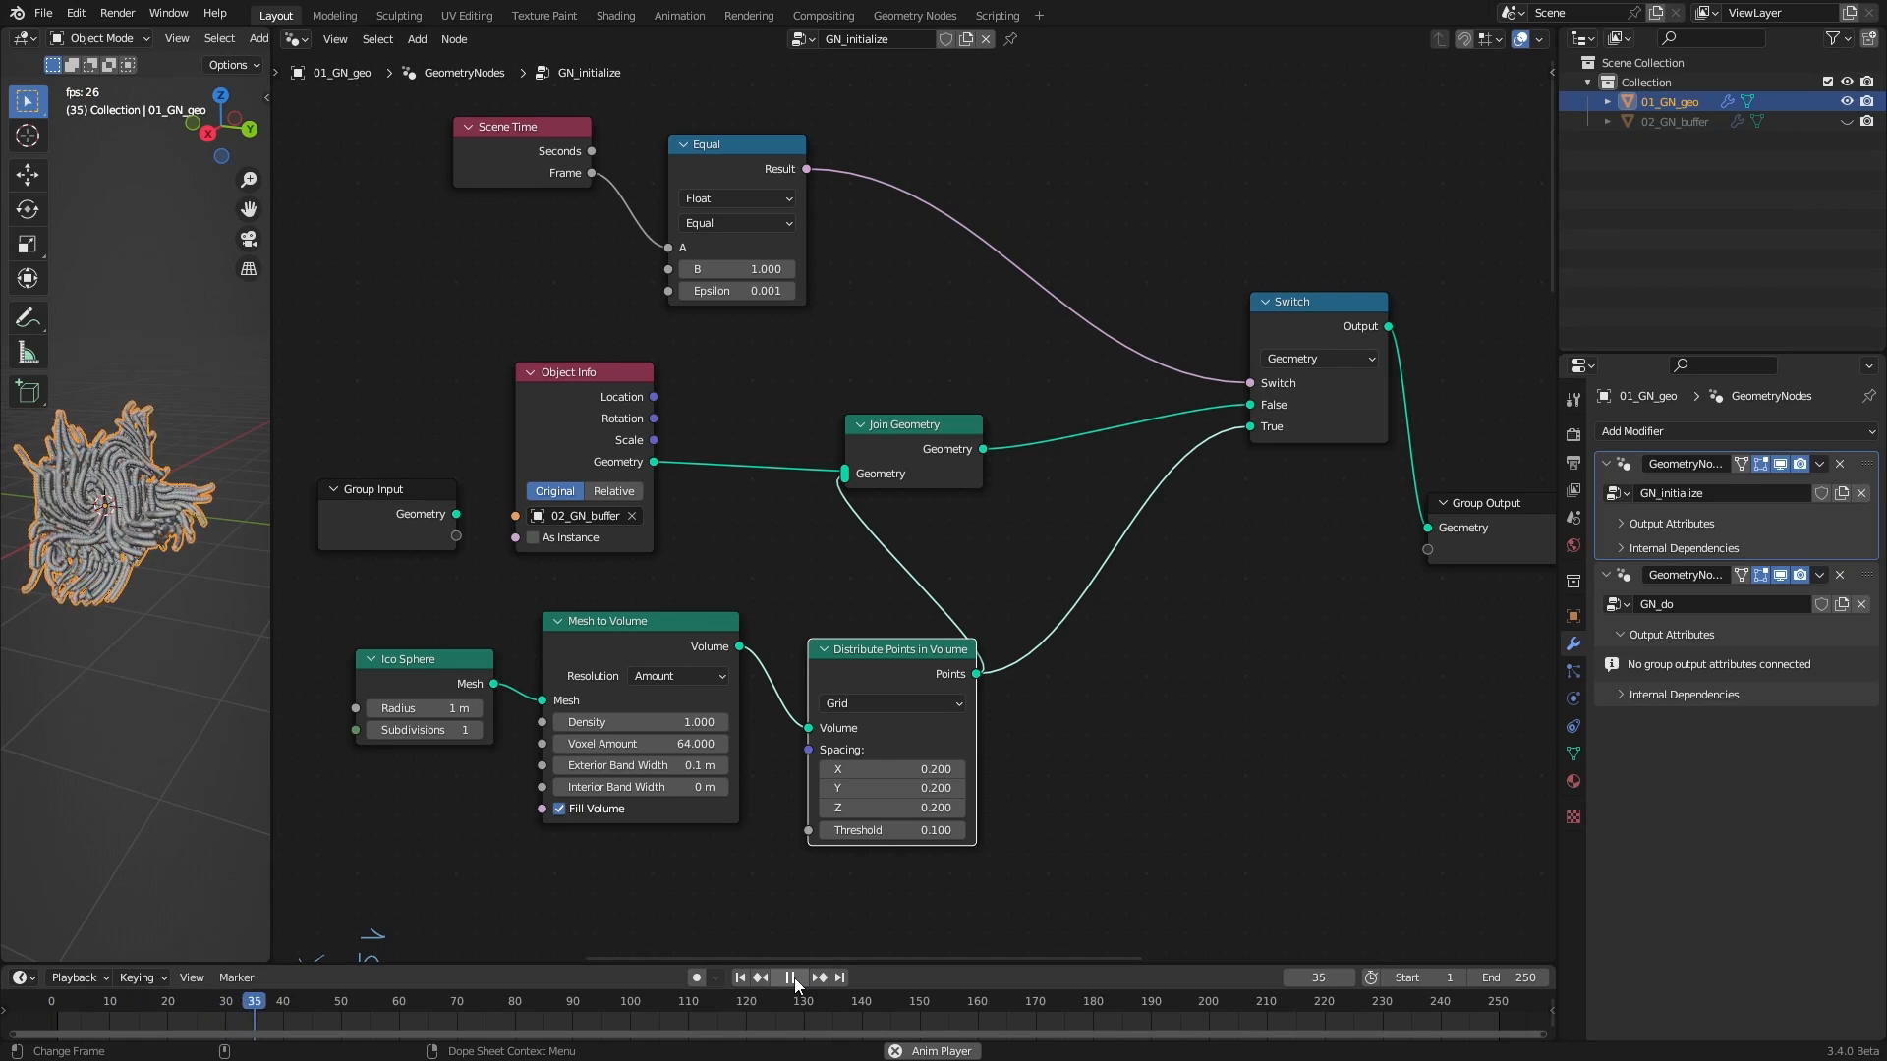
{"action": "left_click", "coordinate": [794, 978]}
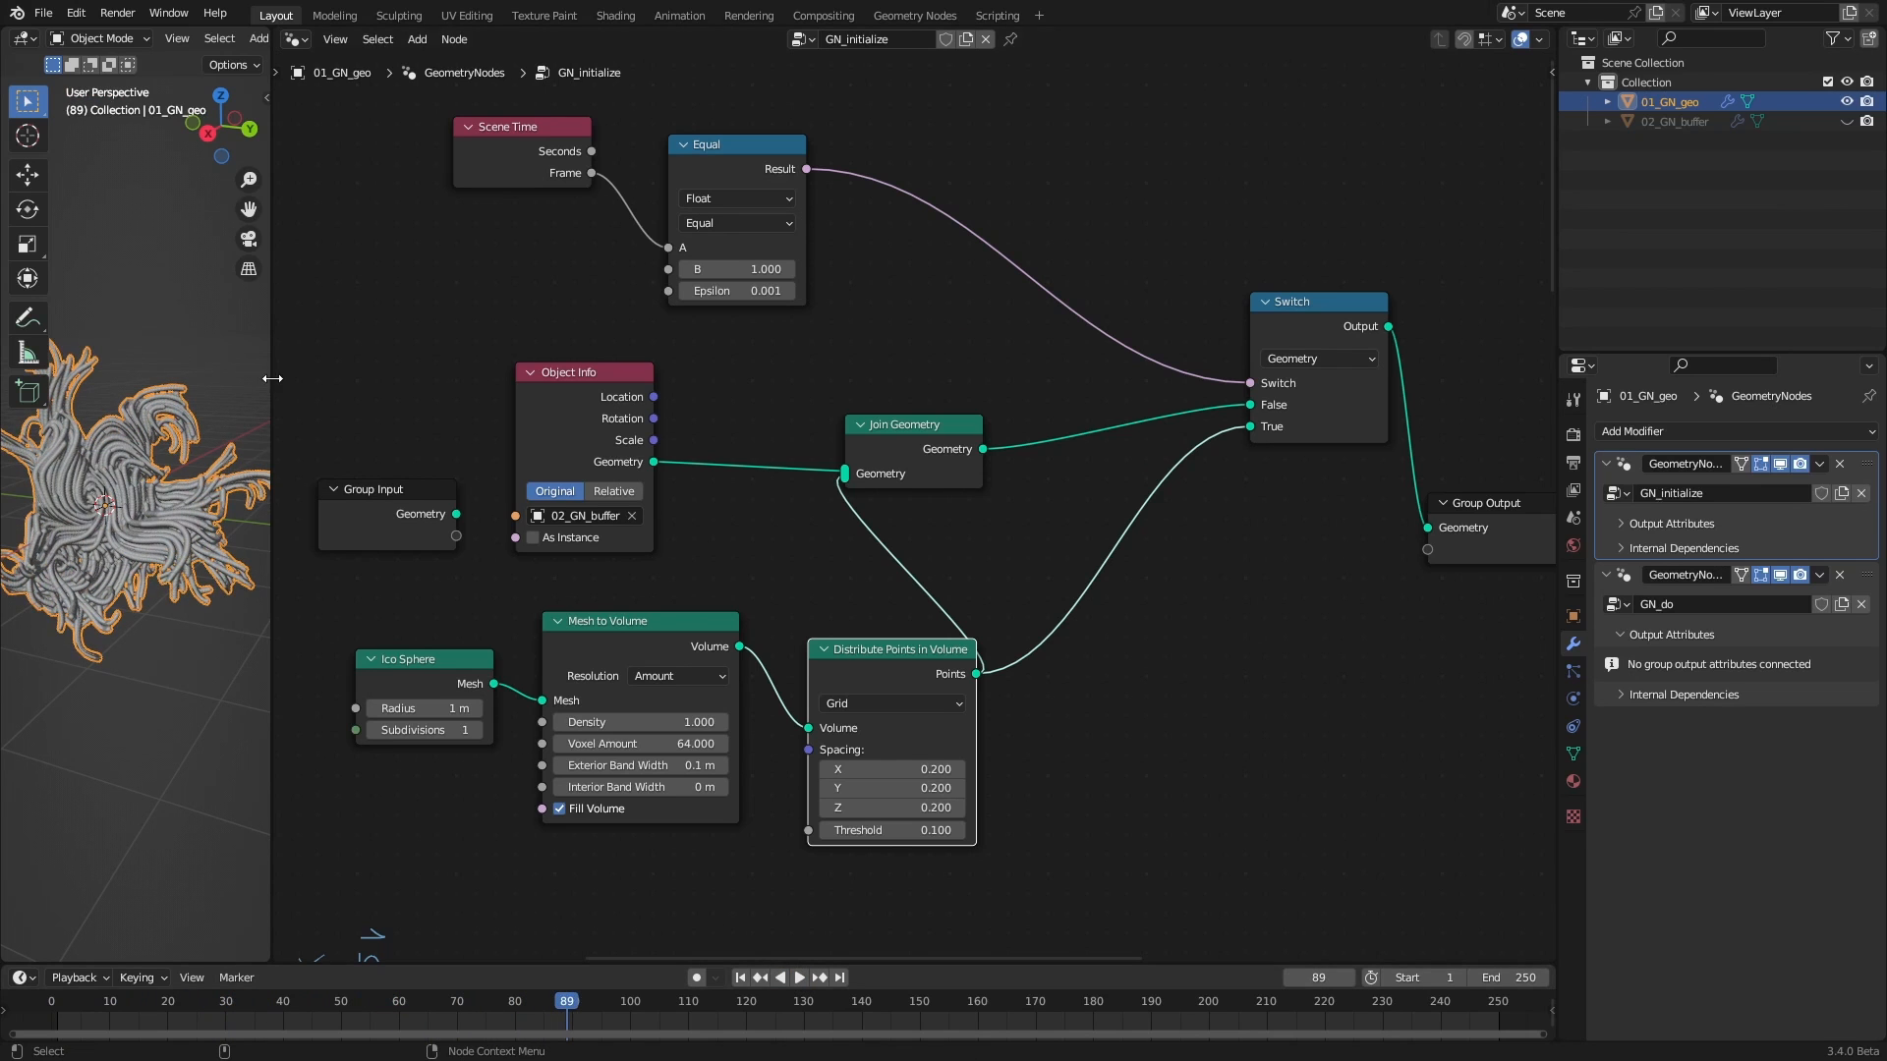
{"action": "left_click_drag", "start_coordinate": [269, 380], "coordinate": [616, 381]}
{"action": "middle_click_drag", "start_coordinate": [373, 550], "coordinate": [252, 520]}
{"action": "scroll", "coordinate": [413, 551], "scroll_direction": "up", "scroll_amount": 3}
{"action": "scroll", "coordinate": [253, 521], "scroll_direction": "down", "scroll_amount": 6}
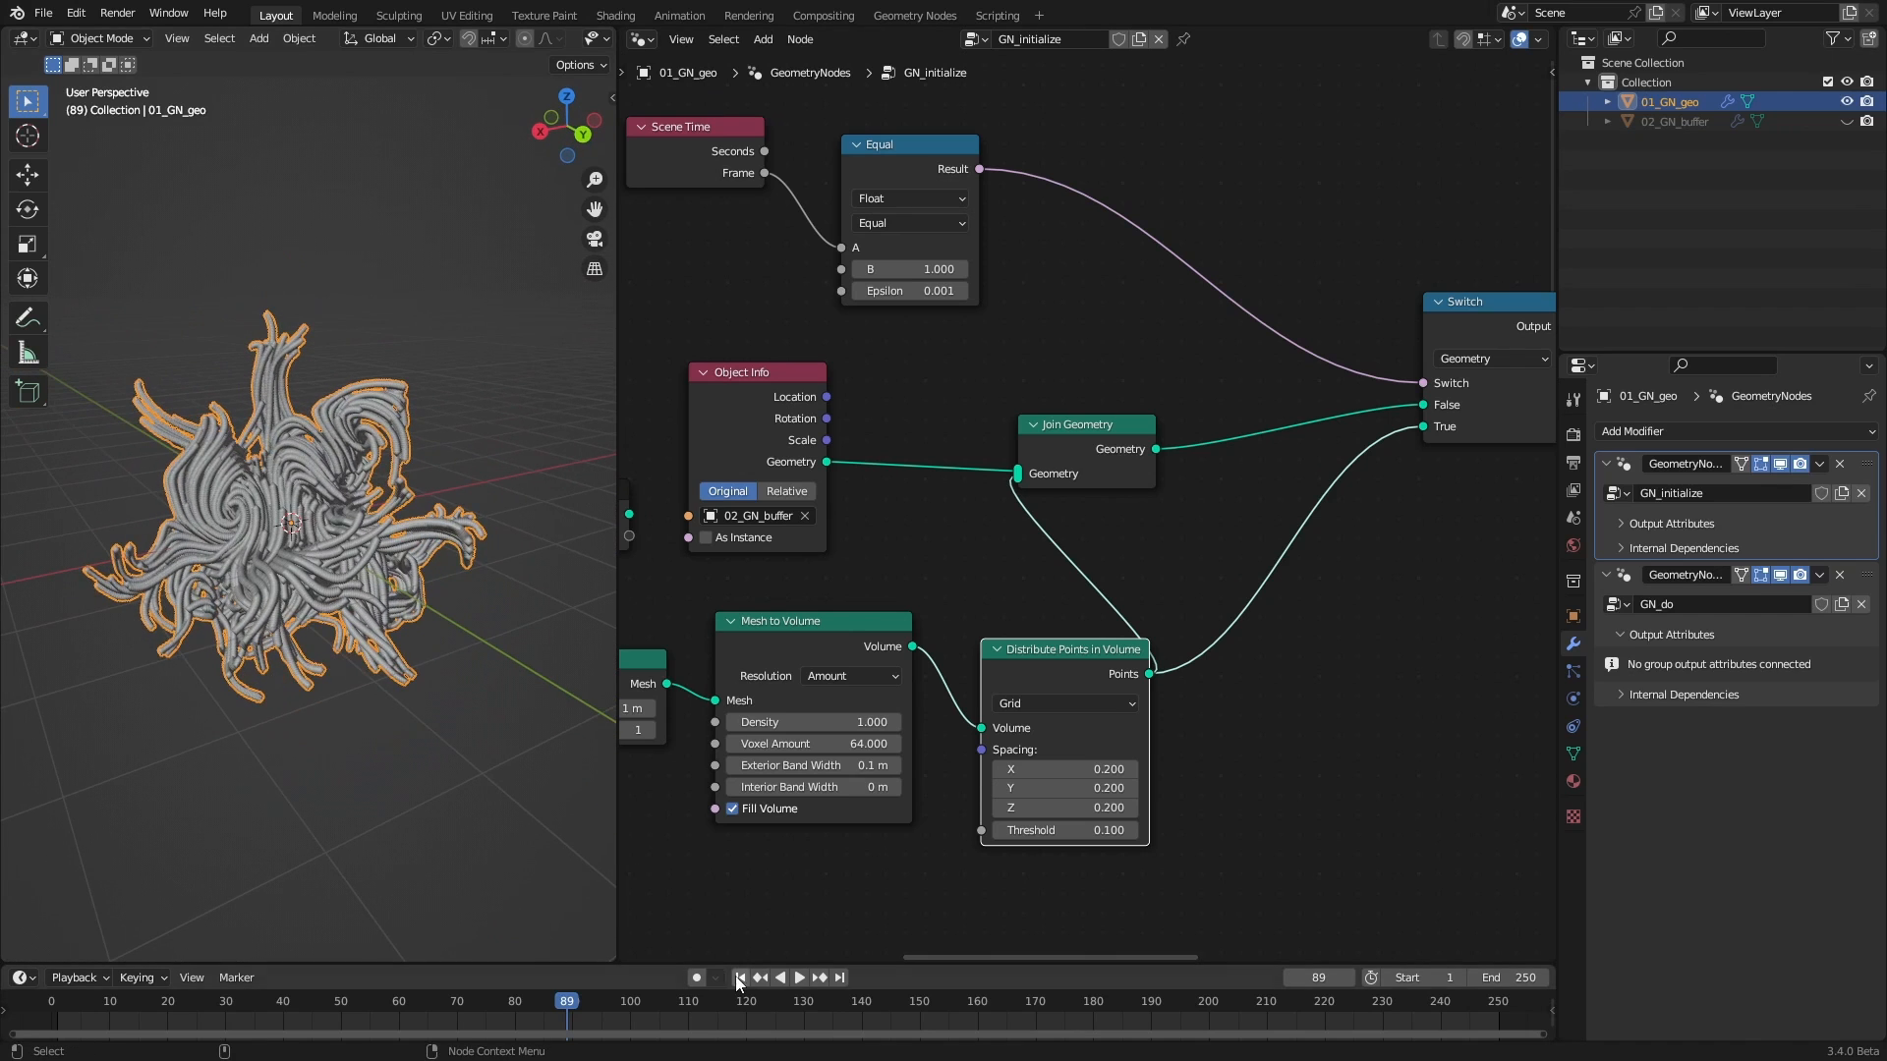
Replay the simulation twice from the first frame, stopping each time to examine the trails from different angles
{"action": "left_click", "coordinate": [740, 977]}
{"action": "left_click", "coordinate": [799, 978]}
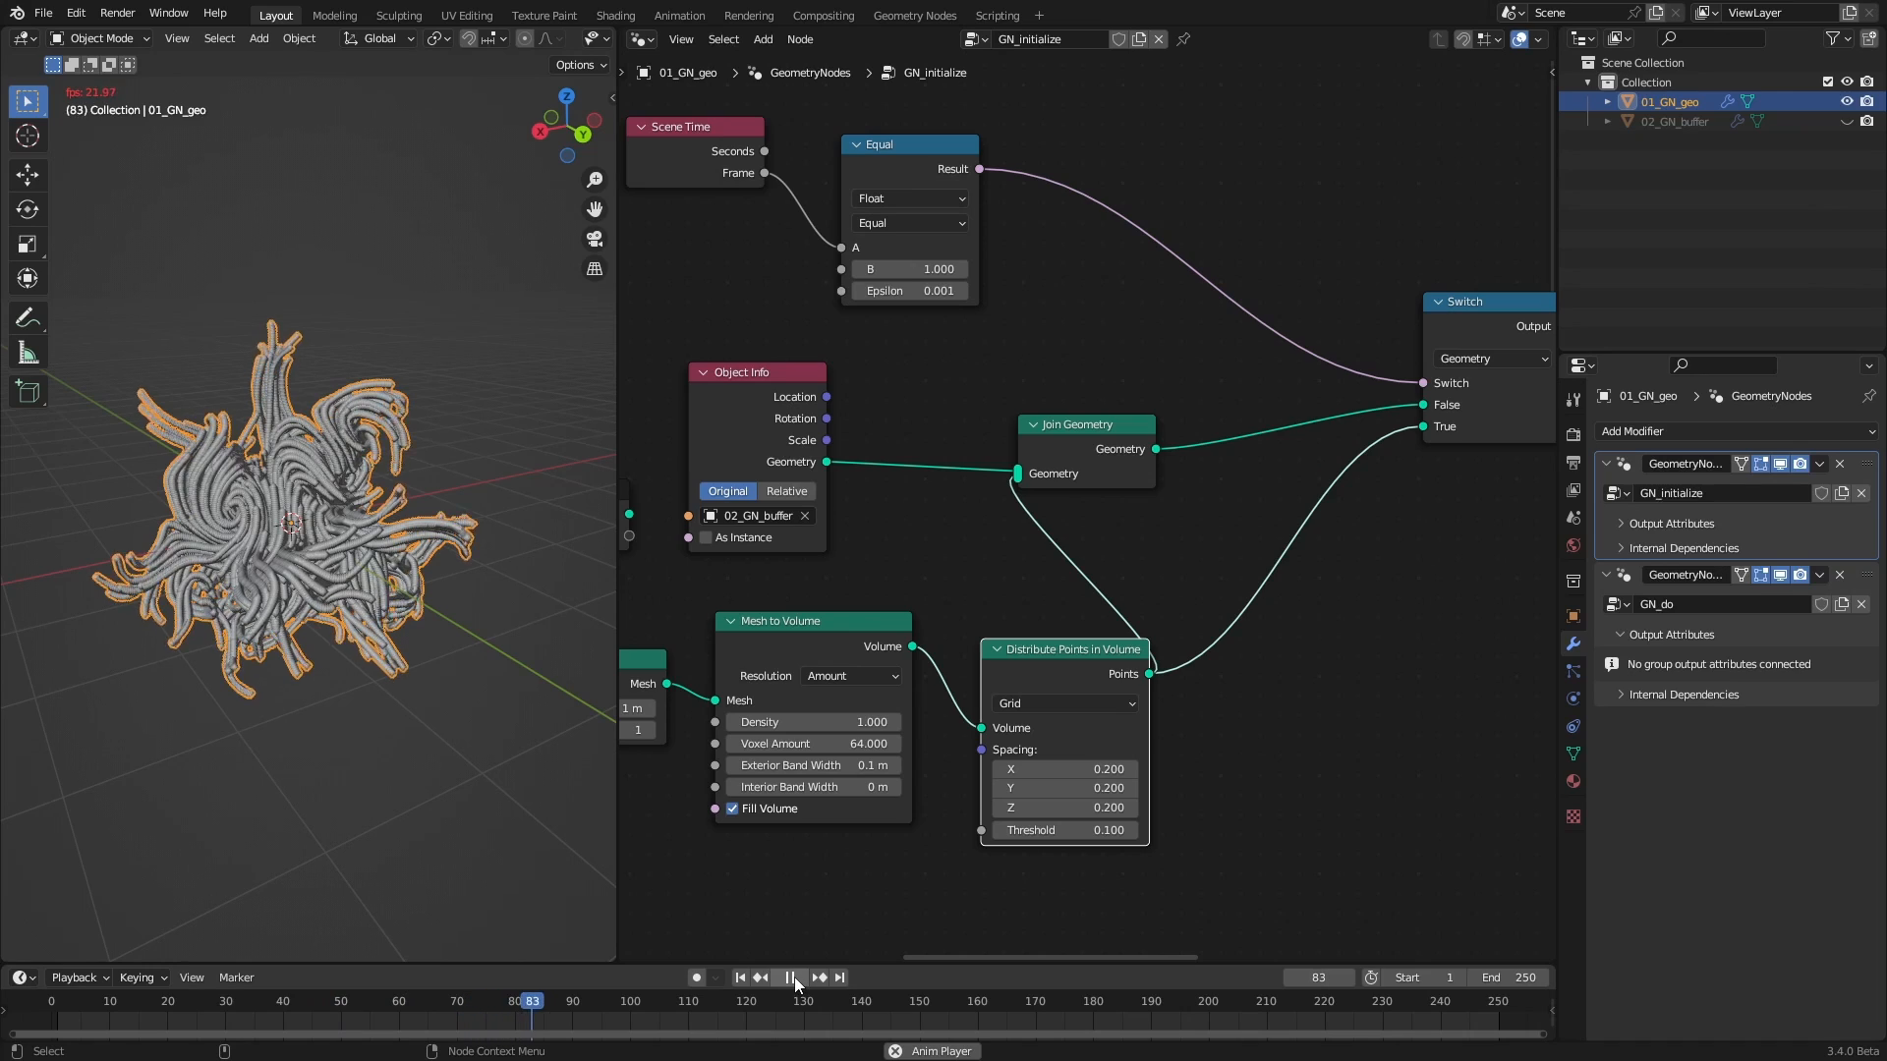
{"action": "left_click", "coordinate": [792, 978]}
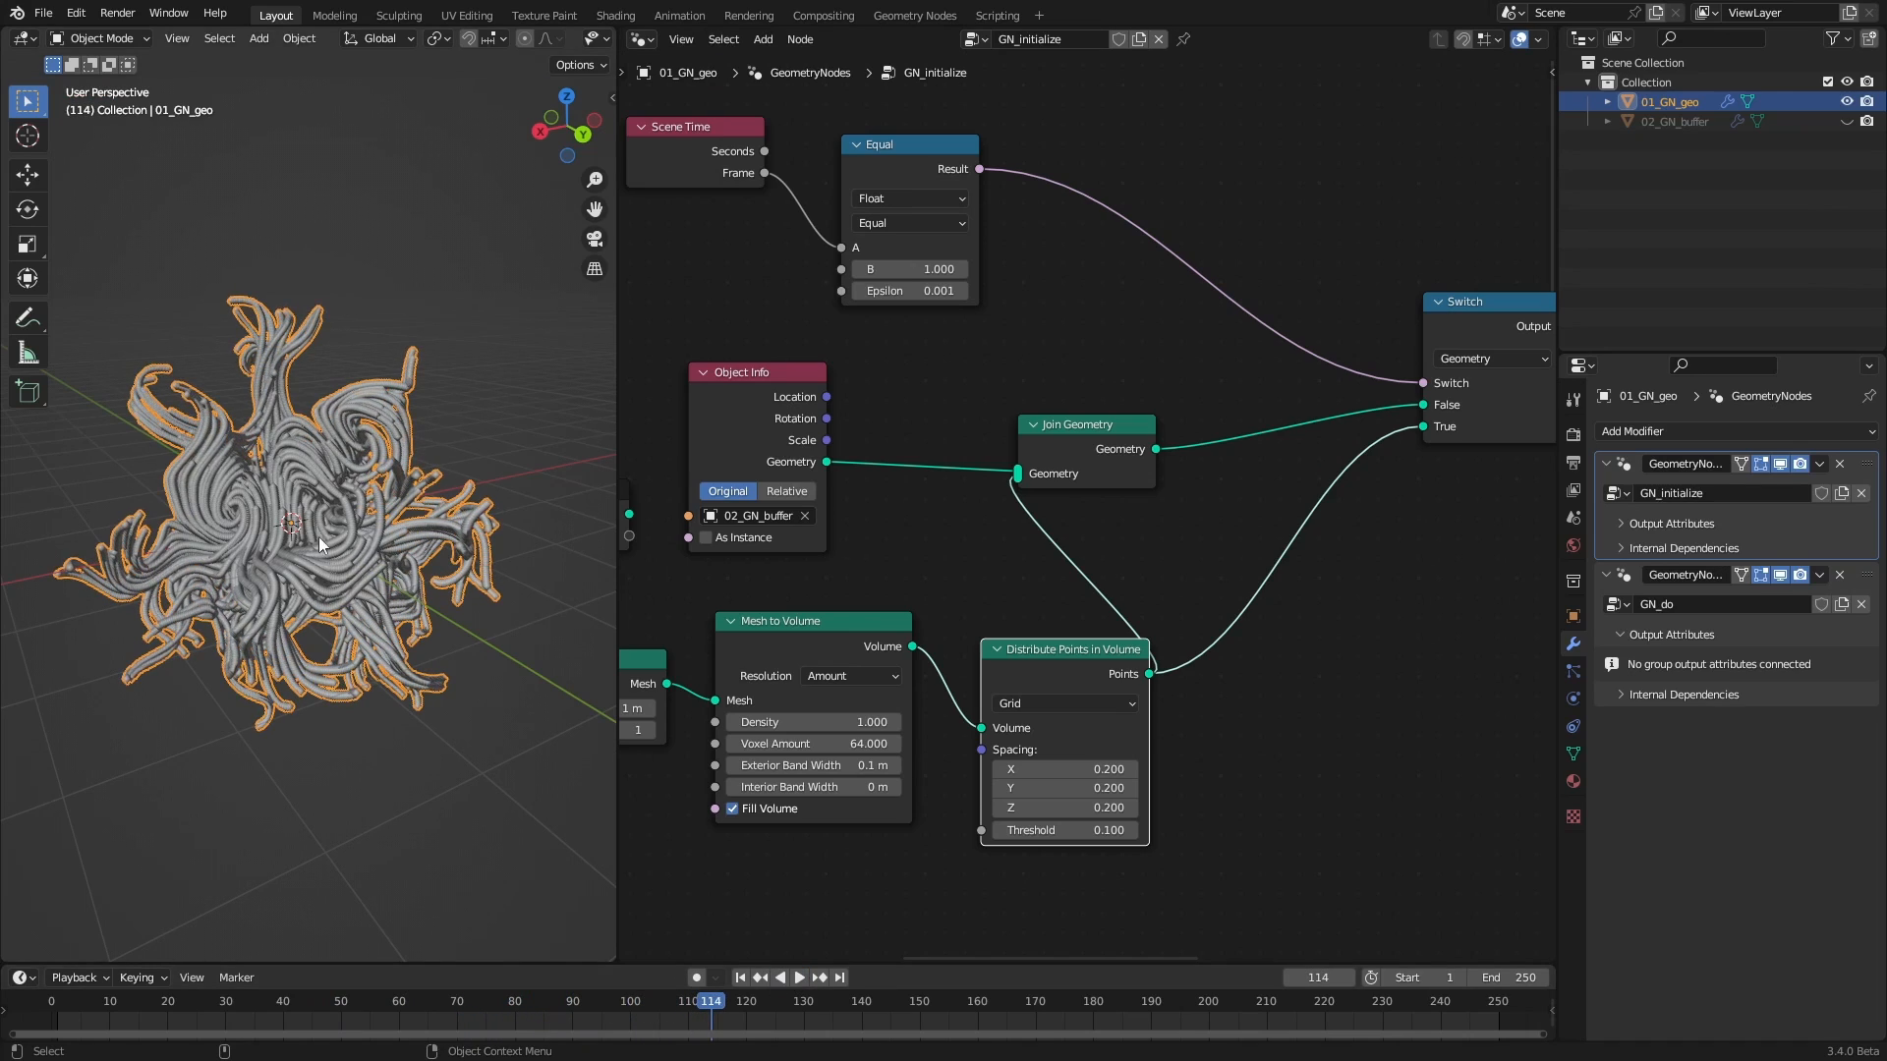
{"action": "middle_click_drag", "start_coordinate": [527, 717], "coordinate": [534, 409]}
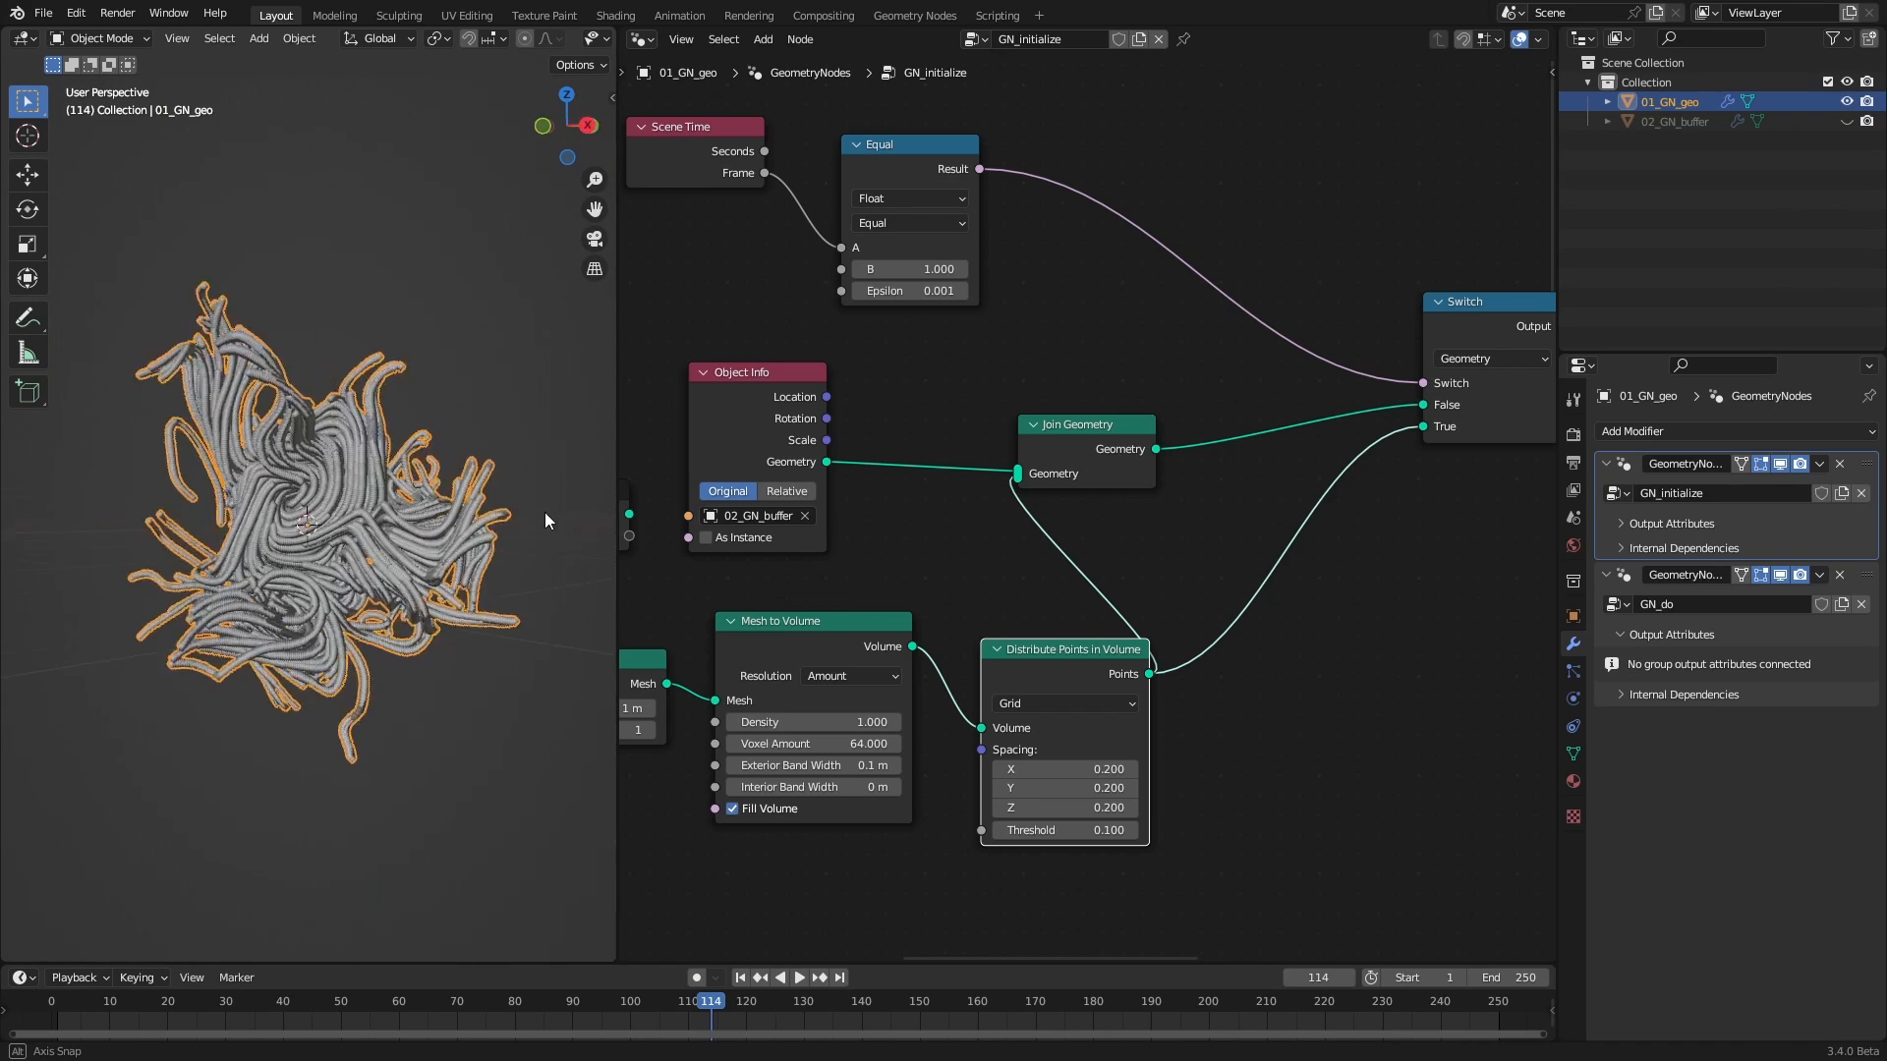
{"action": "left_click", "coordinate": [742, 979]}
{"action": "left_click", "coordinate": [796, 978]}
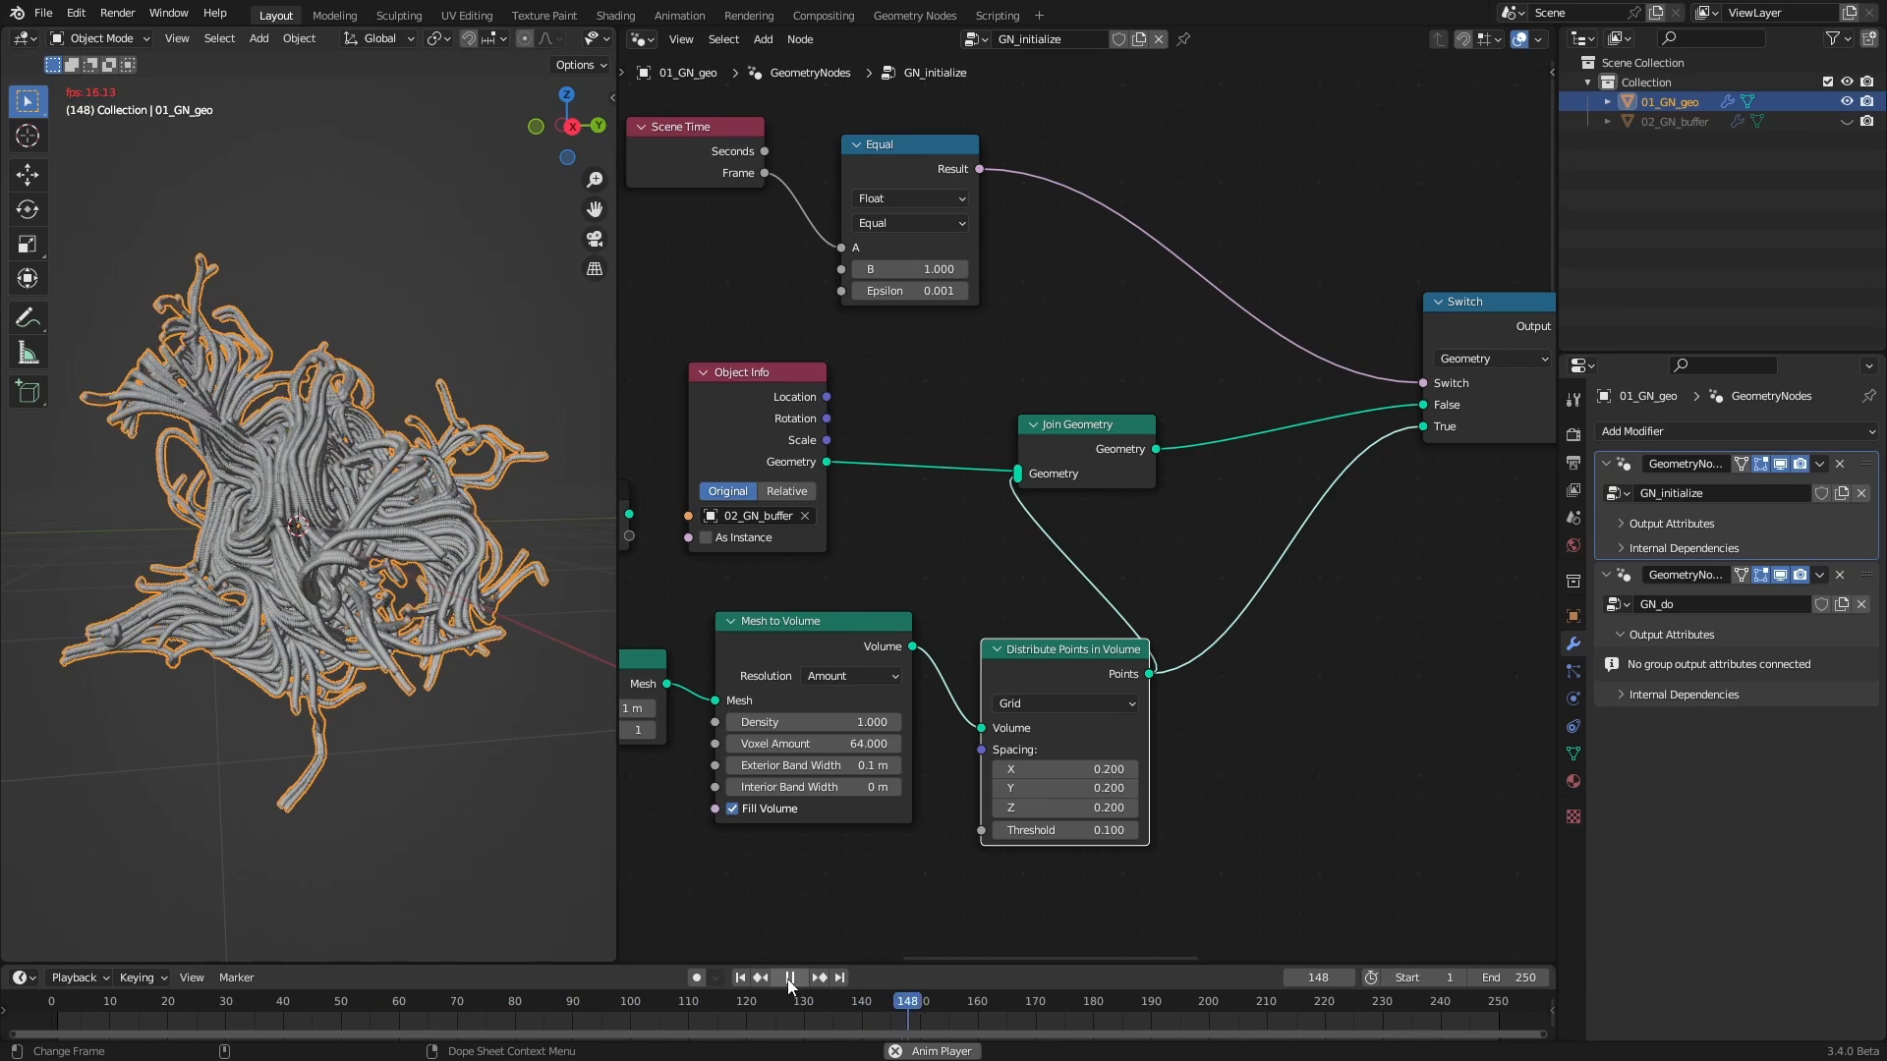
{"action": "left_click", "coordinate": [789, 977]}
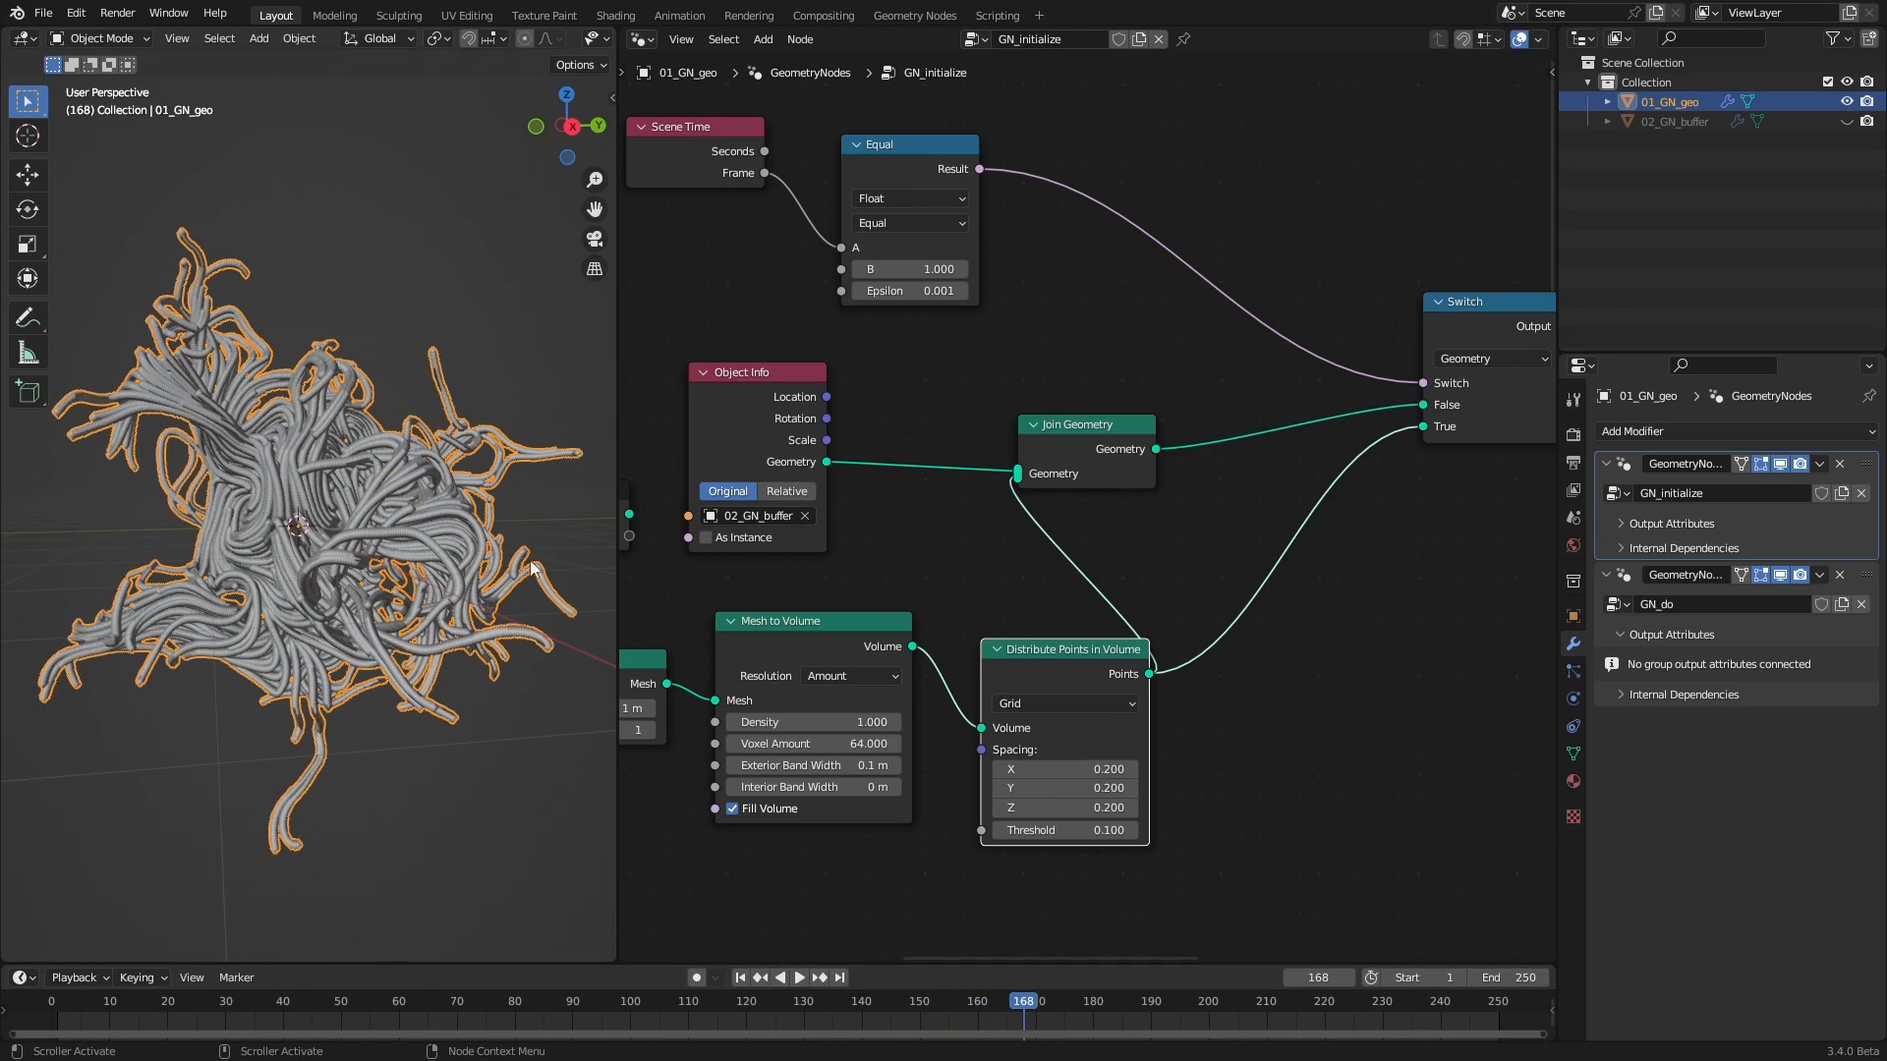
{"action": "middle_click_drag", "start_coordinate": [295, 530], "coordinate": [312, 552]}
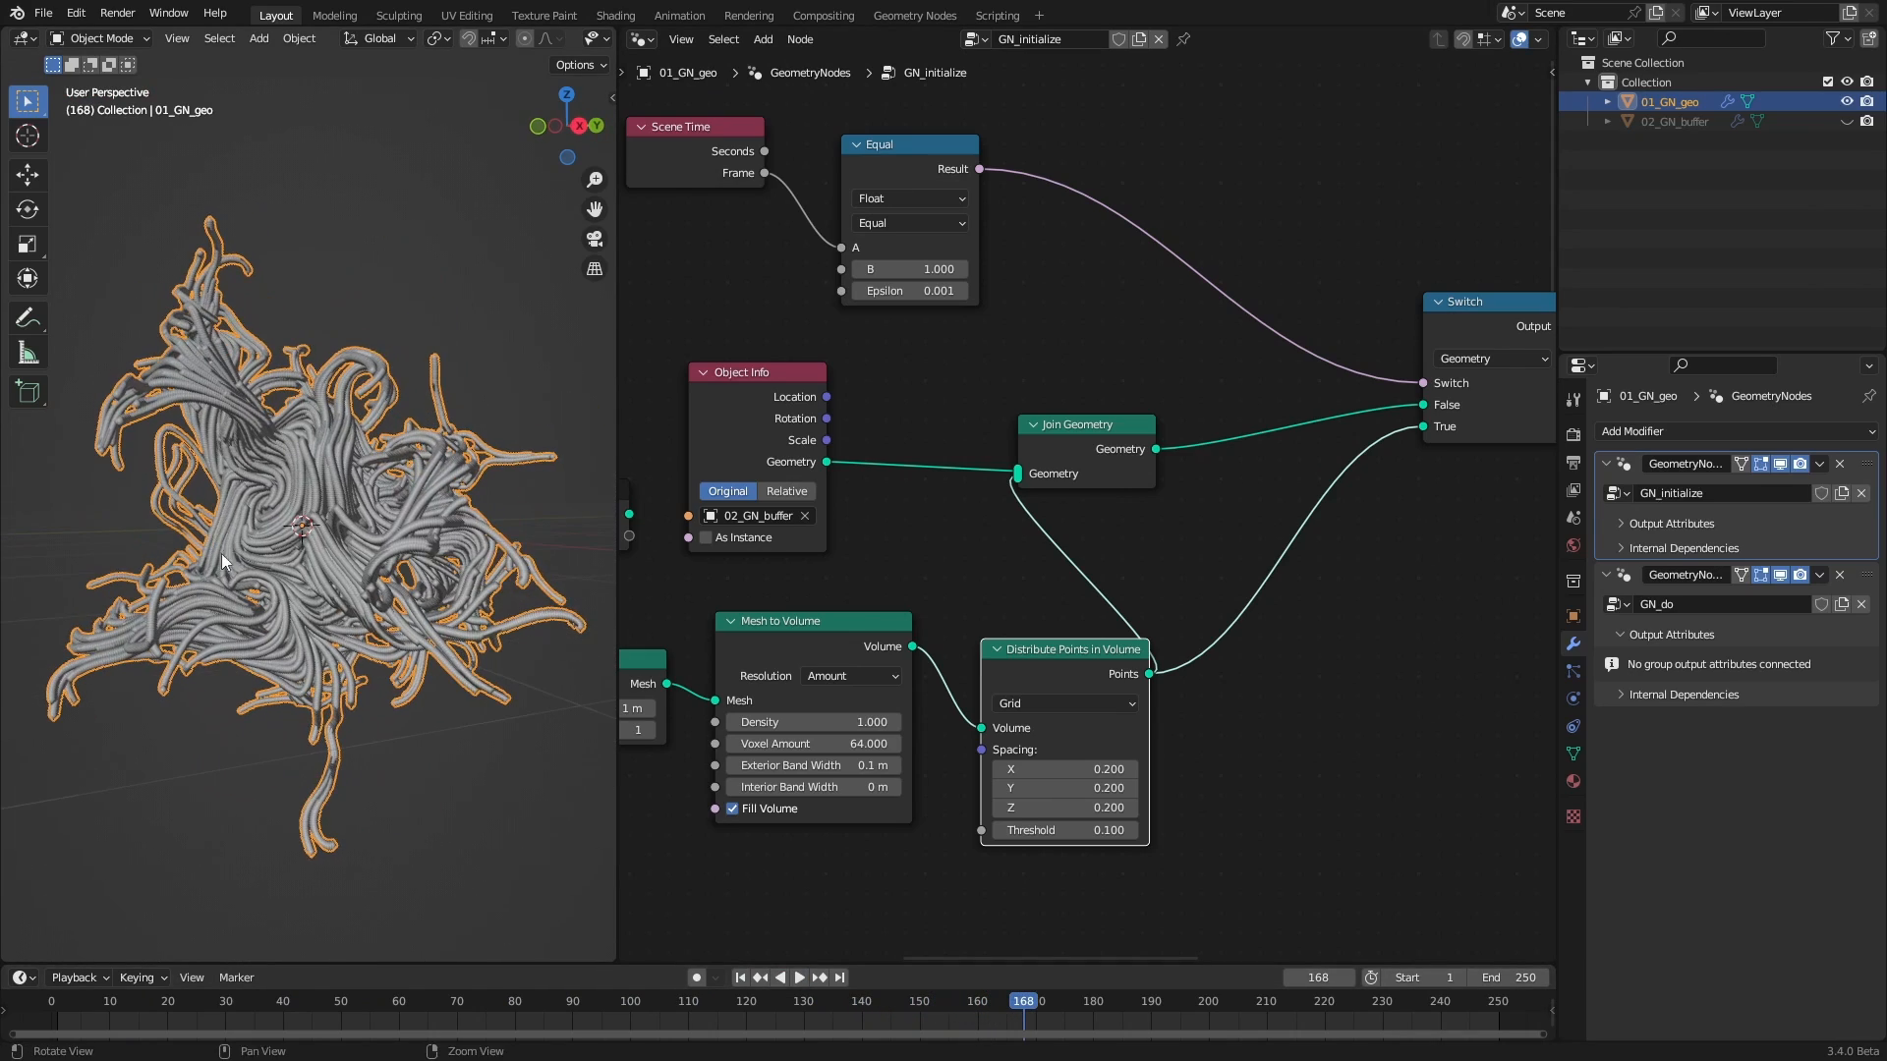
Review the curl network and handwritten curl notes in GN_initialize, and replay the simulation from the first frame
{"action": "scroll", "coordinate": [934, 702], "scroll_direction": "down", "scroll_amount": 5}
{"action": "middle_click_drag", "start_coordinate": [1064, 609], "coordinate": [1055, 427]}
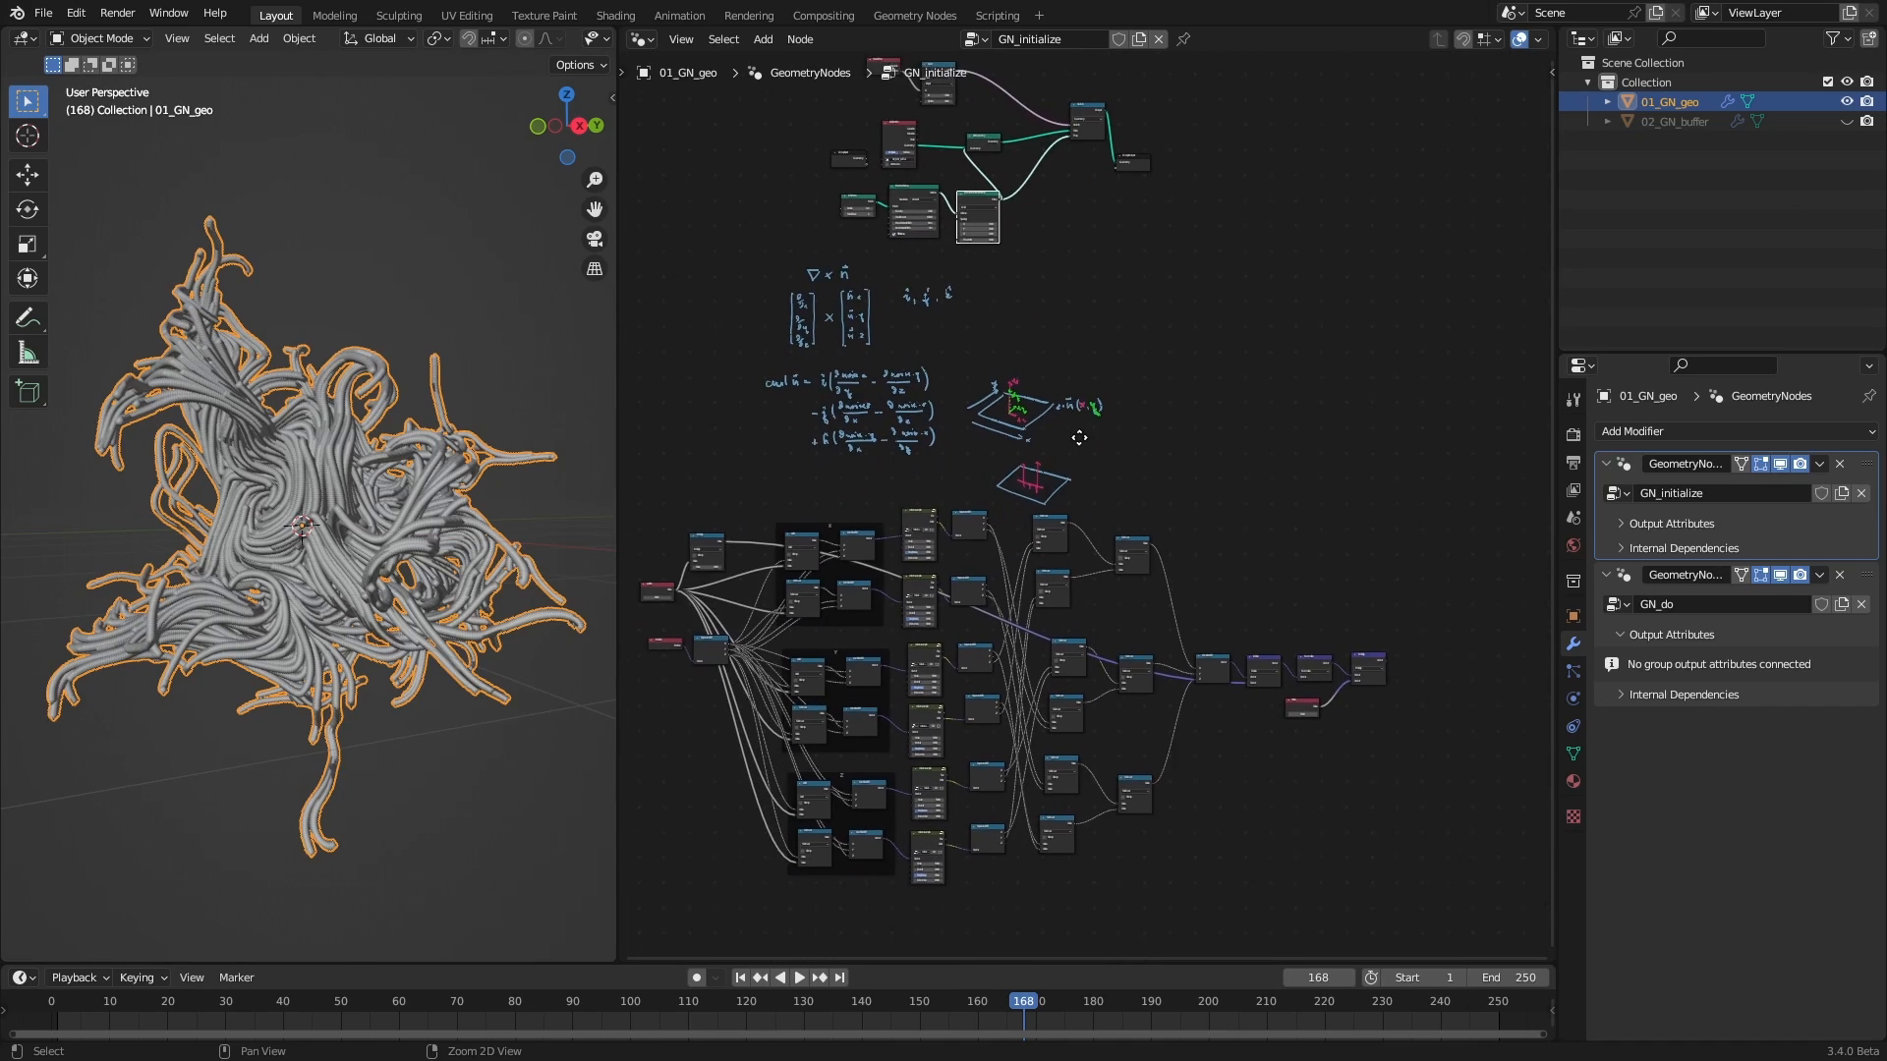
{"action": "scroll", "coordinate": [1040, 352], "scroll_direction": "up", "scroll_amount": 8}
{"action": "middle_click_drag", "start_coordinate": [1039, 352], "coordinate": [1388, 529]}
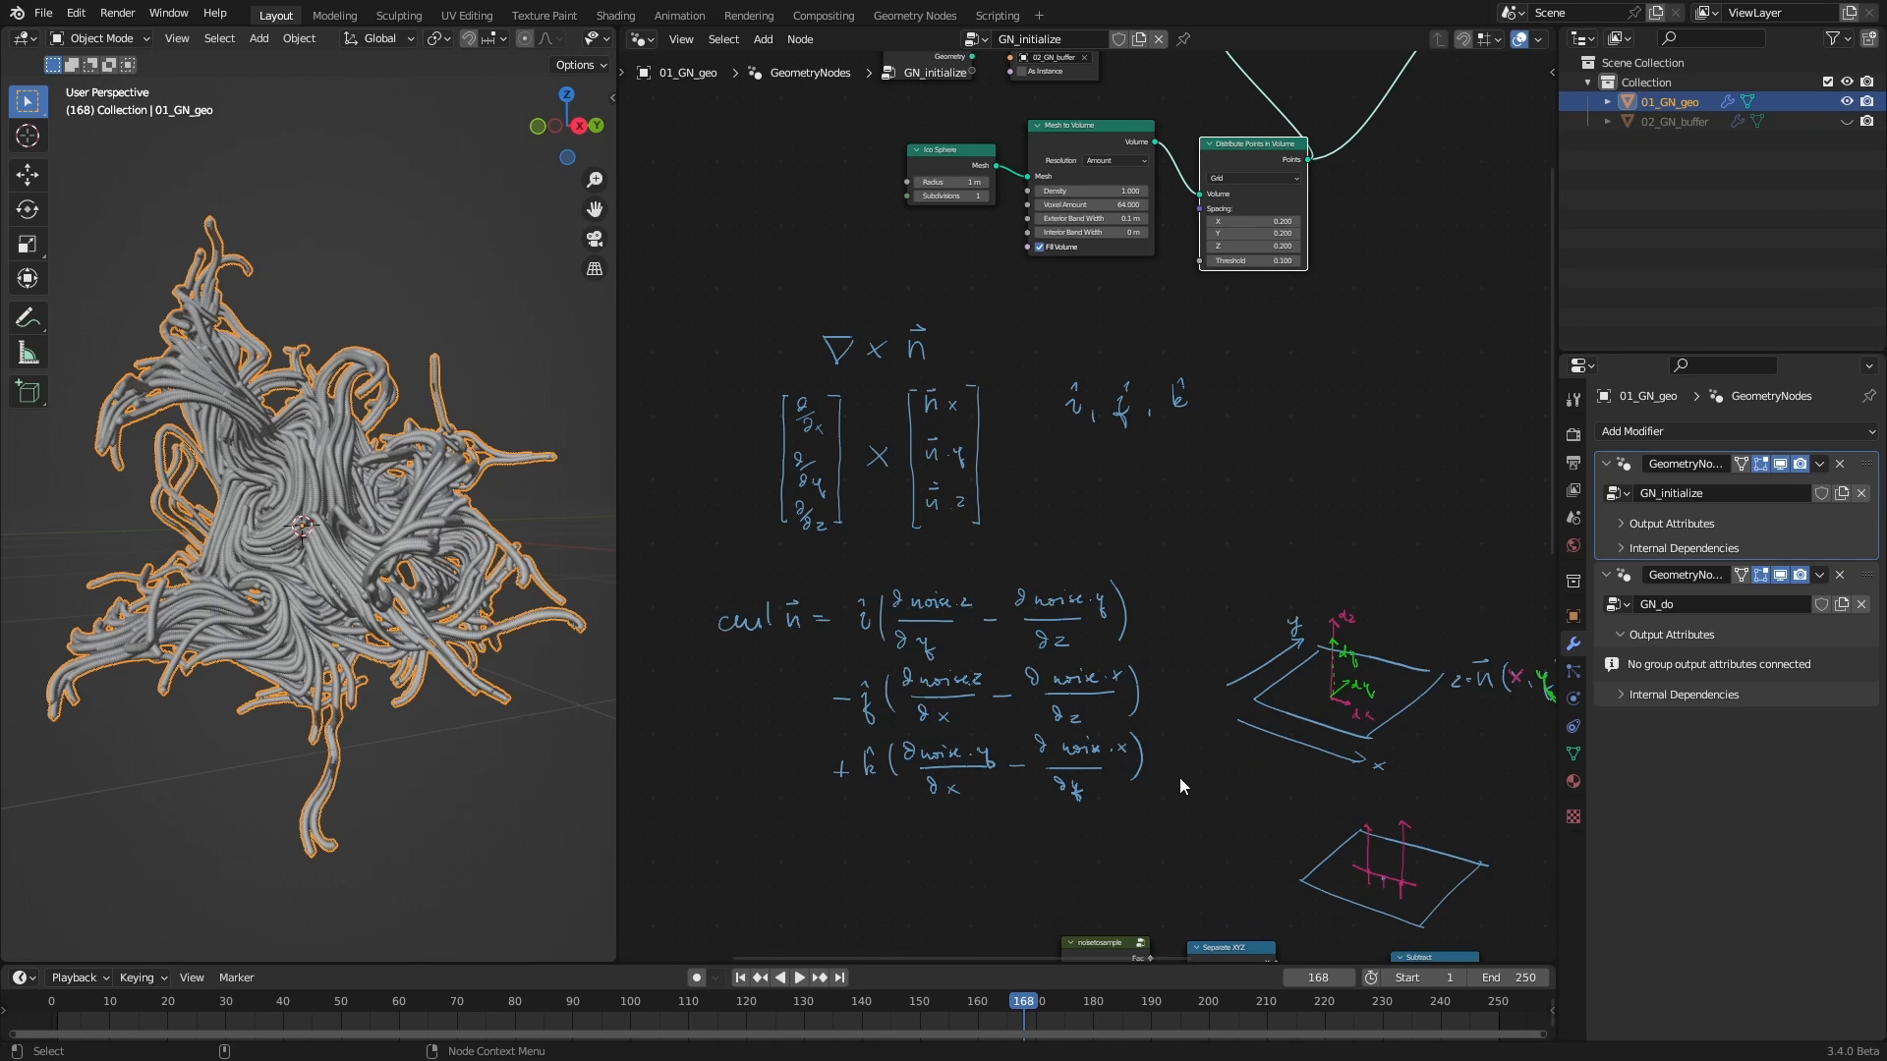
{"action": "left_click", "coordinate": [740, 977]}
{"action": "left_click", "coordinate": [799, 976]}
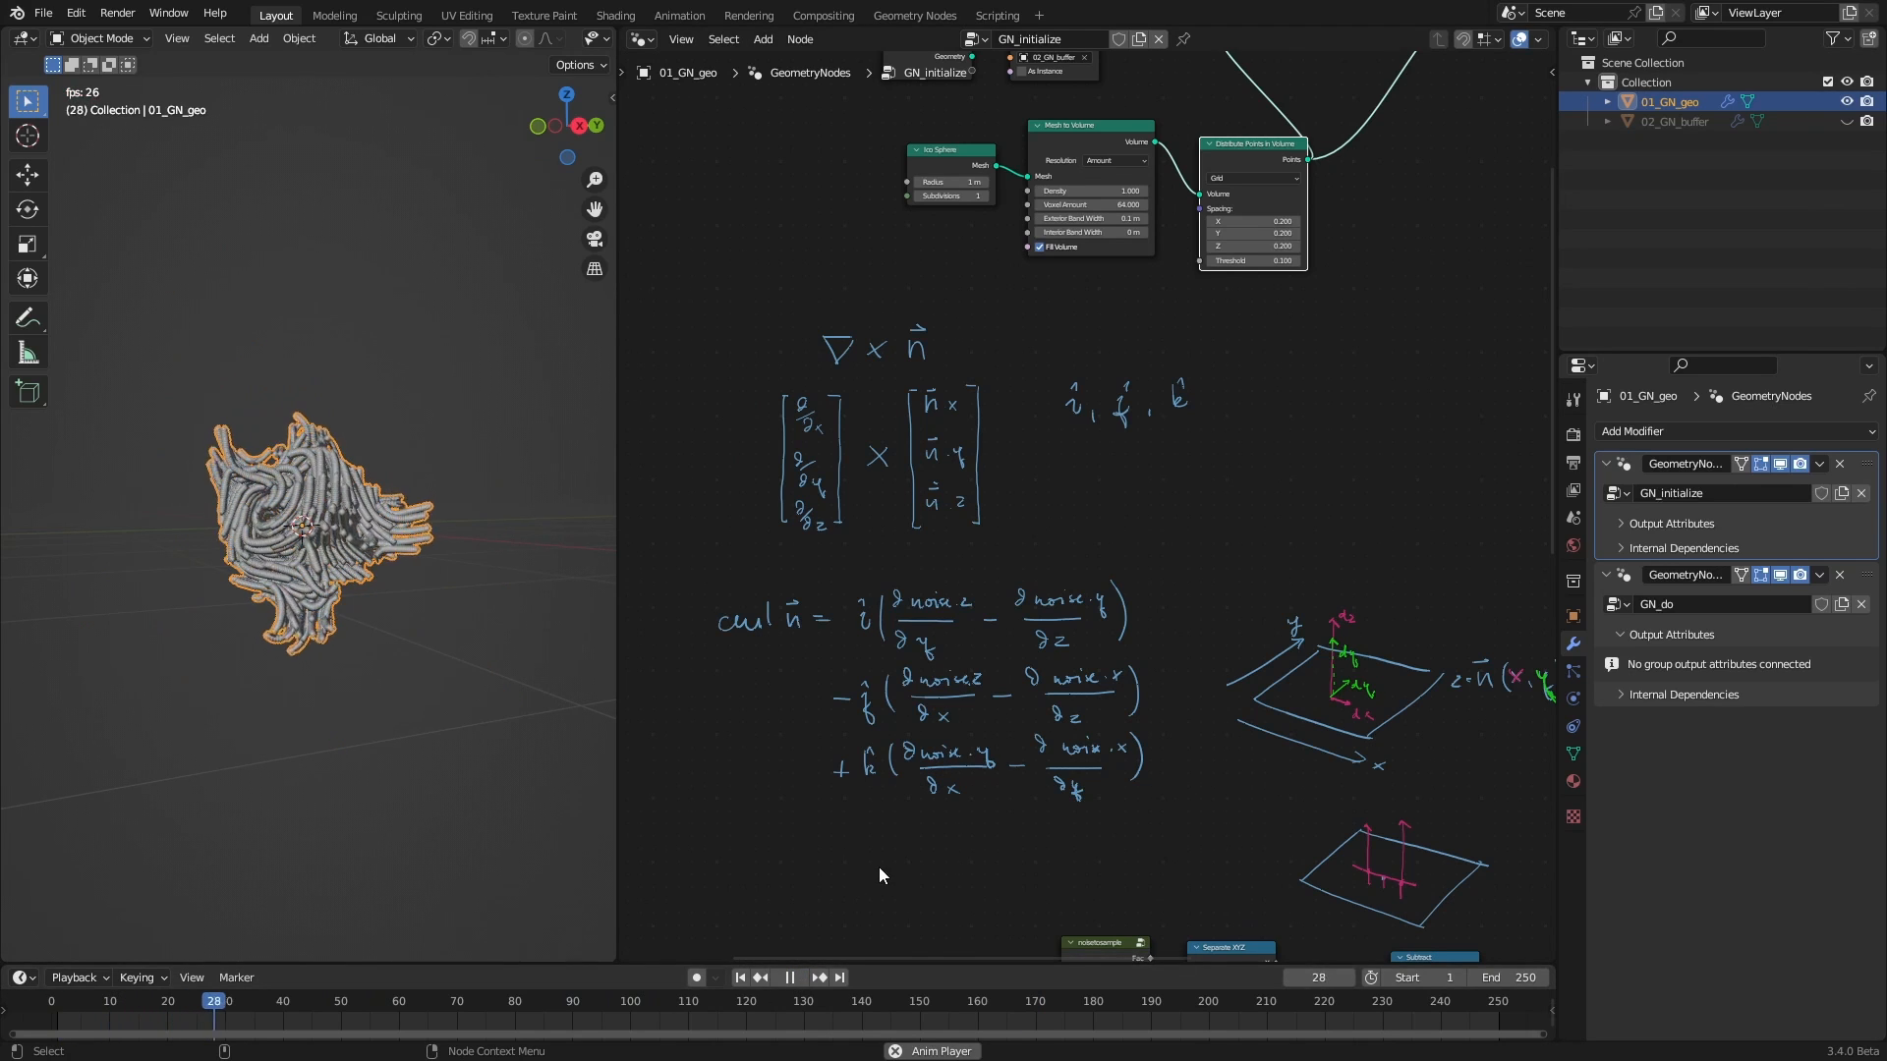